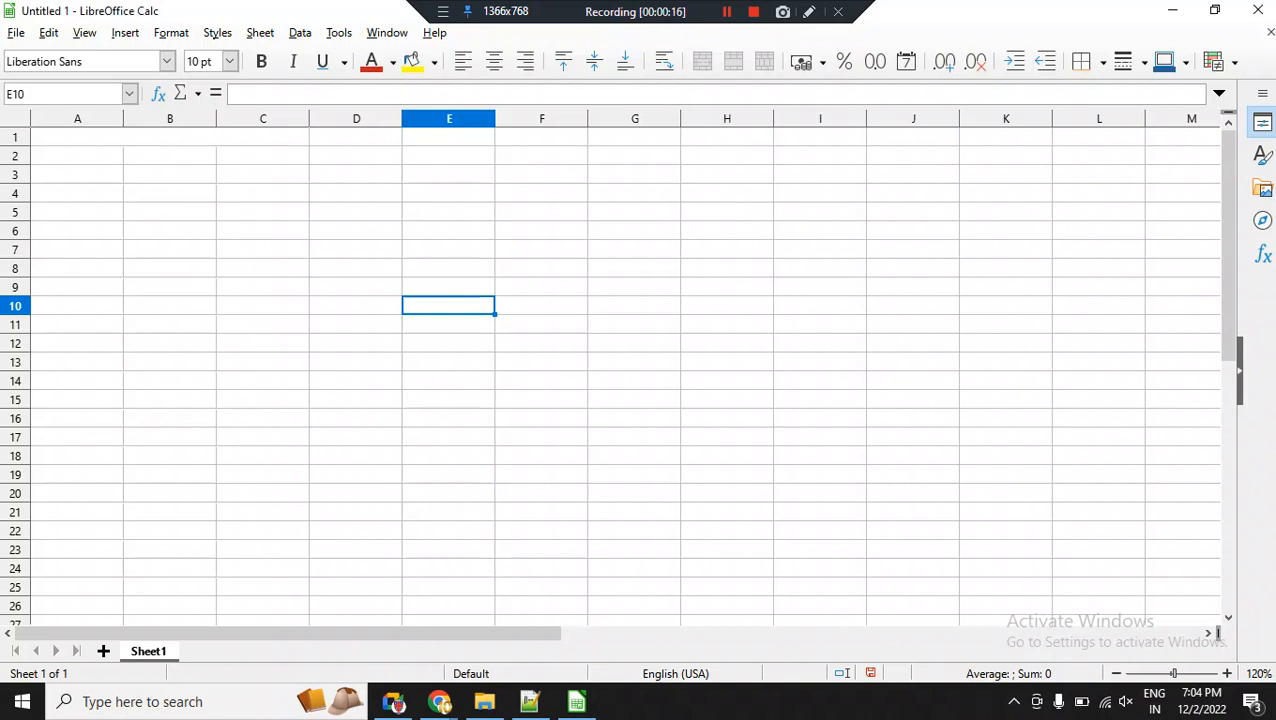
Add a new sheet to the workbook and enter the header S.no in cell A1.
left_click(169, 137)
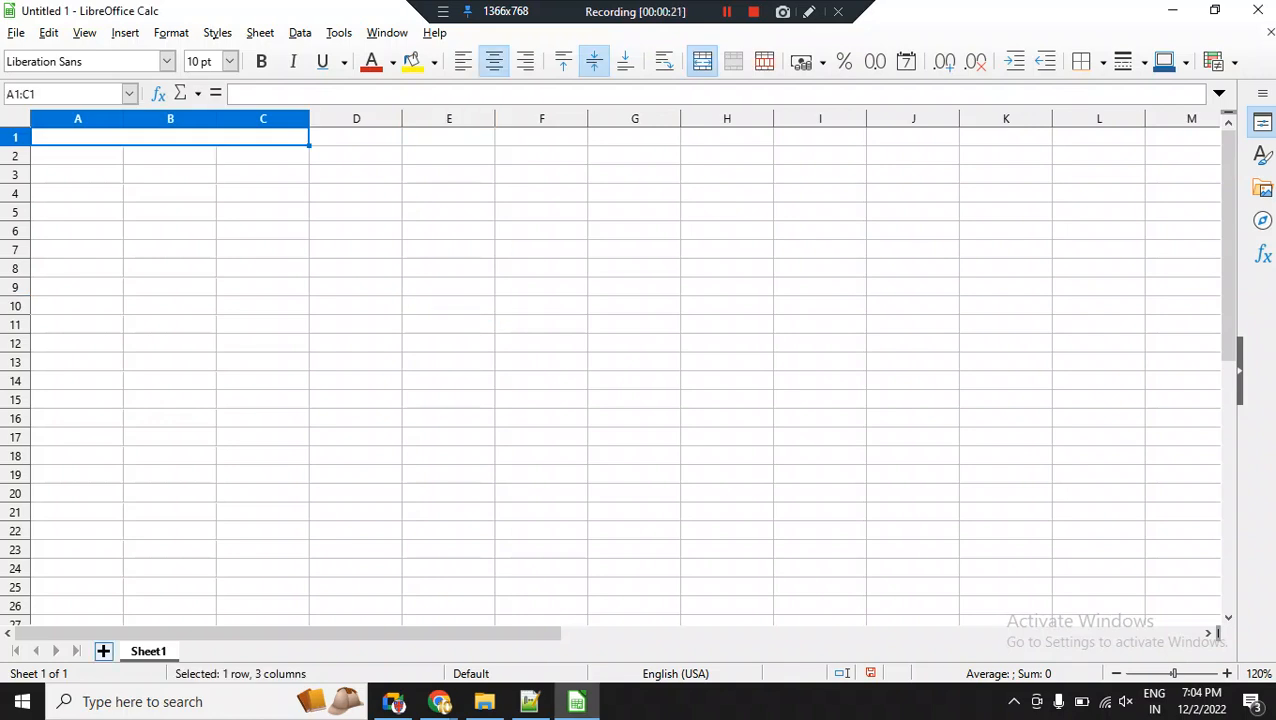
left_click(103, 651)
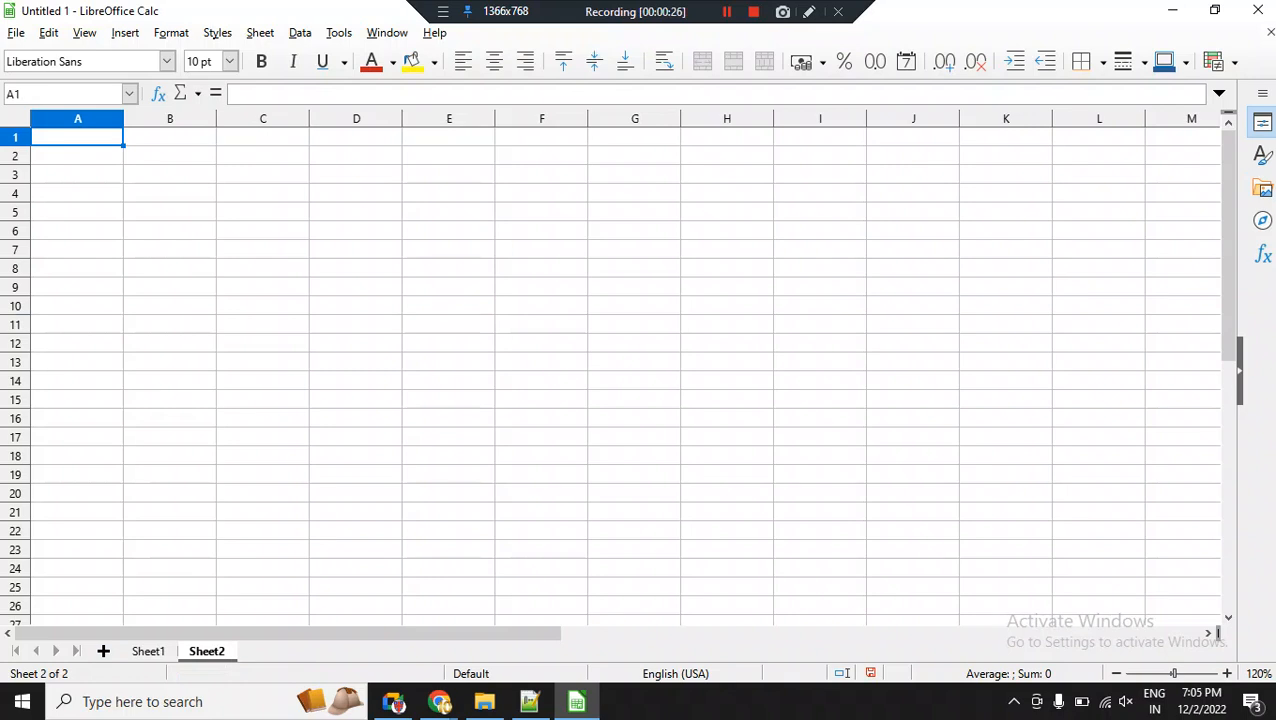
type("S")
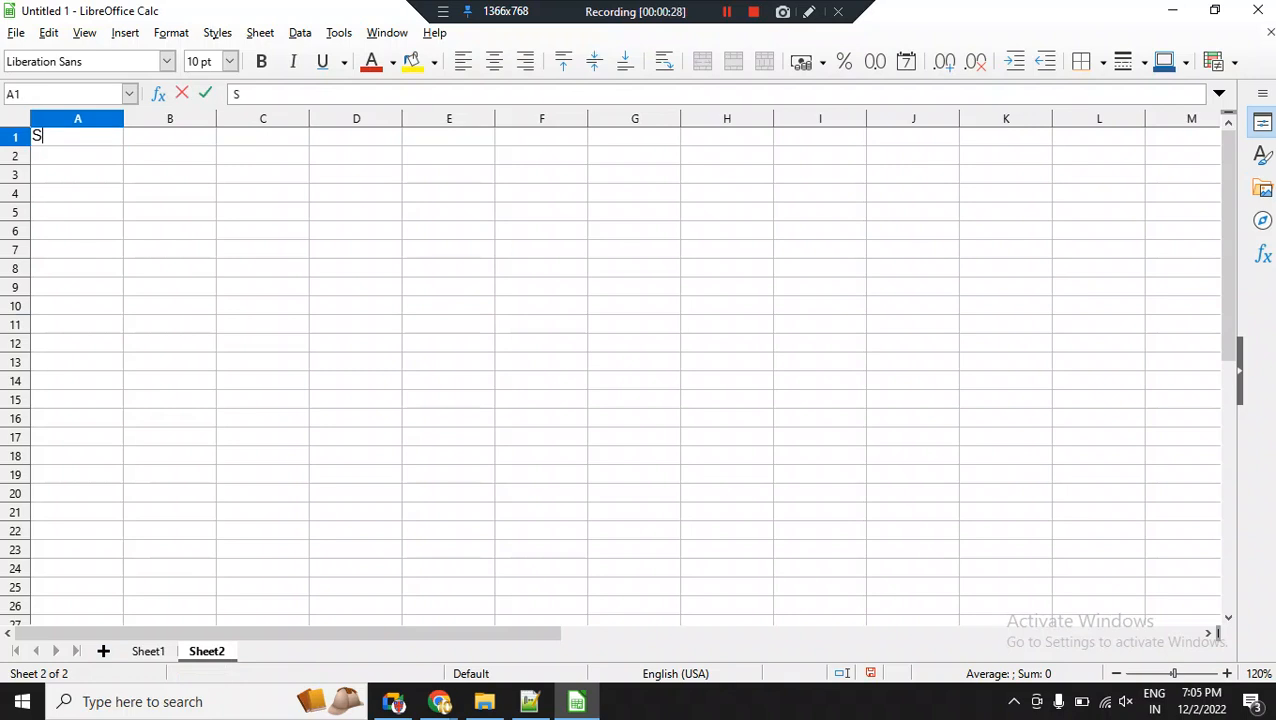
type(".no")
key("Tab")
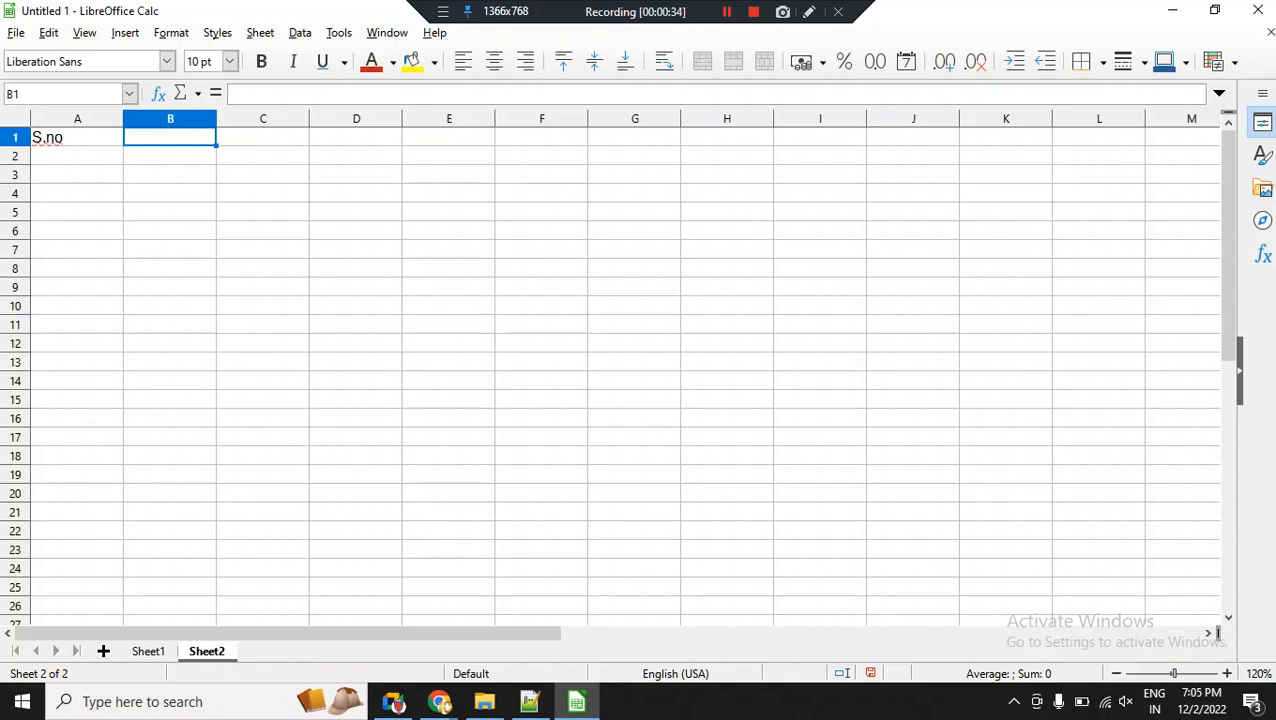
Enter the headers Roll, Name, Class and DOB in cells B1 through E1.
type("Roll")
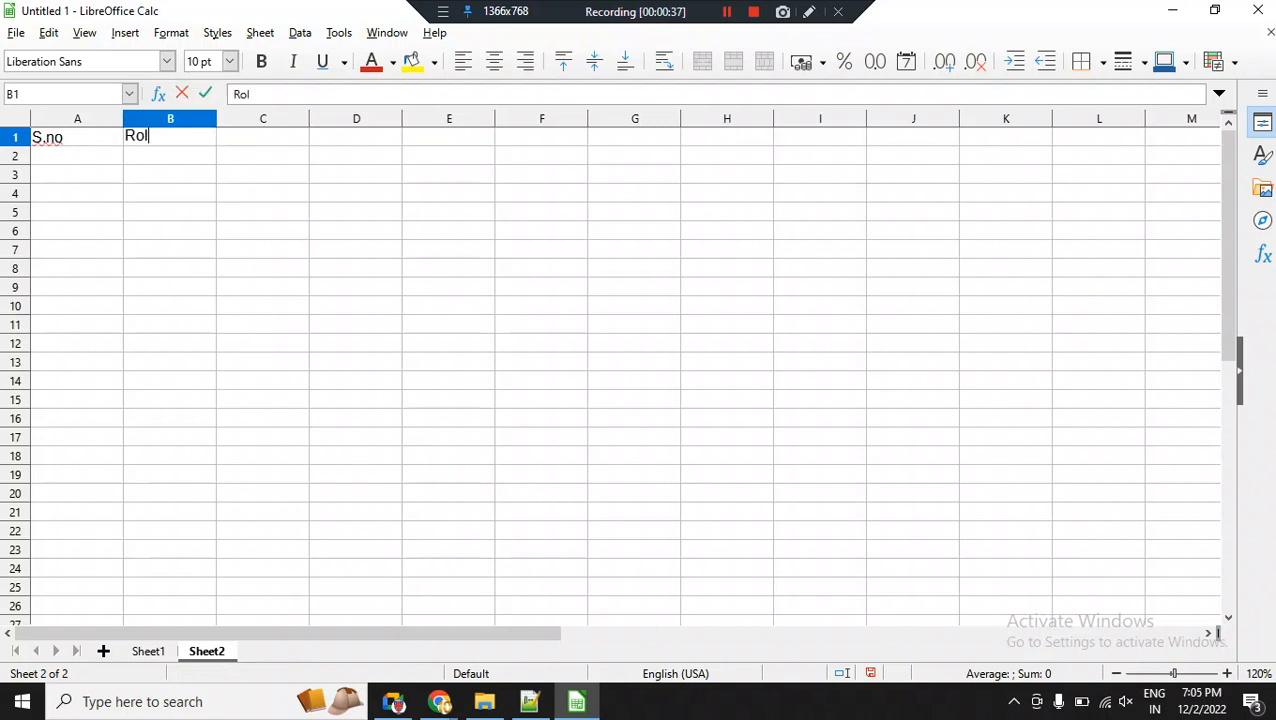
key("Tab")
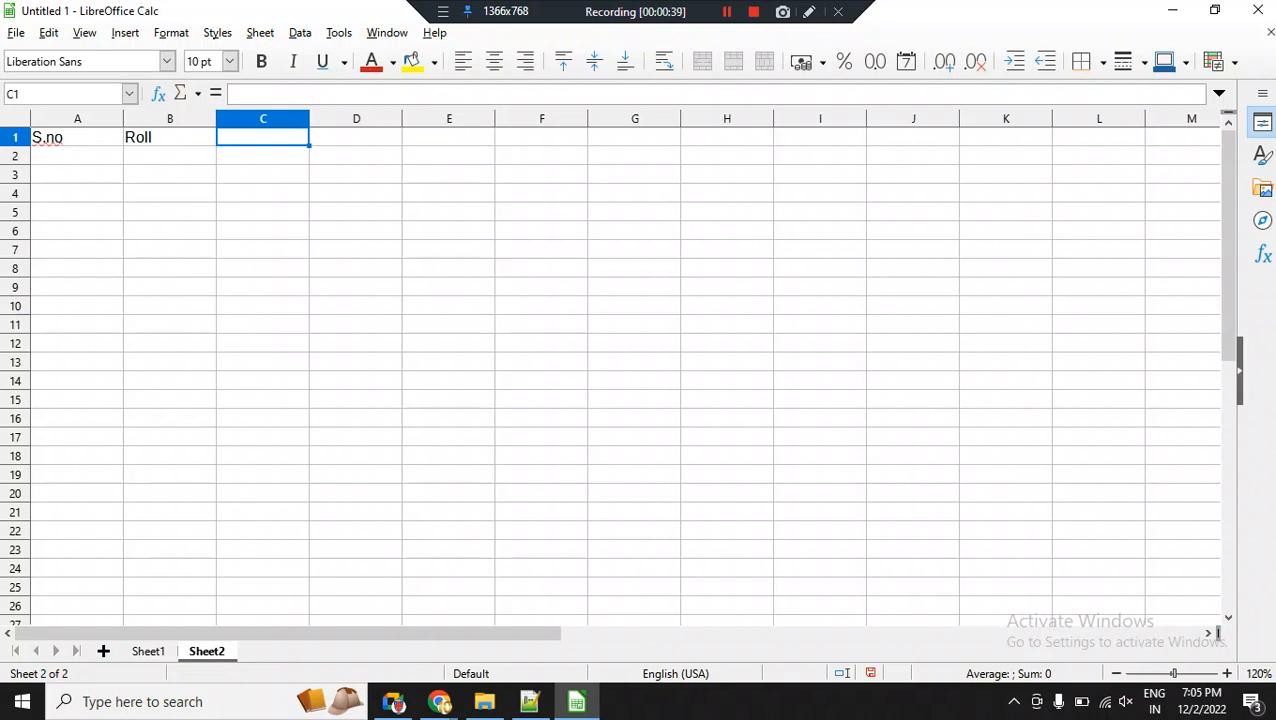
type("Name")
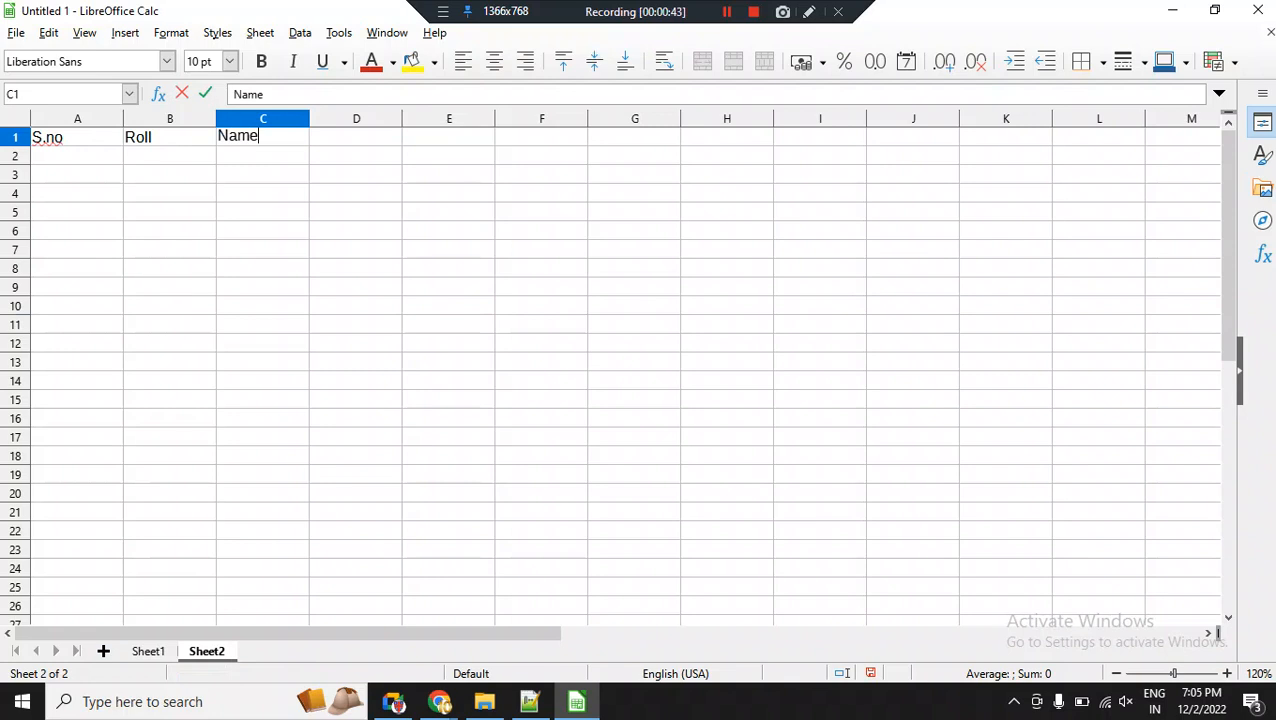
key("Tab")
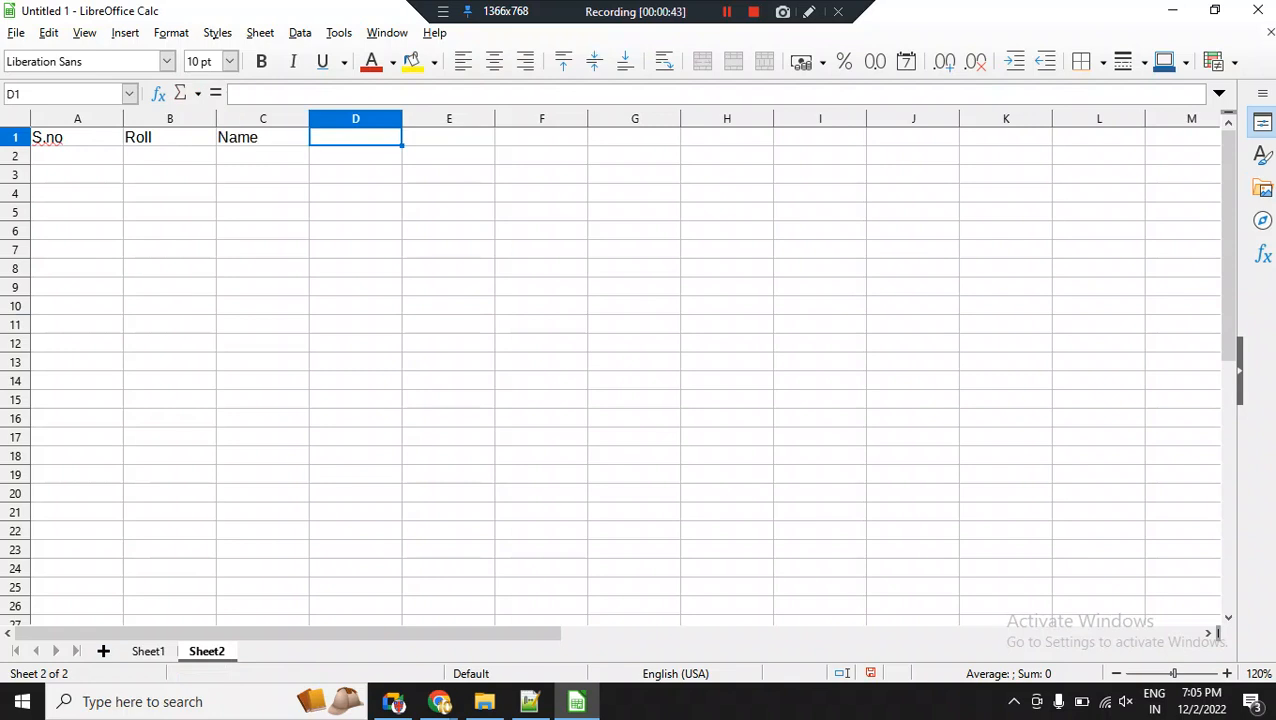
type("Class")
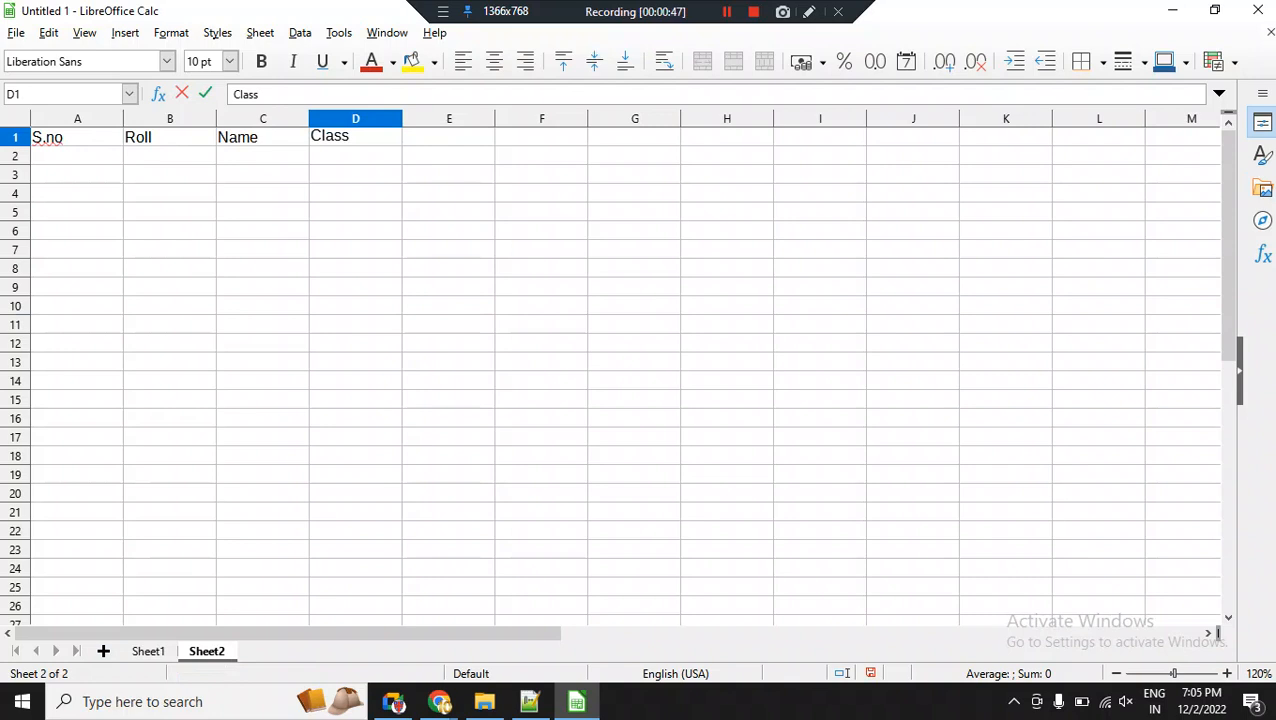
key("Tab")
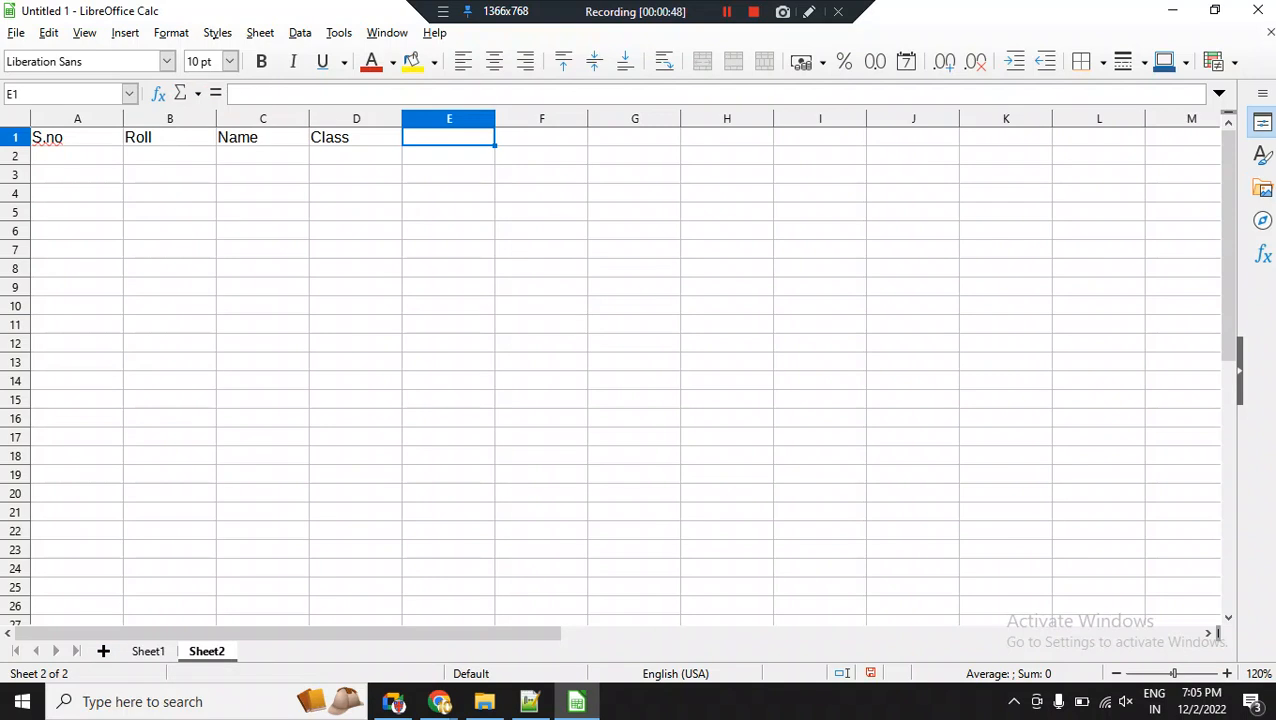
type("DOB")
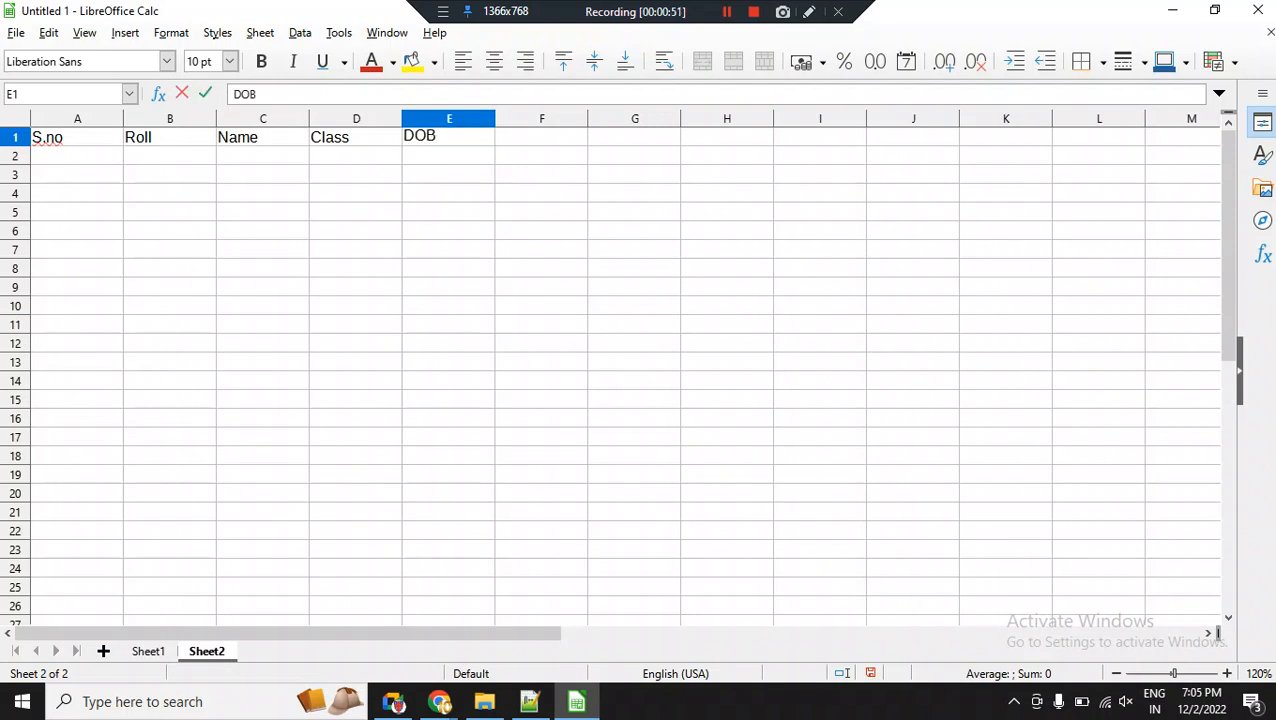
left_click(77, 212)
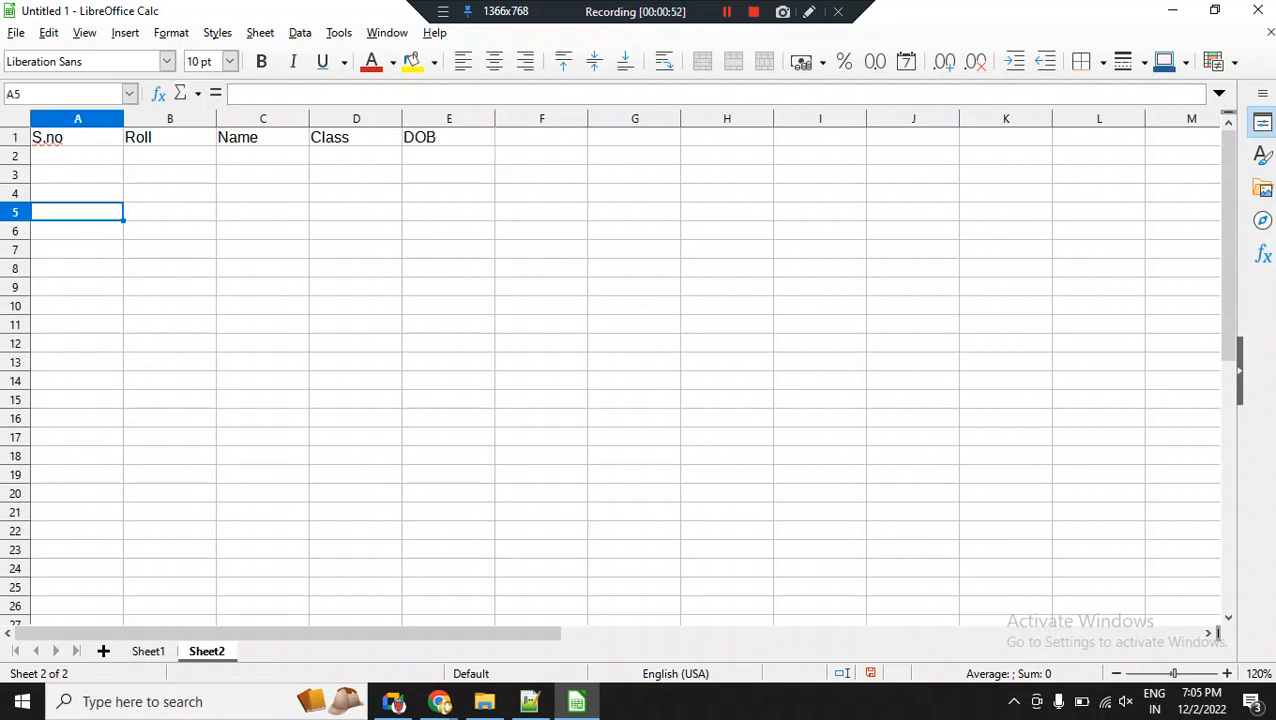
Fill in the first record's serial number 1 in A2 and roll number 1 in B2.
left_click(77, 156)
type("1")
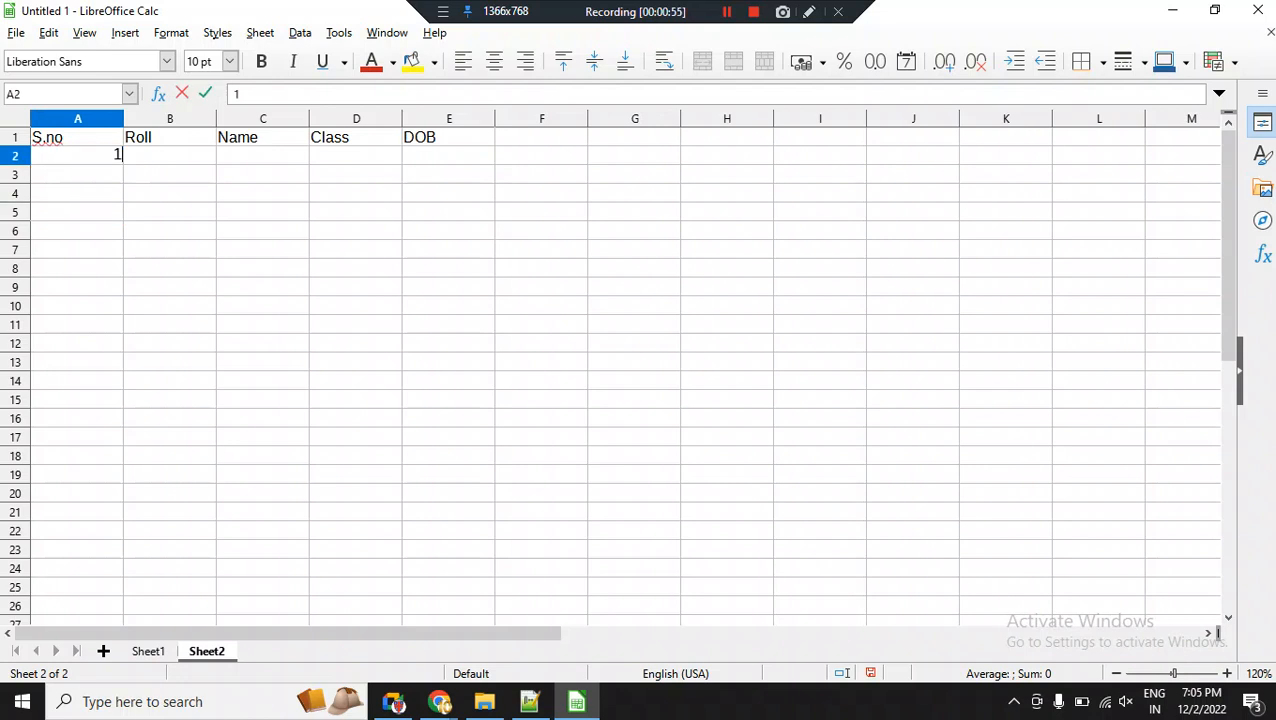
key("Return")
key("Up")
key("Right")
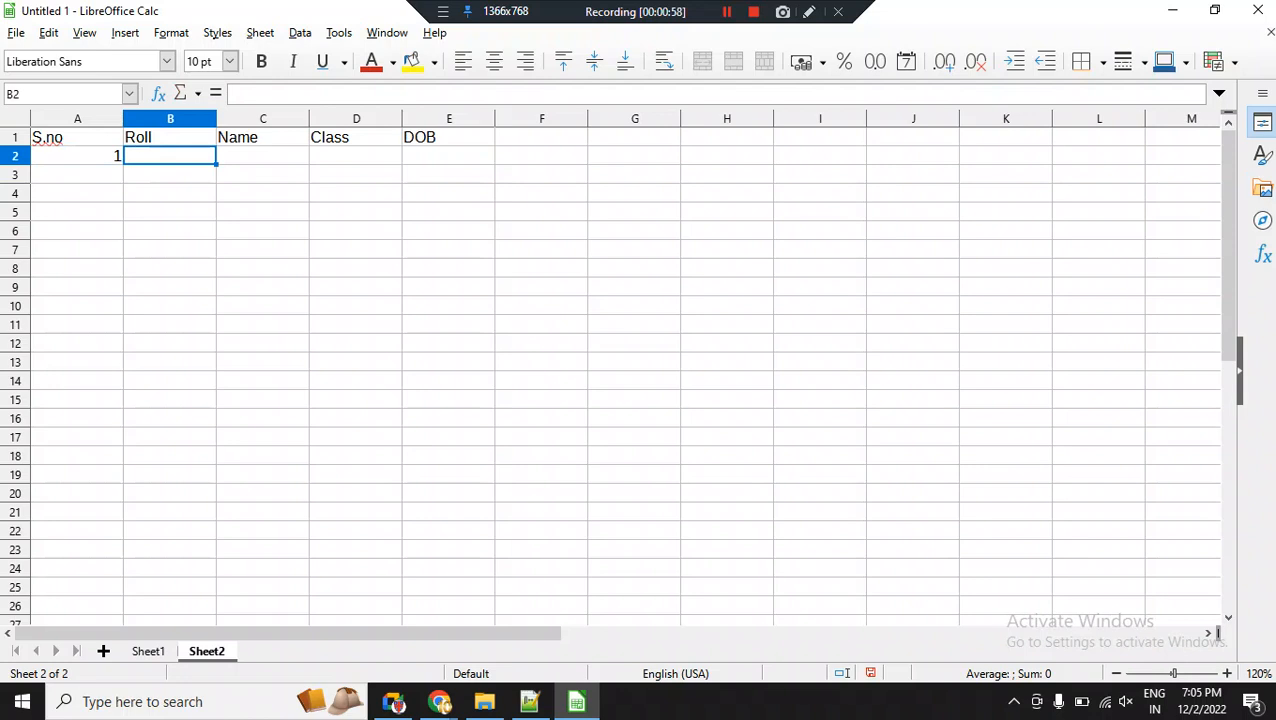
type("1")
key("Tab")
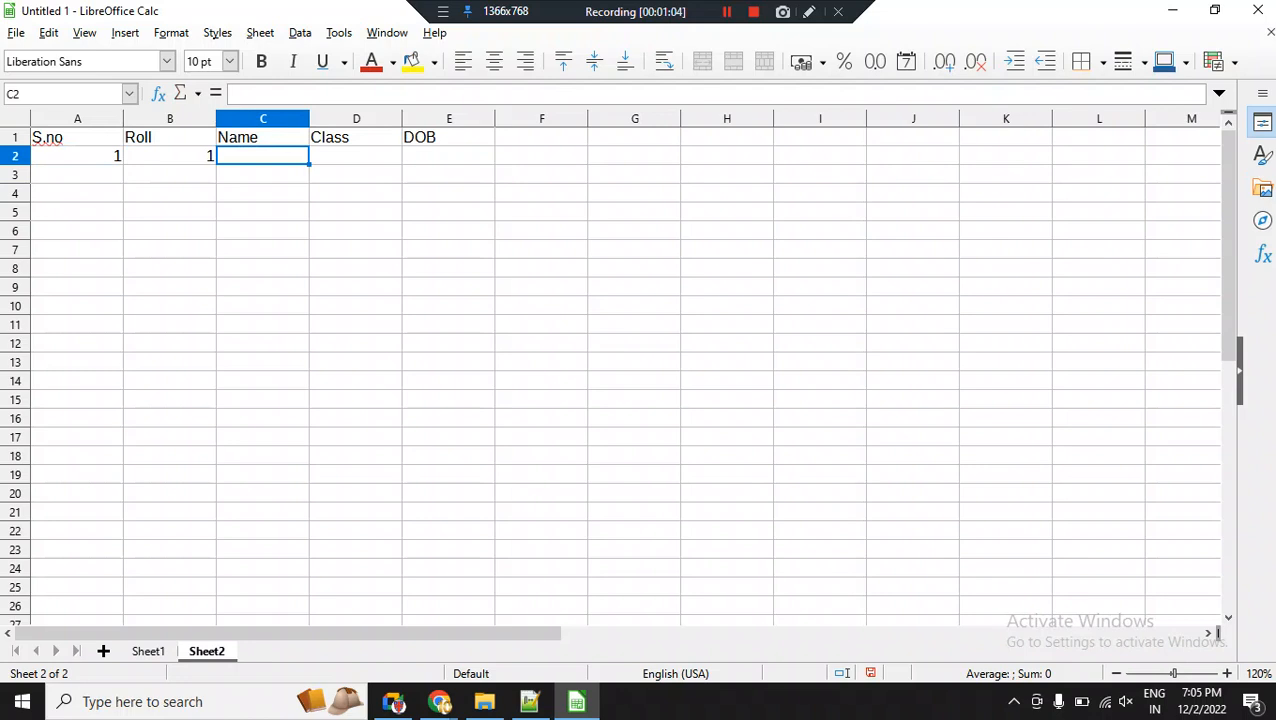
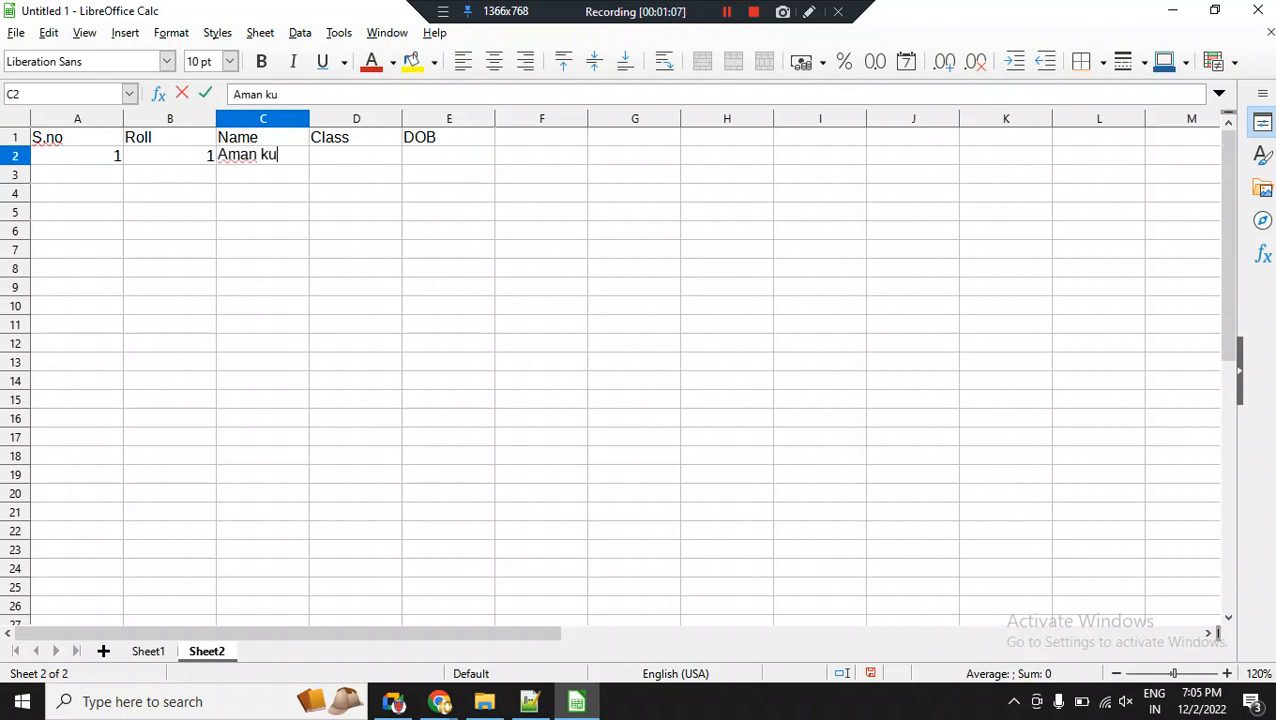
Enter the first student's full name in C2 and the class VIII in D2.
key("Tab")
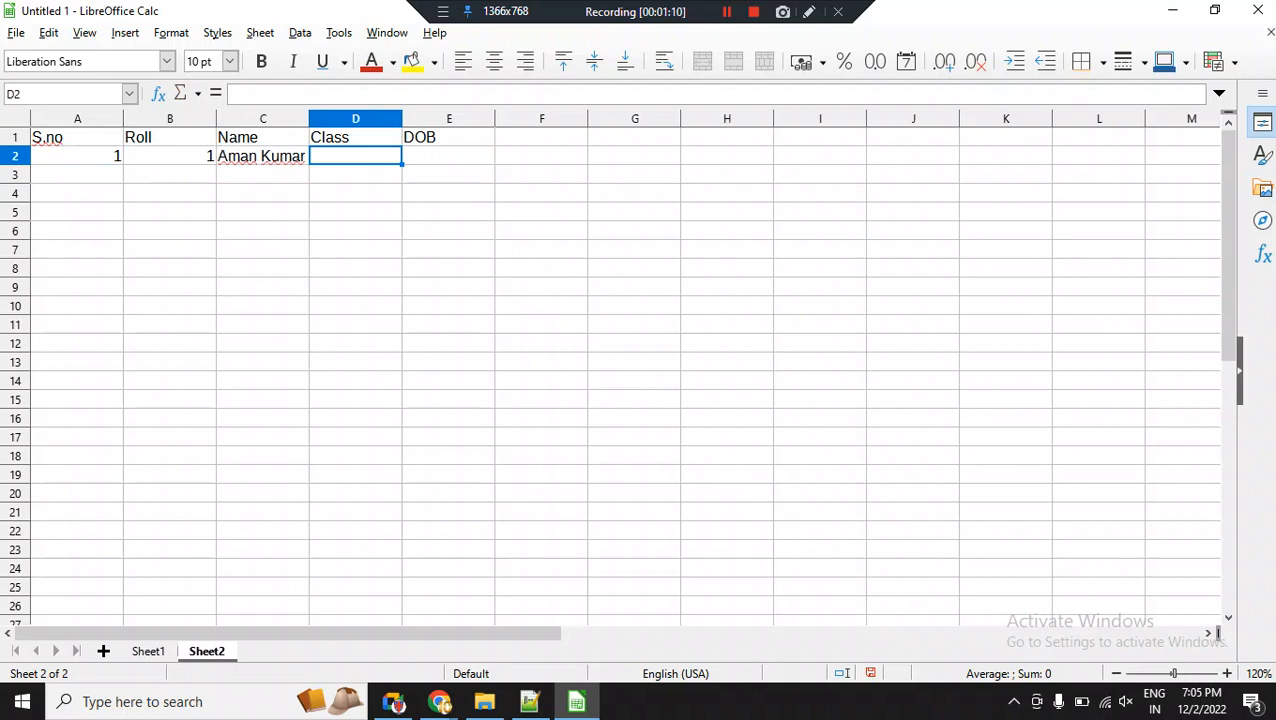
type("VIII")
key("Tab")
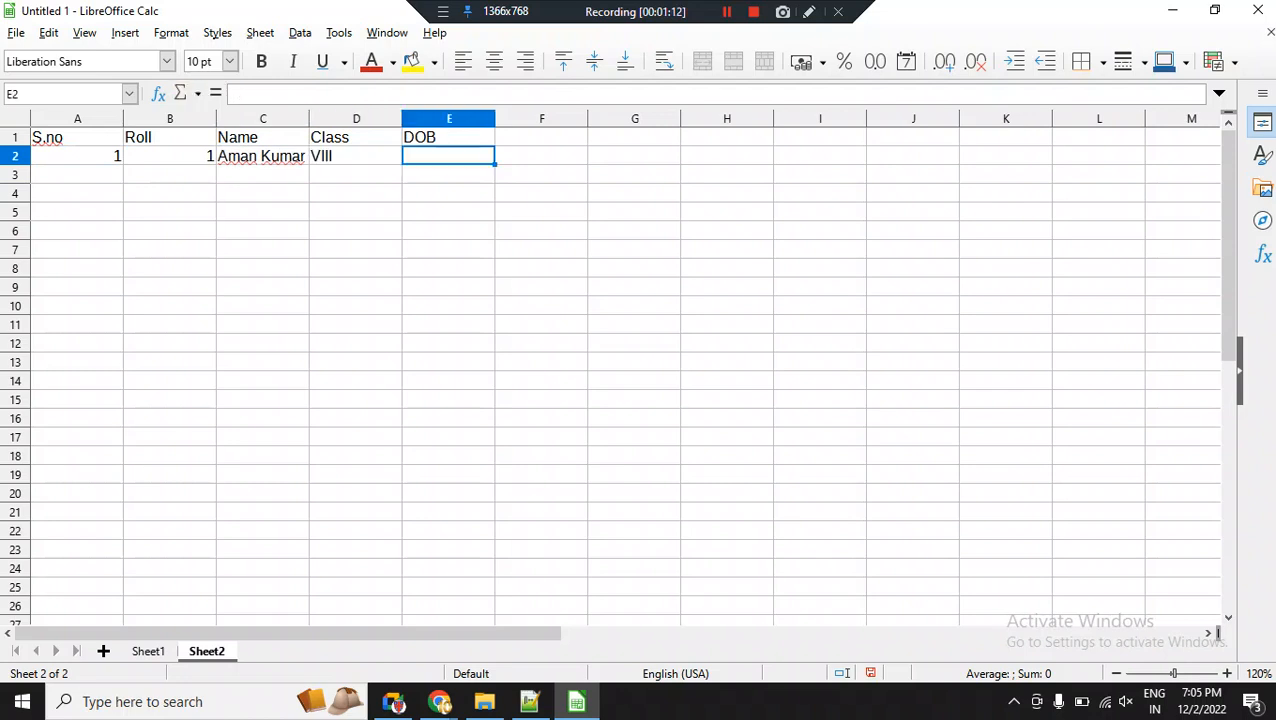
Enter the first student's date of birth in cell E2 in day/month/year order.
type("25")
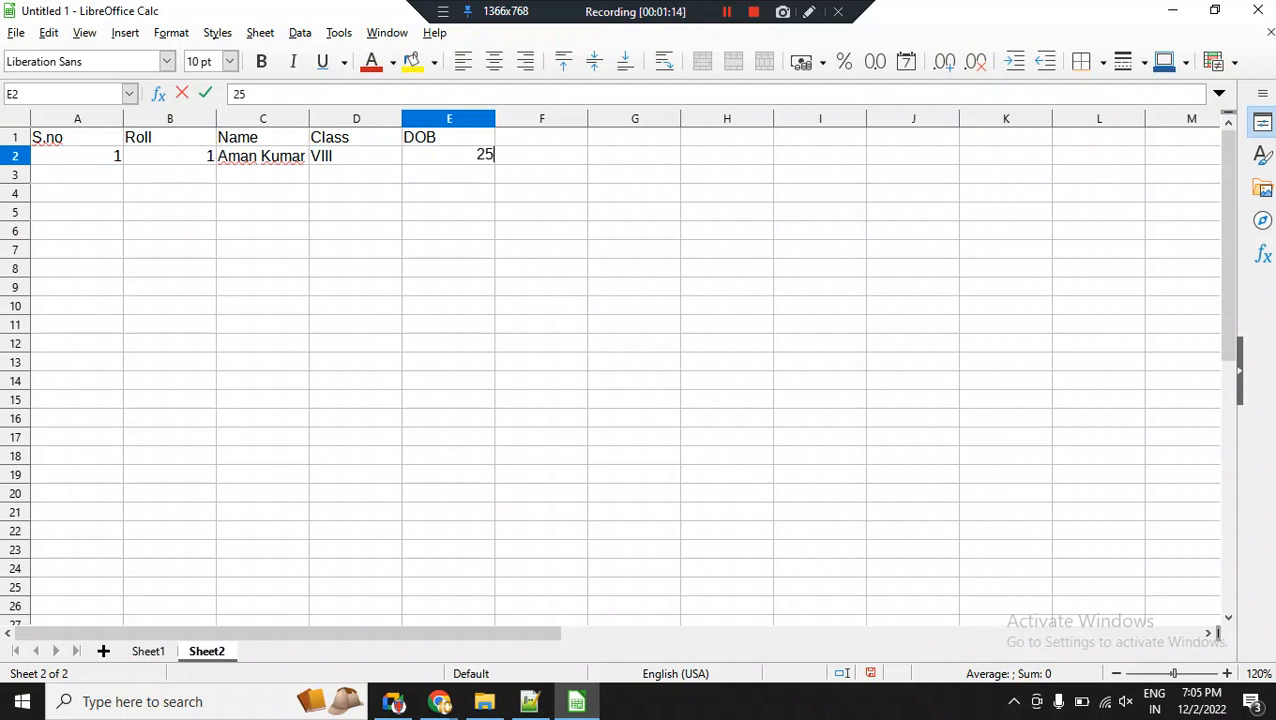
type("/12/2010")
key("Return")
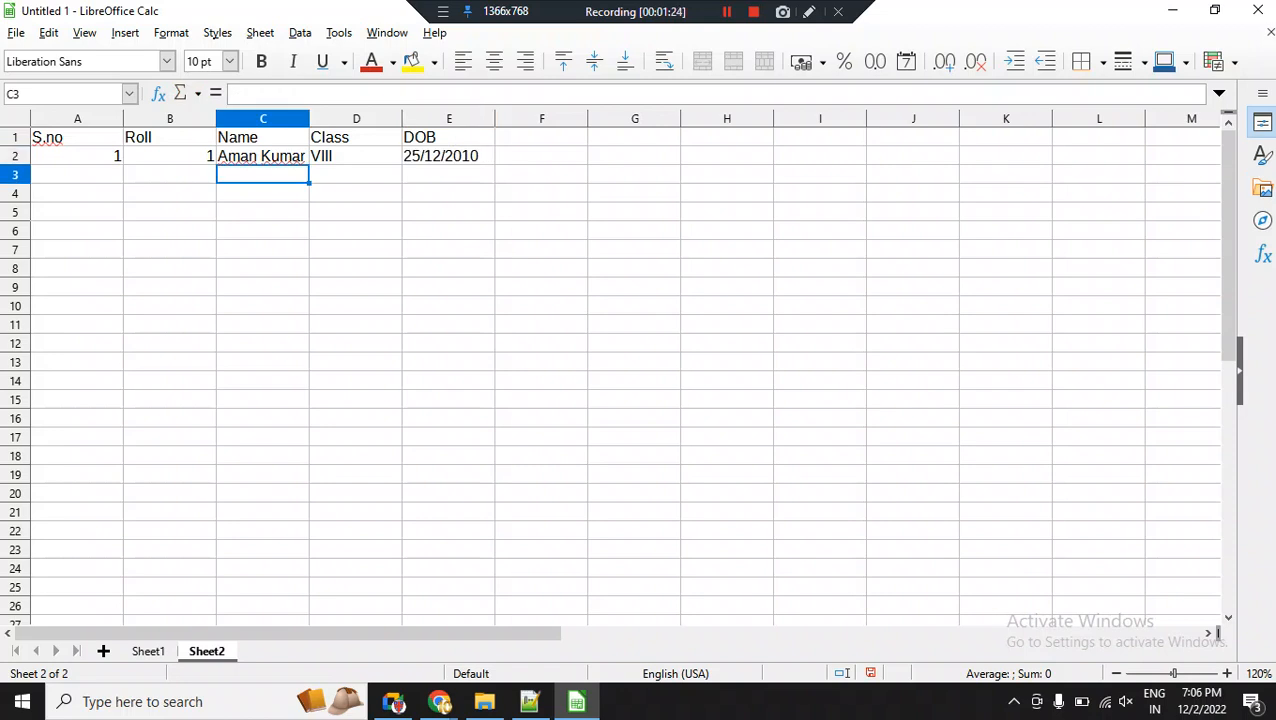
Fill in the second record with roll number 3 in B3 and serial number 2 in A3.
left_click(77, 175)
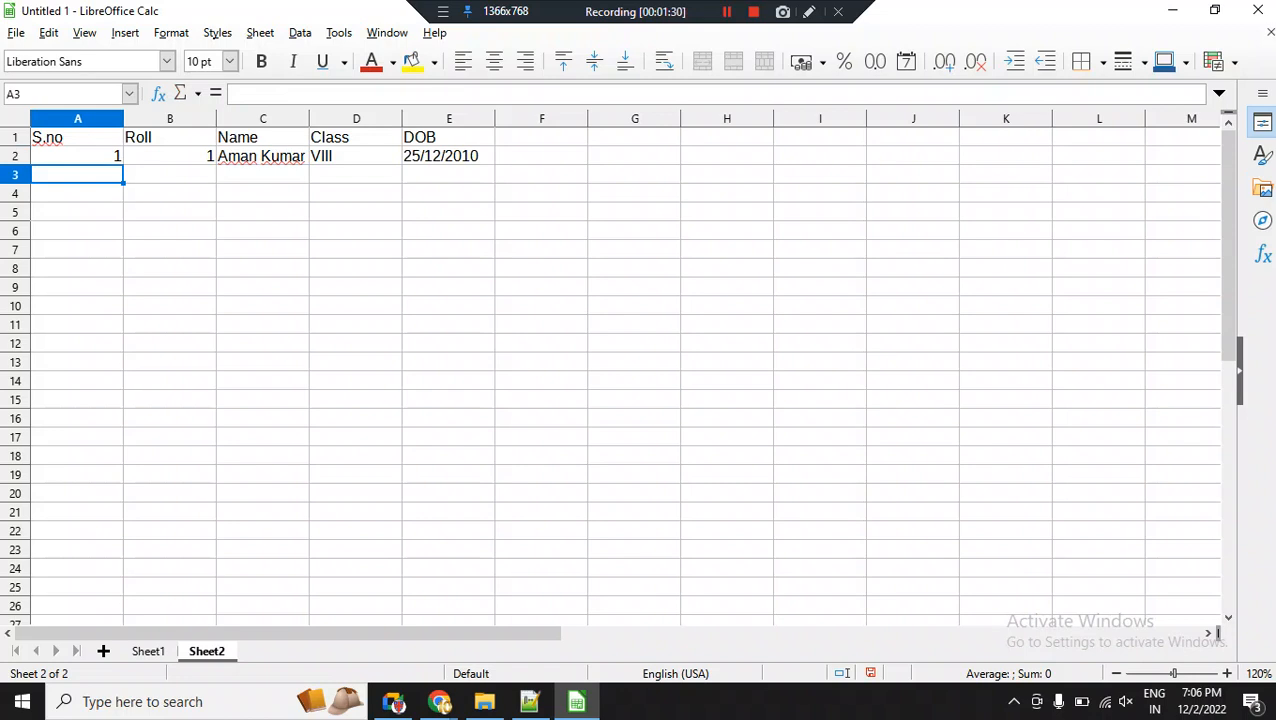
left_click(170, 175)
type("3")
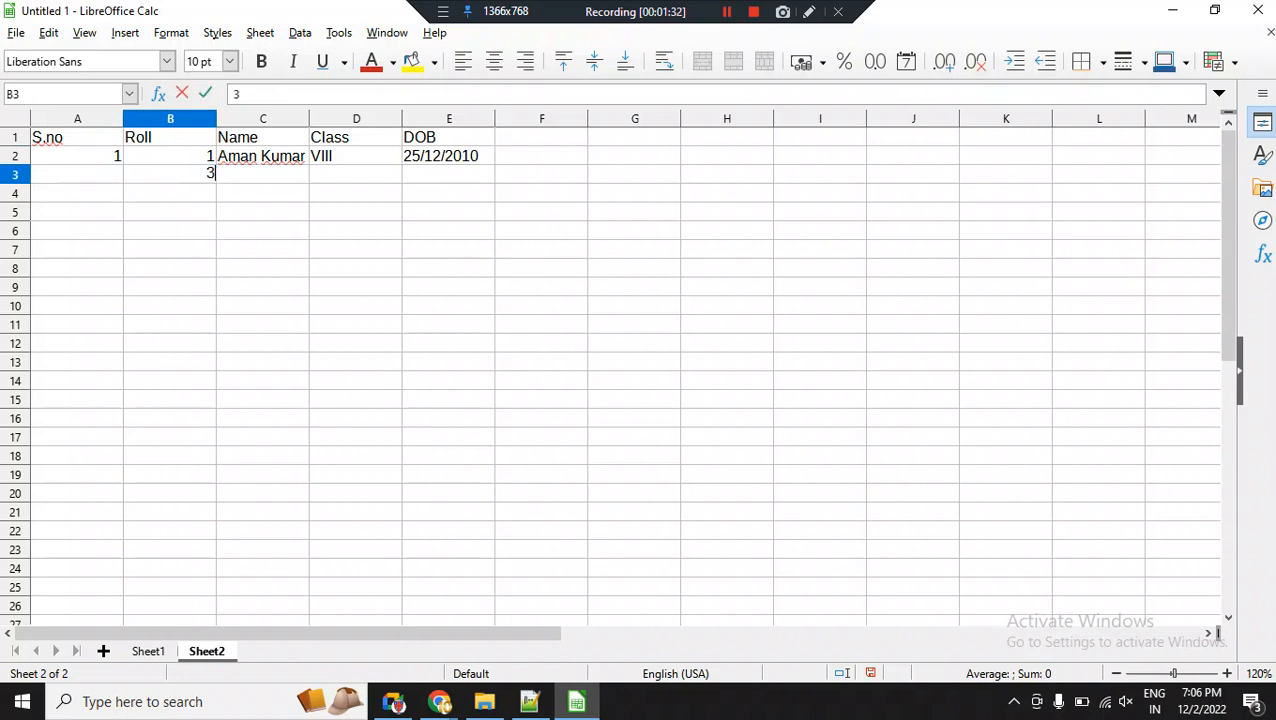
key("Left")
type("2")
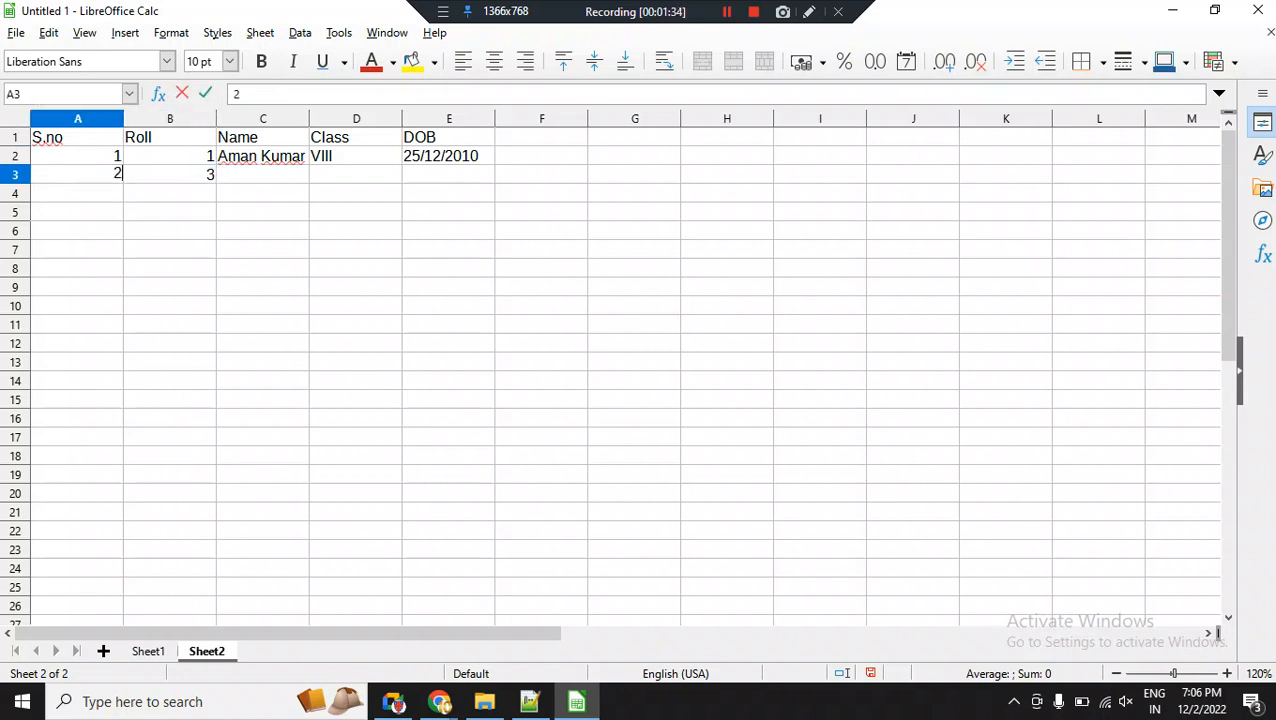
key("Right")
key("Right")
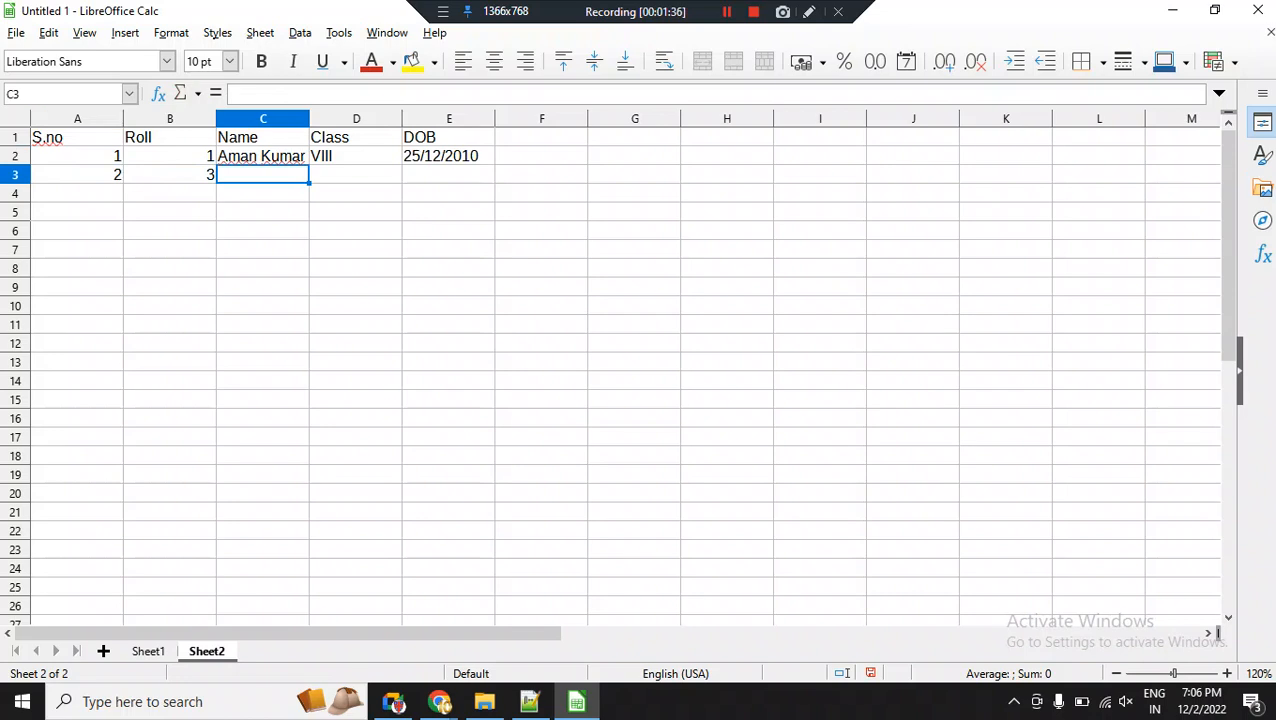
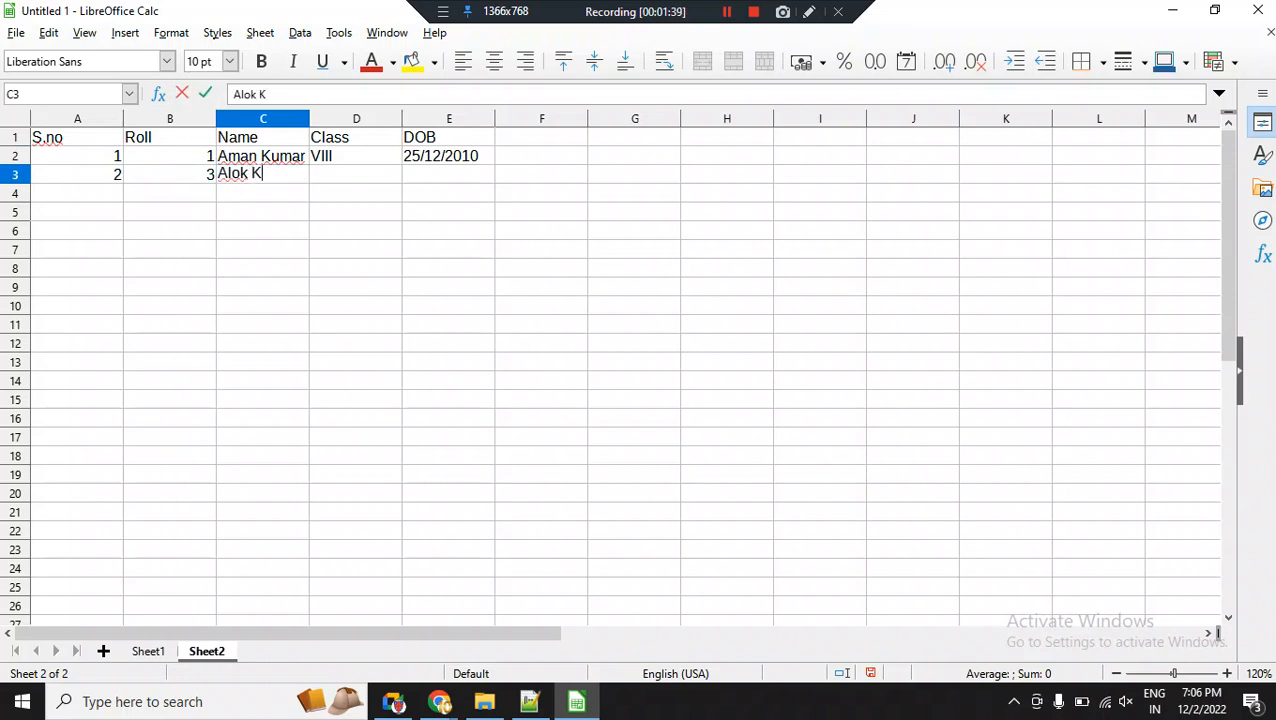
Enter the second student's full name in C3 and the class VIII in D3.
key("Right")
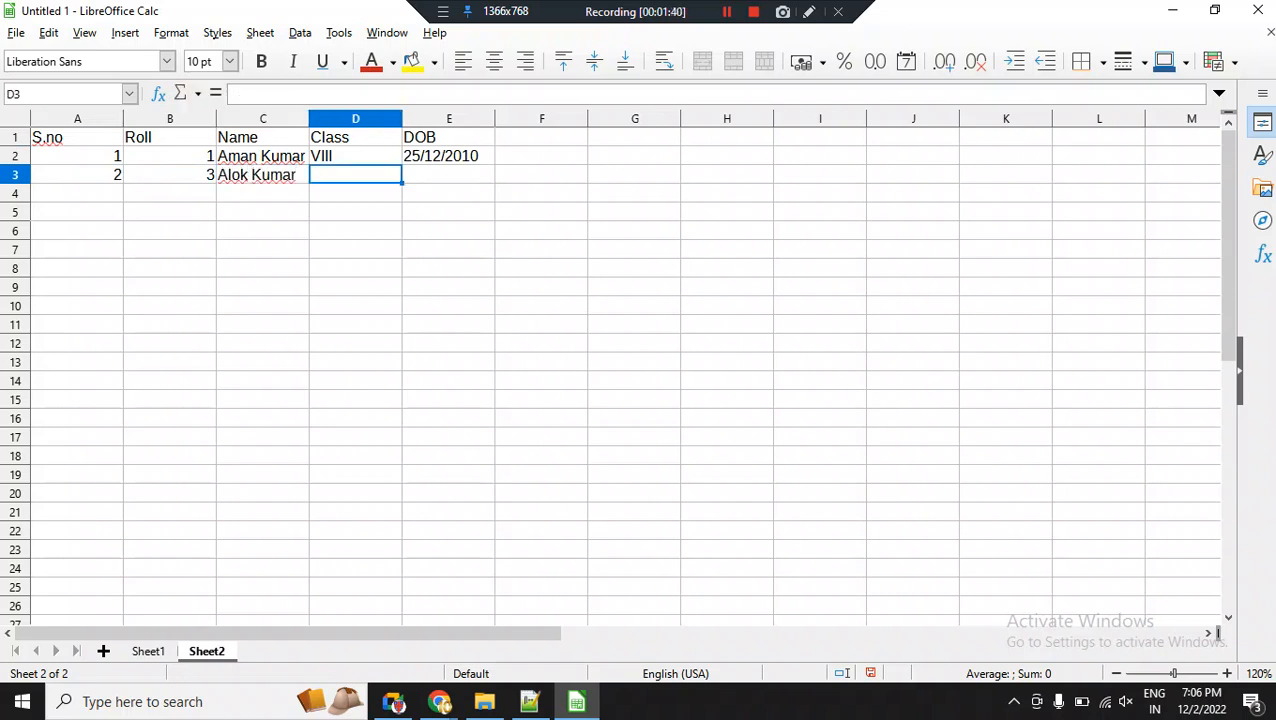
type("VIII")
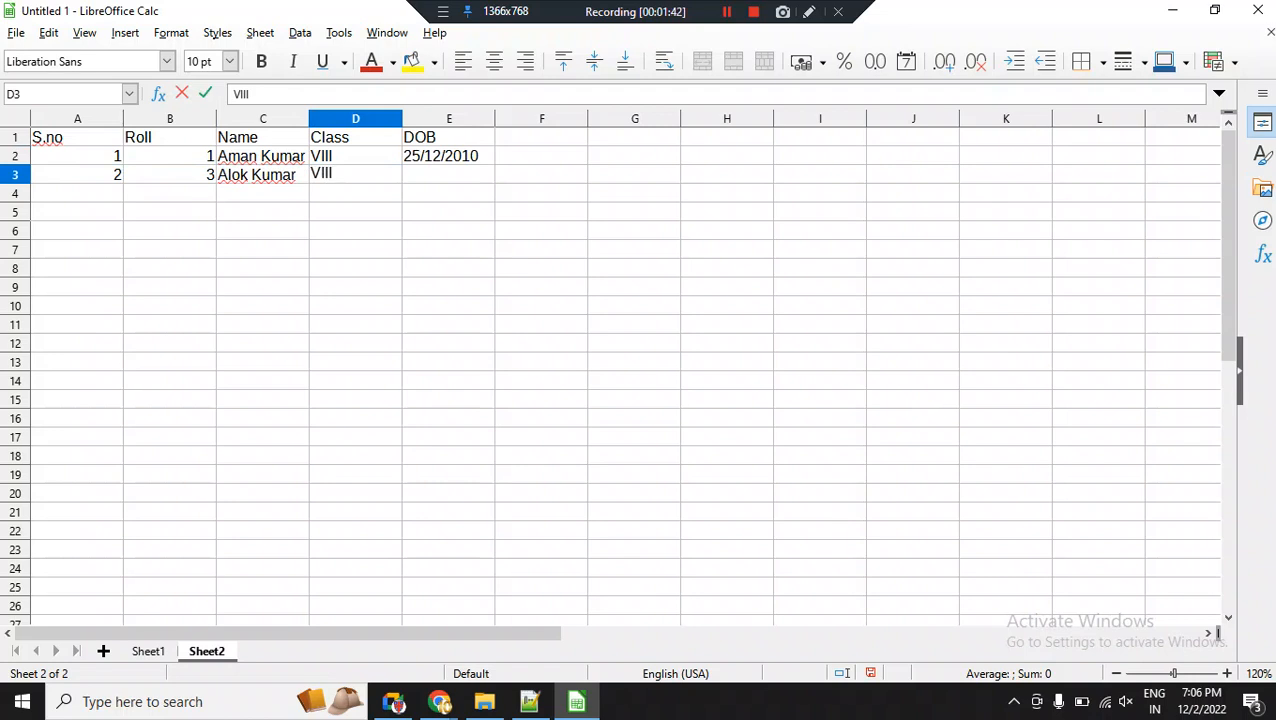
key("Right")
Enter the second student's date of birth in cell E3 in day/month/year order.
type("14/")
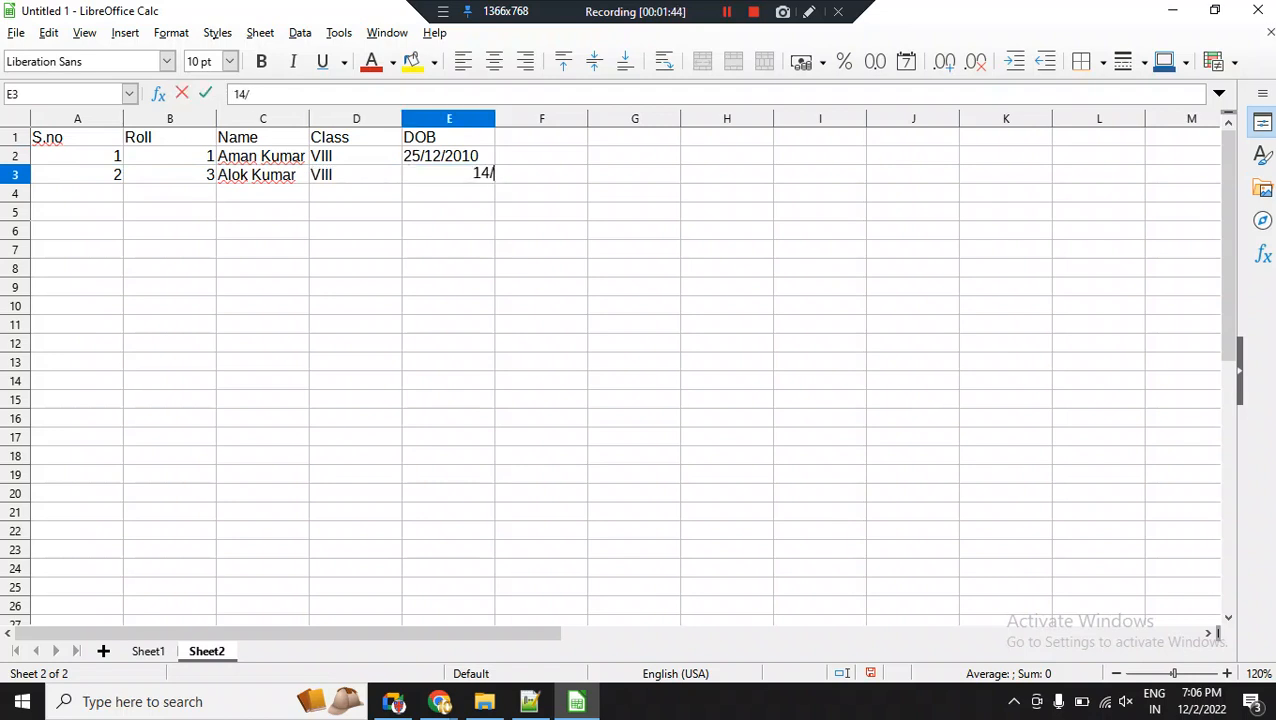
type("05/2010.")
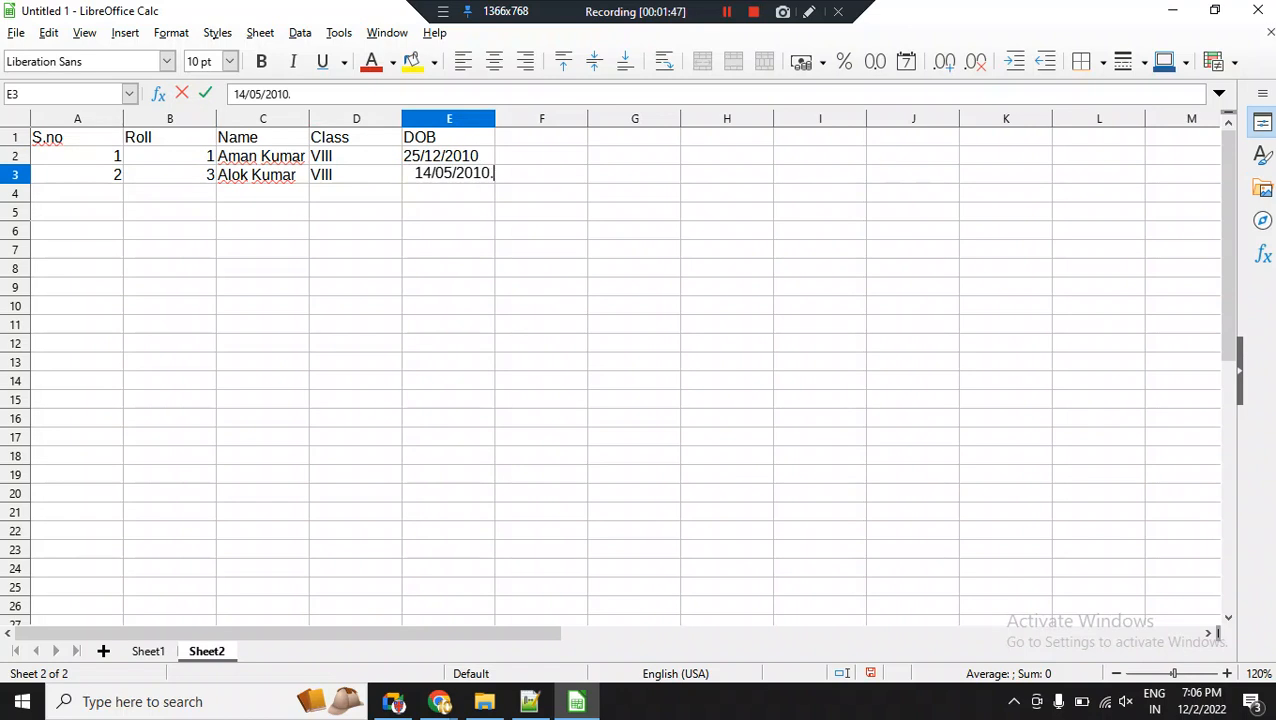
key("BackSpace")
key("Return")
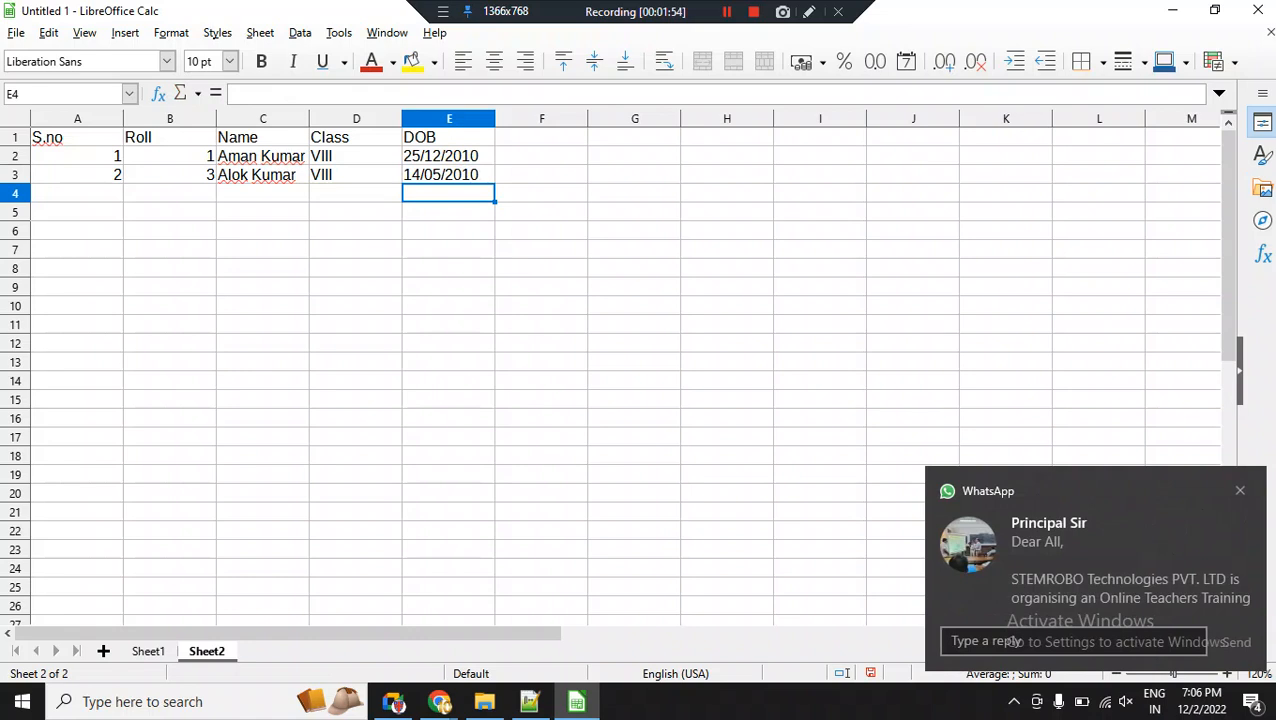
Change the second record's serial number in cell A3 to 3.
left_click_drag(77, 156, 77, 175)
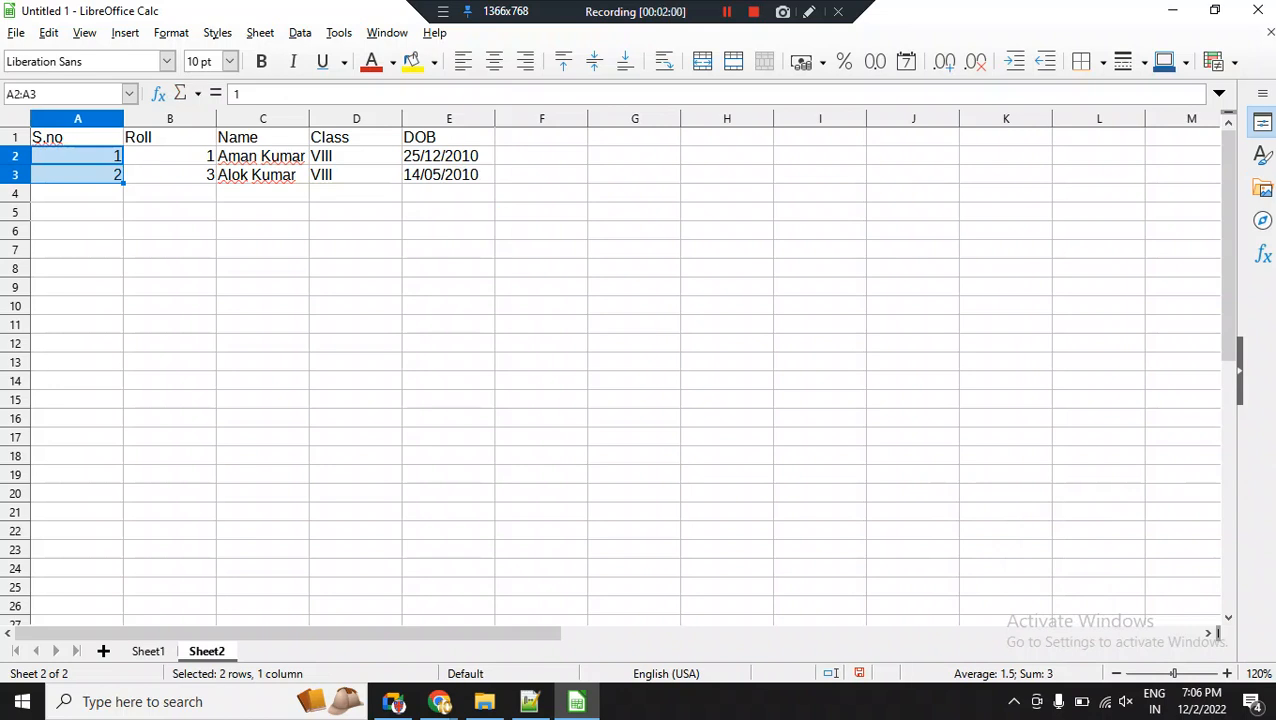
left_click(77, 175)
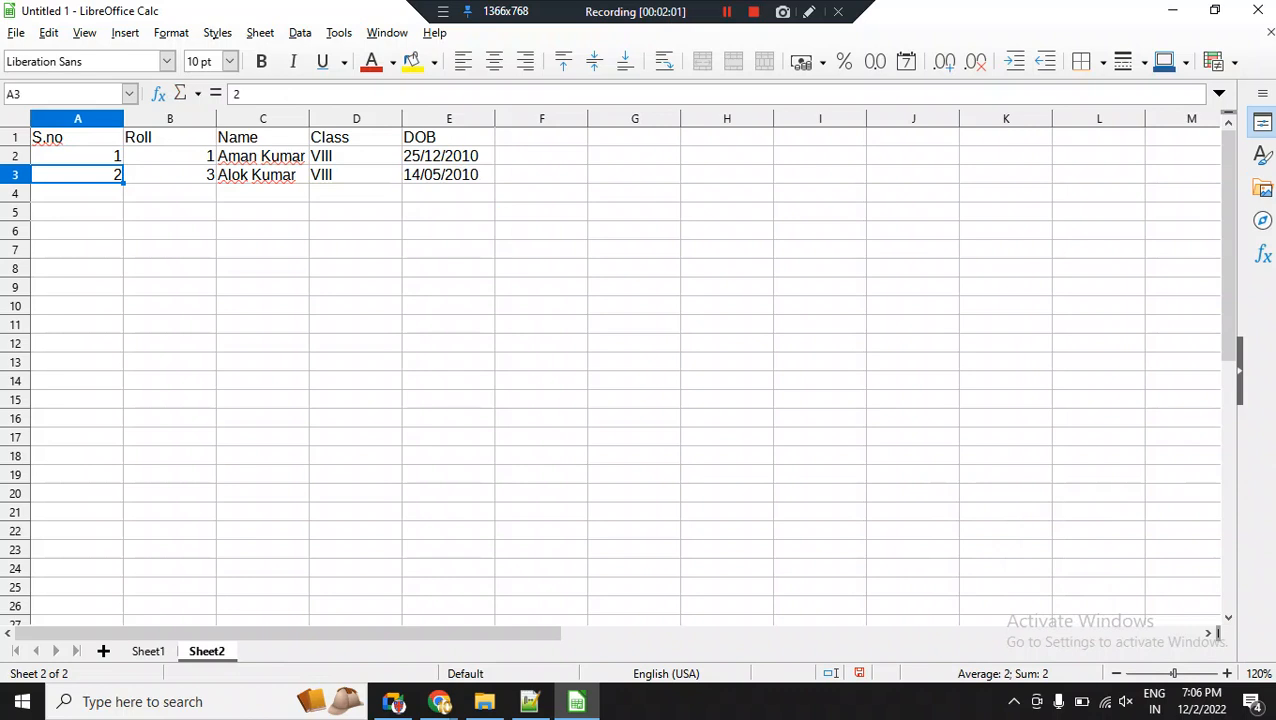
left_click(77, 156)
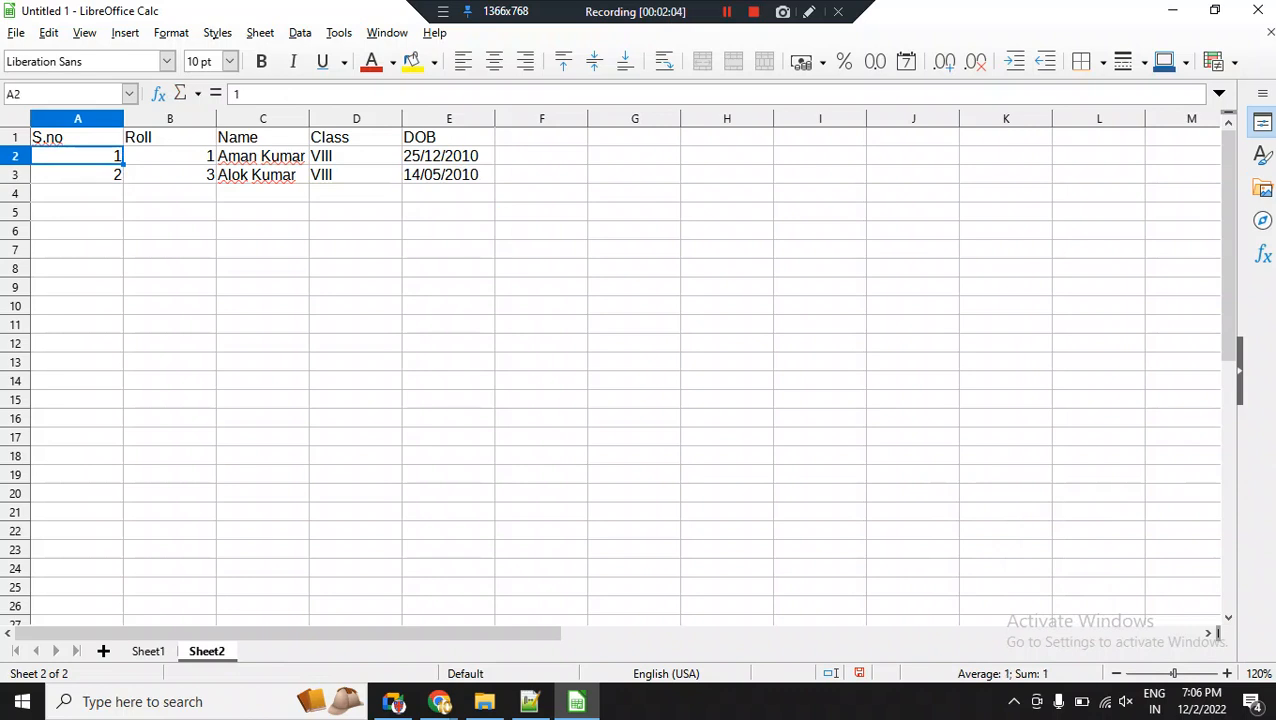
left_click(77, 175)
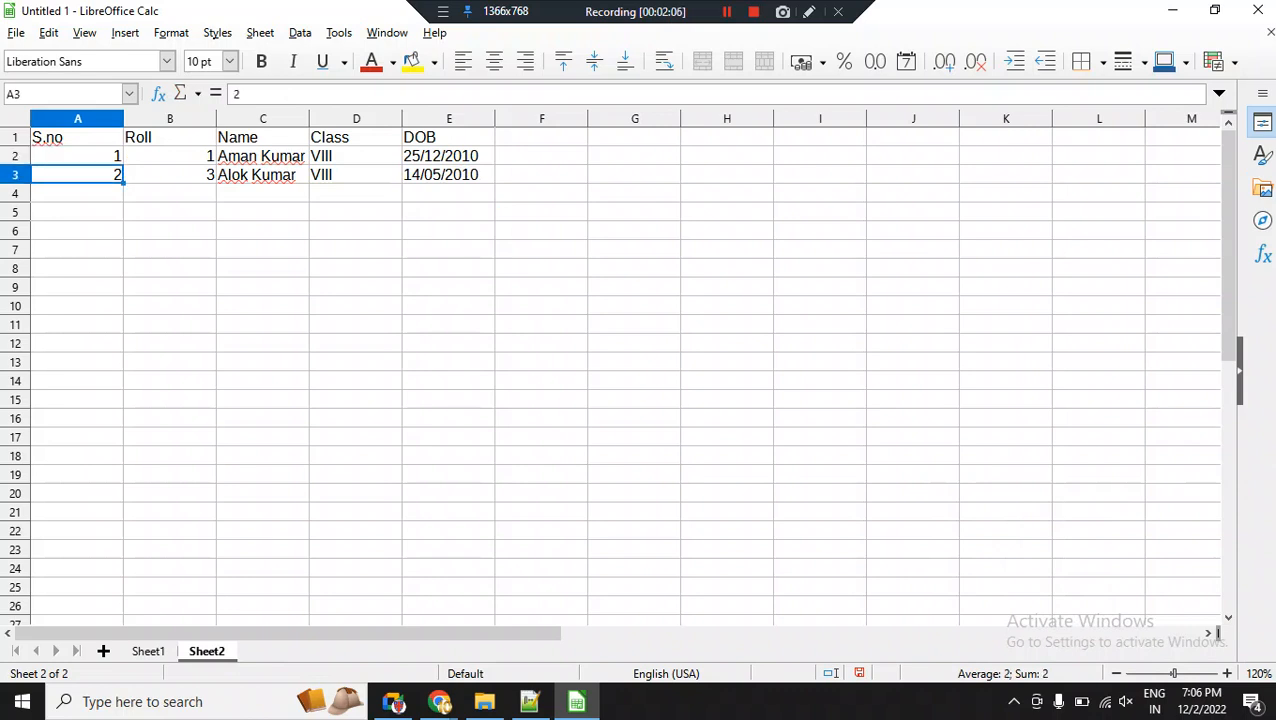
type("3")
key("Return")
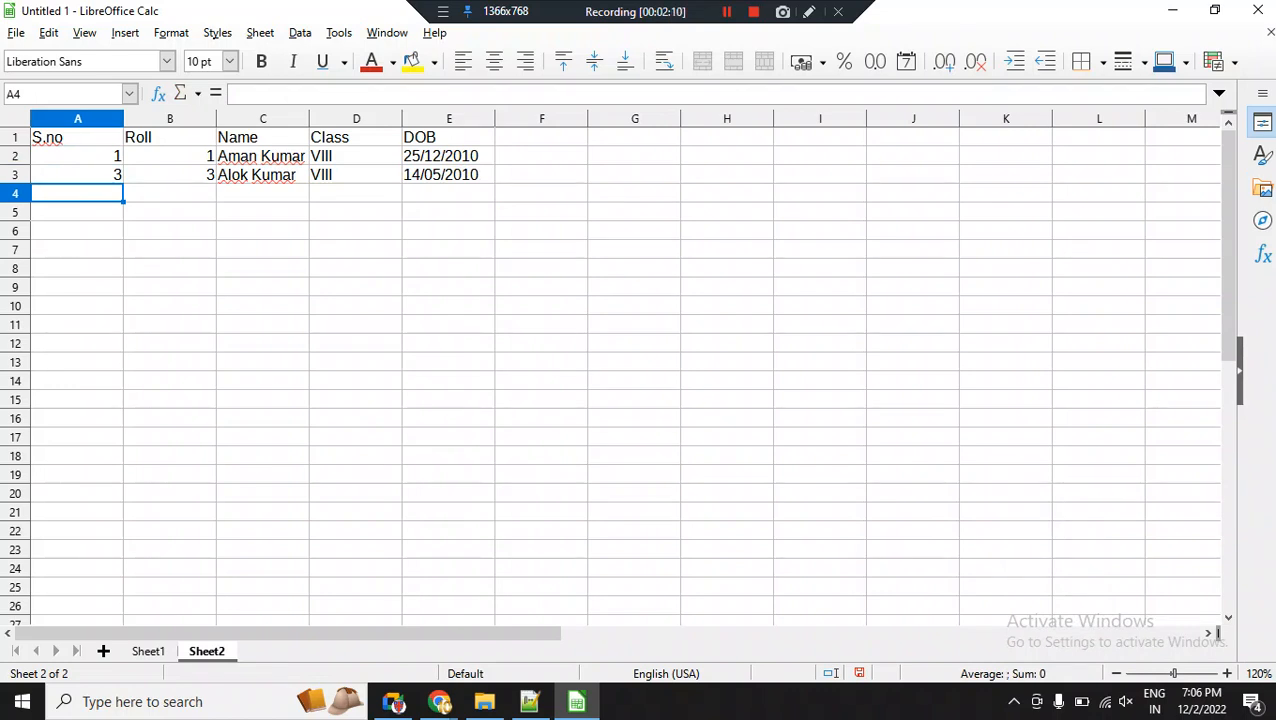
Insert a blank row above row 3, between the two student records.
left_click(15, 175)
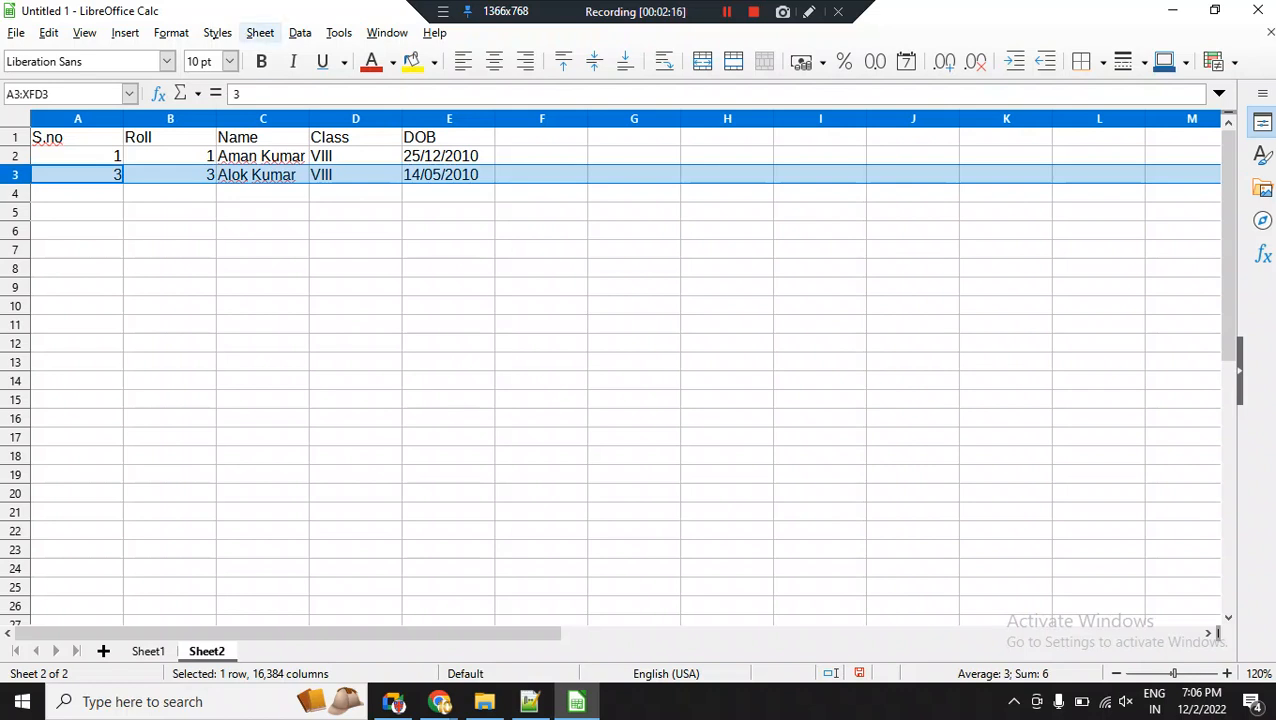
left_click(260, 33)
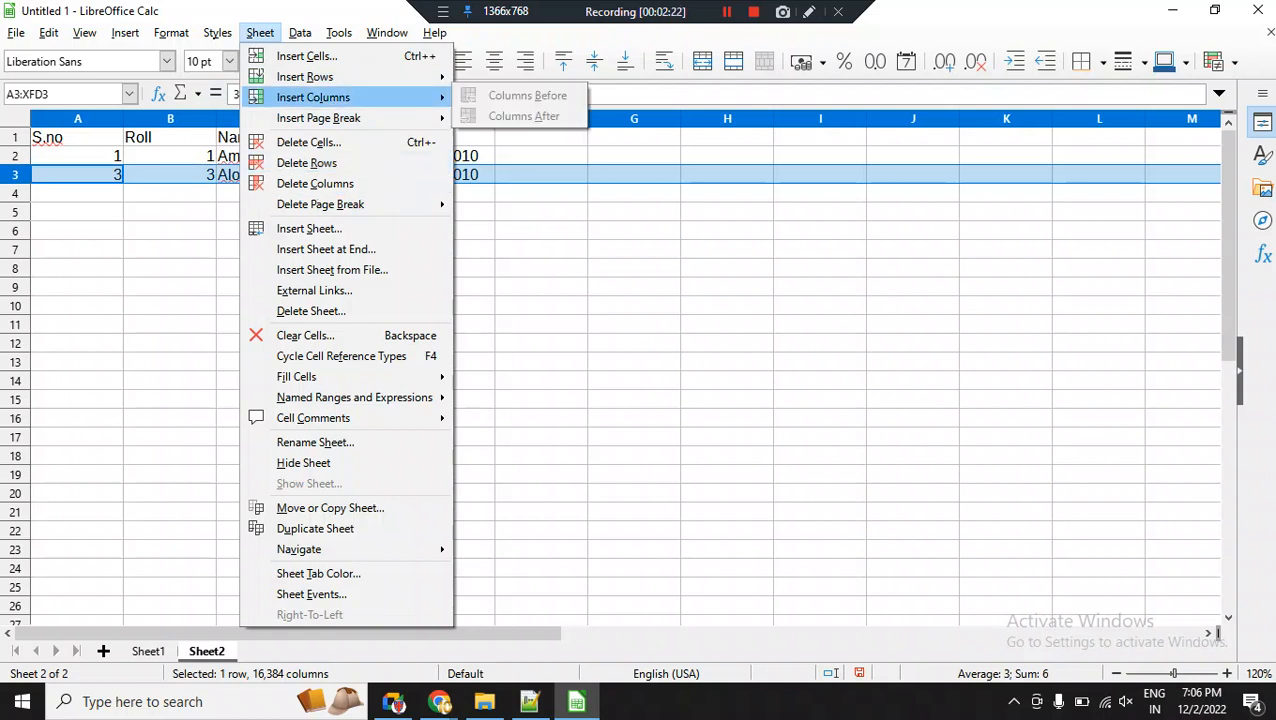
mouse_move(305, 77)
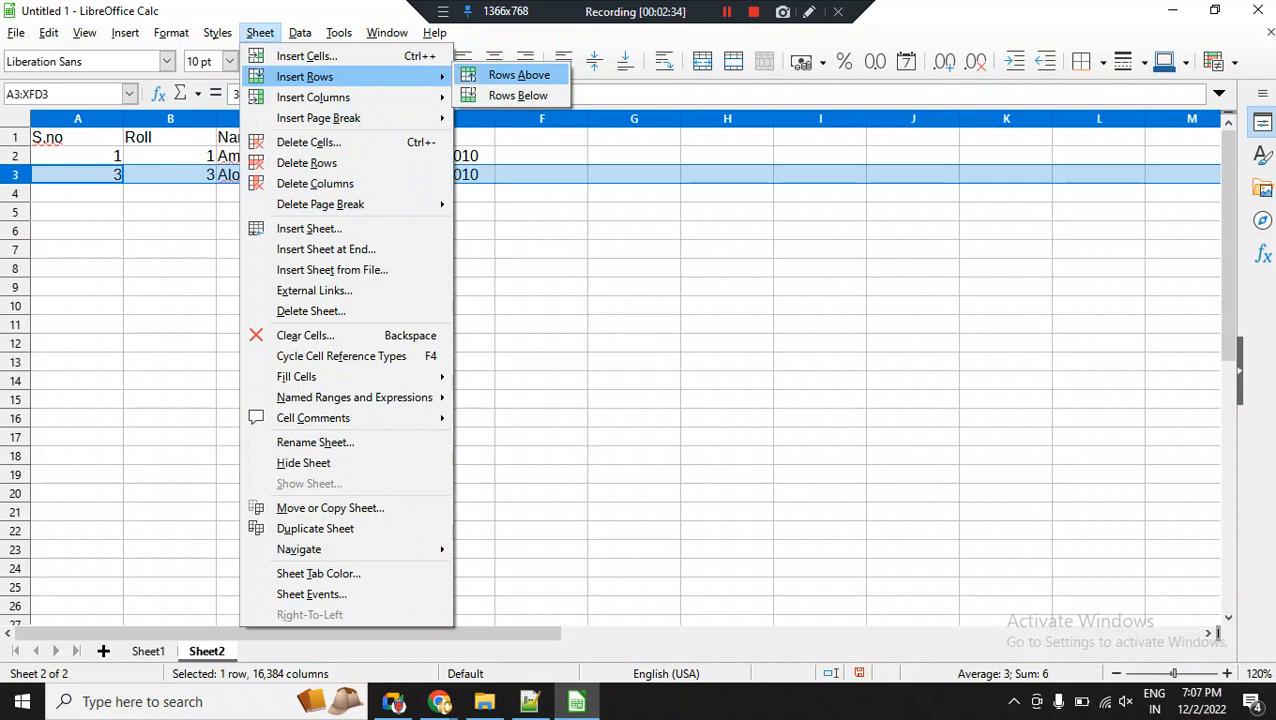
left_click(519, 75)
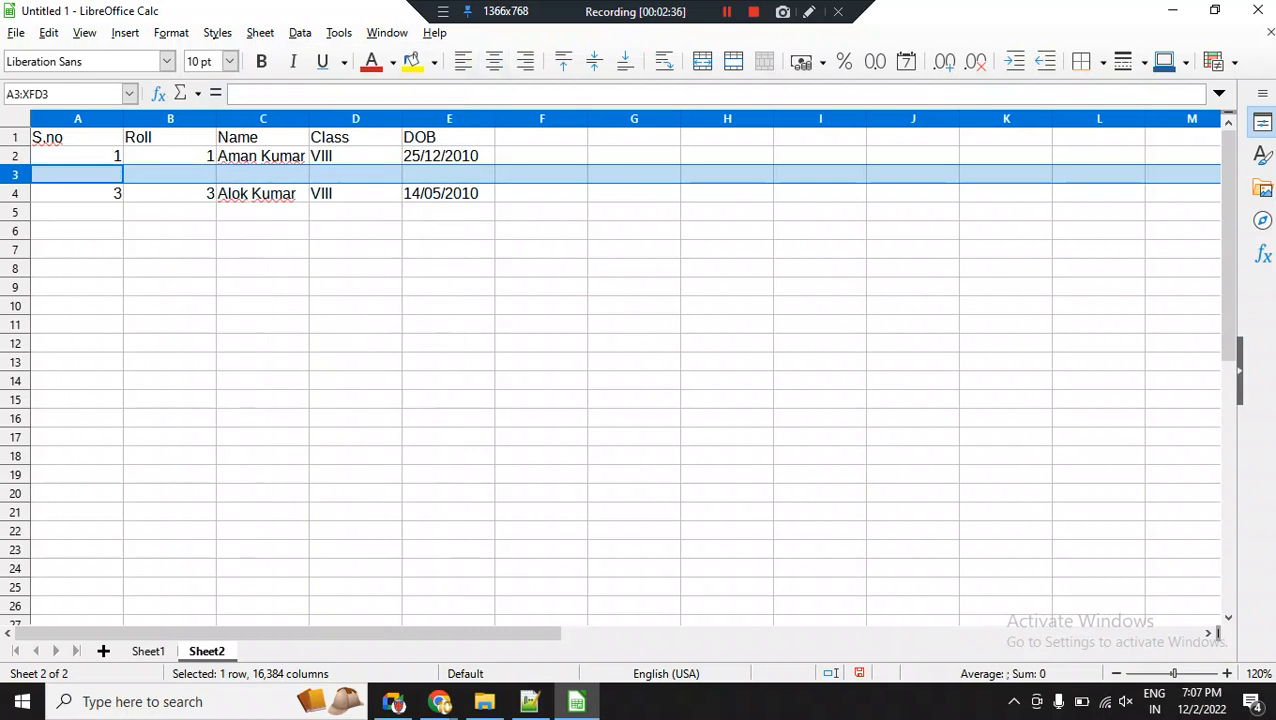
Undo the insertion of the blank row between the two student records.
left_click(77, 175)
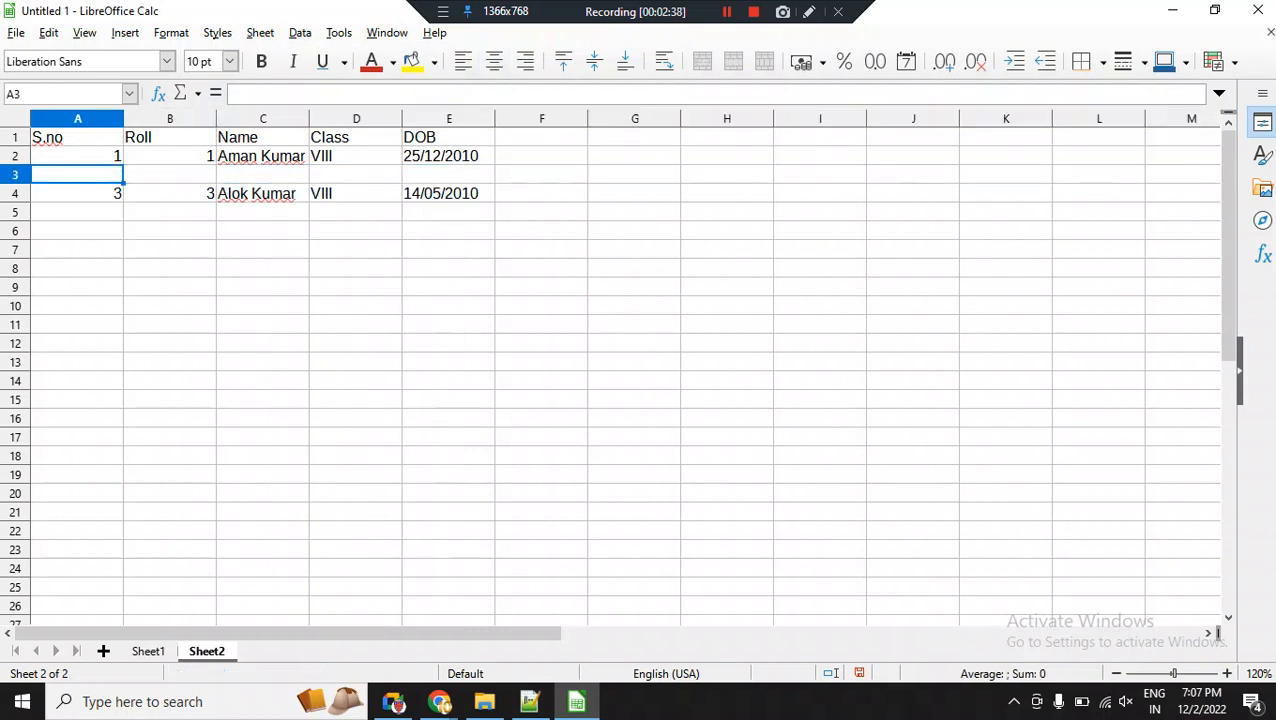
key("shift+space")
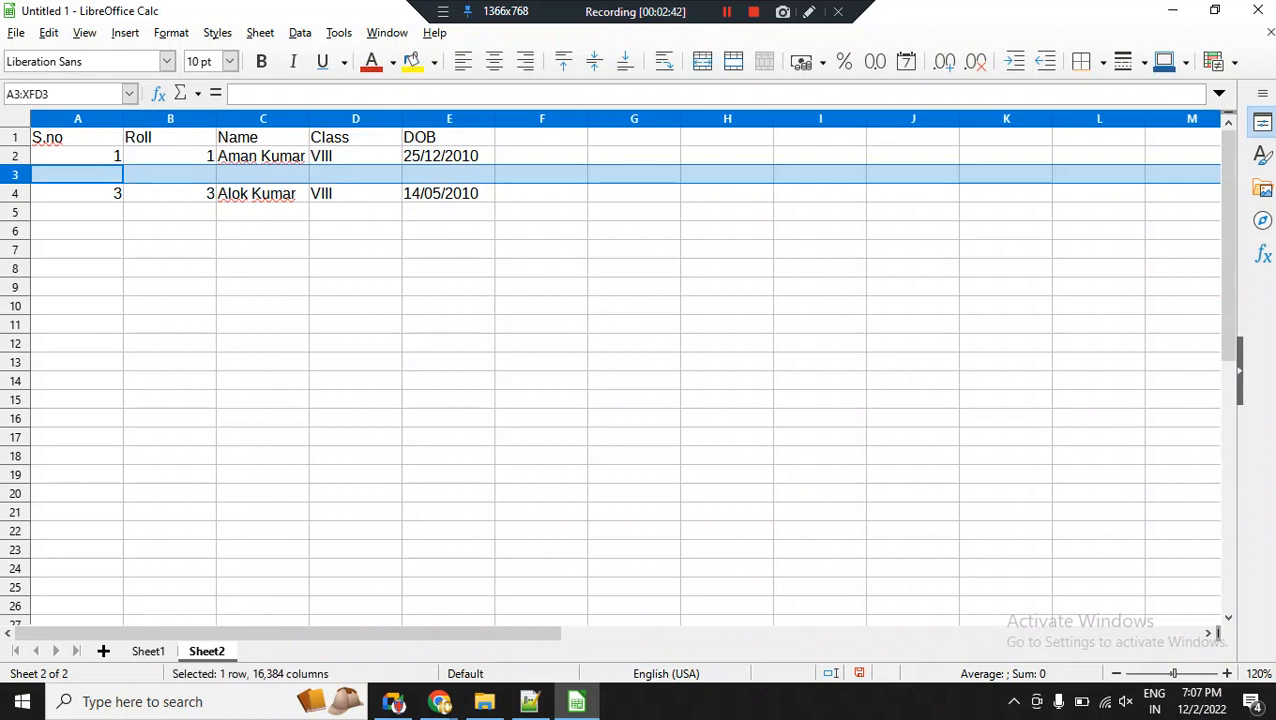
left_click(77, 175)
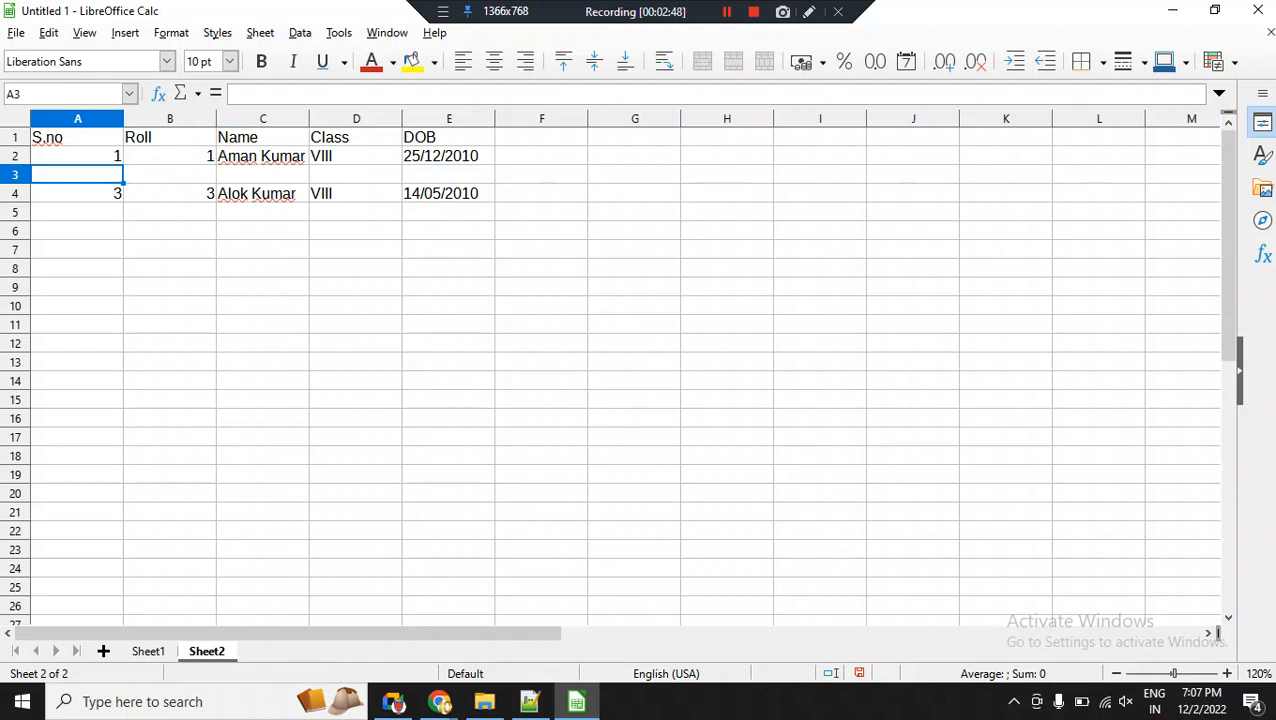
key("ctrl+z")
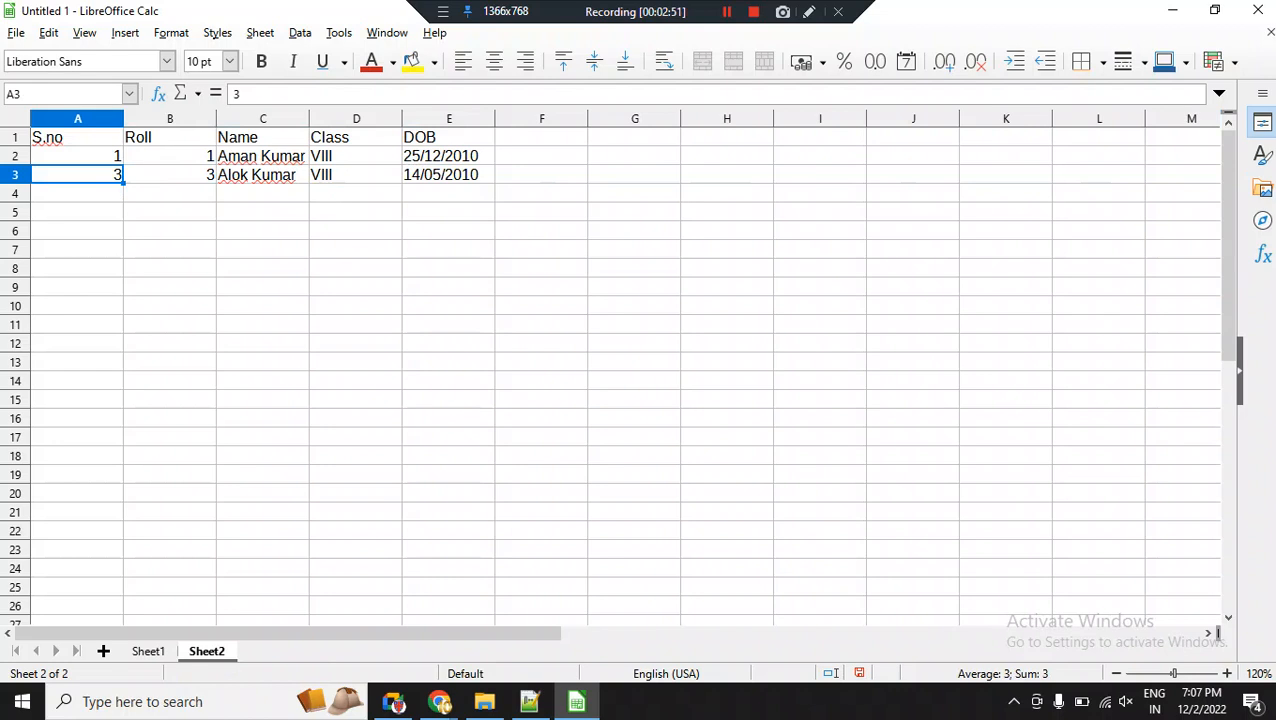
Insert a blank row above the second student record in row 3.
key("shift+space")
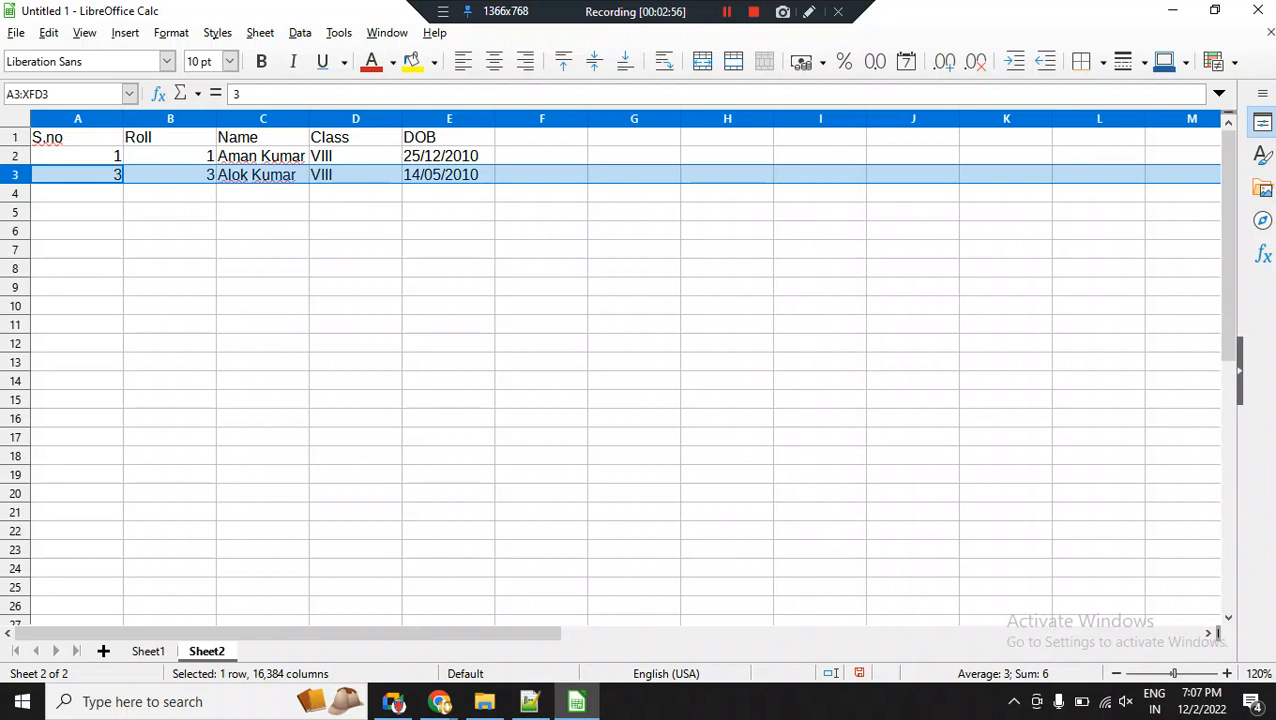
key("shift+F10")
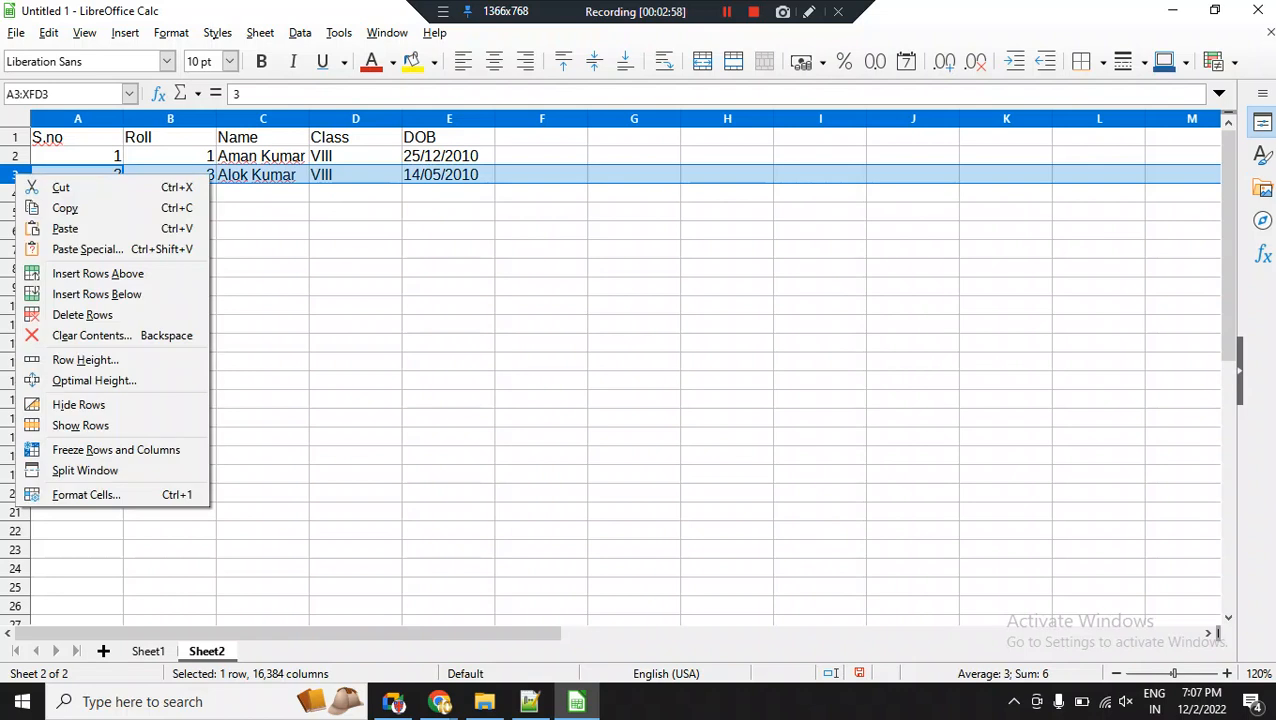
key("Down")
key("Down")
key("Down")
key("Down")
key("Down")
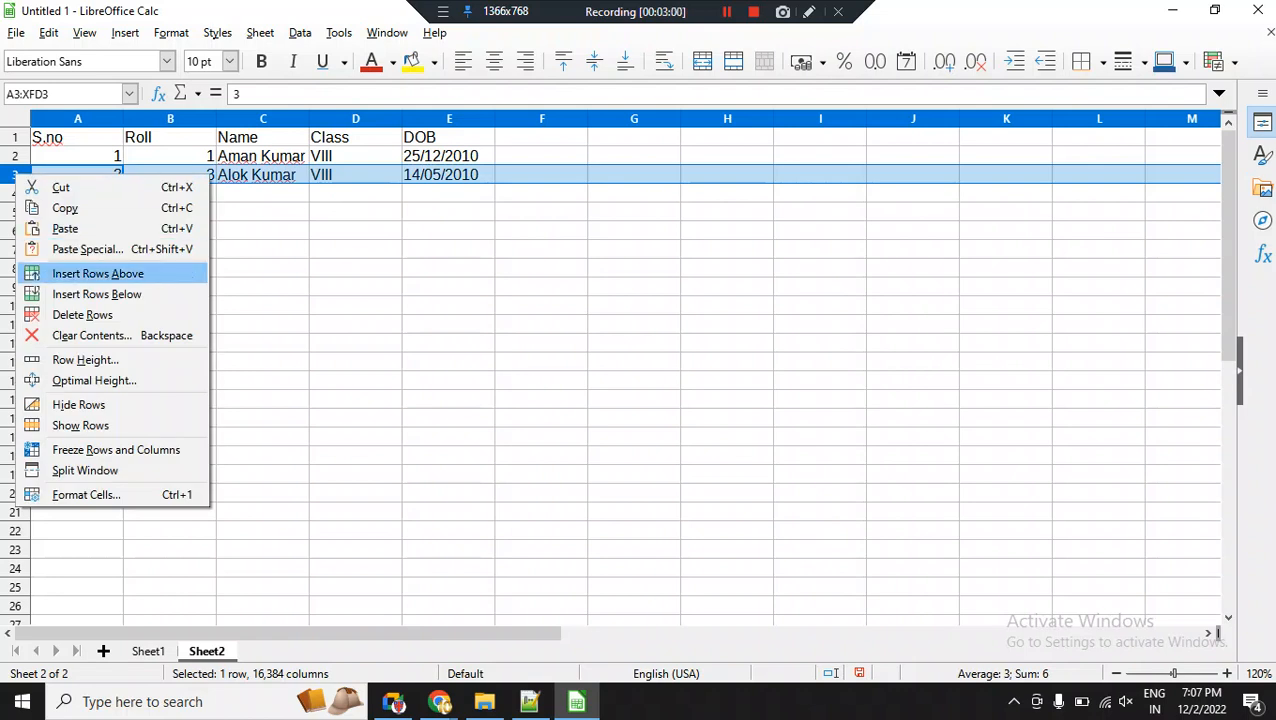
key("Down")
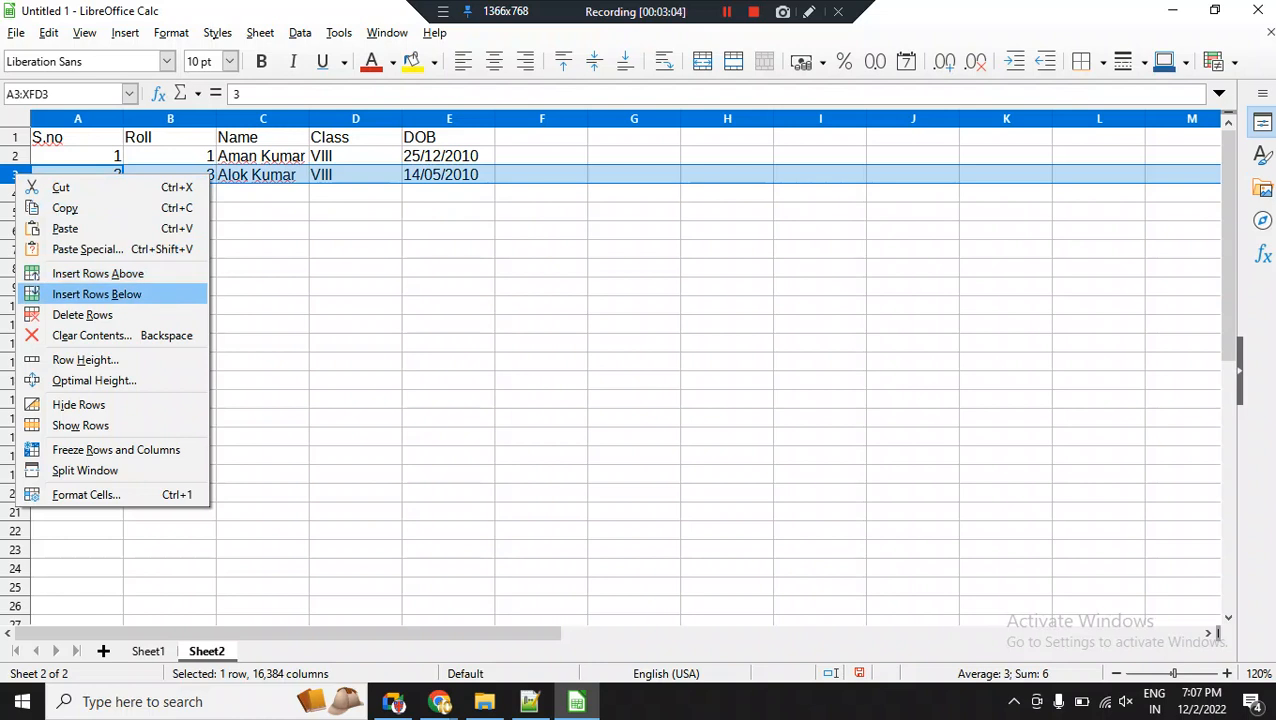
key("Up")
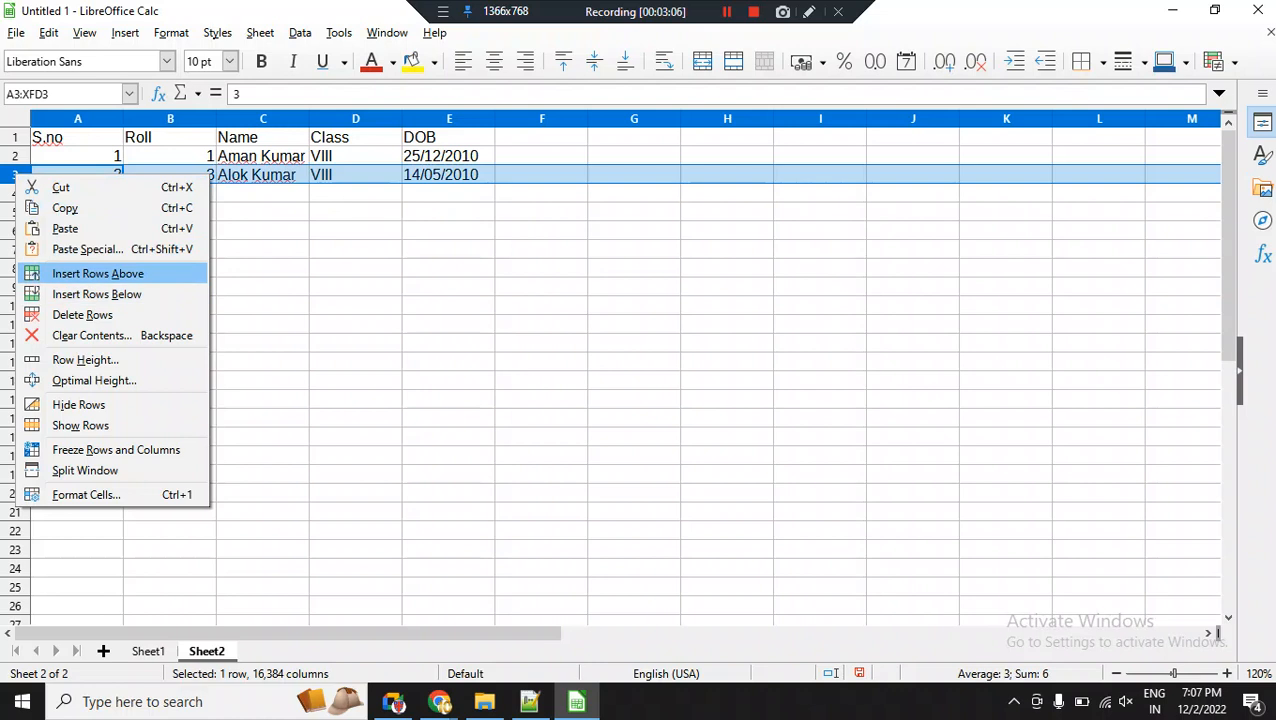
key("Return")
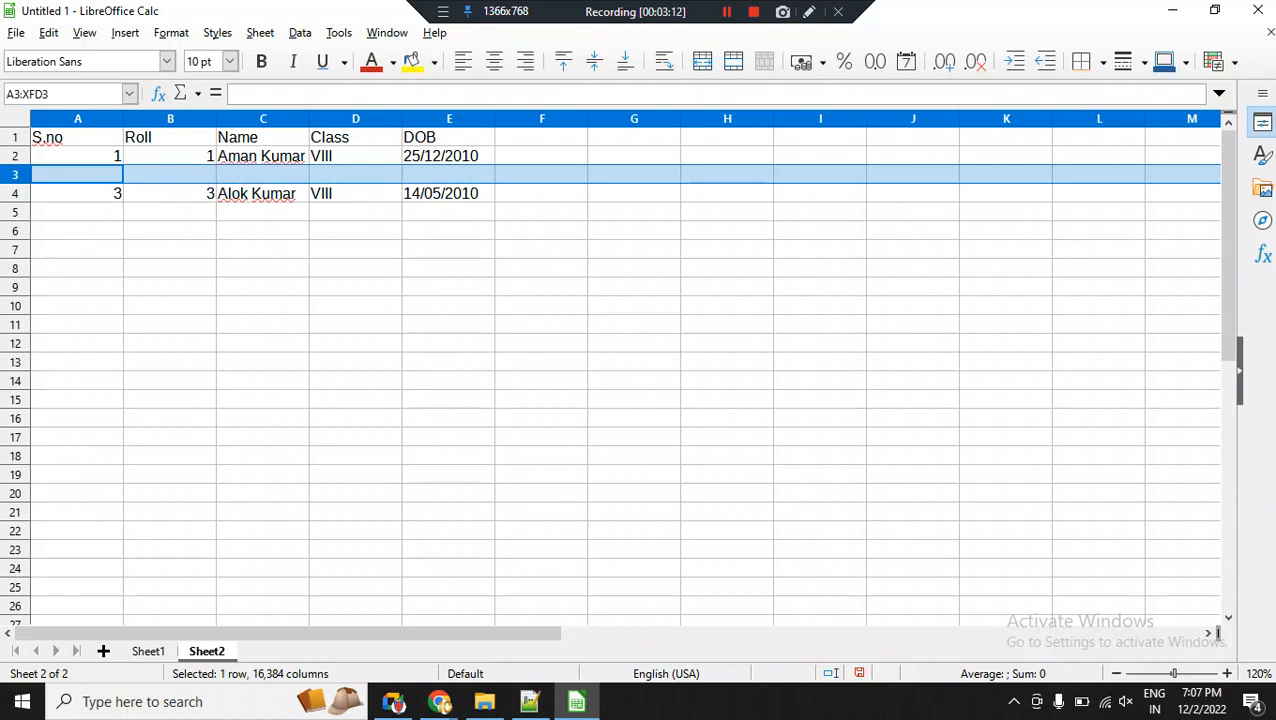
Insert a blank column after the Class column D.
left_click(356, 137)
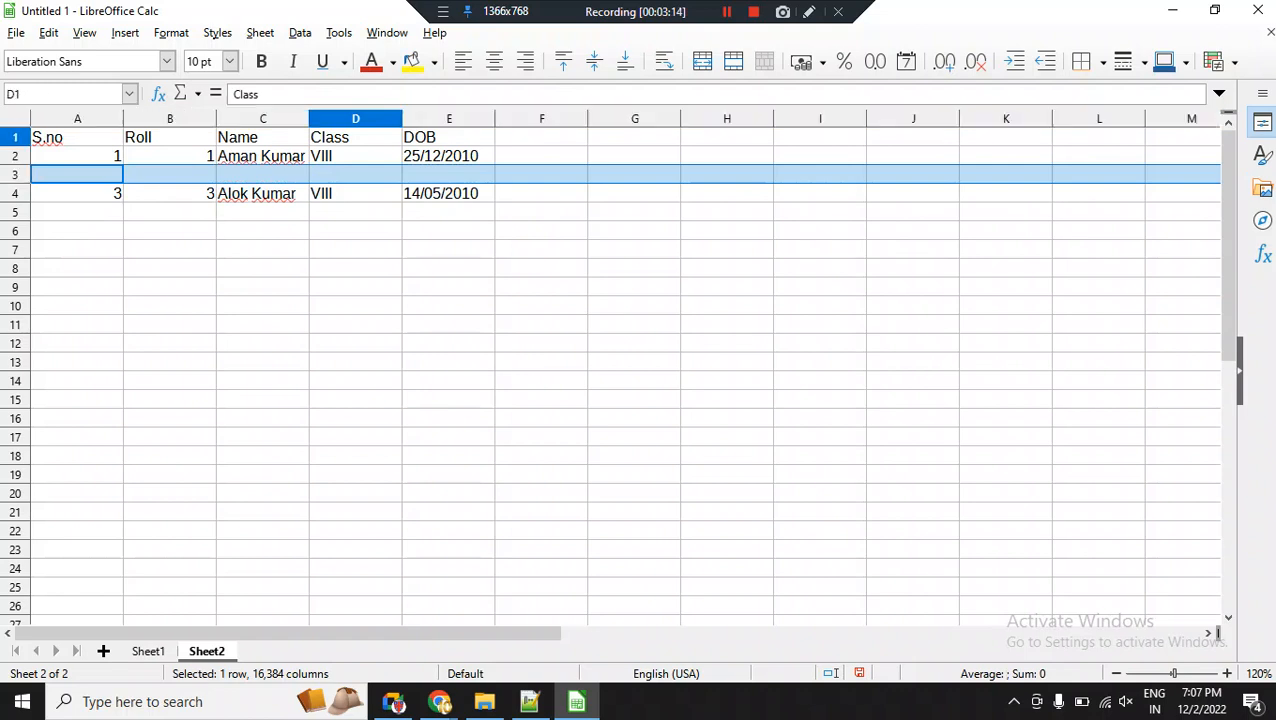
left_click(449, 137)
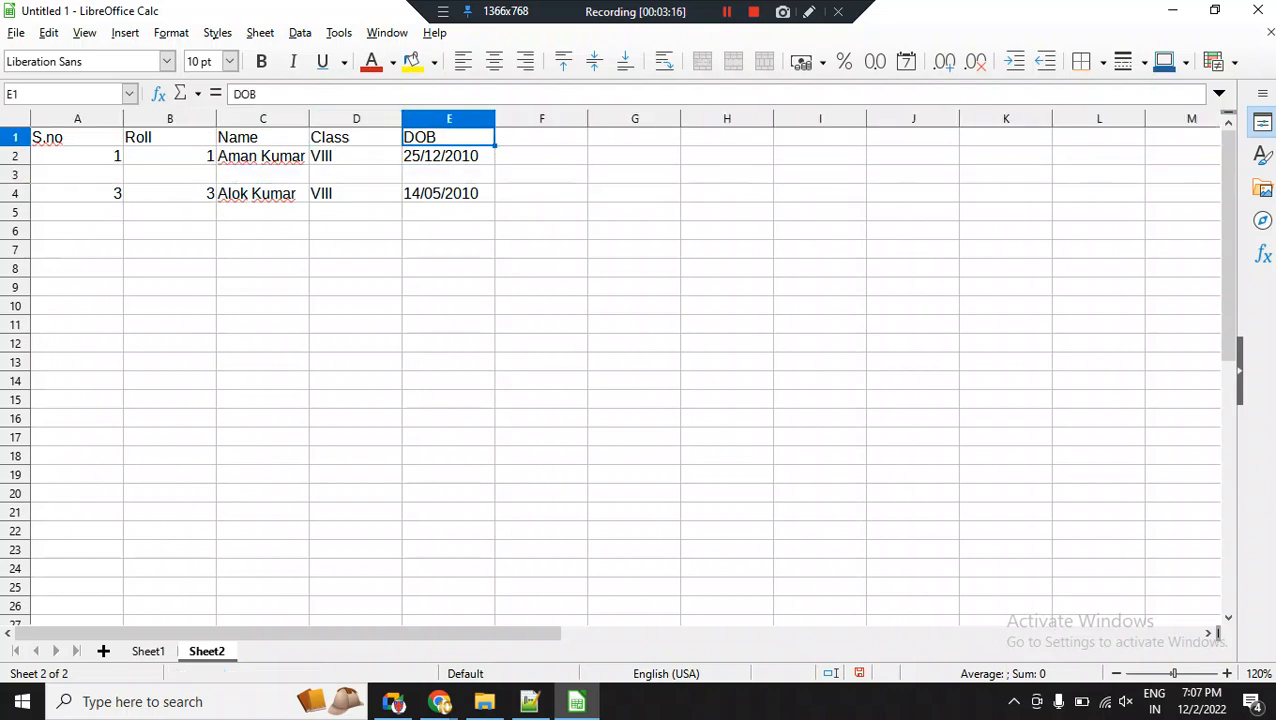
left_click(356, 119)
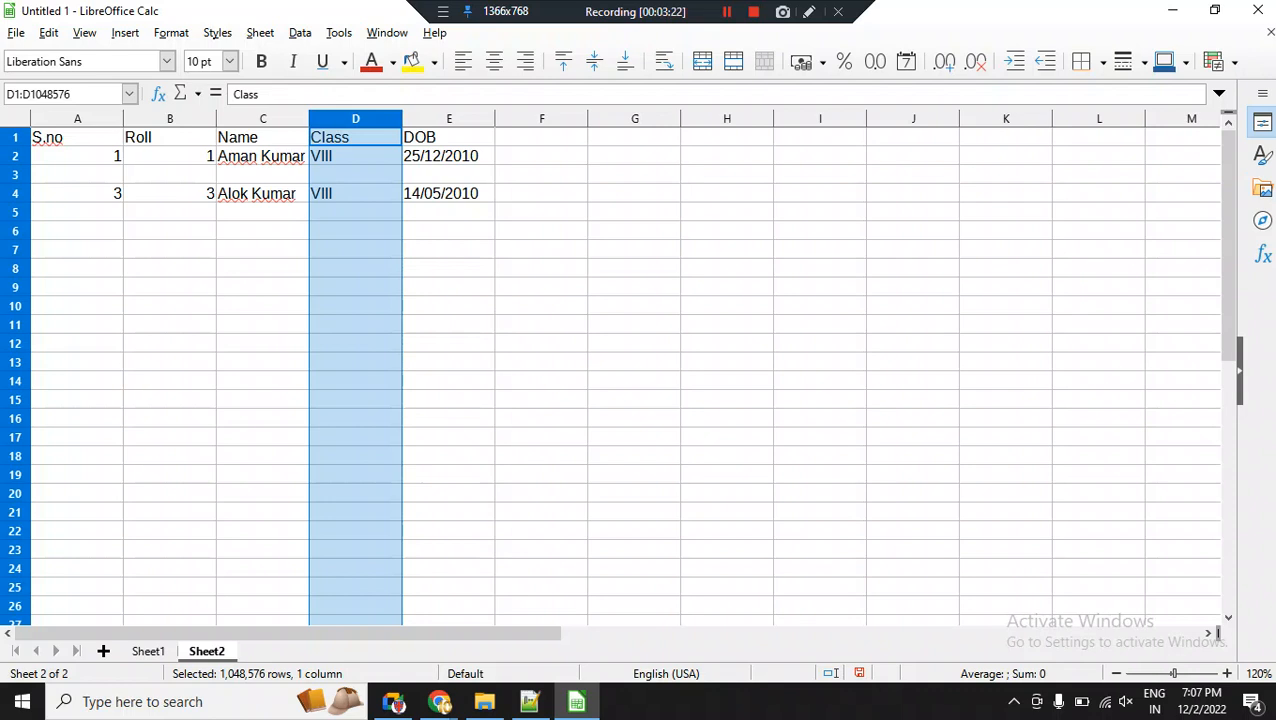
left_click(260, 33)
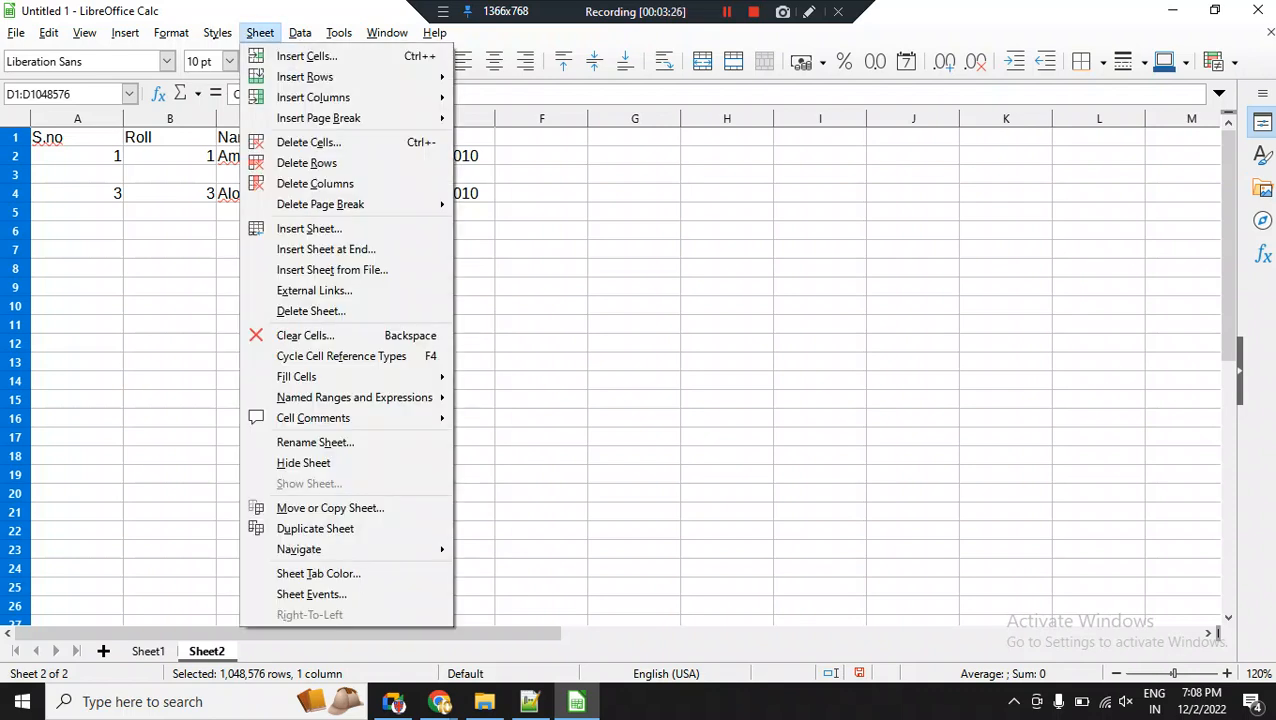
mouse_move(313, 97)
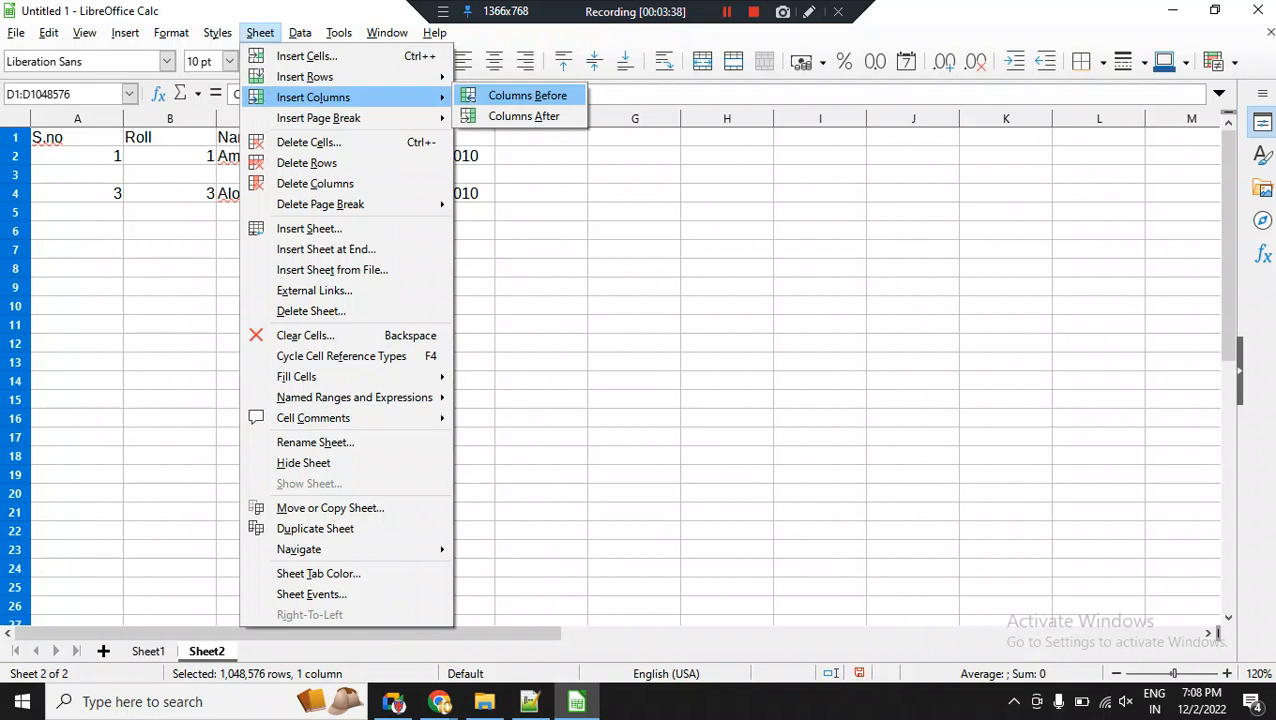
left_click(524, 116)
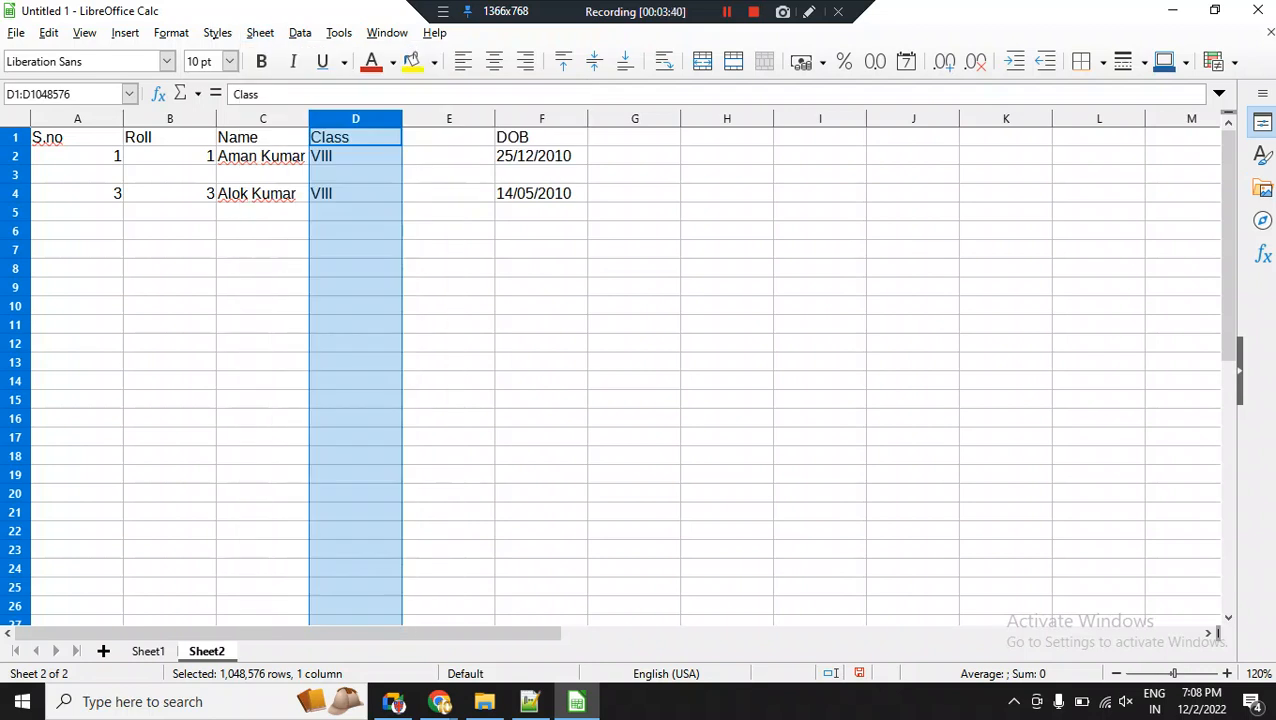
Enter the heading Sec in cell E1, and undo both this entry and the column insertion.
left_click(449, 137)
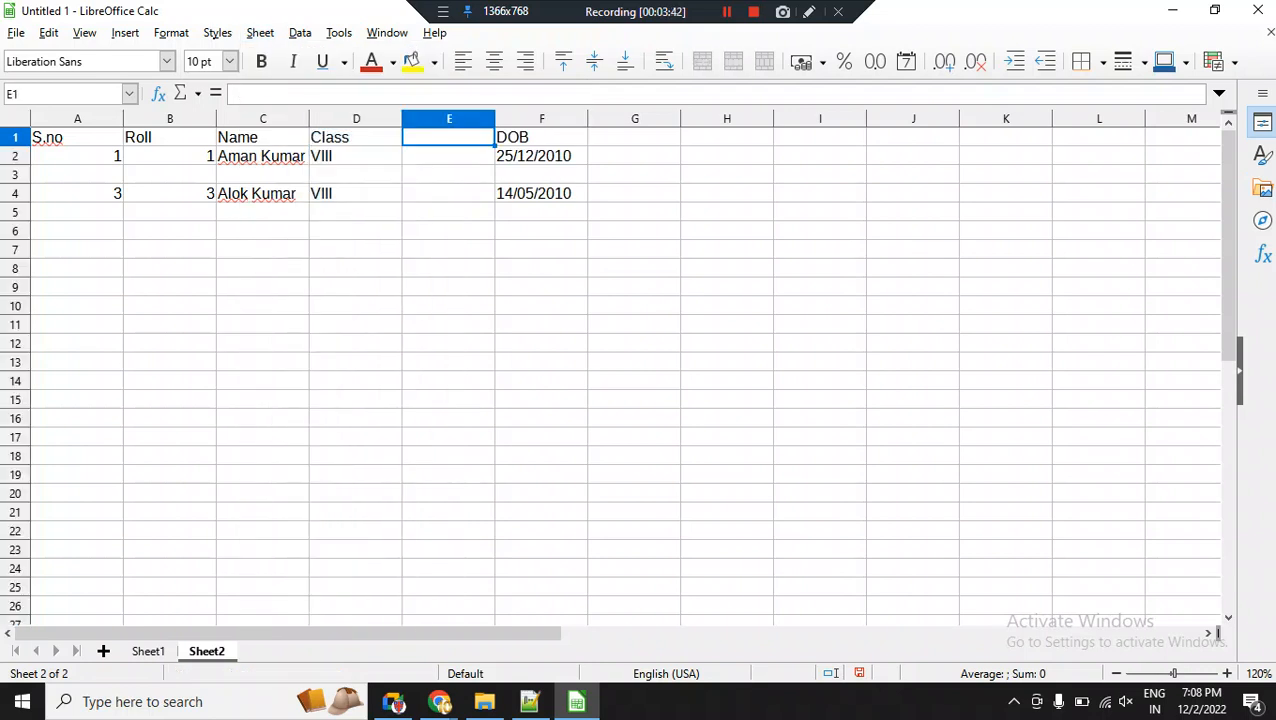
type("Sec")
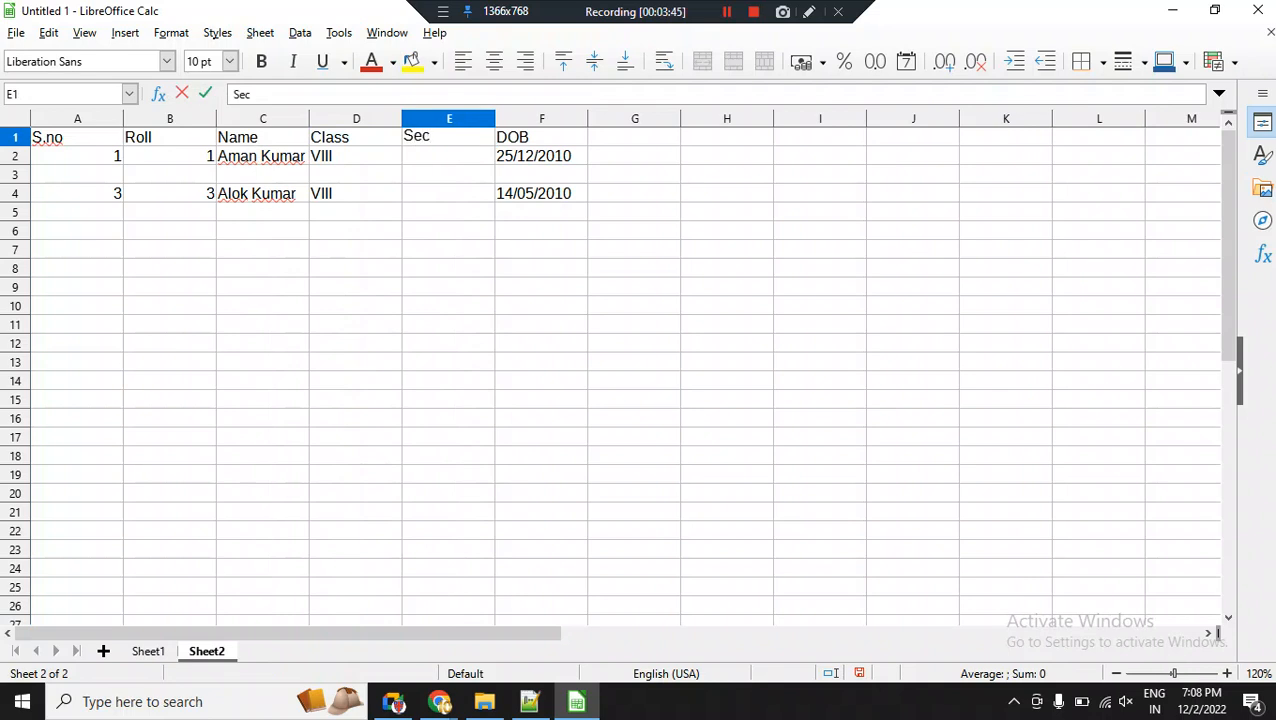
left_click(449, 175)
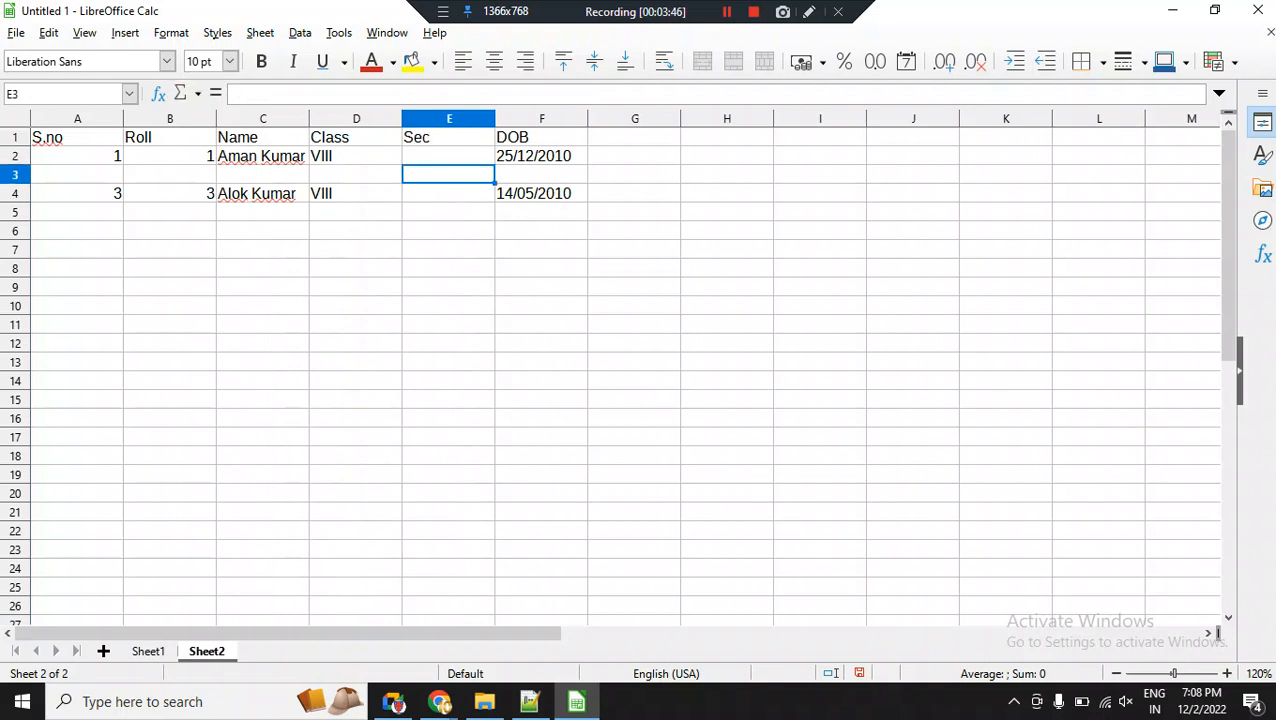
key("ctrl+z")
key("ctrl+z")
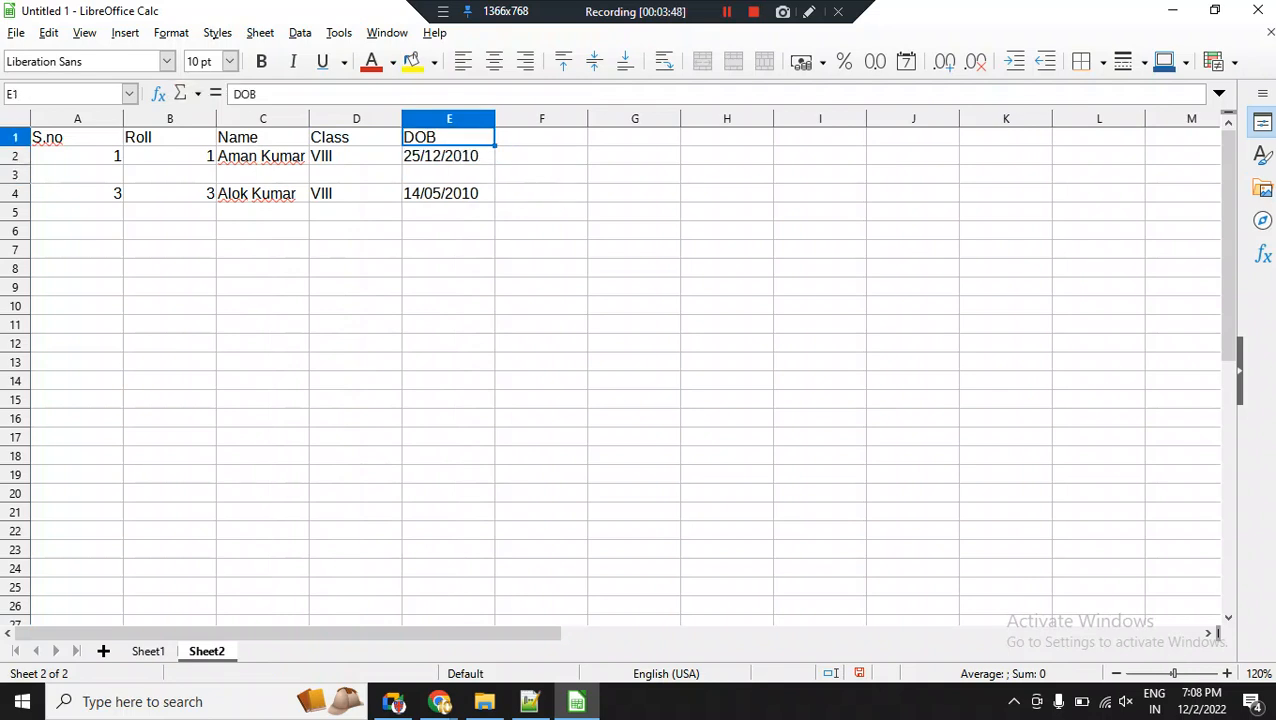
left_click(449, 119)
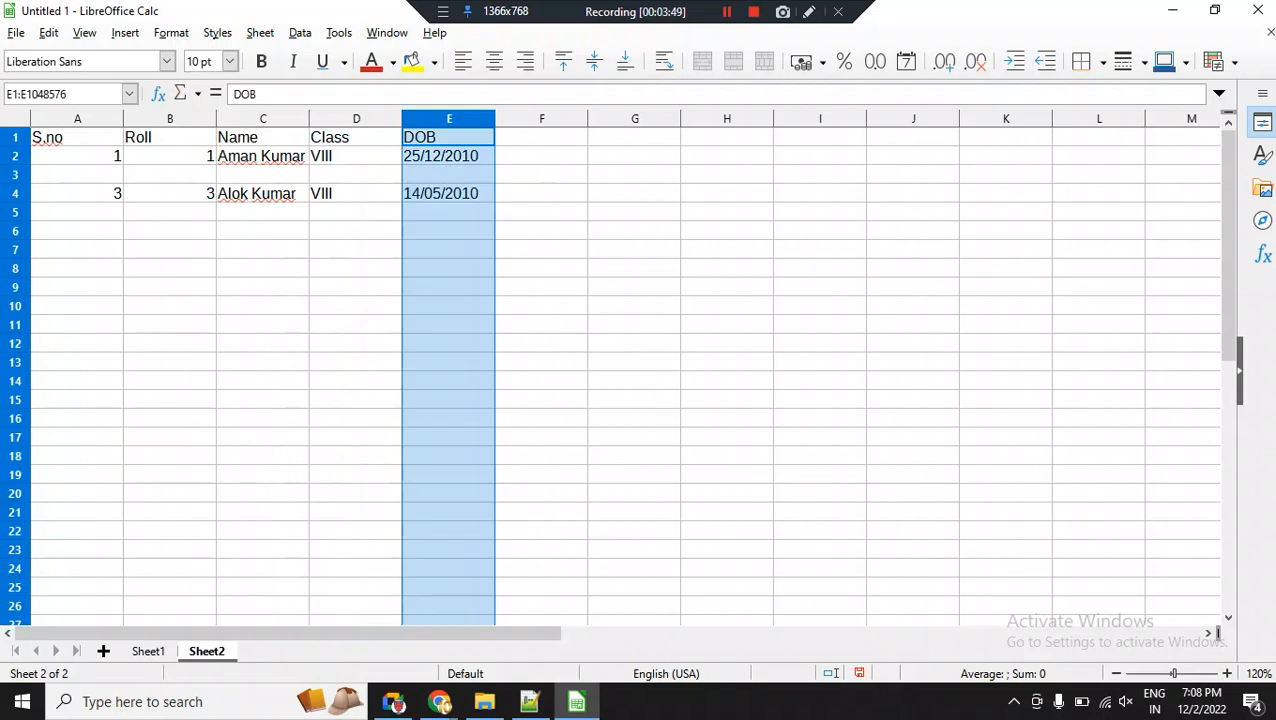
right_click(447, 121)
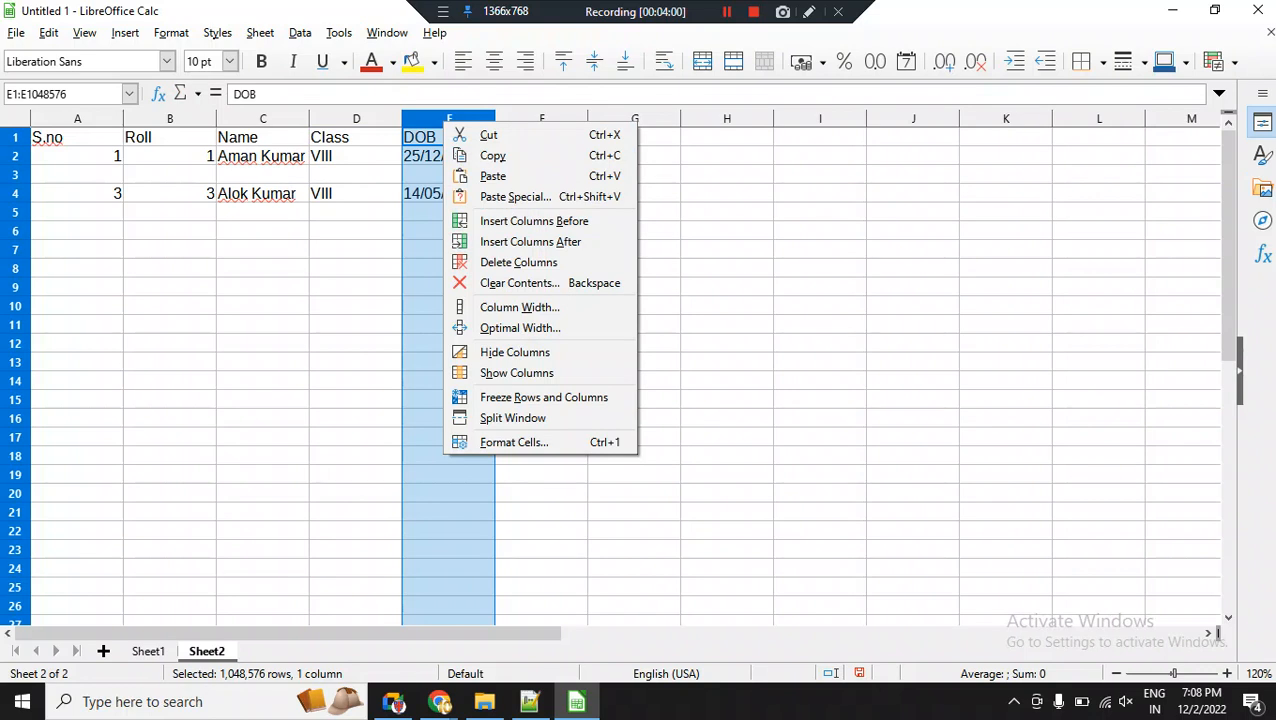
key("Escape")
left_click(15, 193)
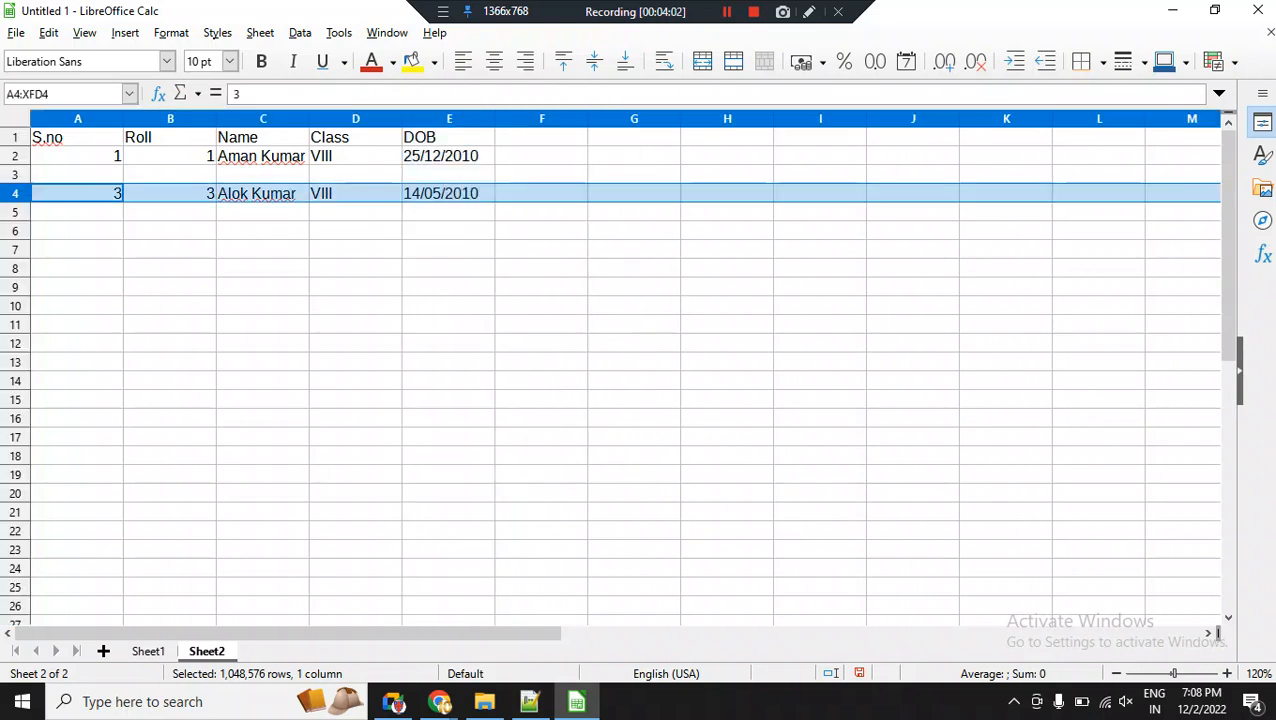
right_click(16, 190)
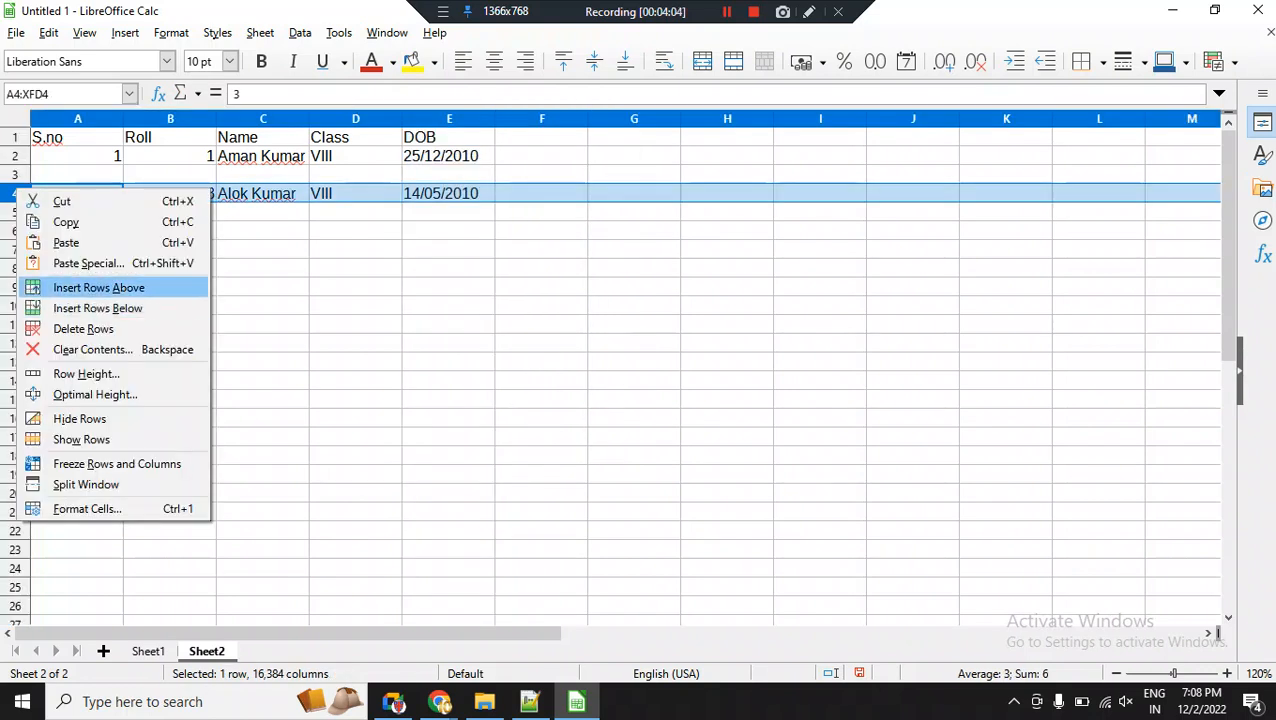
key("Escape")
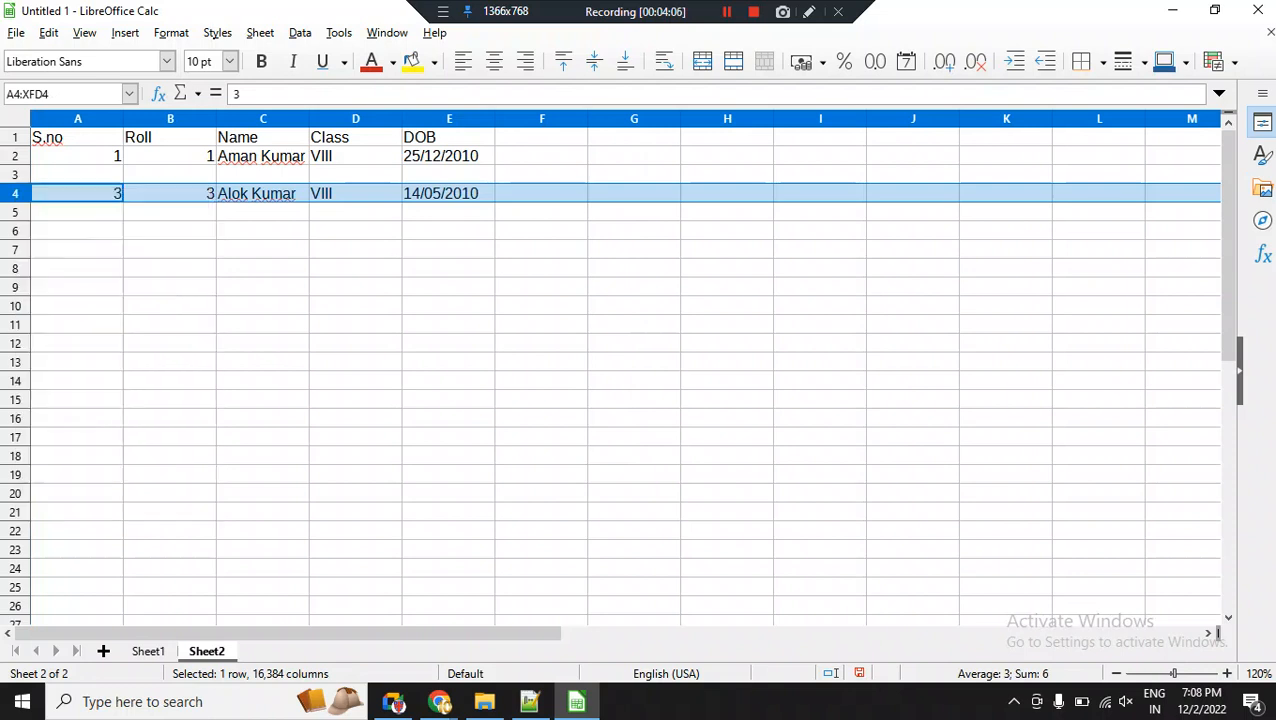
Insert a blank column before the DOB column E.
left_click(432, 118)
right_click(430, 119)
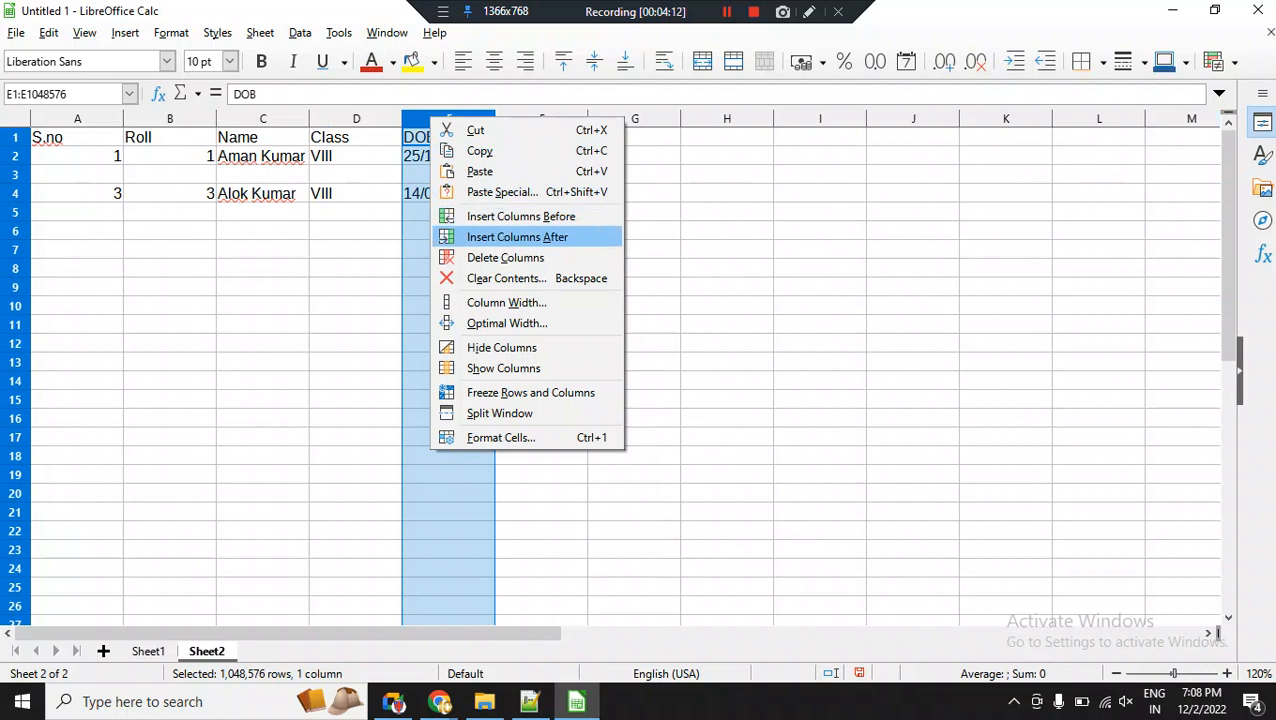
left_click(520, 216)
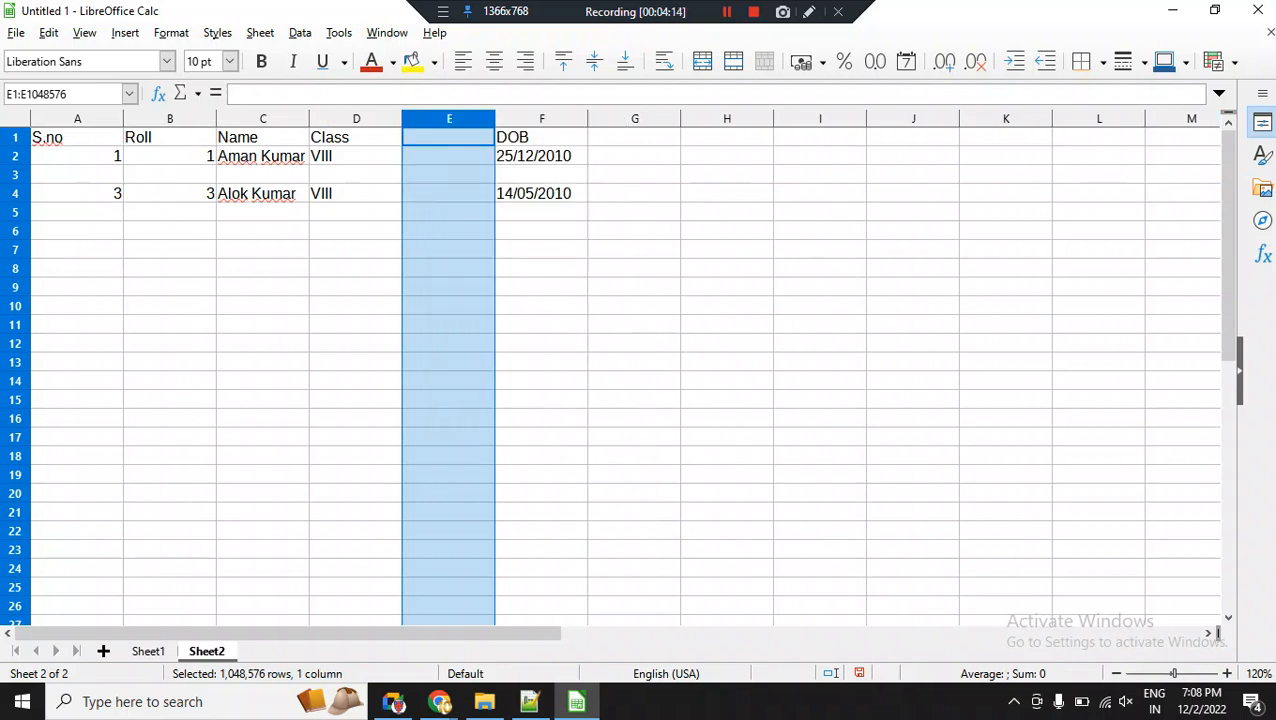
left_click(448, 137)
left_click(356, 137)
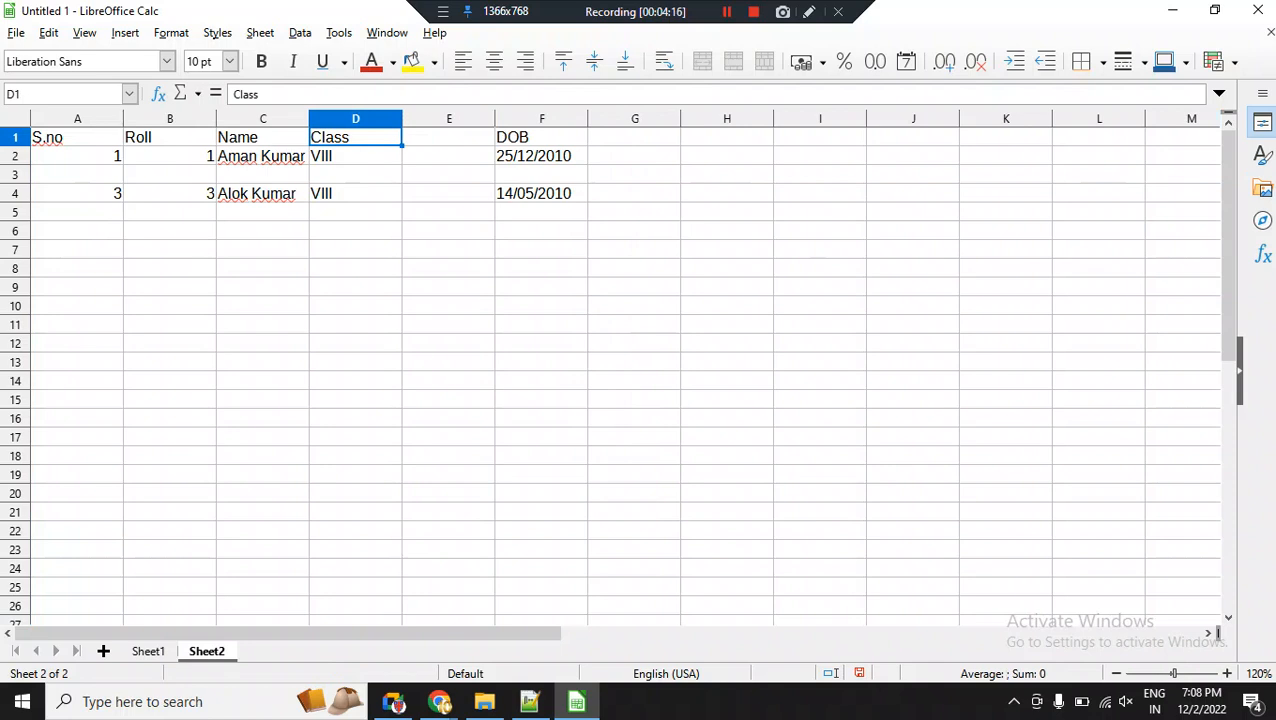
Enter the heading Sec in cell E1 and the first student's section A in E2.
left_click(448, 137)
type("Sec")
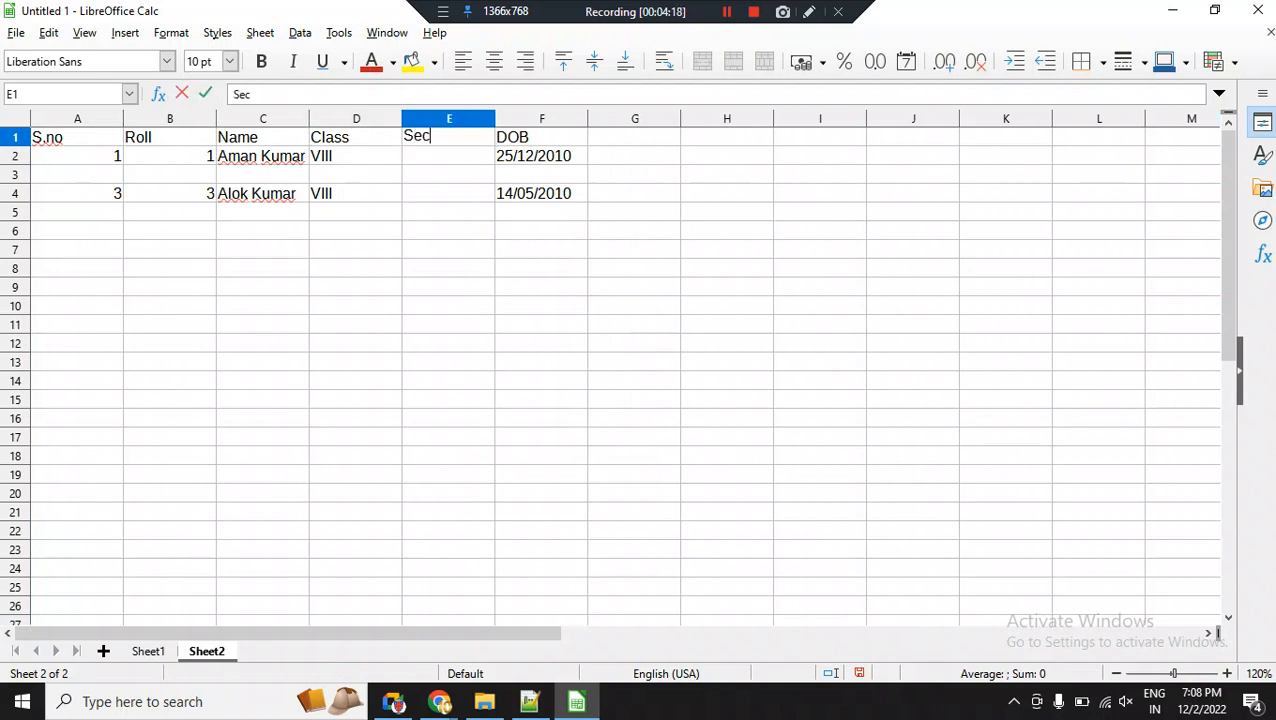
key("Return")
type("a")
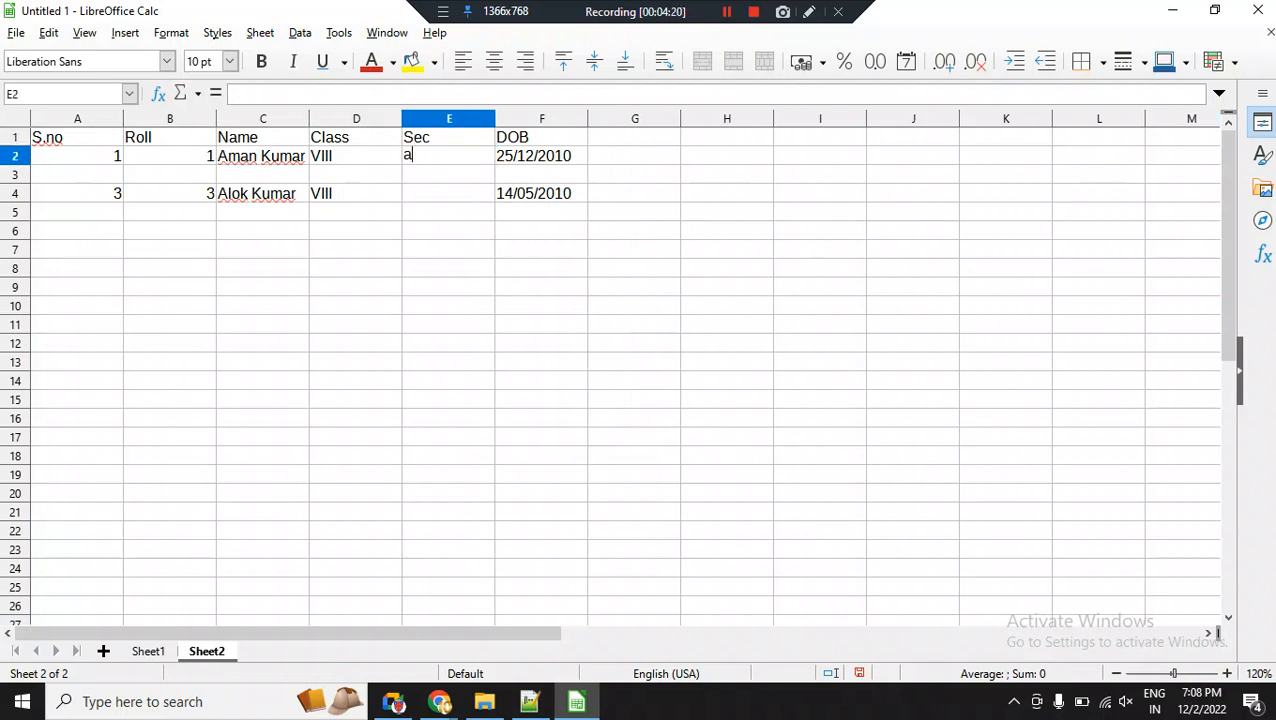
key("BackSpace")
type("A")
key("Return")
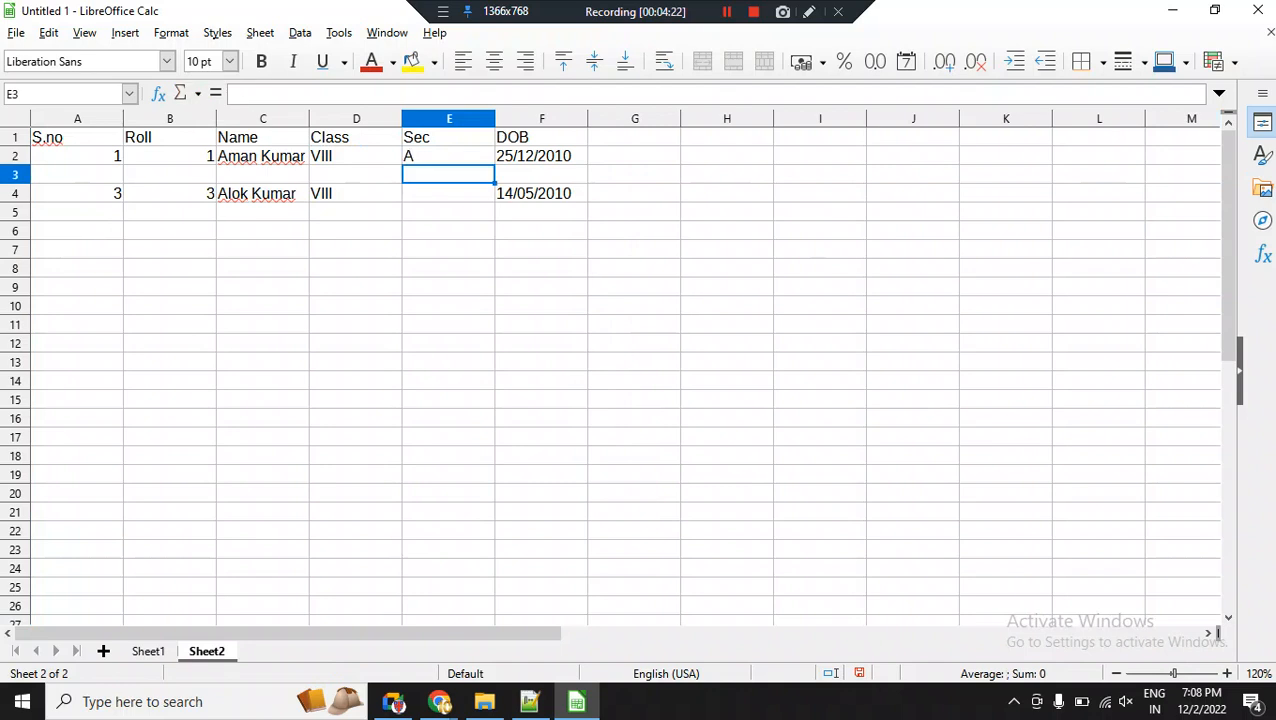
Enter section B in cell E4 for the student with serial number 3.
key("Down")
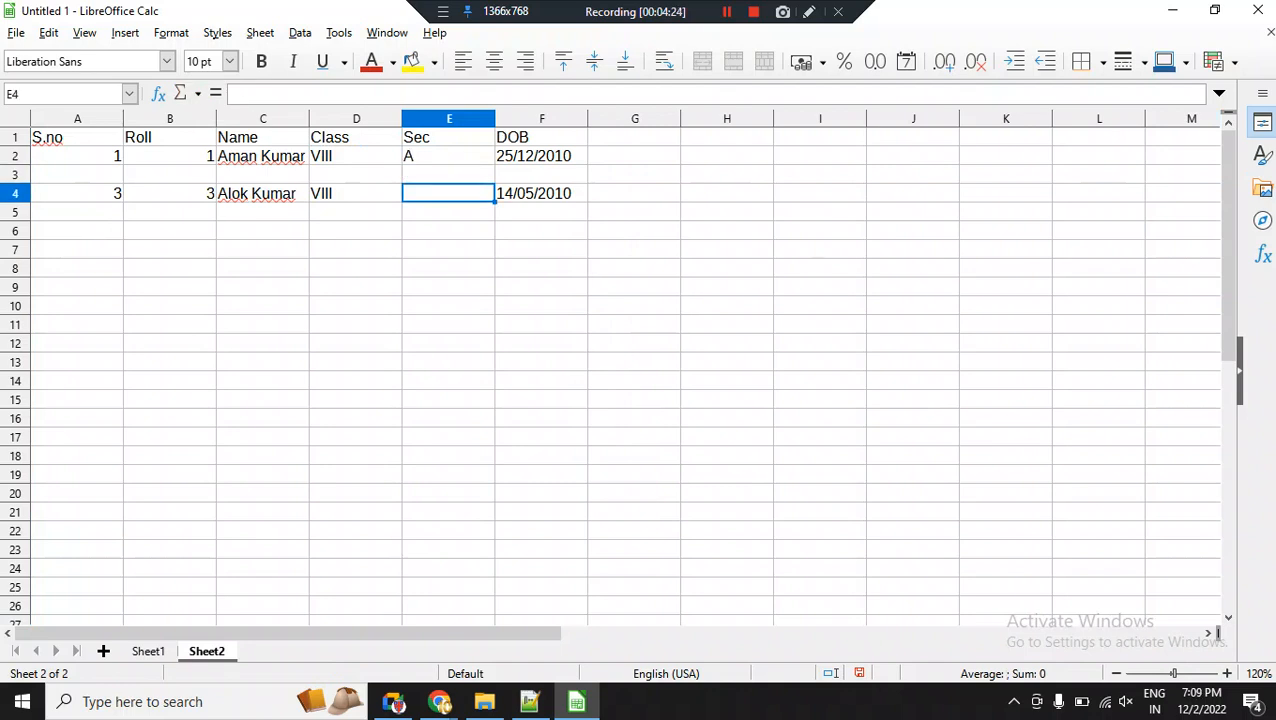
type("B")
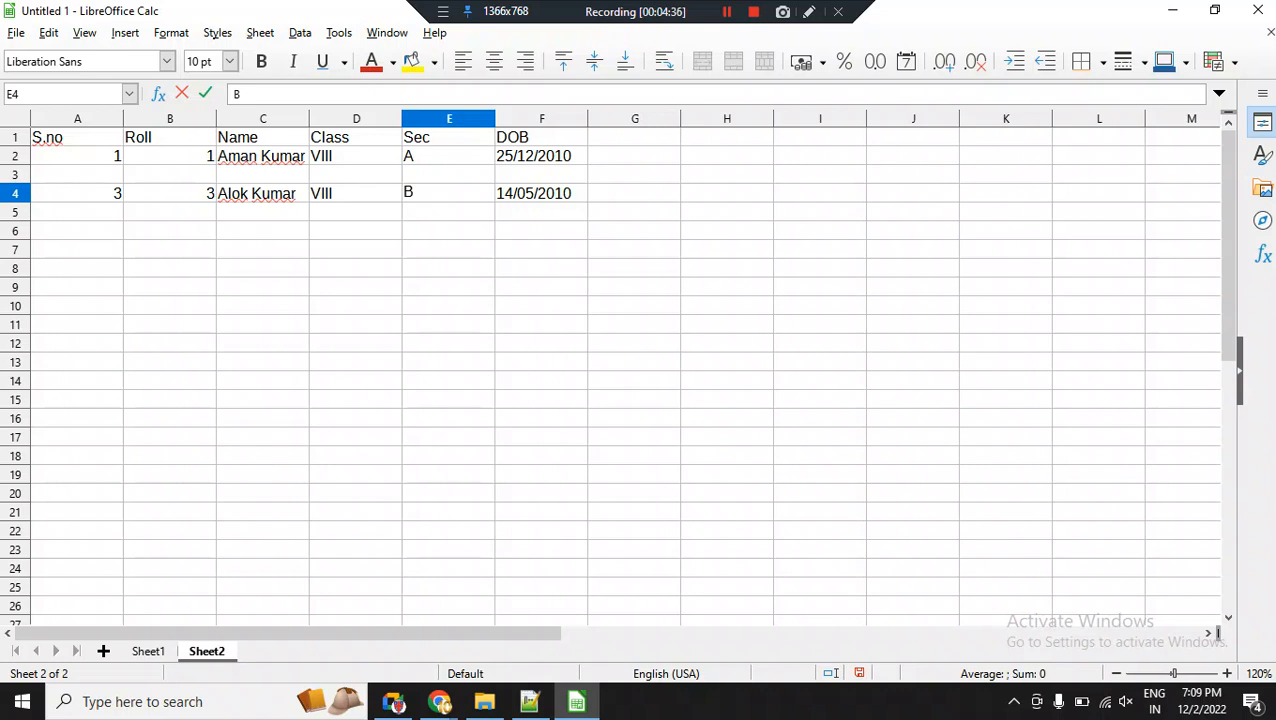
left_click(449, 137)
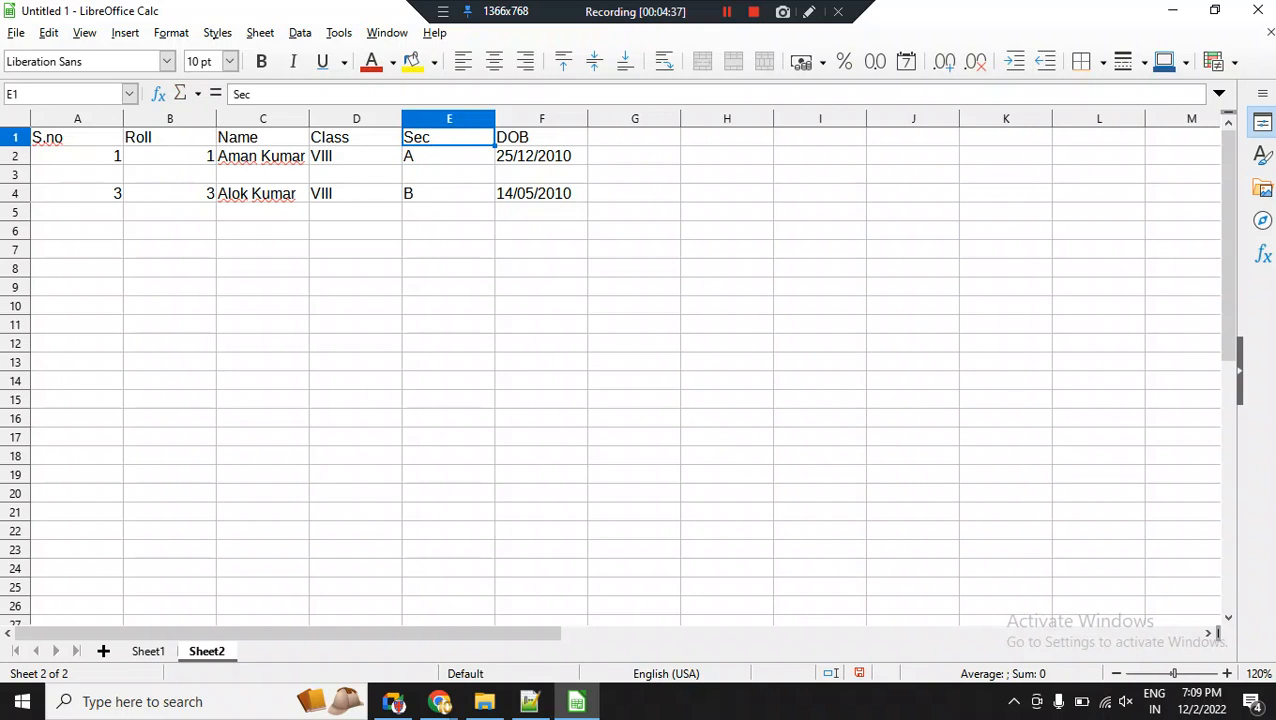
Delete the blank row 3 between the two student records, and undo the deletion.
left_click(15, 175)
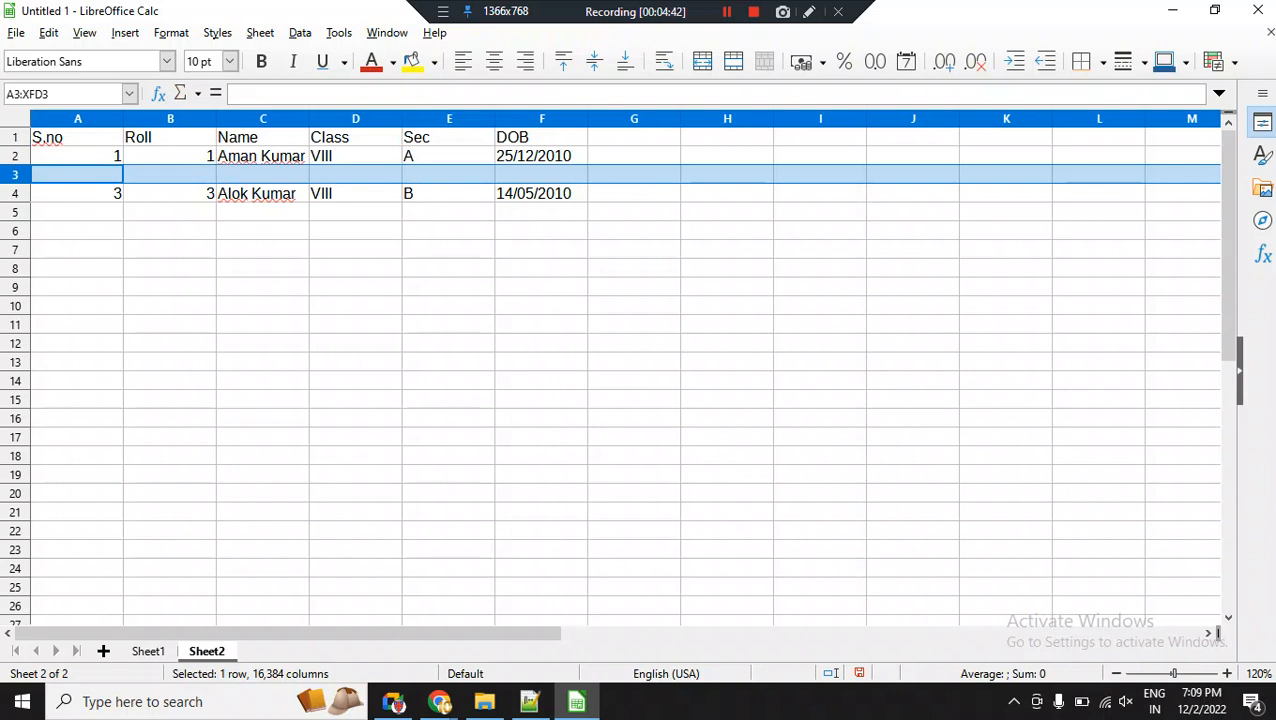
right_click(16, 175)
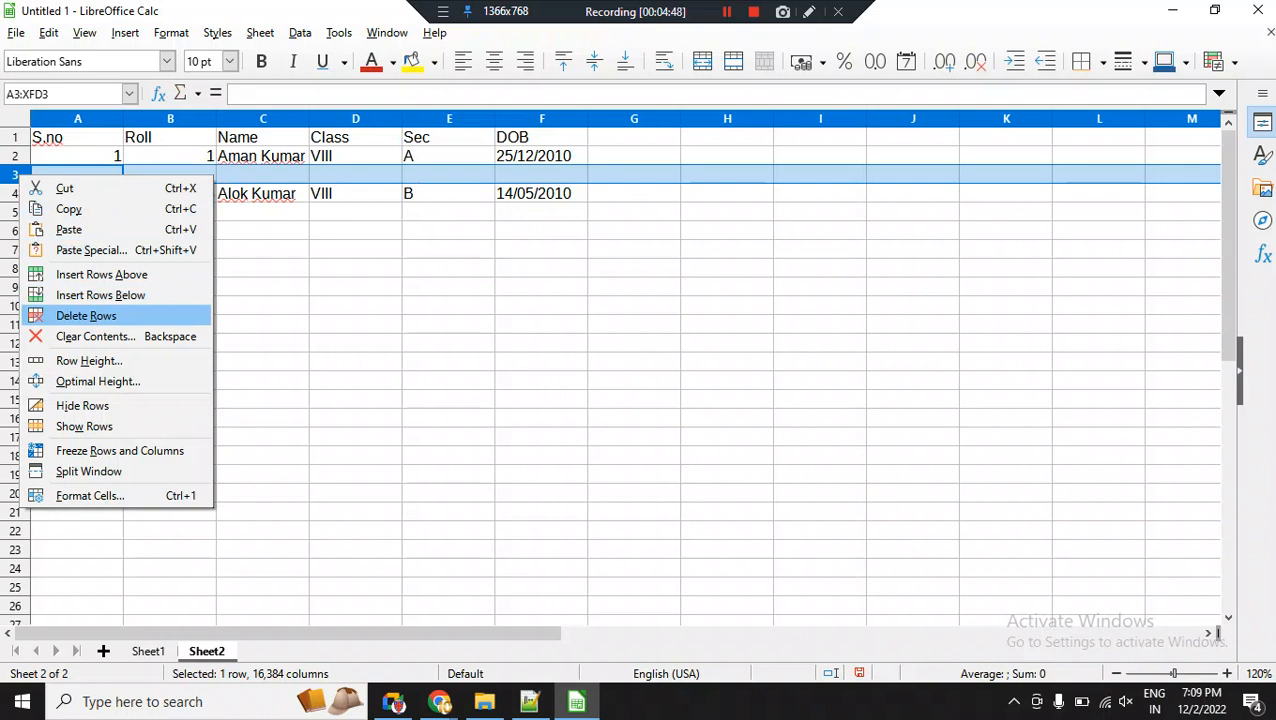
left_click(86, 315)
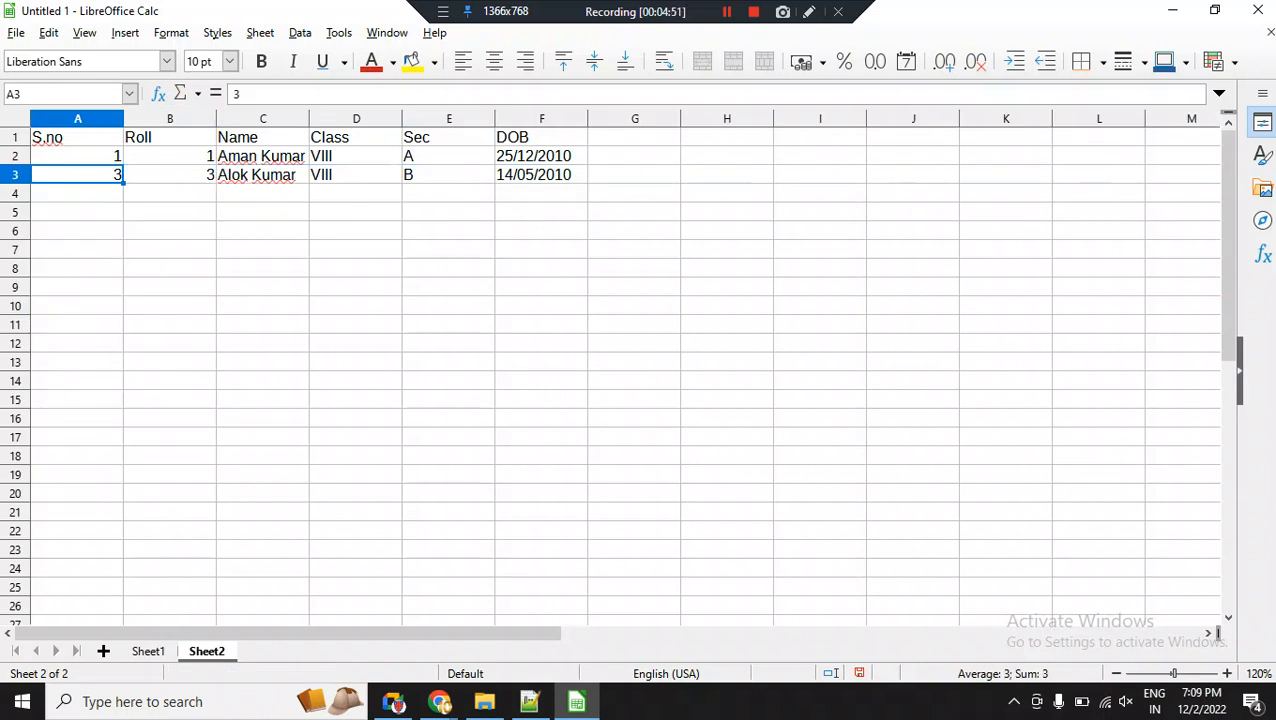
key("ctrl+z")
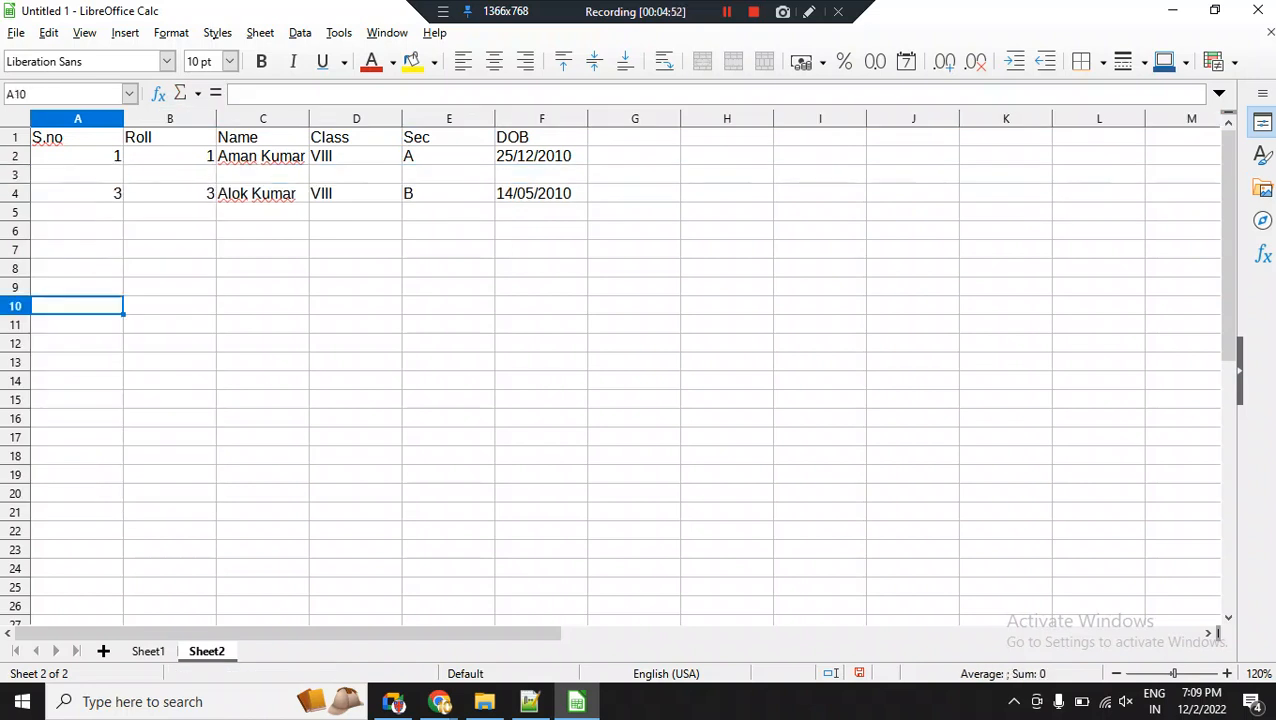
Delete the entire blank row 3 between the two student records.
left_click(15, 174)
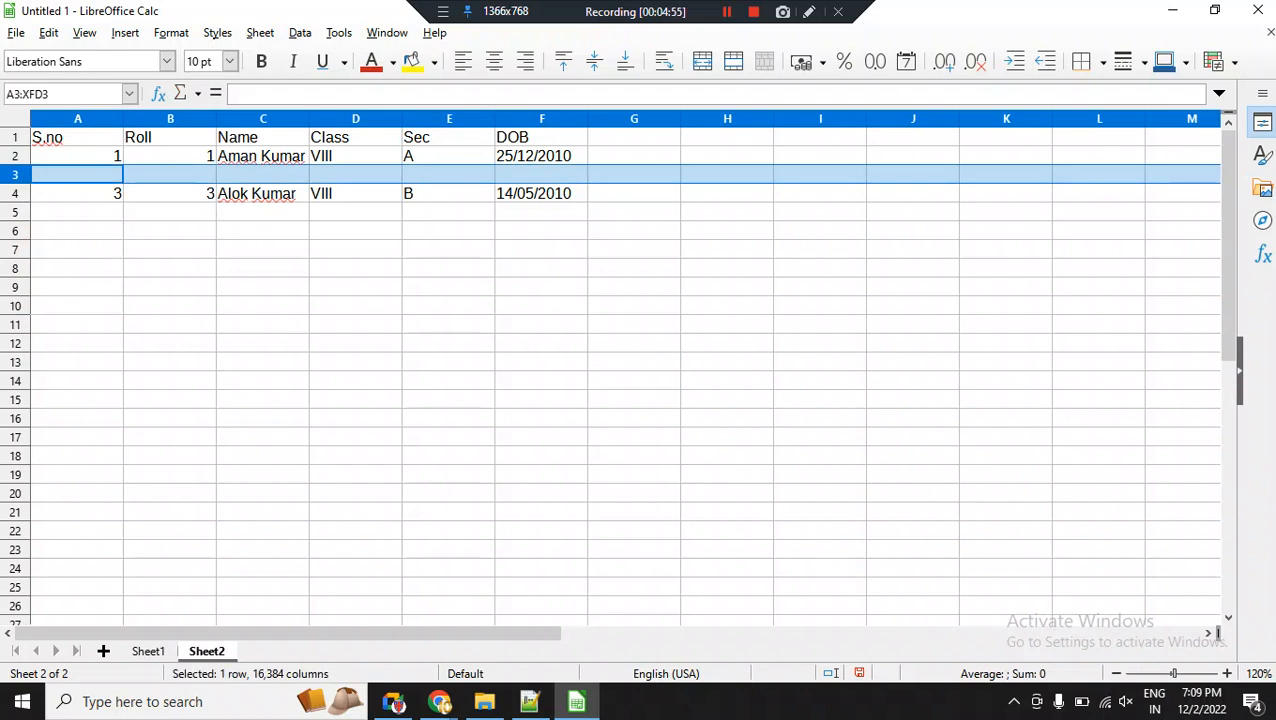
left_click(260, 32)
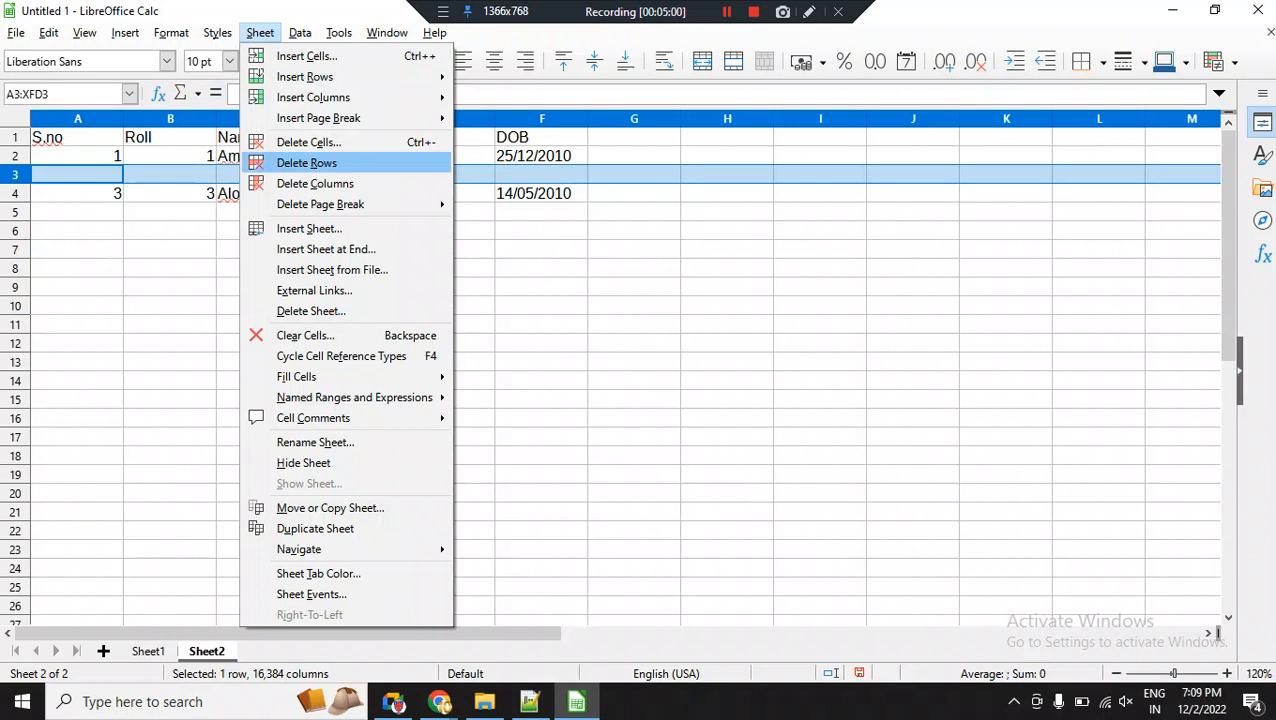
left_click(306, 162)
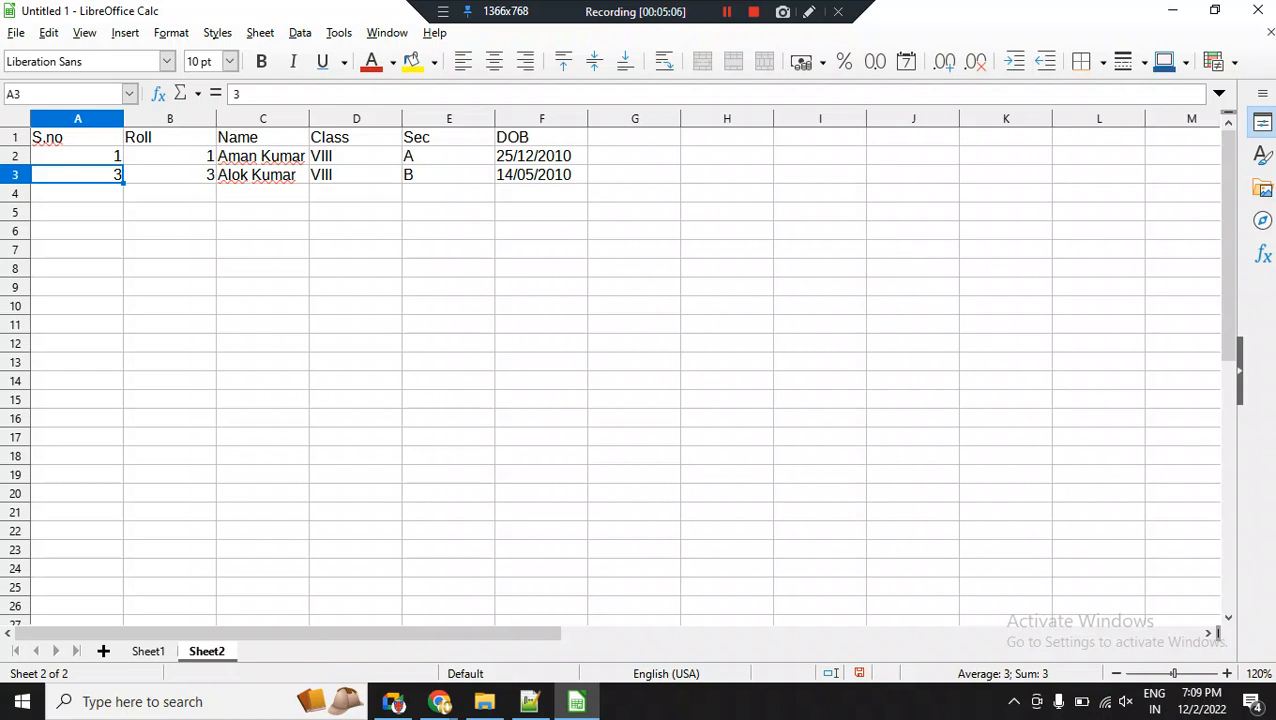
Delete the Sec column E and cut the DOB heading, and undo both changes.
left_click(449, 119)
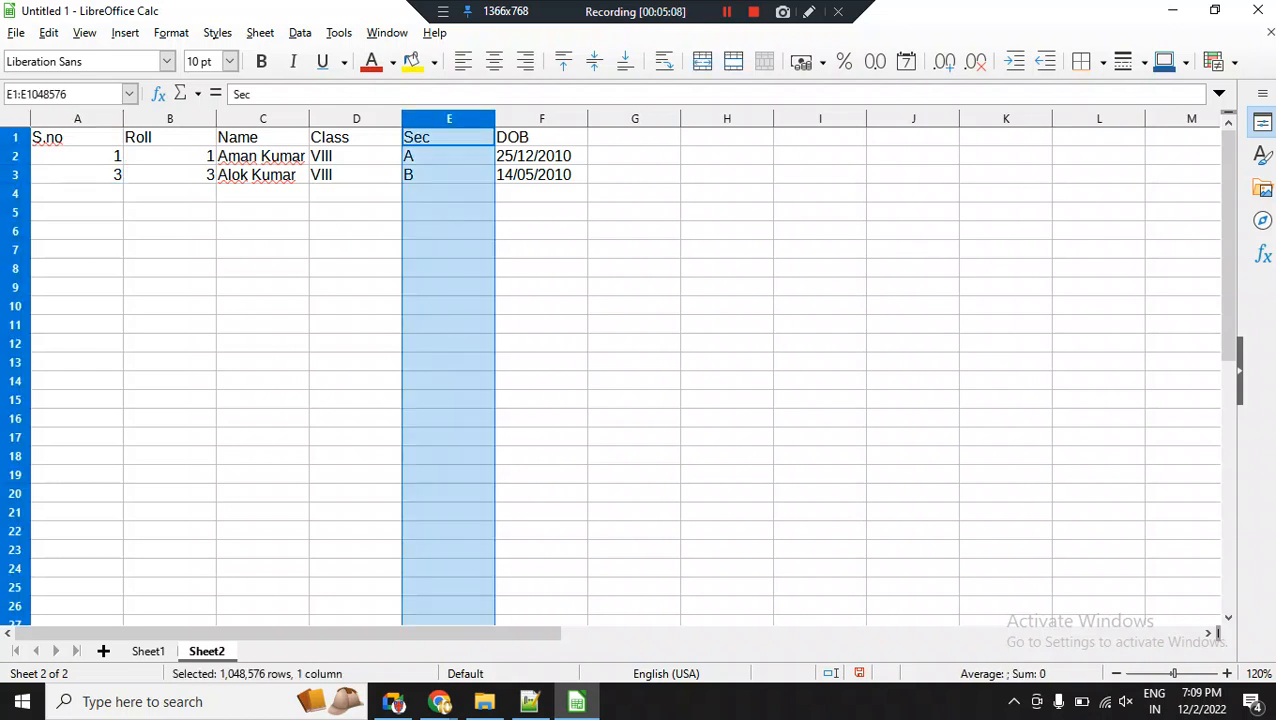
right_click(447, 118)
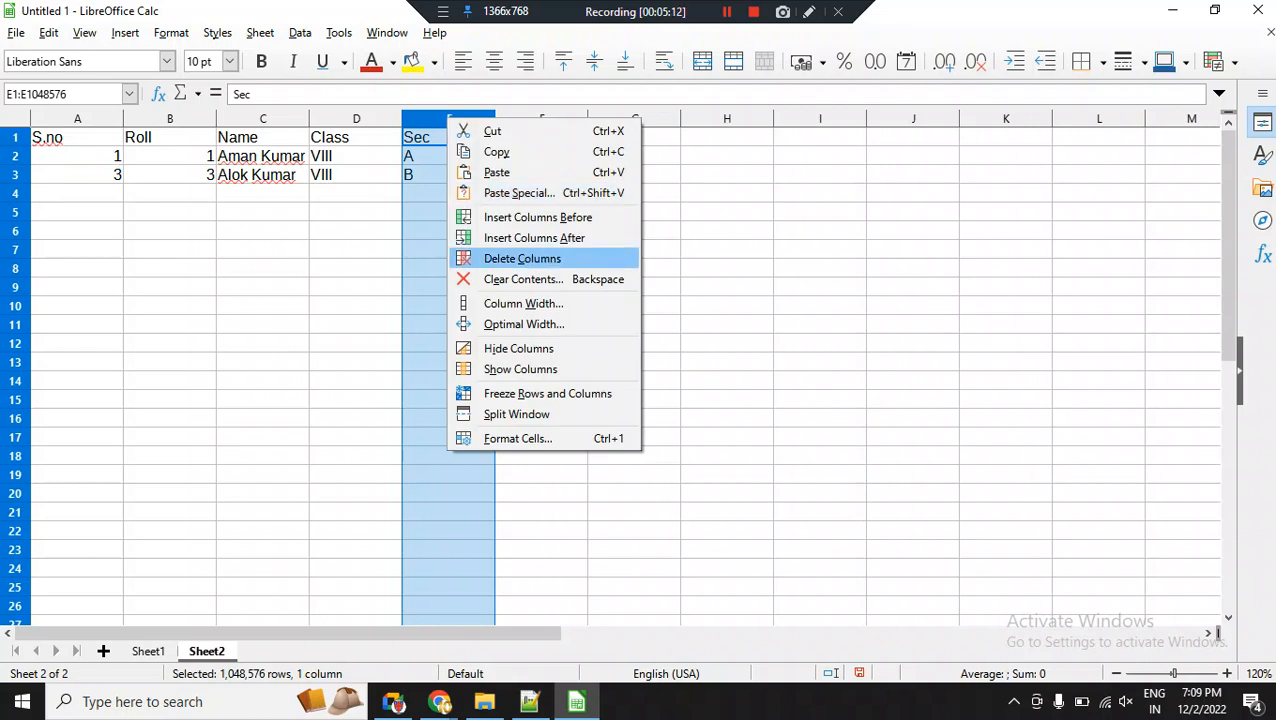
left_click(522, 259)
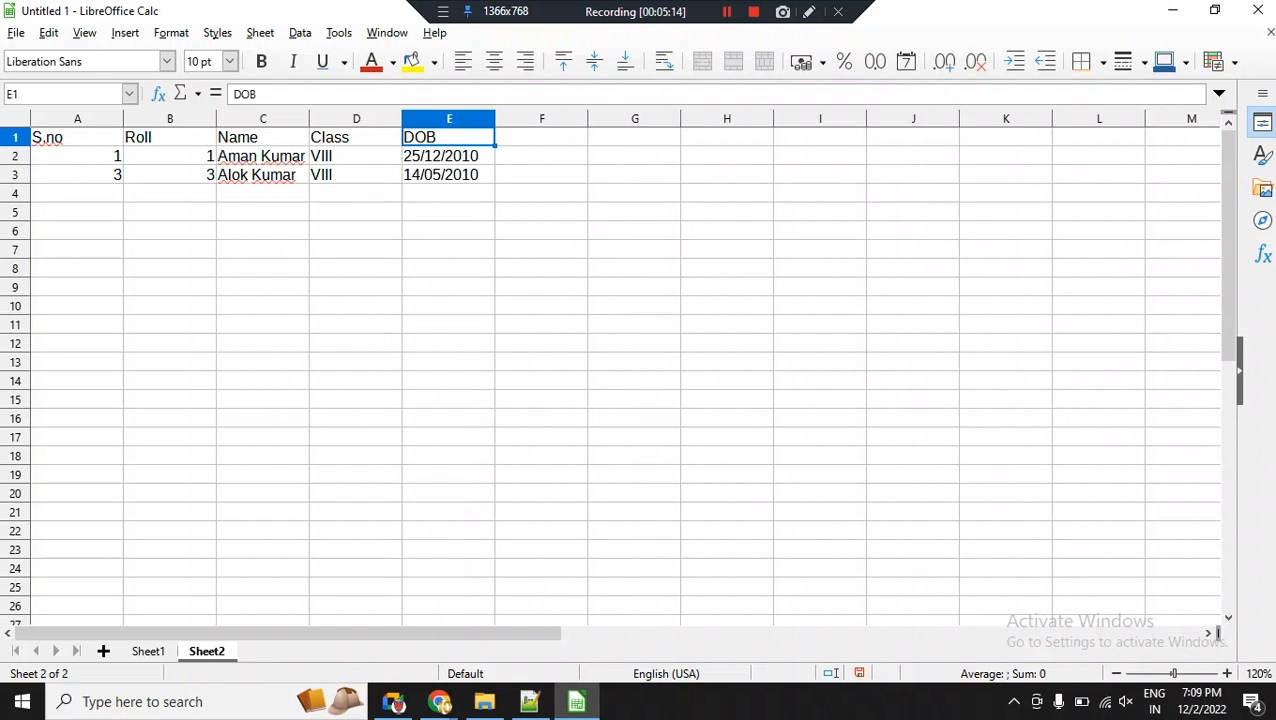
key("ctrl+x")
left_click(541, 250)
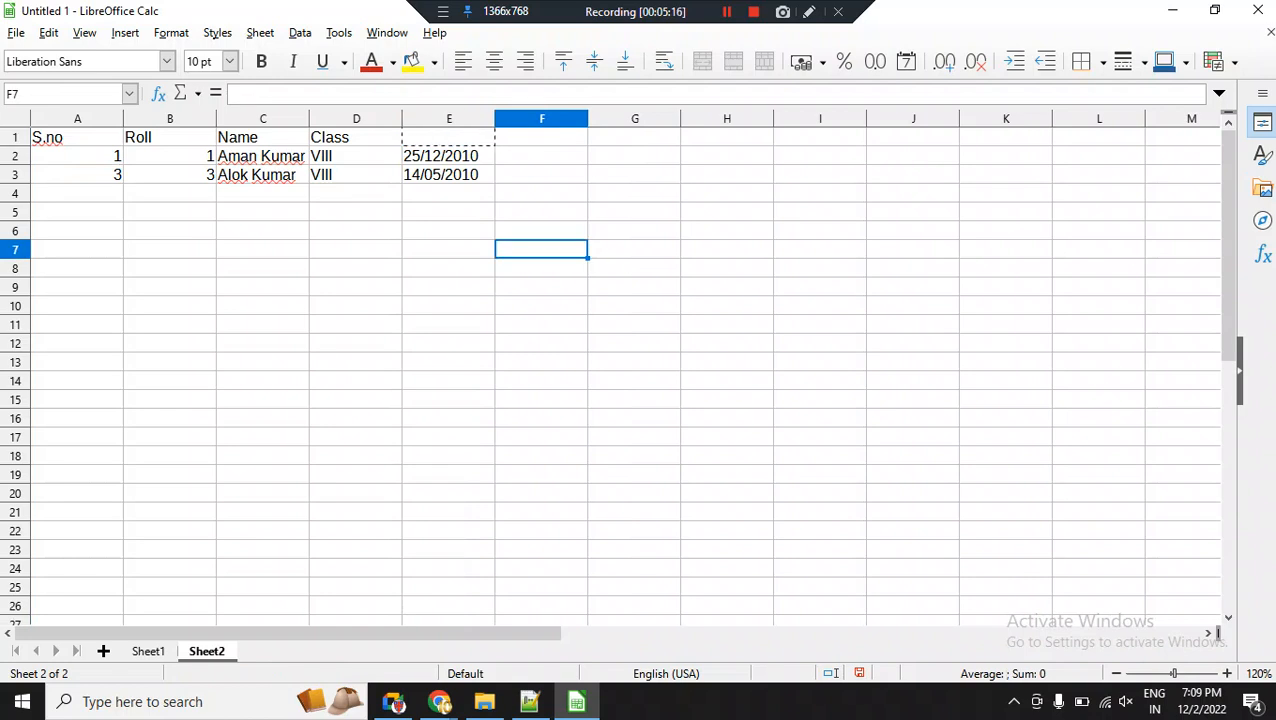
key("ctrl+z")
key("ctrl+z")
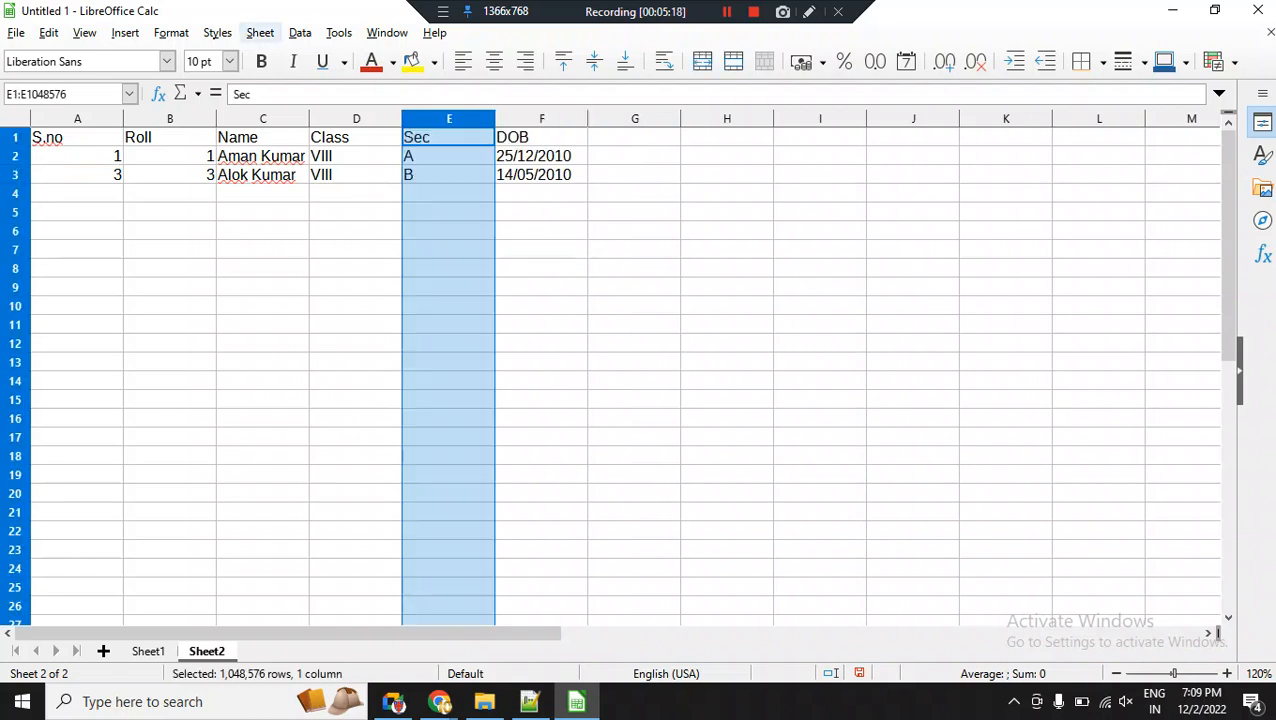
Delete the entire Sec column E from the student table.
left_click(260, 33)
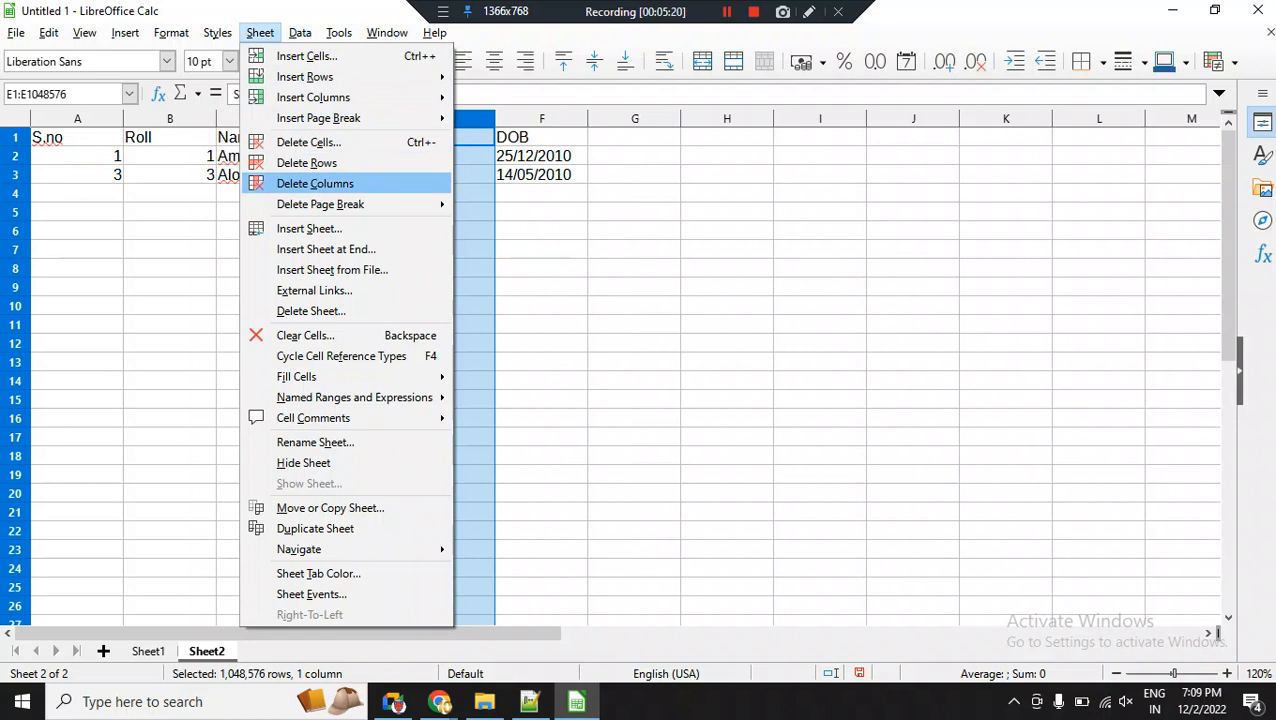
left_click(315, 184)
left_click(355, 231)
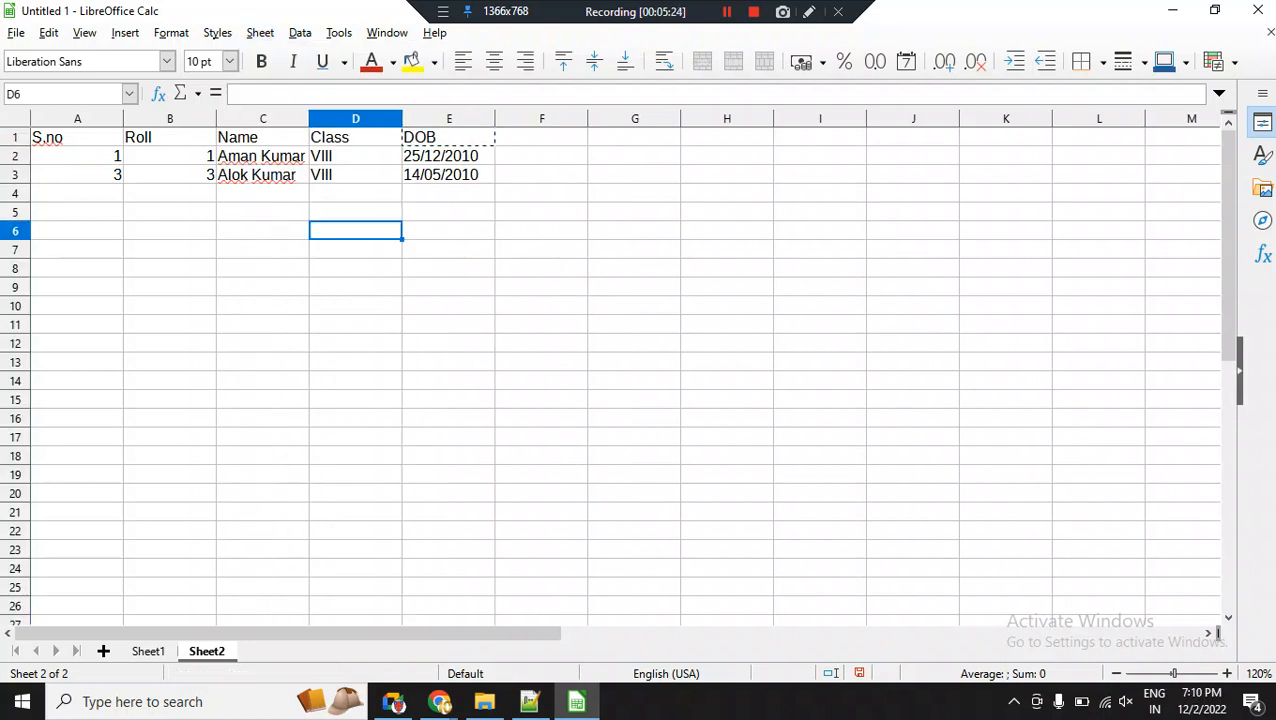
Clear the contents of cell A3, and undo the clearing.
left_click(77, 175)
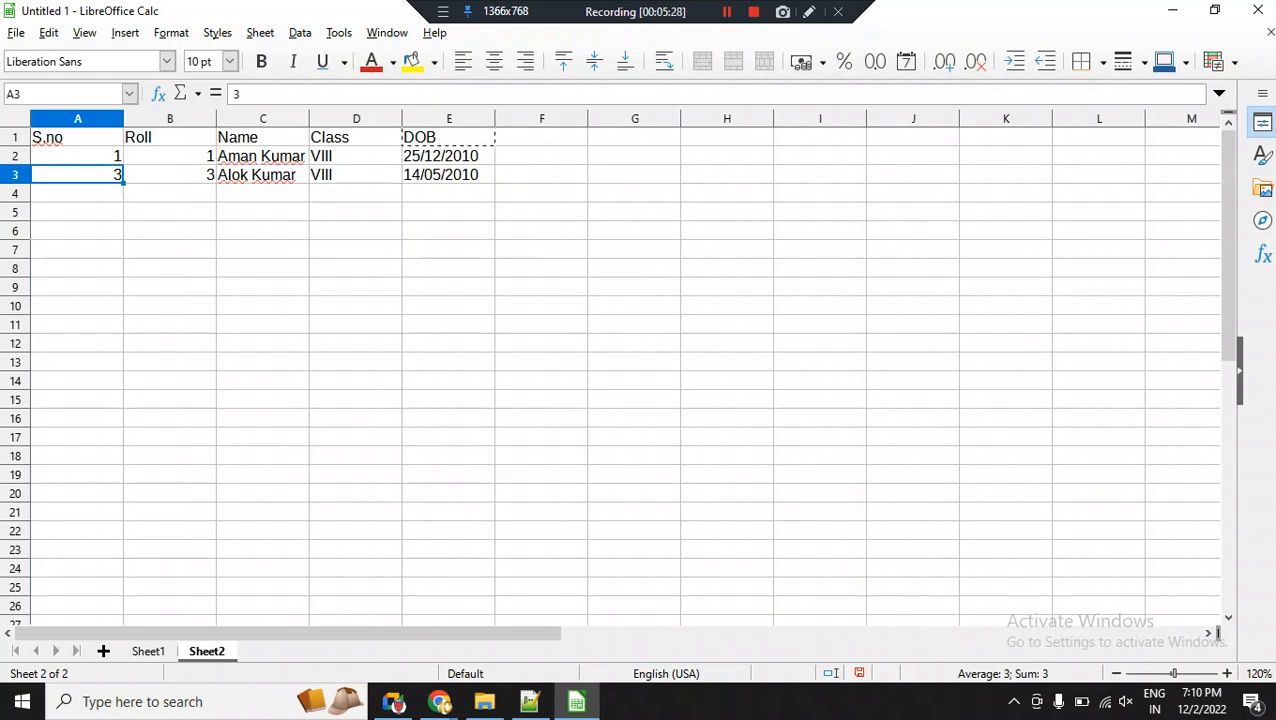
key("Escape")
key("Delete")
key("ctrl+z")
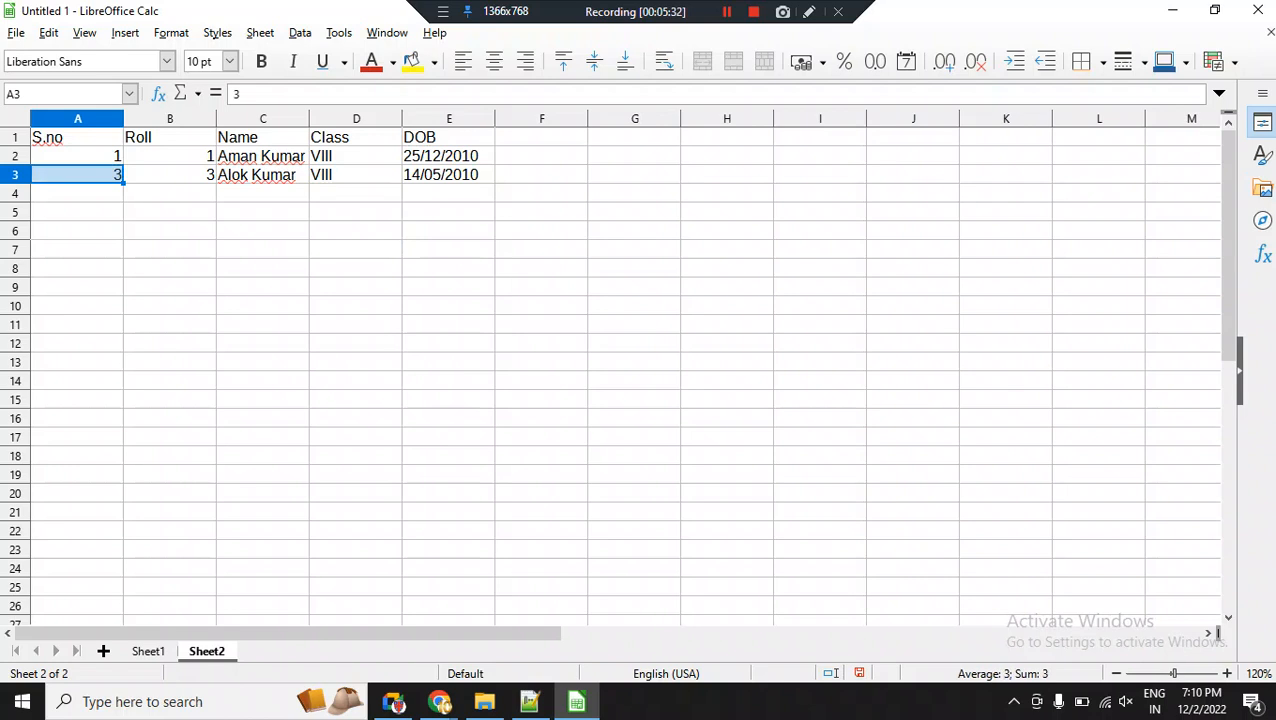
left_click(260, 32)
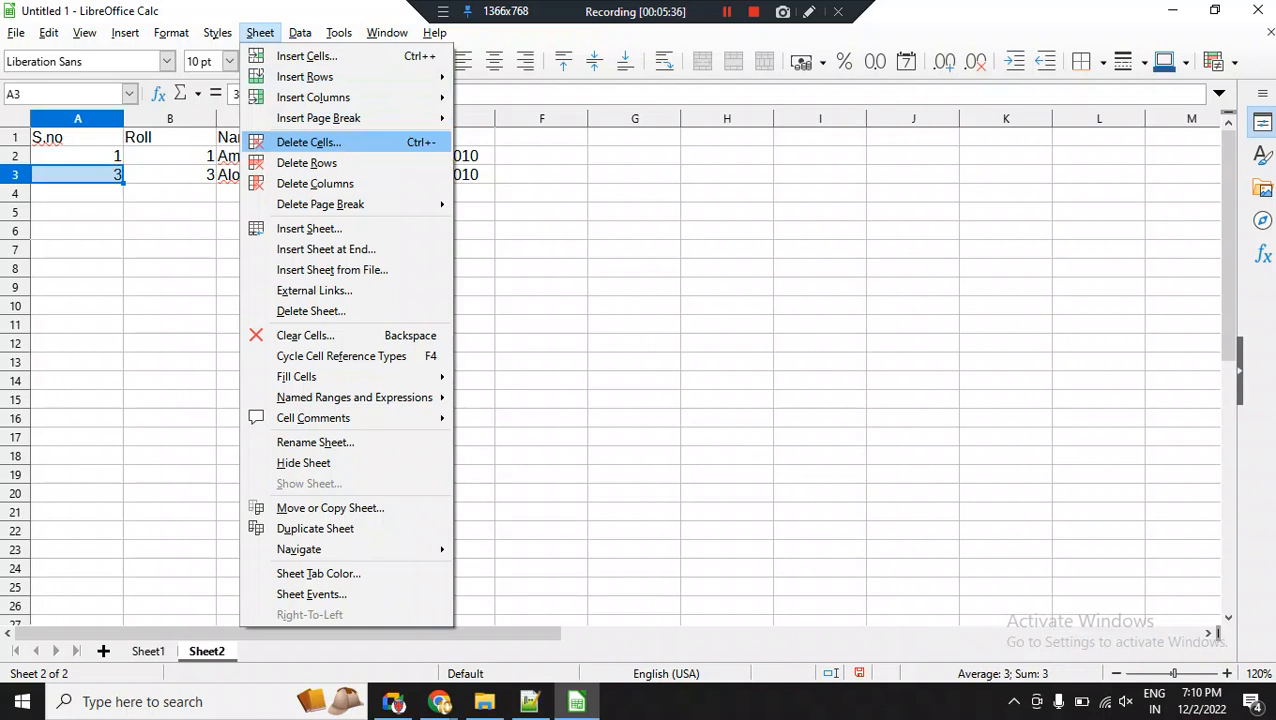
key("Return")
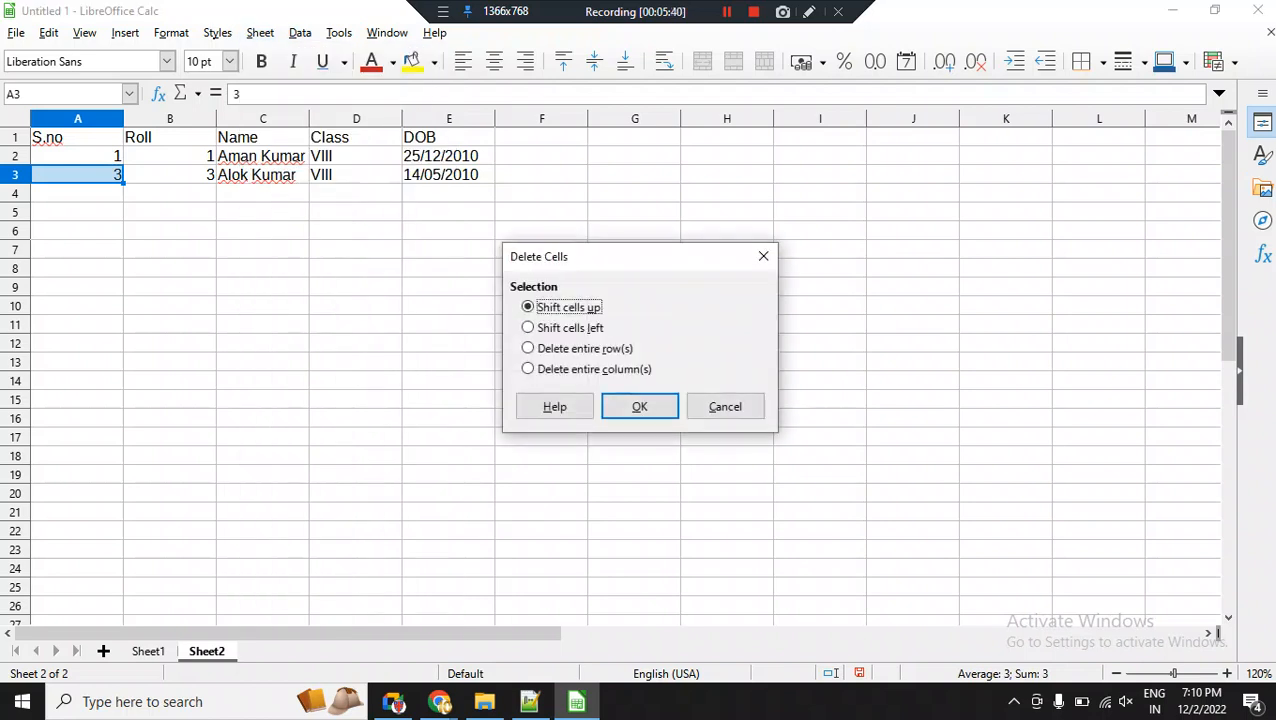
left_click_drag(568, 260, 492, 193)
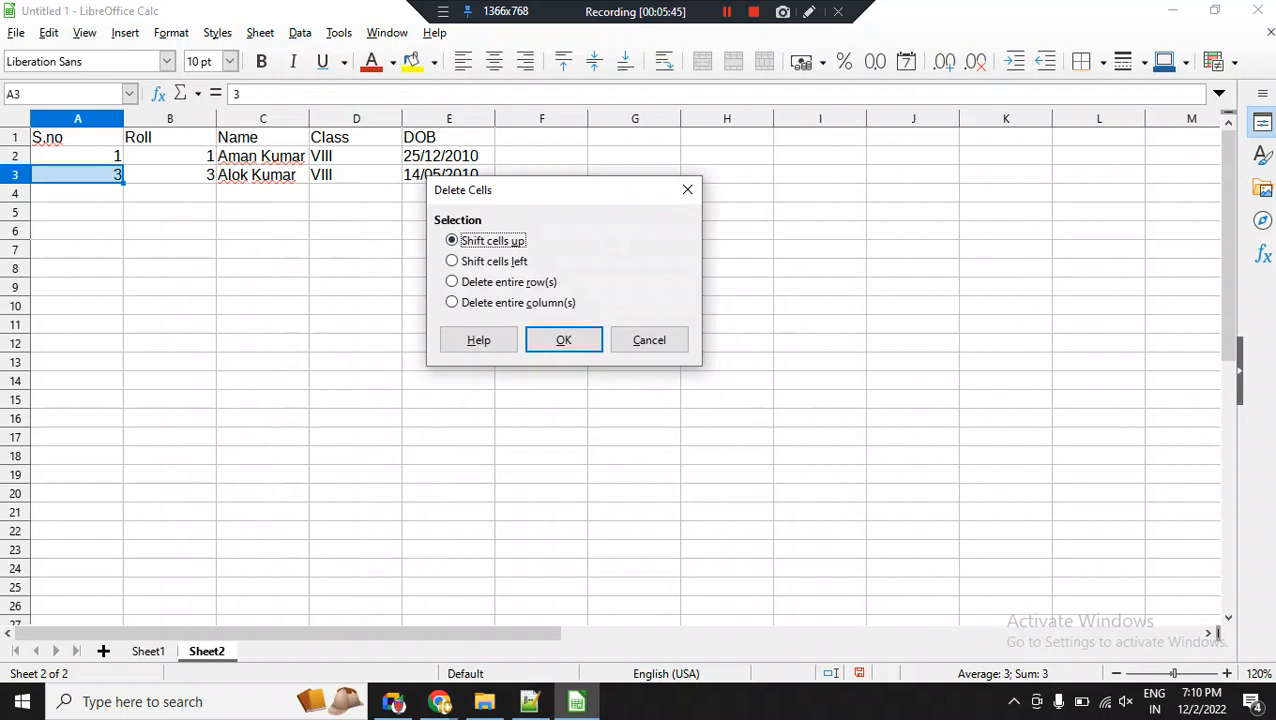
left_click(648, 340)
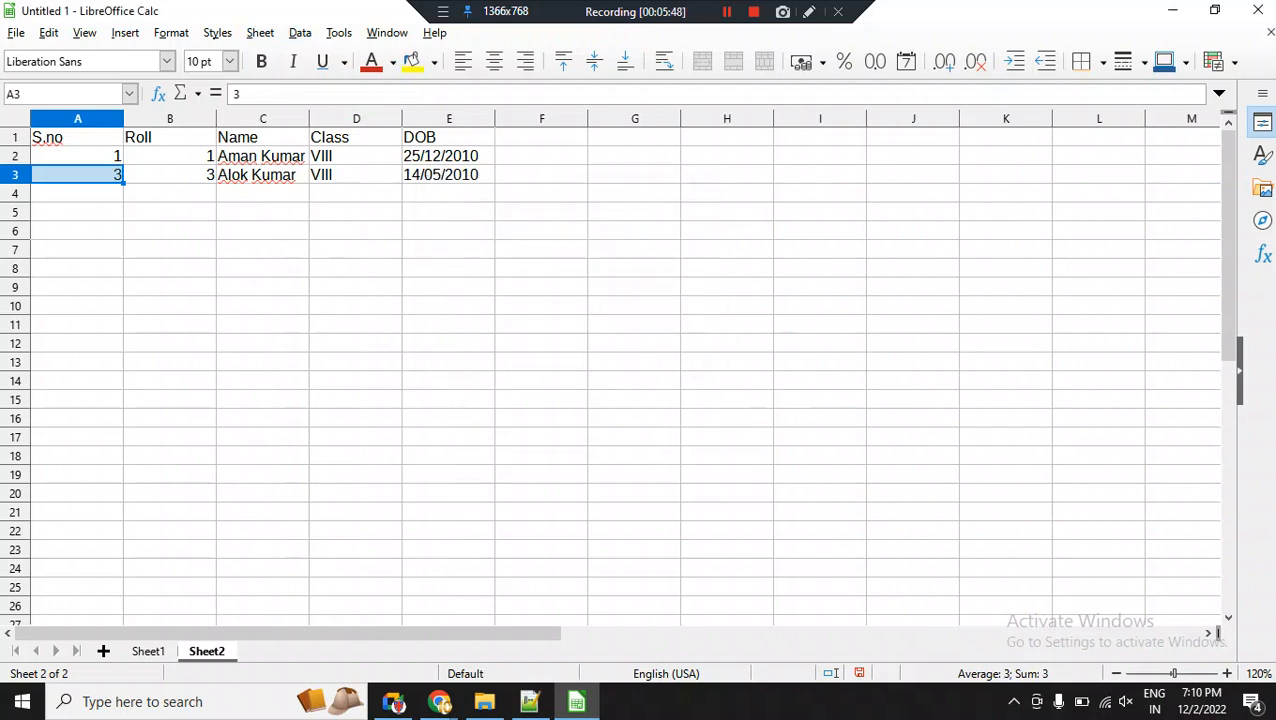
Enter the serial number 4 in cell A4, below the last record.
left_click(77, 193)
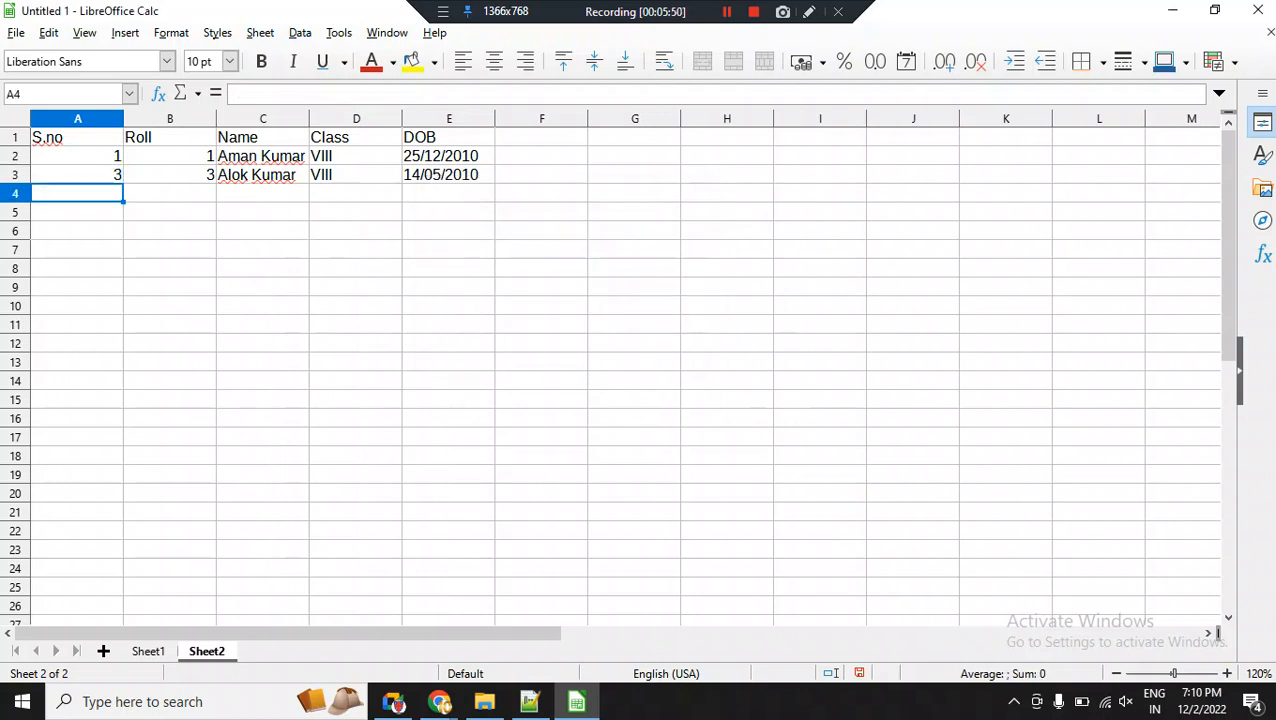
type("4")
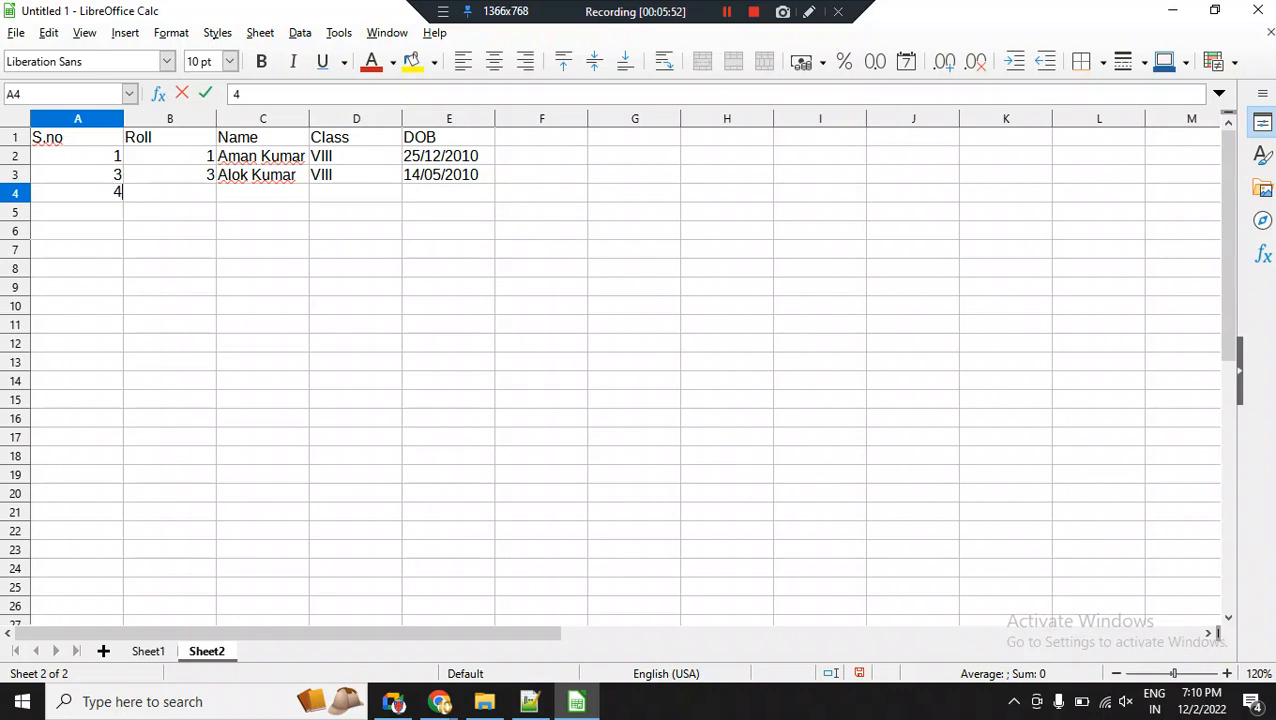
left_click(77, 175)
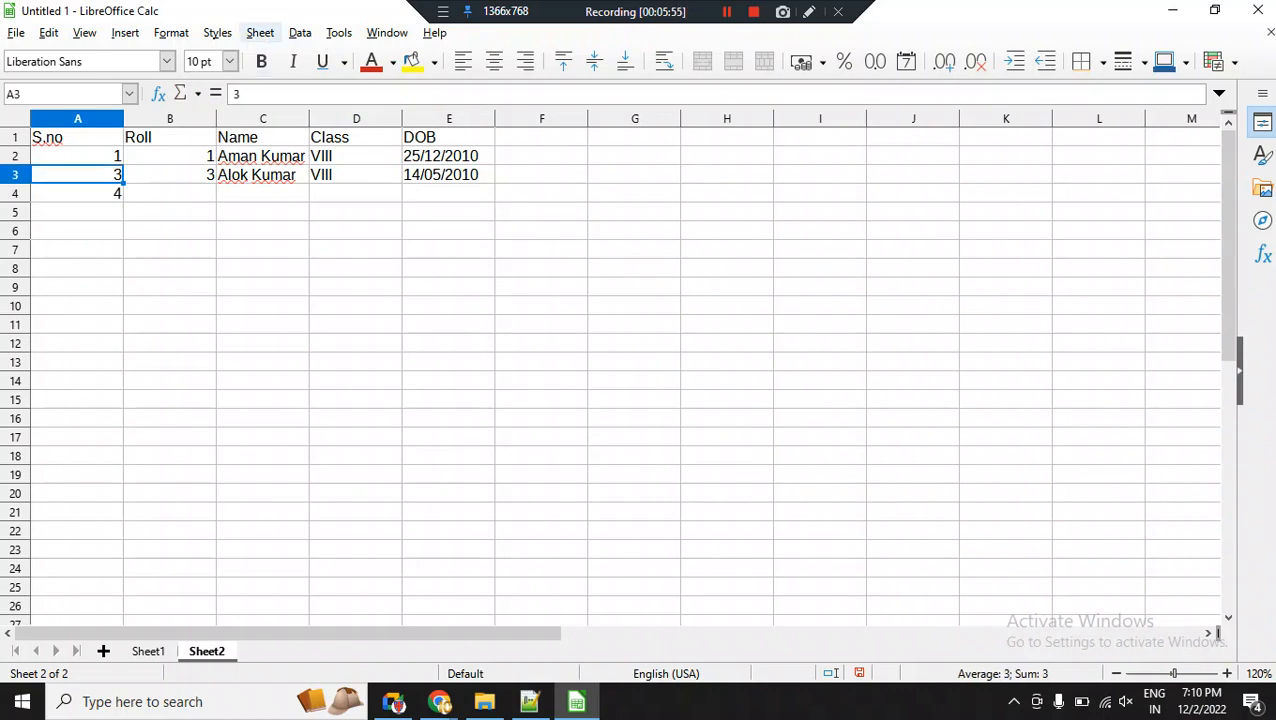
Delete cell A3 with the Shift cells up option, and undo the deletion.
left_click(260, 33)
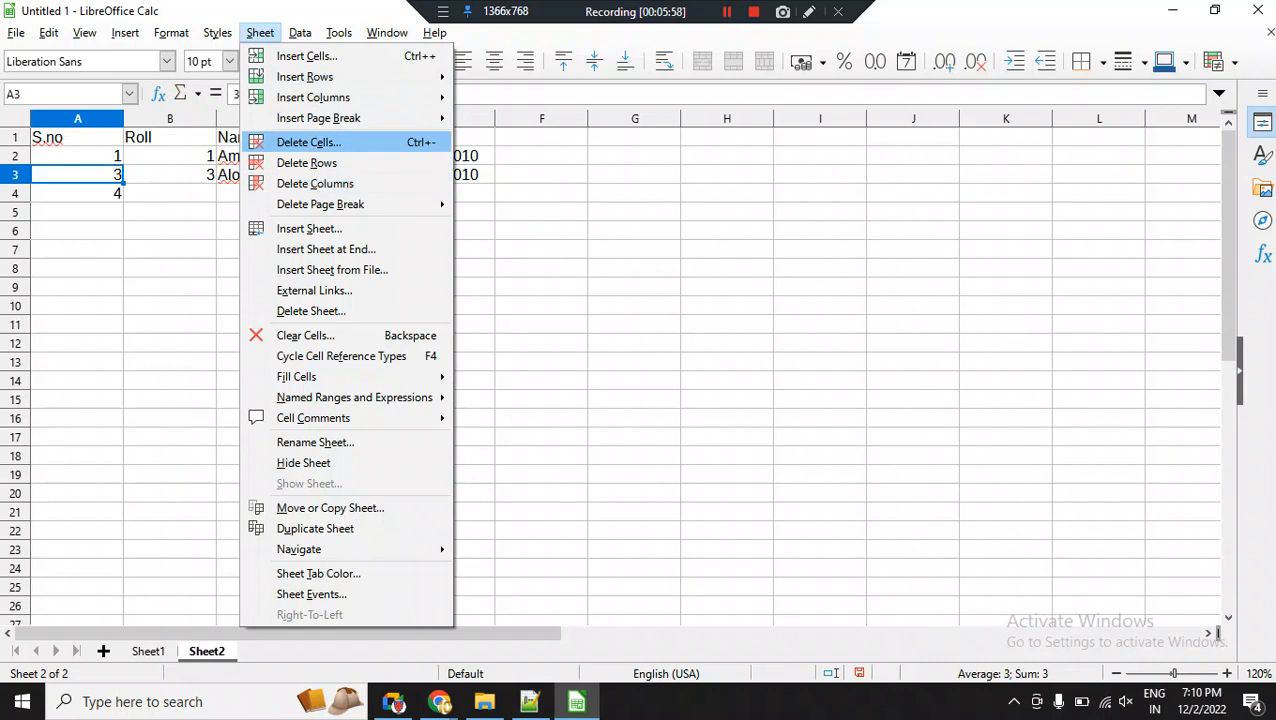
left_click(308, 142)
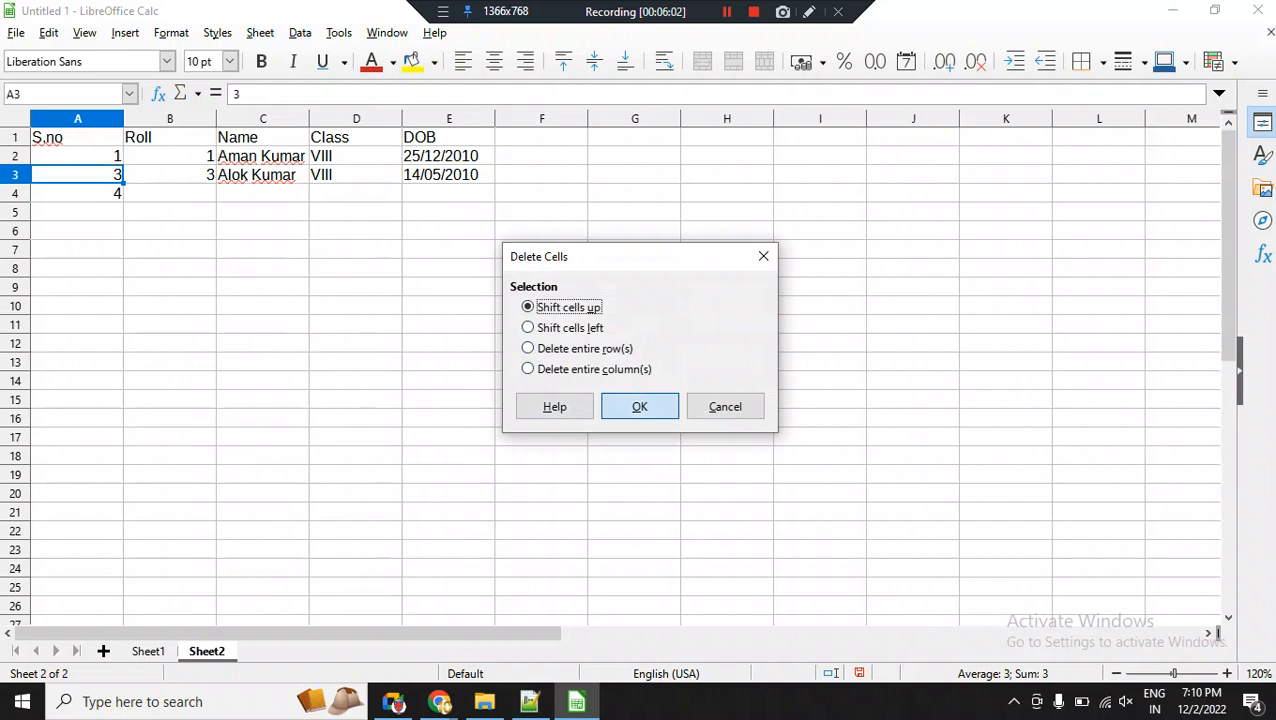
left_click(639, 406)
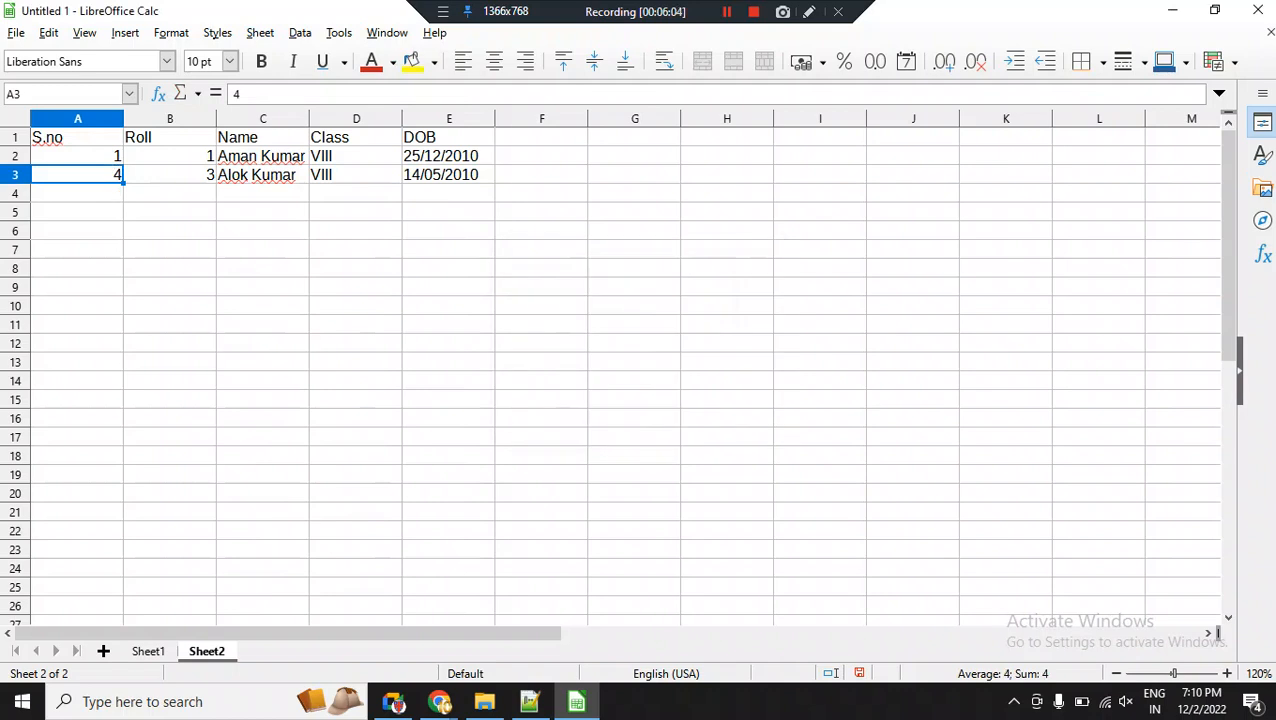
left_click(77, 193)
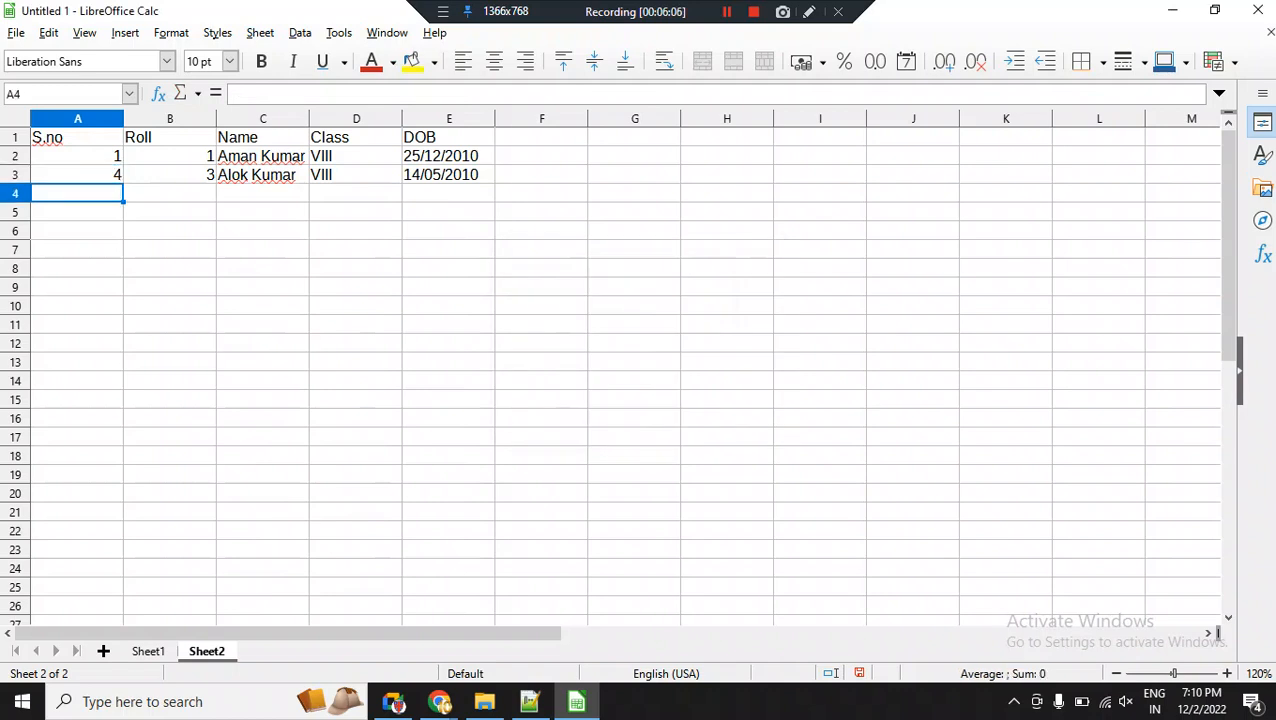
left_click(77, 175)
key("ctrl+z")
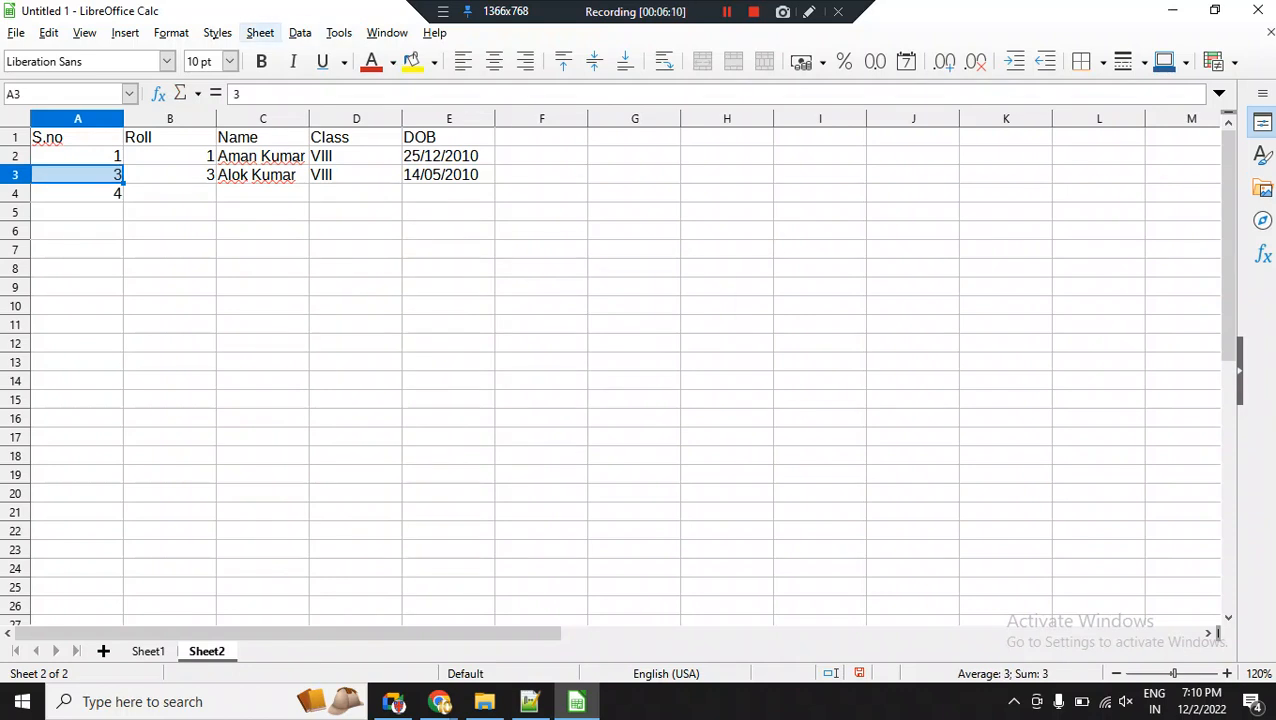
Delete only cell A3 from the S.no column, using the Shift cells up option.
left_click(260, 33)
left_click(308, 142)
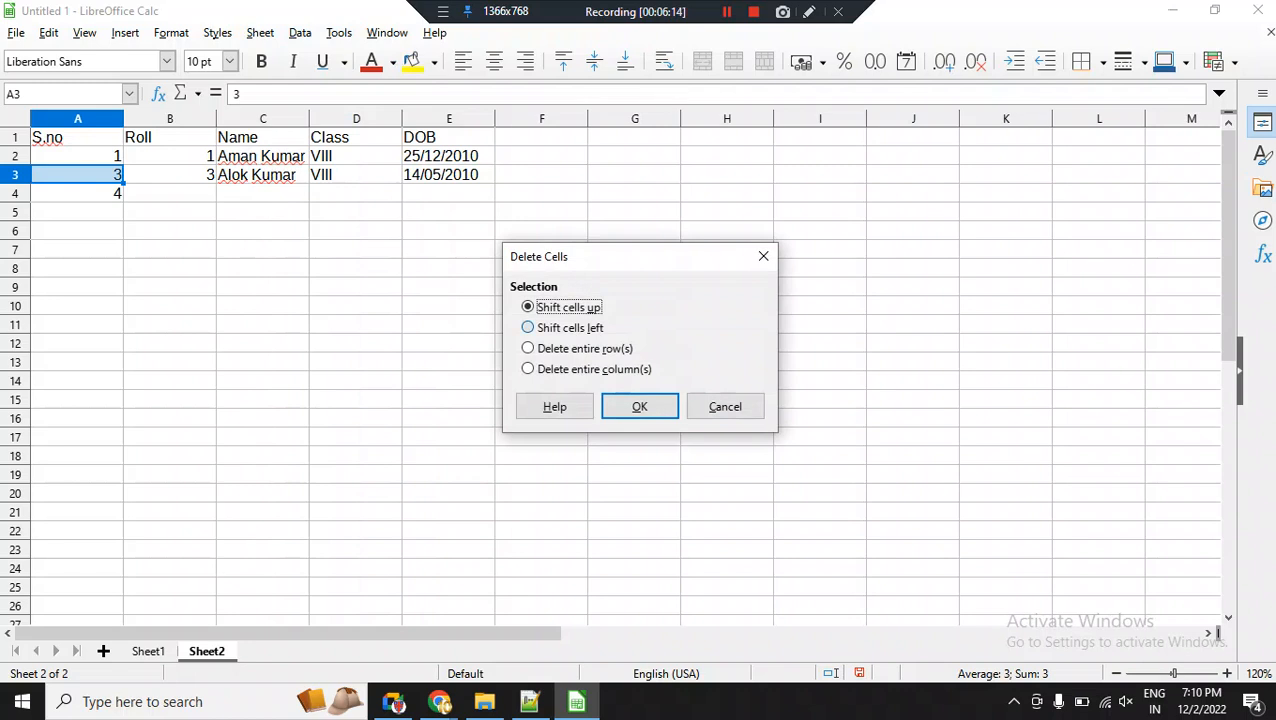
left_click(528, 328)
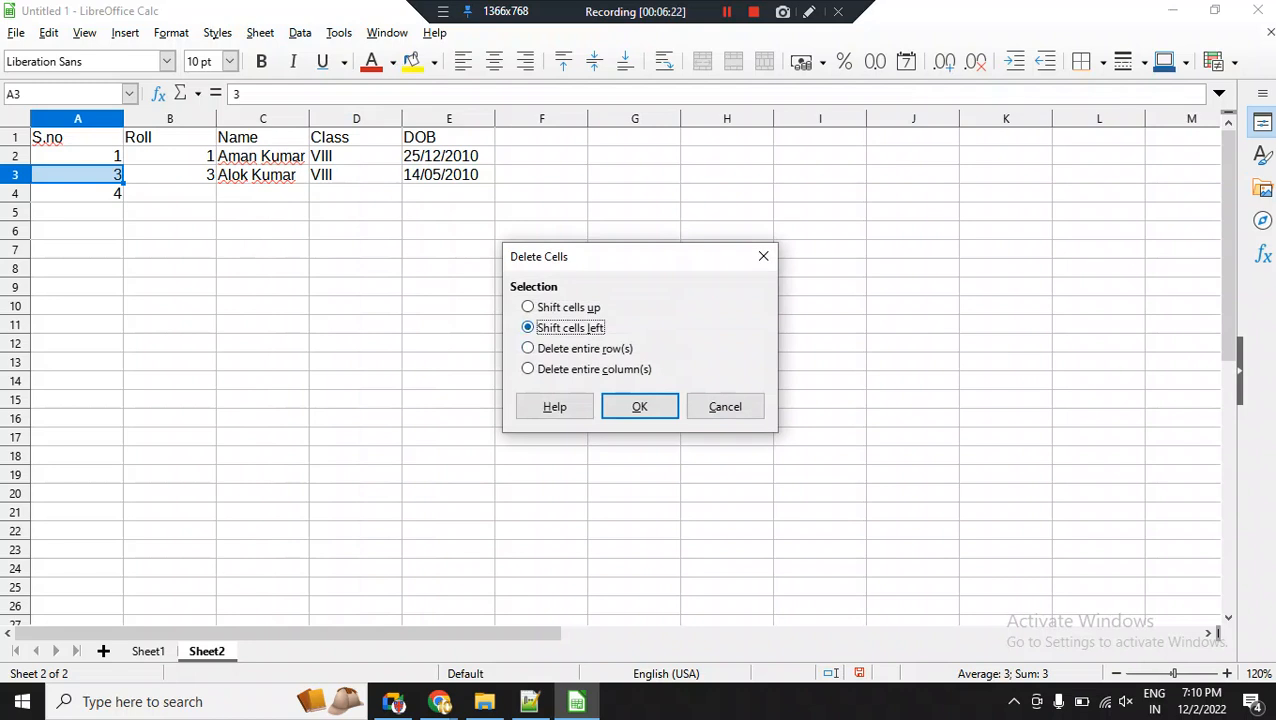
key("Up")
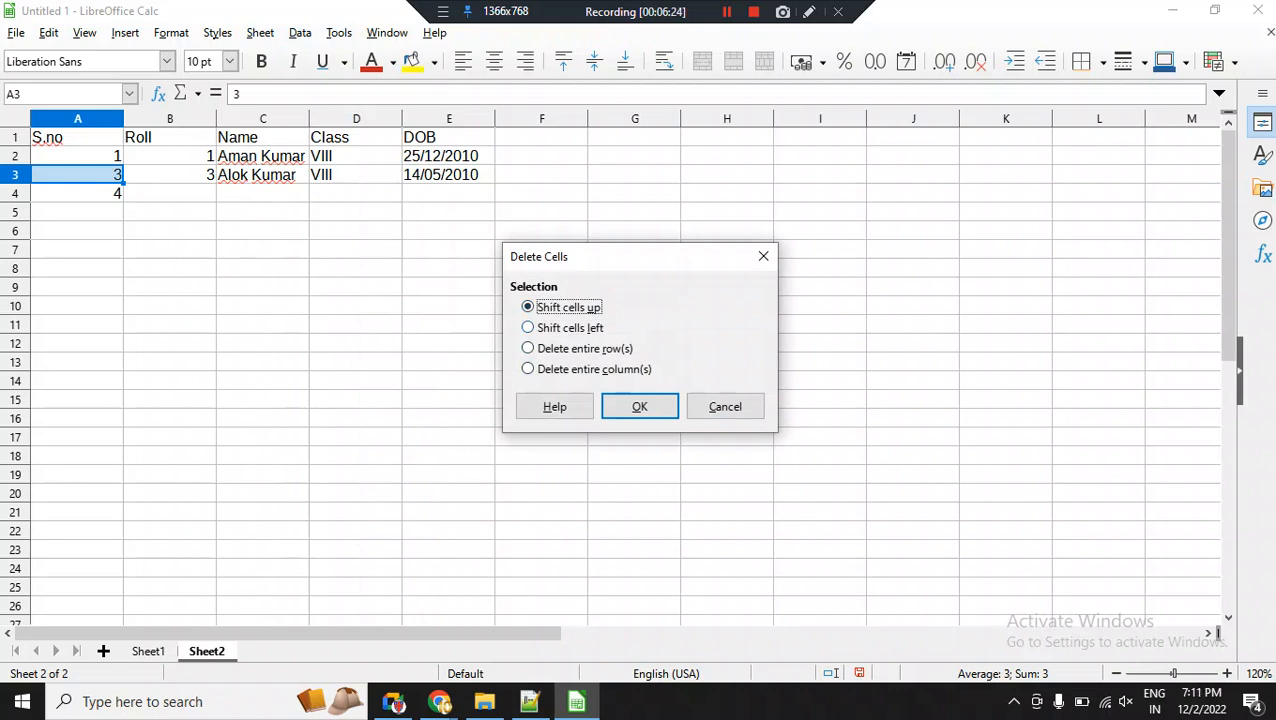
key("Return")
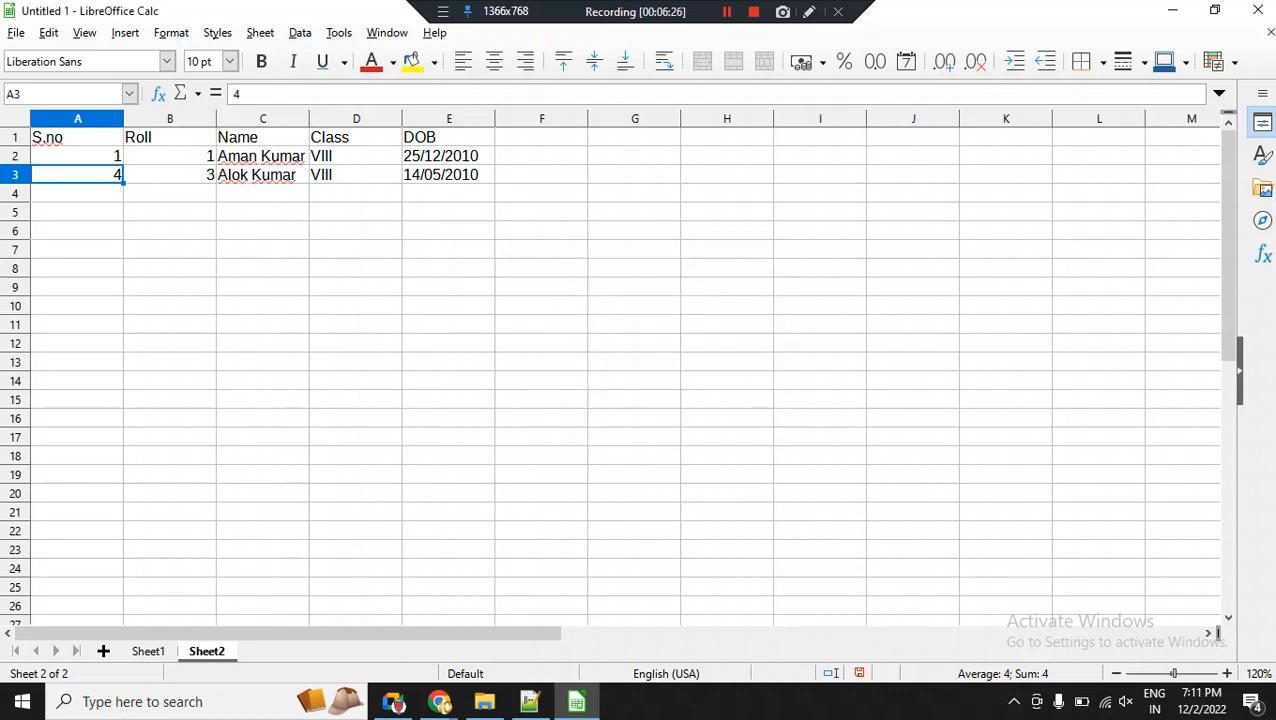
Set the serial number in cell A3 to 3.
type("3")
key("Return")
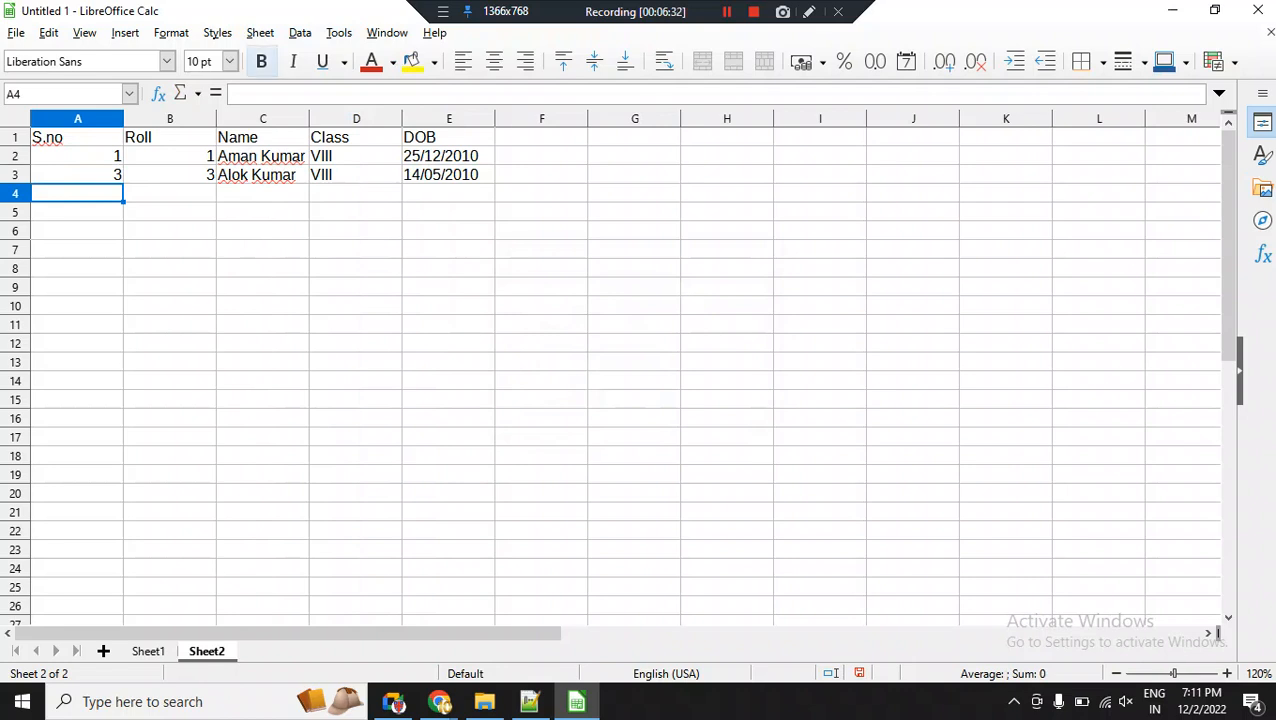
left_click(260, 33)
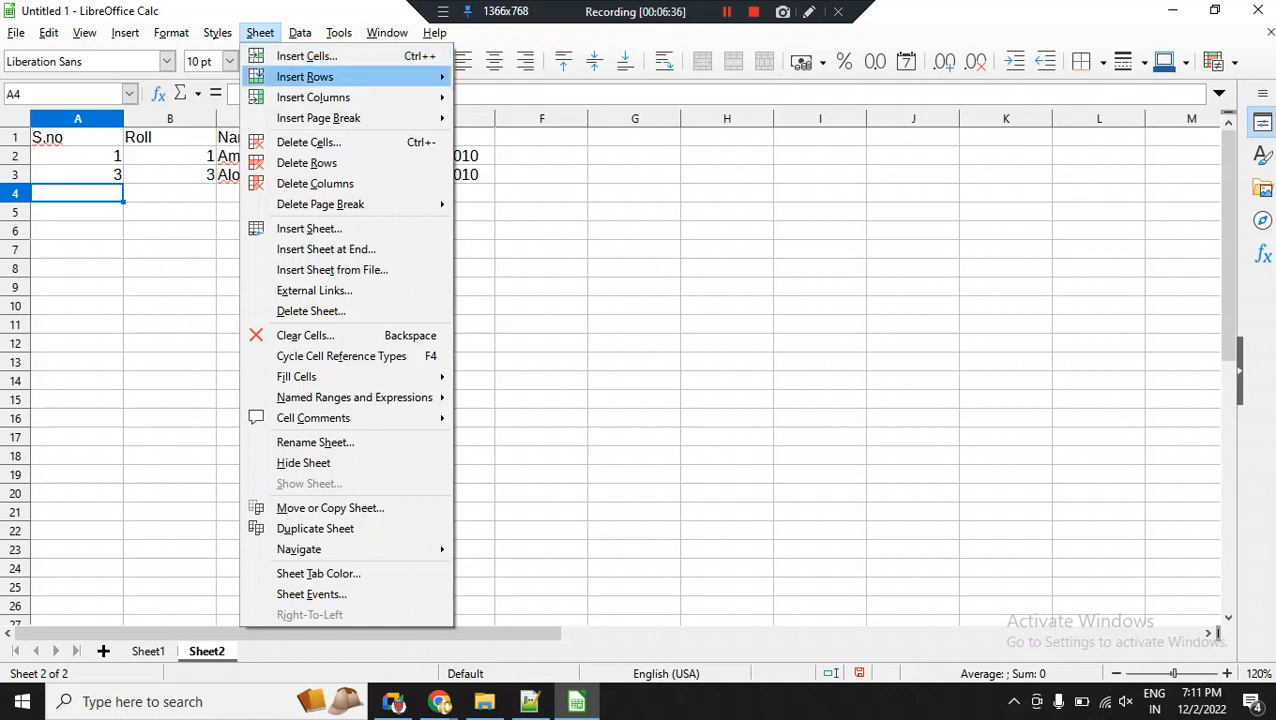
left_click(260, 33)
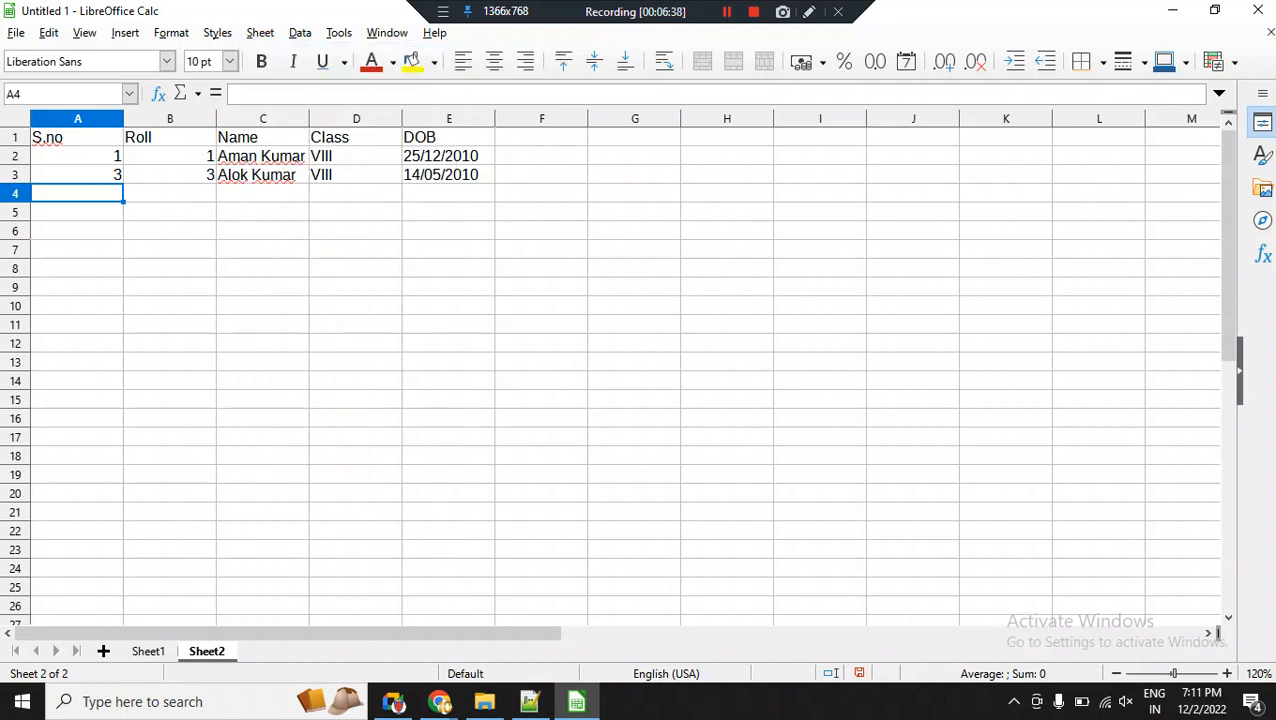
Insert a blank cell at D3 in the Class column with the Shift cells down option, and undo the insertion.
left_click(449, 175)
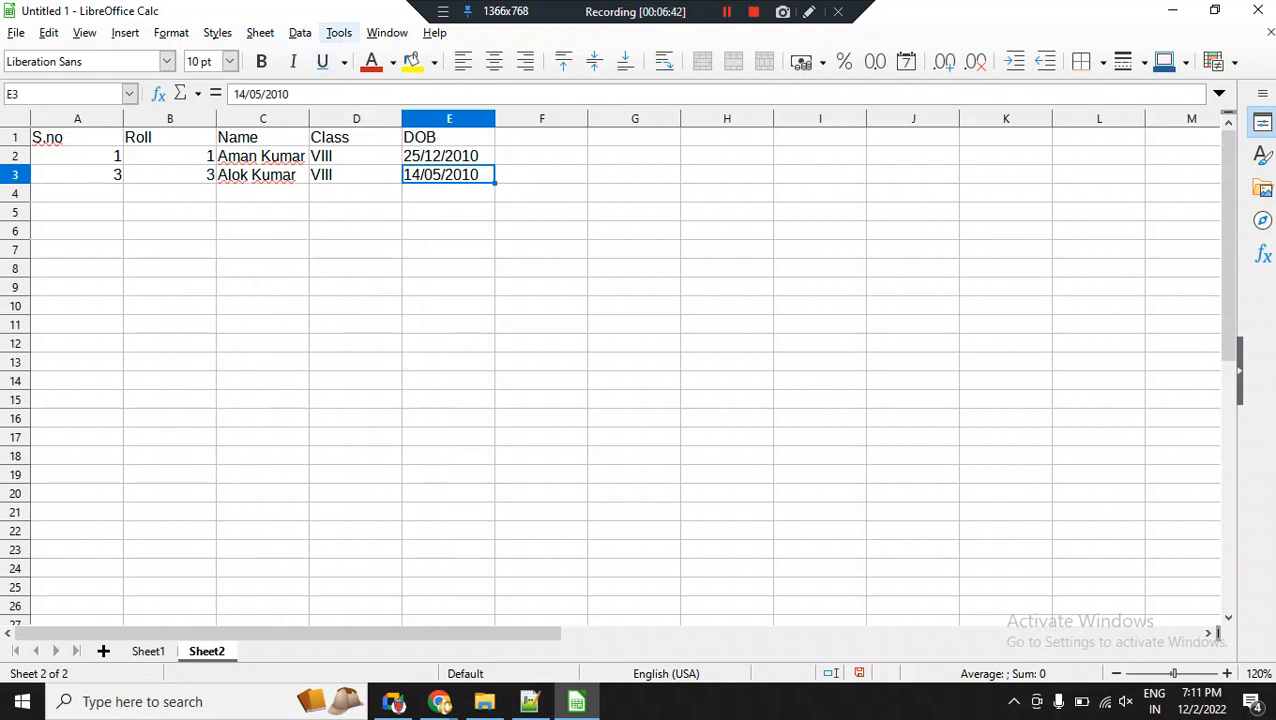
left_click(356, 175)
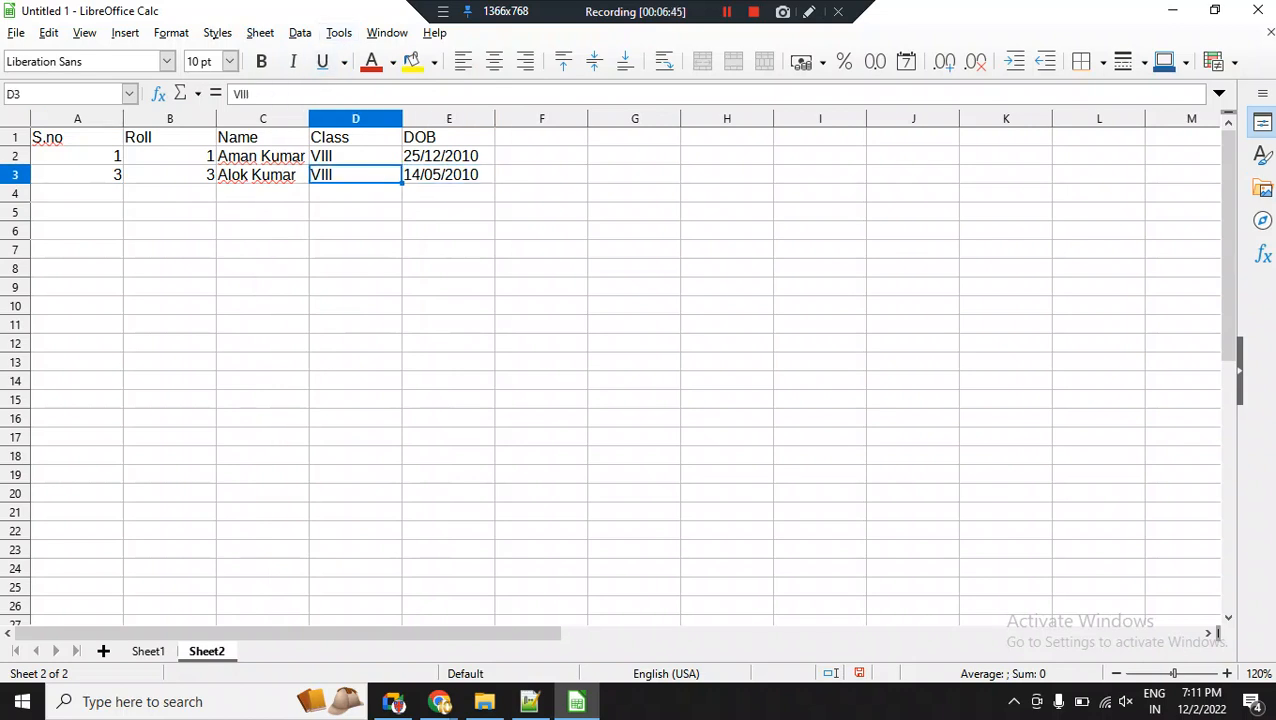
left_click(449, 175)
left_click(356, 175)
left_click(260, 33)
mouse_move(260, 33)
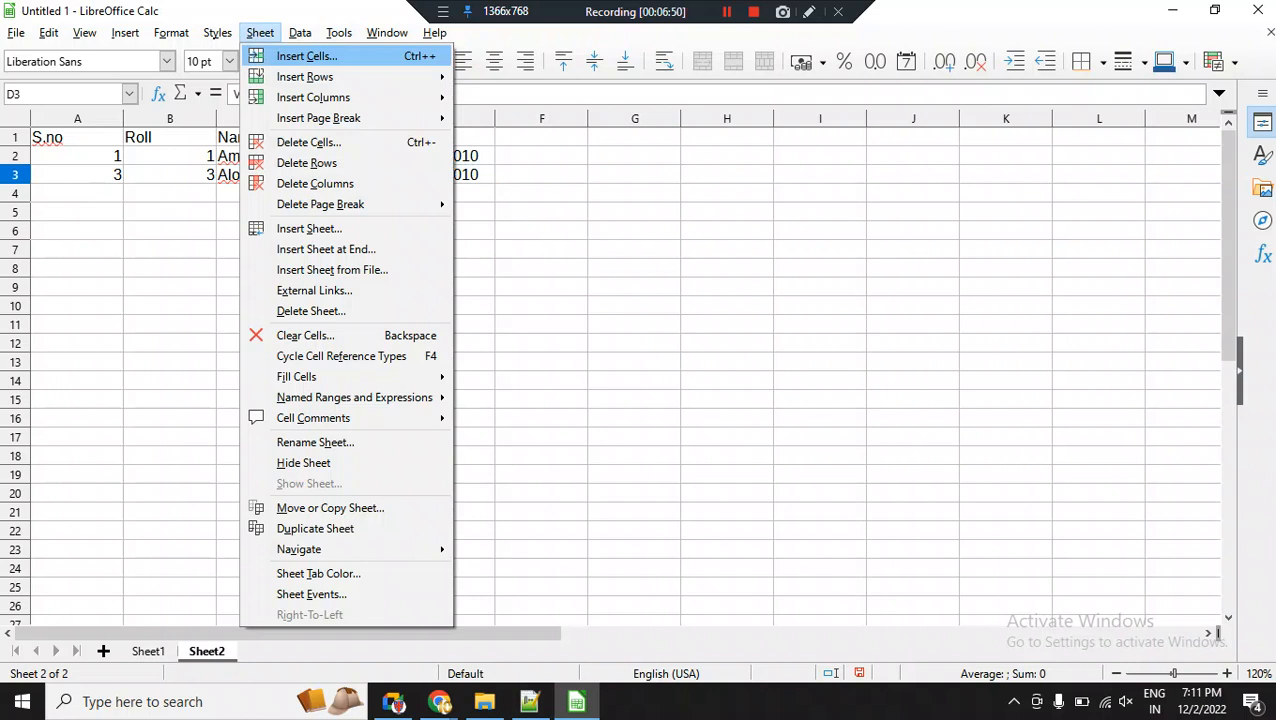
left_click(307, 56)
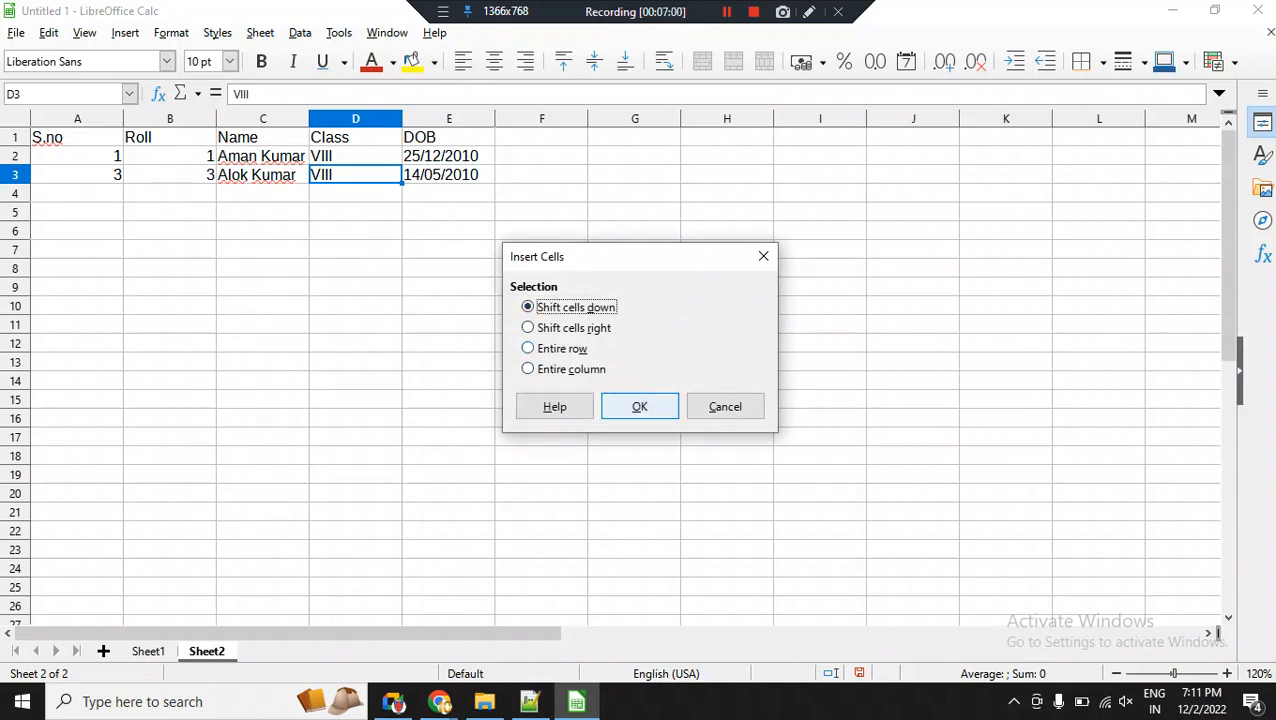
key("Return")
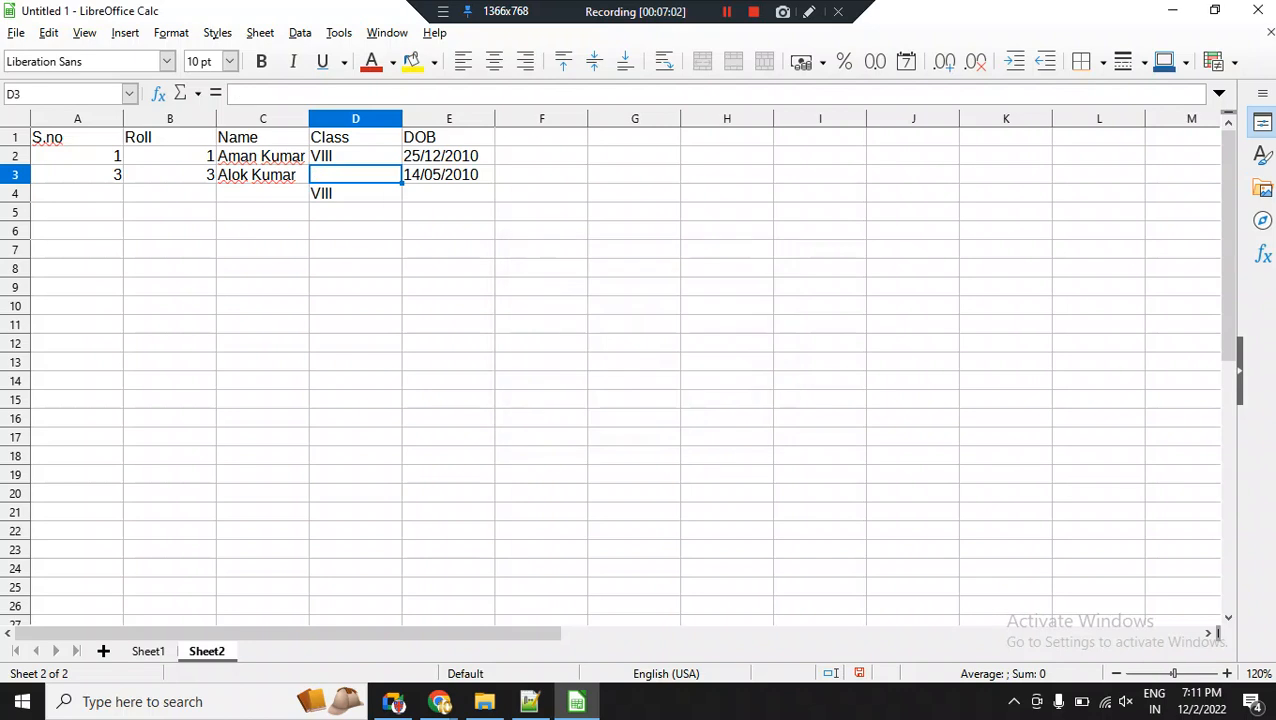
key("ctrl+z")
Insert a blank column before the DOB column.
left_click(449, 119)
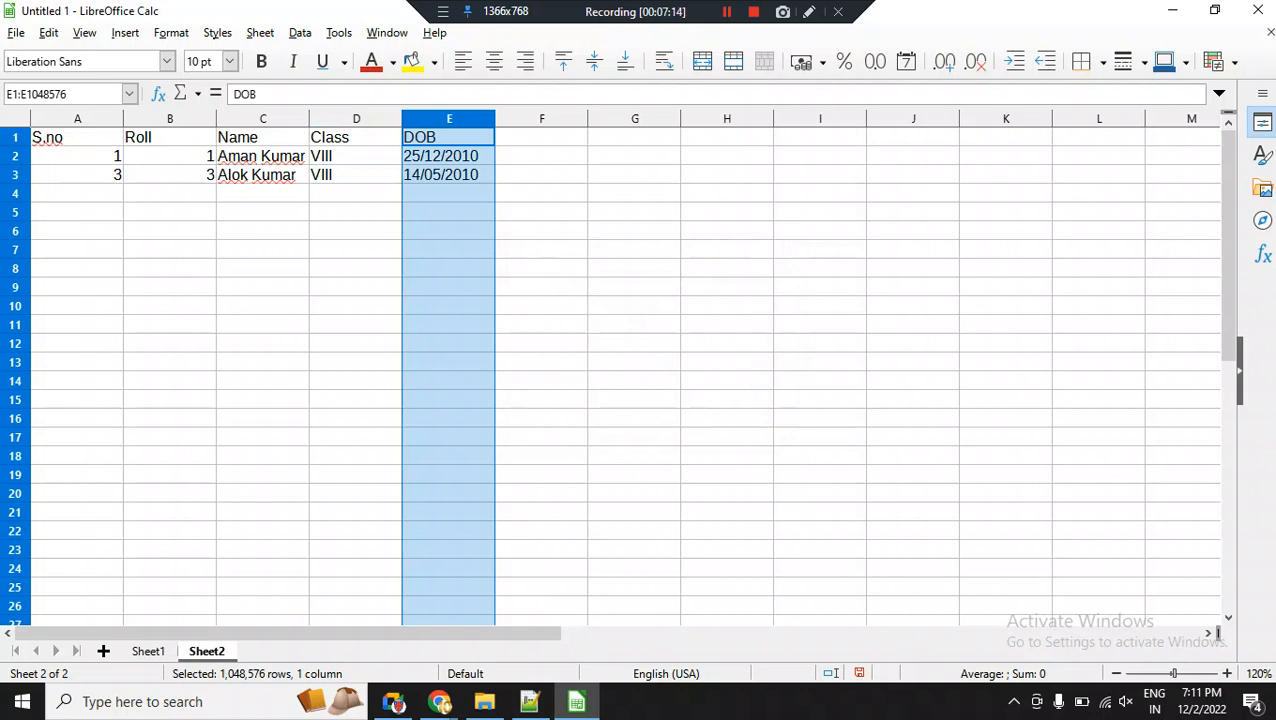
right_click(432, 120)
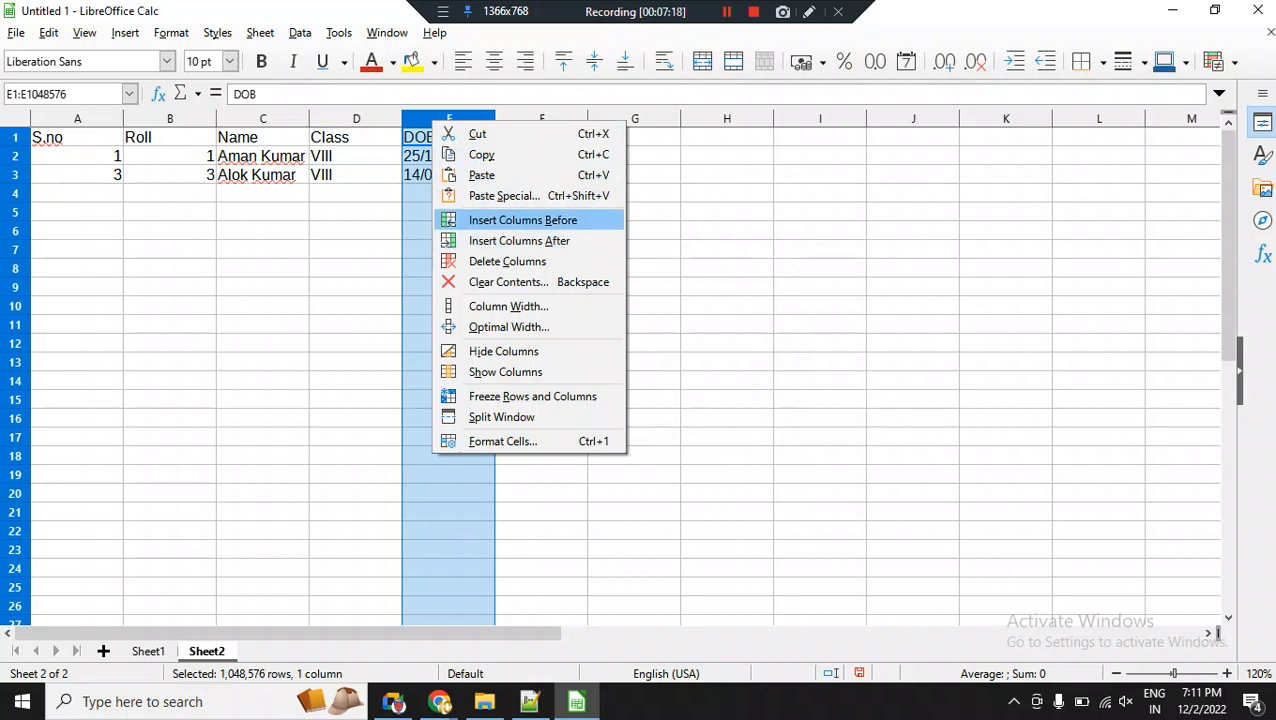
key("Return")
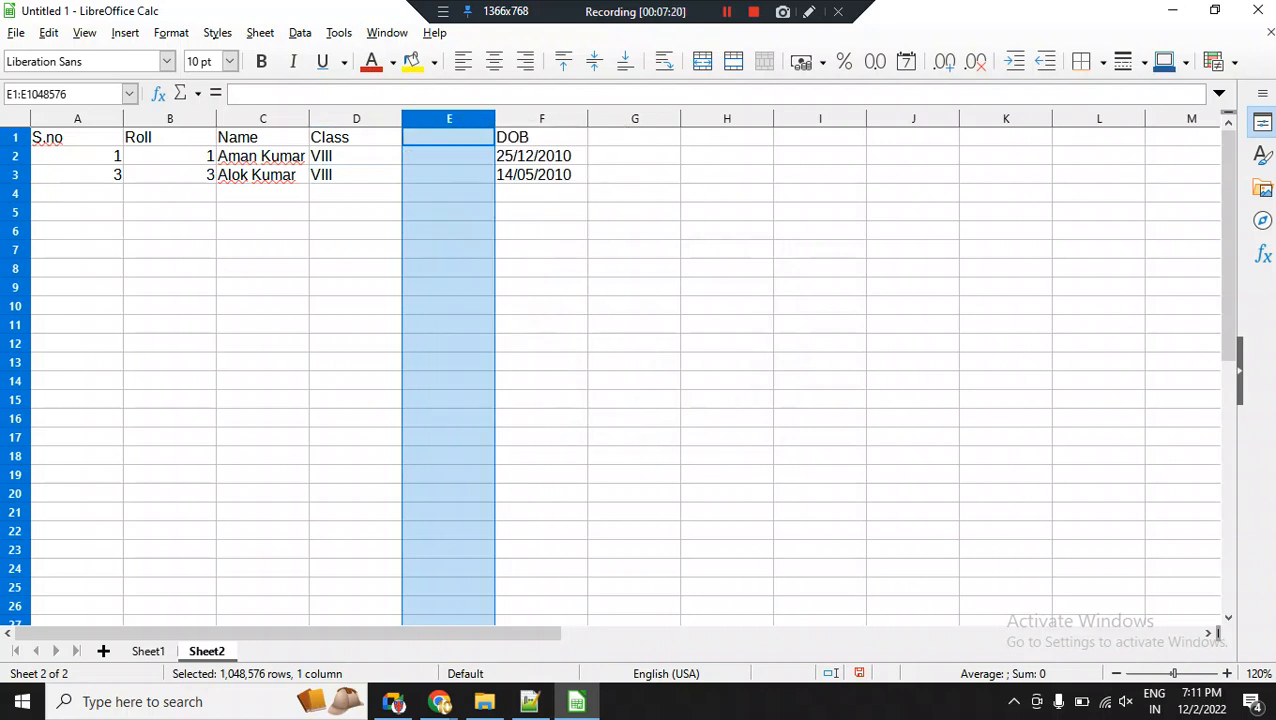
left_click(449, 137)
key("Right")
key("shift+Down")
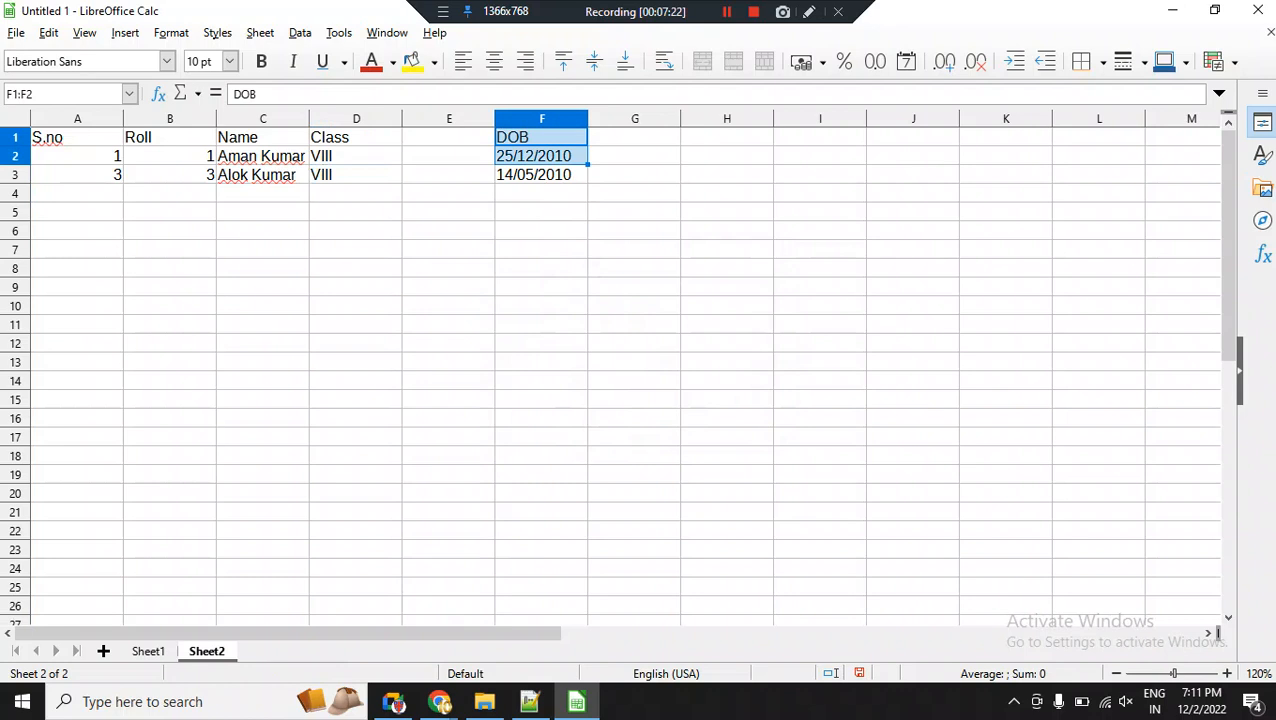
key("shift+Down")
key("Left")
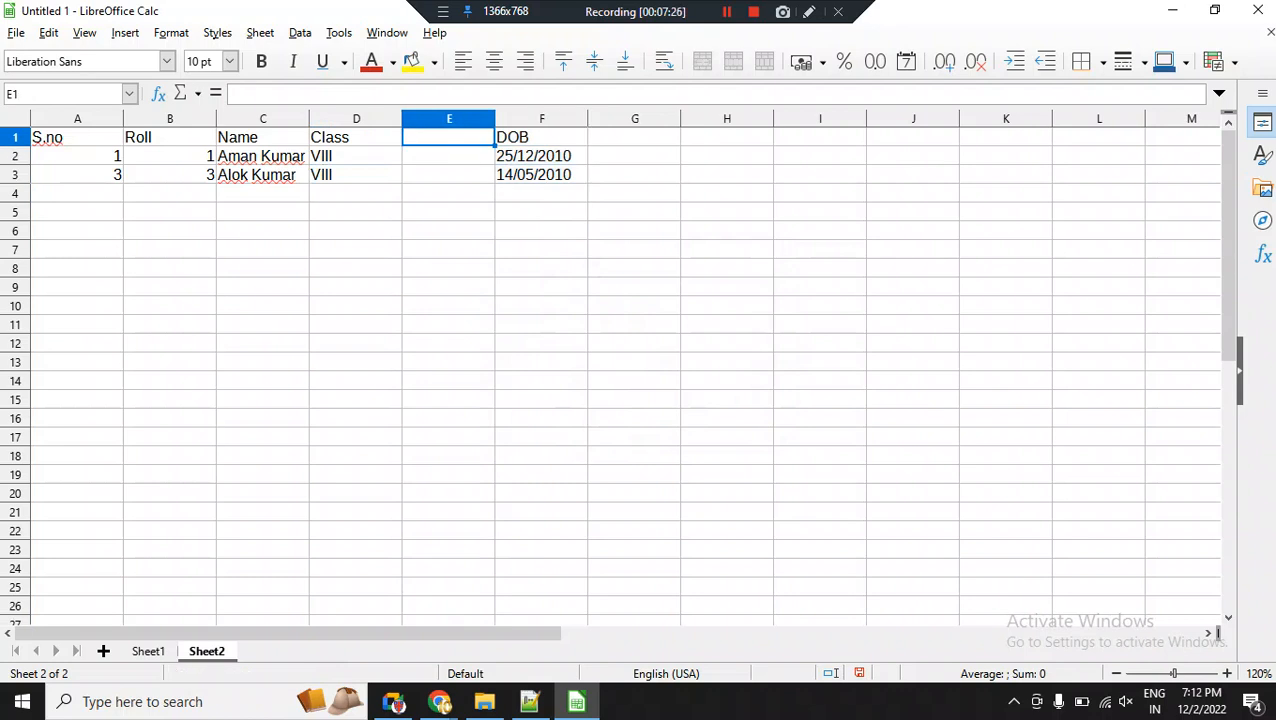
key("Home")
key("Down")
key("Down")
key("shift+space")
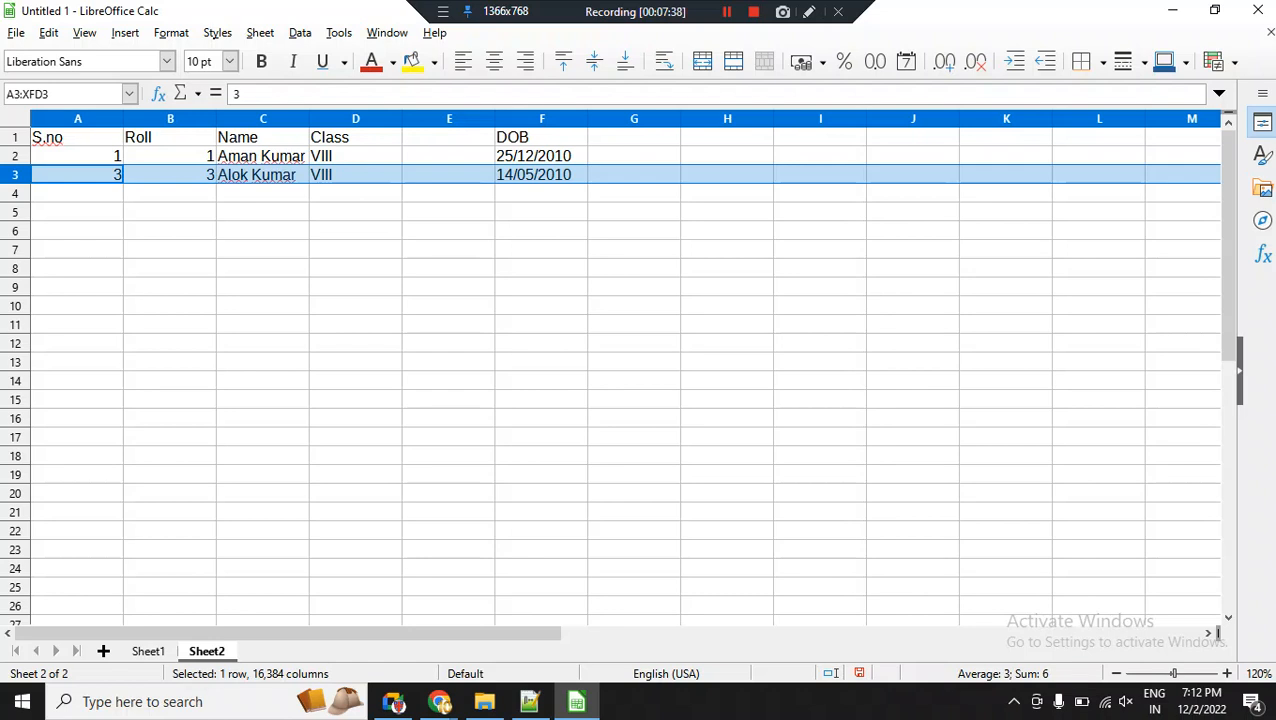
Add a new sheet and enter the values 36, 36, 35 and 35 in cells A1 to A4.
left_click(103, 651)
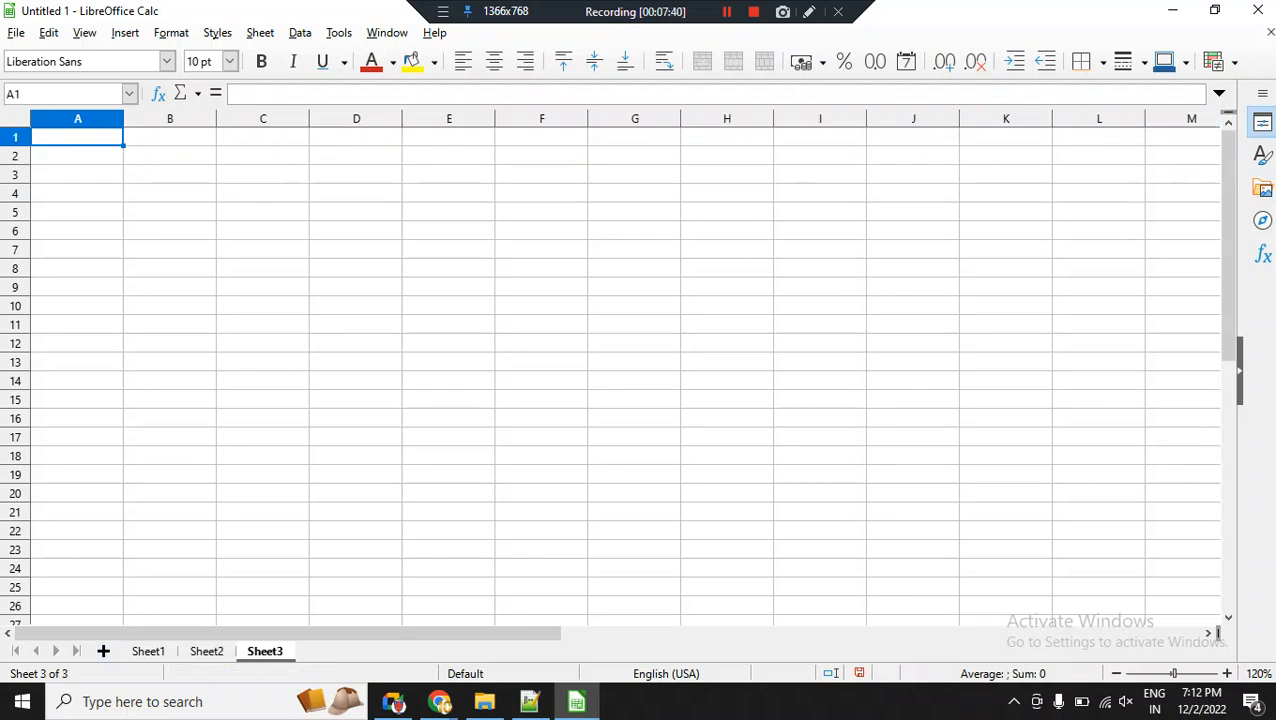
type("36")
key("Return")
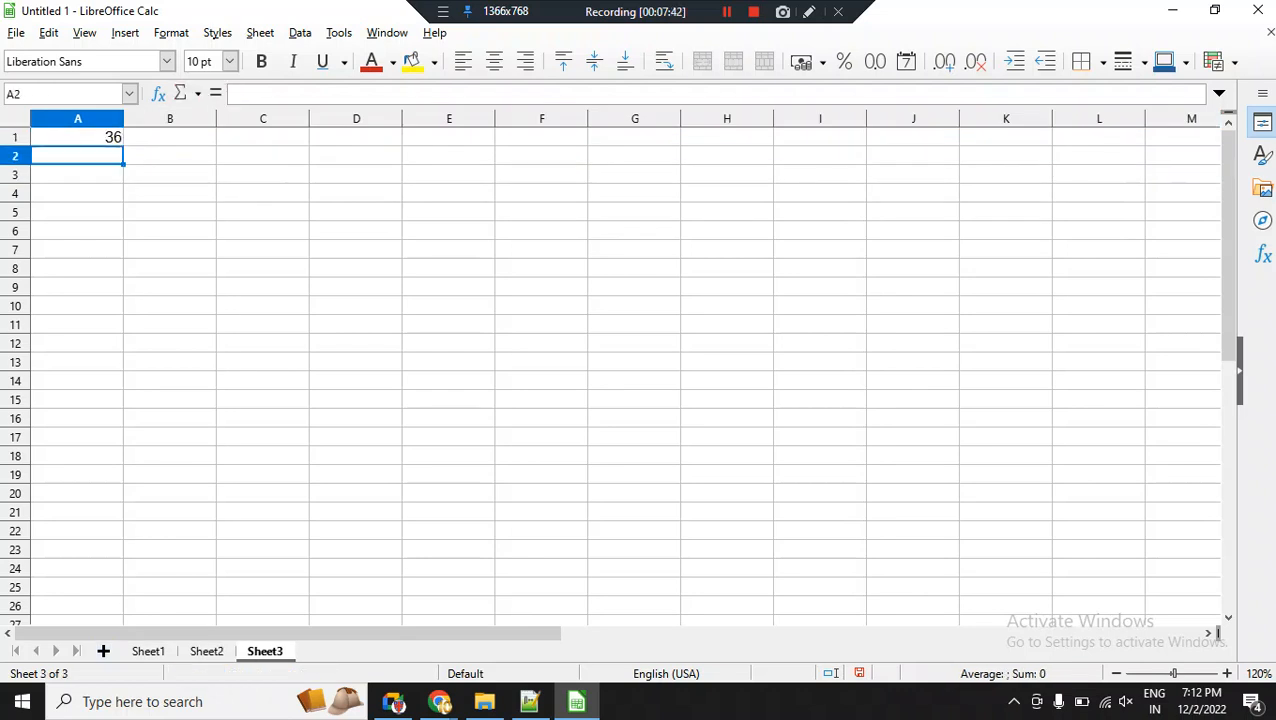
type("36")
key("Return")
type("35")
key("Return")
type("35")
key("Return")
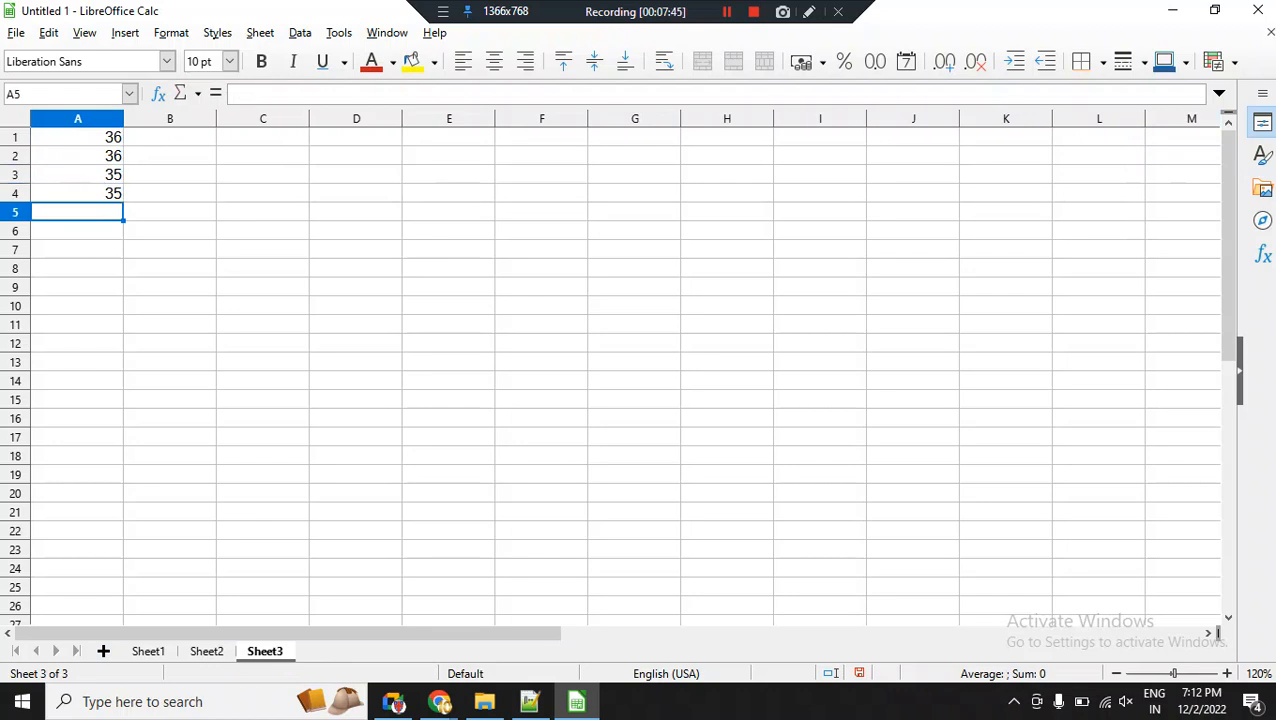
Enter the values 14, 25, 36 and 15 in cells B1 to B4.
key("Right")
key("Up")
key("Up")
key("Up")
key("Up")
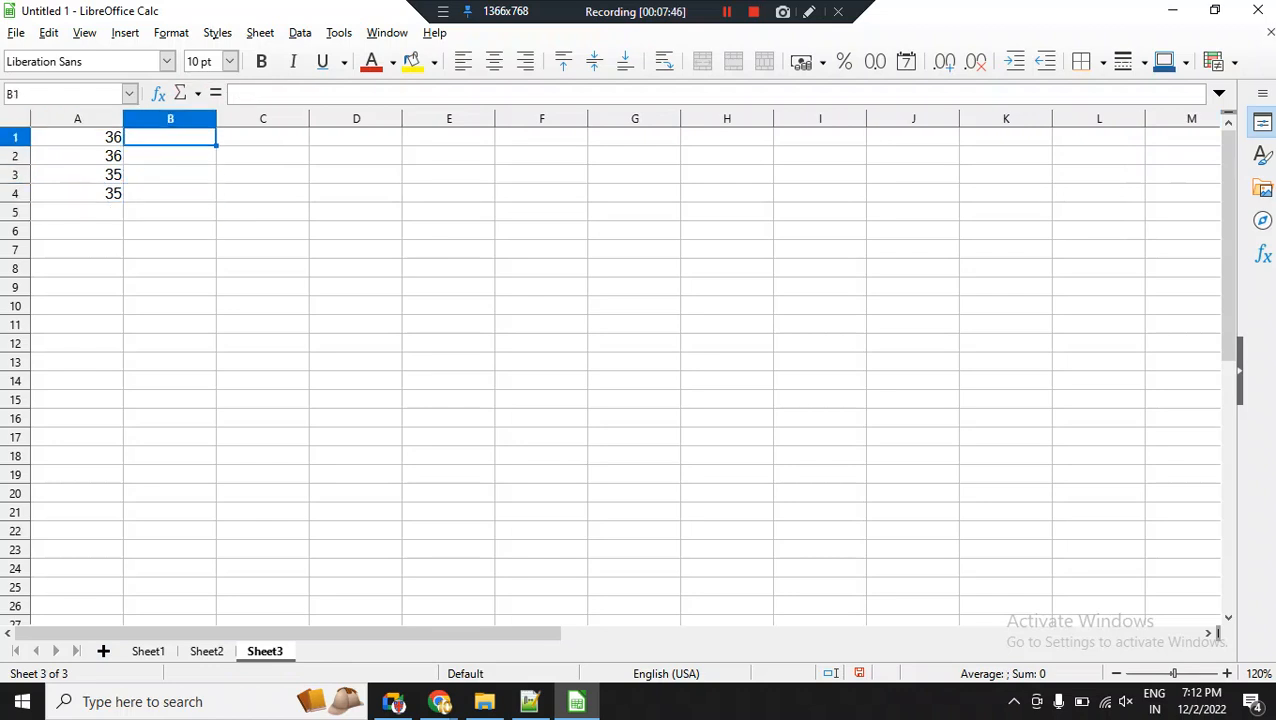
type("14")
key("Return")
type("25")
key("Return")
type("36")
key("Return")
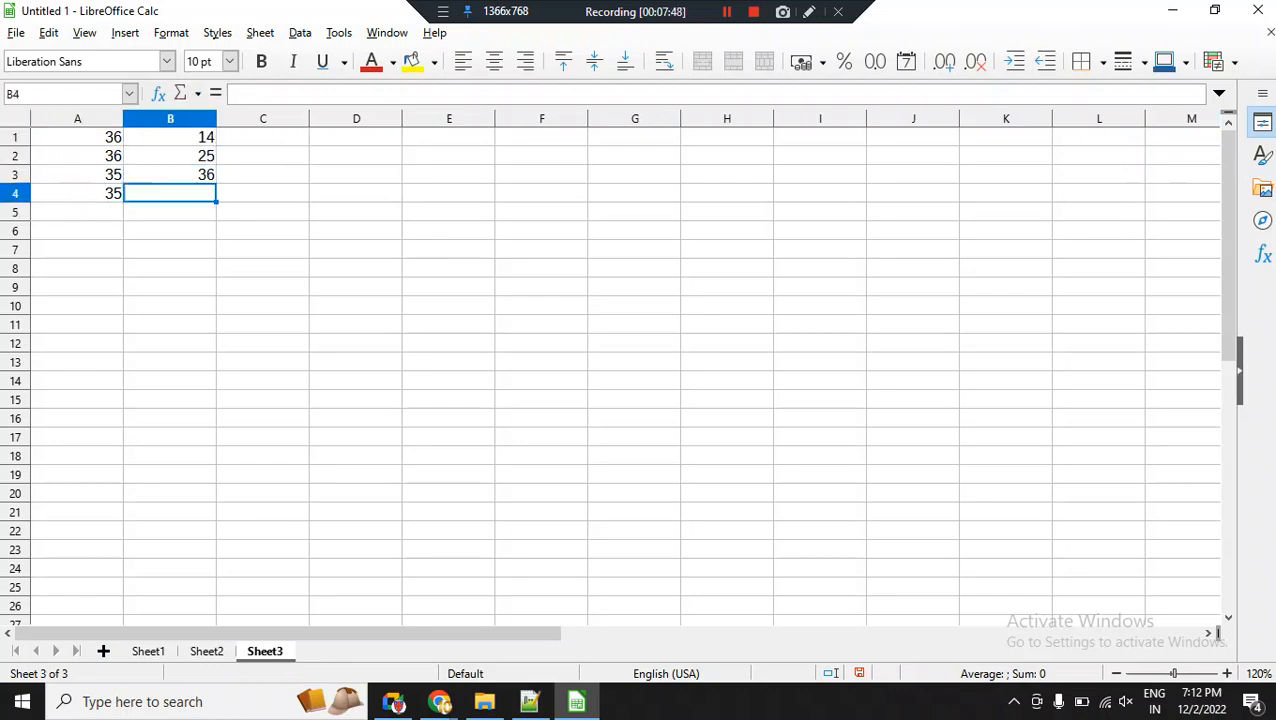
type("15")
key("Tab")
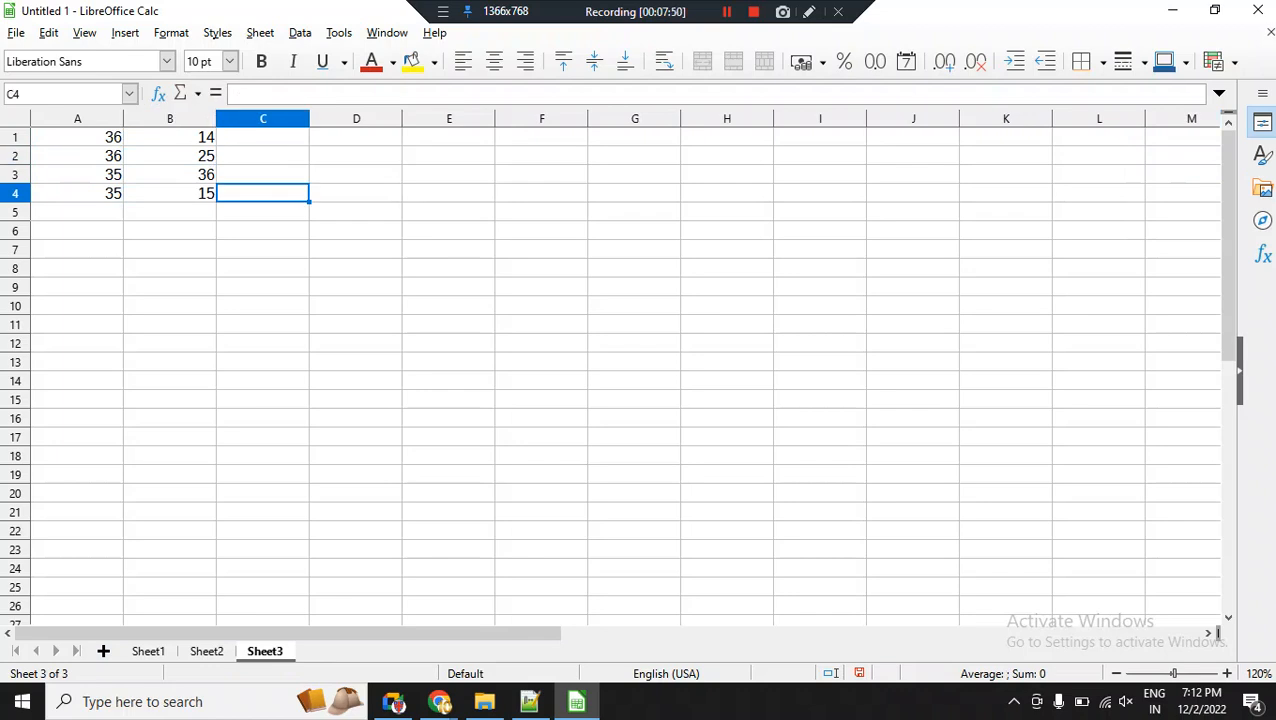
Enter the values 36, 25, 41 and 15 in cells C1 to C4.
key("Up")
key("Up")
key("Up")
type("36")
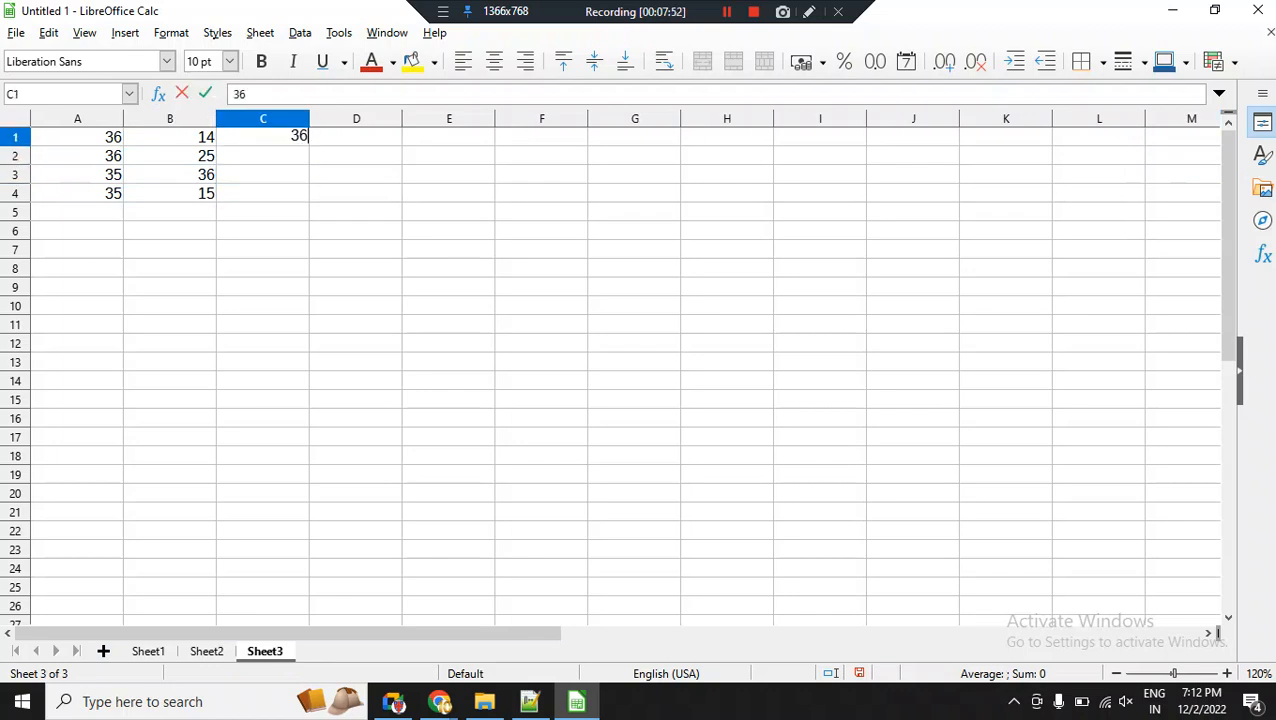
key("Return")
type("25")
key("Return")
type("41")
key("Return")
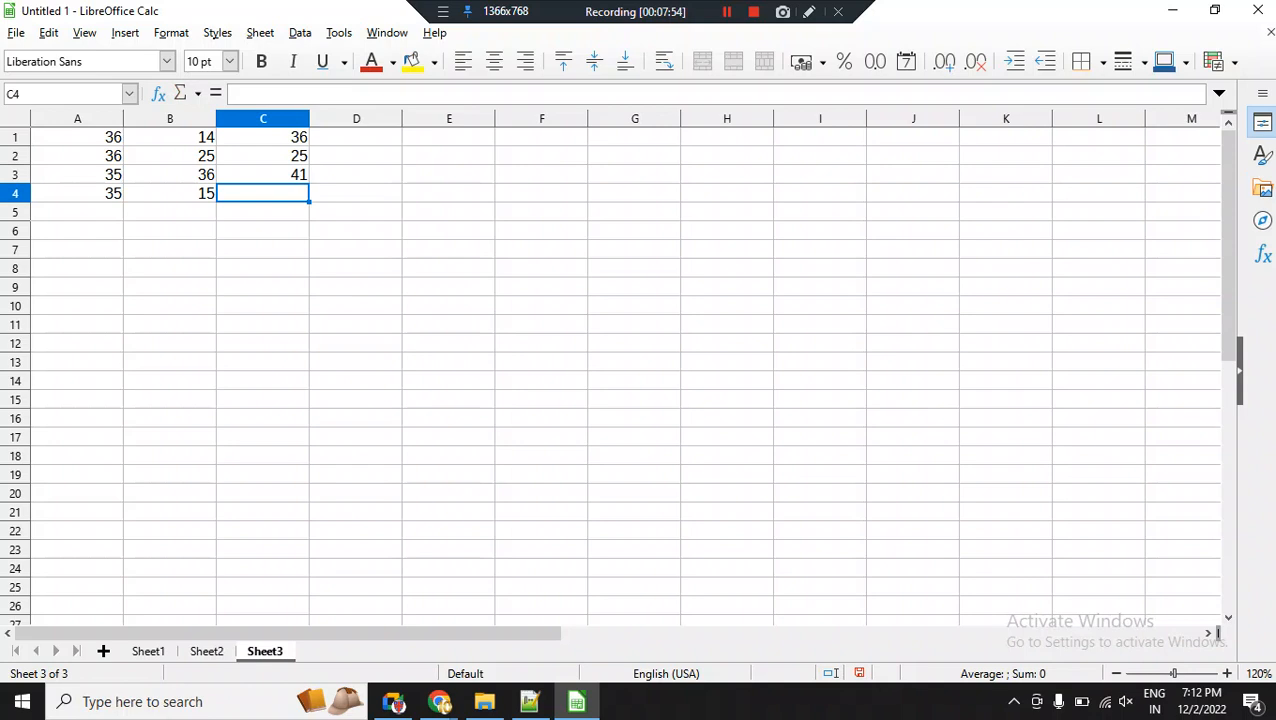
type("15")
key("Return")
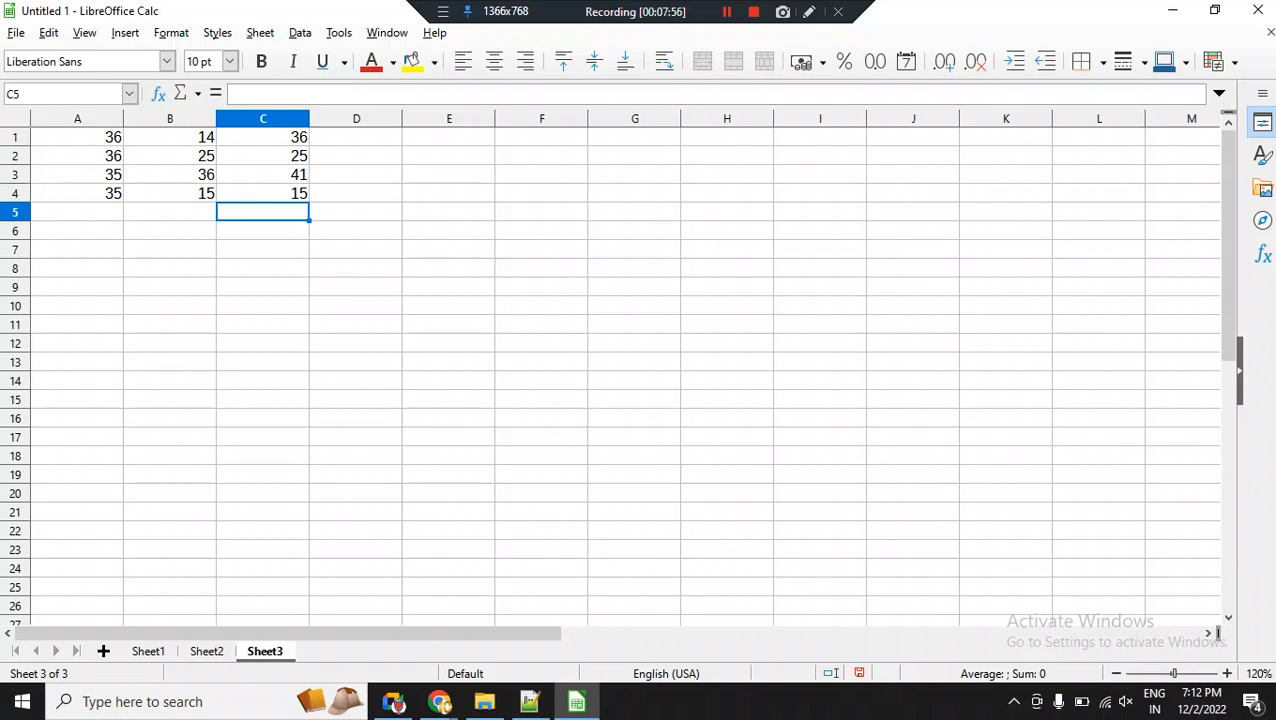
Enter the formula =SUM(A1:C1) in cell D1 and fill it down to D4.
left_click(356, 137)
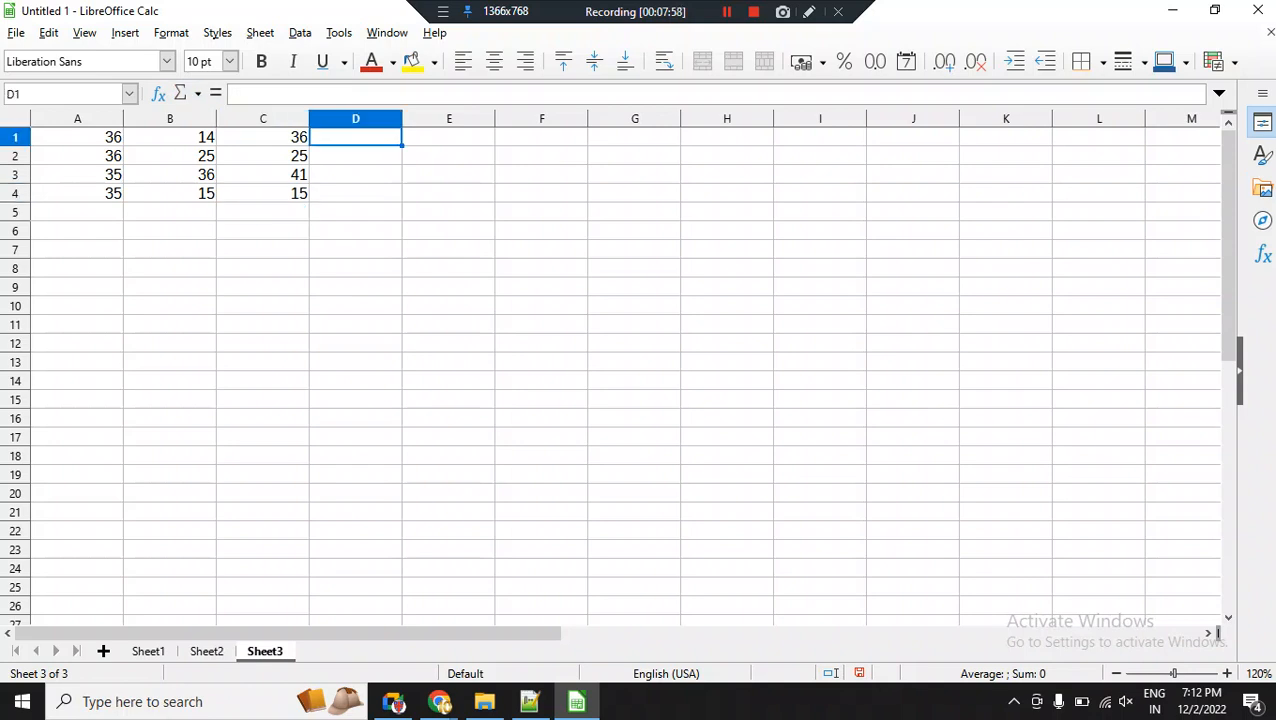
type("=")
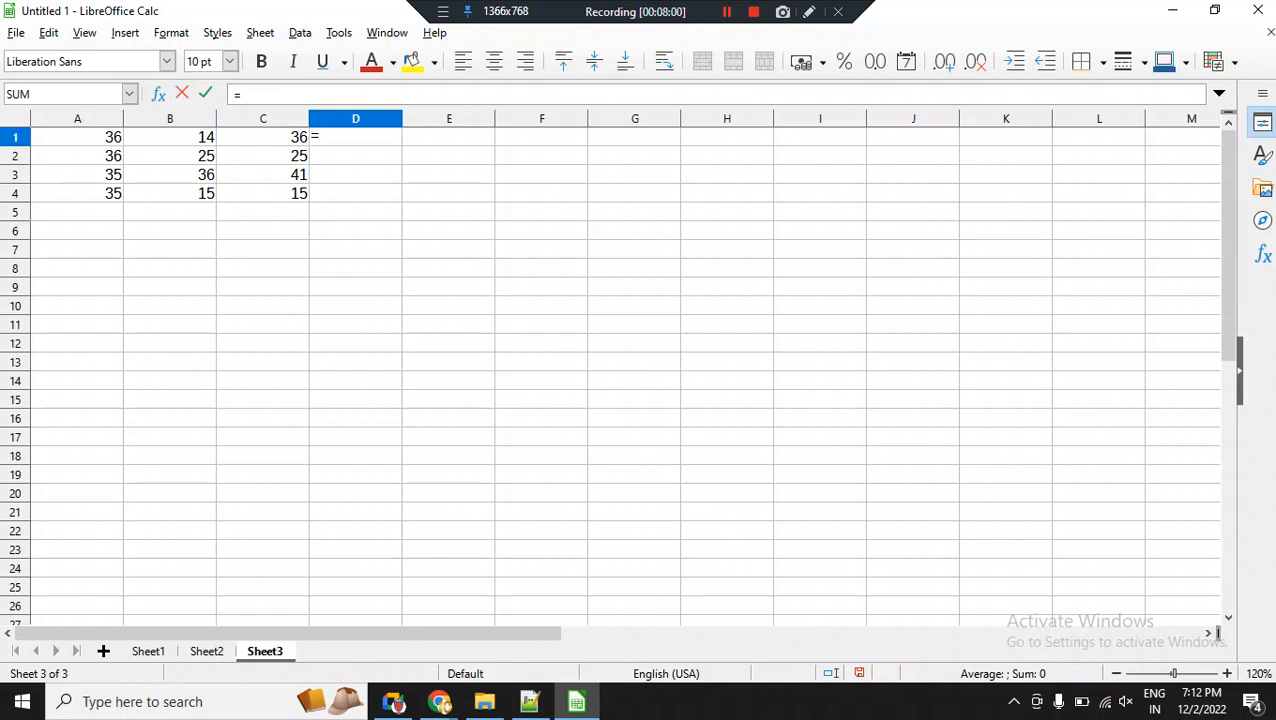
type("SUM(")
left_click(77, 137)
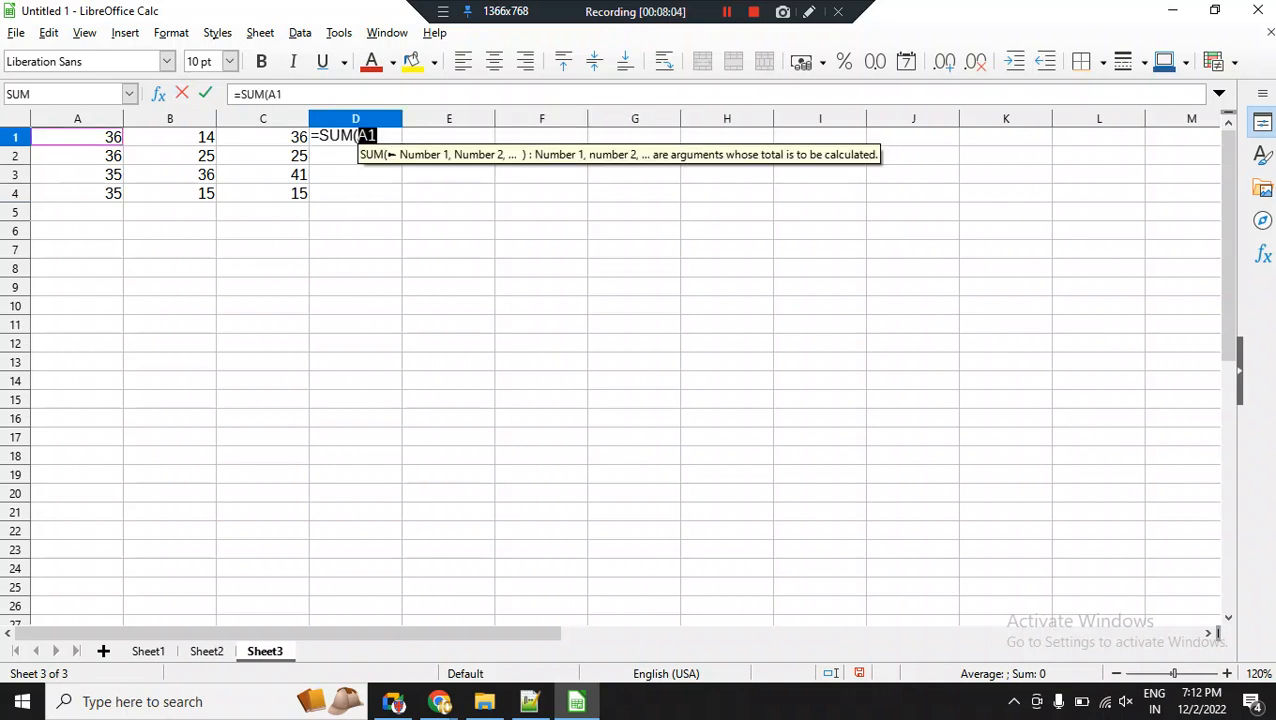
type(":")
left_click(263, 137)
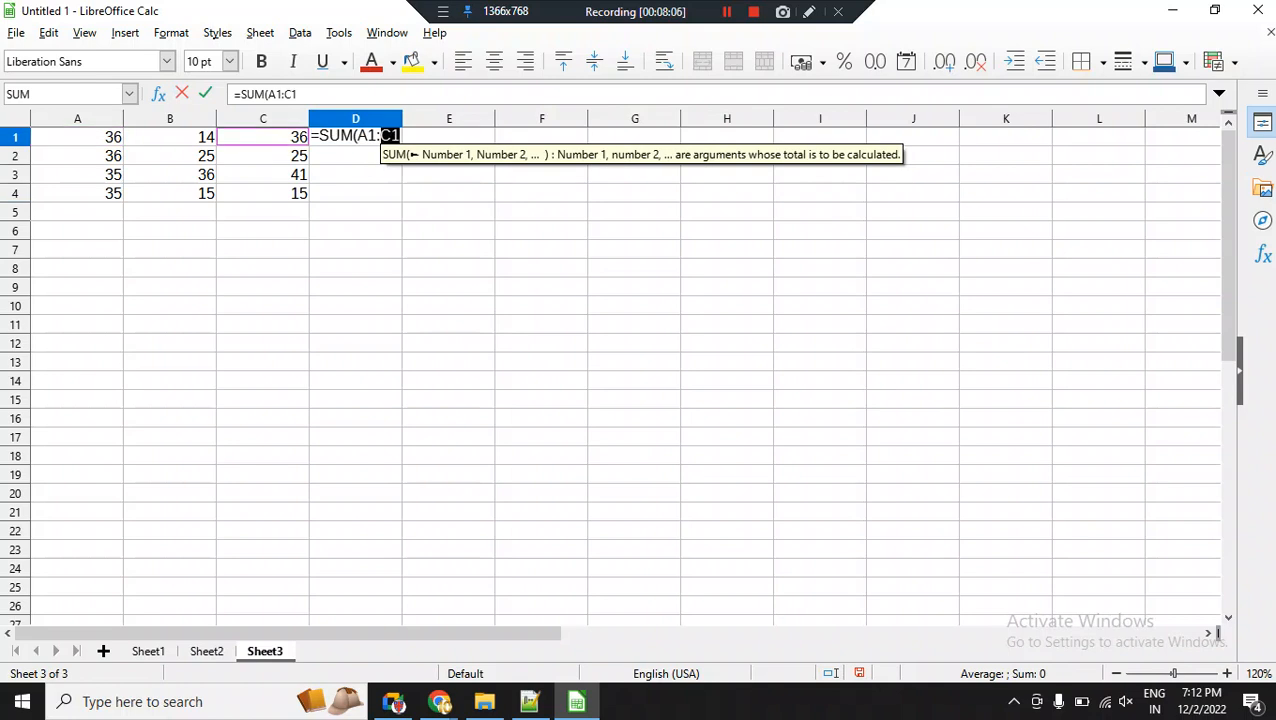
type(")")
key("Return")
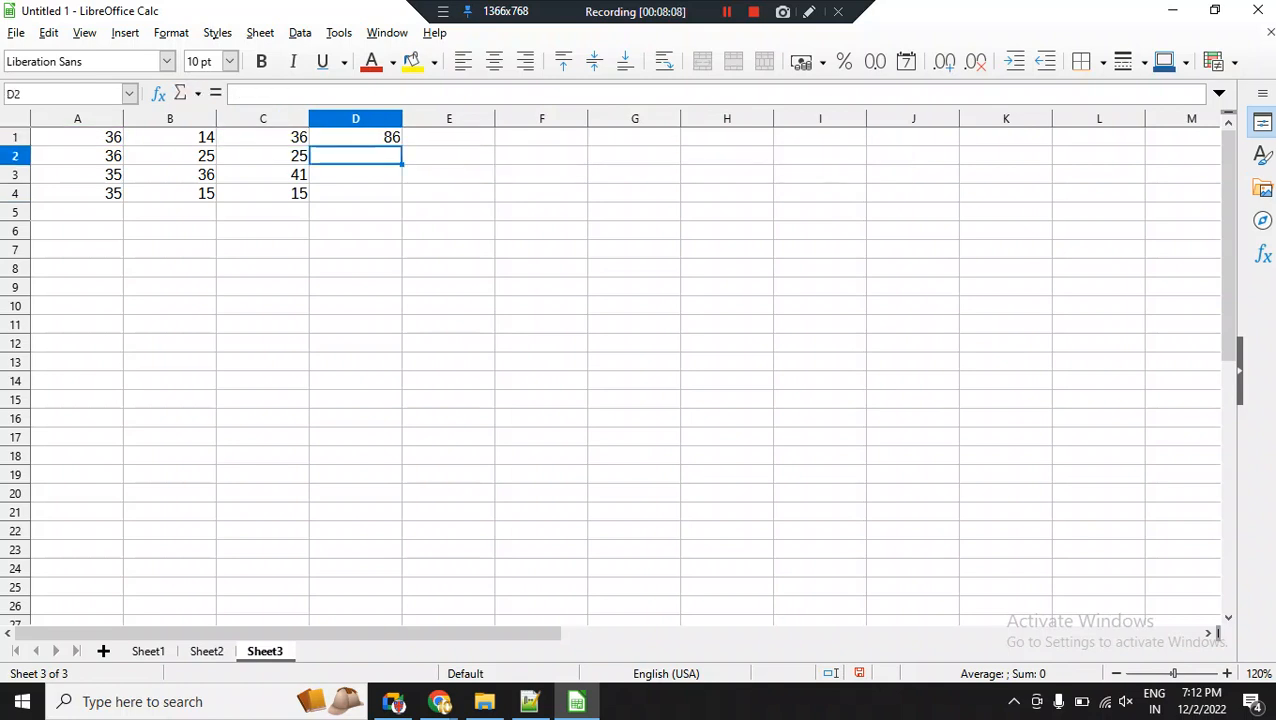
left_click(356, 137)
left_click_drag(401, 146, 401, 195)
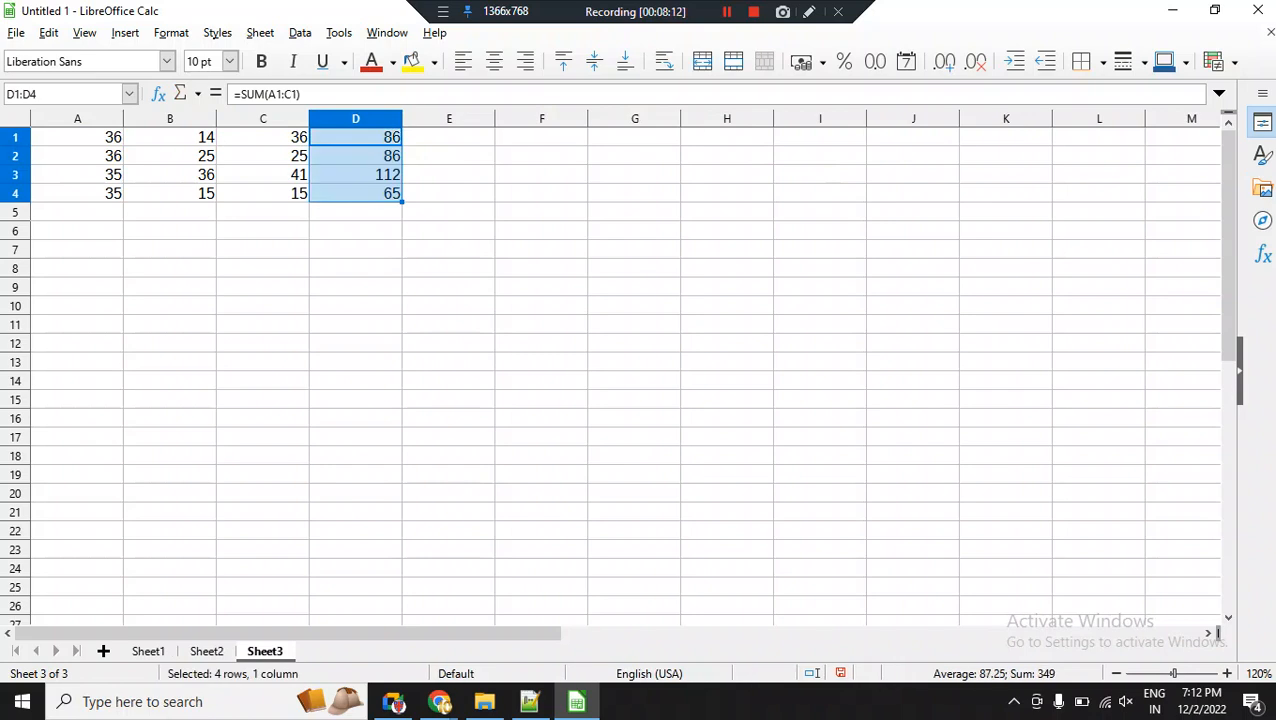
Make the totals in D1:D4 bold and centre them horizontally.
left_click(261, 61)
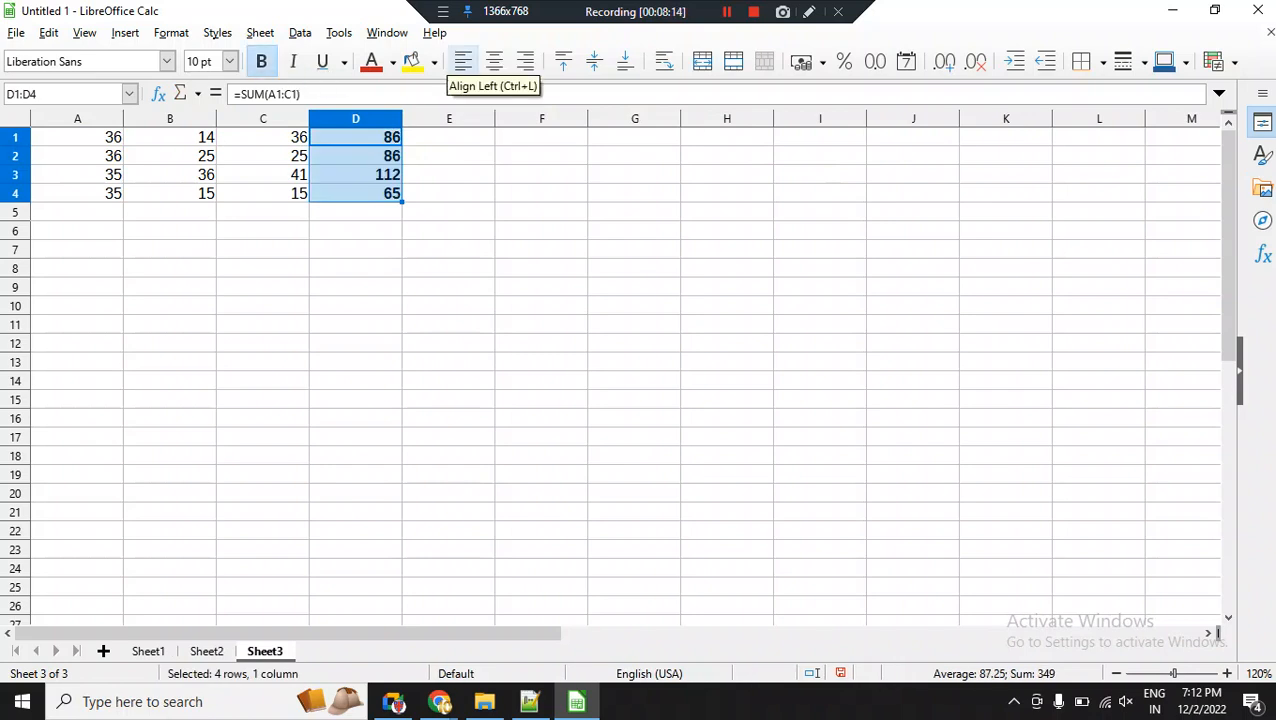
left_click(494, 61)
left_click(356, 249)
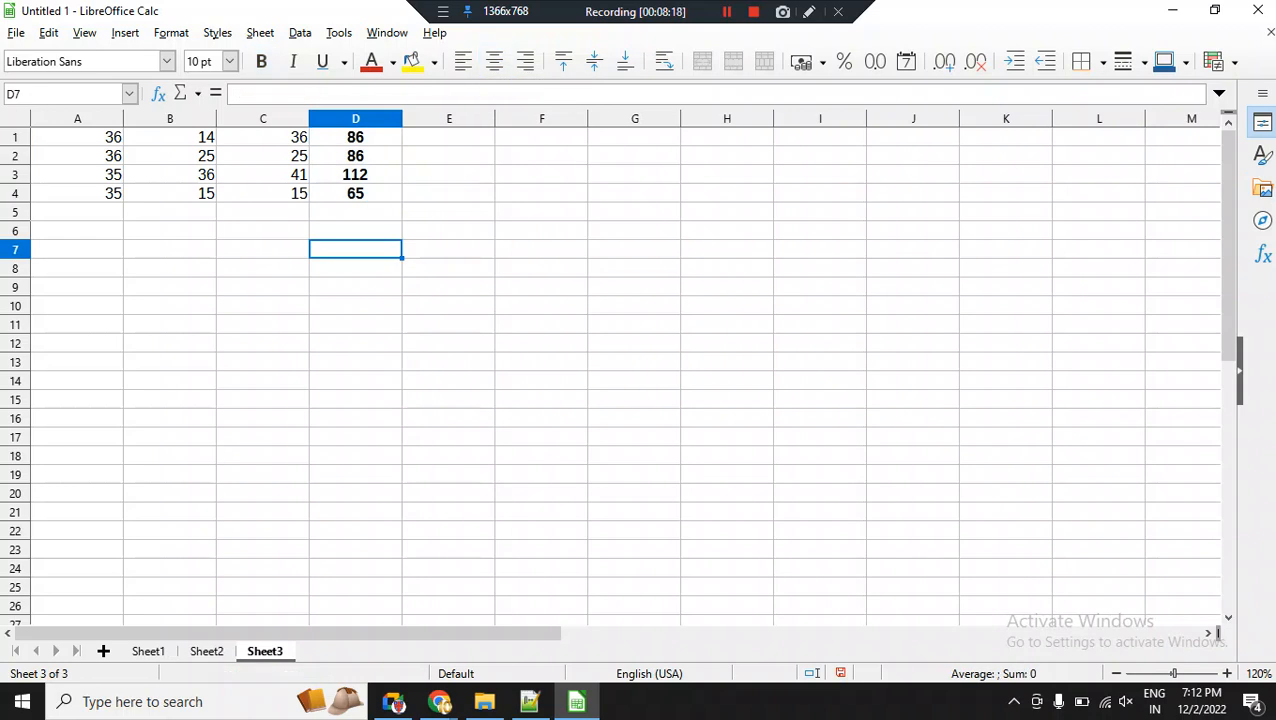
right_click(353, 118)
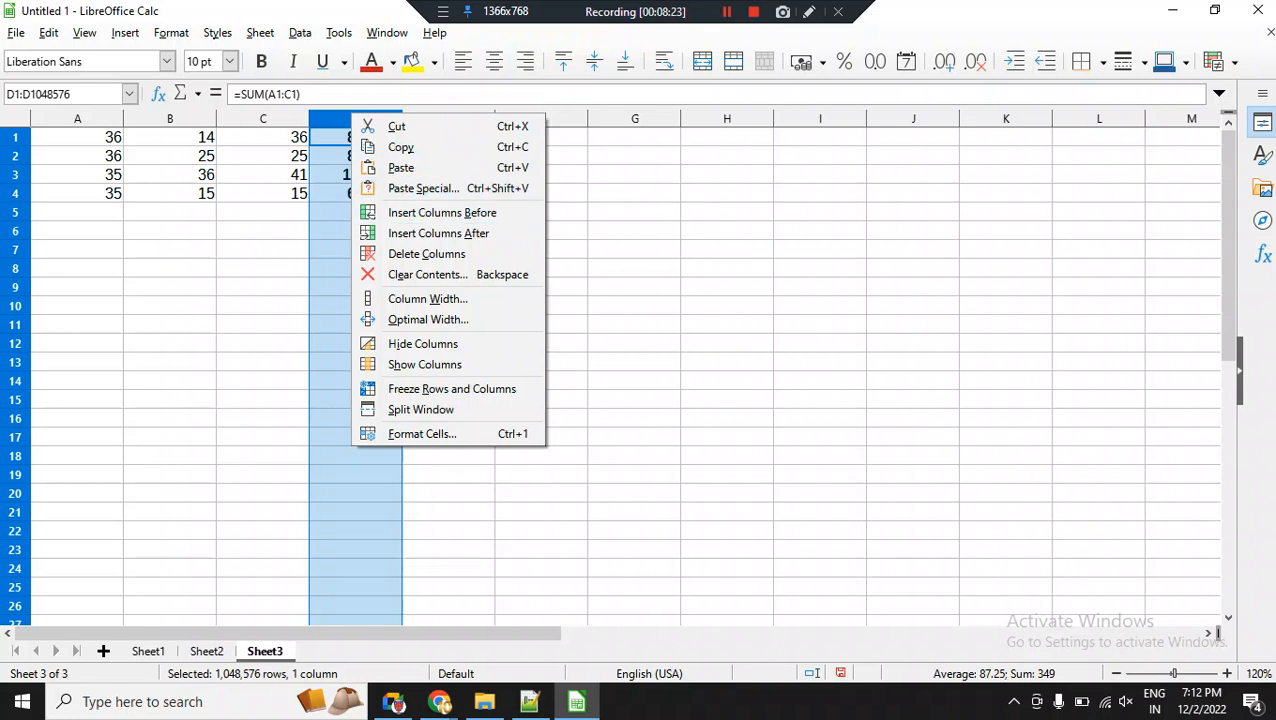
key("Escape")
left_click(355, 138)
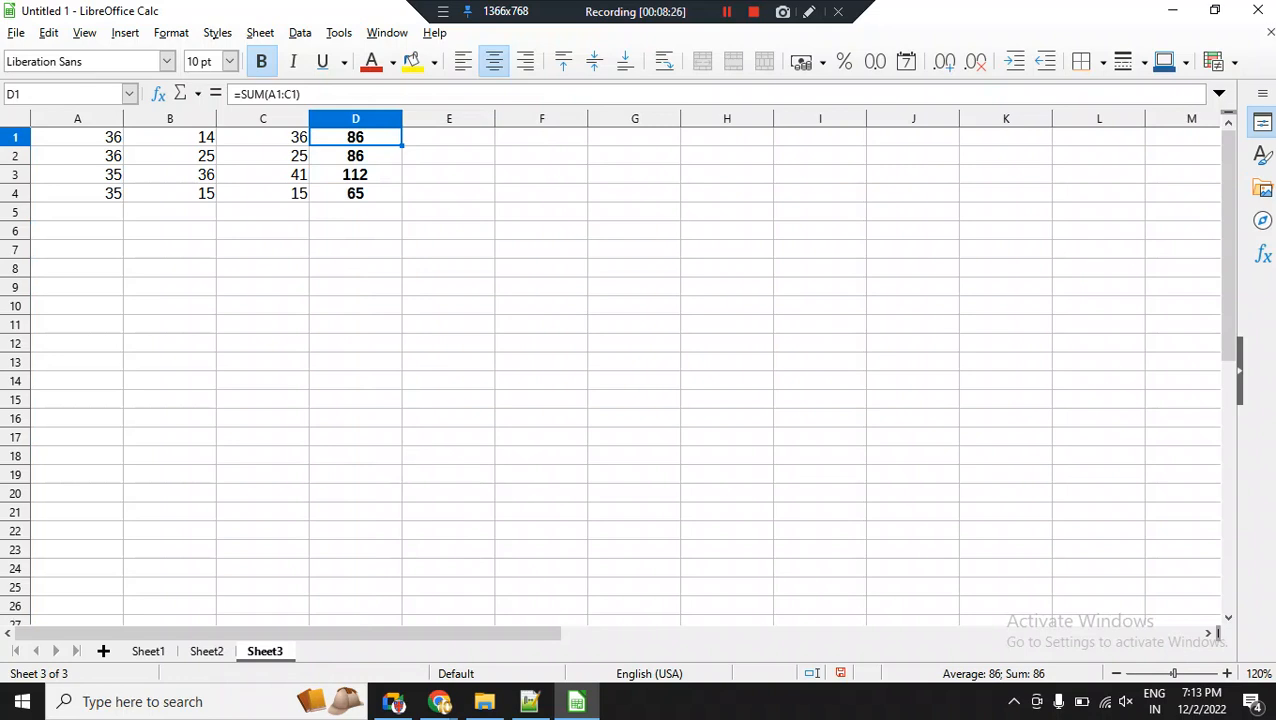
Insert a new column before column C.
left_click(263, 118)
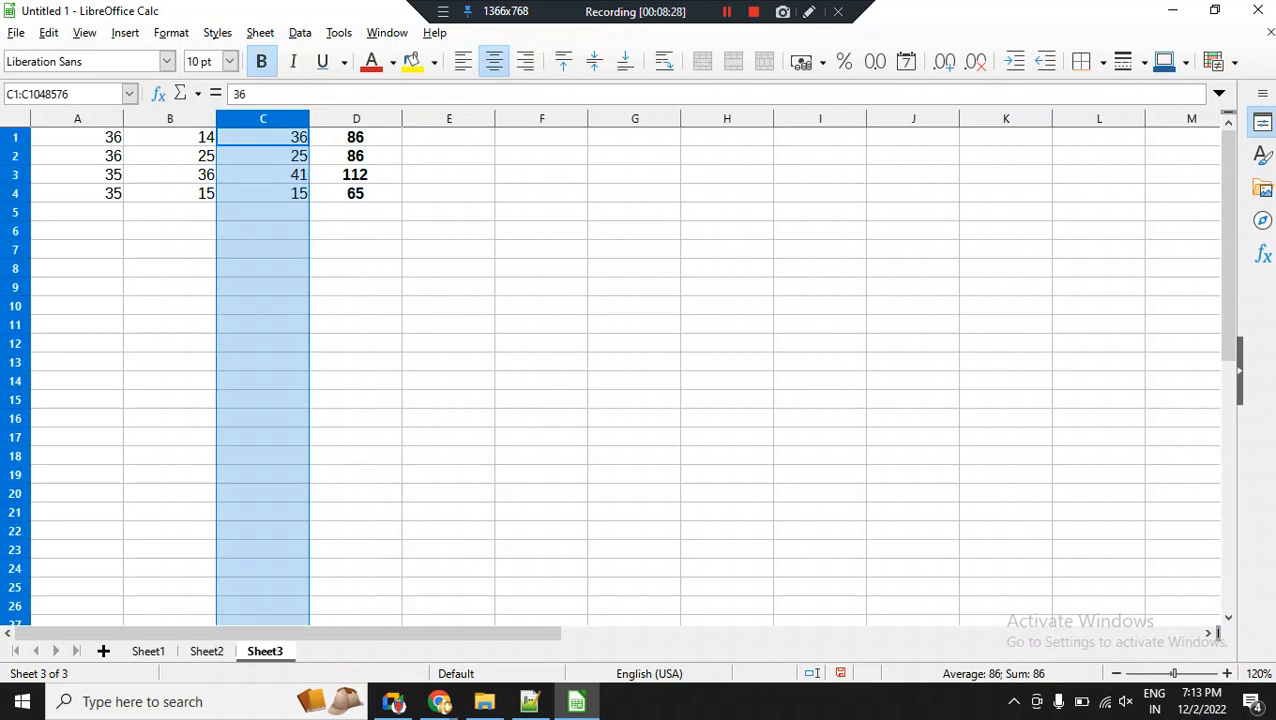
right_click(272, 118)
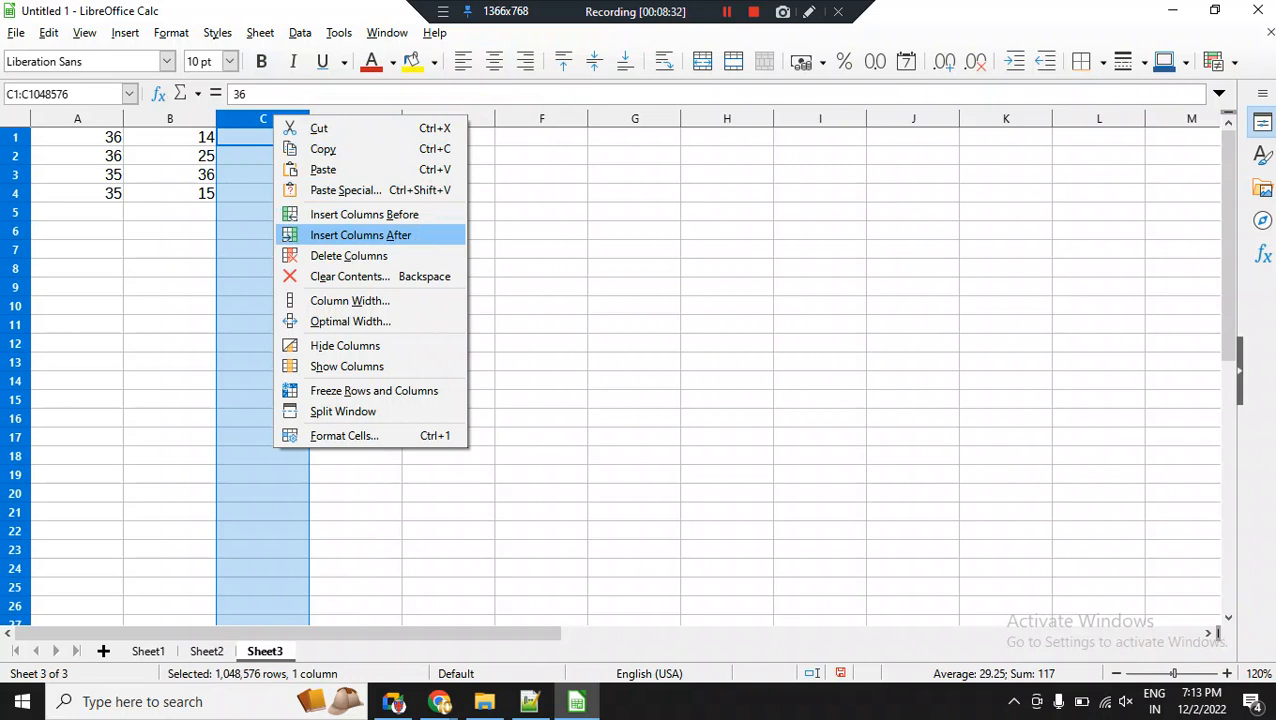
left_click(364, 214)
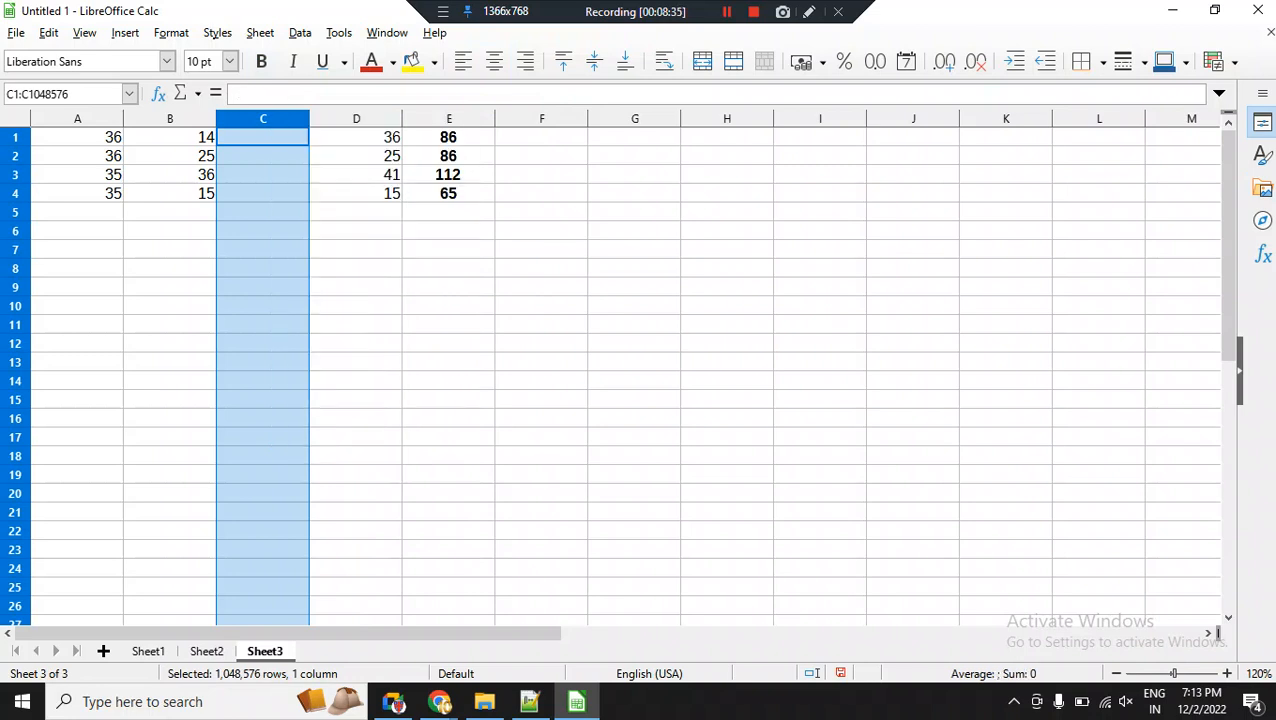
Enter the values 56, 35, 24 and 48 in cells C1 to C4 of the inserted column.
left_click(263, 137)
type("56")
key("Return")
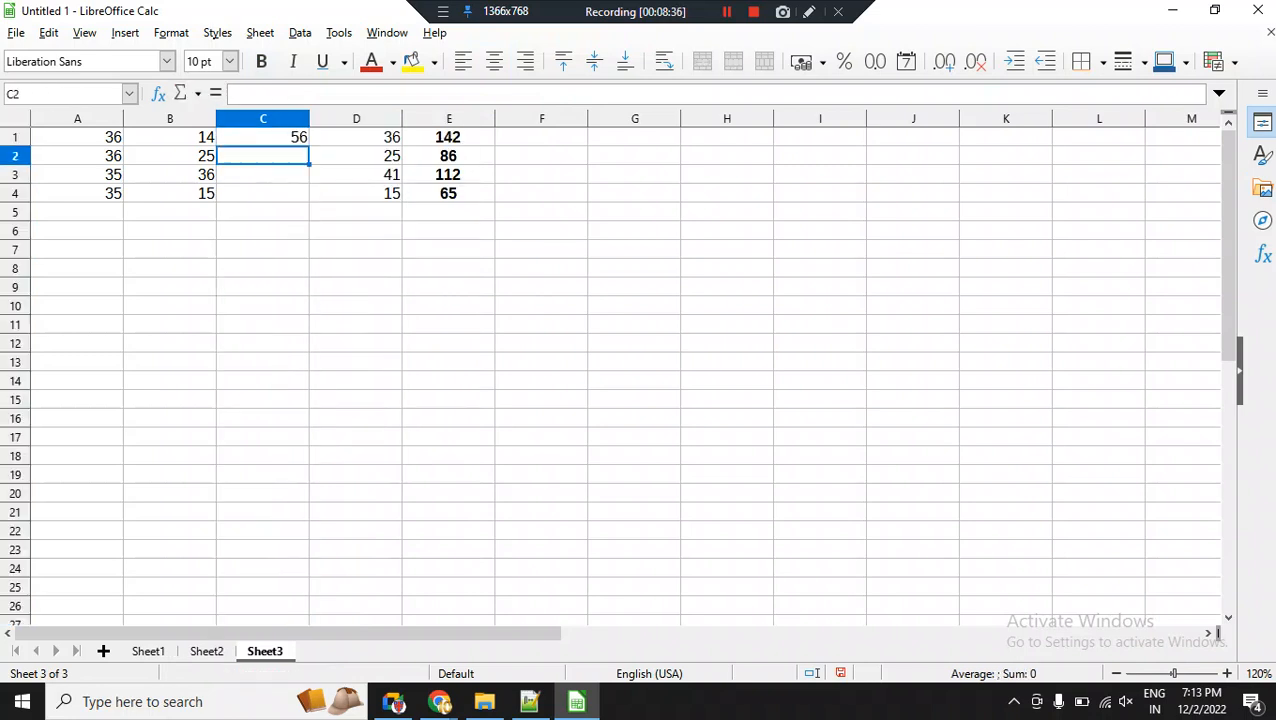
type("35")
key("Return")
type("24")
key("Return")
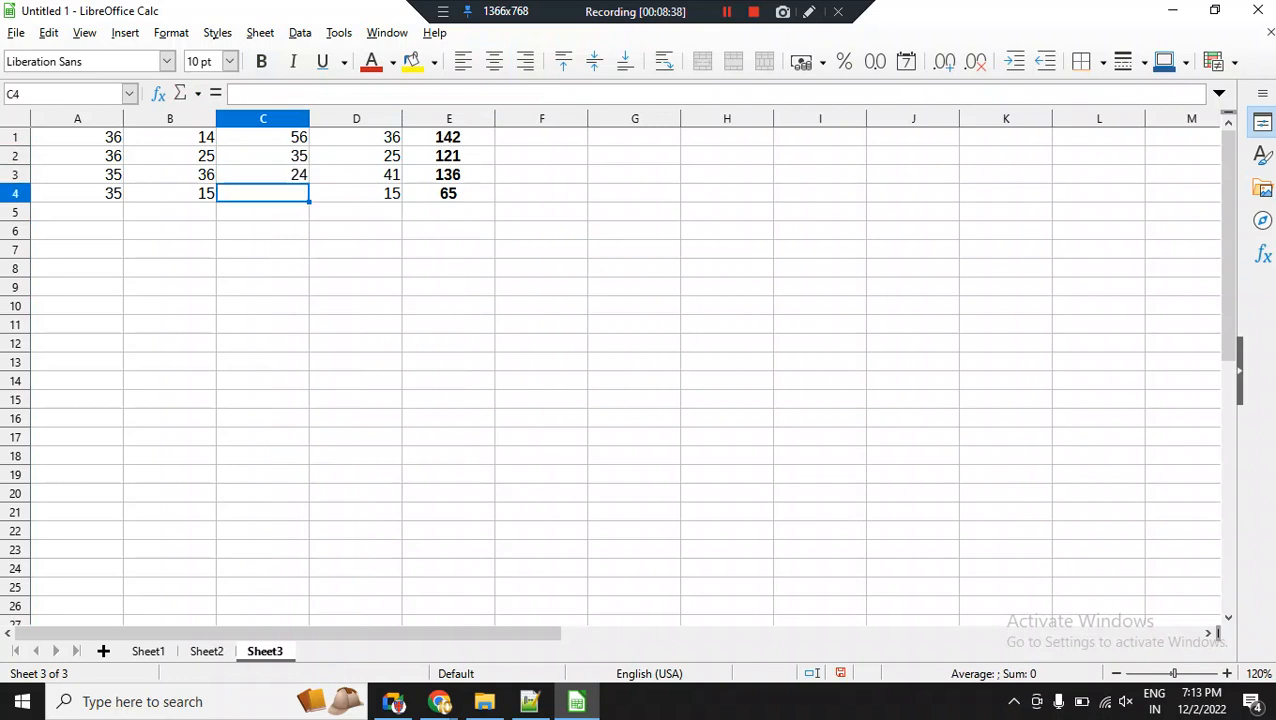
type("48")
key("Return")
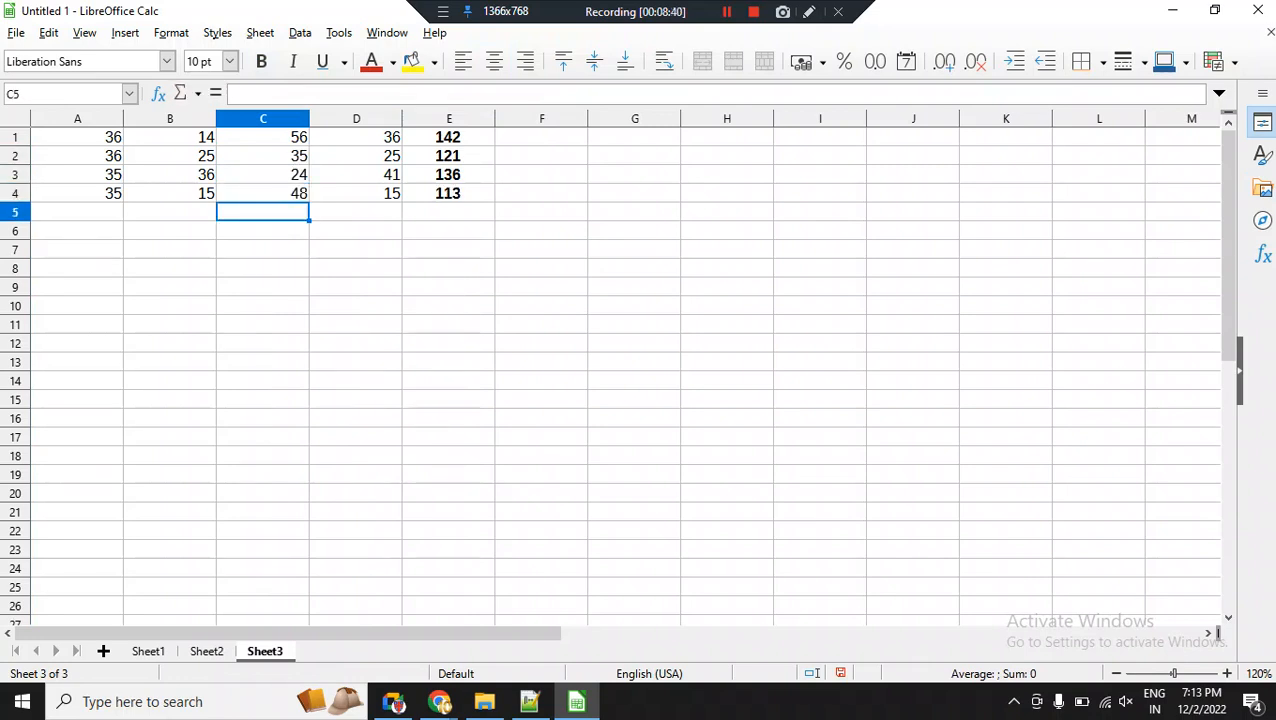
Check the row total's formula in E1 and enter the formula =SUM(A1:A4) in cell A5.
left_click(449, 138)
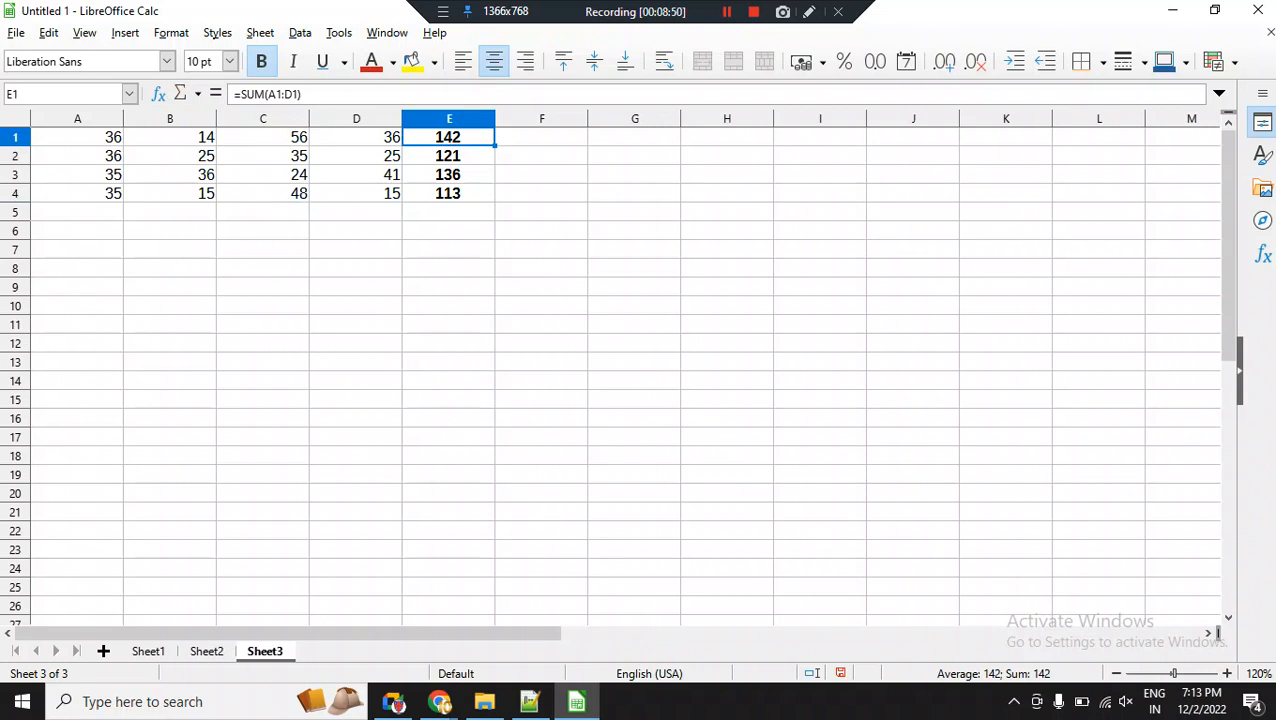
key("ctrl+Left")
key("ctrl+Down")
key("Down")
type("=")
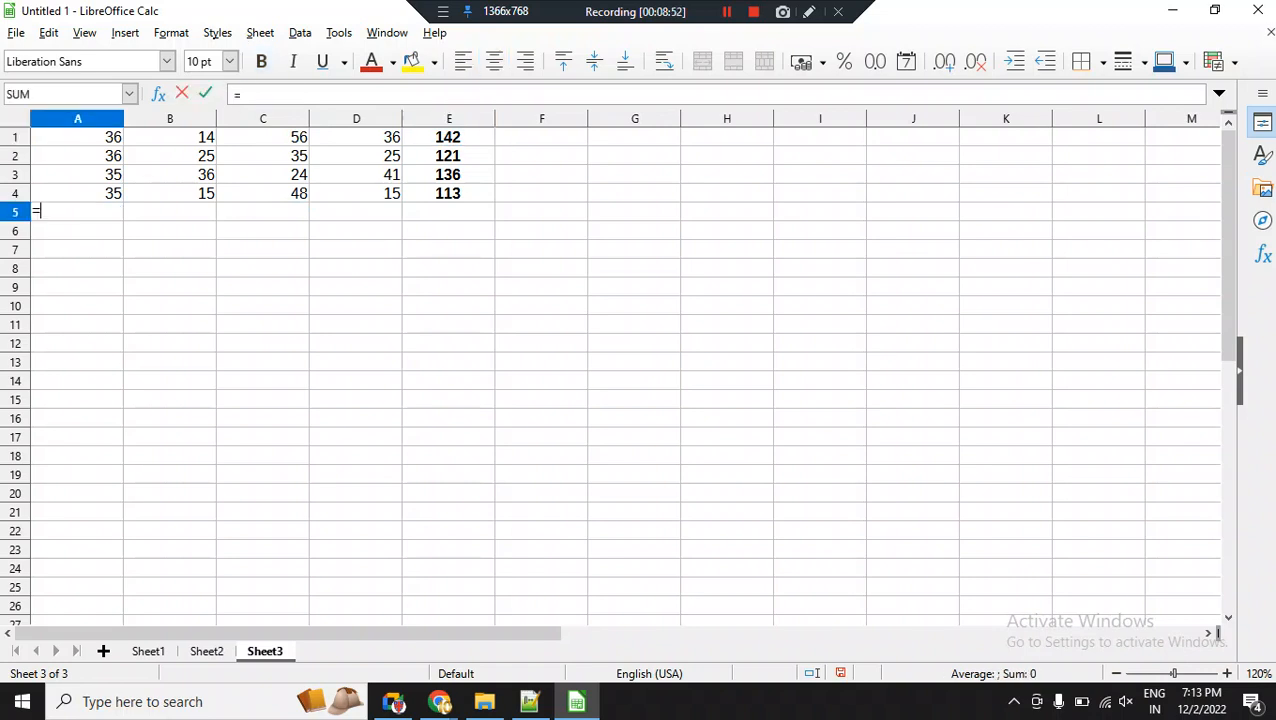
type("SUM")
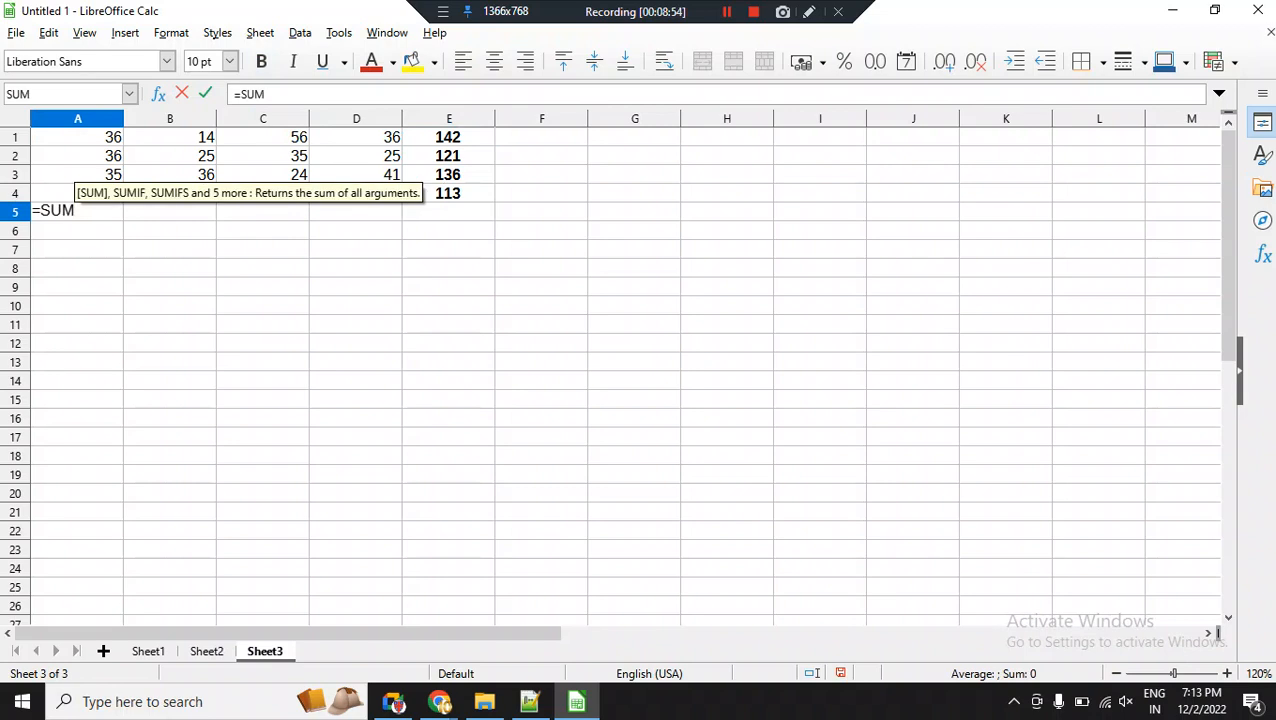
type("(")
key("ctrl+Up")
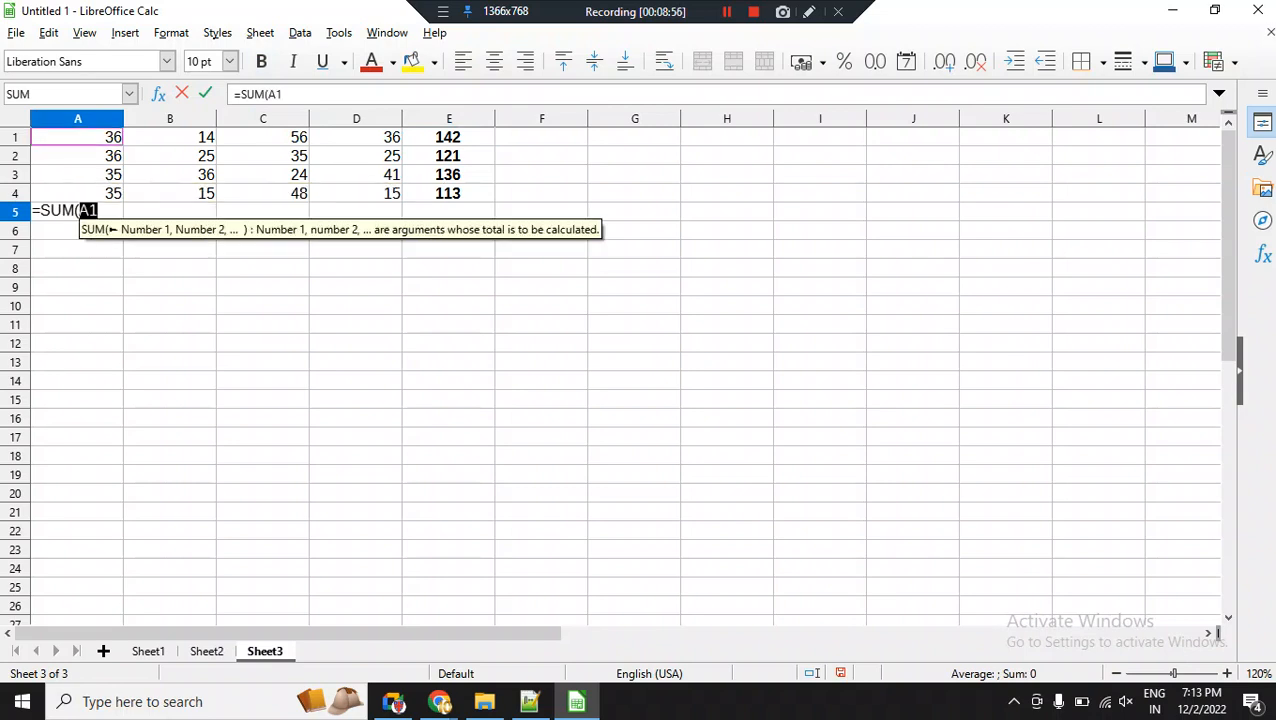
key("shift+Down")
key("shift+Down")
key("shift+Down")
type(")")
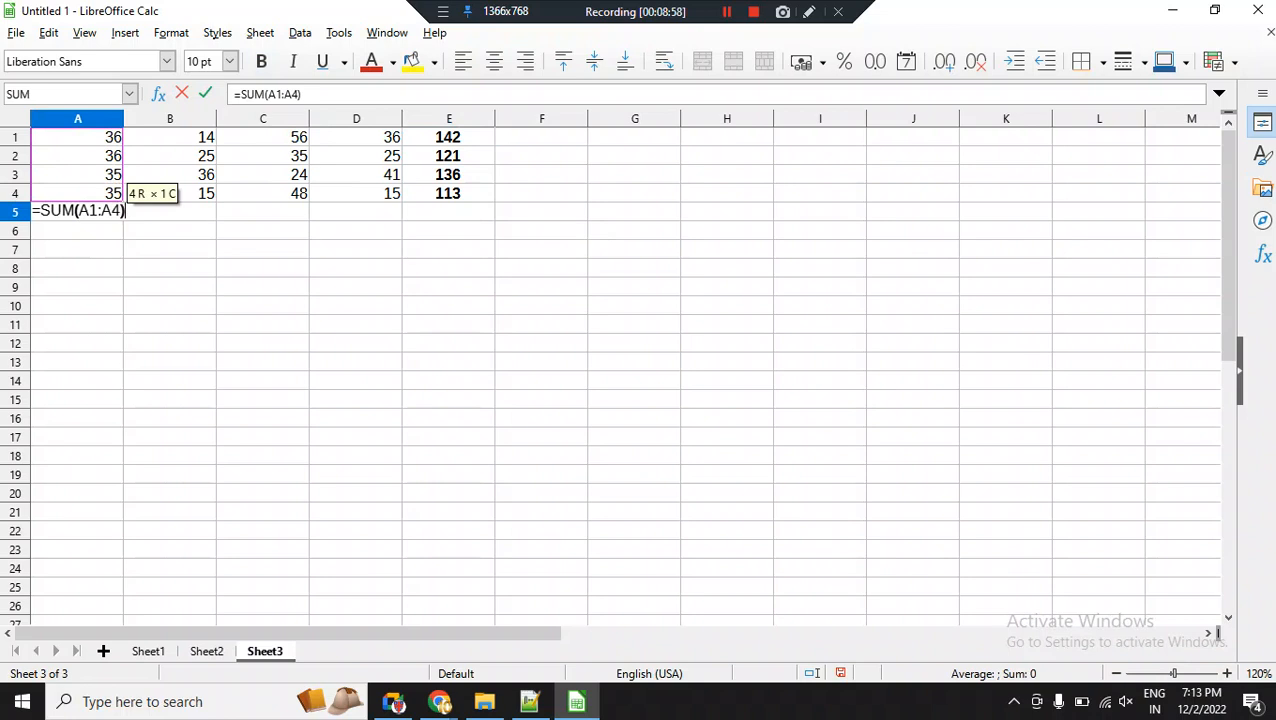
key("Return")
Fill the A5 formula across to D5 and make the totals in A5:D5 centred and bold.
left_click(77, 212)
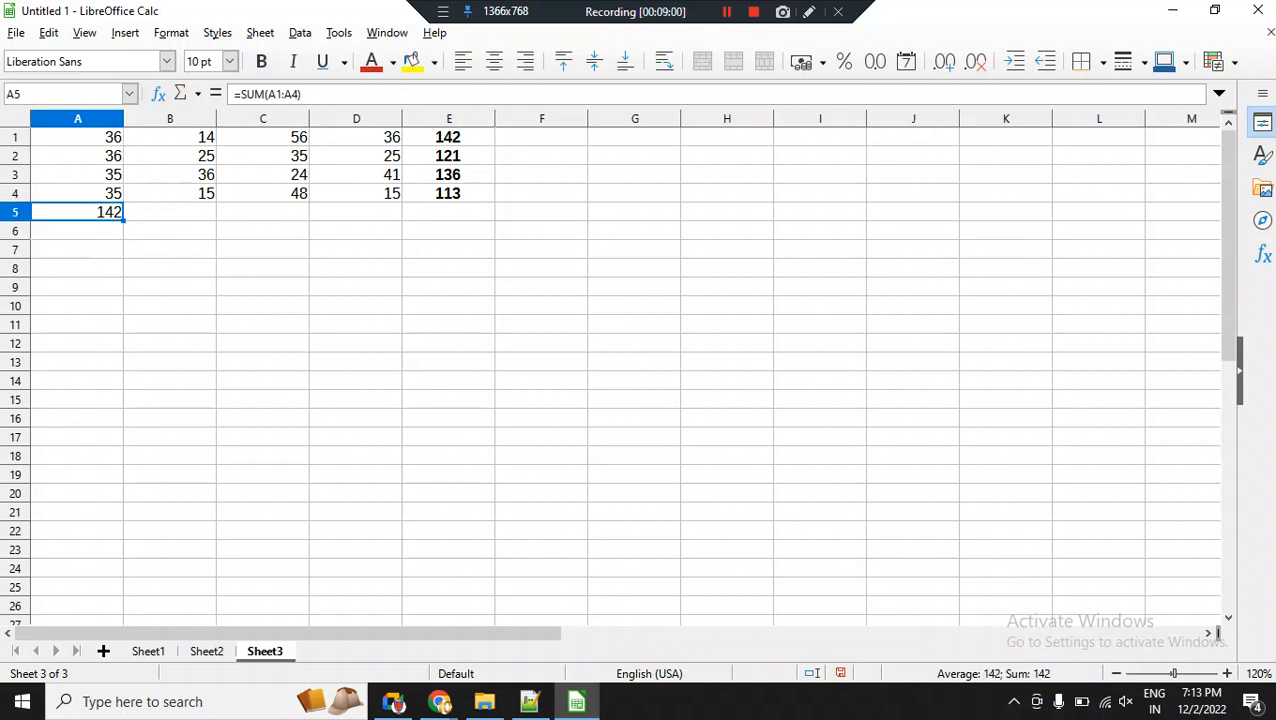
left_click_drag(123, 221, 356, 214)
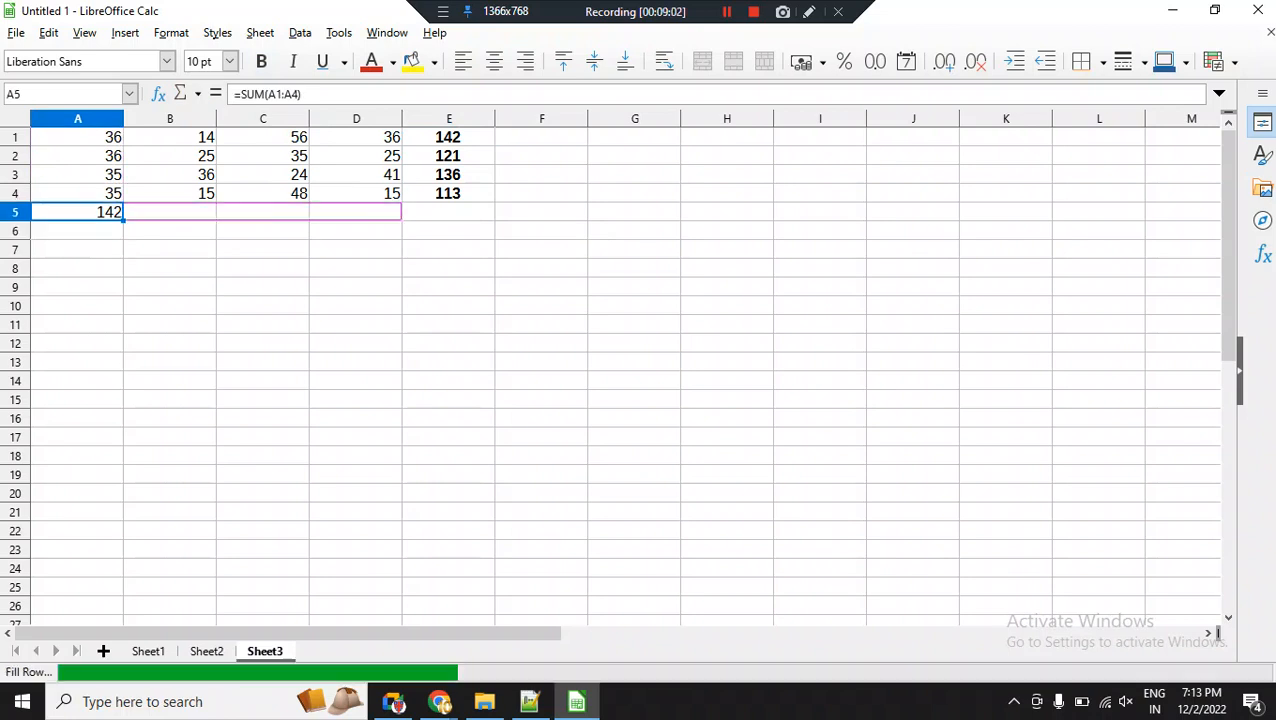
left_click(494, 61)
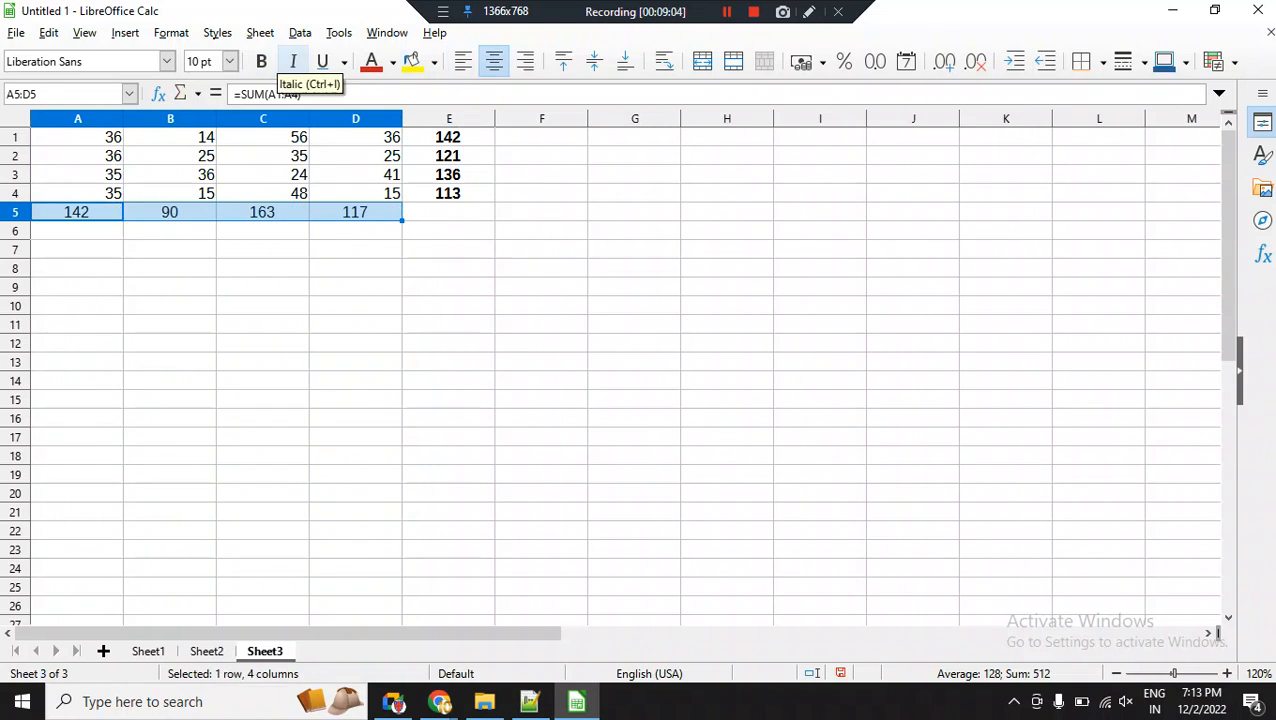
left_click(261, 62)
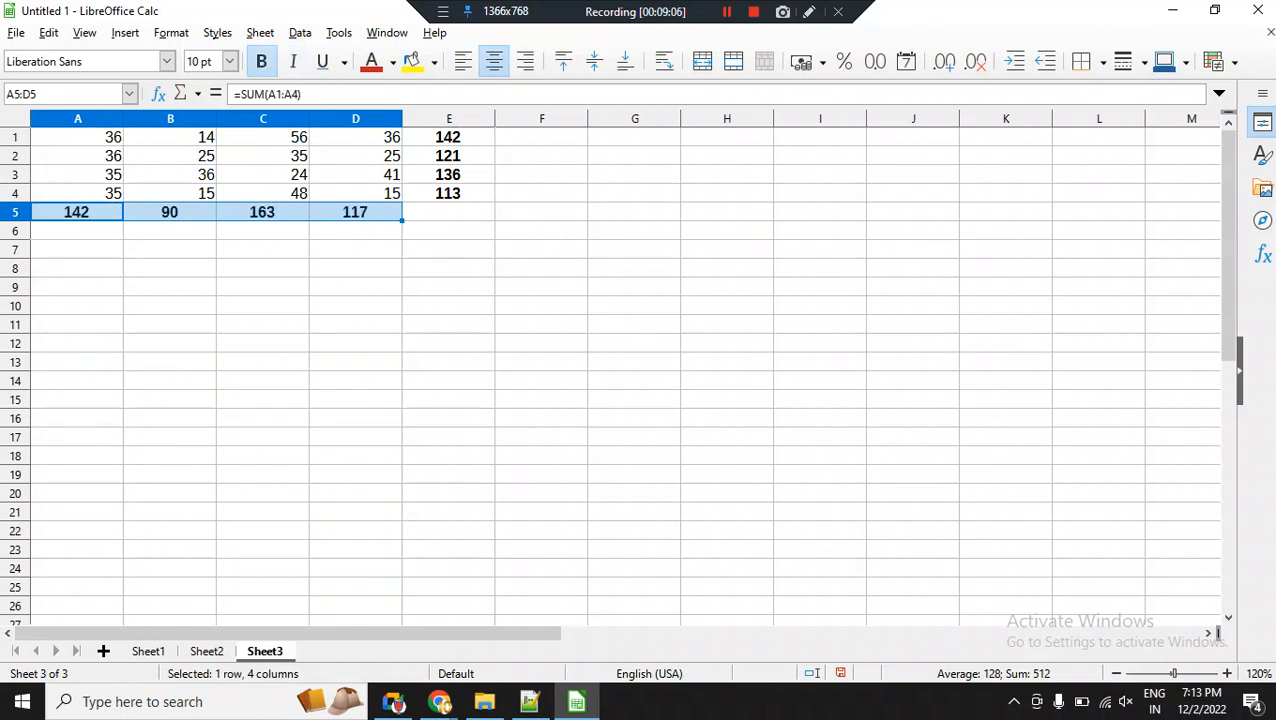
left_click(18, 174)
right_click(18, 174)
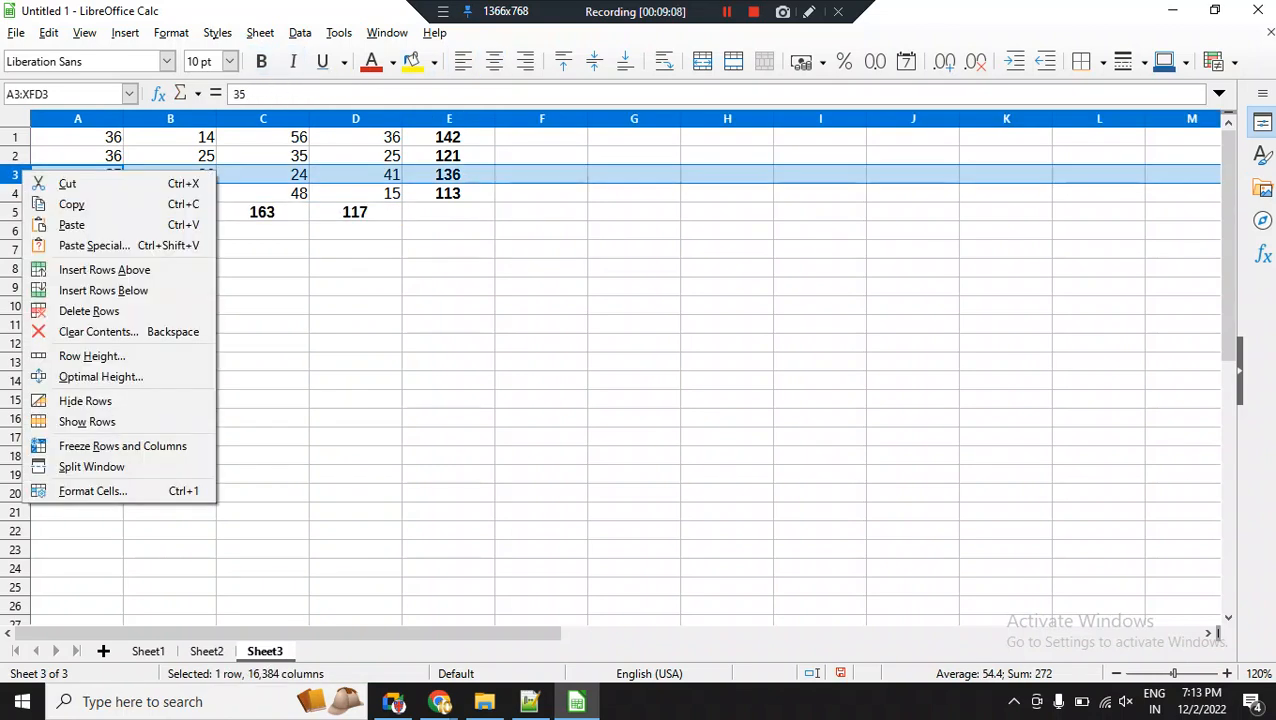
key("Escape")
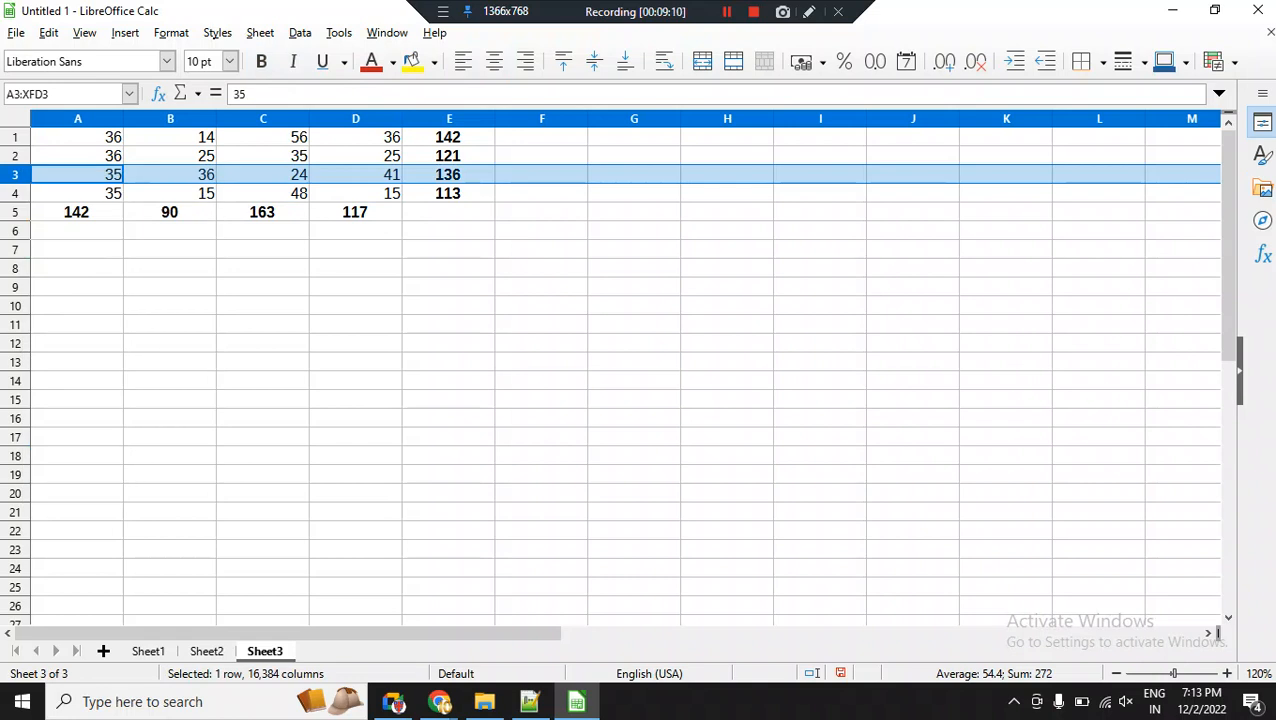
left_click(77, 212)
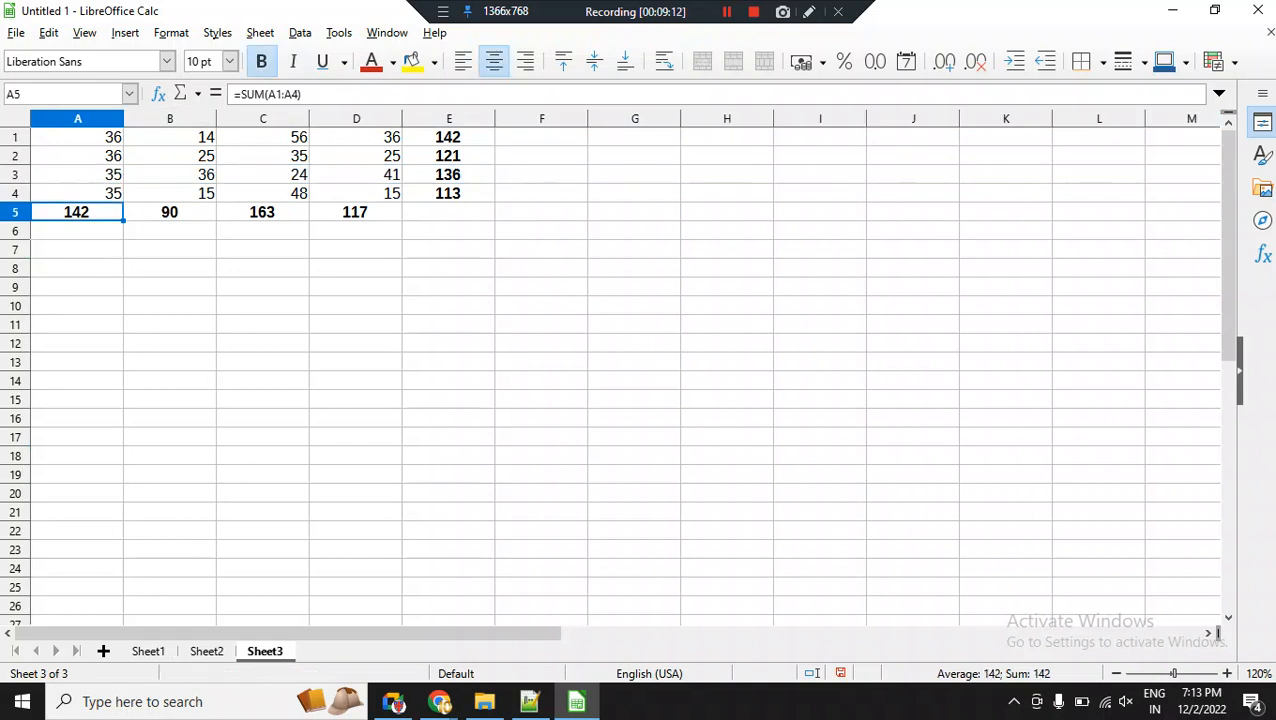
Insert a new row below row 4, above the column totals.
left_click(15, 193)
right_click(17, 194)
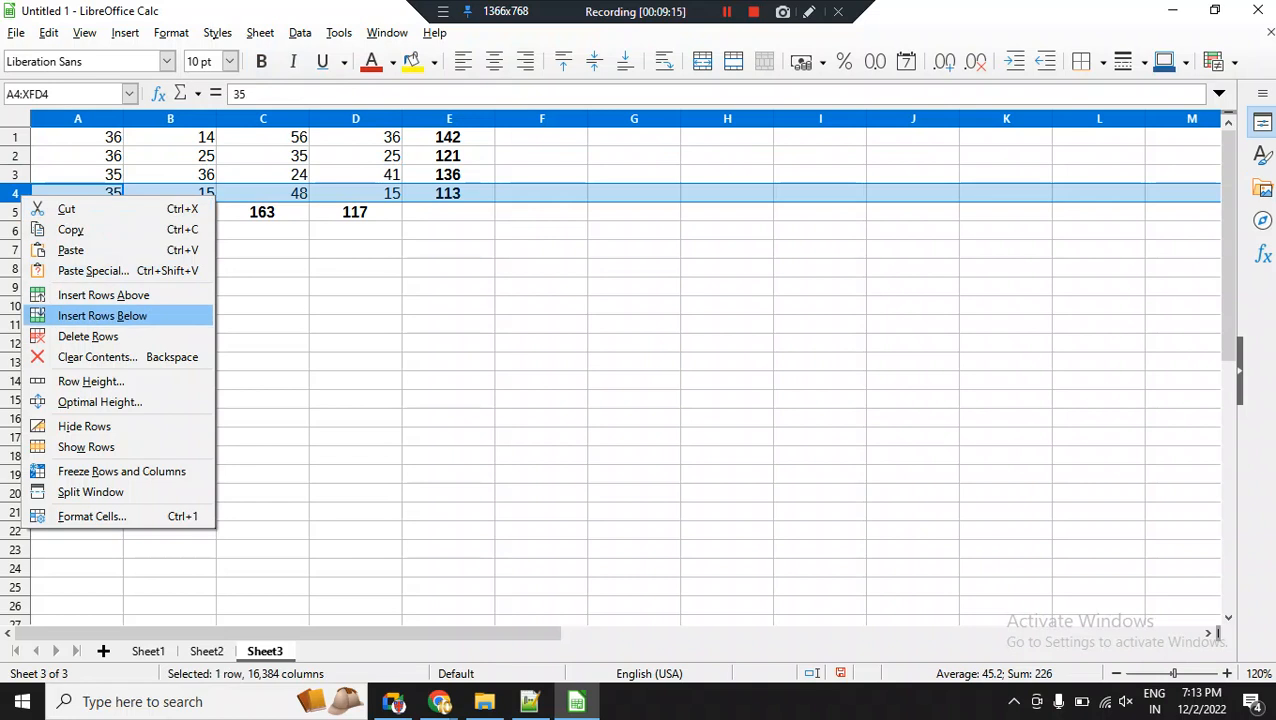
left_click(102, 315)
Enter the values 36, 35, 36 and 36 in cells A5 to D5 of the inserted row.
left_click(77, 212)
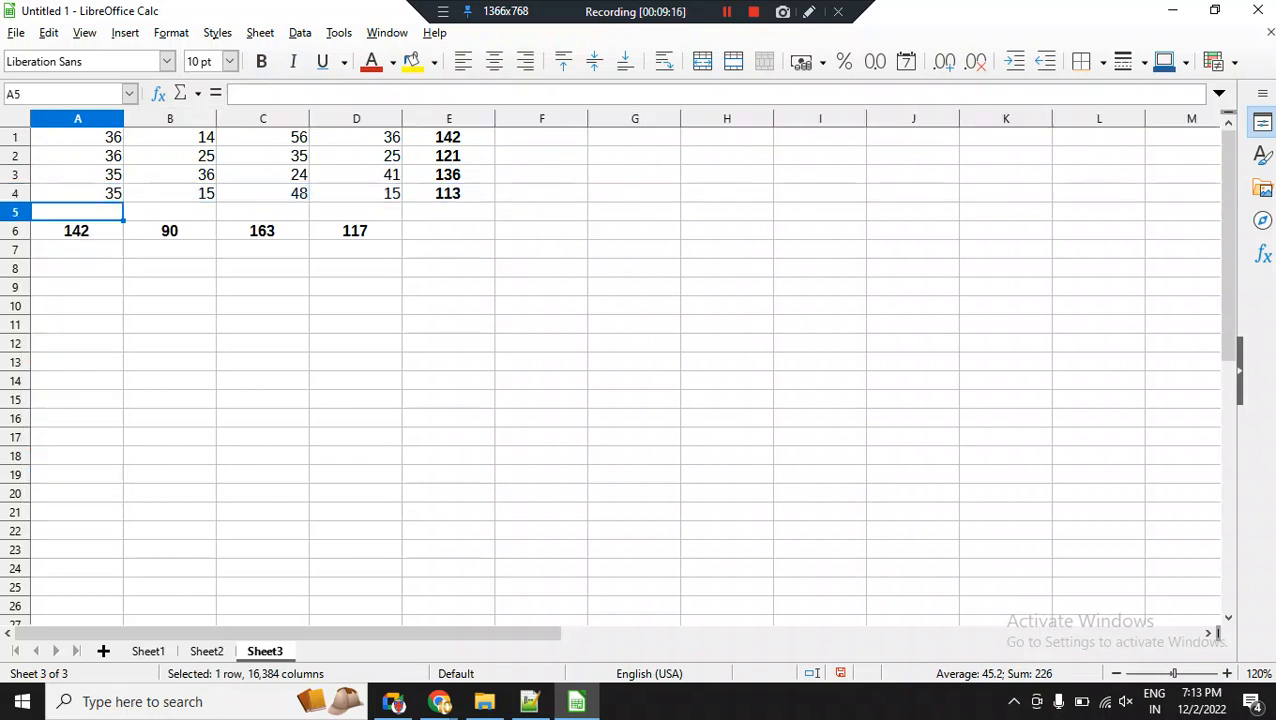
type("36")
key("Return")
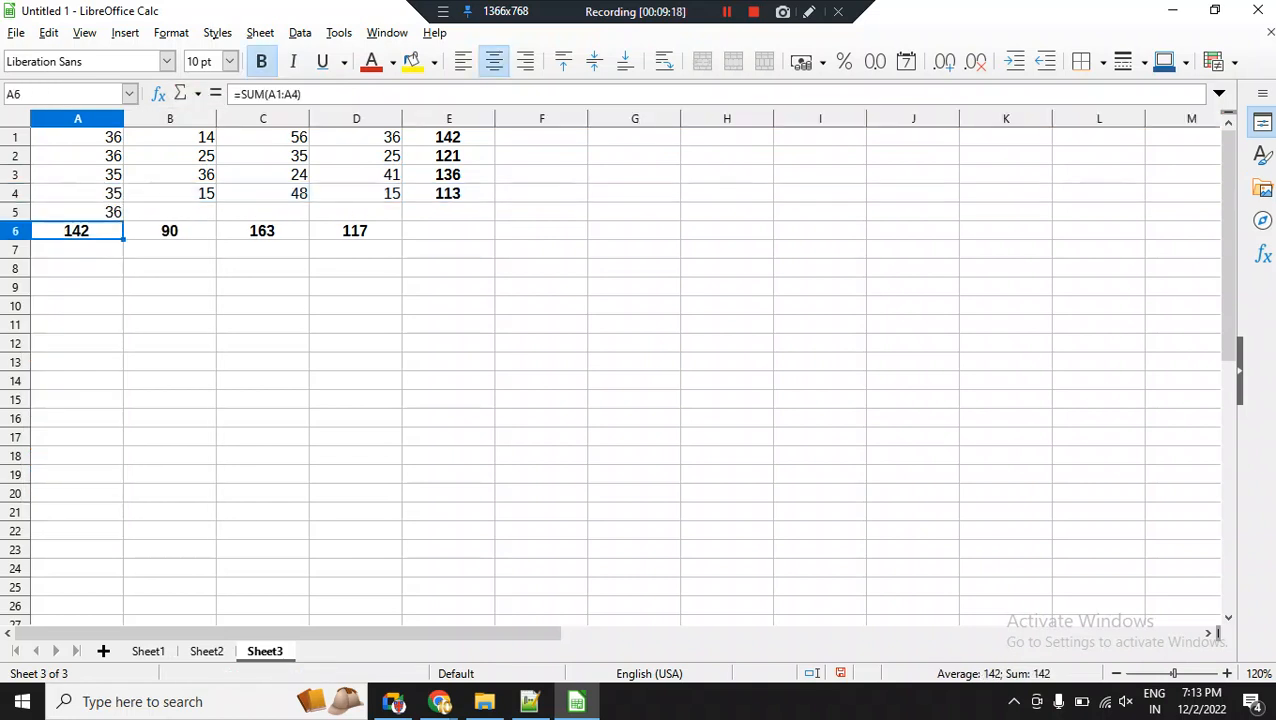
key("Up")
key("Right")
type("35")
key("Return")
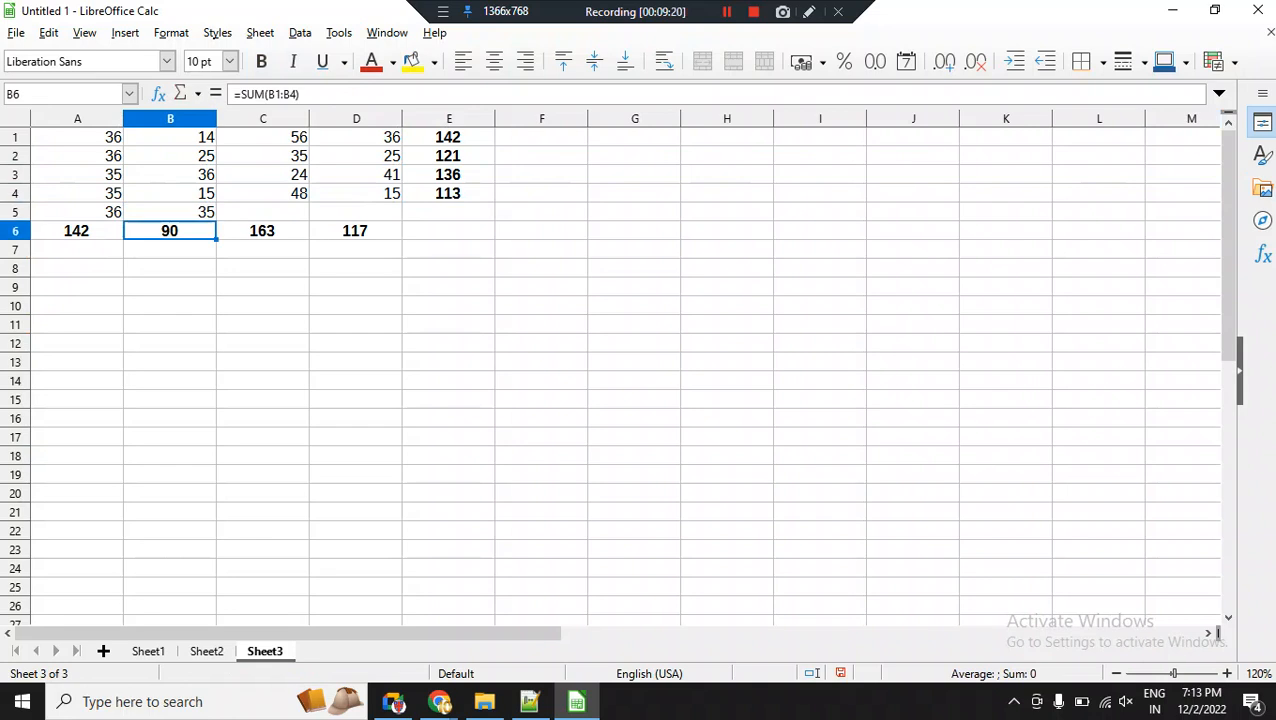
key("Up")
key("Right")
type("36")
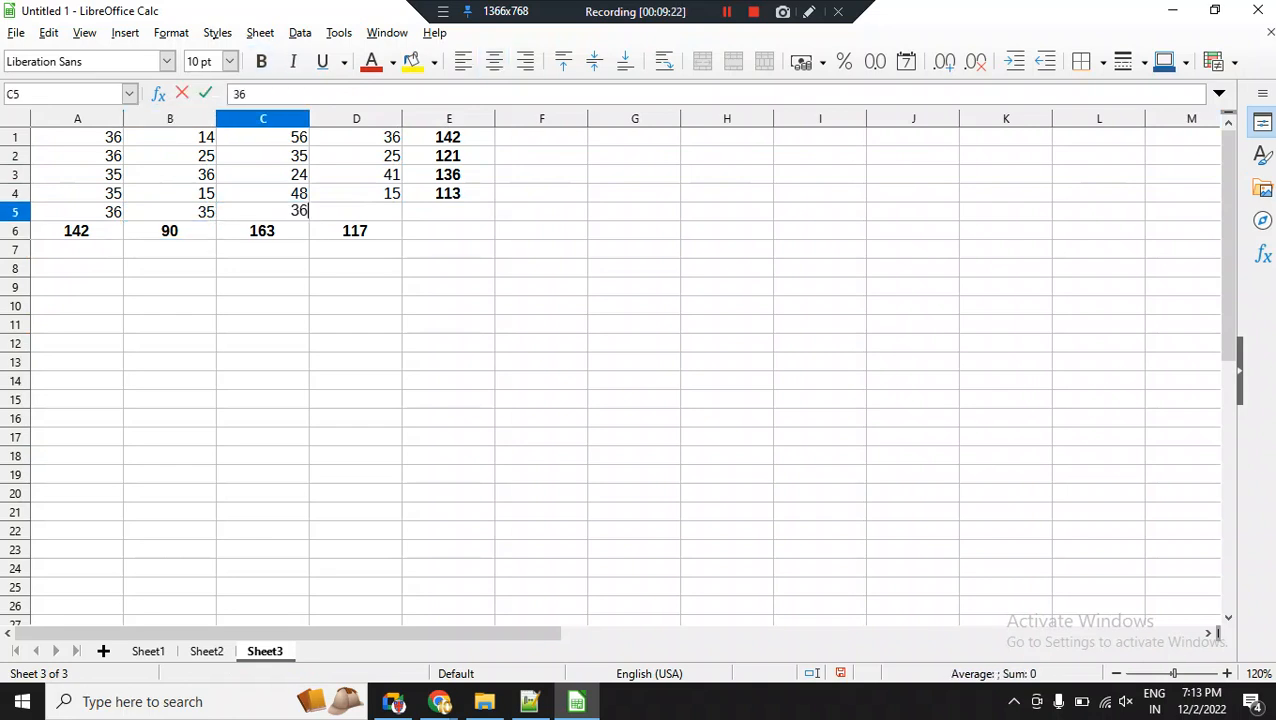
key("Return")
key("Up")
key("Right")
type("36")
key("Return")
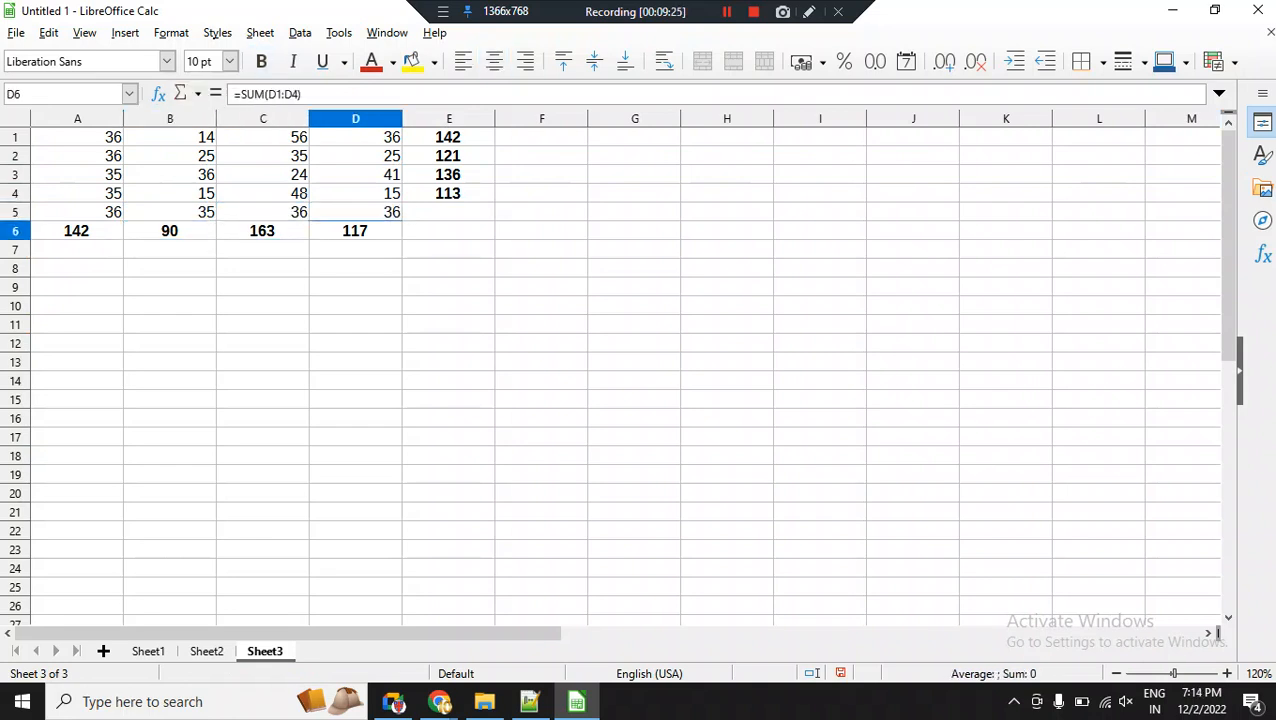
Change the formula in A6 to =SUM(A1:A5) and fill it across to D6.
key("Home")
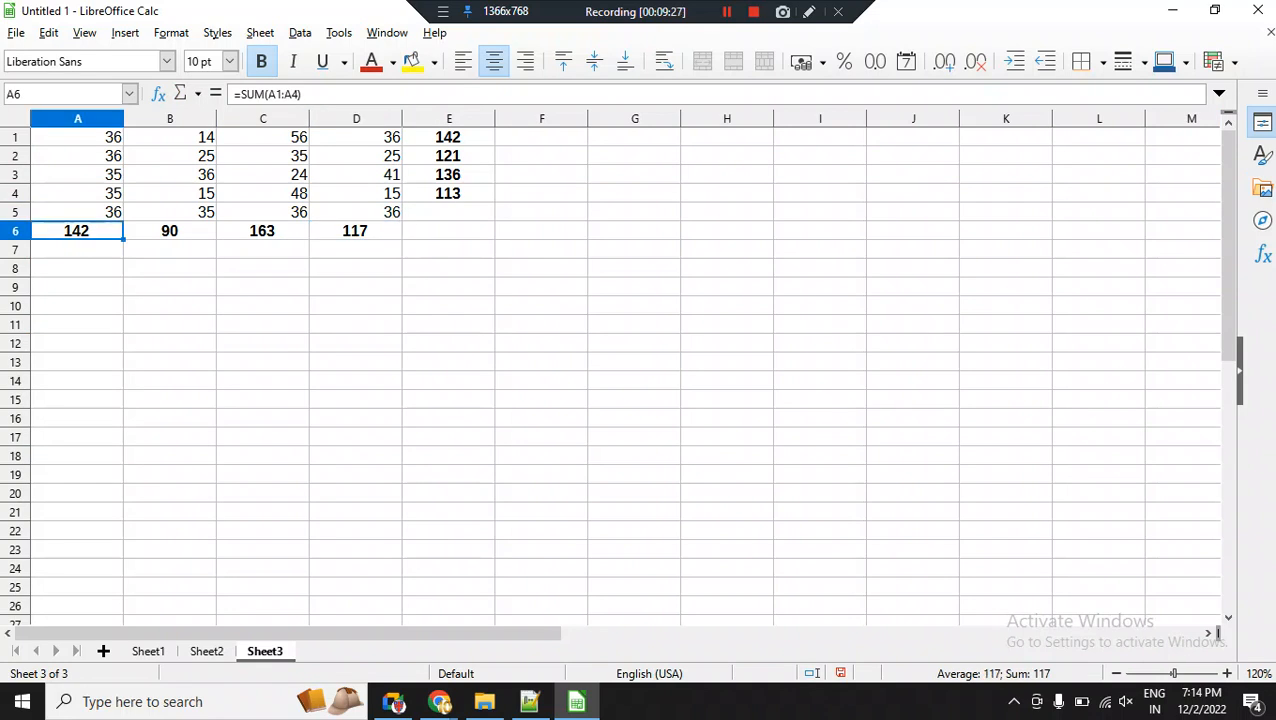
left_click(300, 95)
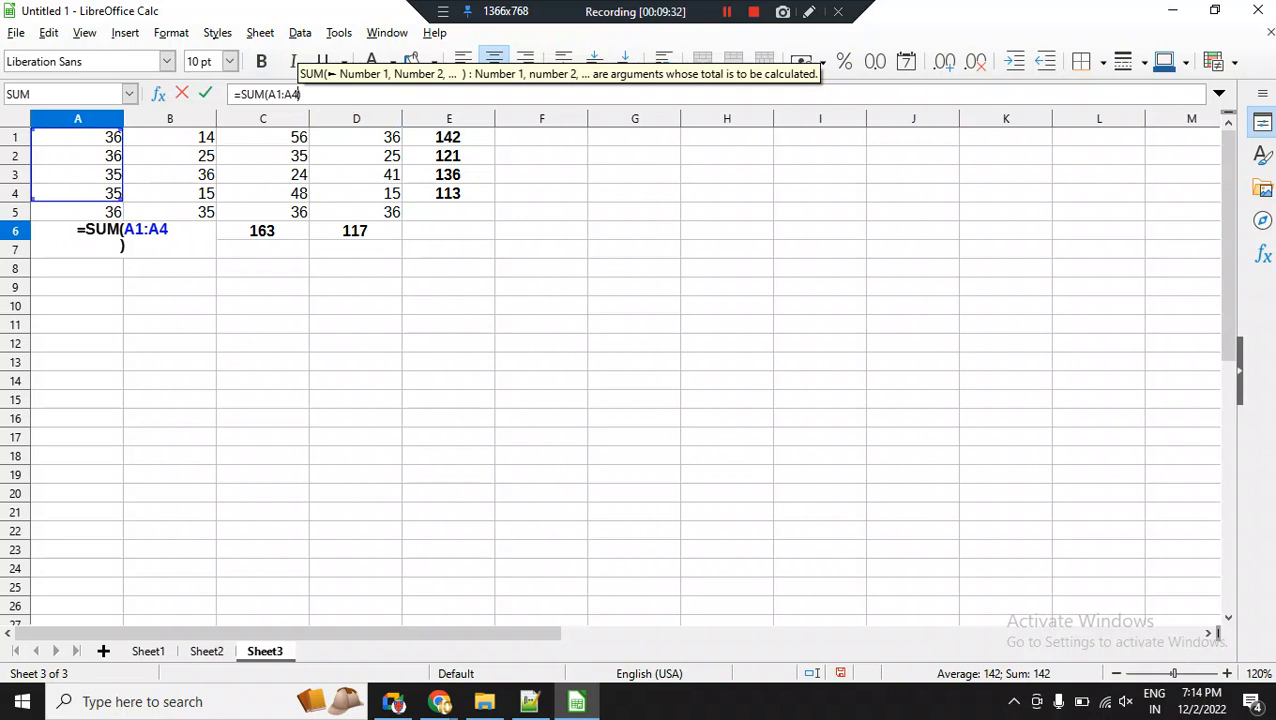
key("BackSpace")
type("5")
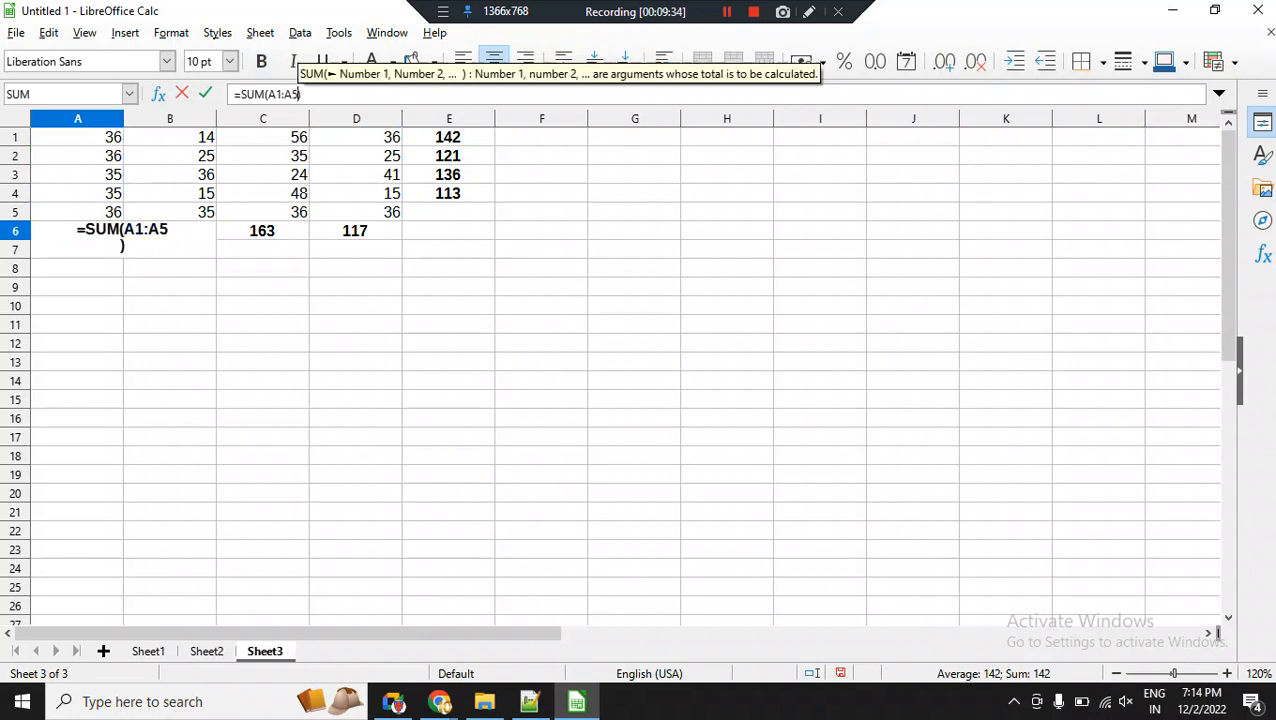
key("Return")
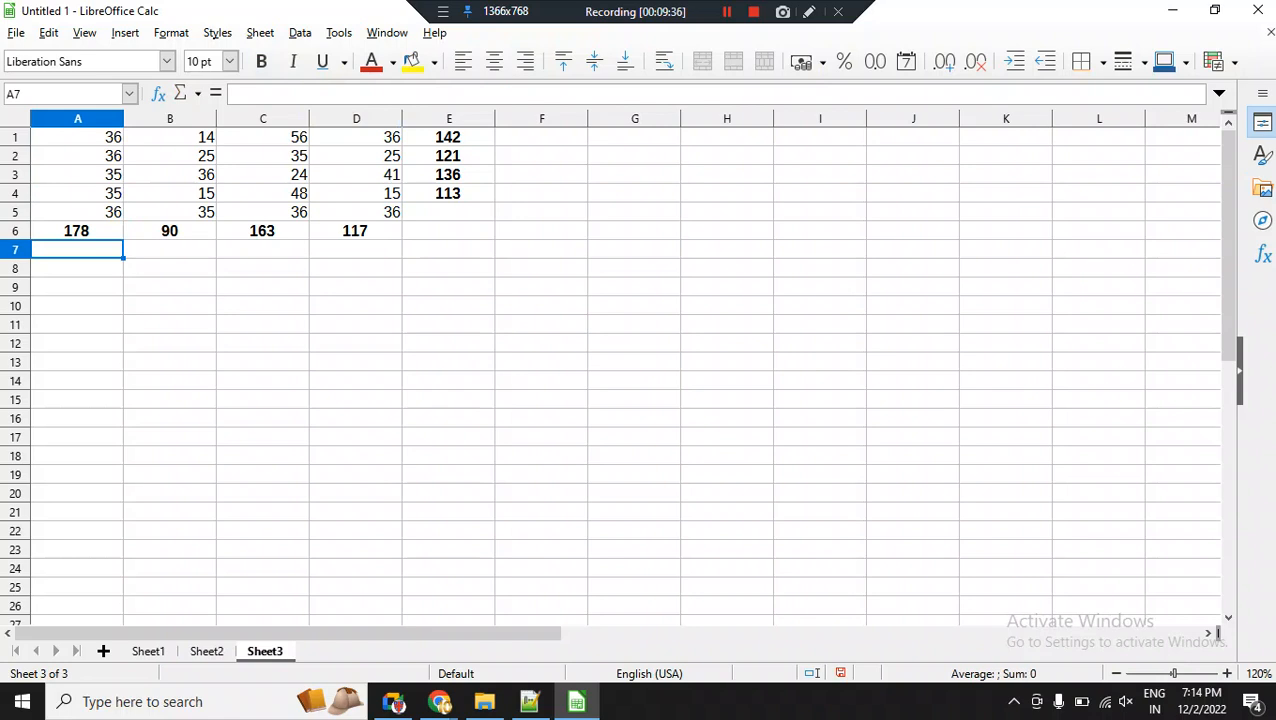
left_click(77, 231)
left_click_drag(124, 240, 380, 235)
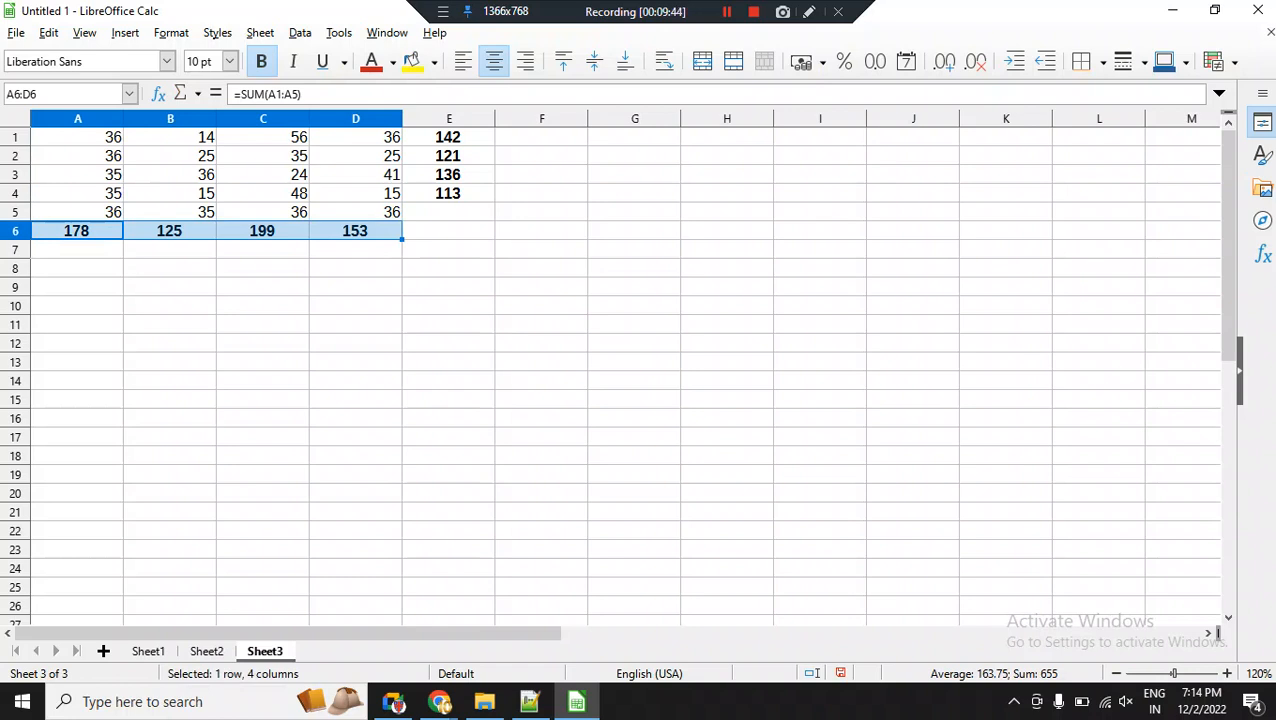
Insert a blank row above row 4 and view the formula of the column A total.
right_click(16, 192)
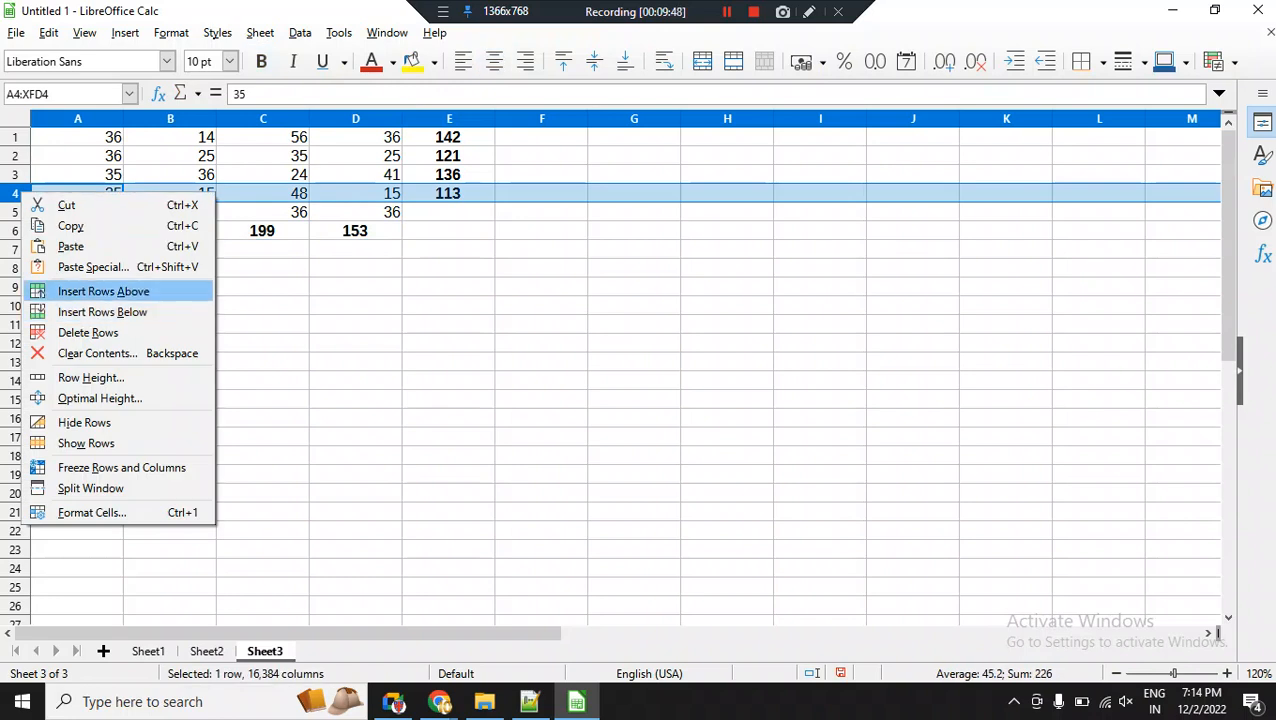
left_click(103, 291)
left_click(77, 193)
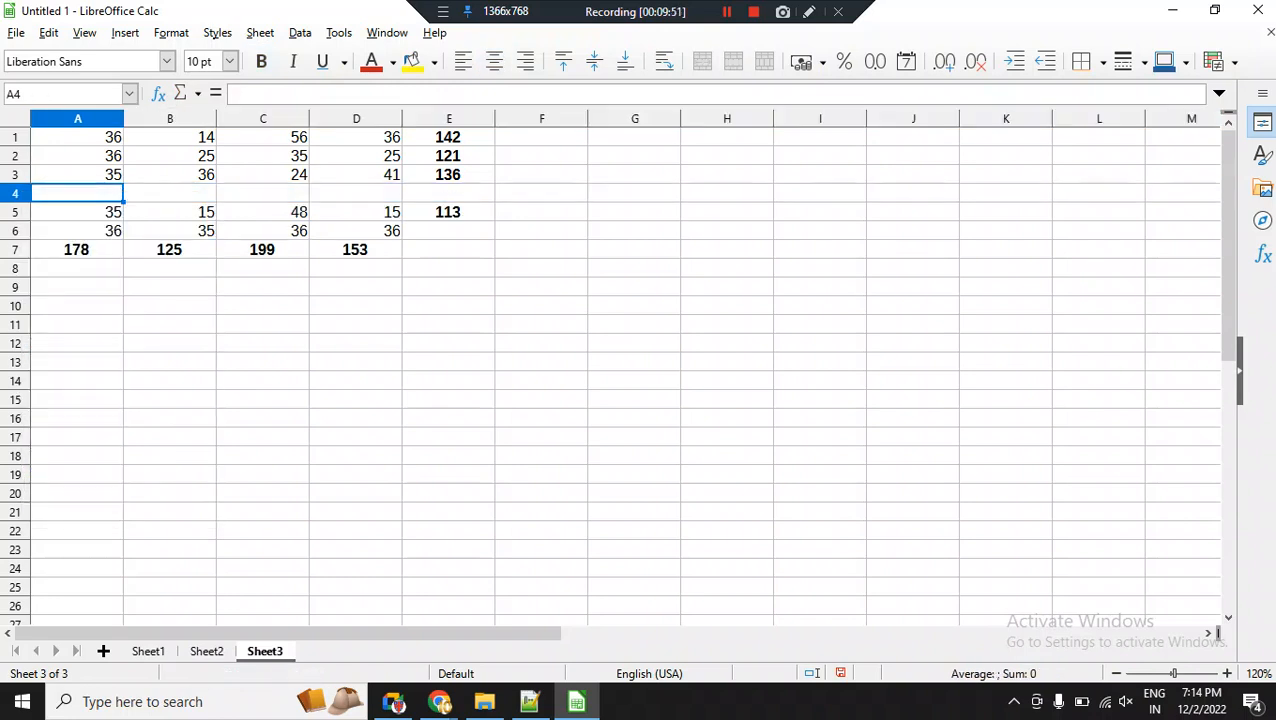
left_click(77, 250)
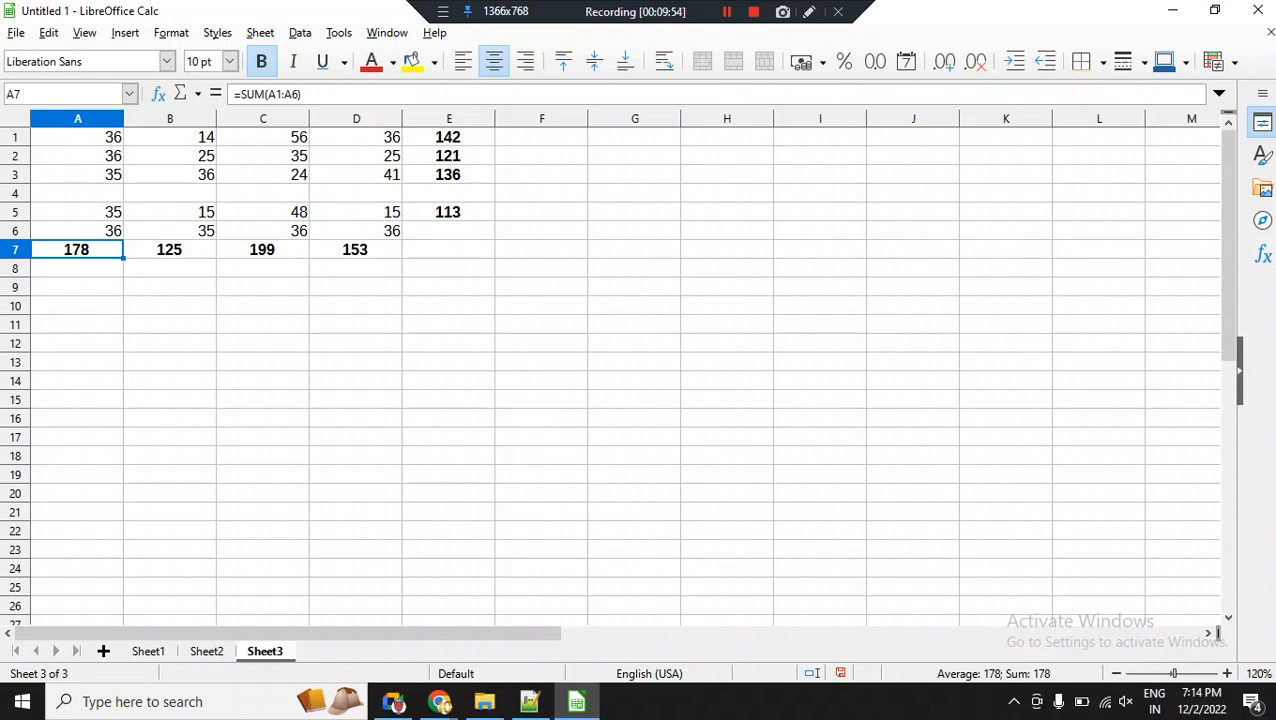
Undo and redo the row insertion above row 4 to compare the column A total's formula.
key("ctrl+z")
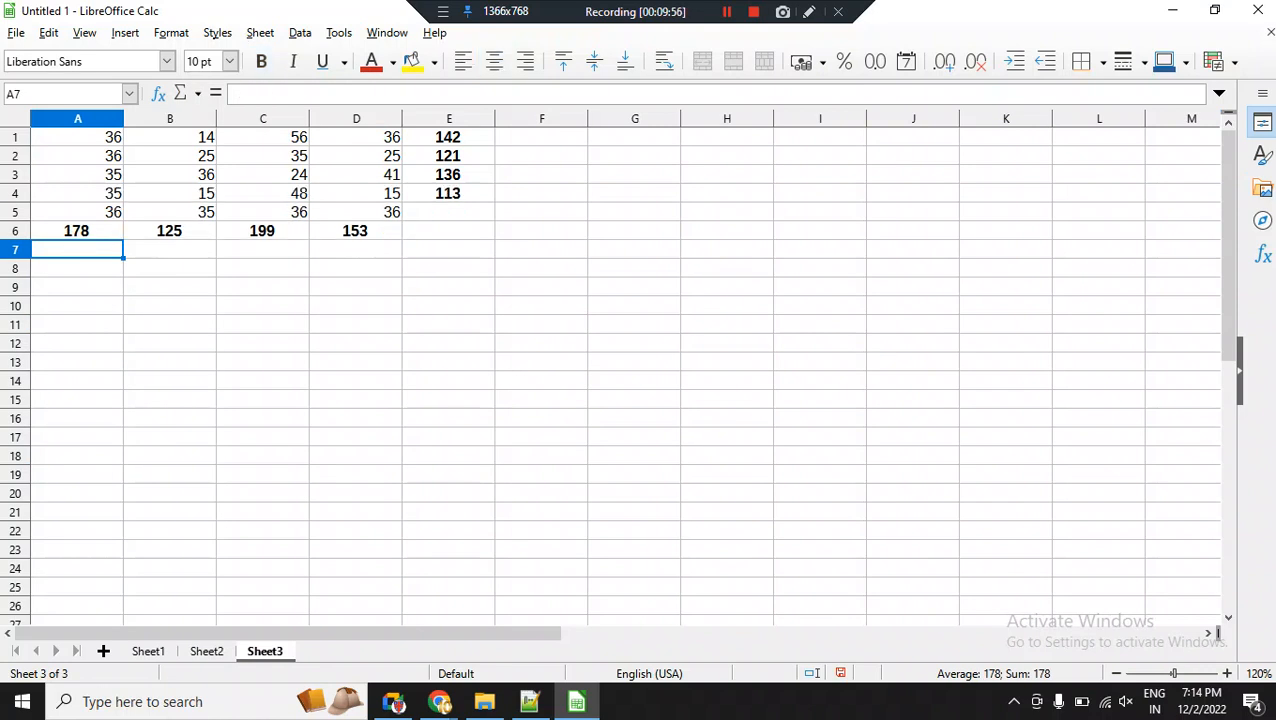
key("Up")
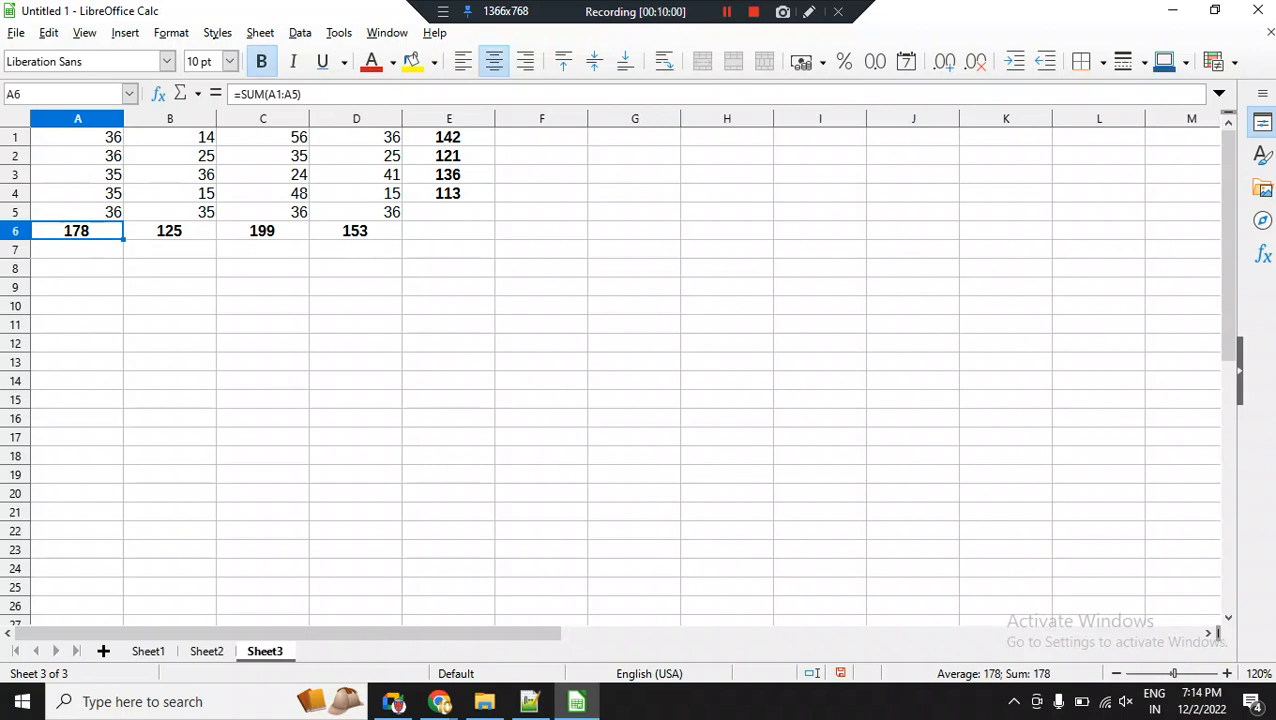
key("ctrl+y")
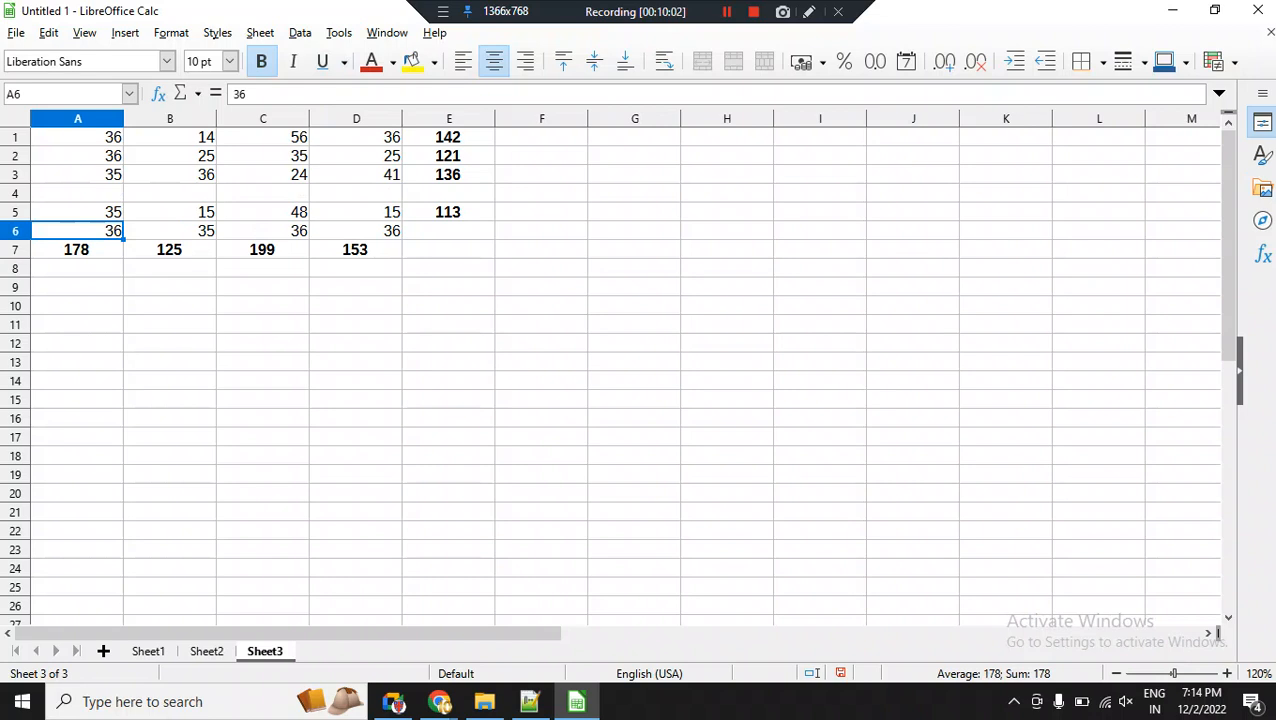
Check the column A total's formula, and enter 26 in A4 and 36 in B4 of the blank row.
left_click(15, 193)
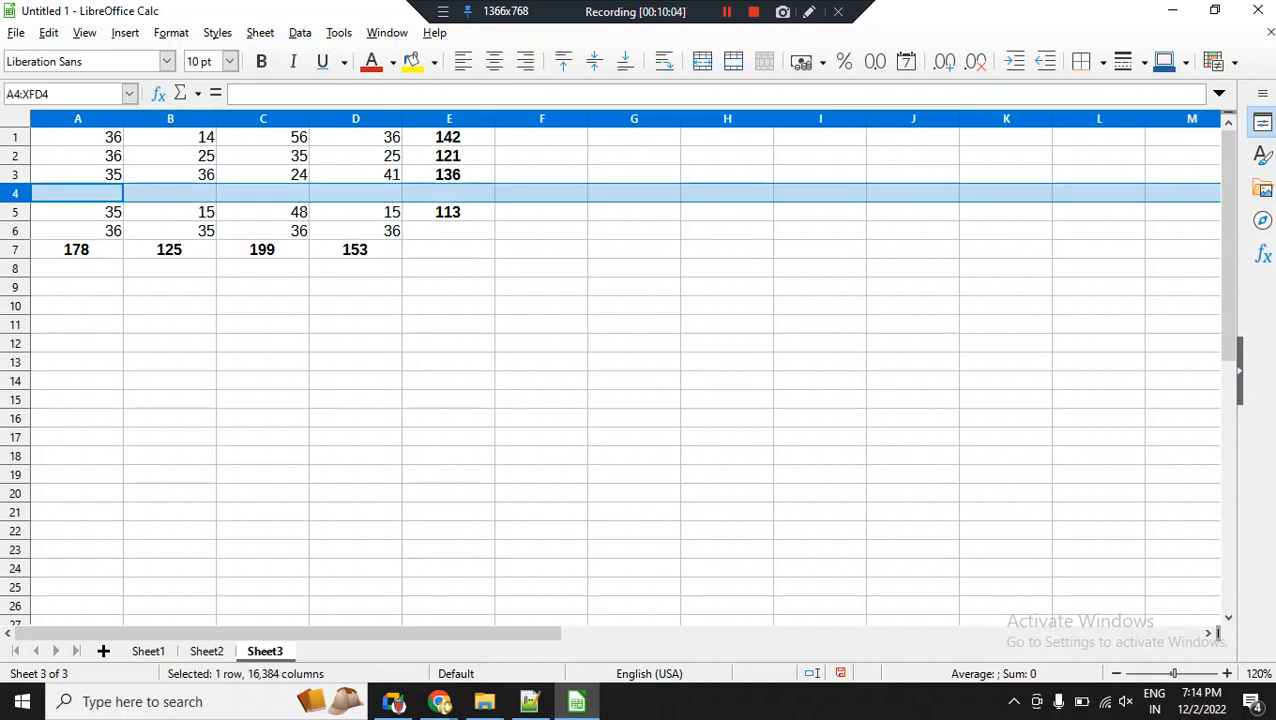
left_click(77, 250)
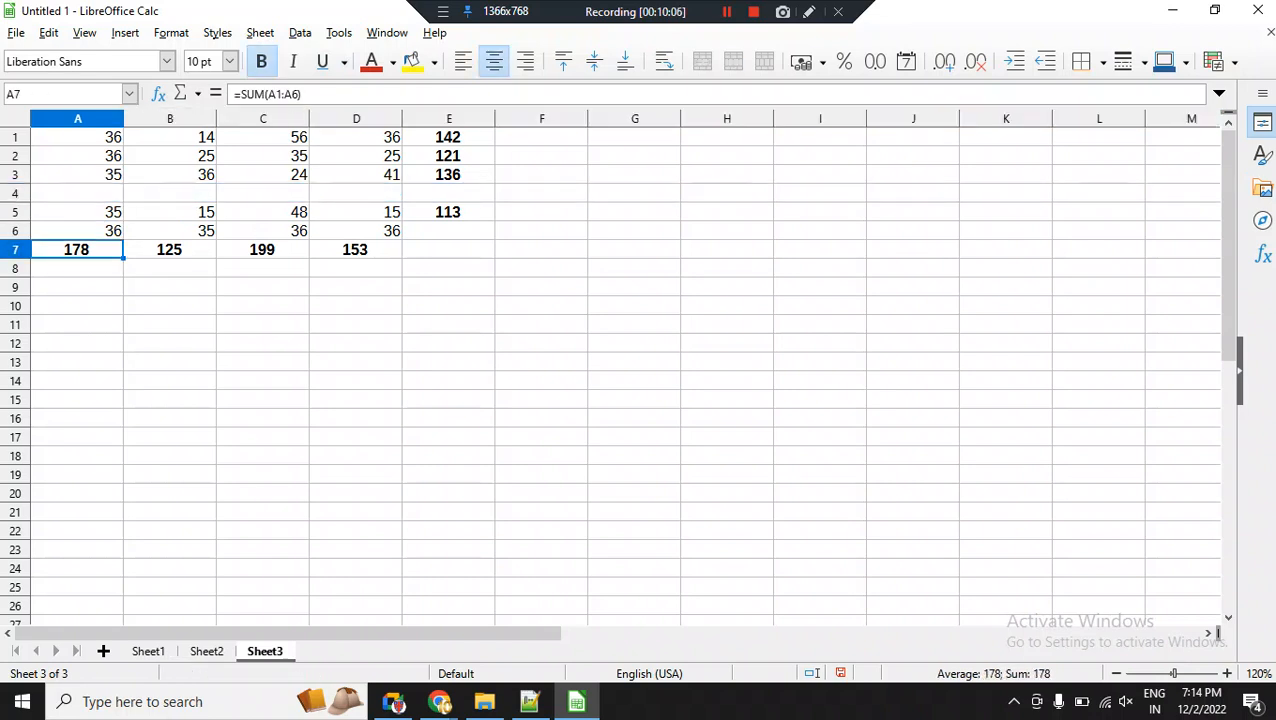
left_click_drag(77, 137, 77, 212)
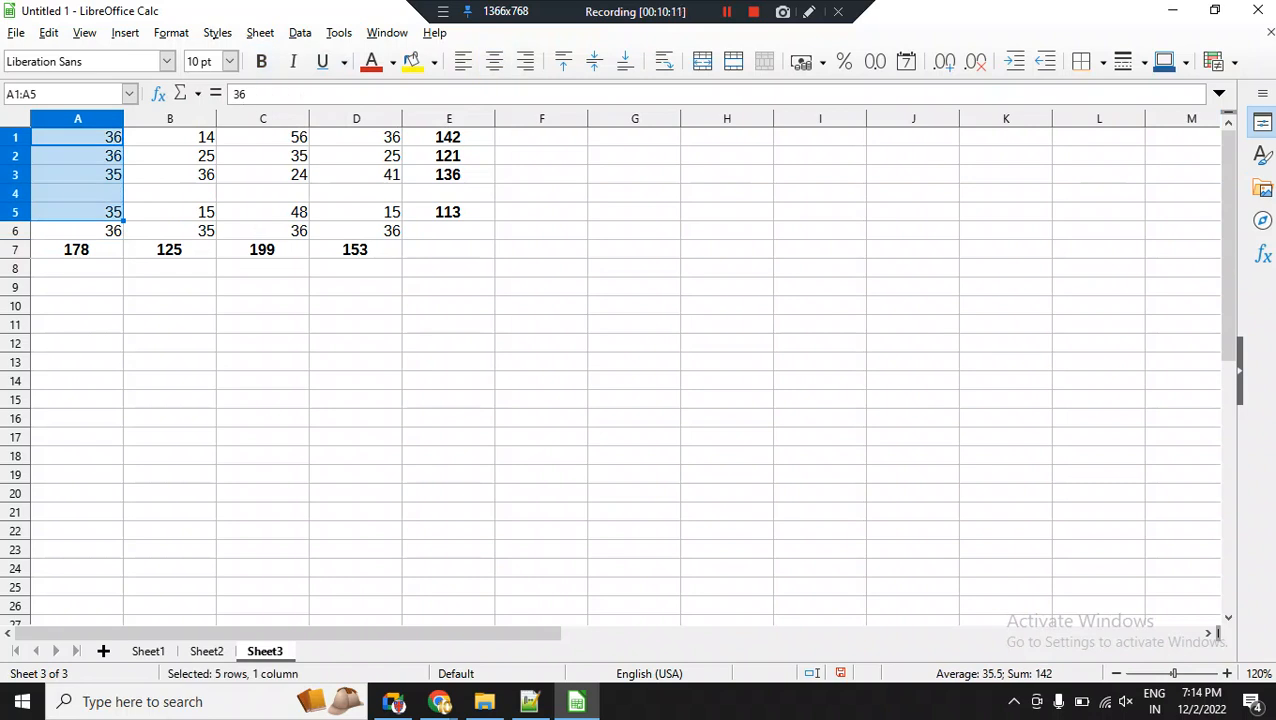
left_click(77, 193)
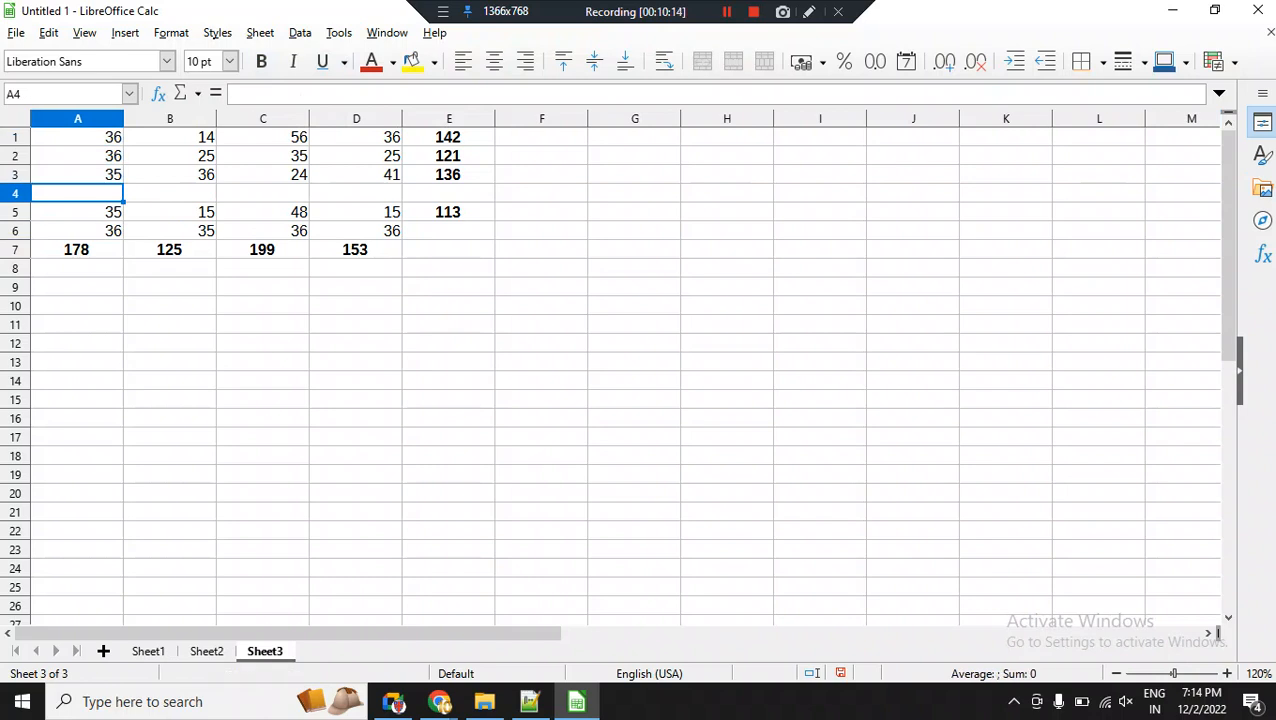
type("26")
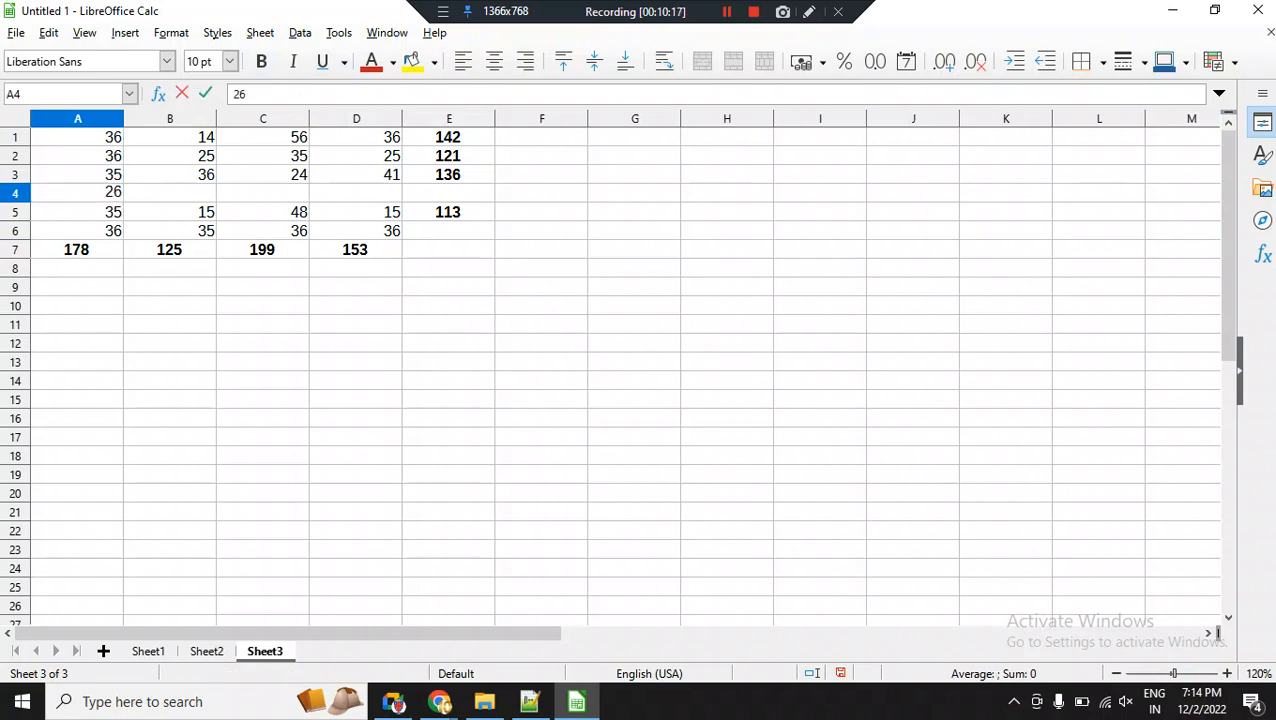
key("Tab")
type("36")
key("Return")
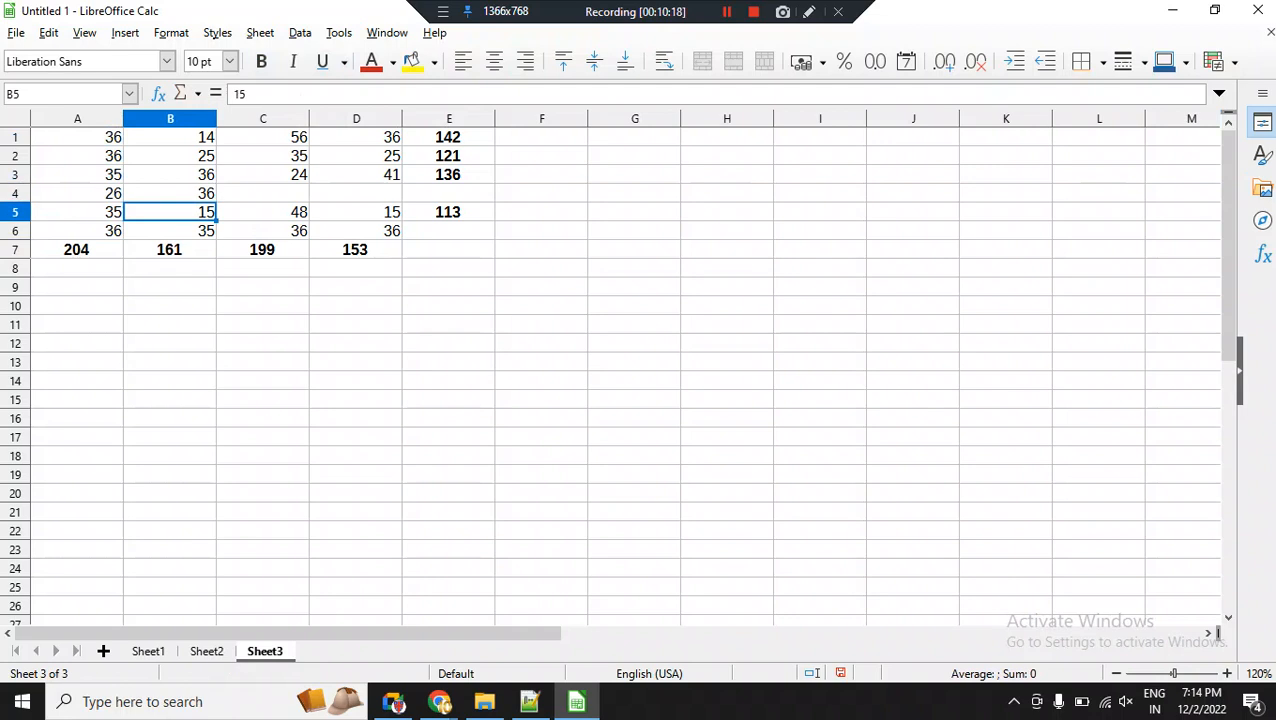
Change the value in B5 to 25 and the value in B6 to 36.
type("25")
key("Return")
type("36")
key("Return")
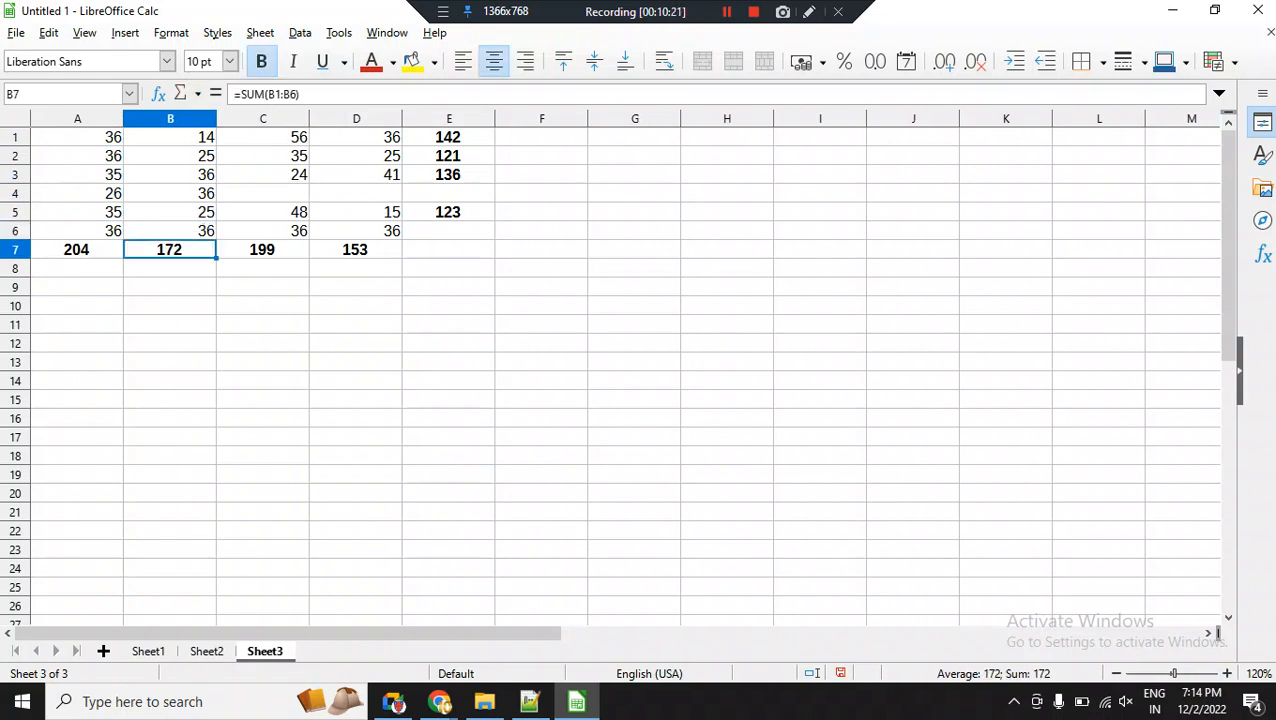
Complete the inserted row 4 with 36 in C4 and 32 in D4.
left_click(263, 193)
type("36")
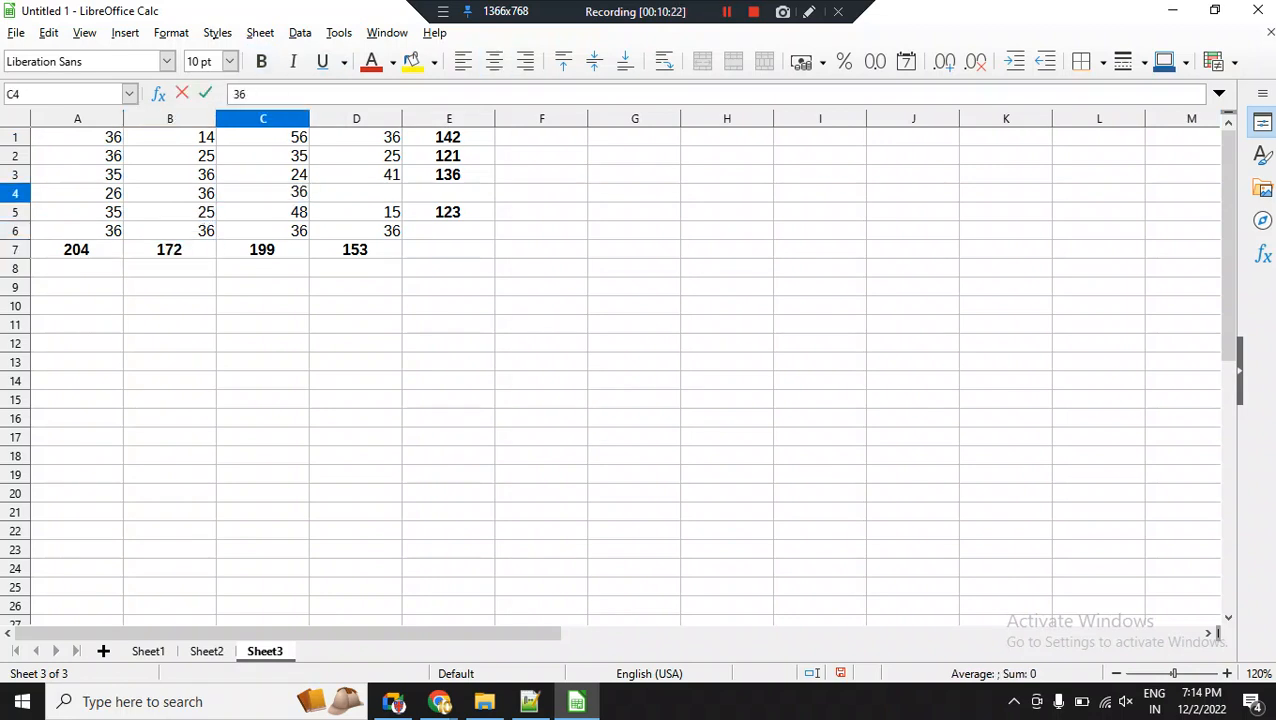
key("Right")
type("32")
key("Return")
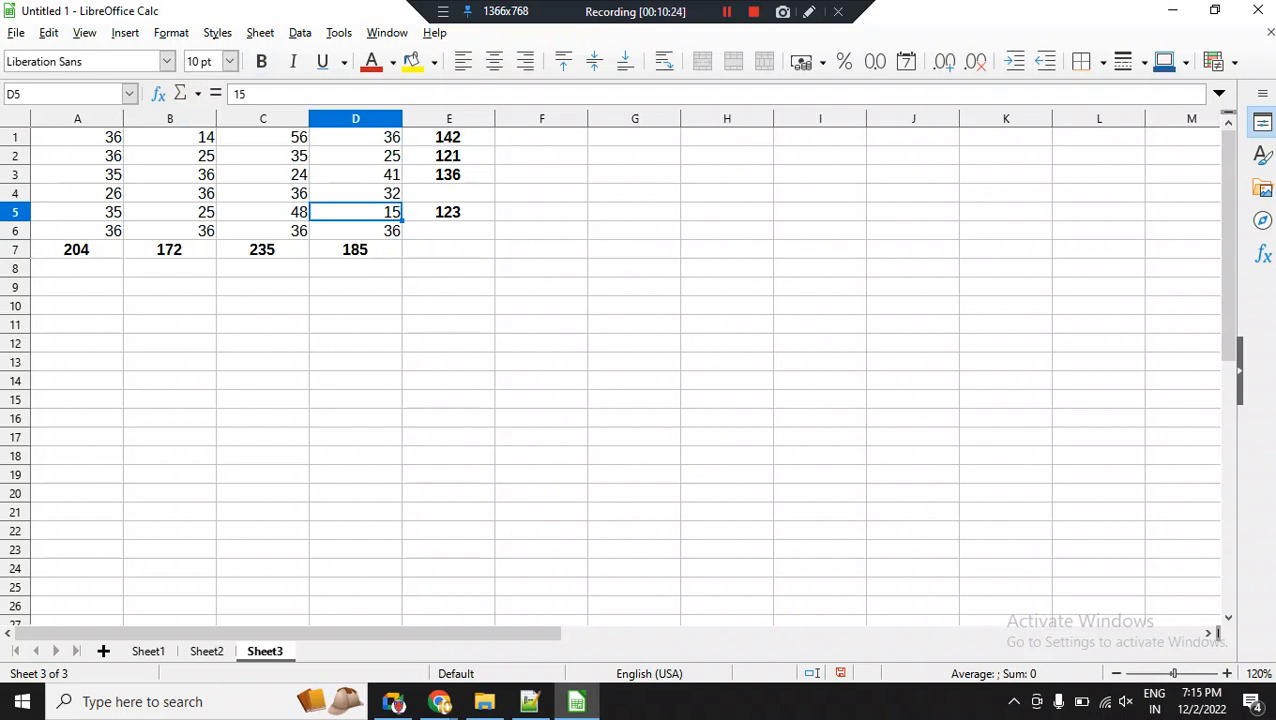
Fill the row total formula from E3 down to E5 so that row 4 gets its sum.
key("Up")
key("Right")
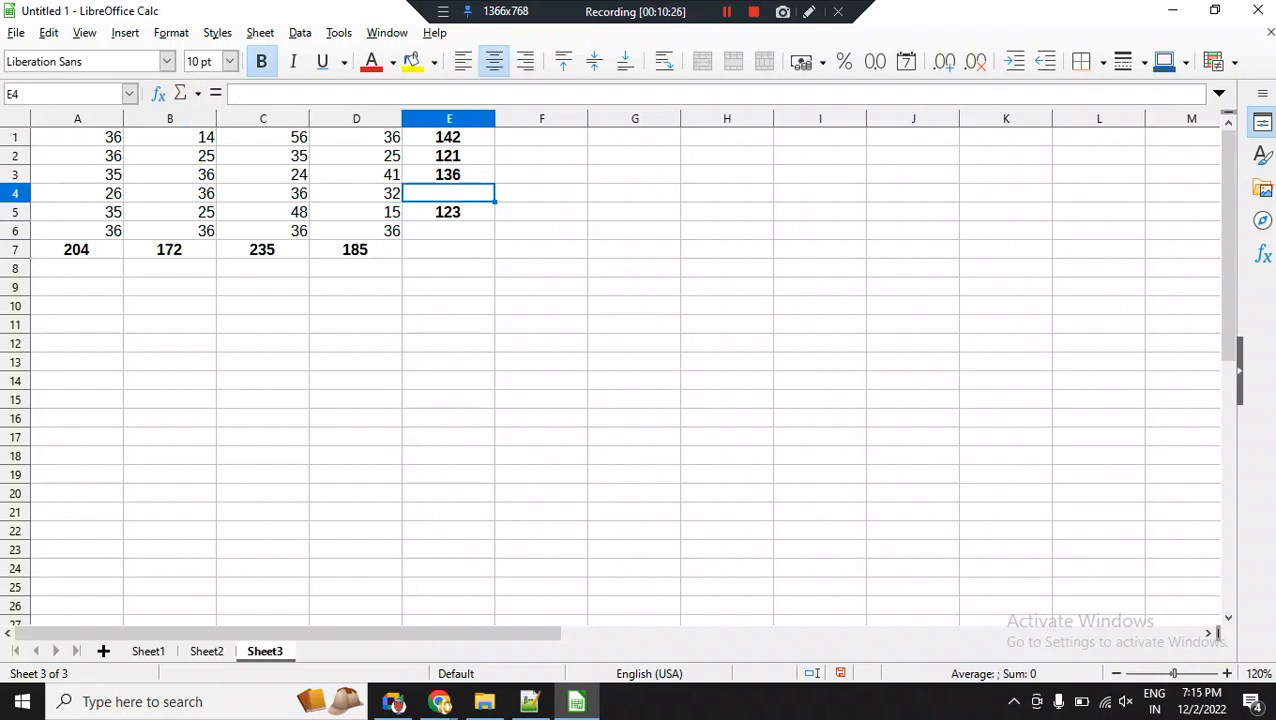
left_click(449, 175)
left_click_drag(494, 183, 492, 214)
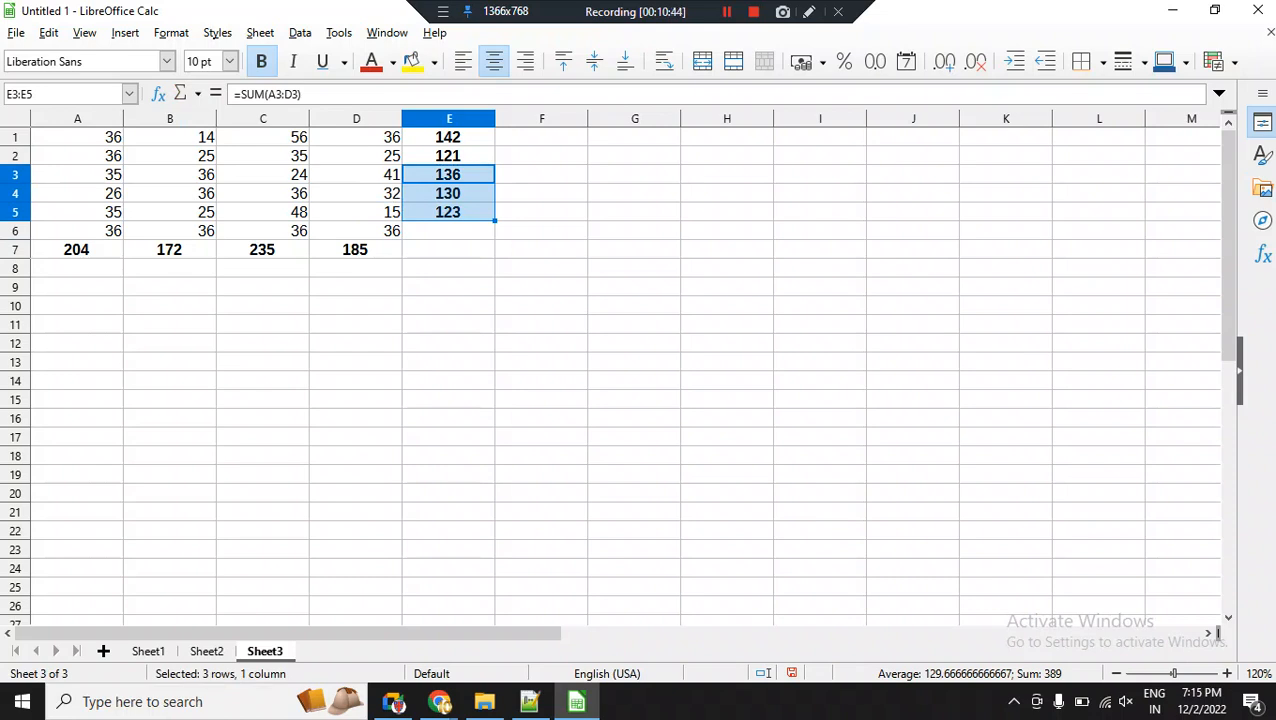
Clear the contents of cells A2 to B5 and view the formula of the column B total.
left_click_drag(77, 156, 165, 212)
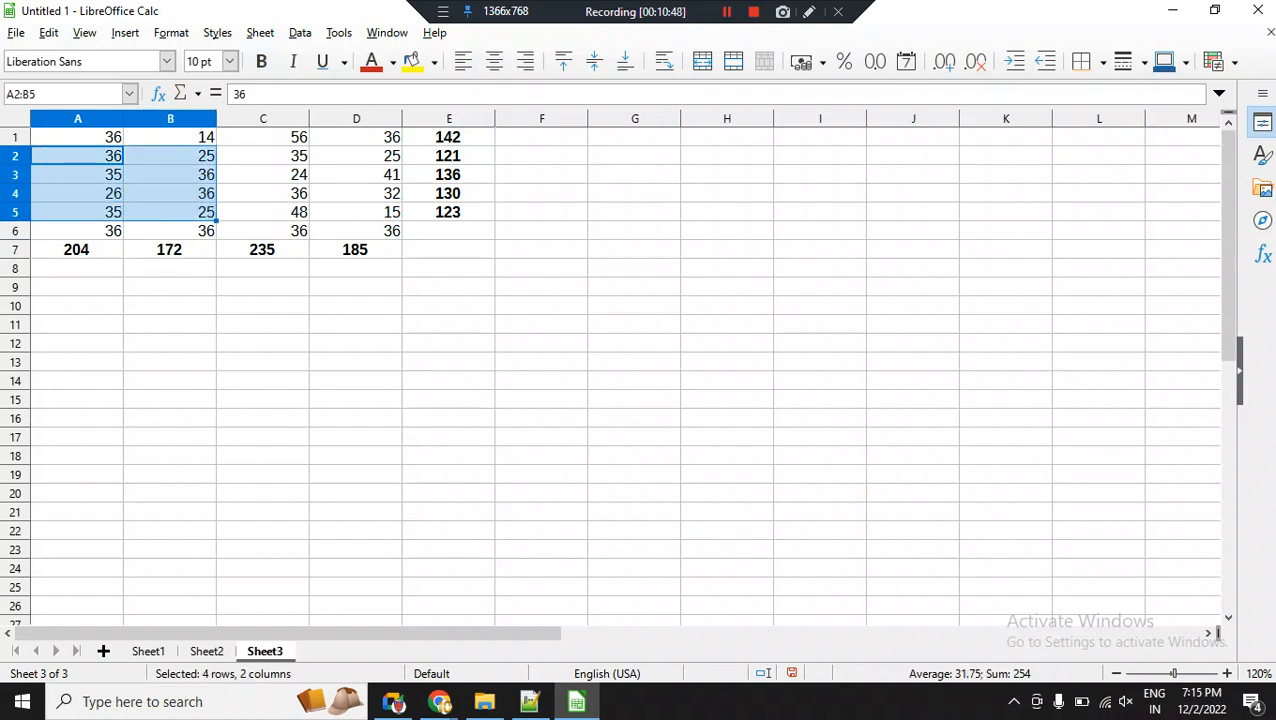
key("Delete")
left_click(170, 306)
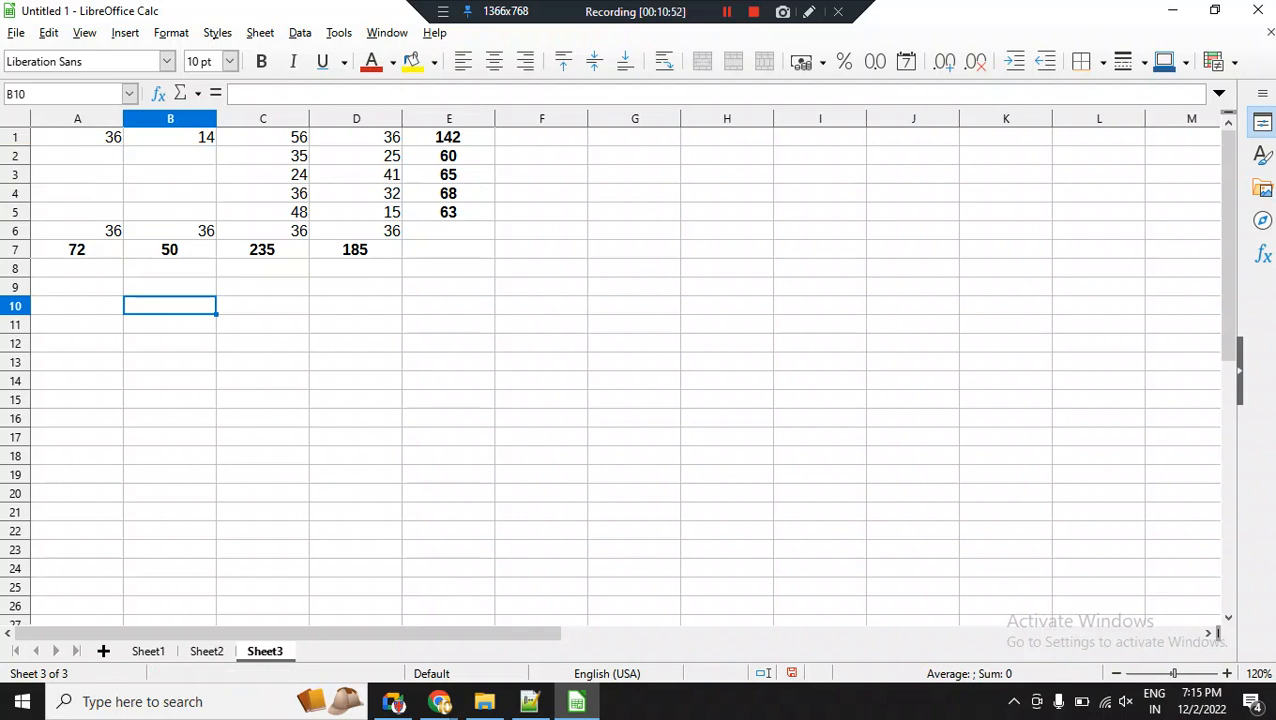
left_click_drag(77, 175, 170, 212)
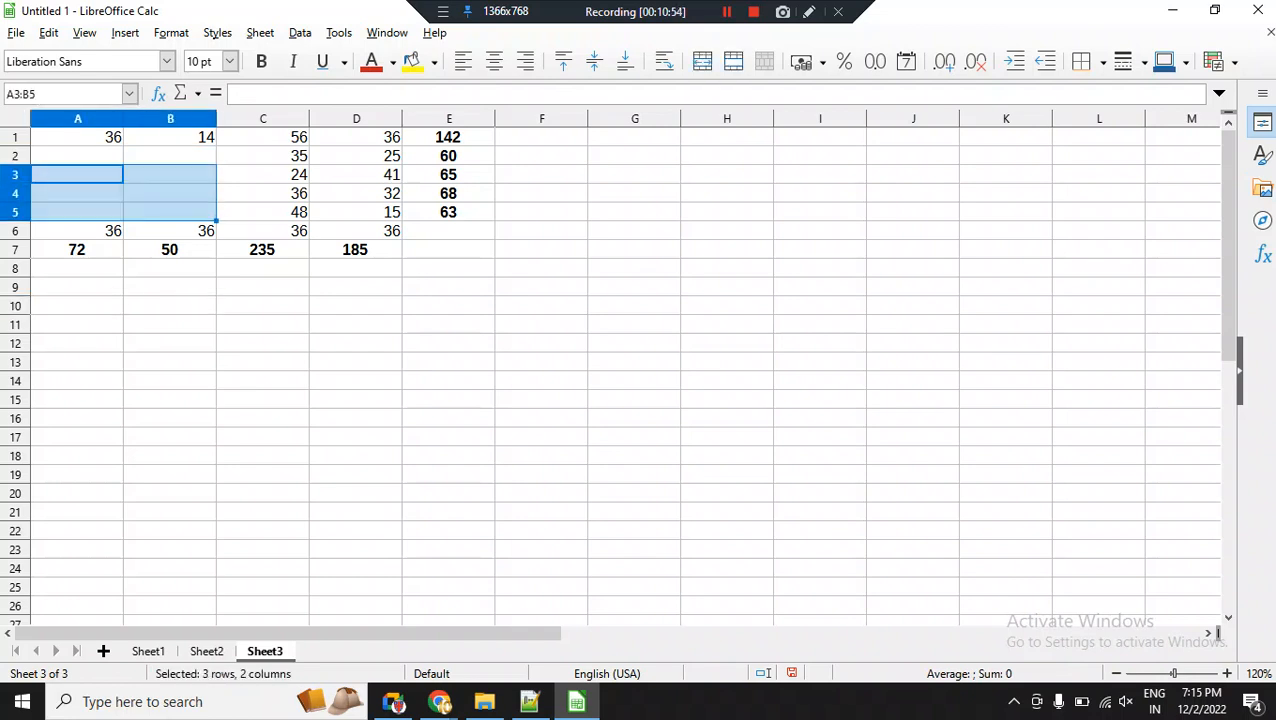
left_click_drag(77, 156, 170, 212)
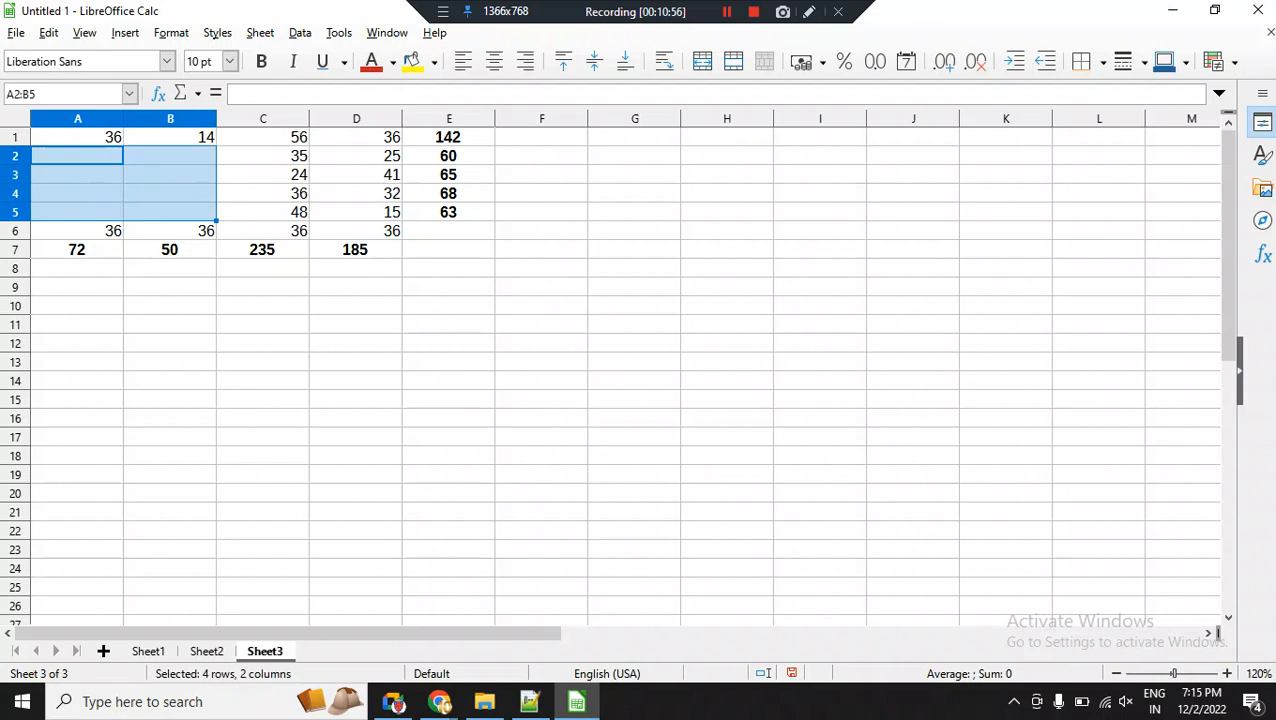
left_click(170, 250)
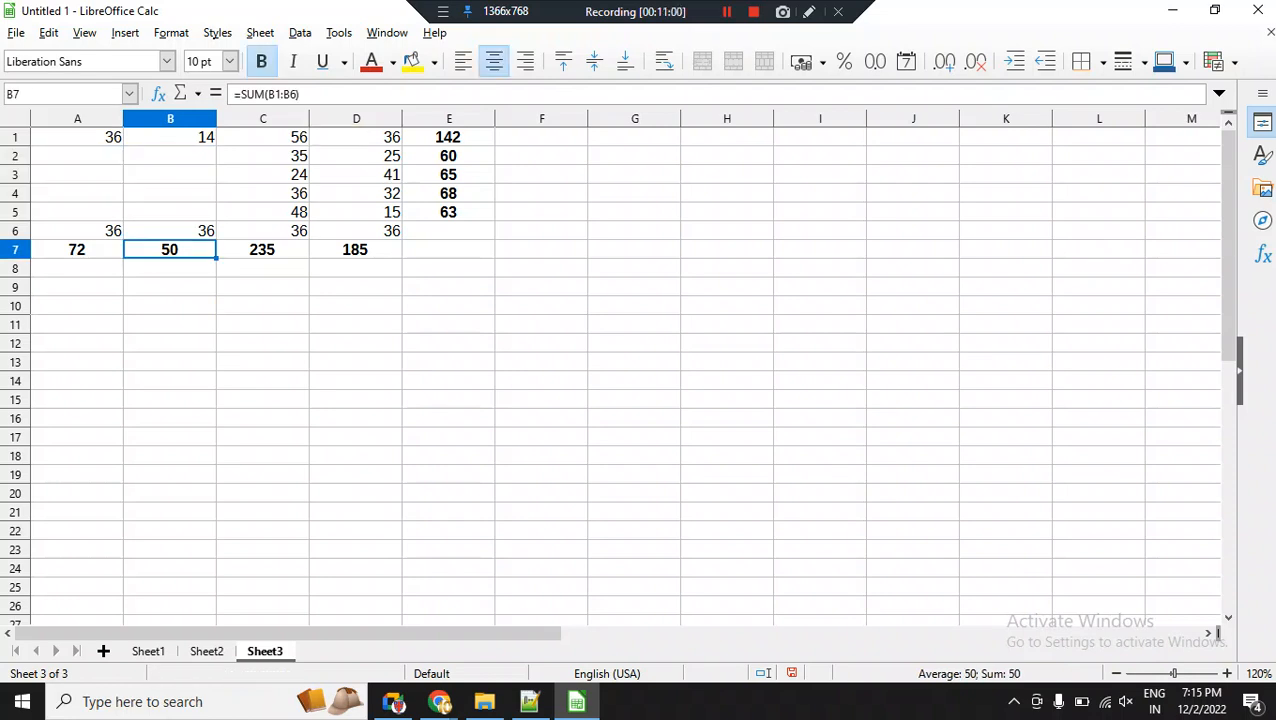
Enter the text AB in cell B5 within the cleared range.
left_click_drag(78, 156, 172, 212)
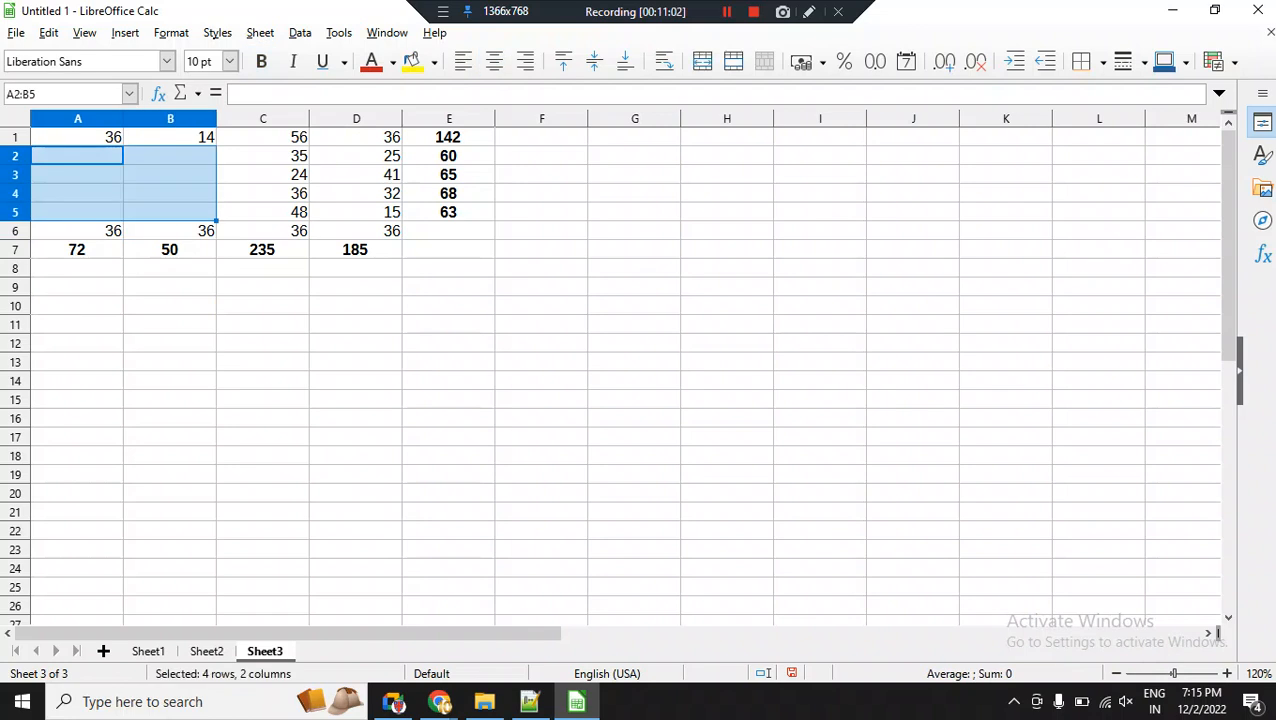
left_click(171, 212)
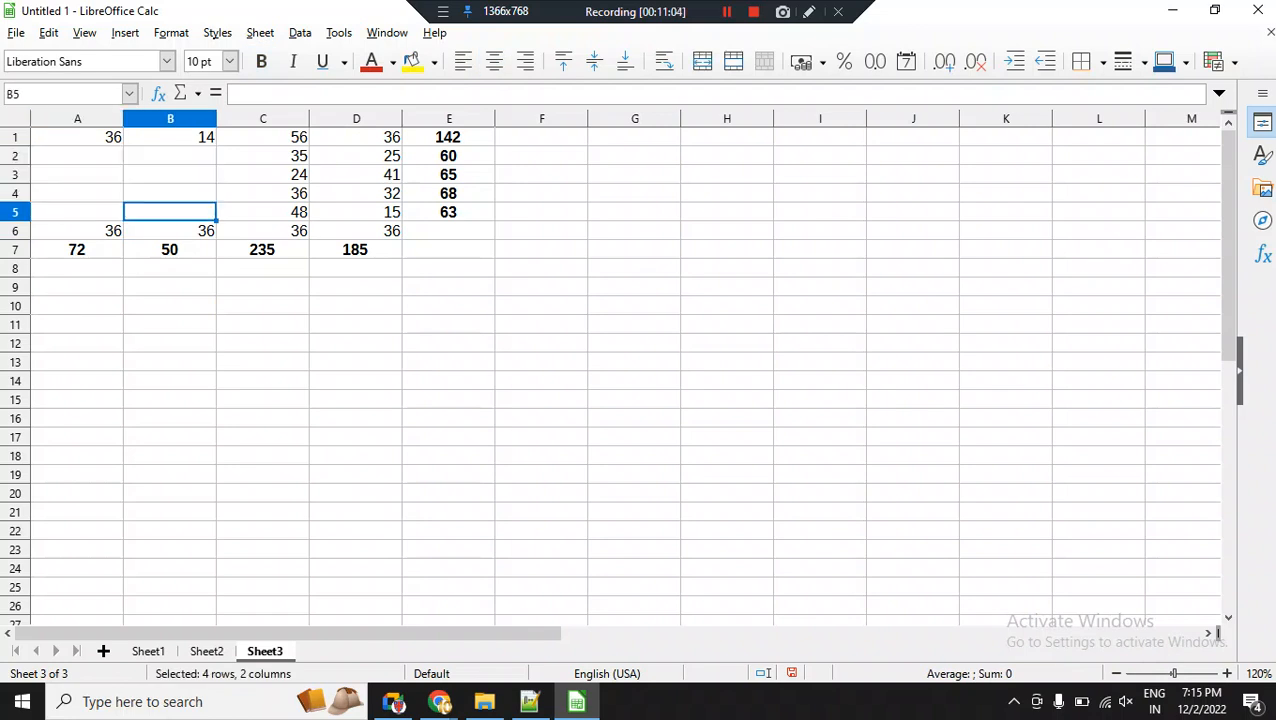
type("AB")
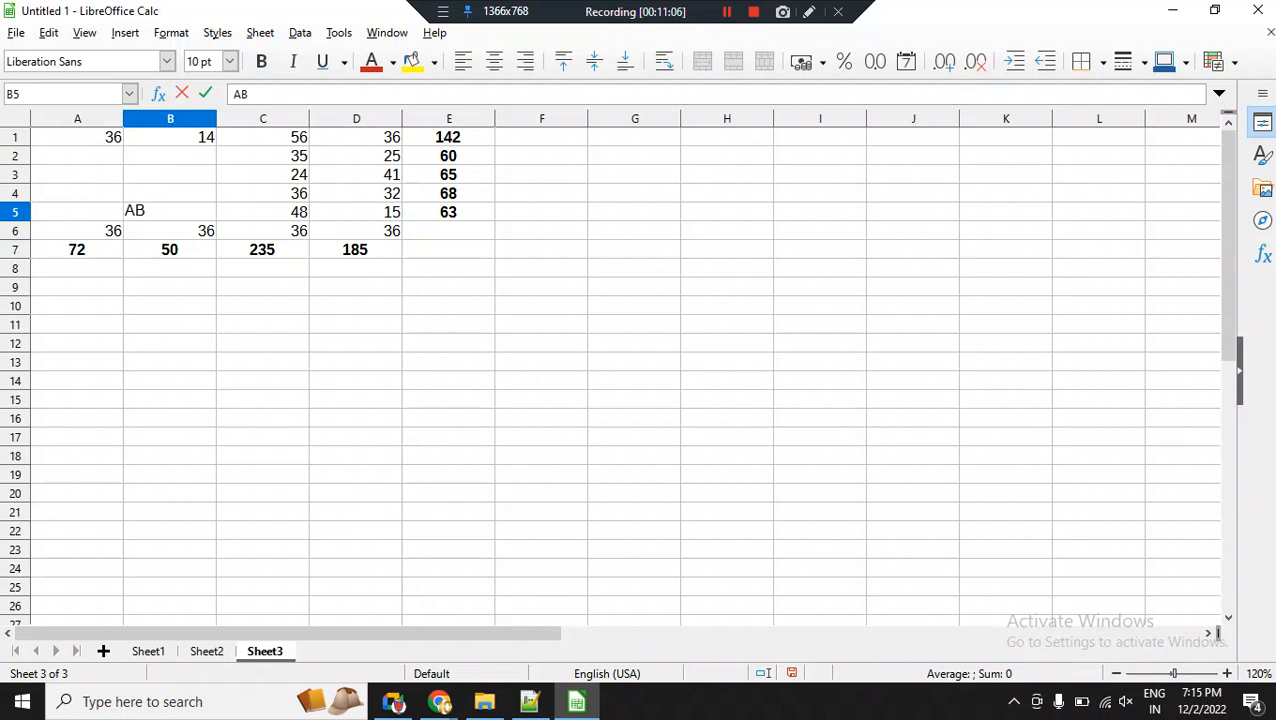
key("Up")
Enter the text ABSENT in cell B4 and view the SUM formulas in B7 and E4.
key("Up")
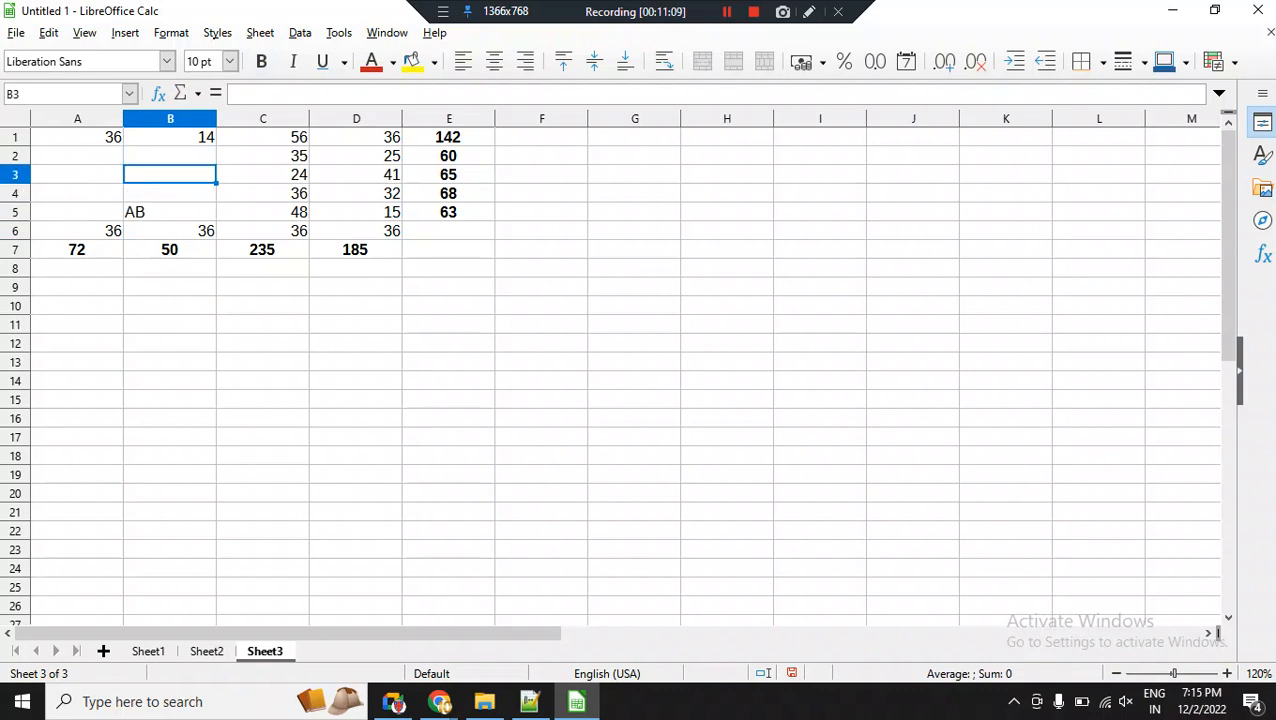
key("Up")
key("Down")
key("Down")
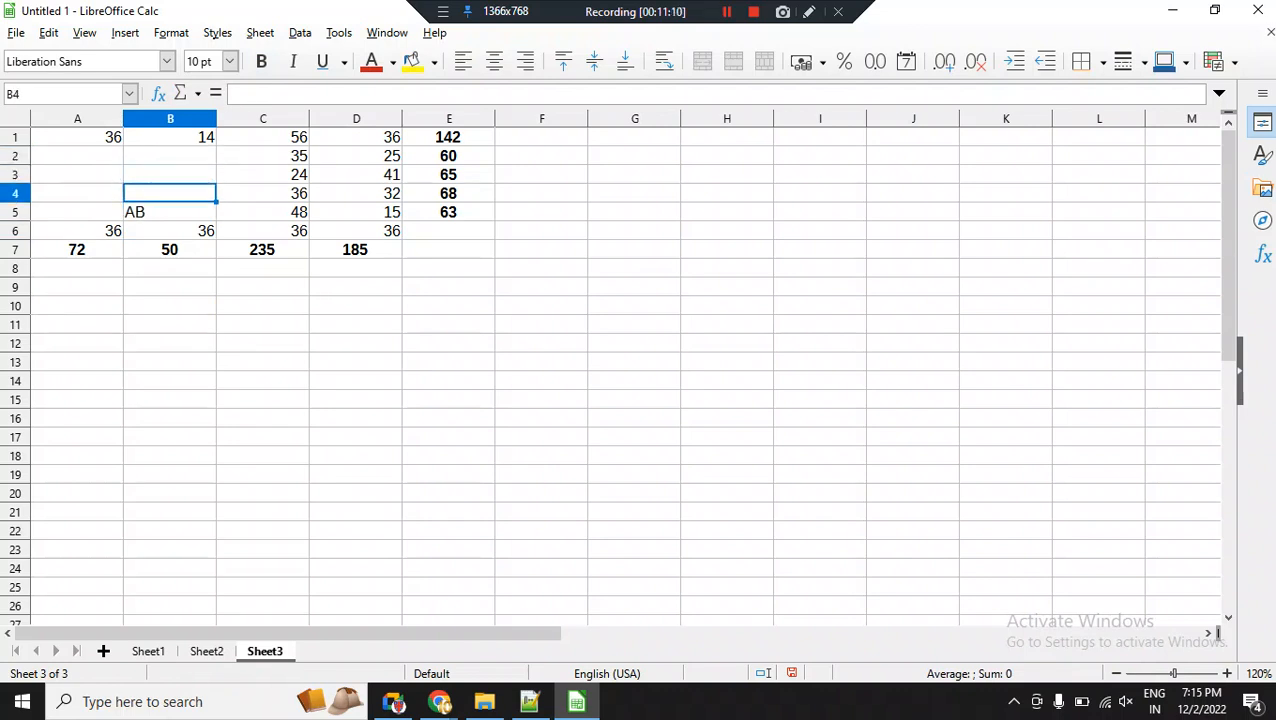
type("ABSENT")
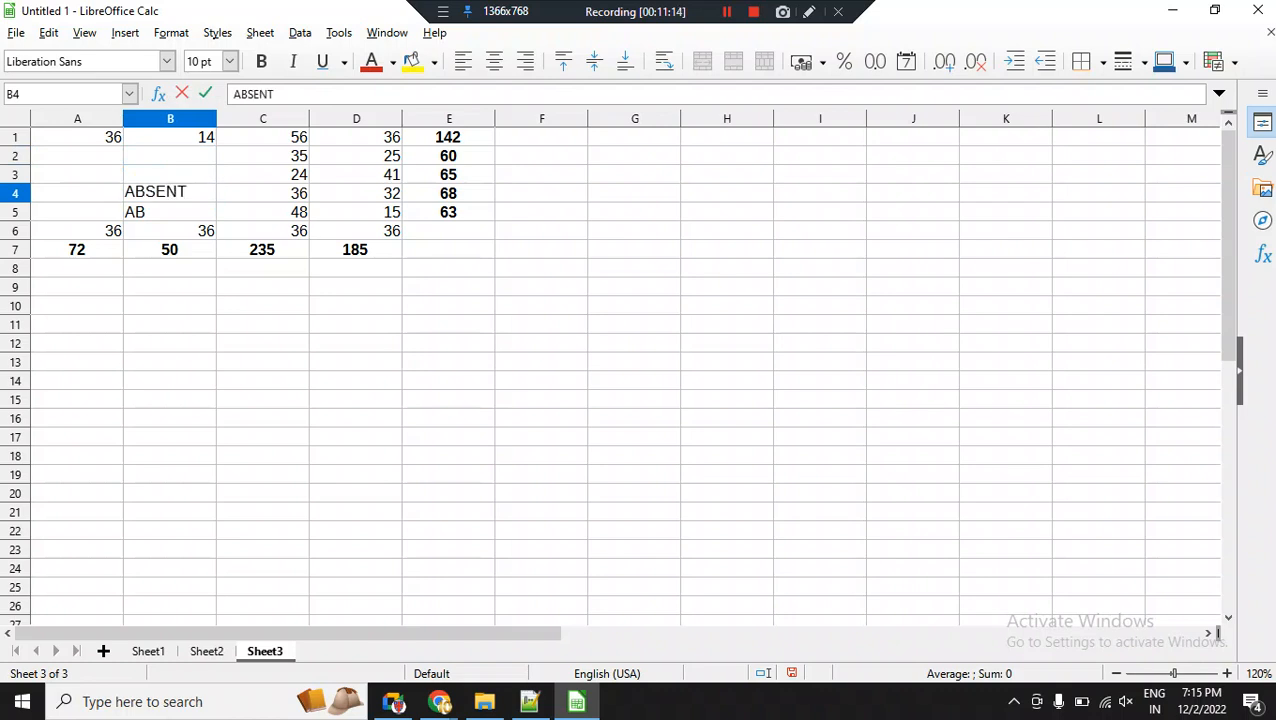
key("Return")
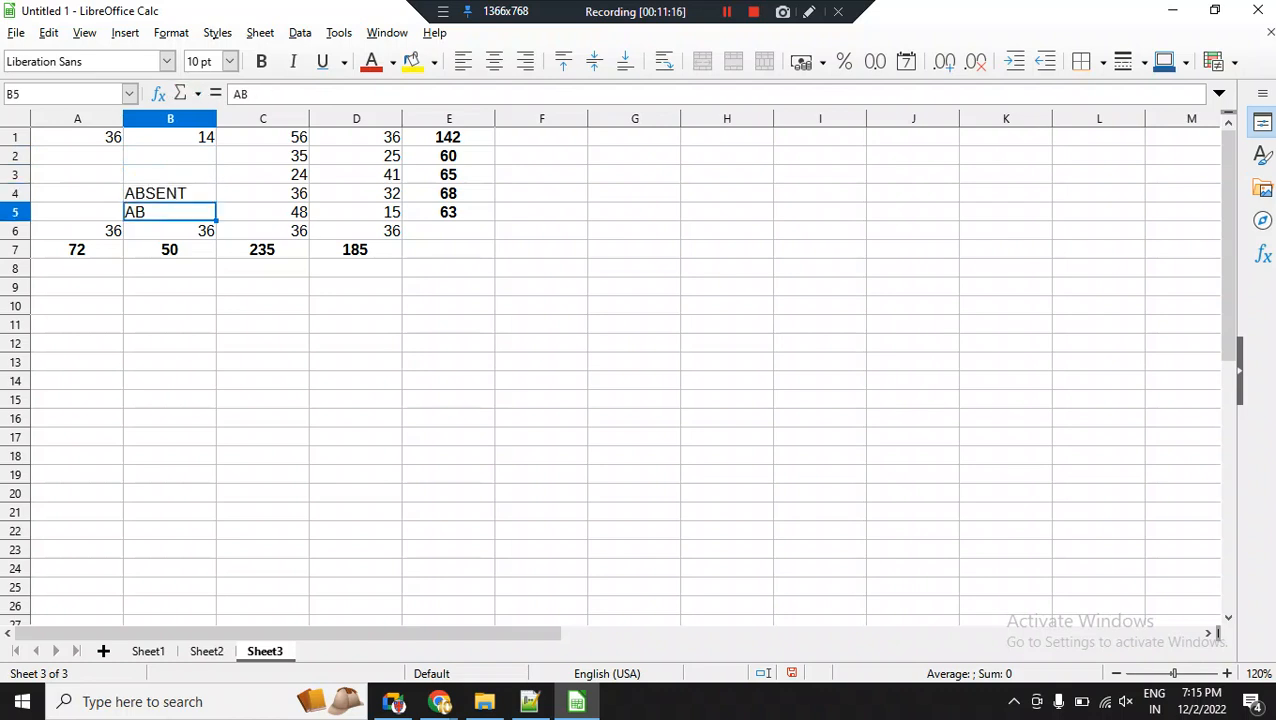
key("Down")
key("Down")
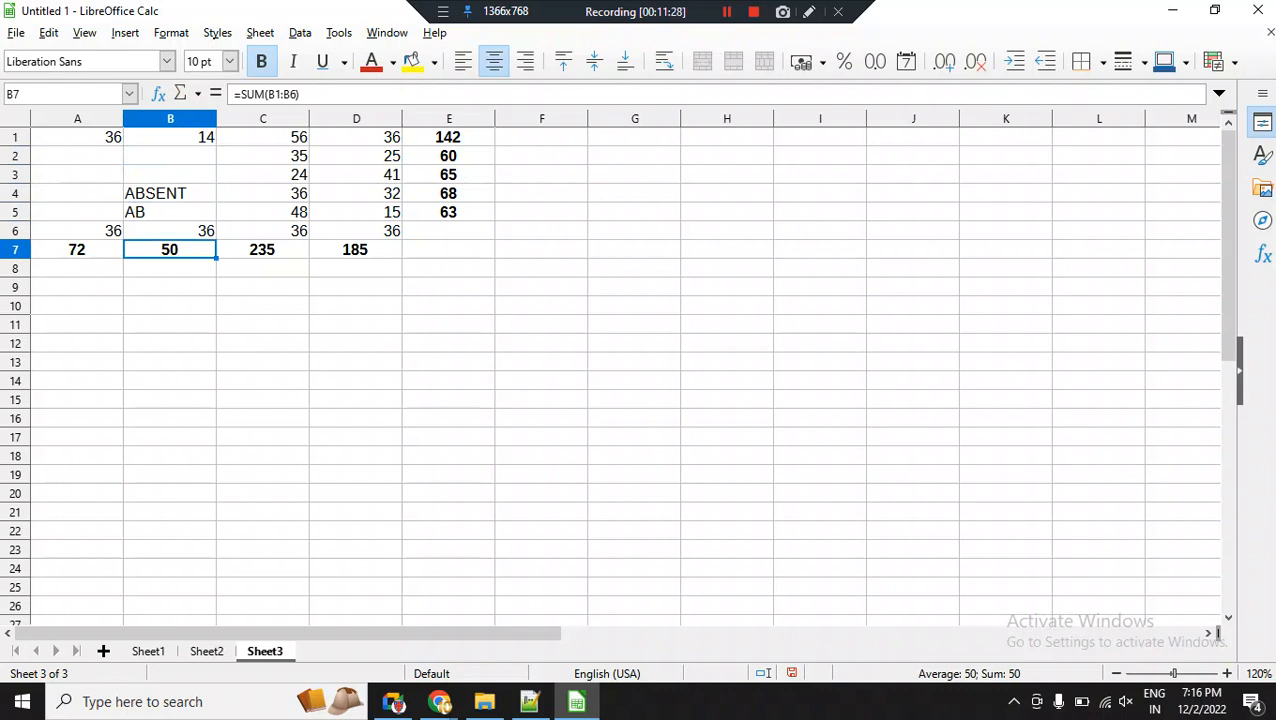
left_click_drag(262, 193, 356, 193)
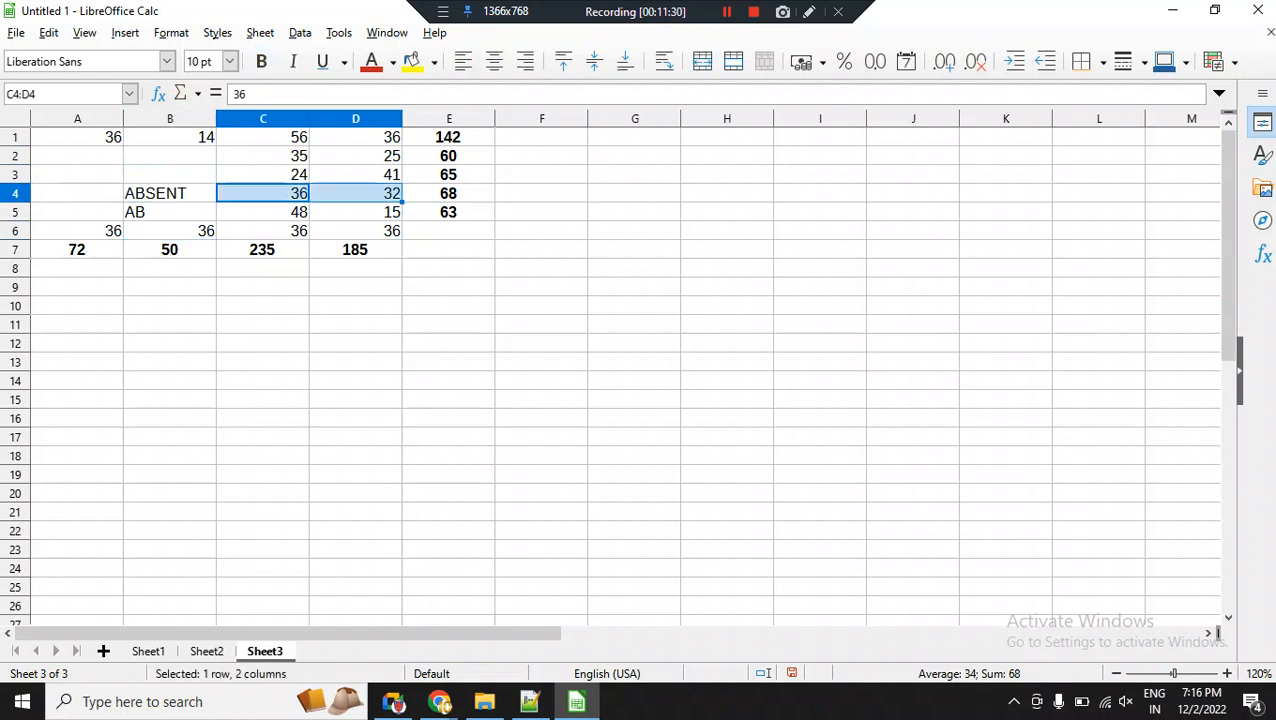
left_click(448, 193)
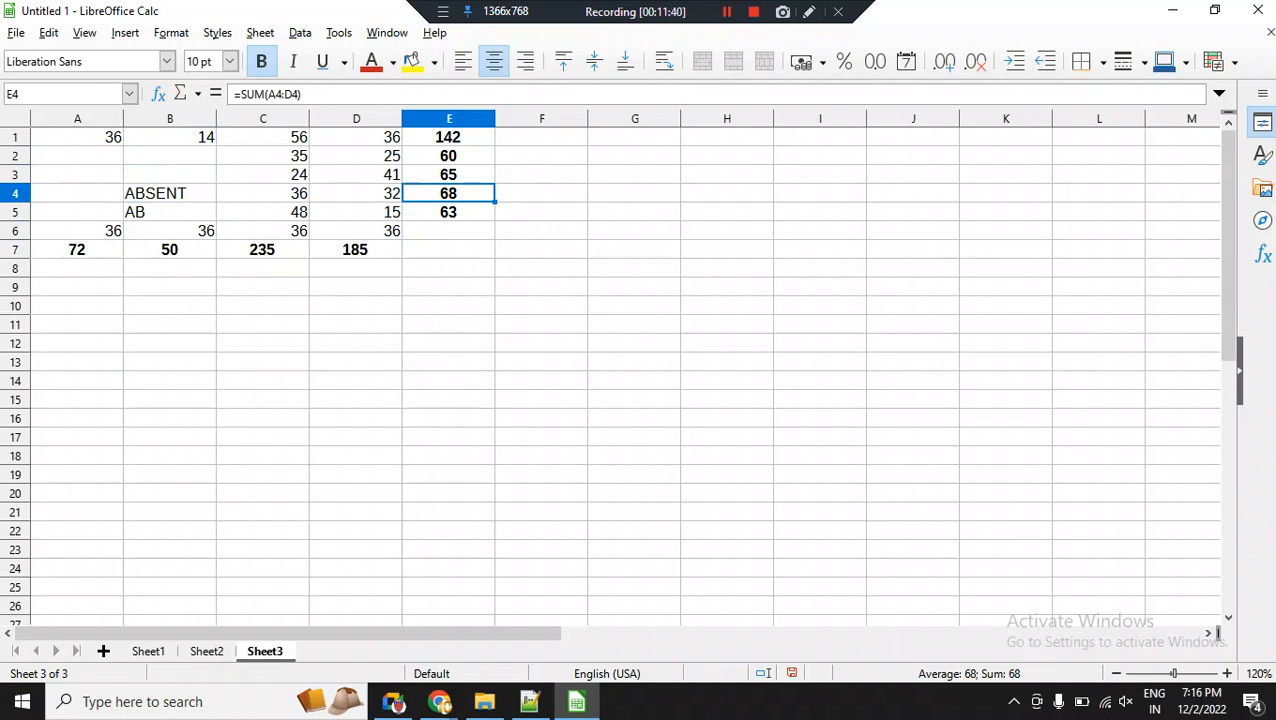
Enter the text AB1 in cell B3 and review the text entries in B3 to B5.
left_click(170, 175)
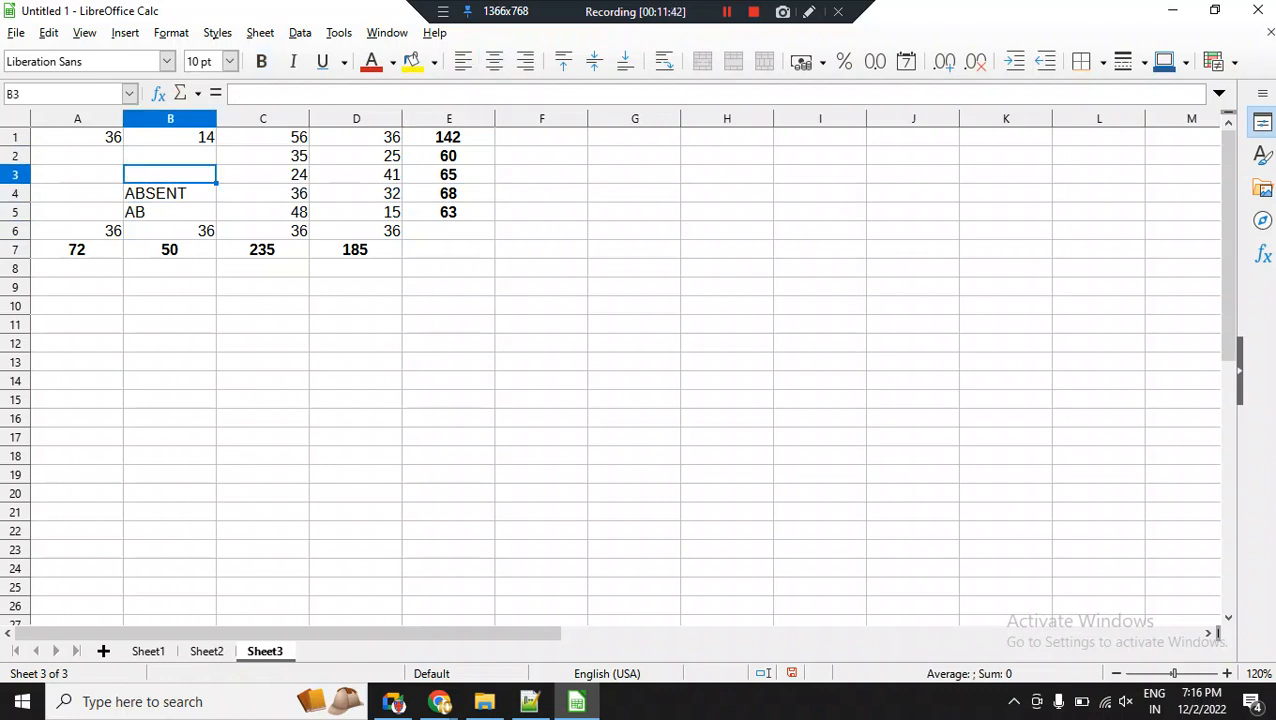
type("AB1")
key("Return")
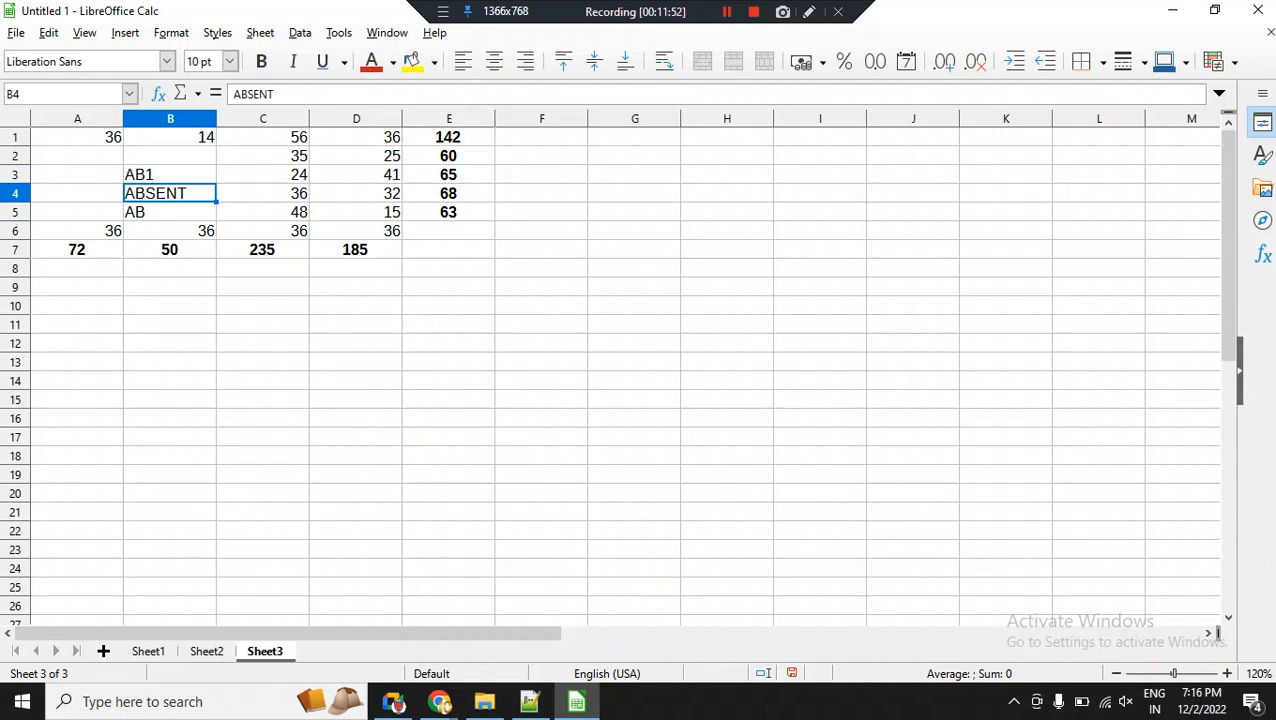
left_click(170, 175)
left_click(170, 194)
left_click(170, 212)
Enter the text 1ABSENT in cell B2 and review the number and text cells in column B.
left_click(170, 156)
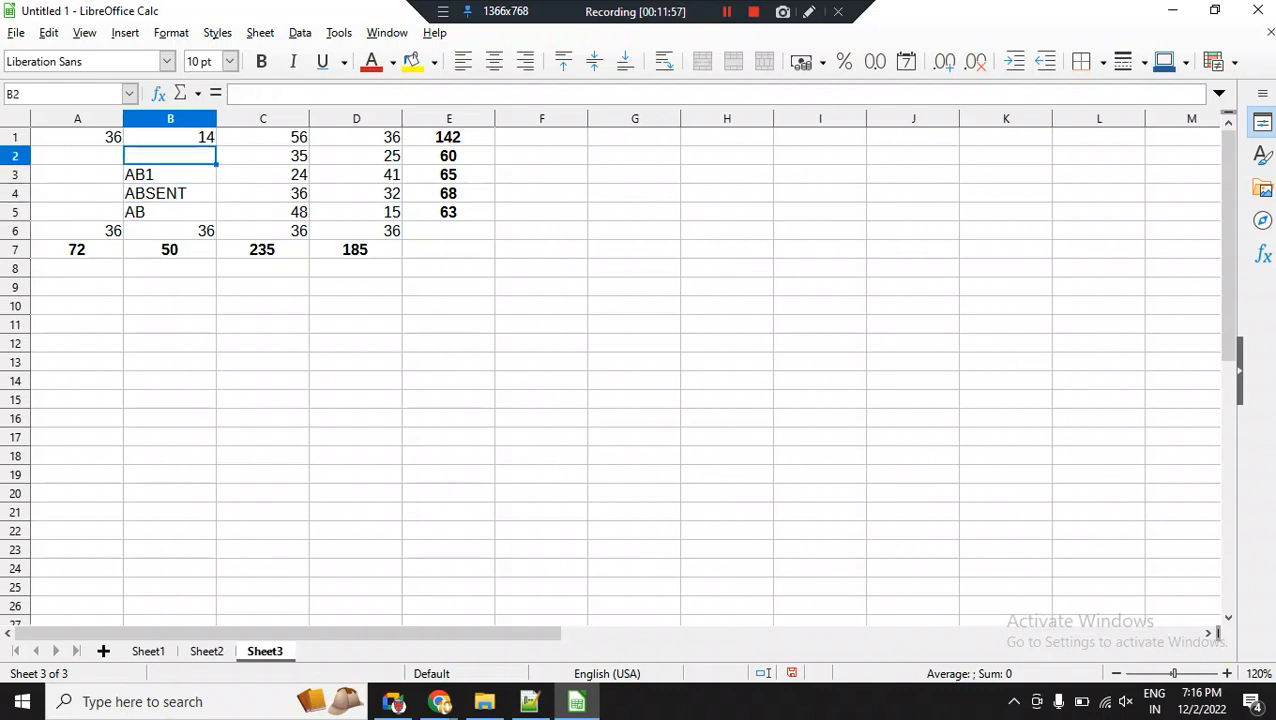
type("1")
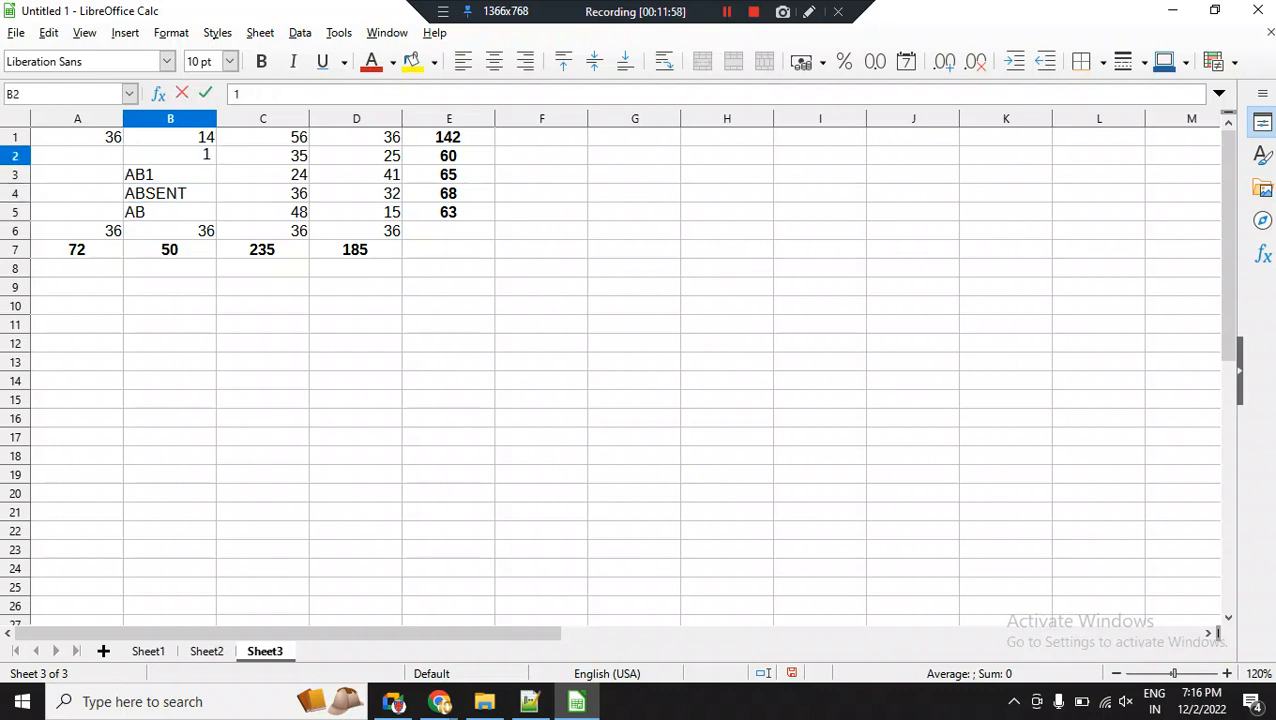
type("ABSENT")
key("Return")
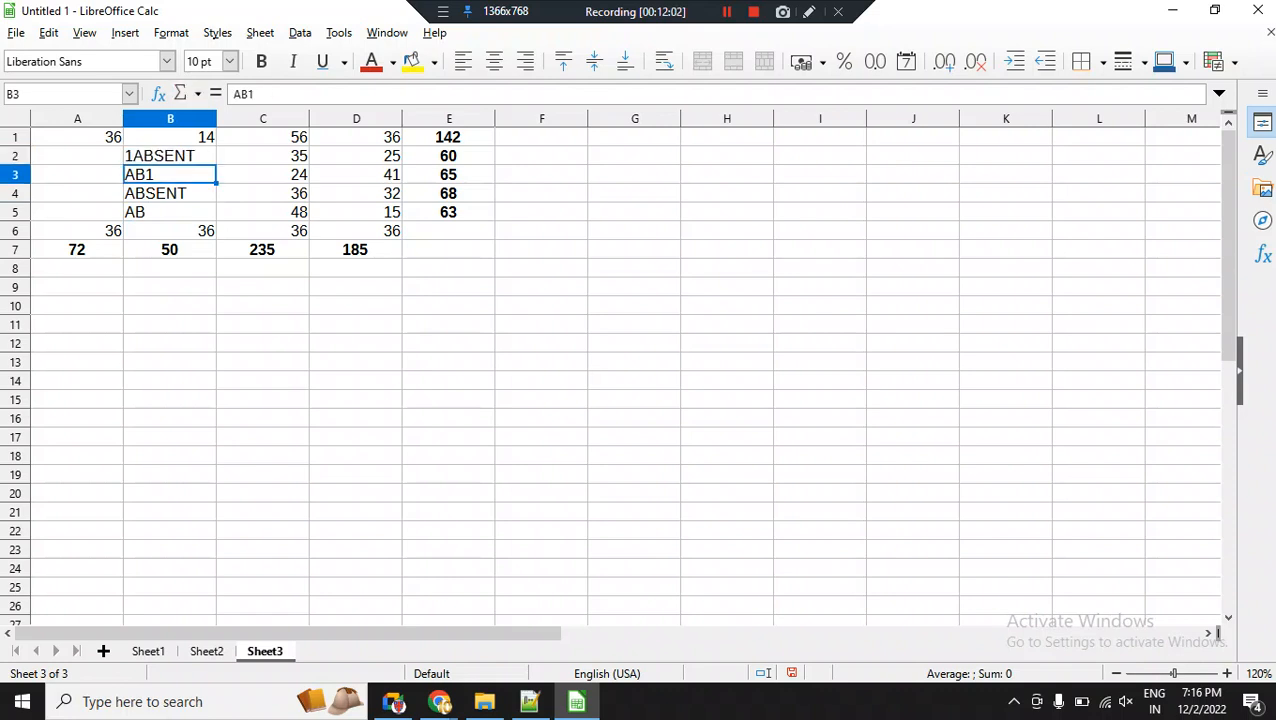
key("Up")
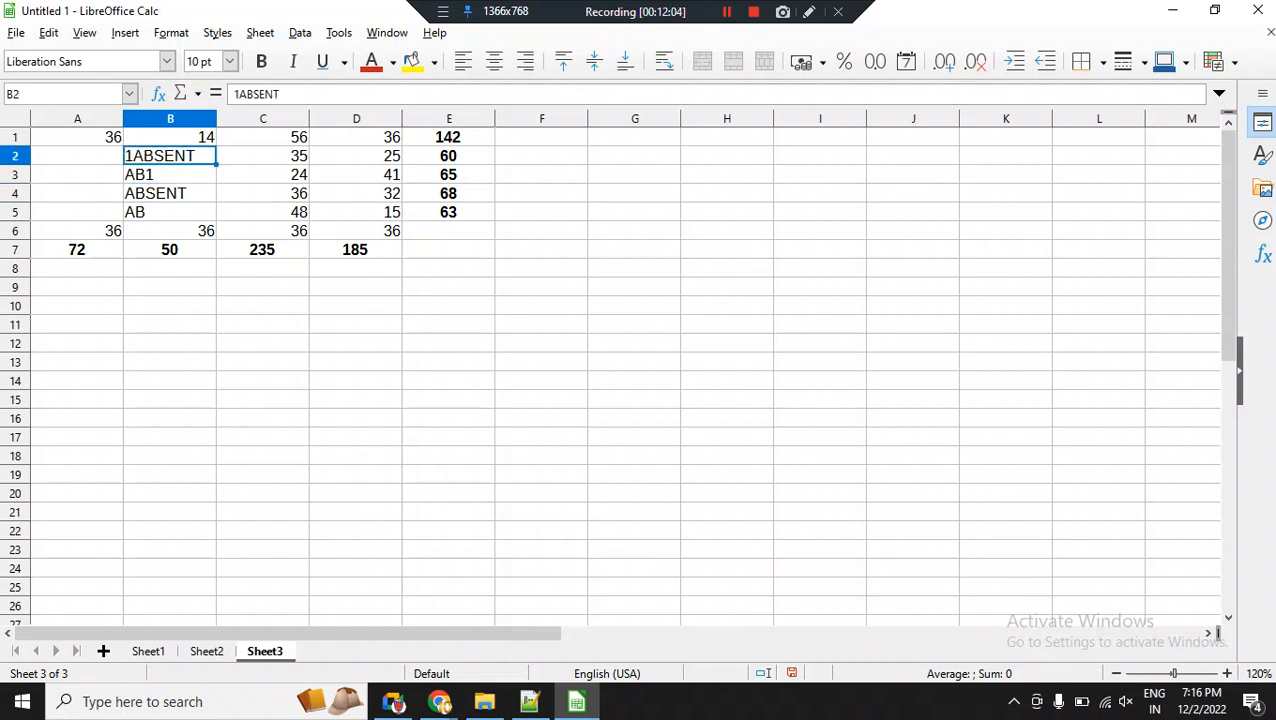
key("Up")
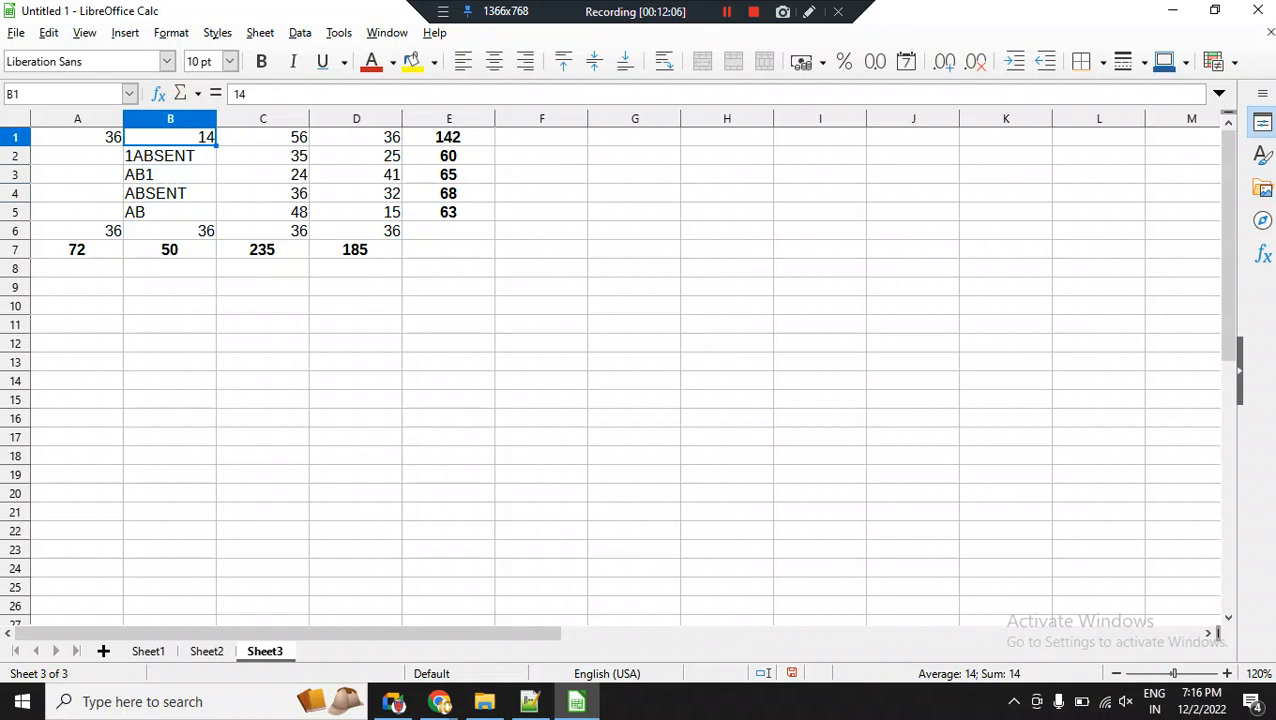
left_click(170, 231)
left_click_drag(170, 194, 170, 156)
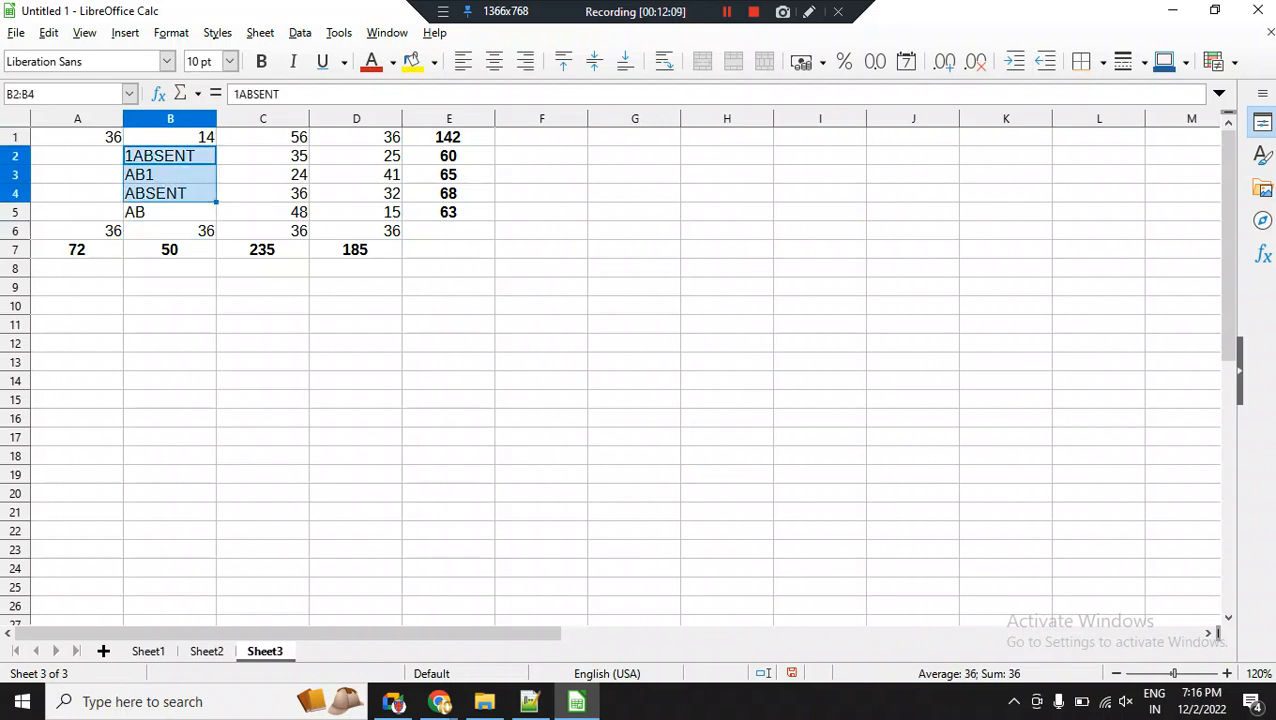
key("shift+Down")
left_click(77, 156)
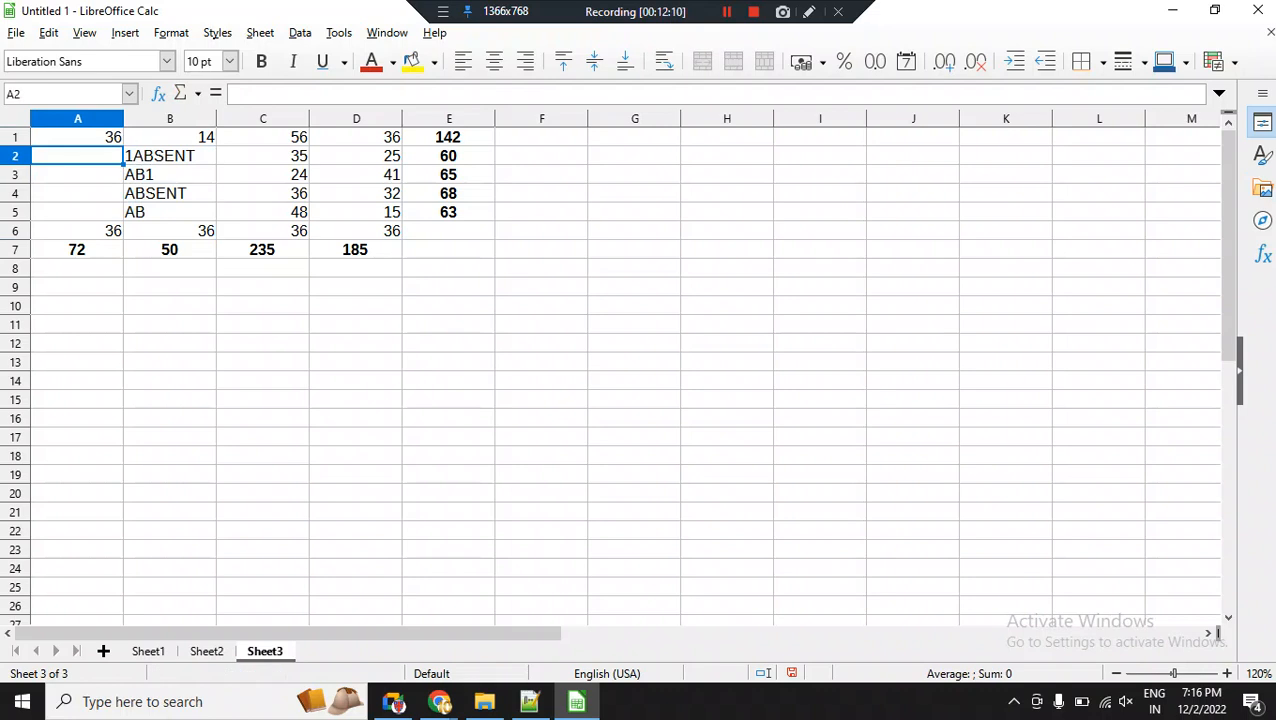
Enter the decimal numbers 3.6 in cell A2 and 36.75 in cell A3 of the summed range.
type("3.6")
key("Return")
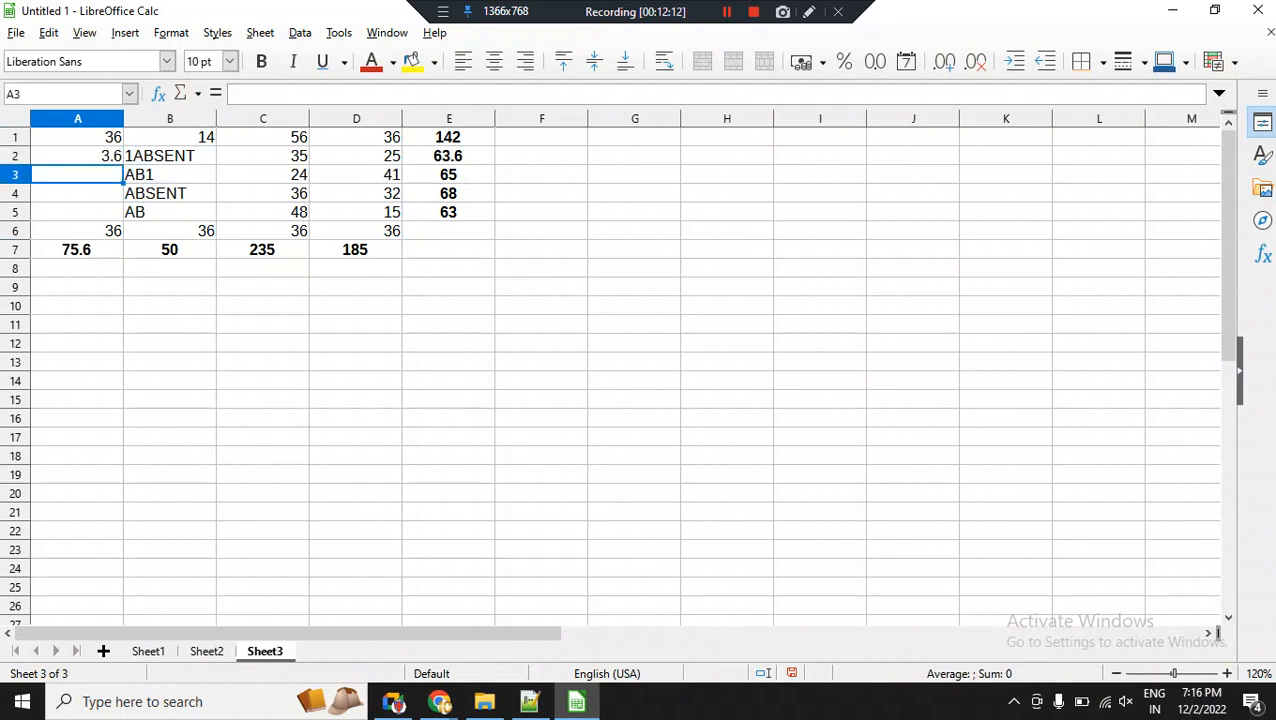
type("36.")
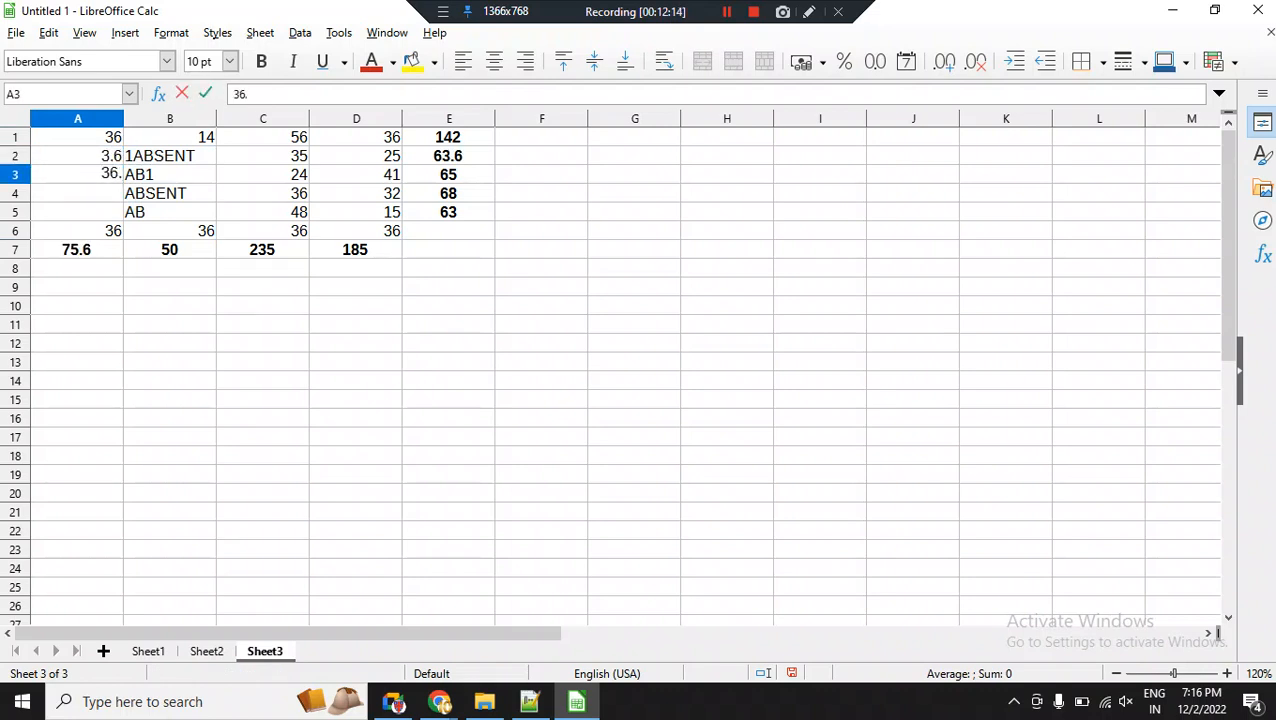
type("75")
key("Return")
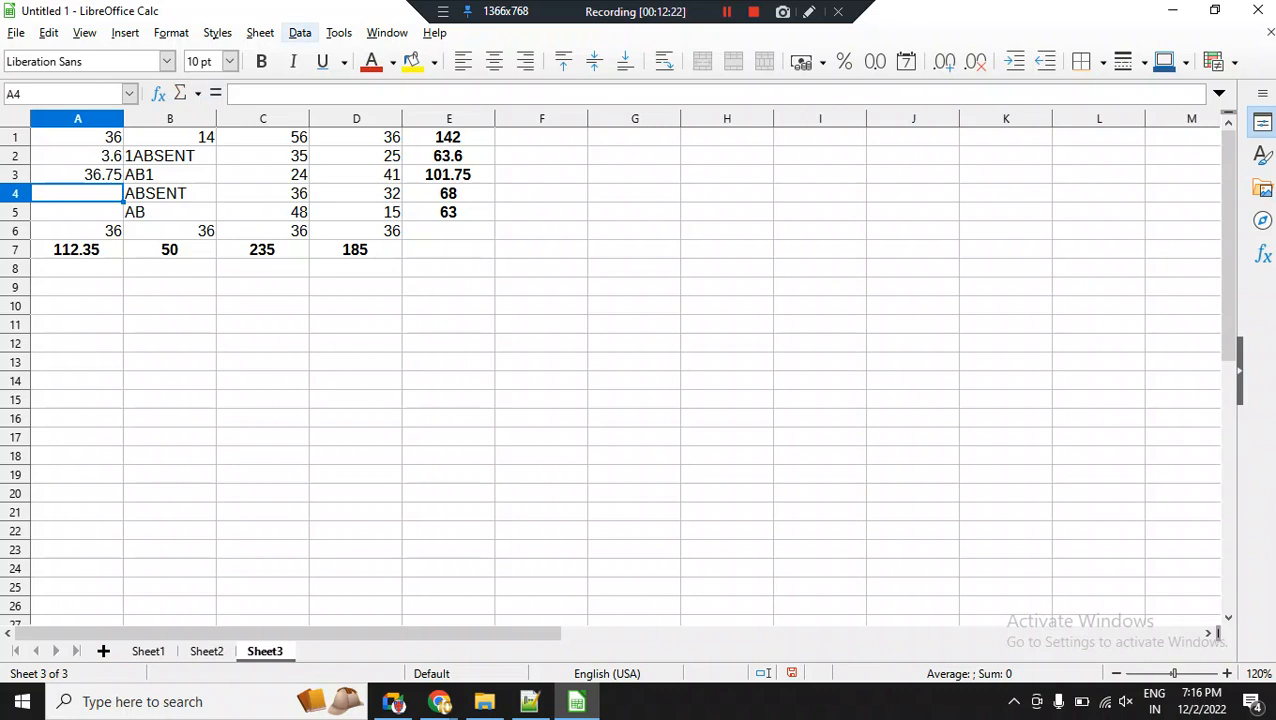
left_click(260, 33)
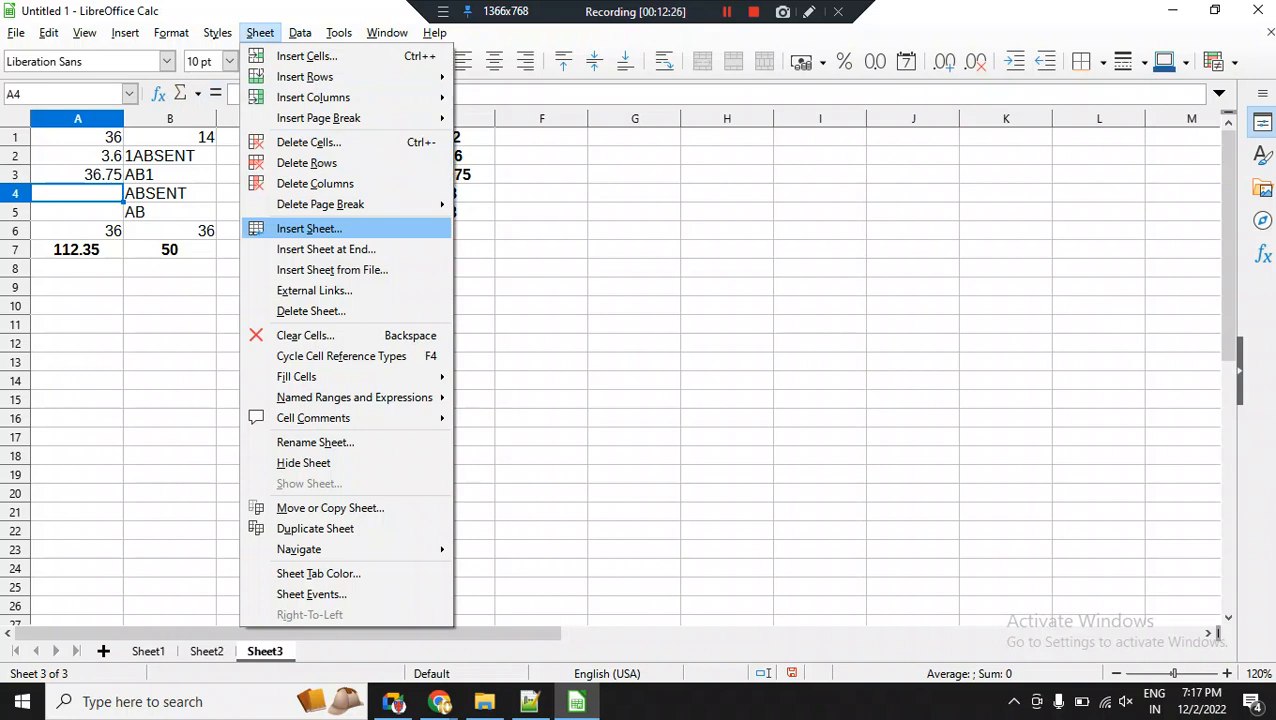
key("Return")
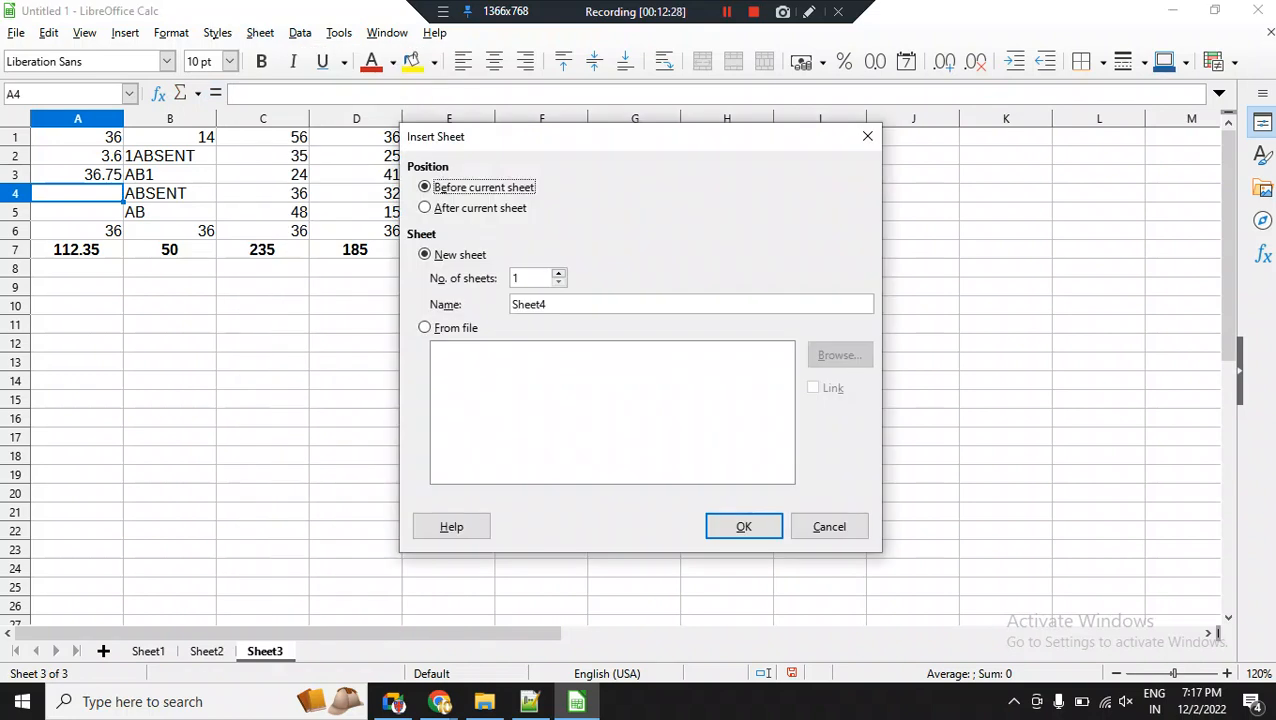
left_click(867, 136)
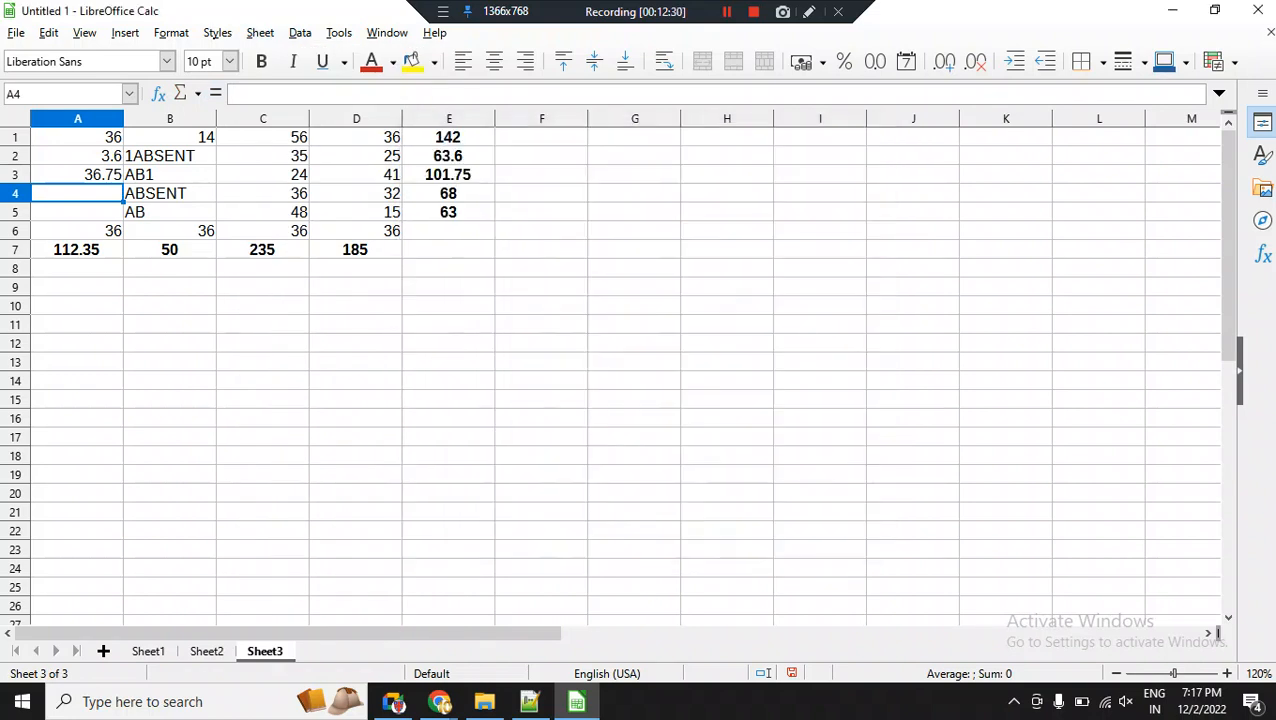
right_click(148, 651)
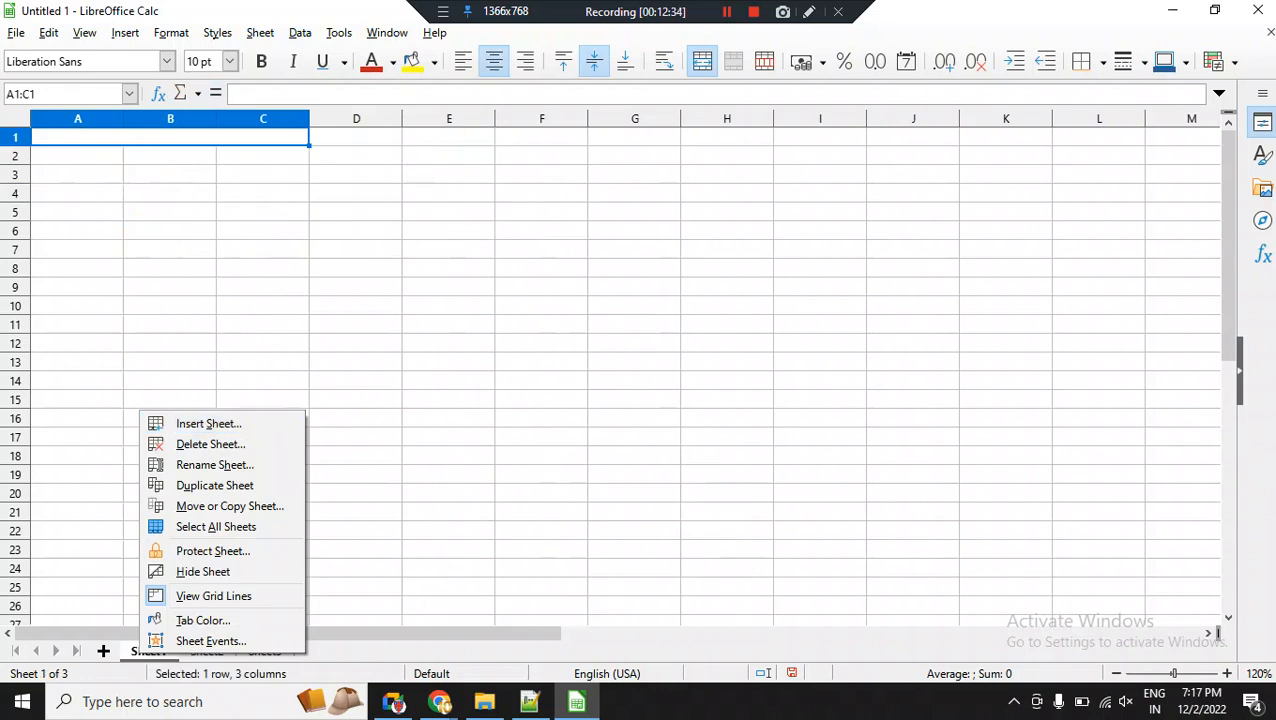
left_click(260, 33)
left_click(260, 33)
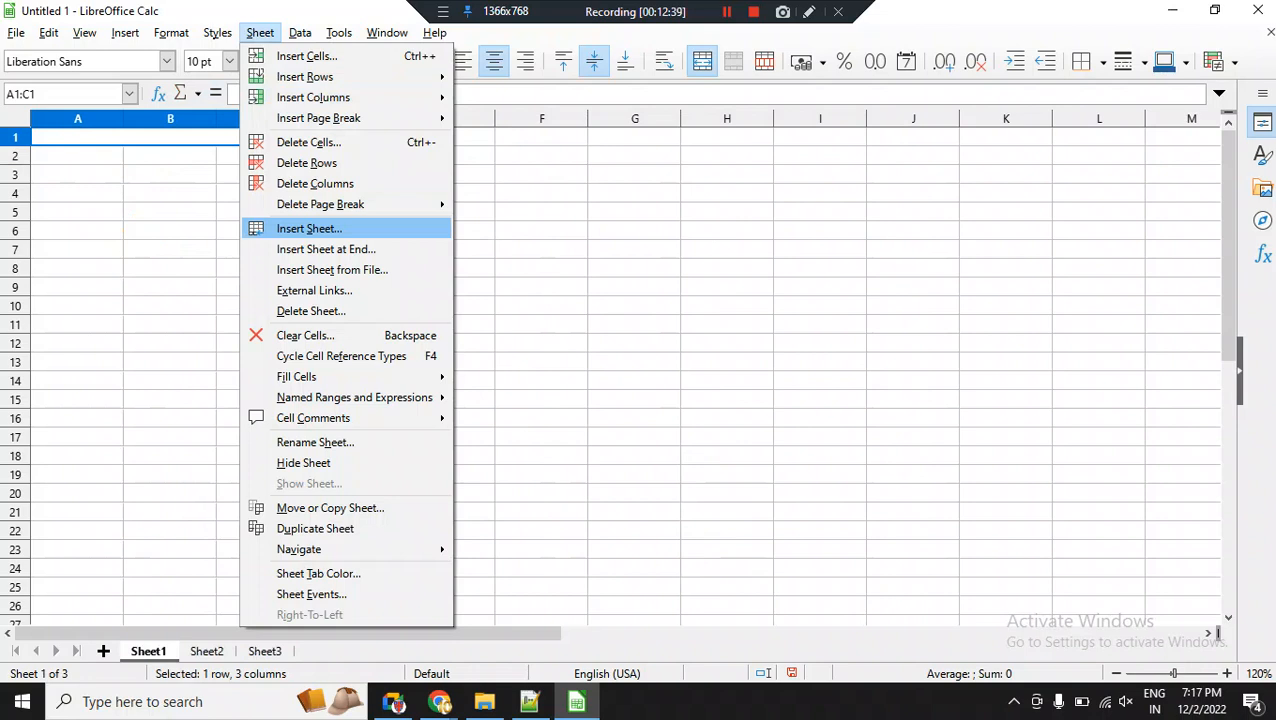
key("Escape")
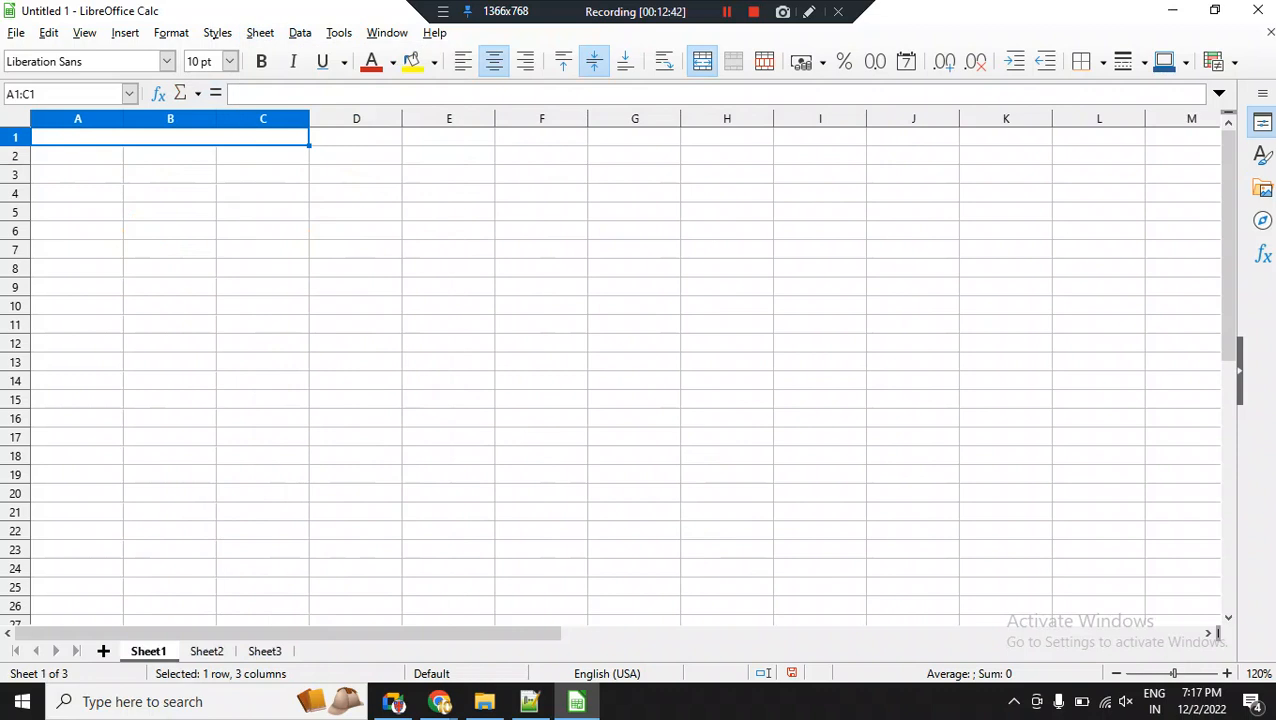
key("ctrl+Page_Down")
key("ctrl+Page_Down")
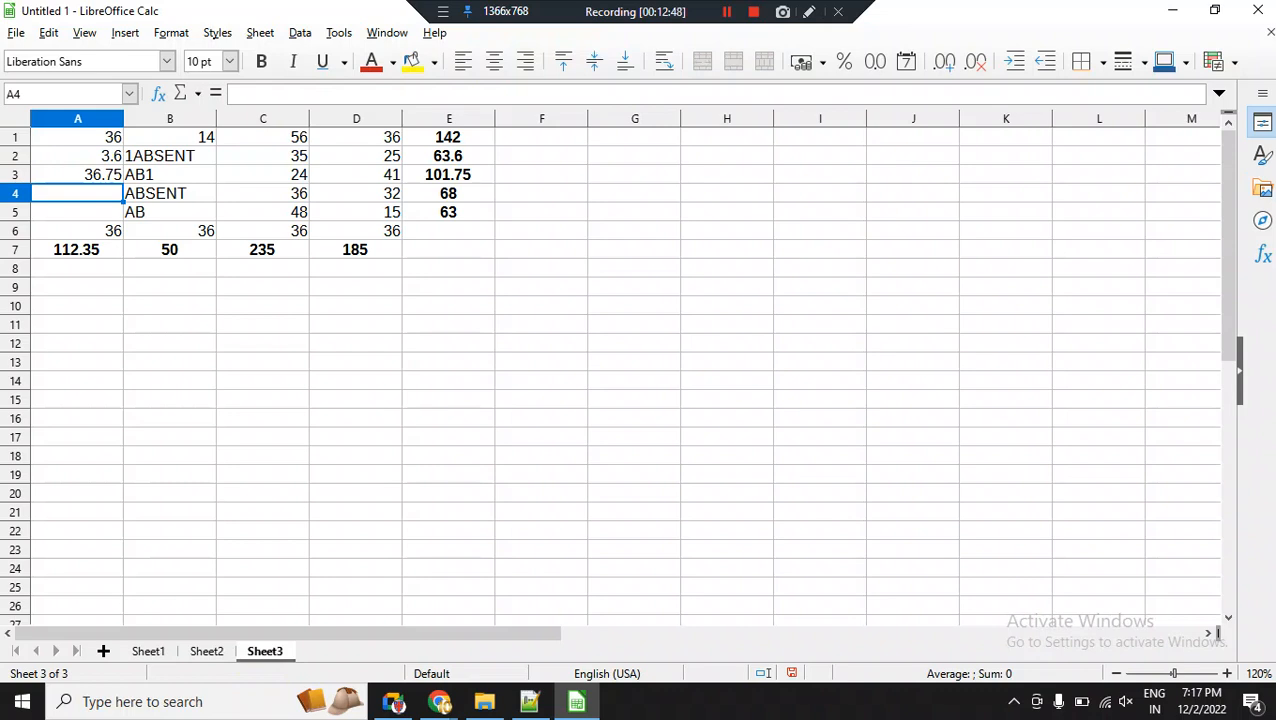
Clear all contents of the range A1:E7 on Sheet3.
left_click(170, 381)
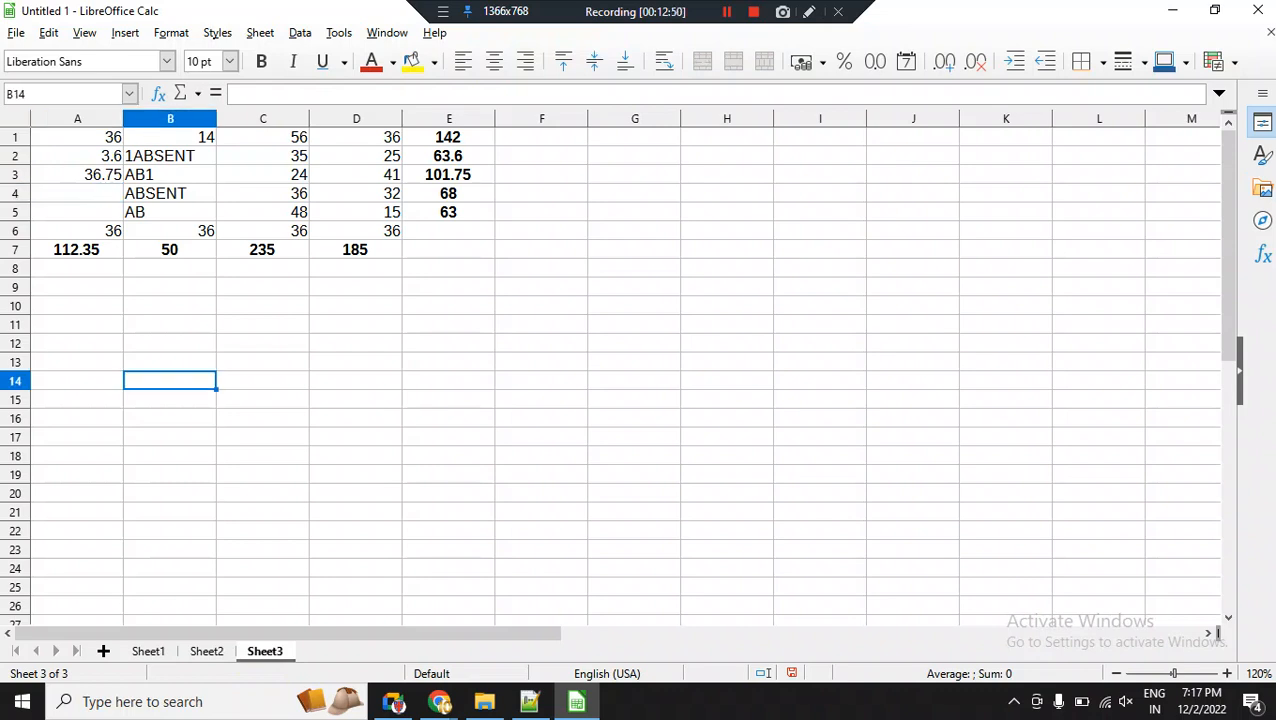
left_click_drag(77, 137, 449, 250)
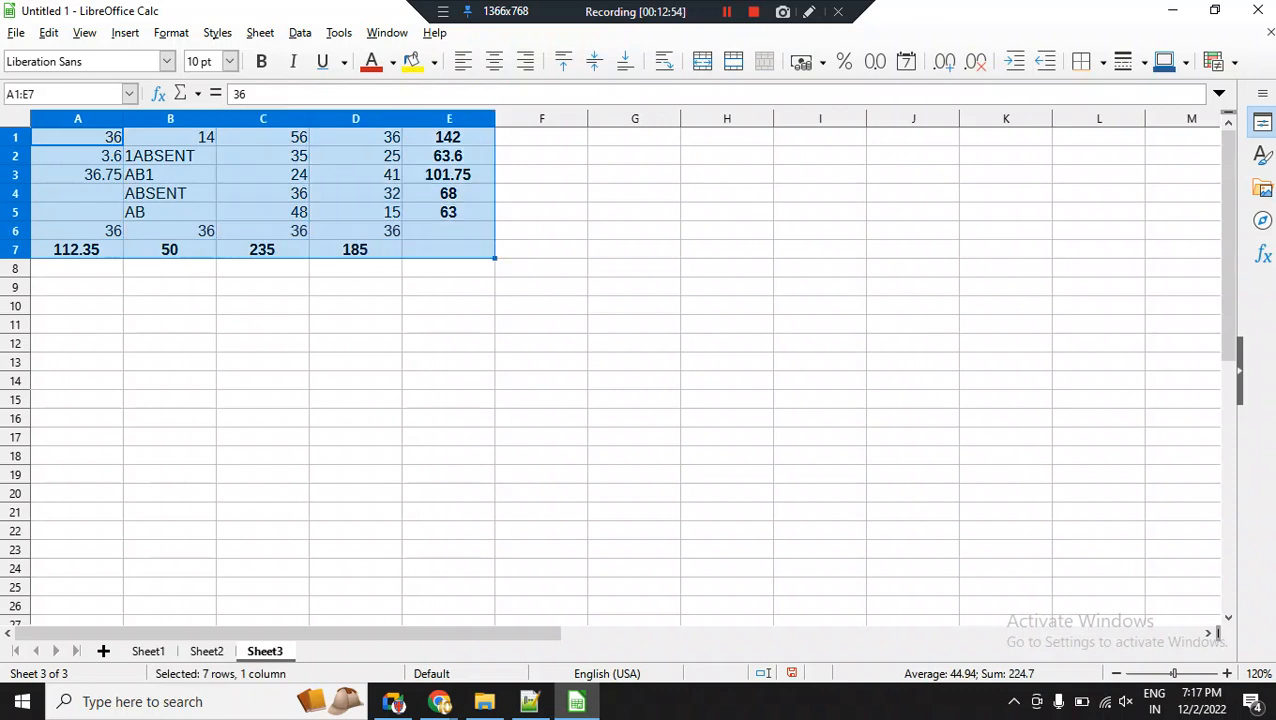
key("Delete")
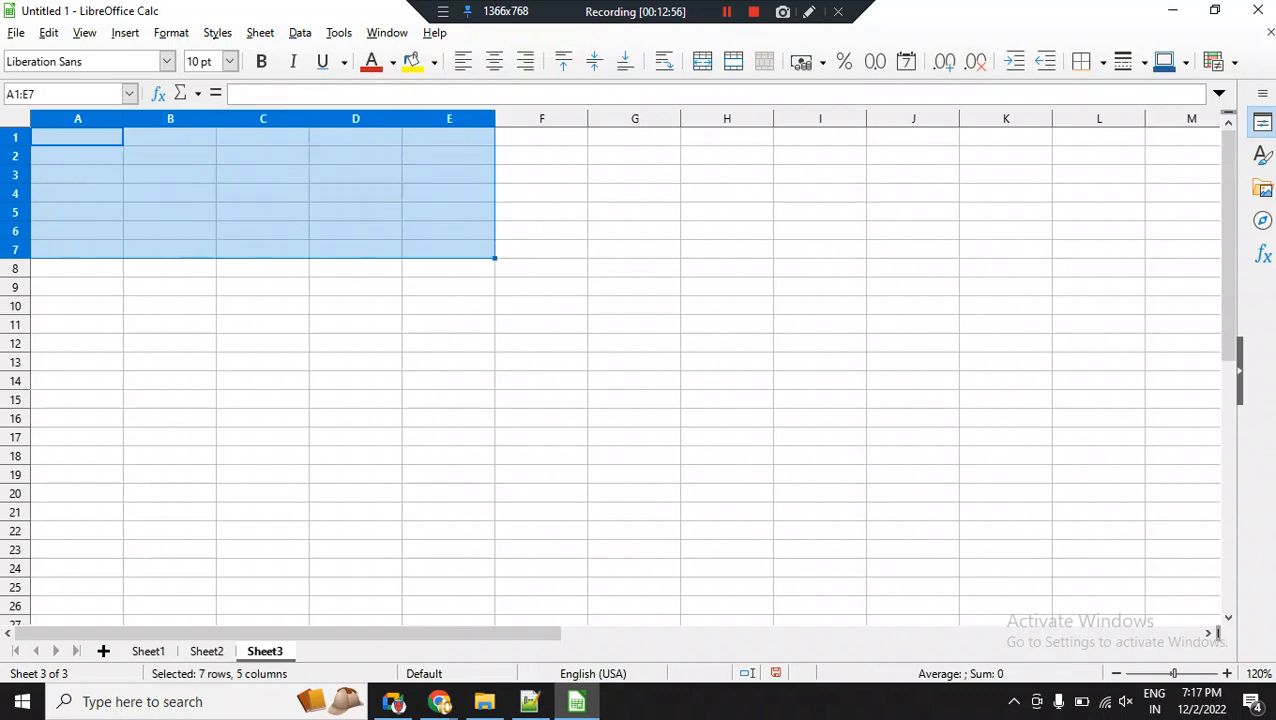
Enter 2 in A1 and 4 in A2, and fill the series down to cell A15.
type("2")
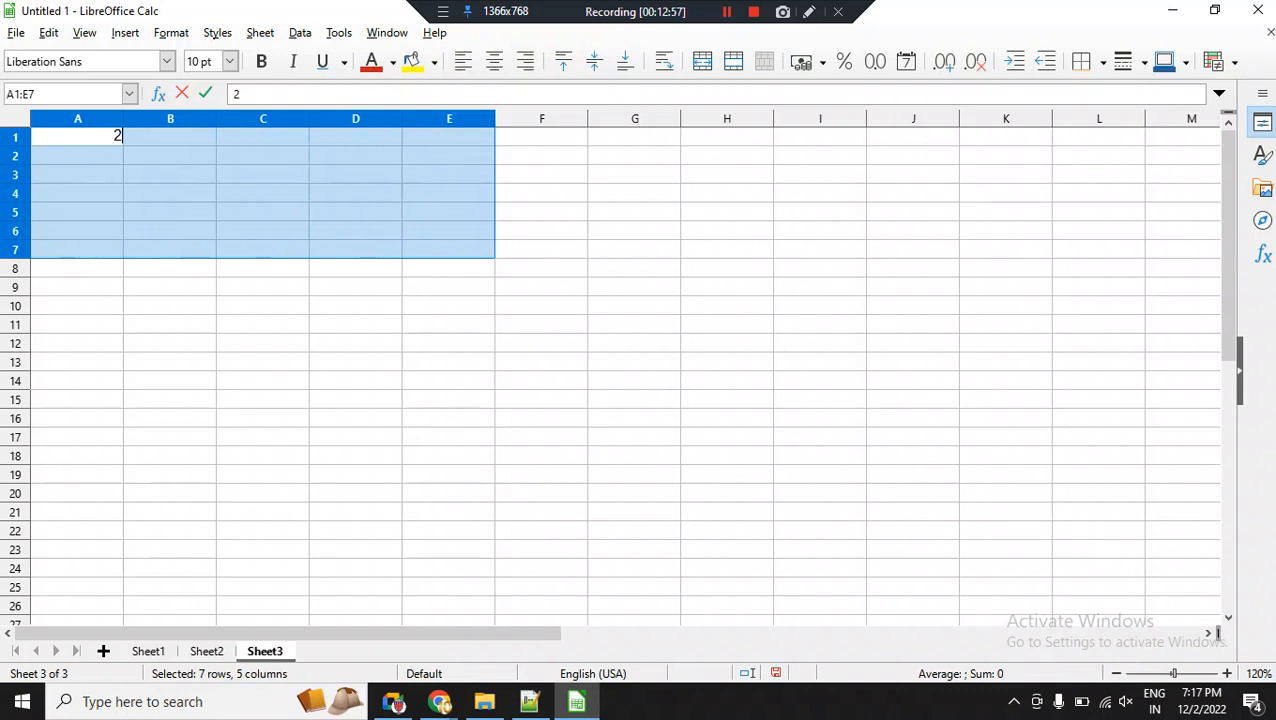
key("Return")
type("4")
key("Return")
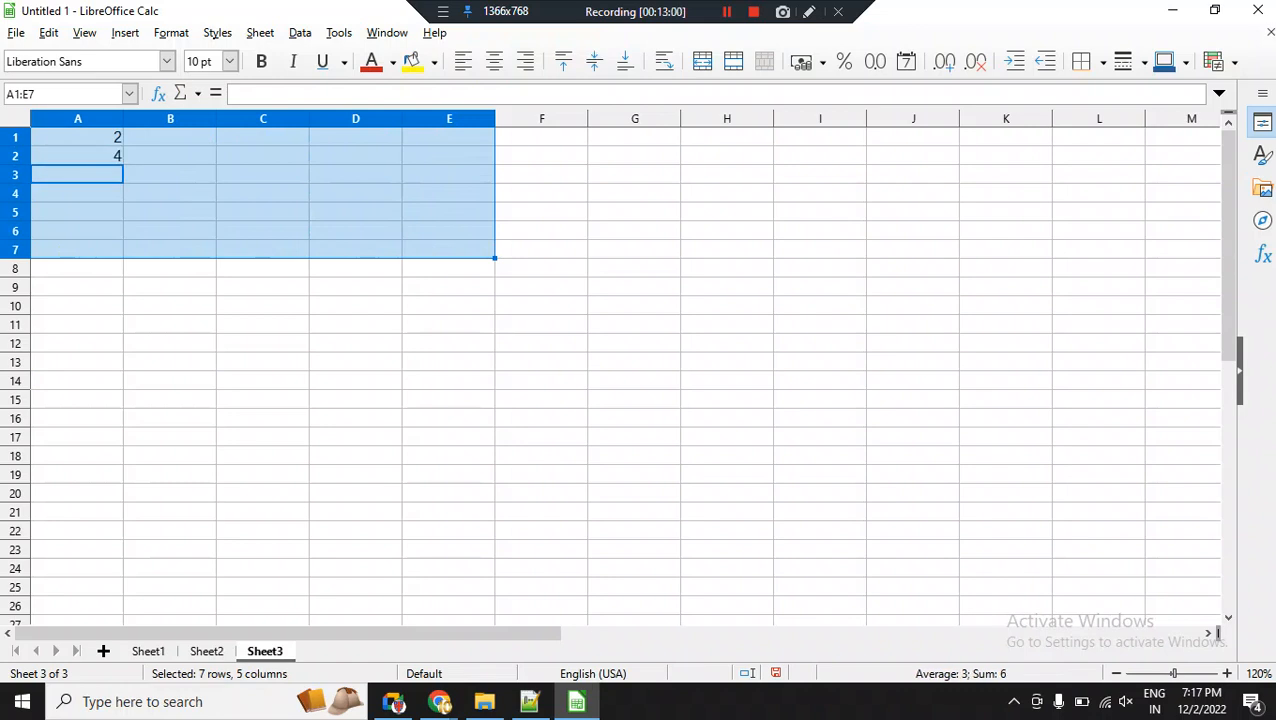
left_click(77, 137)
key("shift+Down")
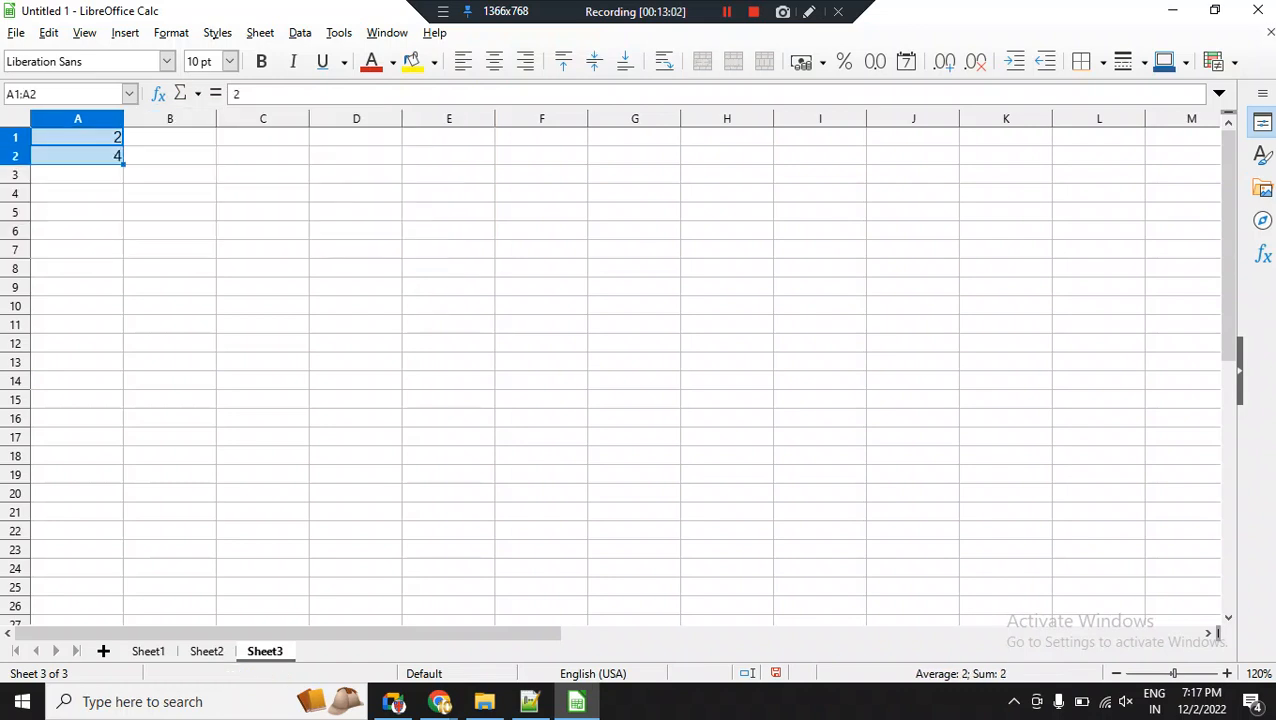
left_click_drag(123, 164, 123, 371)
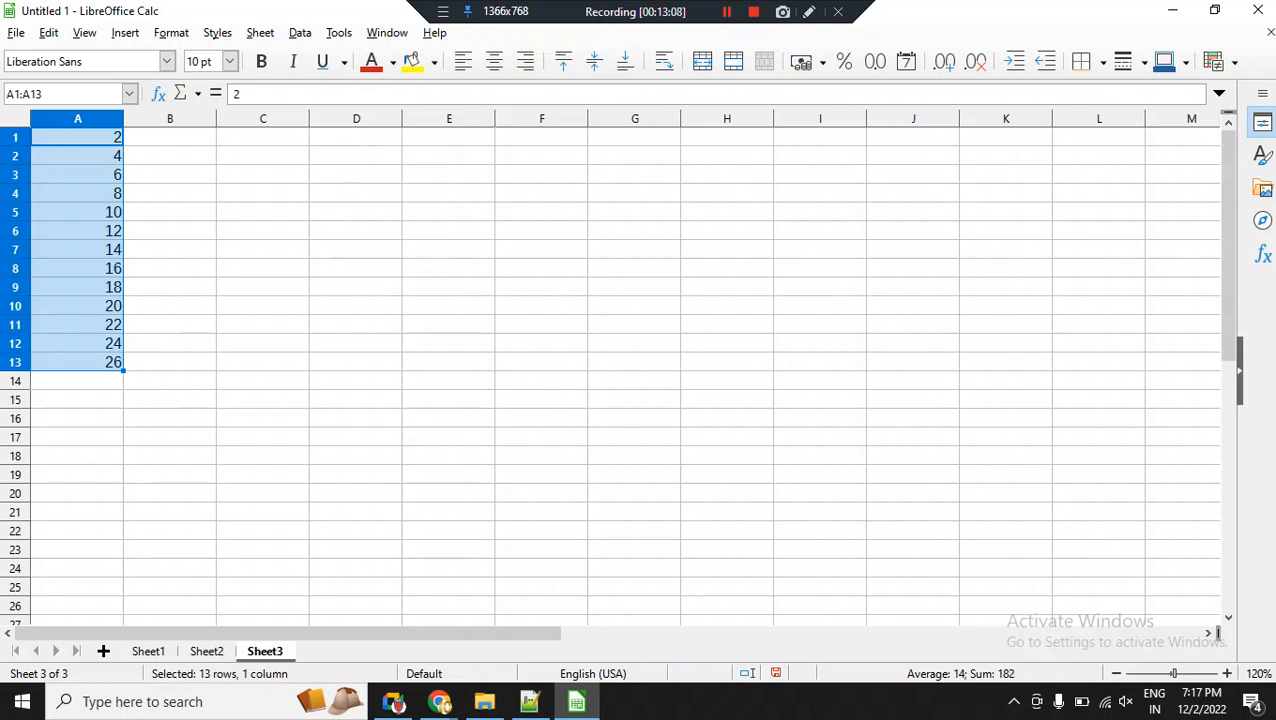
left_click_drag(123, 371, 125, 405)
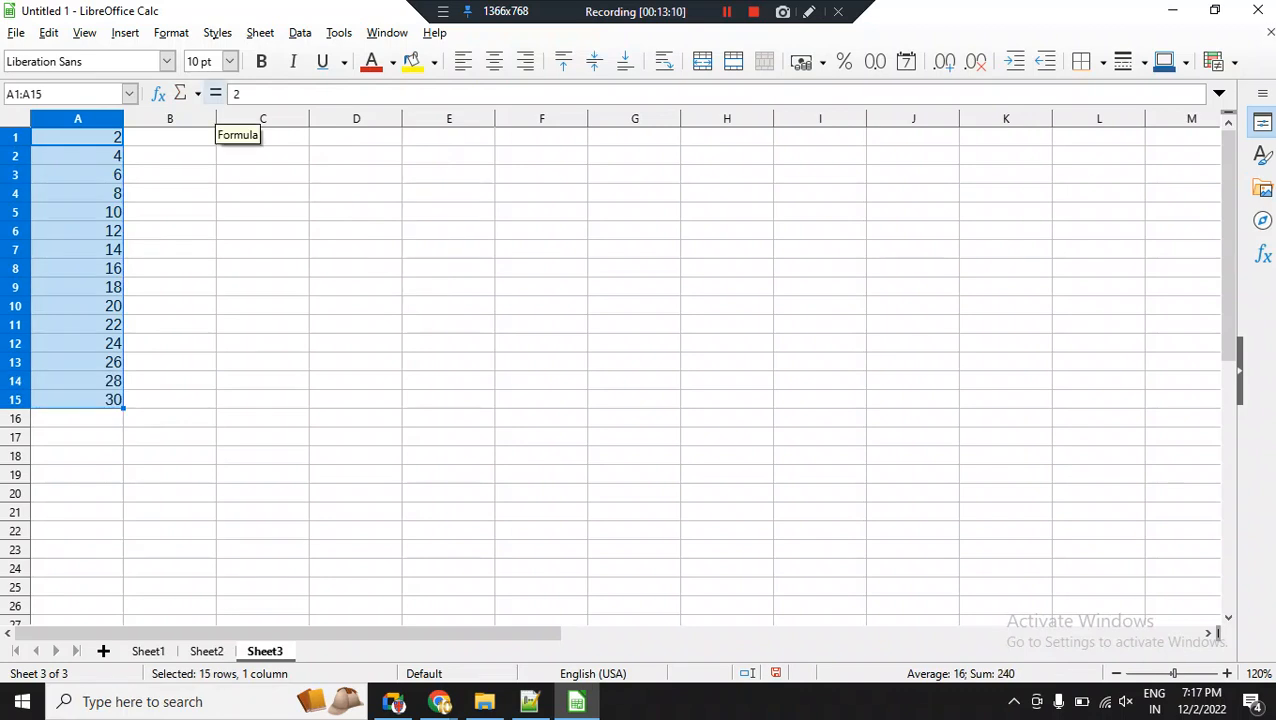
Enter 4 in B1 and 8 in B2, and fill the series down to cell B15.
left_click(170, 137)
type("4")
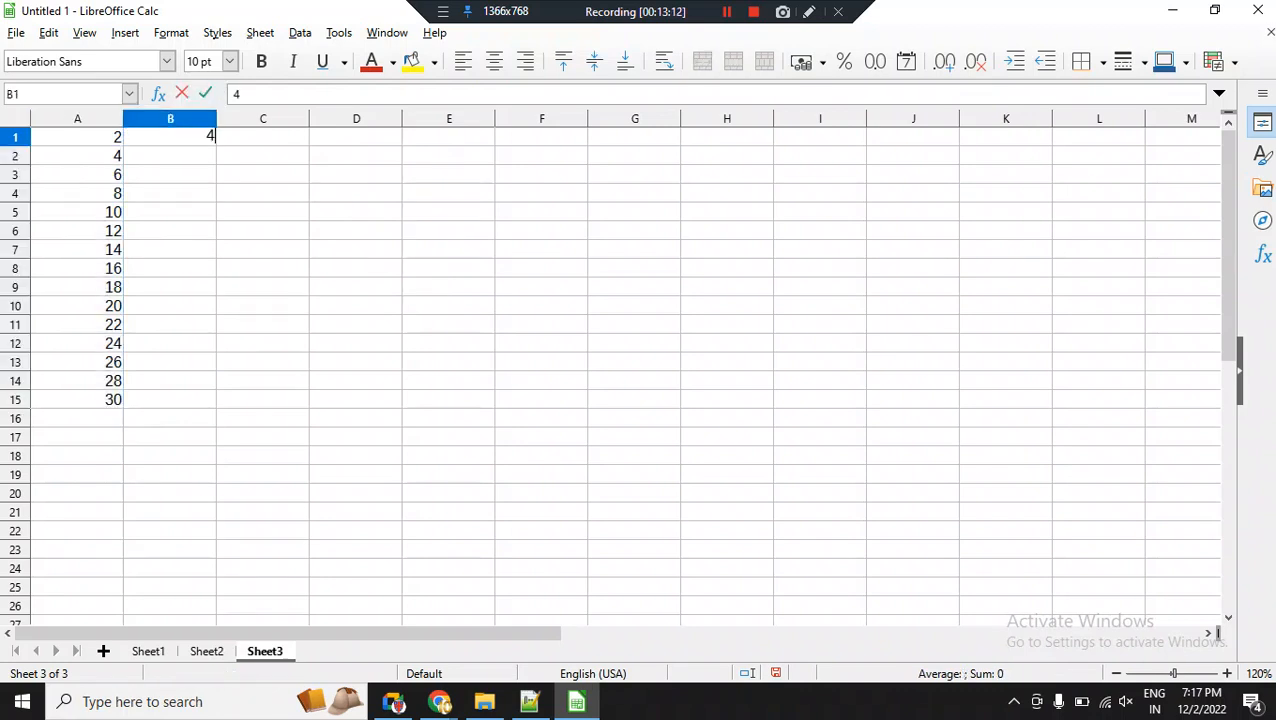
key("Return")
type("8")
key("Return")
left_click_drag(170, 137, 170, 156)
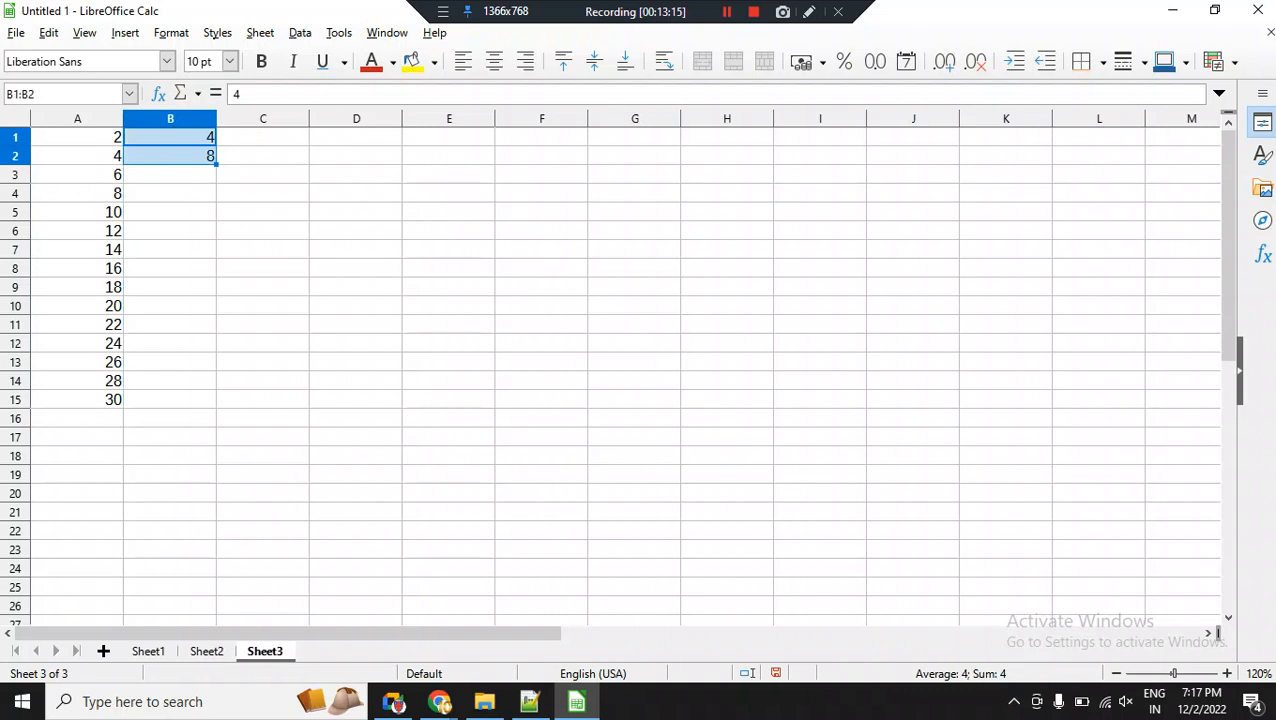
double_click(216, 164)
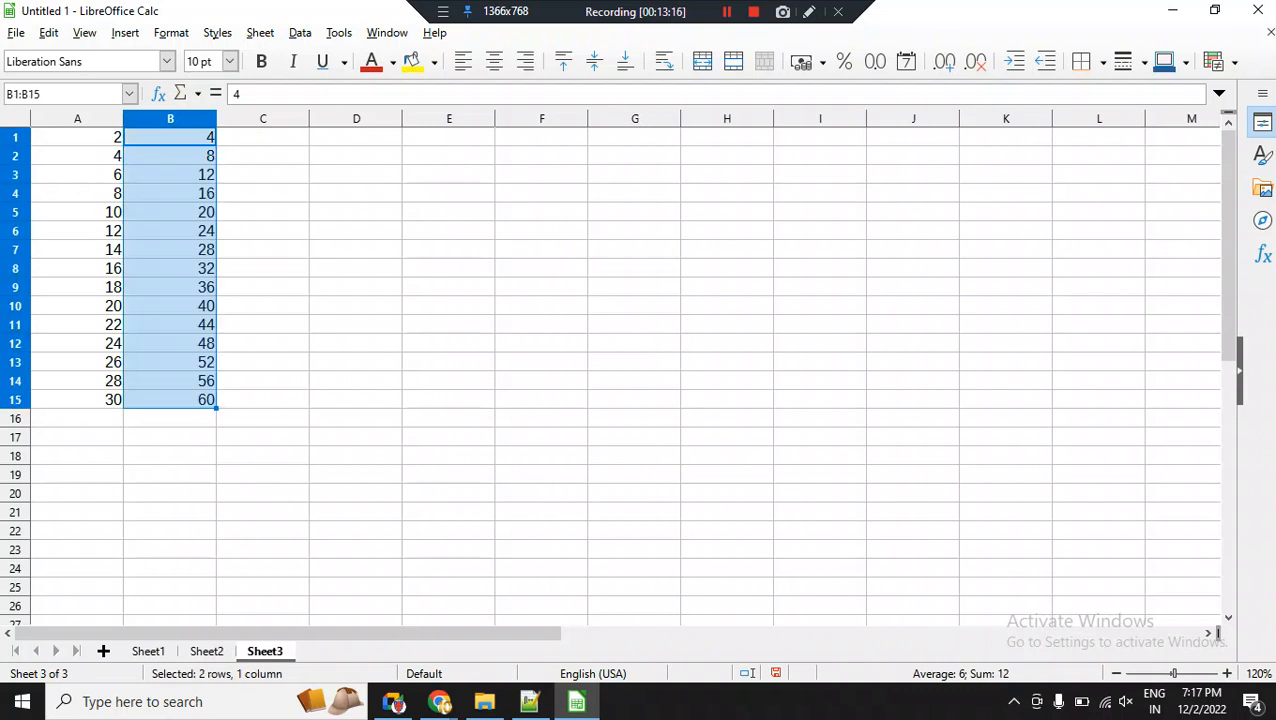
Enter 5 in C1 and 10 in C2, and fill the series down to cell C15.
left_click(263, 137)
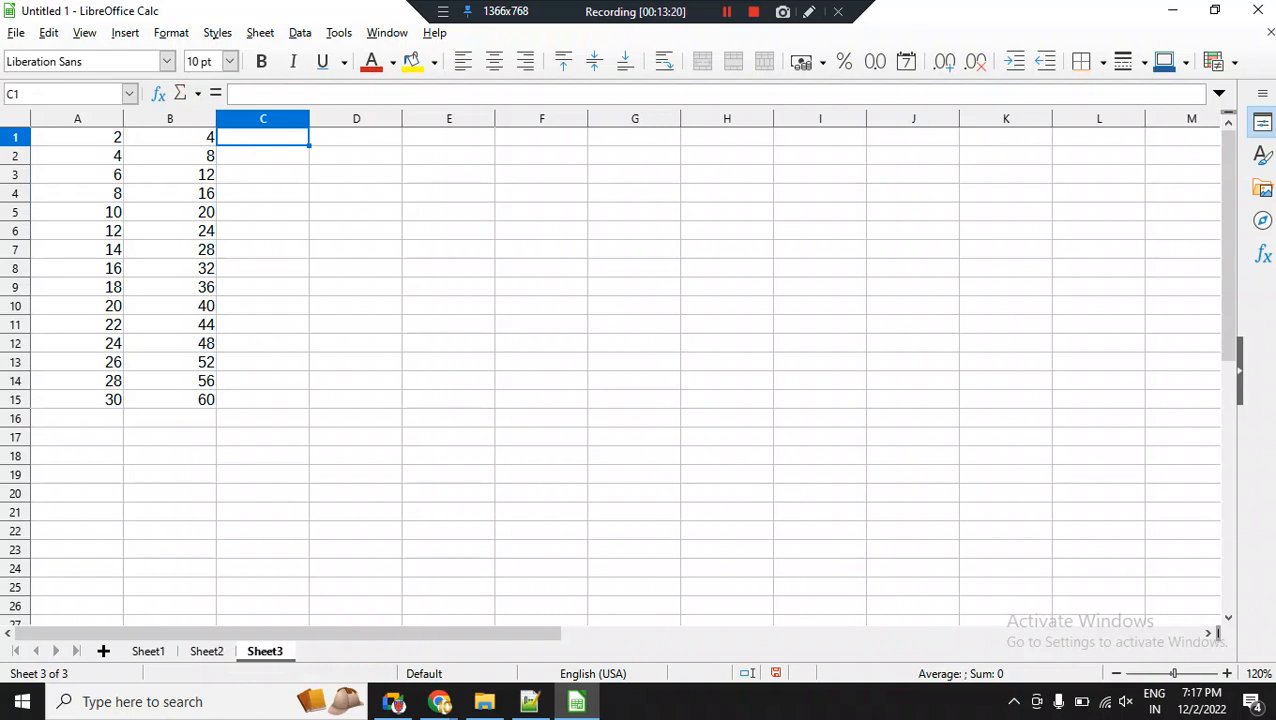
type("5")
key("Return")
type("10")
key("Return")
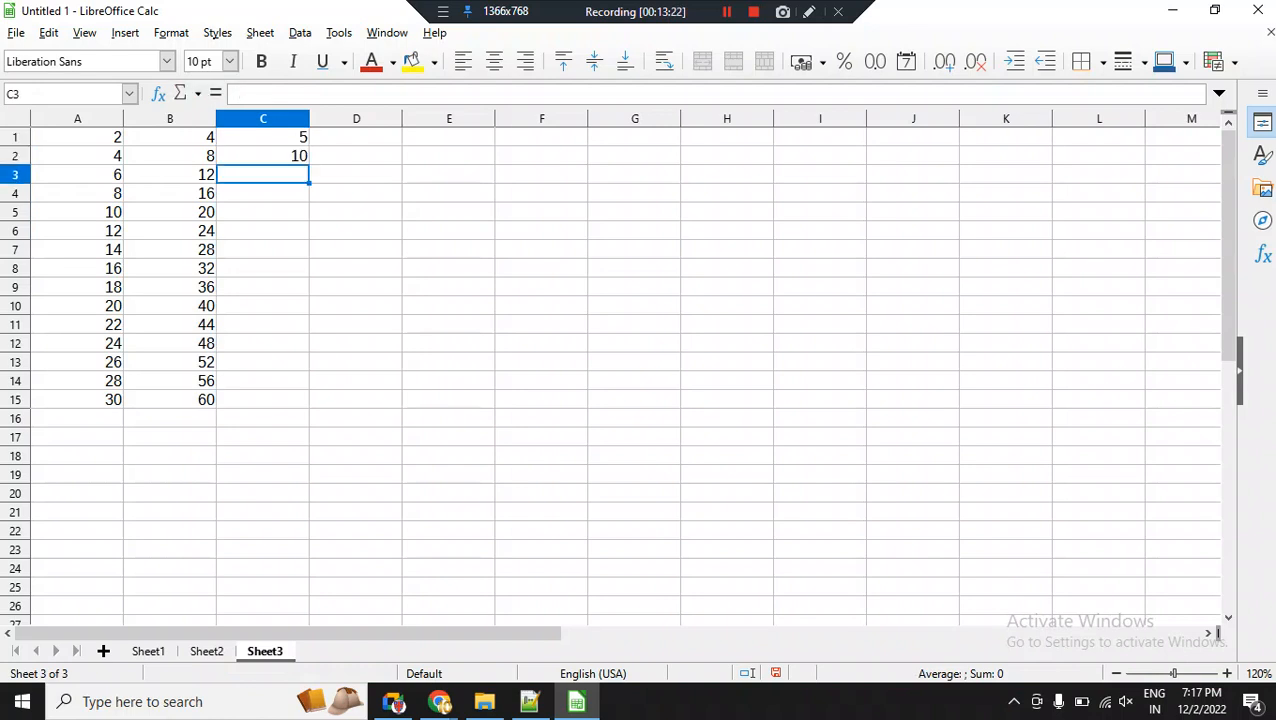
left_click_drag(263, 137, 309, 408)
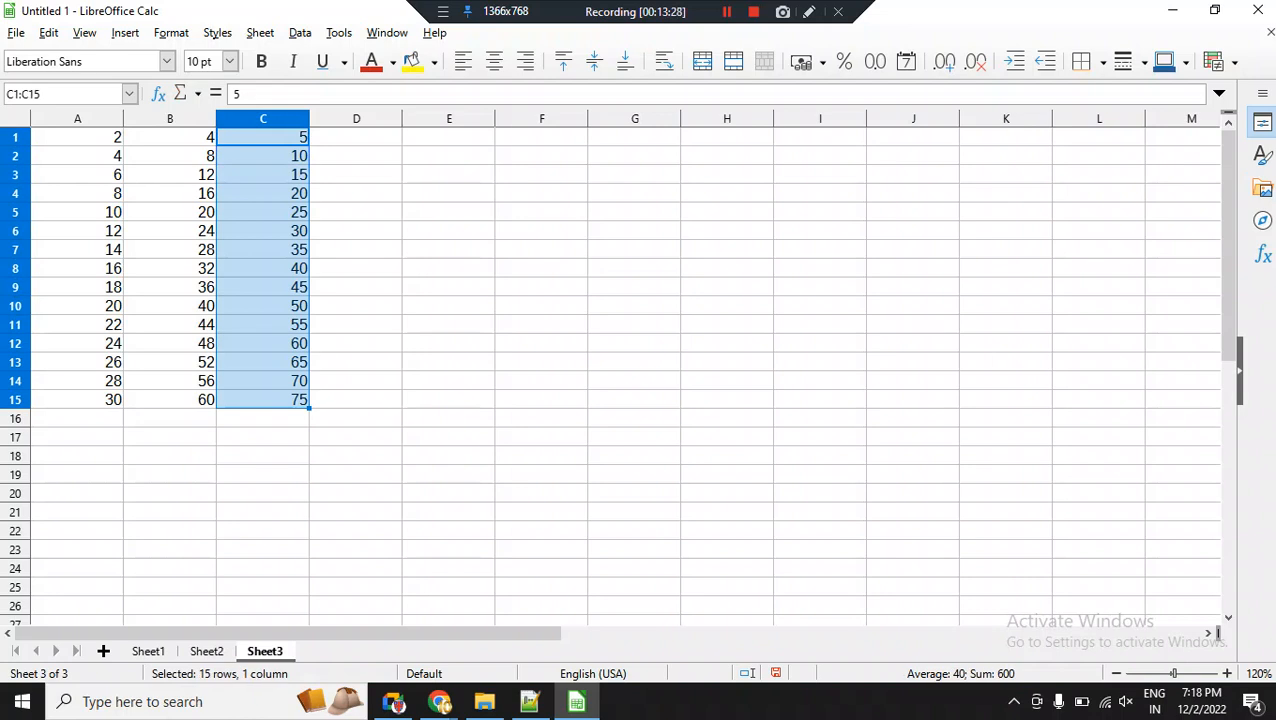
Add a new blank sheet after Sheet3 and return to cell A10 in the Sheet3 data.
left_click(78, 137)
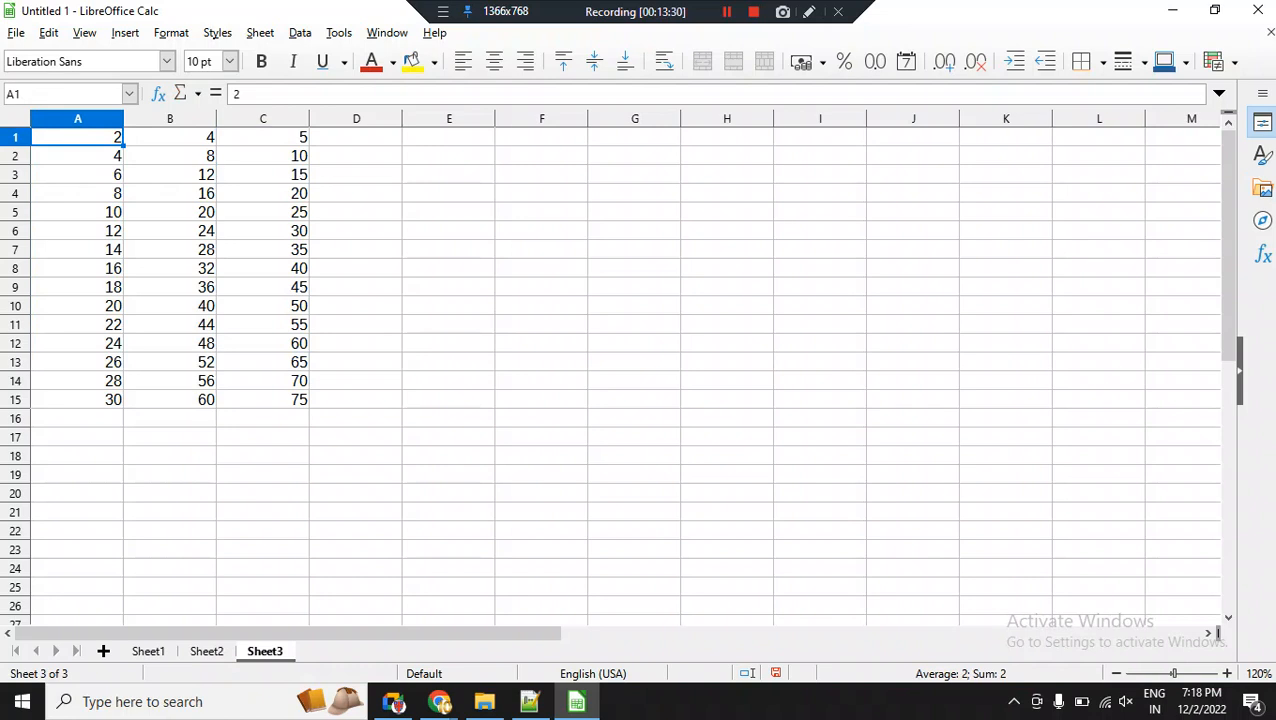
key("ctrl+Down")
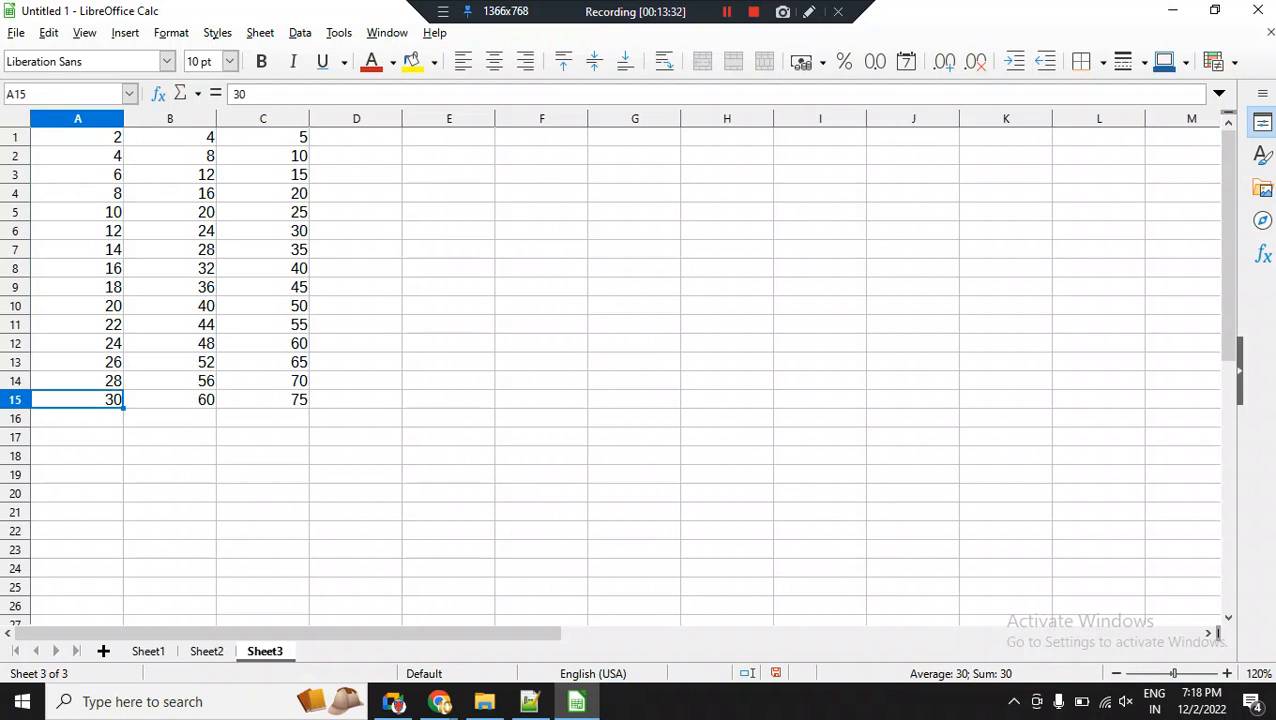
left_click(103, 651)
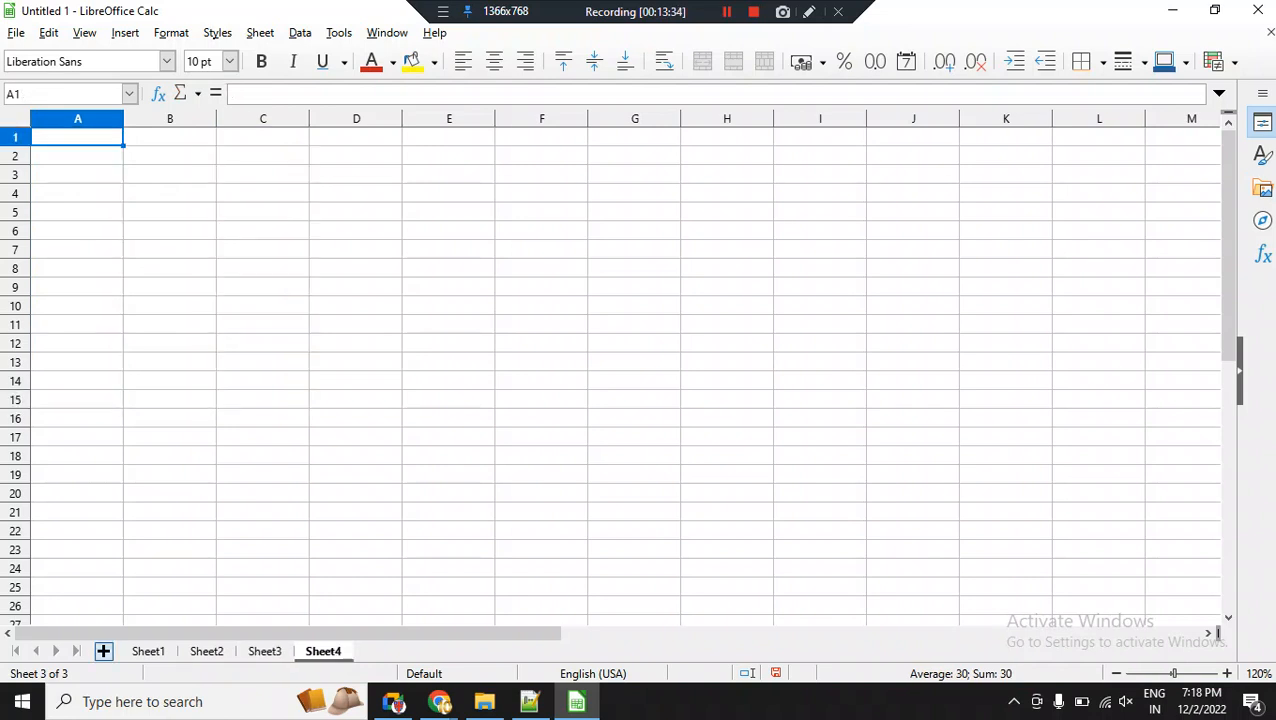
key("ctrl+Page_Up")
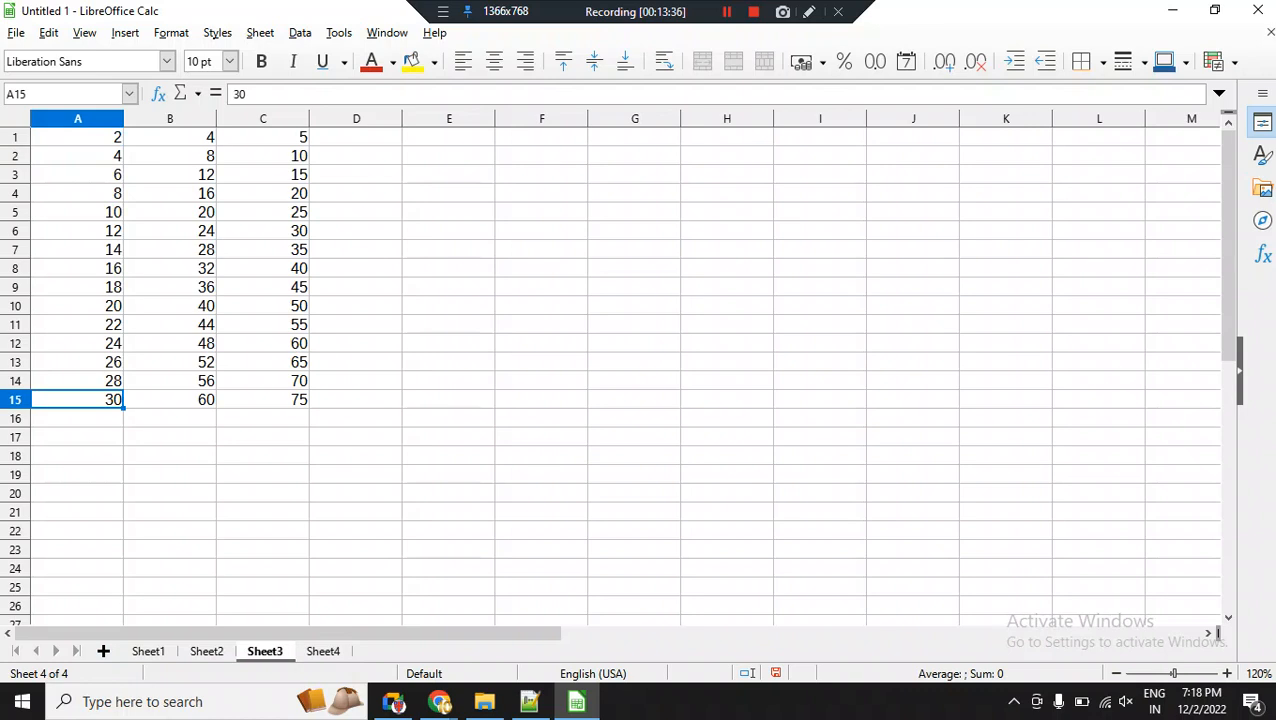
left_click(77, 306)
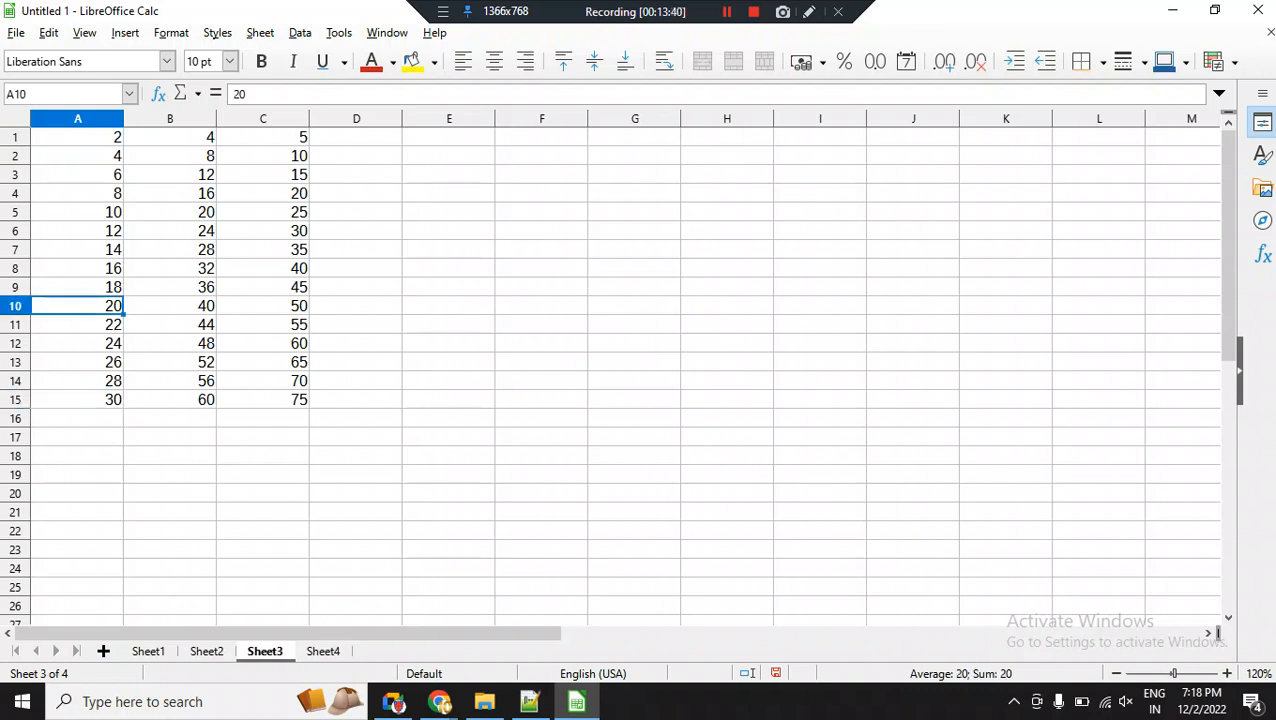
Enter 7 in D1 and 14 in D2, and fill the series down to cell D15.
left_click(356, 137)
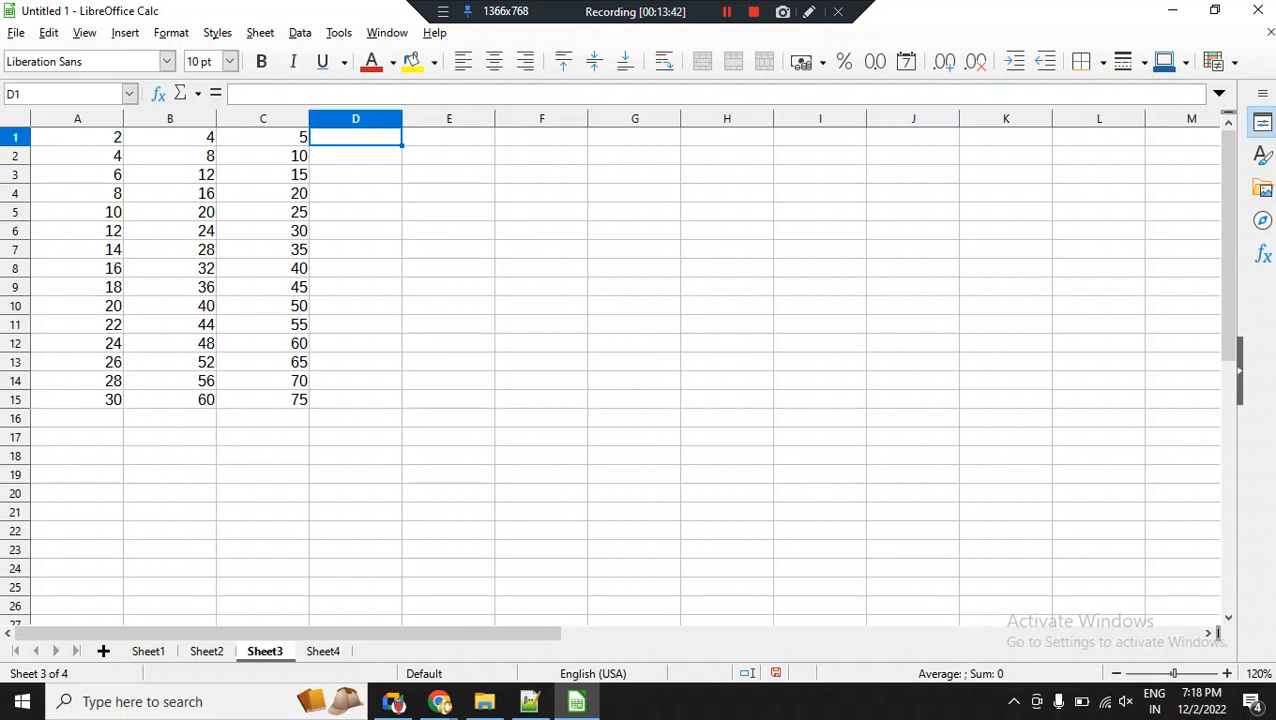
type("7")
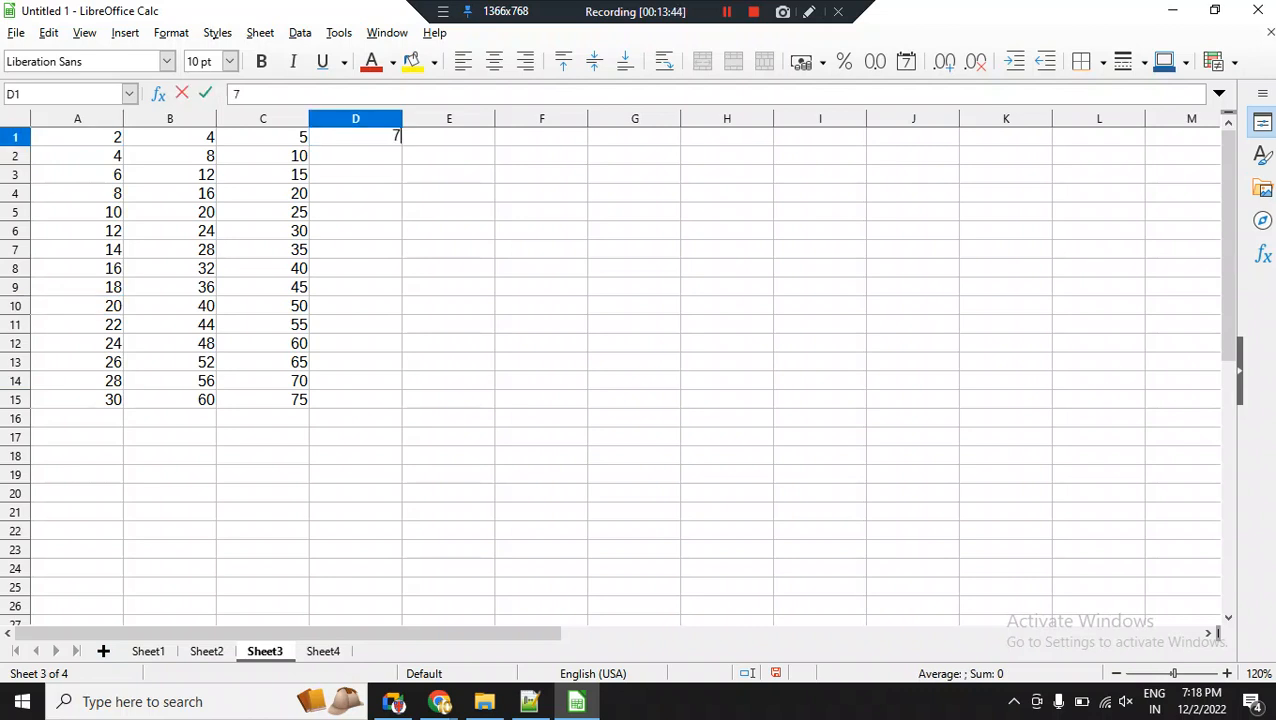
key("Return")
type("14")
key("Return")
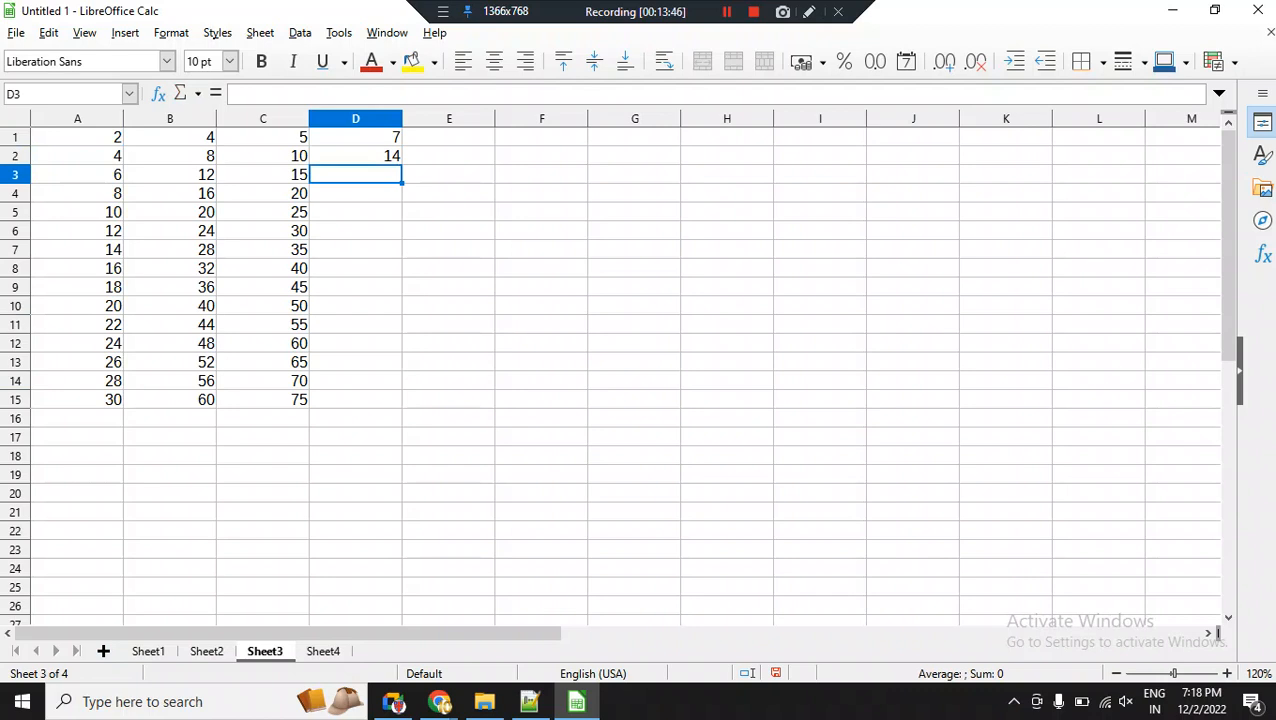
left_click_drag(356, 137, 356, 156)
double_click(402, 165)
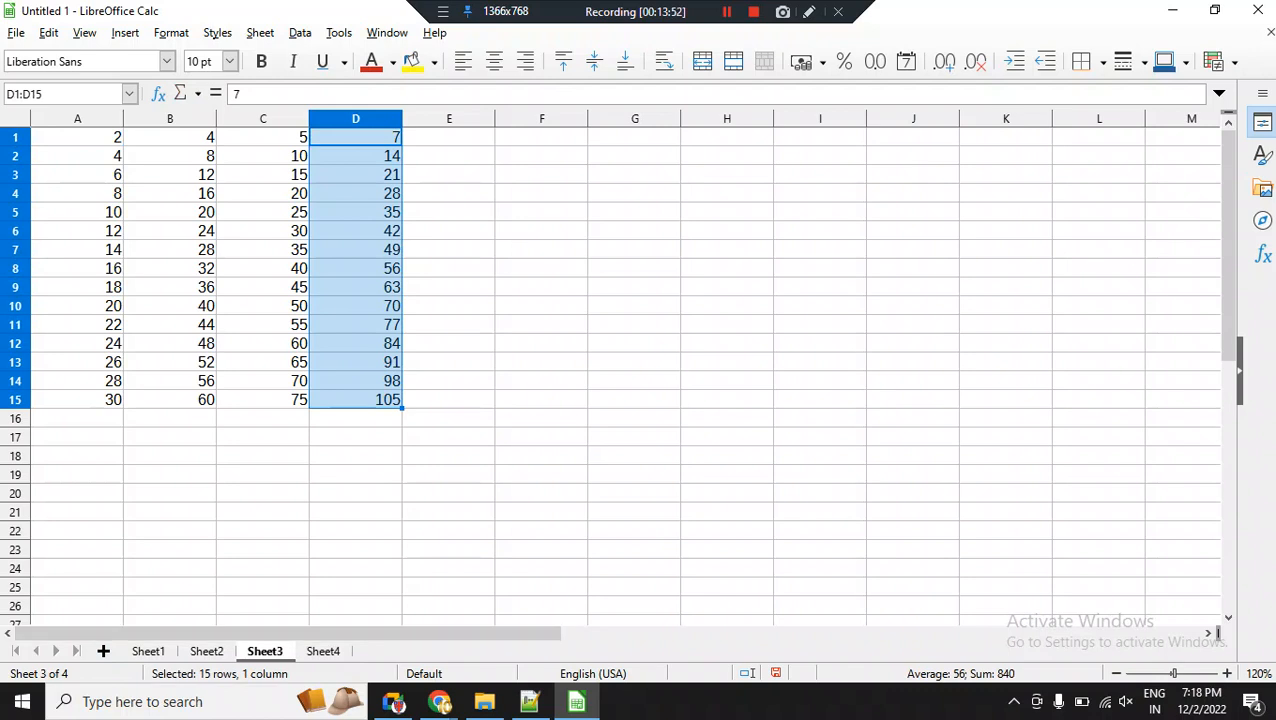
Switch between the blank Sheet4 and the number series on Sheet3, ending on Sheet4.
left_click(323, 651)
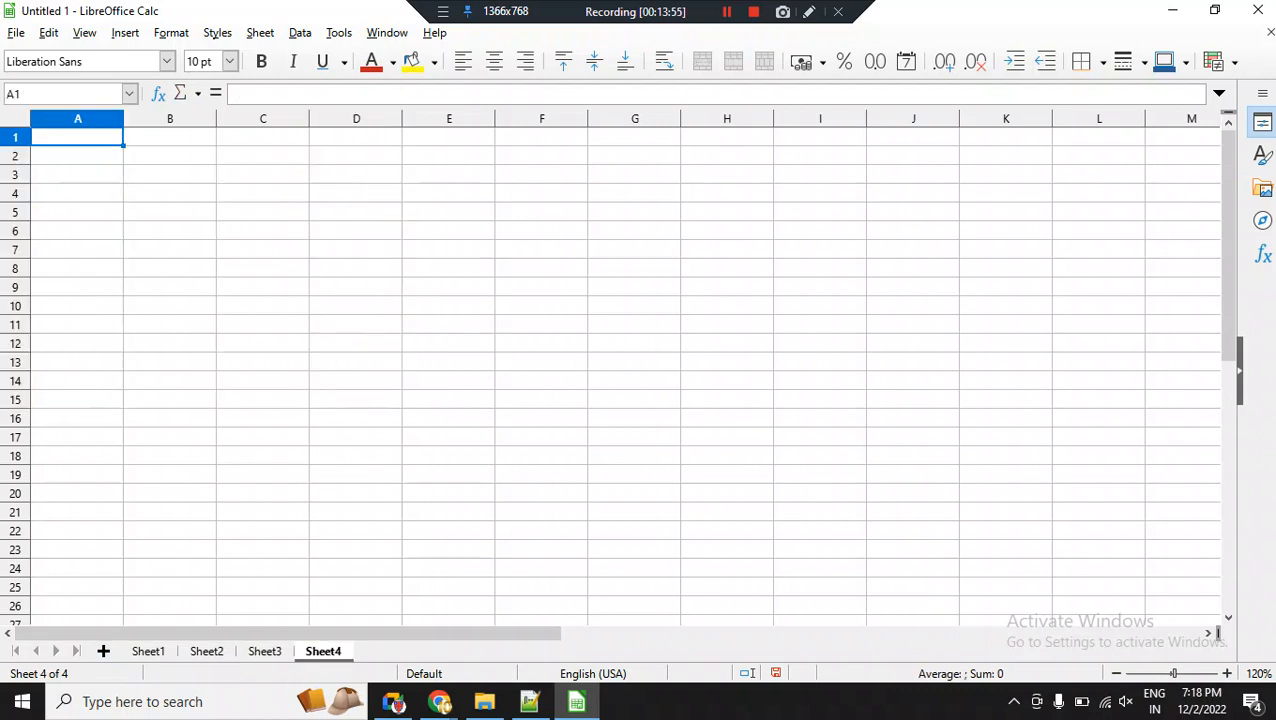
key("ctrl+Page_Up")
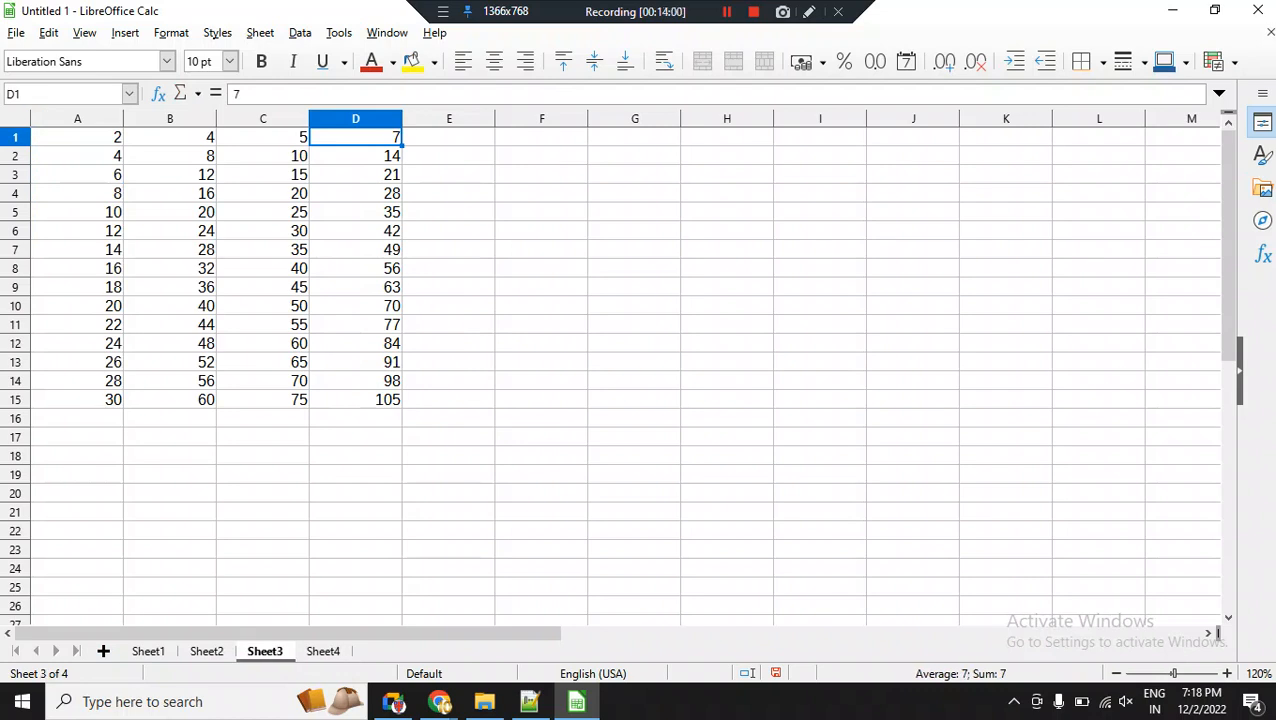
key("ctrl+Page_Down")
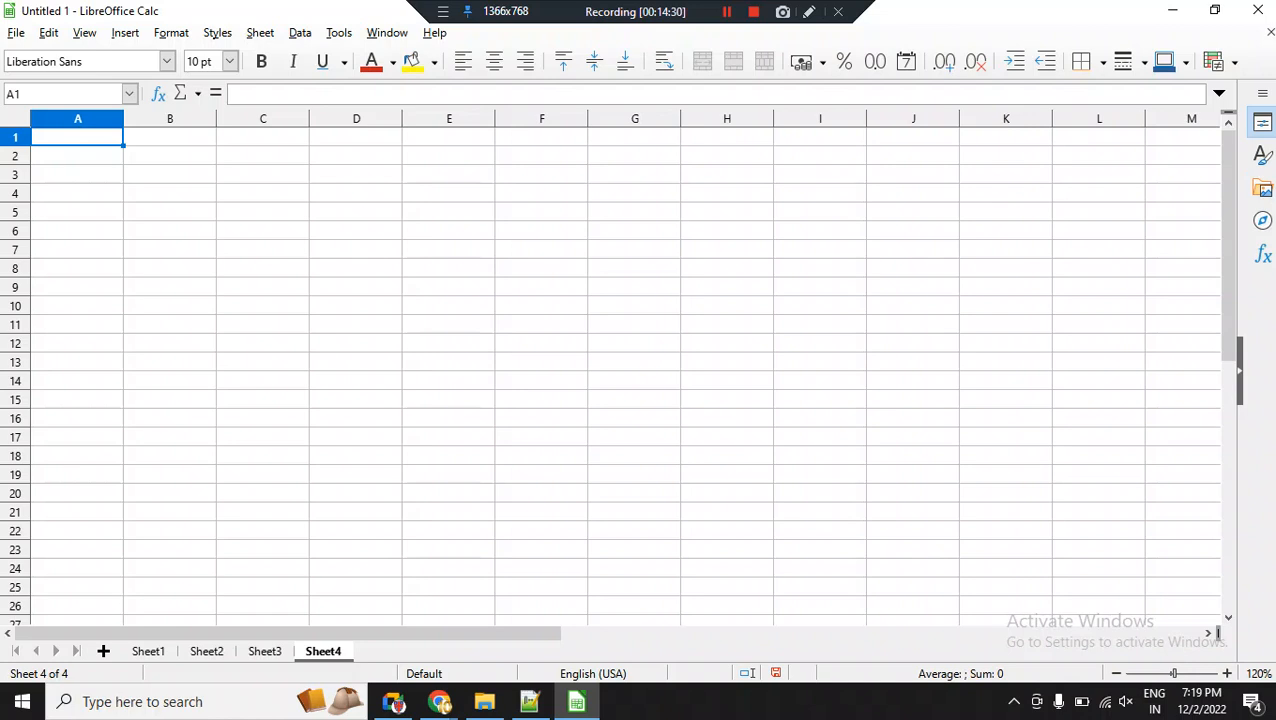
In Sheet4 cell A1, enter a formula that references cell A1 of Sheet3.
scroll(625, 370, "up", 1)
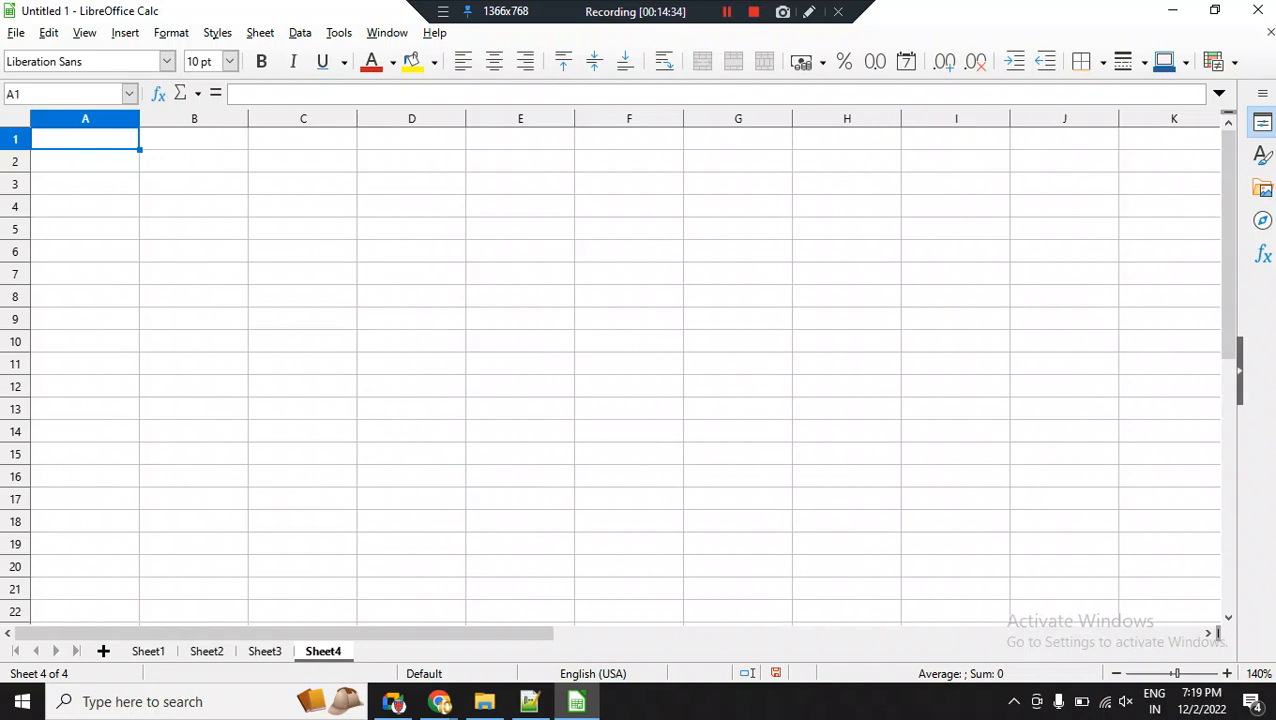
type("=")
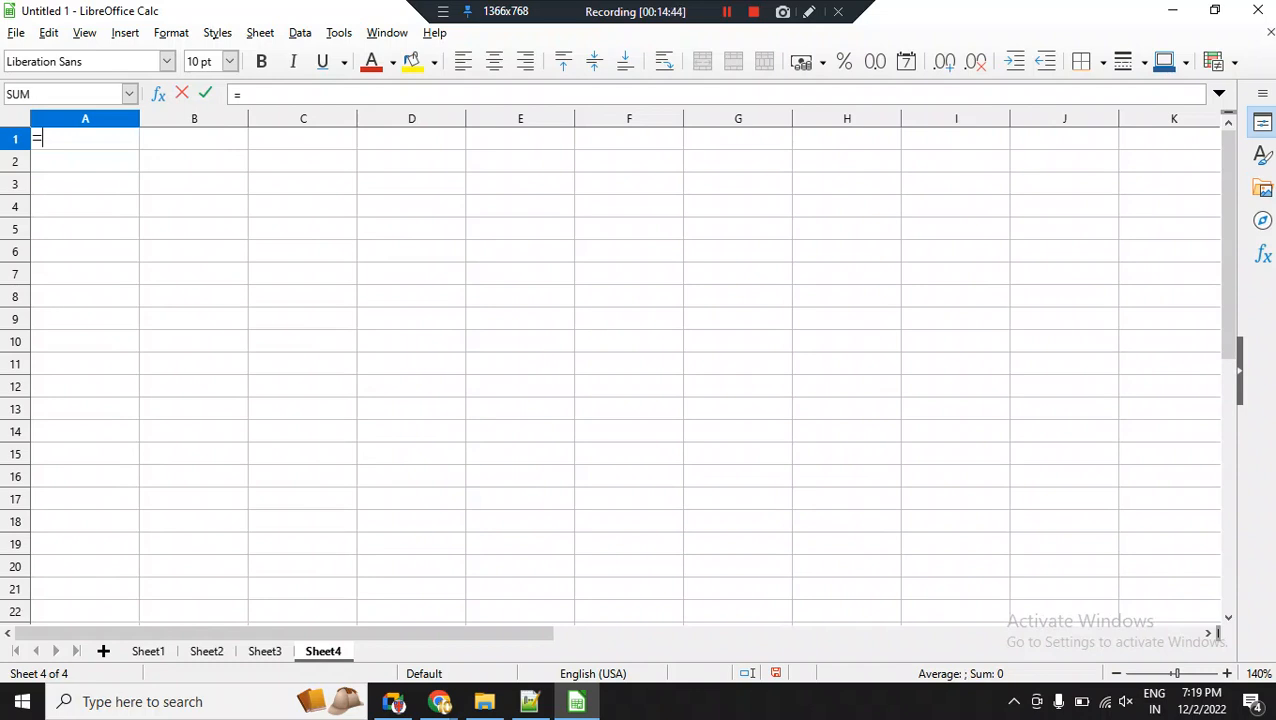
key("ctrl+Page_Up")
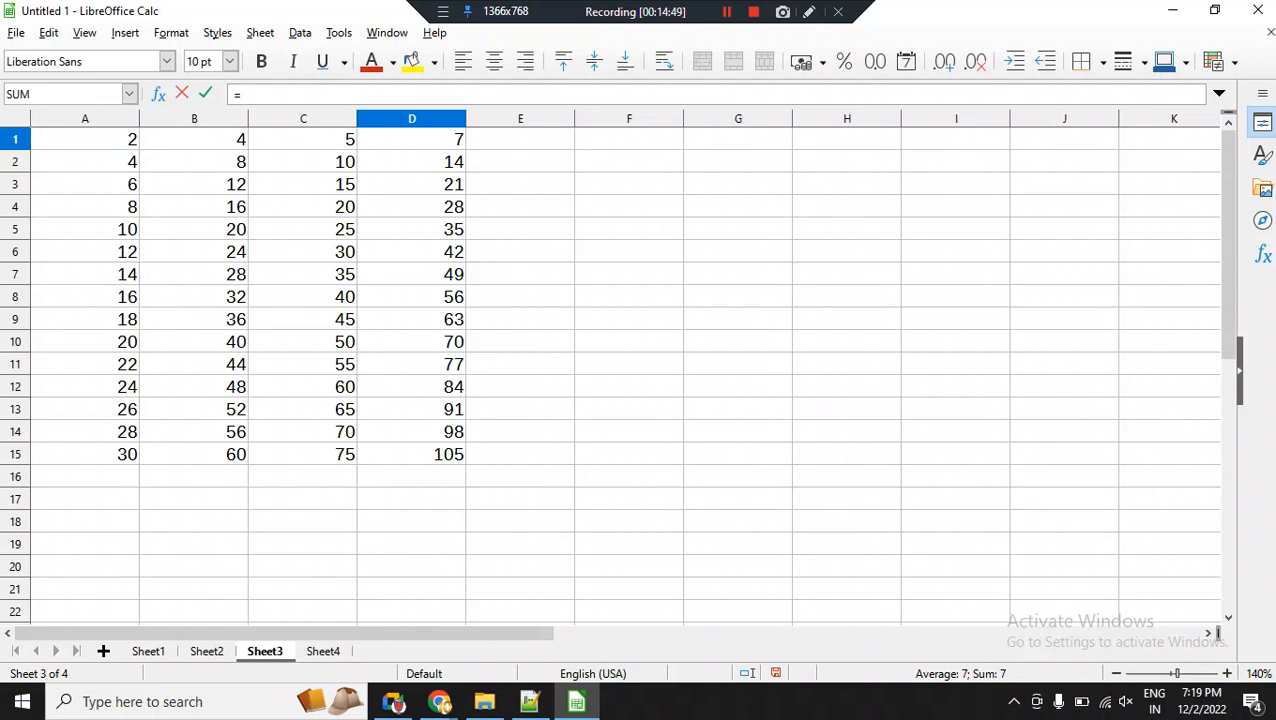
left_click(85, 139)
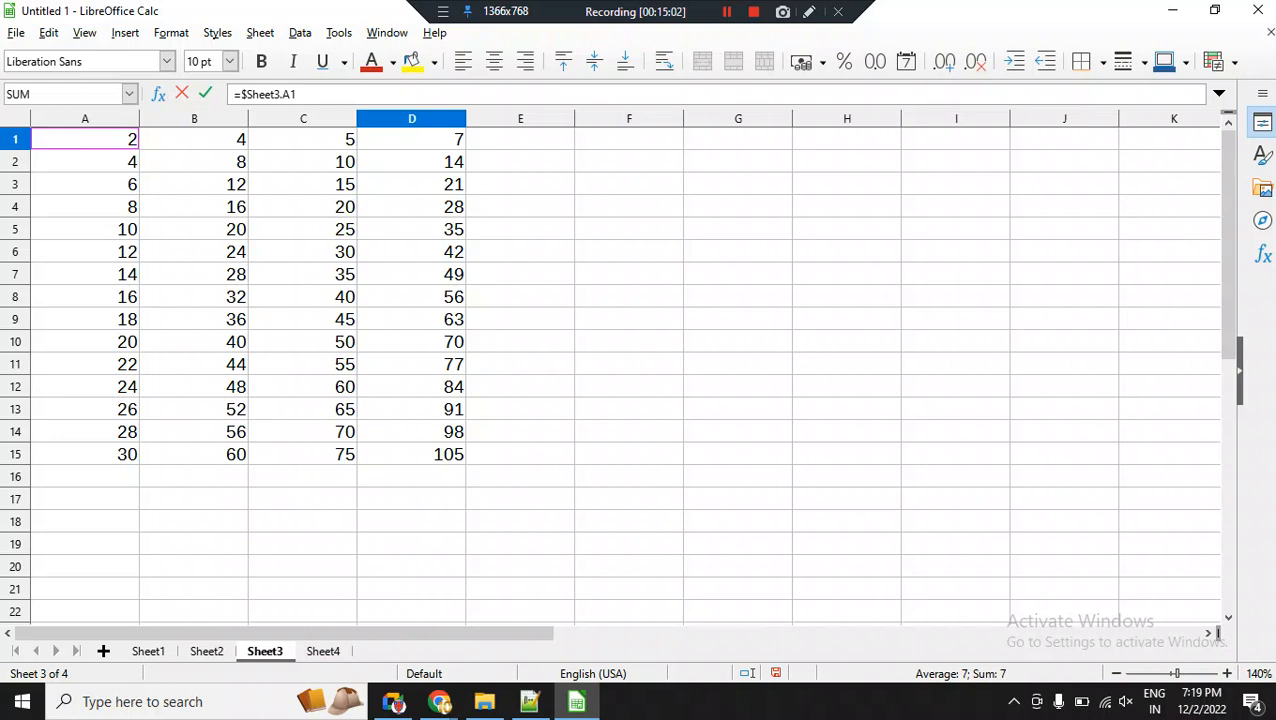
key("Return")
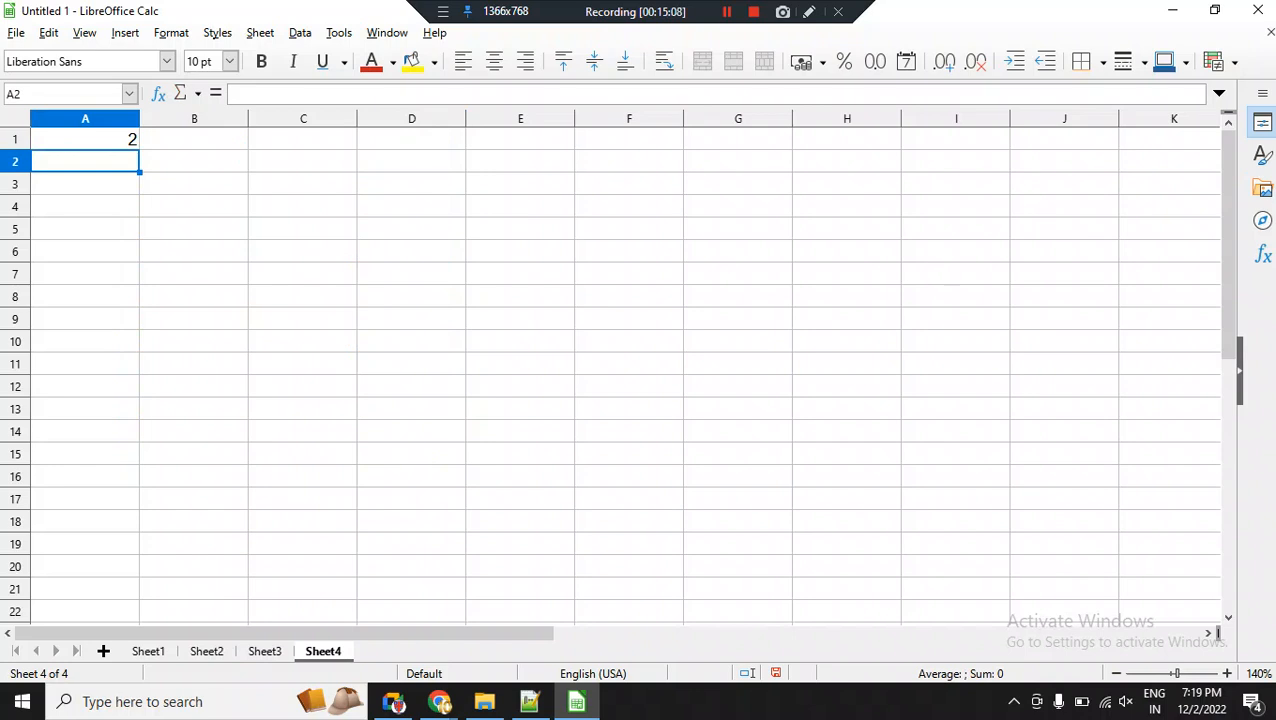
Fill the Sheet4 A1 reference formula down to row 10, and extend it across to column F.
left_click(85, 139)
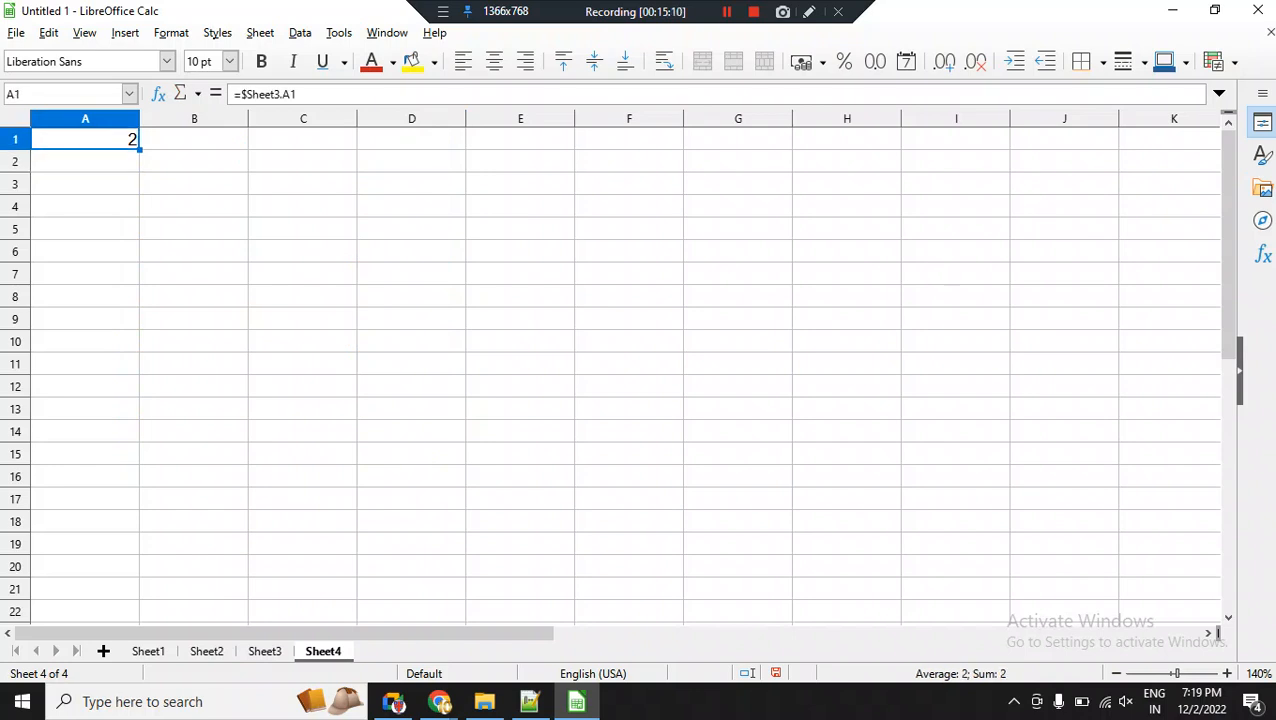
left_click_drag(140, 149, 138, 343)
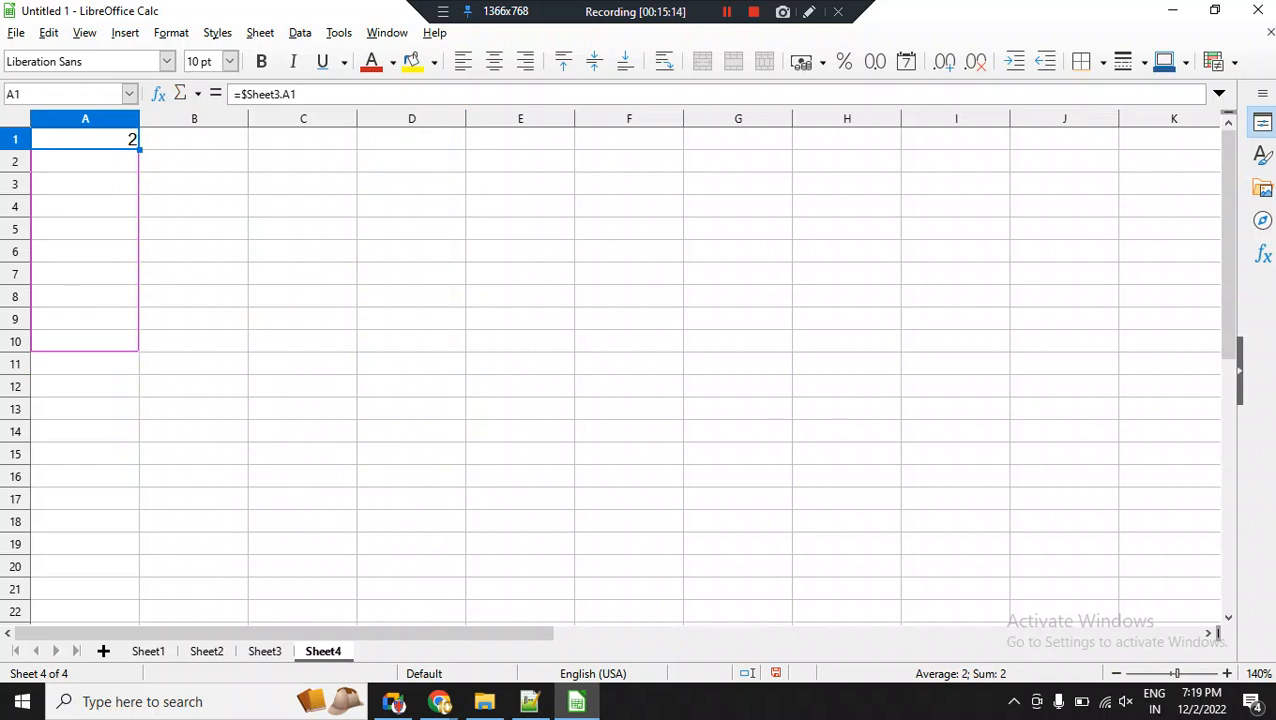
mouse_move(138, 343)
left_mouse_down()
mouse_move(138, 320)
mouse_move(350, 140)
mouse_move(460, 140)
mouse_move(138, 432)
mouse_move(460, 140)
mouse_move(138, 386)
mouse_move(138, 343)
left_mouse_up()
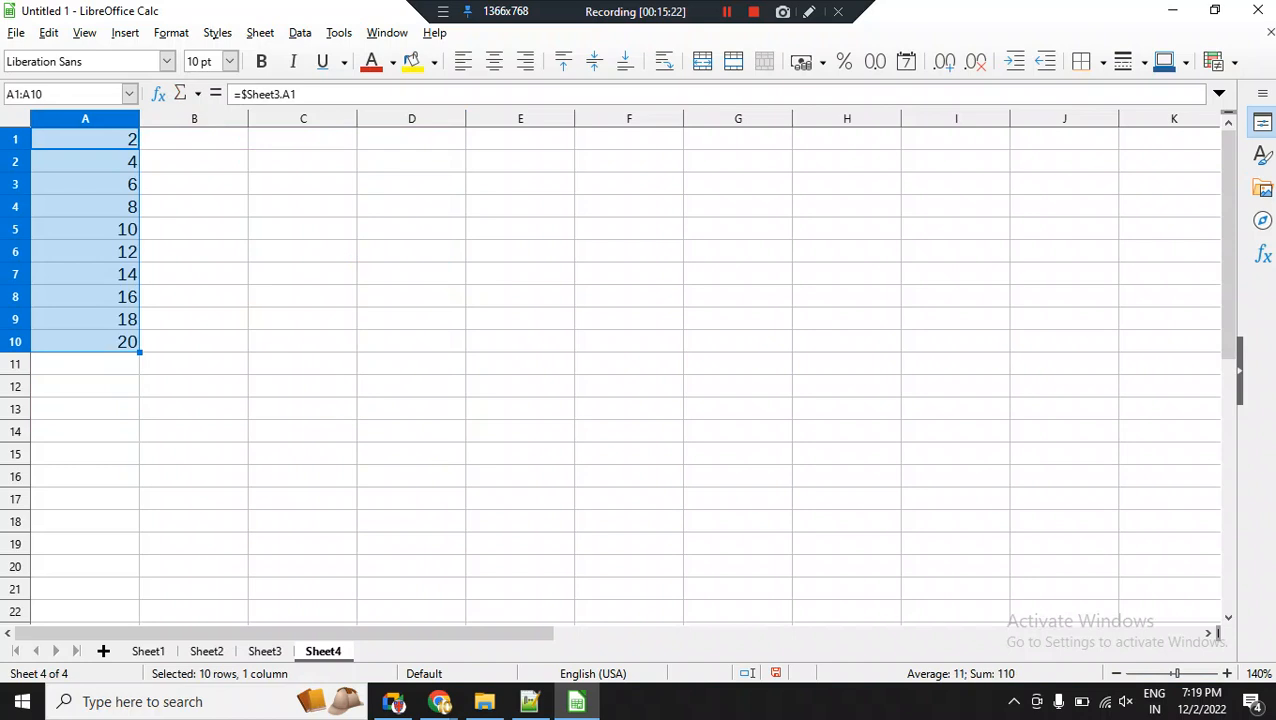
left_click_drag(139, 352, 574, 350)
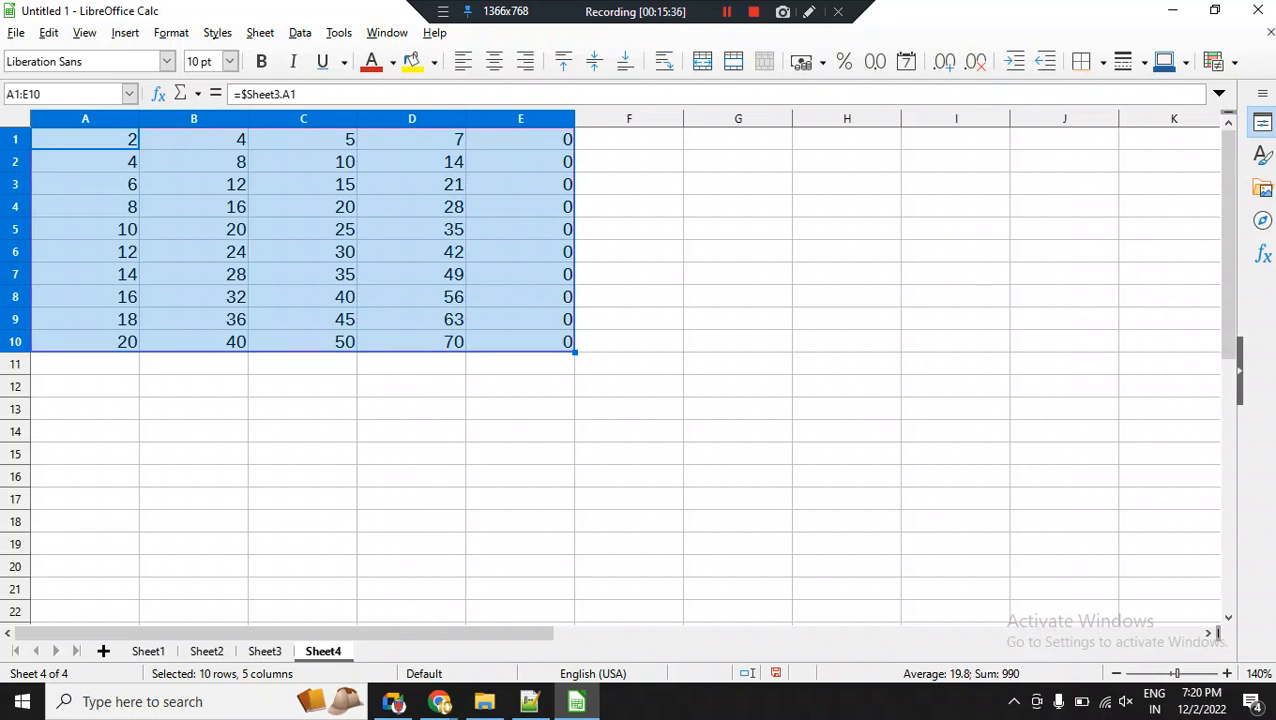
left_click_drag(574, 352, 683, 350)
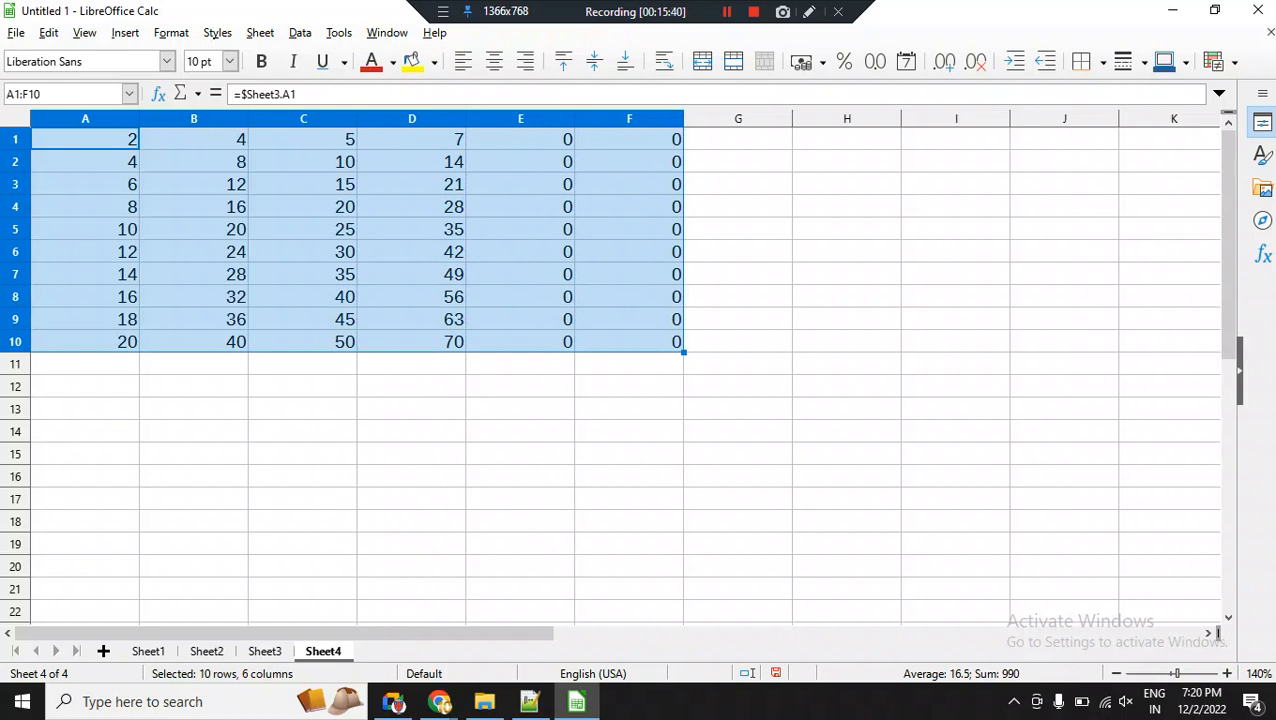
On Sheet3, enter 10 in F1 and 20 in F2, and fill the series down to cell F15.
key("ctrl+Page_Up")
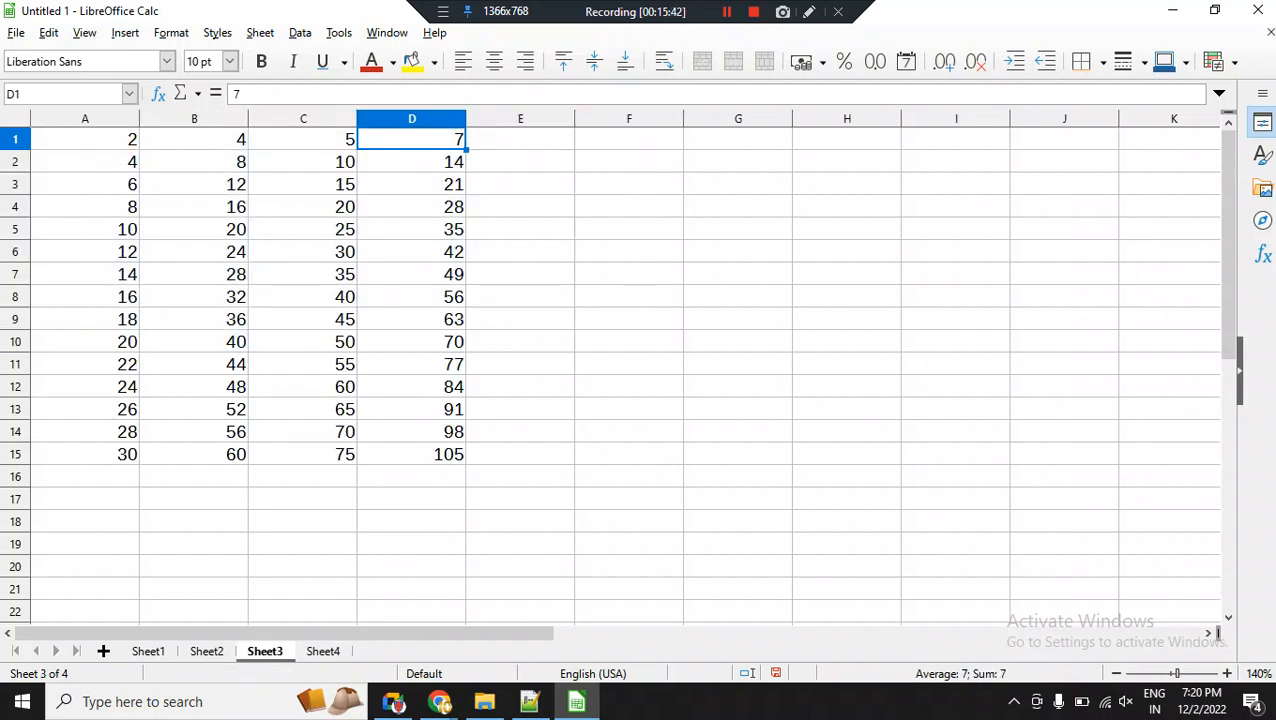
left_click(629, 139)
type("10")
key("Return")
type("1")
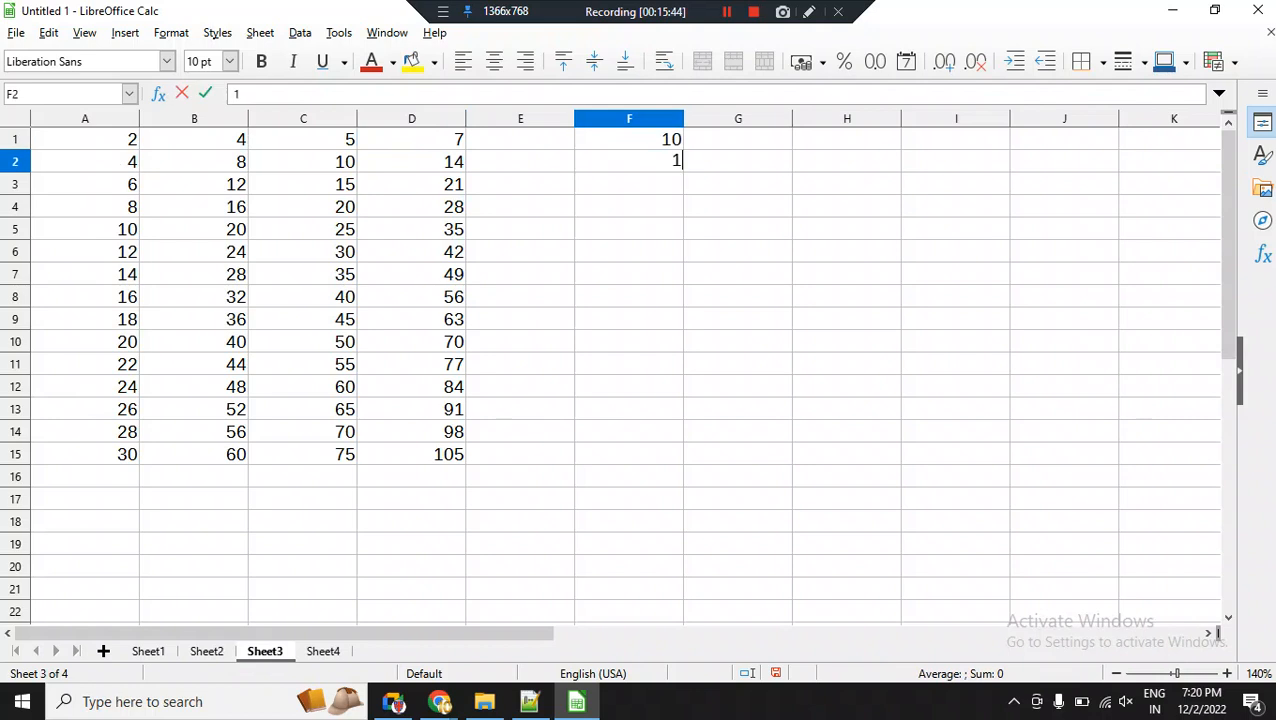
key("BackSpace")
type("20")
key("Return")
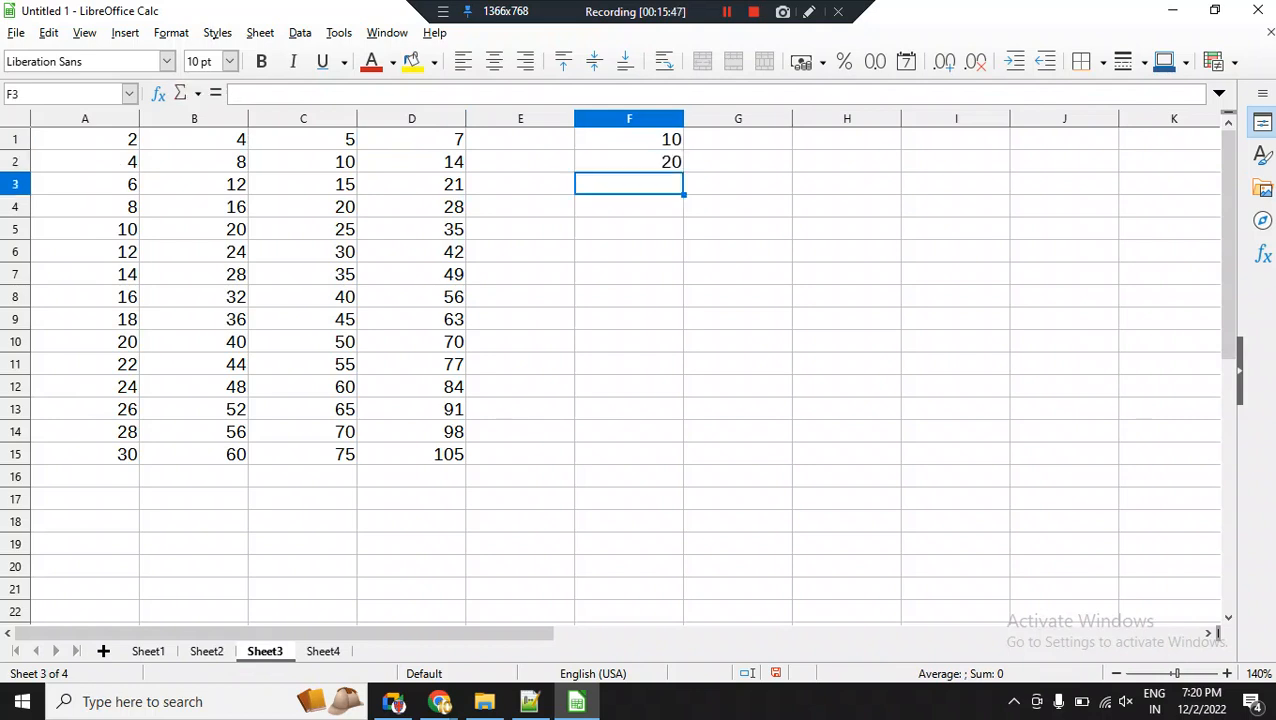
left_click_drag(629, 139, 685, 464)
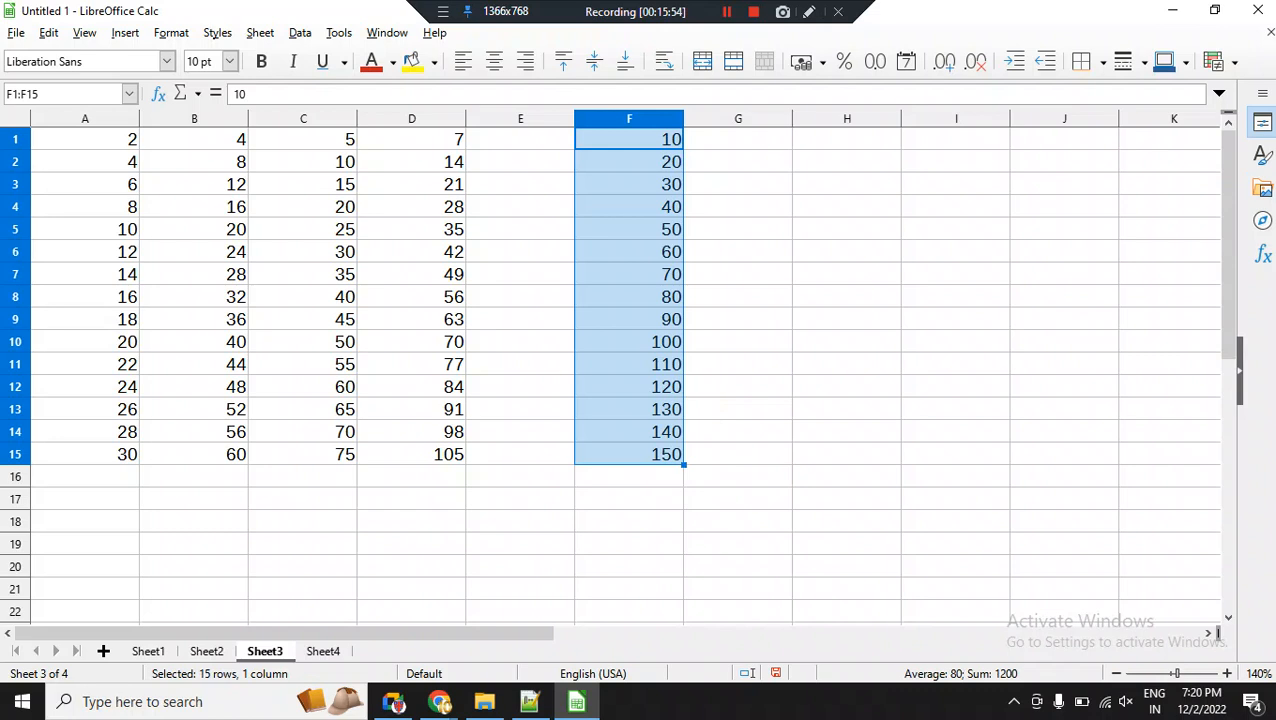
Return to Sheet4 and inspect the reference formulas in cells A1 and E6.
key("ctrl+Page_Down")
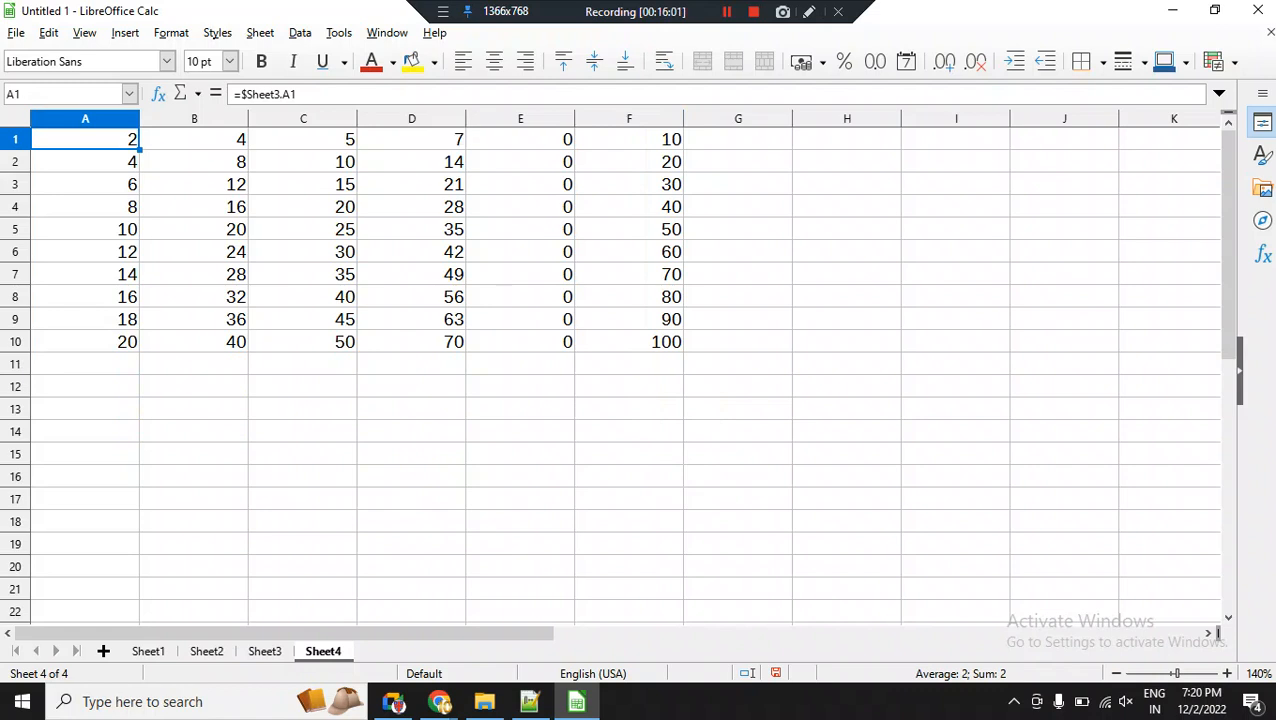
left_click(430, 95)
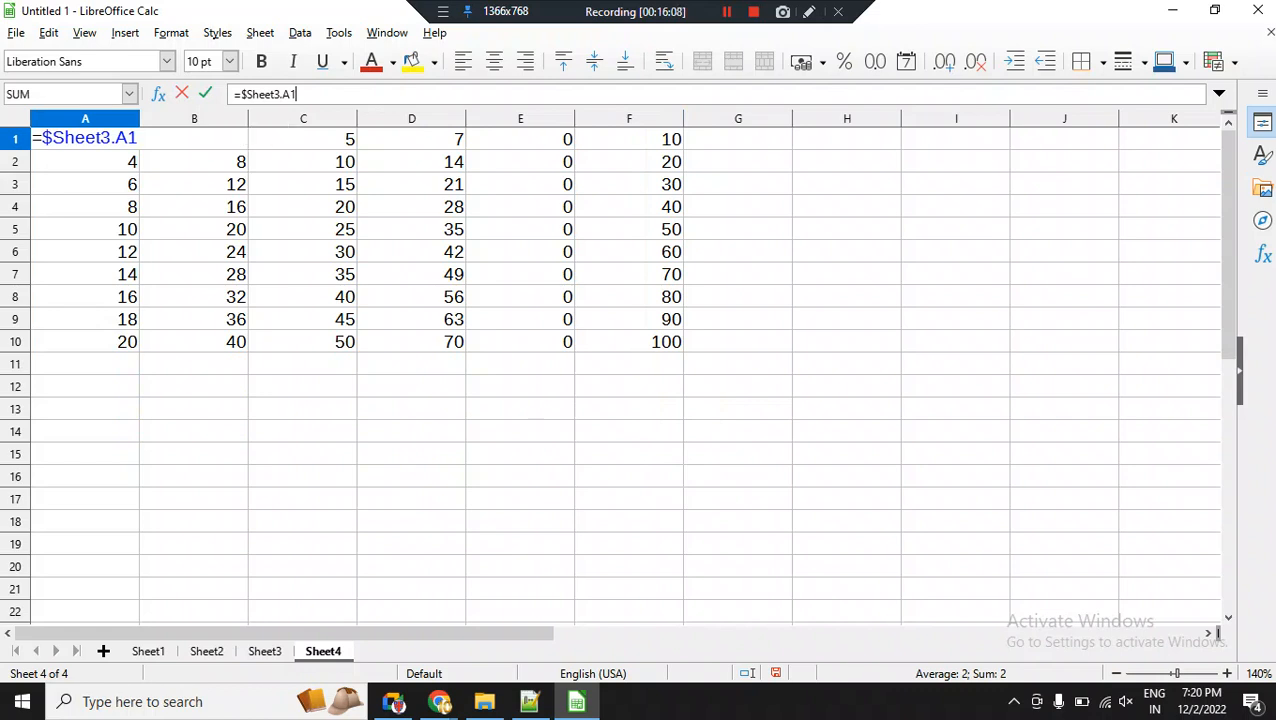
key("Return")
left_click(520, 252)
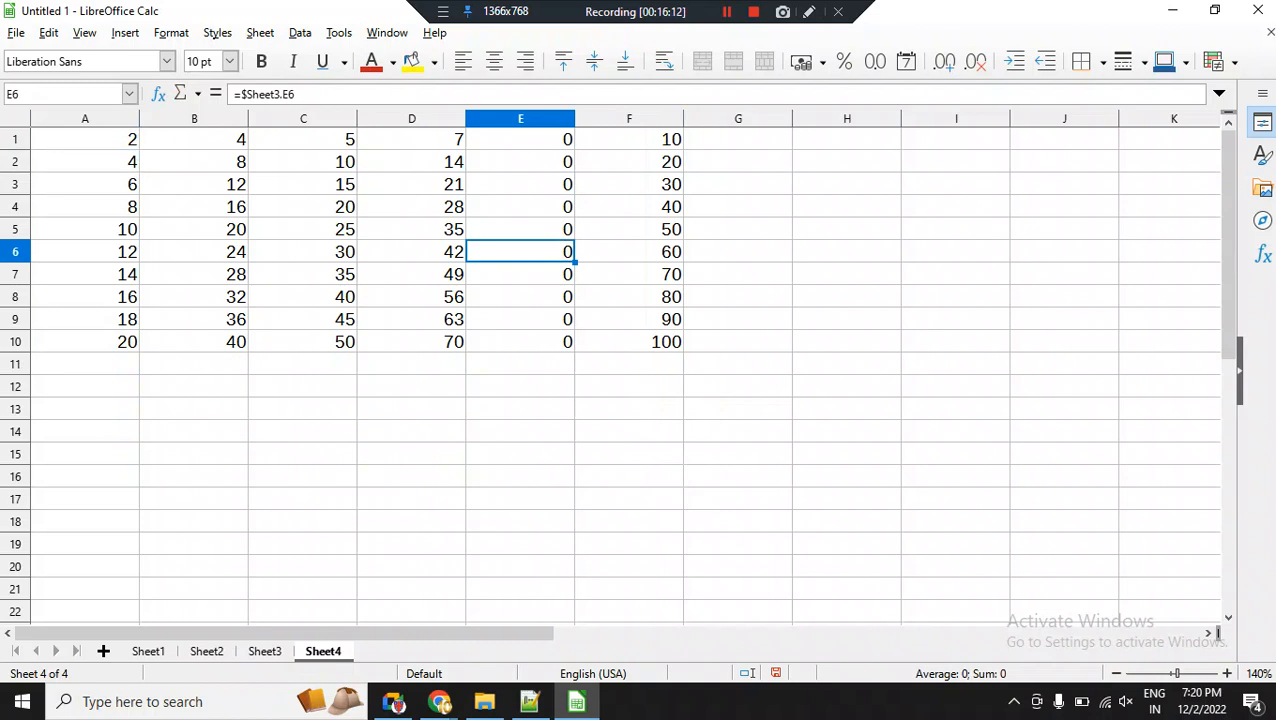
key("F2")
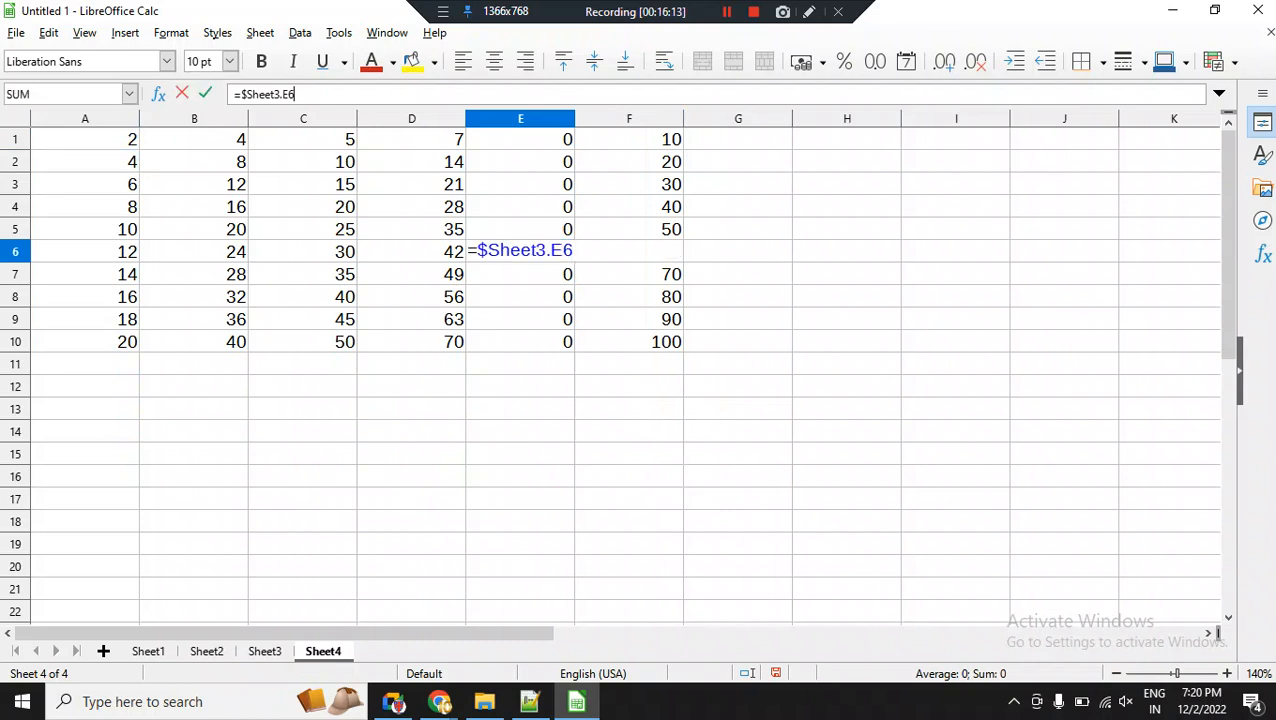
key("Return")
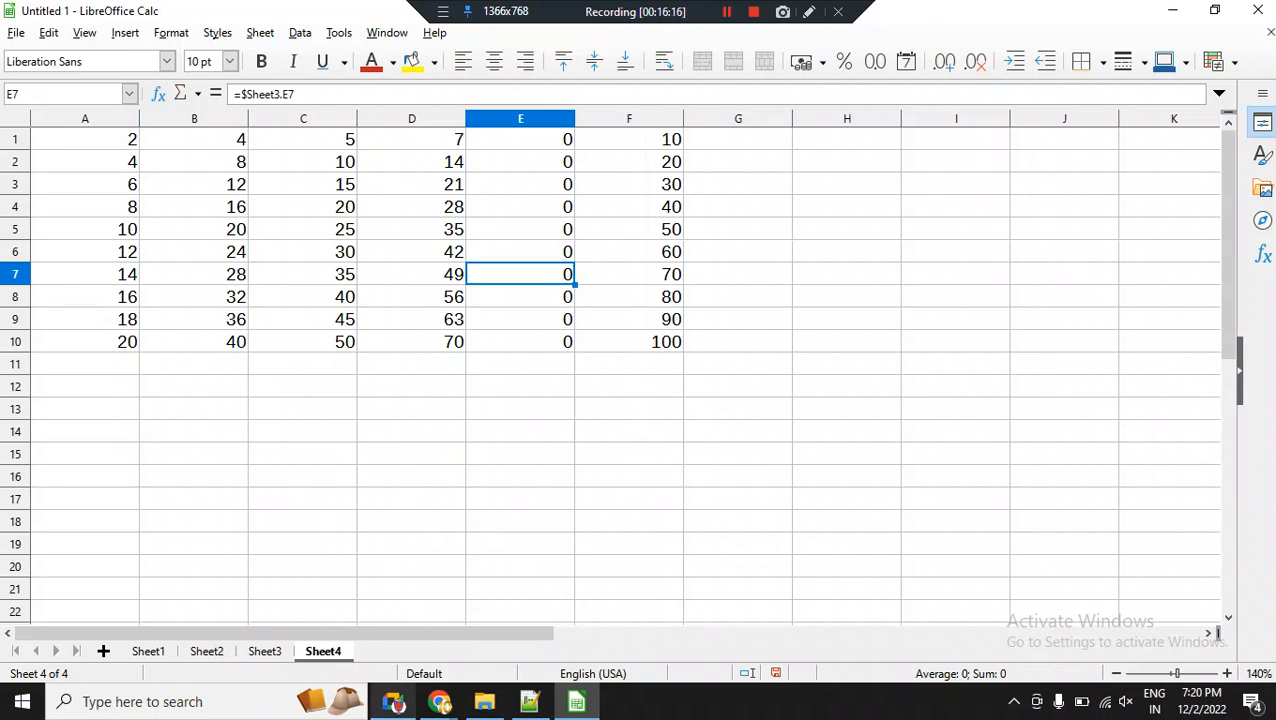
Clear all linked values in A1:F10 on Sheet4.
key("ctrl+Home")
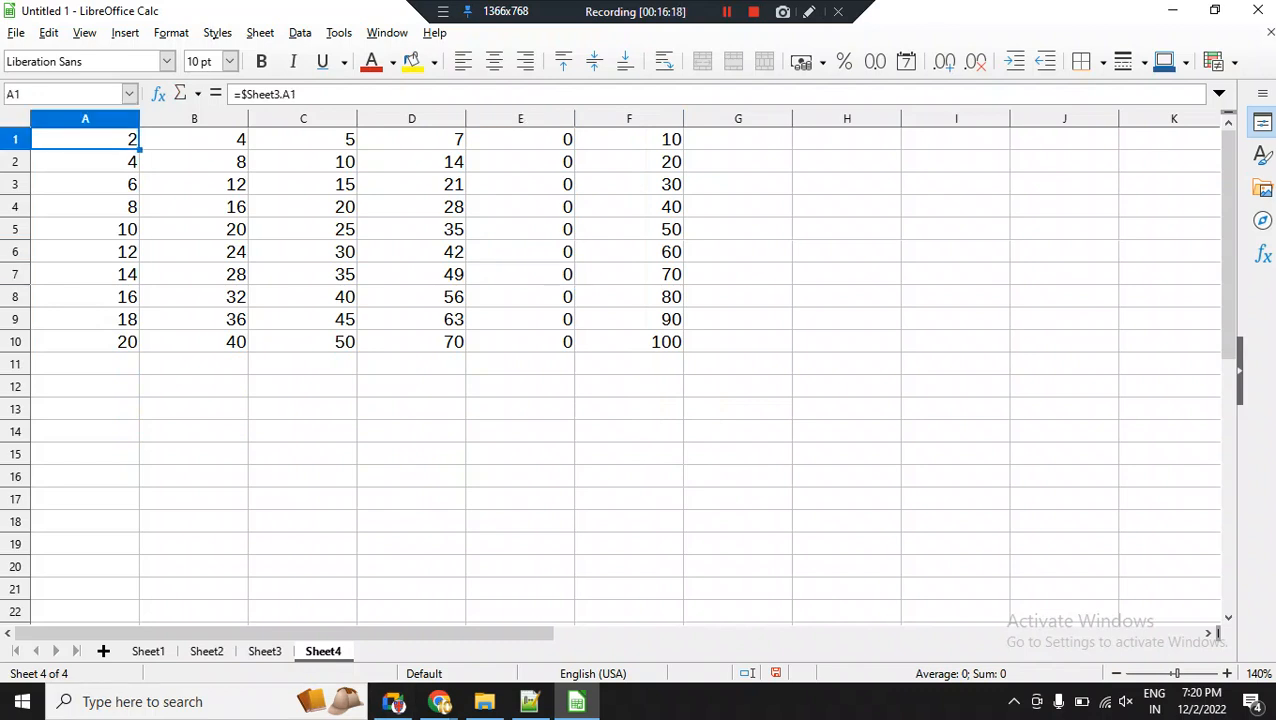
key("ctrl+shift+End")
key("Delete")
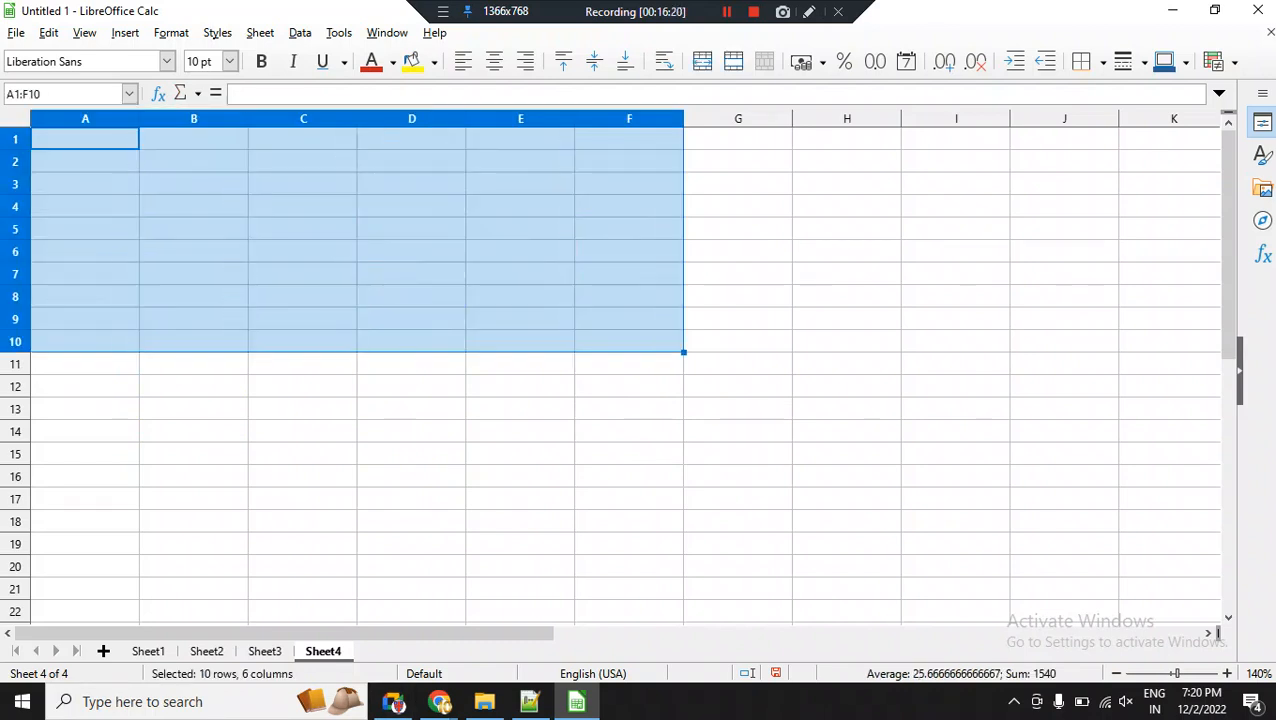
left_click(520, 431)
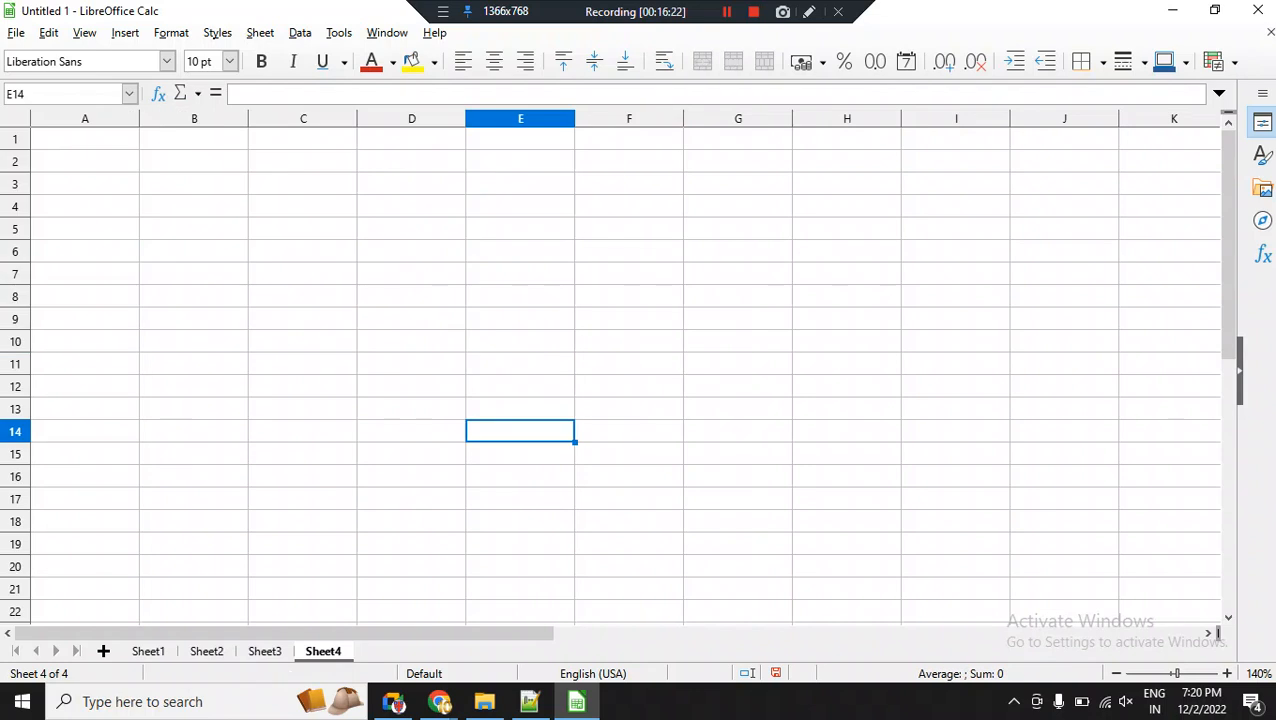
Link Sheet4 cell D11 to cell C1 of Sheet3, and fill the formula through the range D11:F20.
left_click(411, 364)
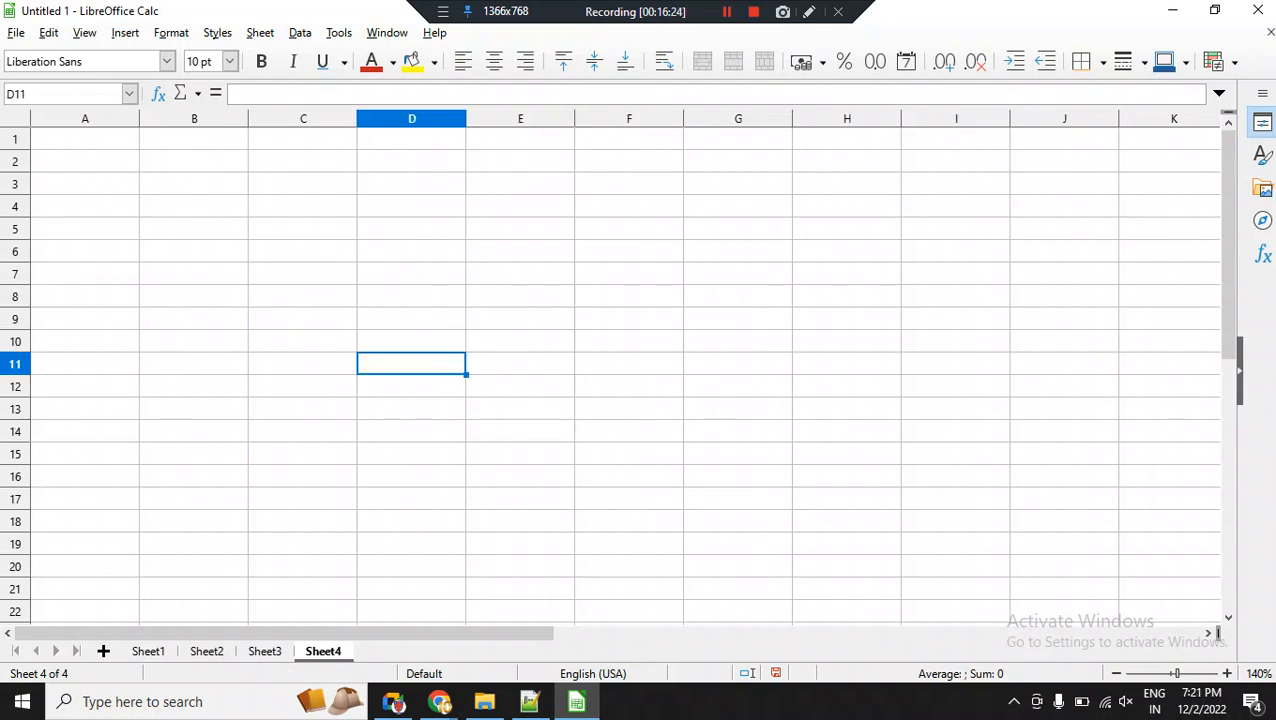
type("=")
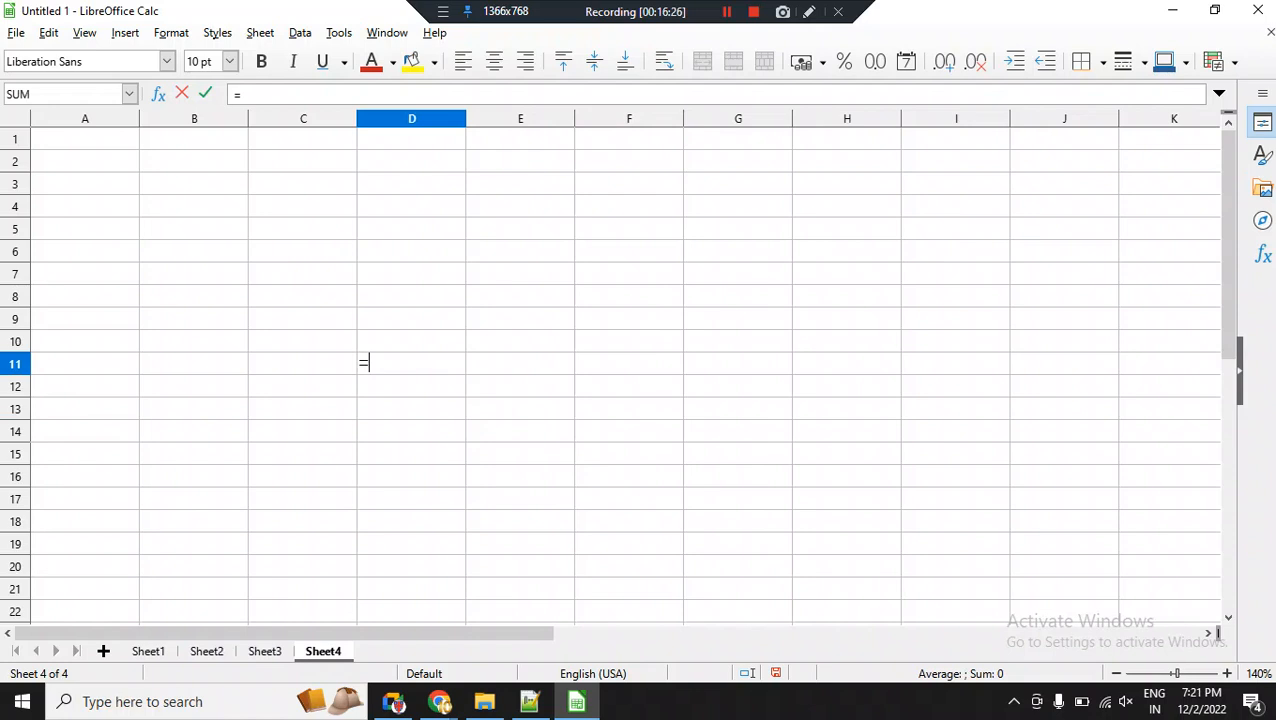
key("ctrl+Page_Up")
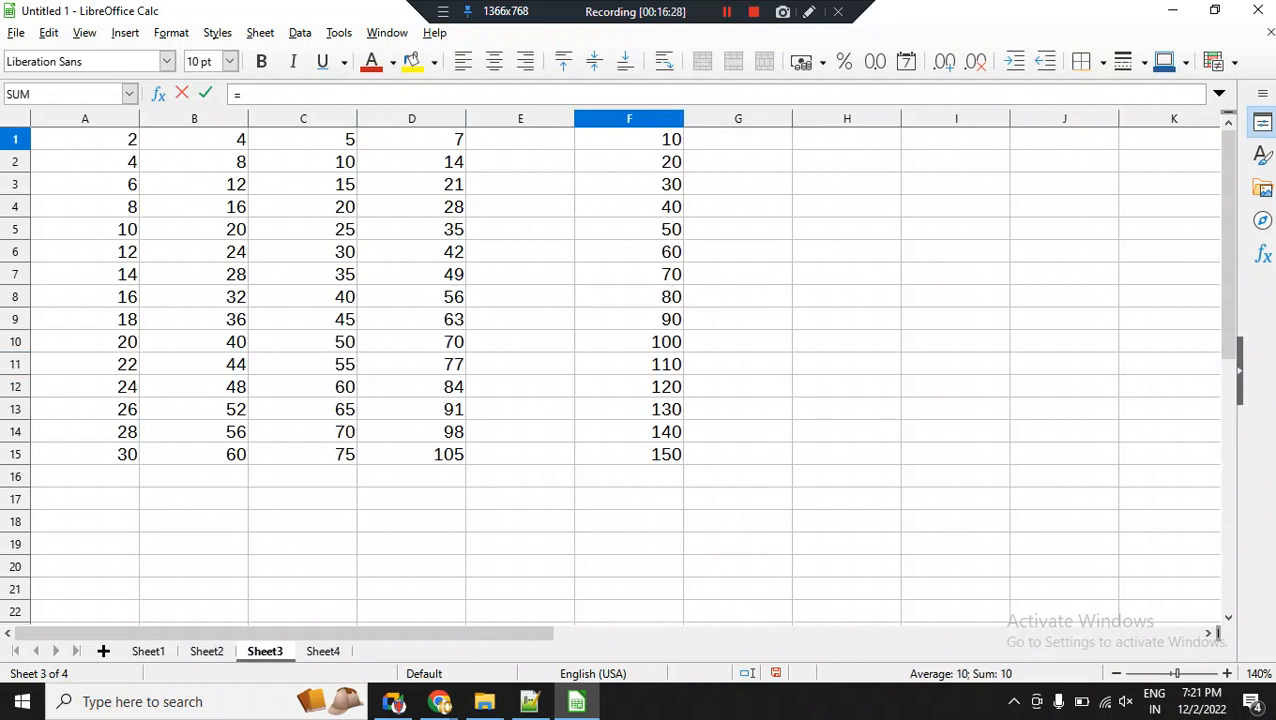
left_click(303, 139)
key("Return")
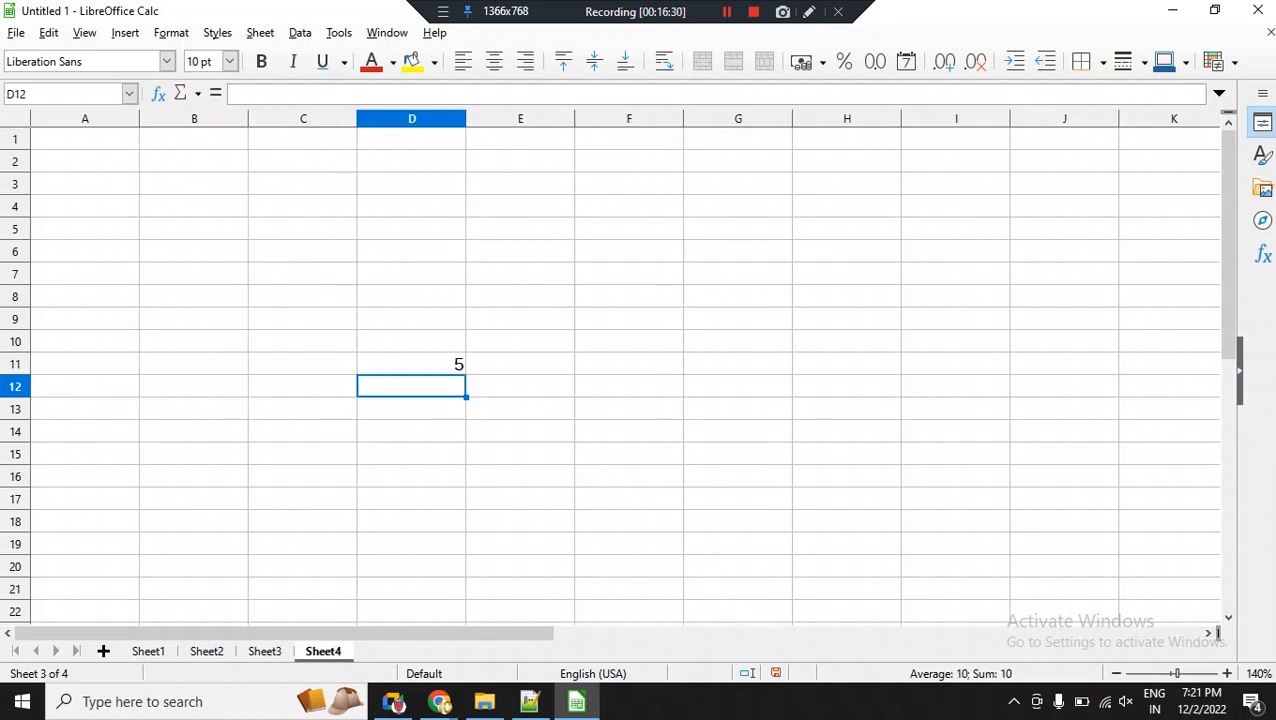
left_click(455, 365)
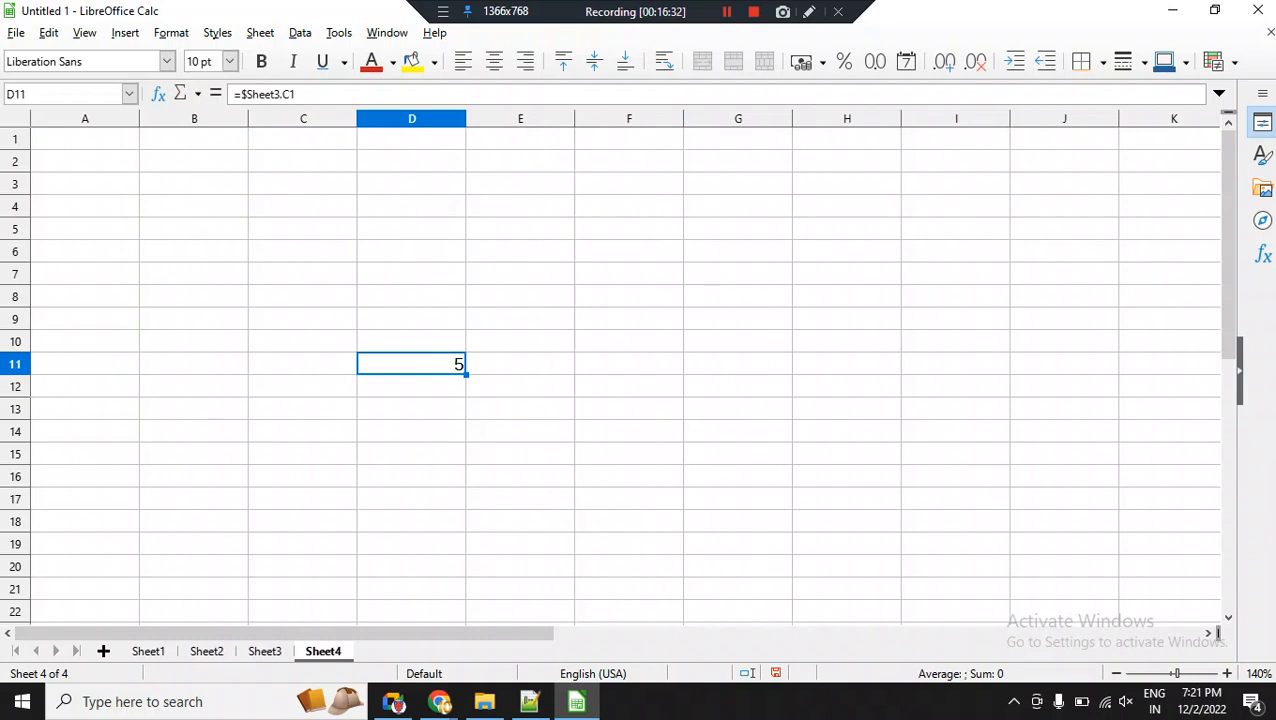
left_click_drag(466, 373, 683, 576)
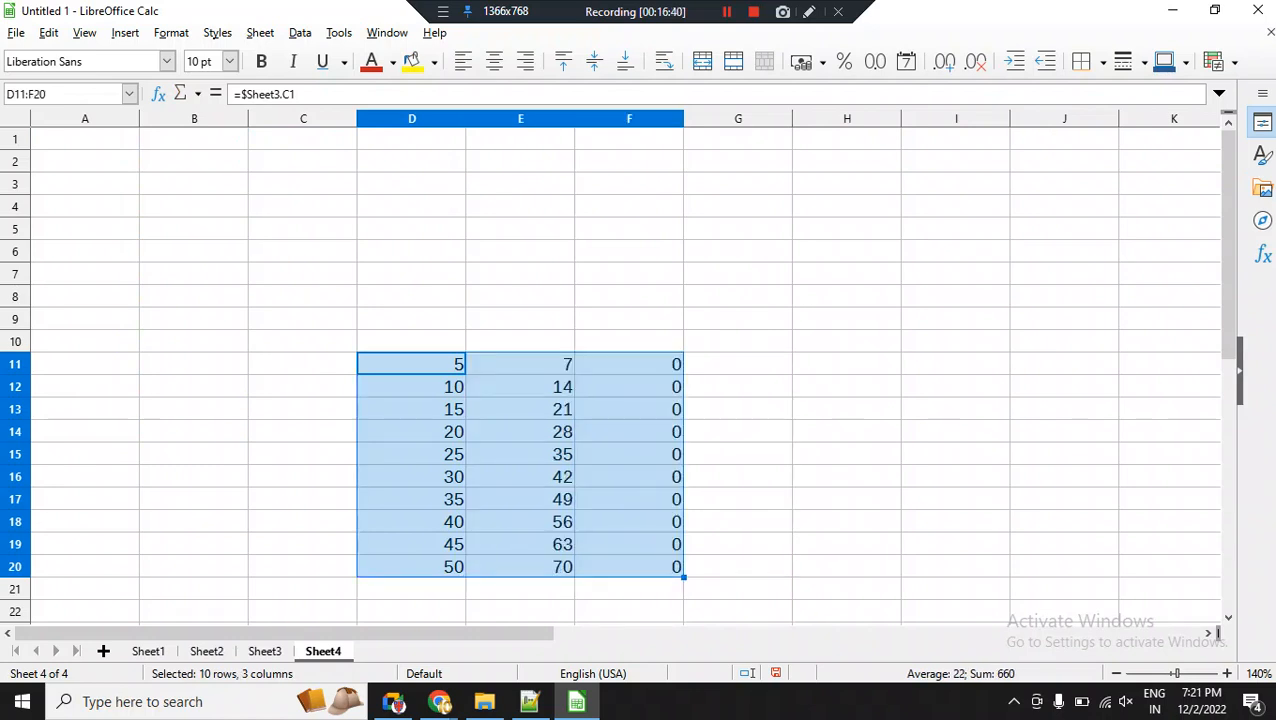
On Sheet3, enter 12 in E1 and 24 in E2, and fill the series down to cell E15.
key("ctrl+Page_Up")
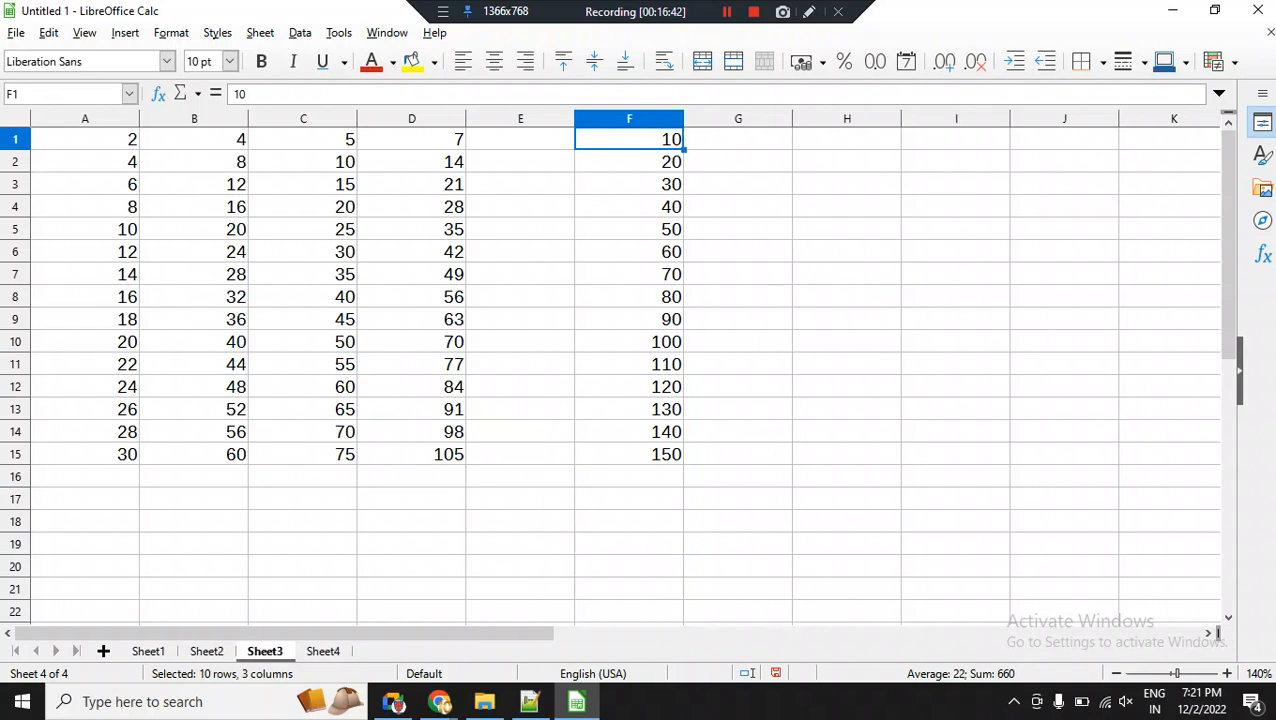
key("Left")
type("12")
key("Return")
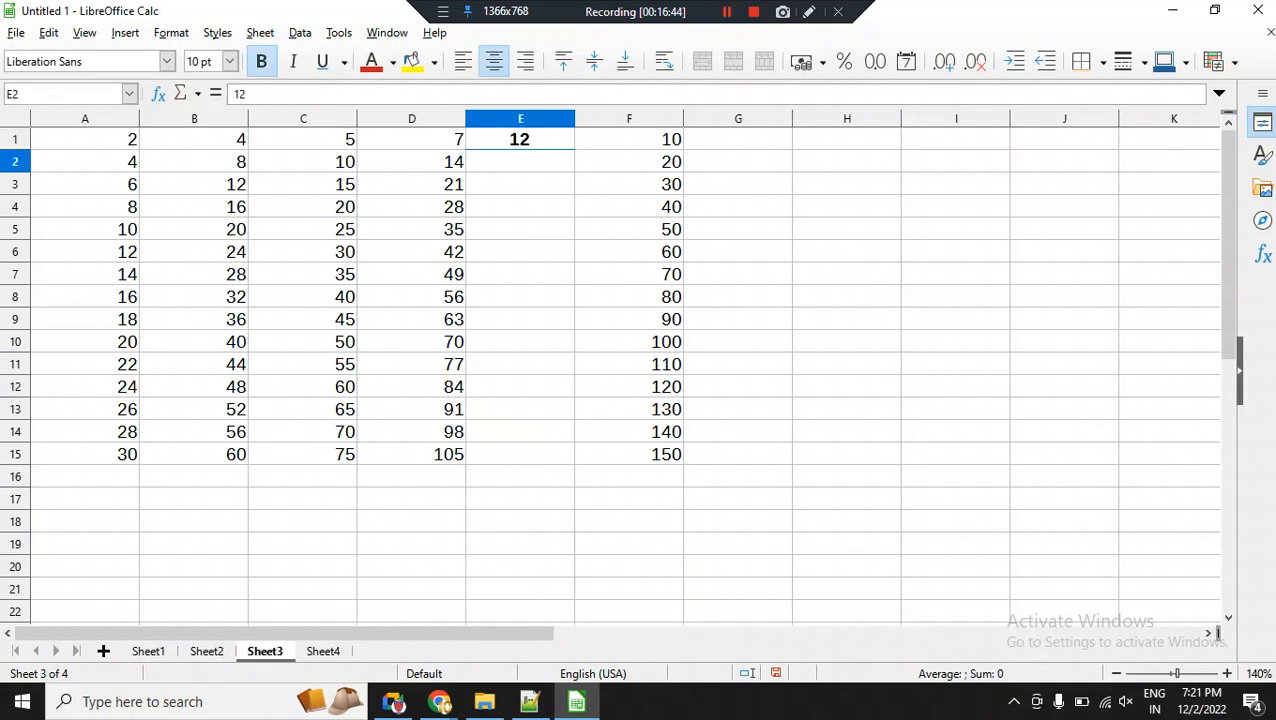
type("1")
key("BackSpace")
type("24")
key("Return")
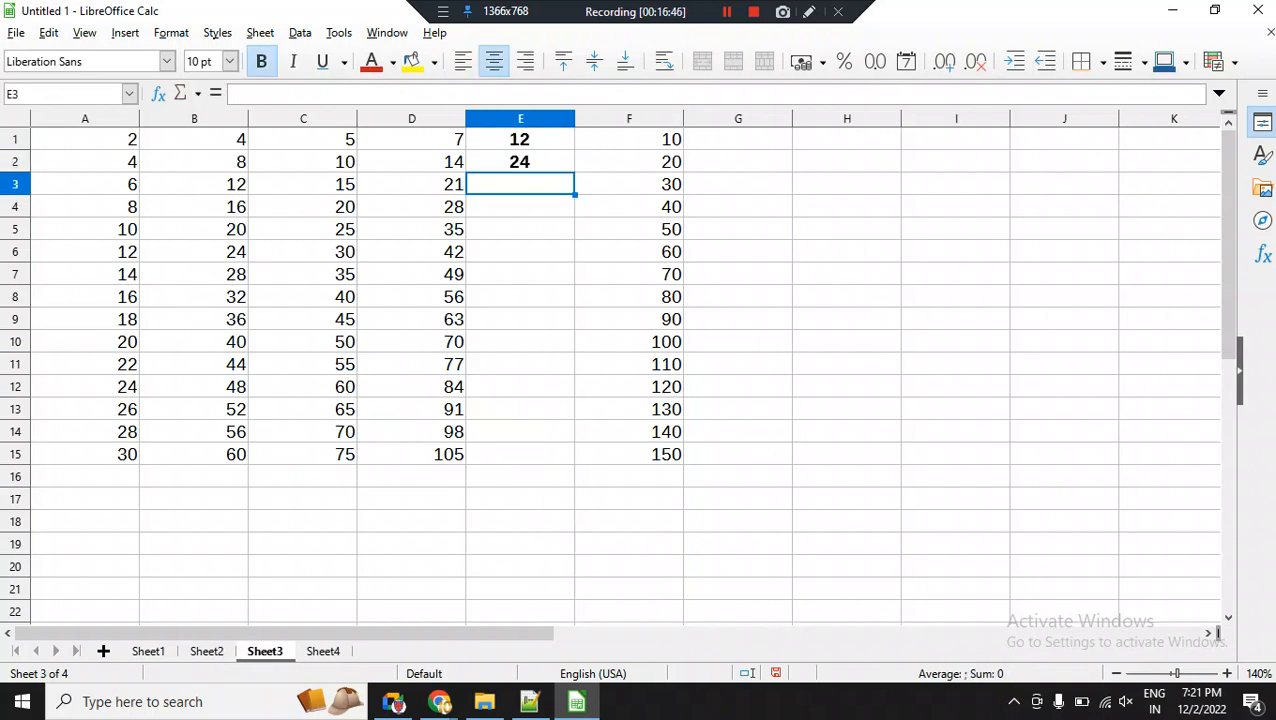
key("Up")
key("Up")
key("shift+Down")
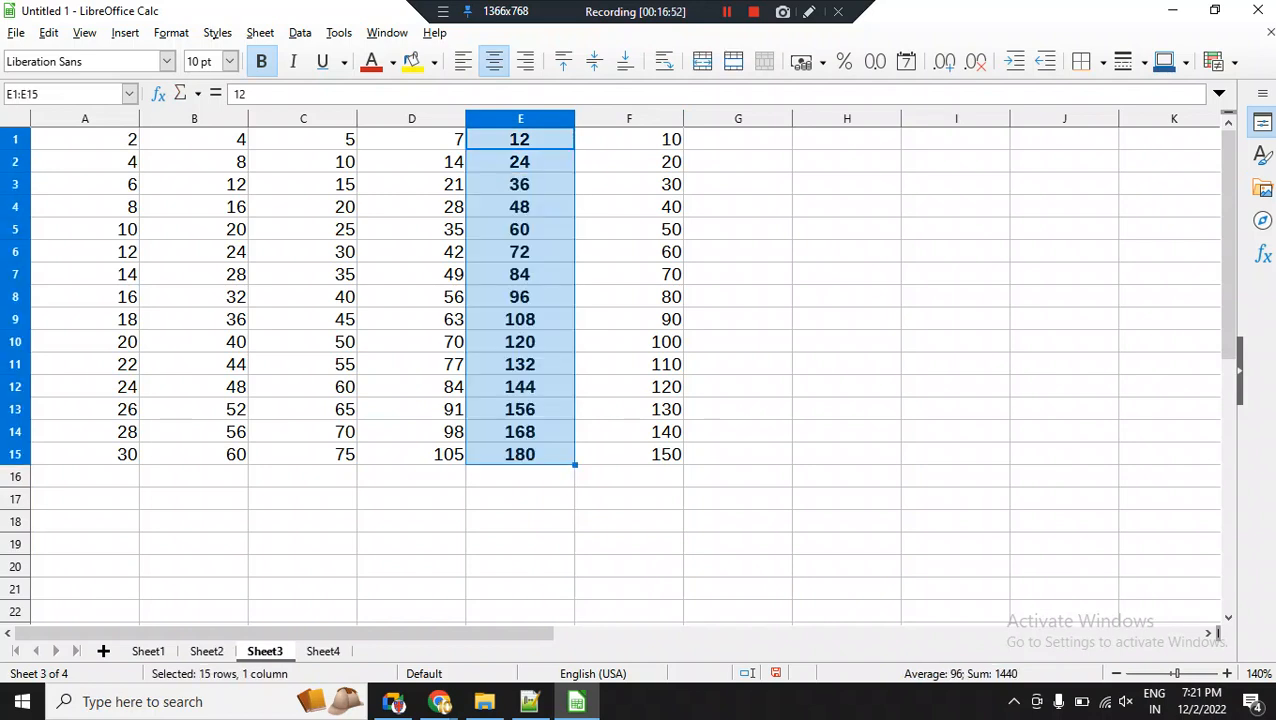
Return to Sheet4 to check the linked values in D11:F20, and select the range E11:E19.
key("ctrl+Page_Down")
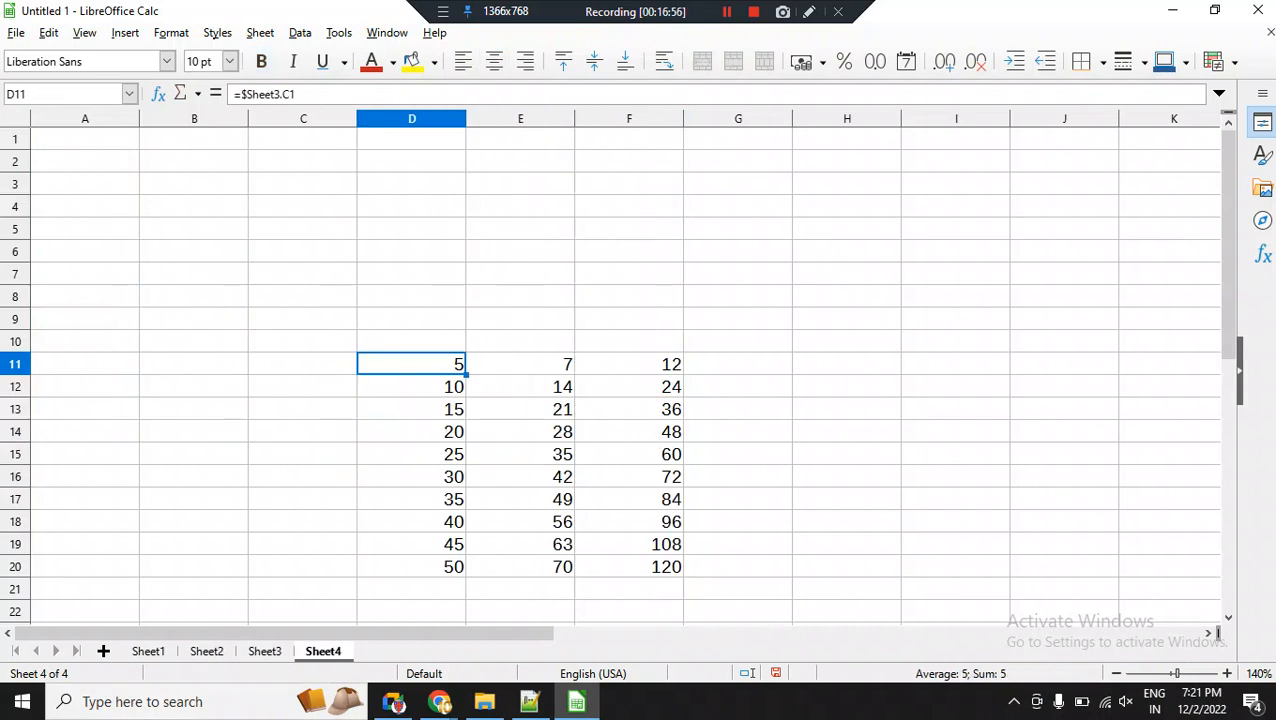
left_click_drag(520, 364, 520, 544)
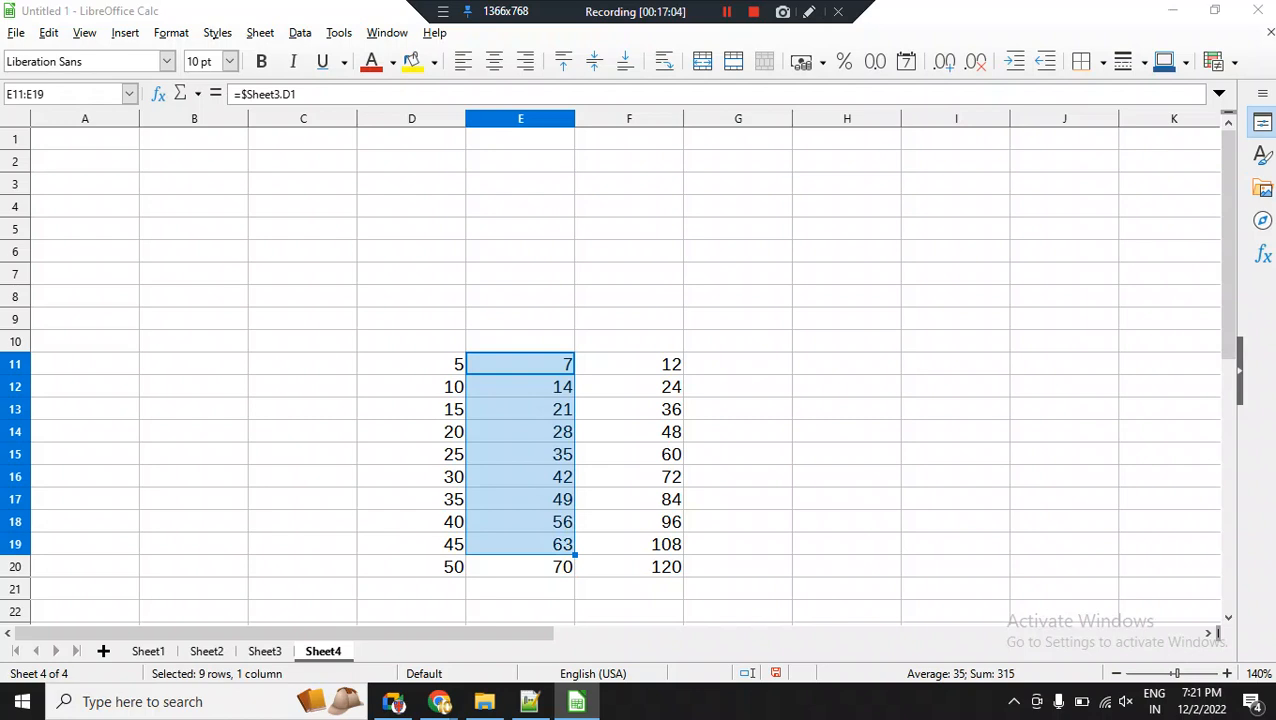
key("super")
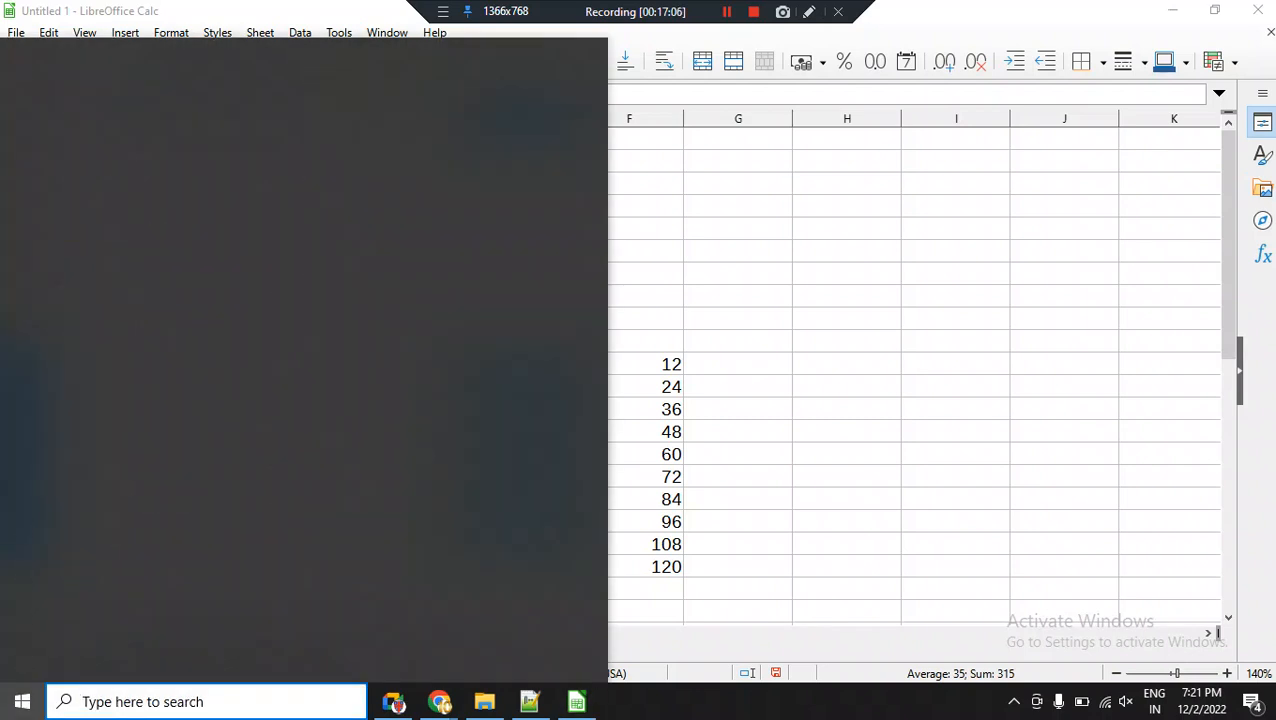
Add a new sheet after Sheet4 in the workbook.
key("super")
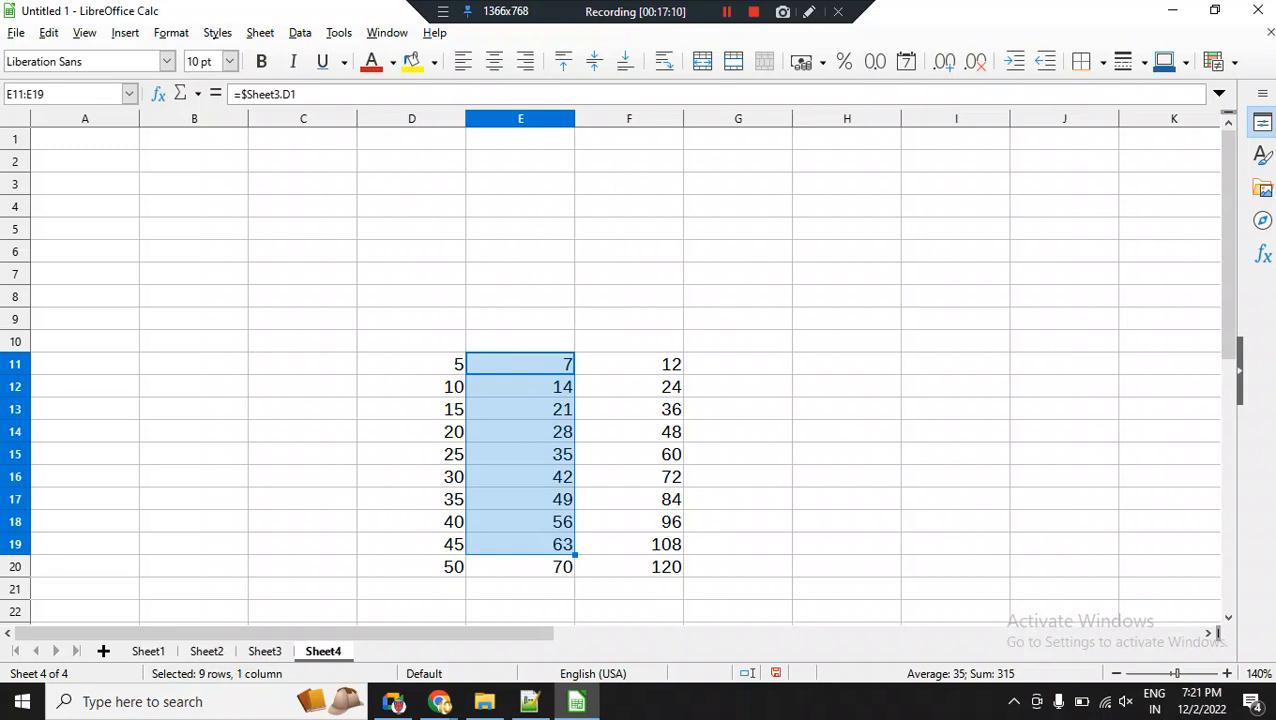
left_click(738, 319)
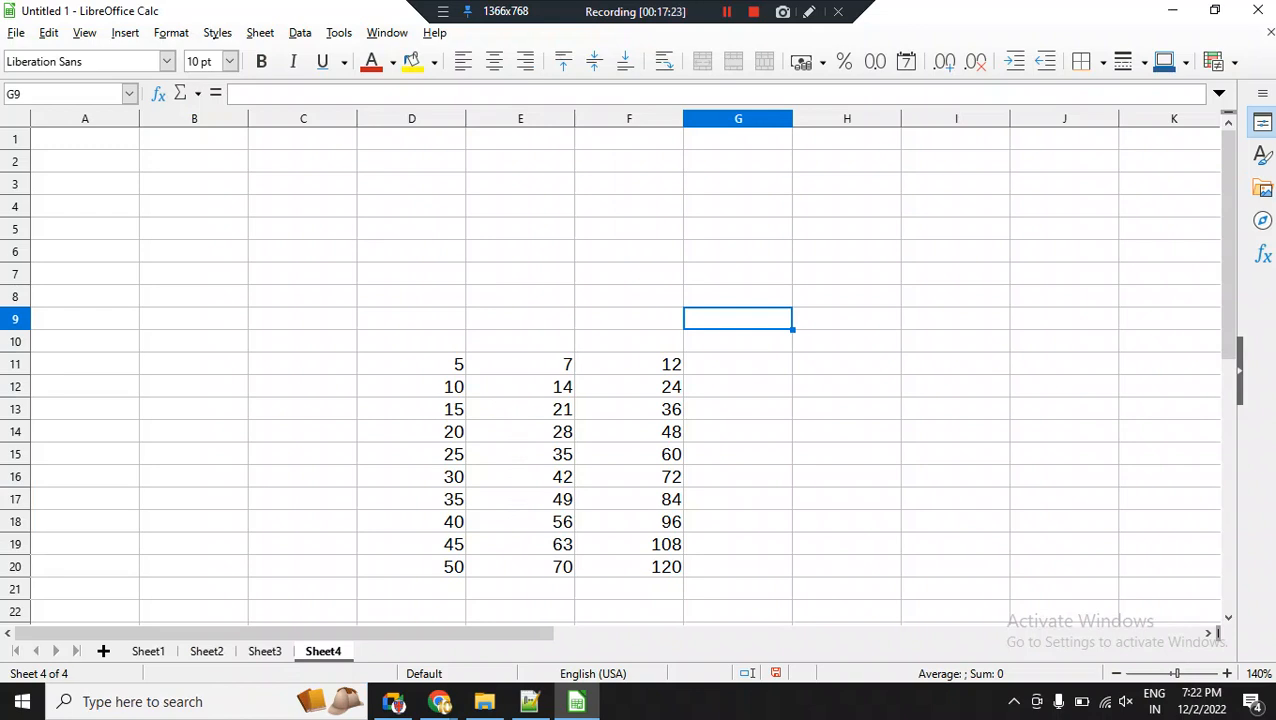
left_click(103, 651)
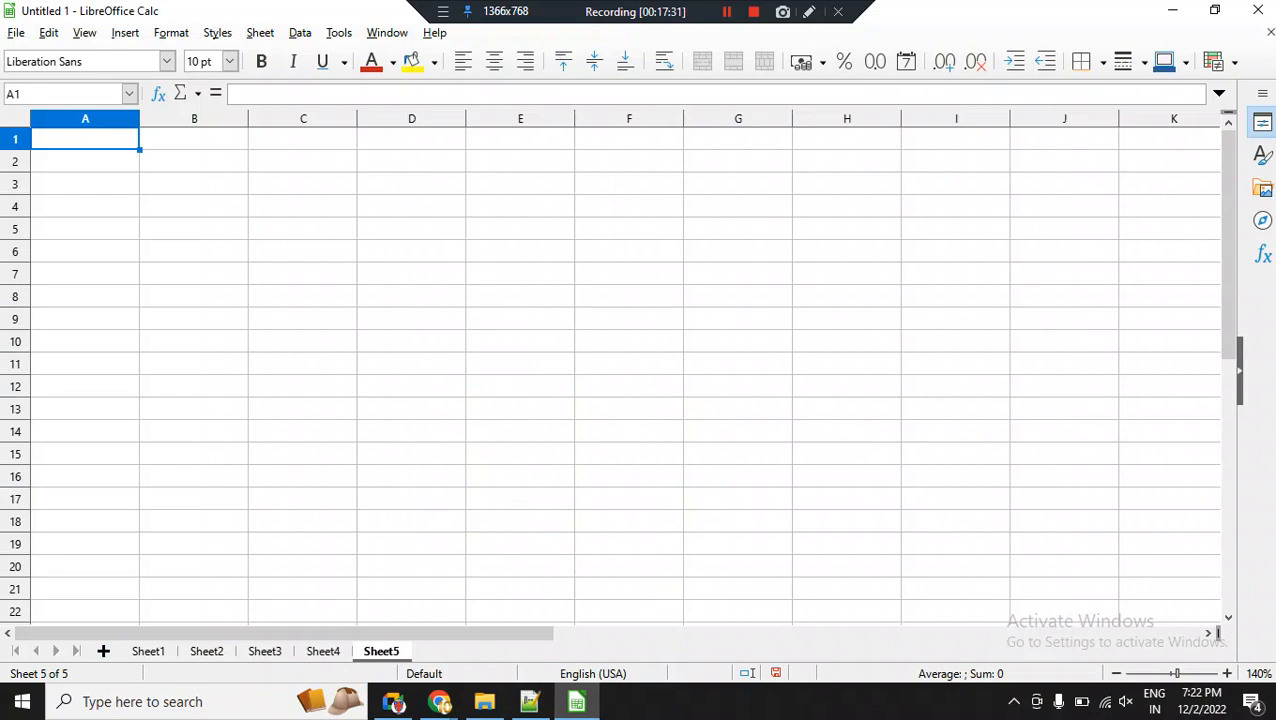
Try to open the recent document pt1.ods.
left_click(16, 33)
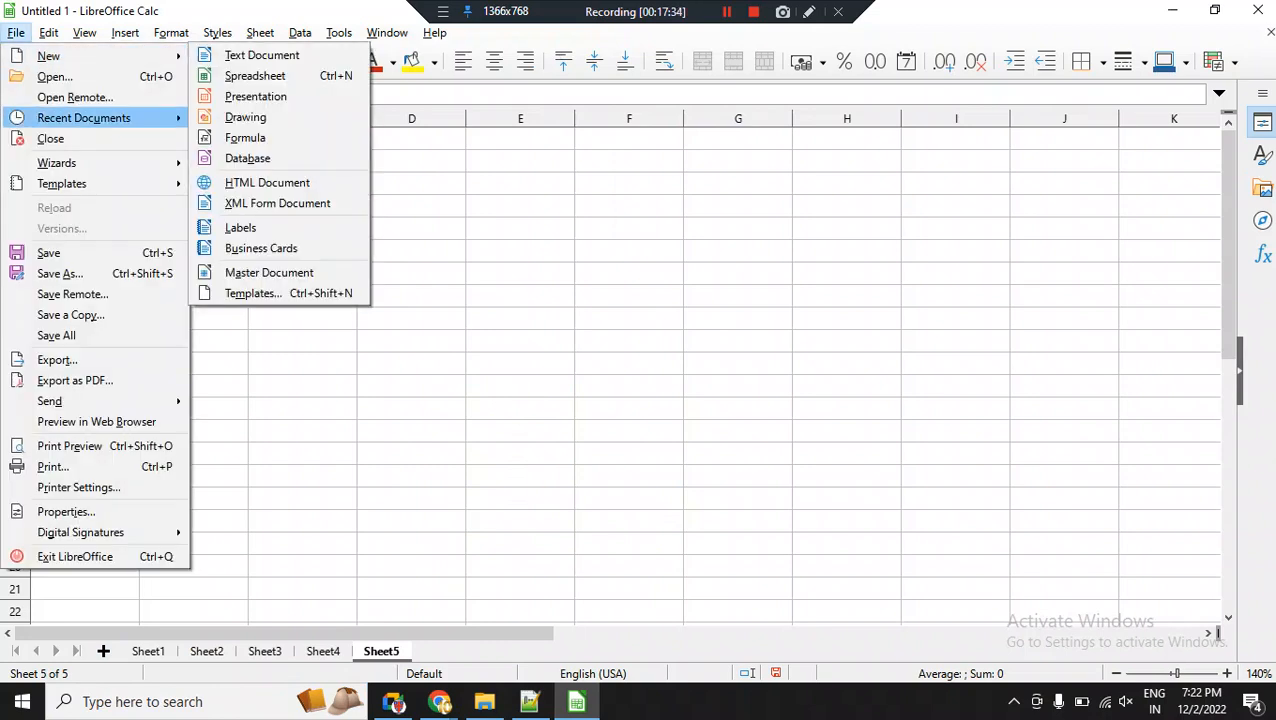
mouse_move(84, 118)
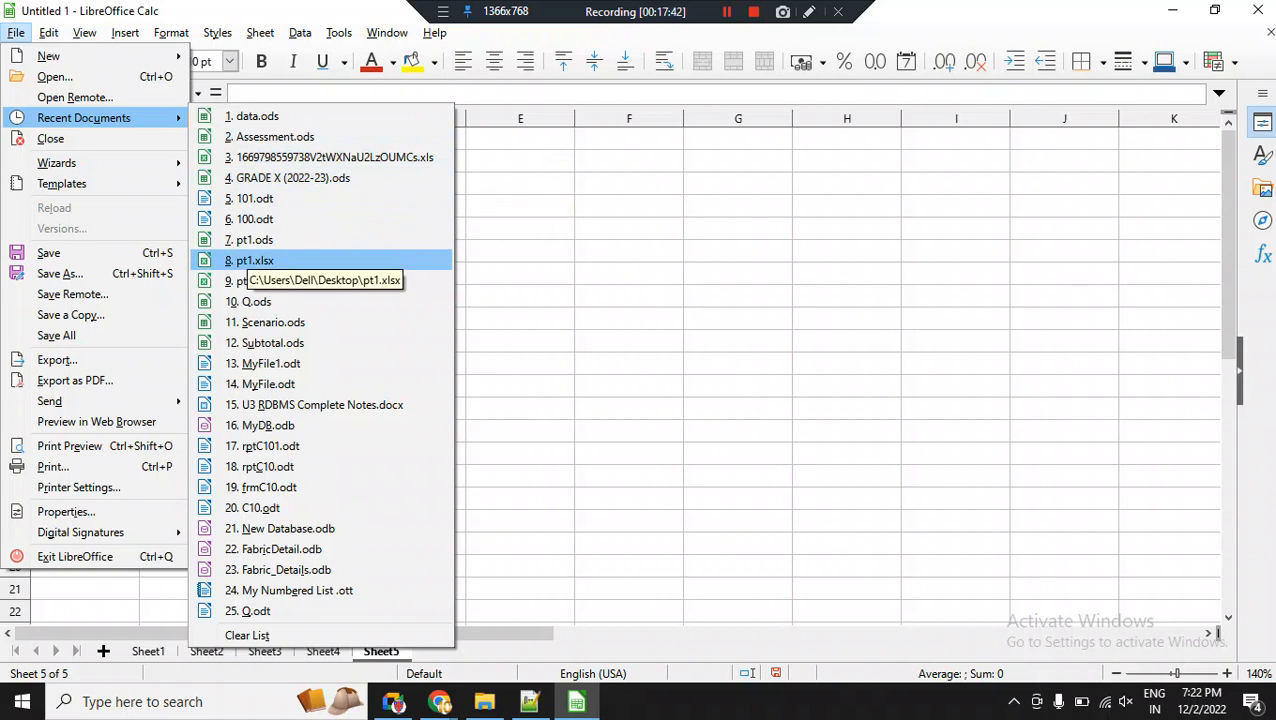
left_click(252, 242)
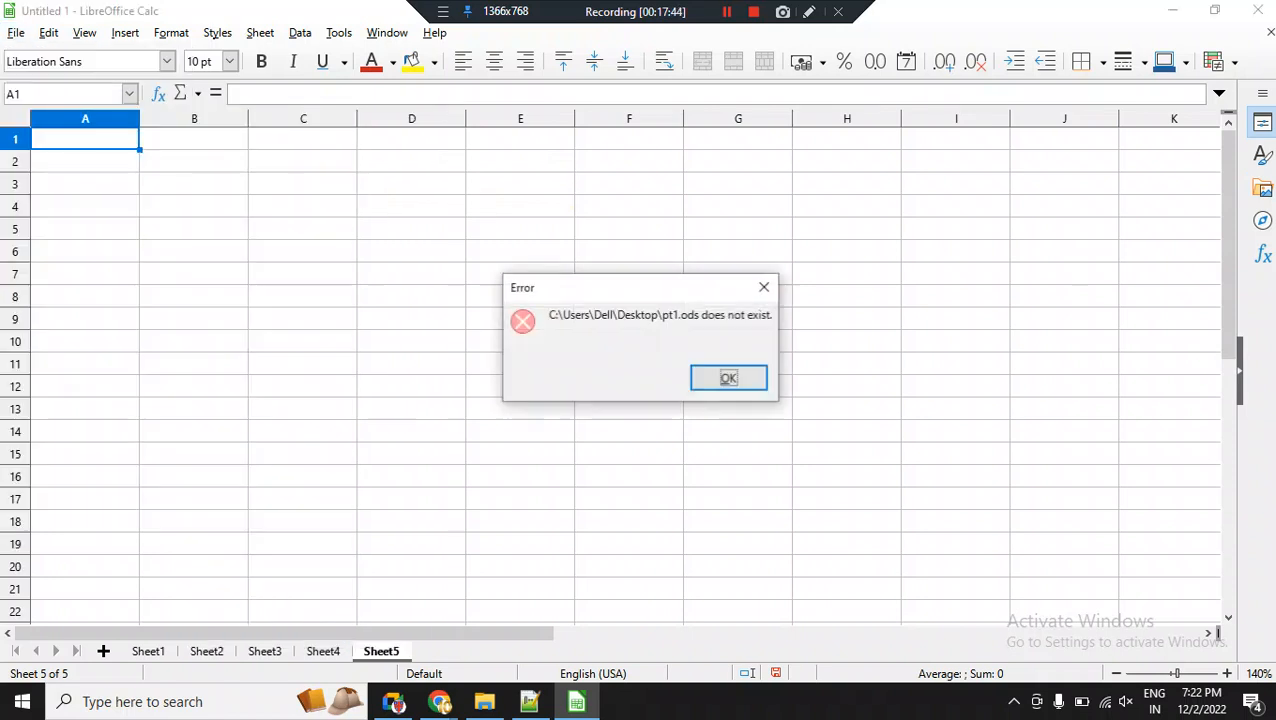
key("Return")
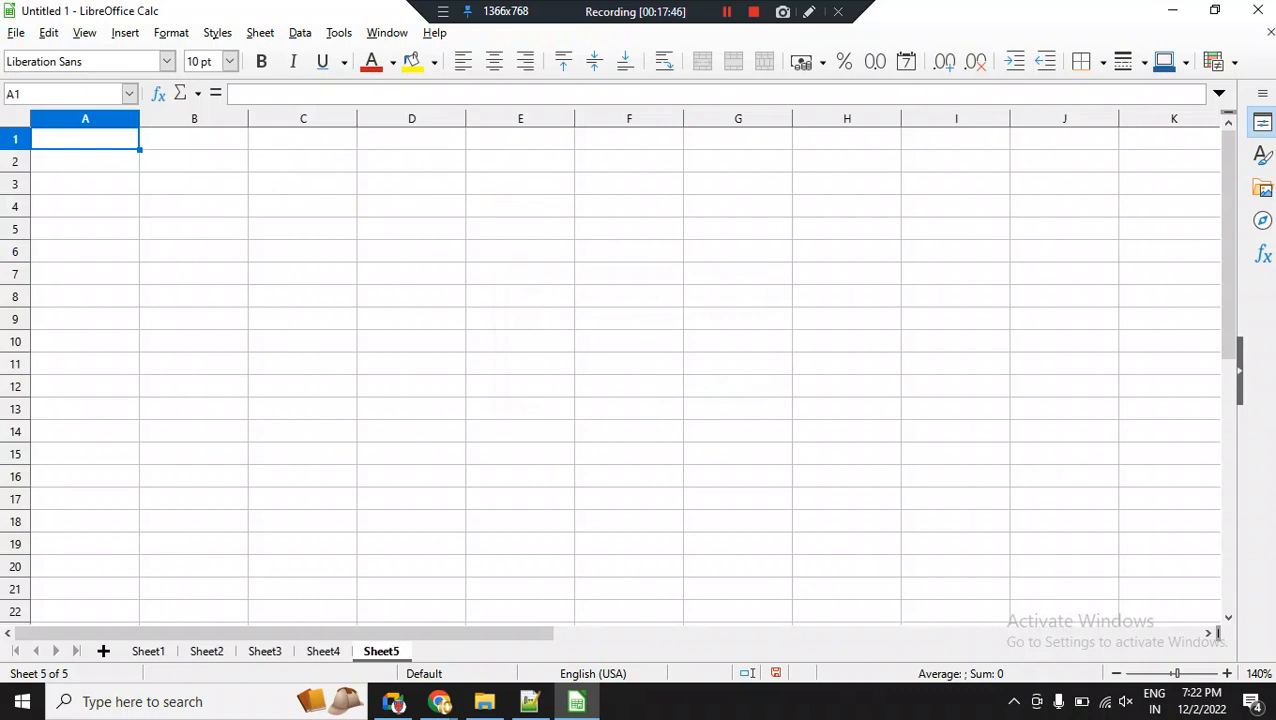
Open the recent document data.ods, and minimise its window to return to Sheet5 of Untitled 1.
left_click(16, 32)
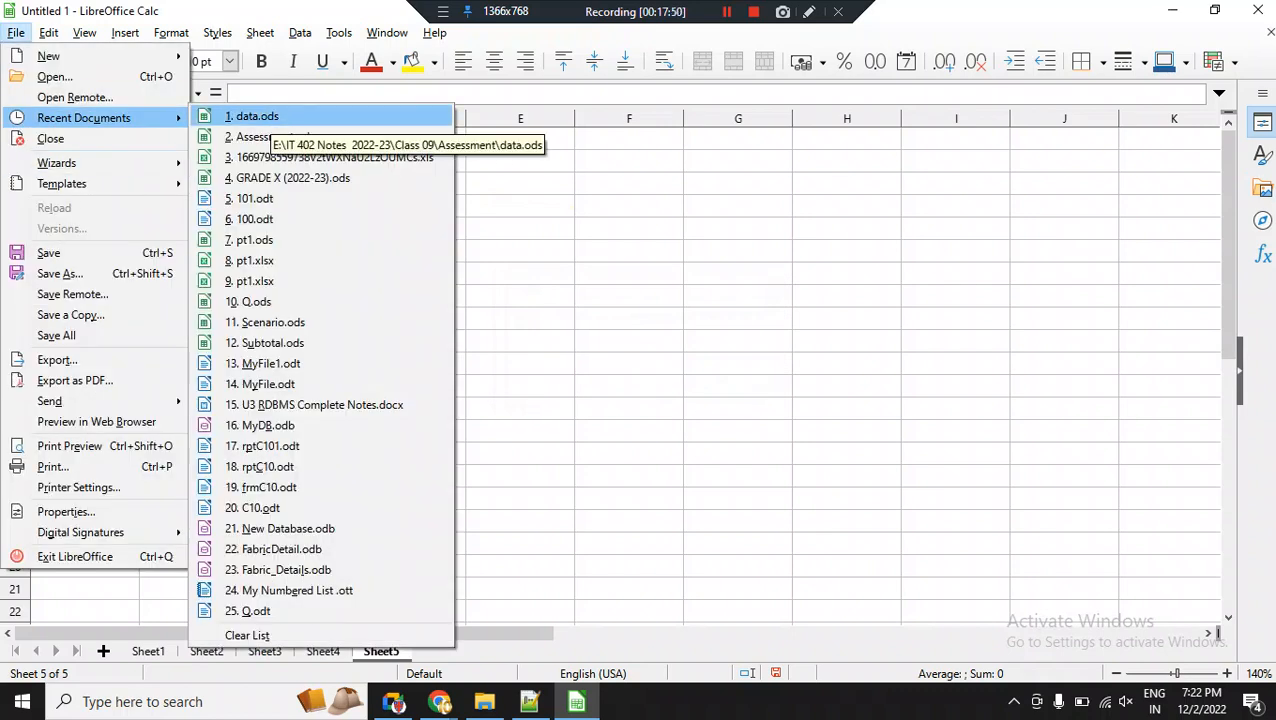
left_click(252, 116)
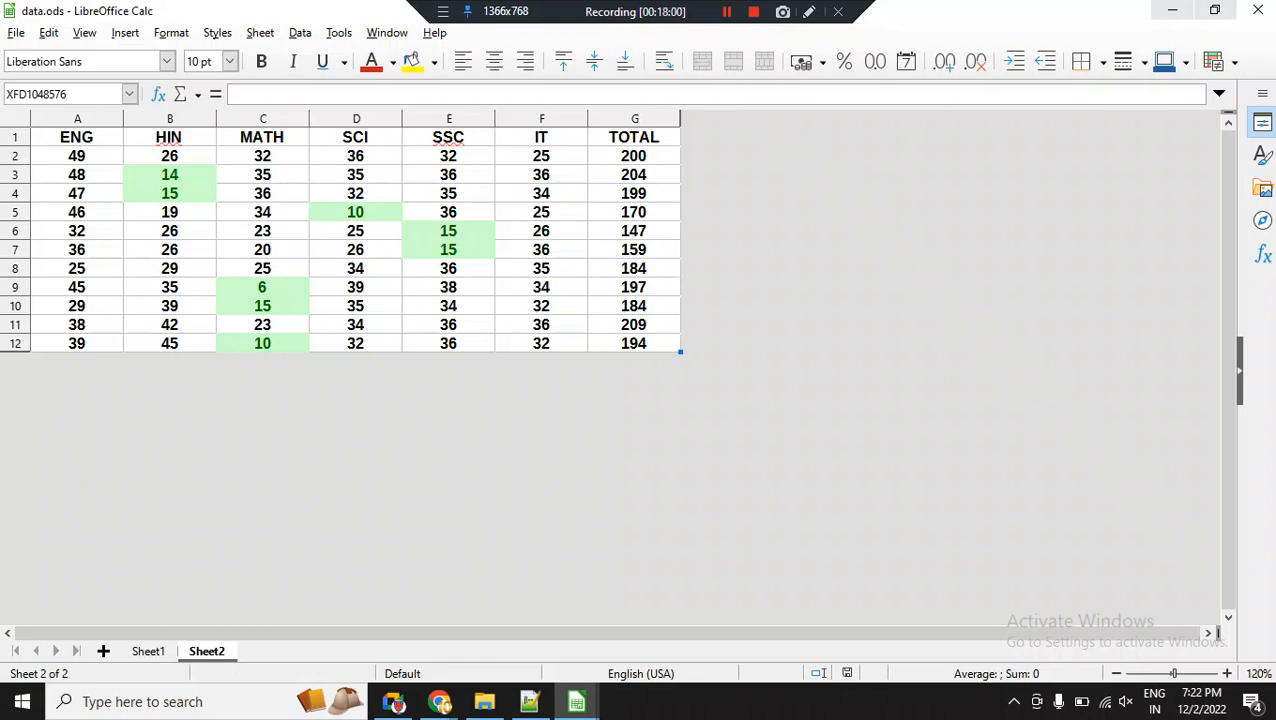
left_click(1172, 11)
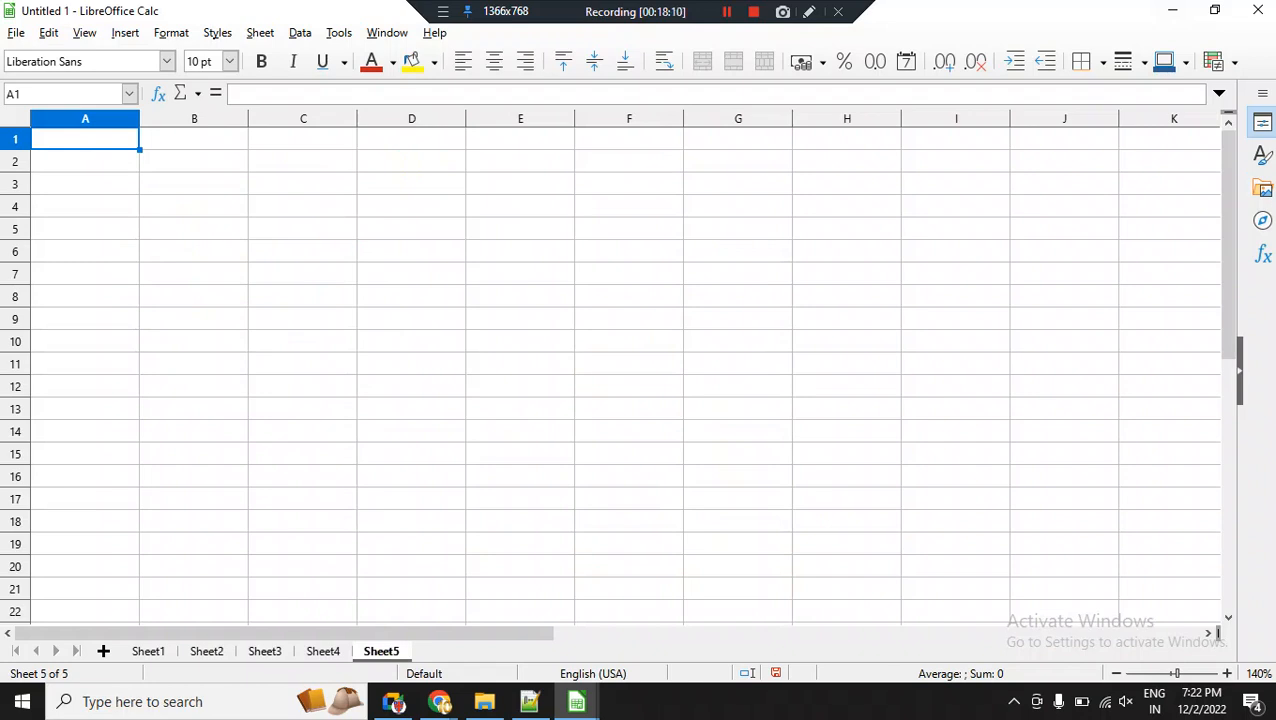
Try linking Sheet5 cell A1 to cell A1 on Sheet2 of data.ods, and clear the cell again.
type("=")
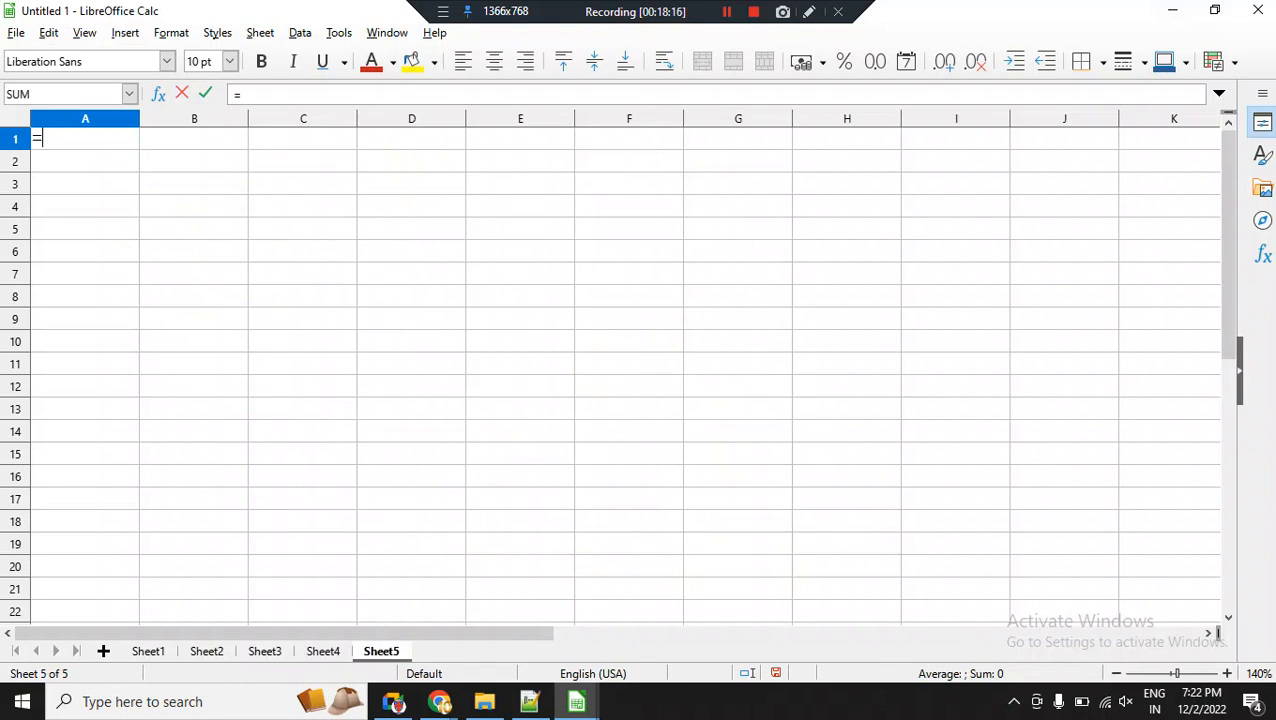
mouse_move(576, 701)
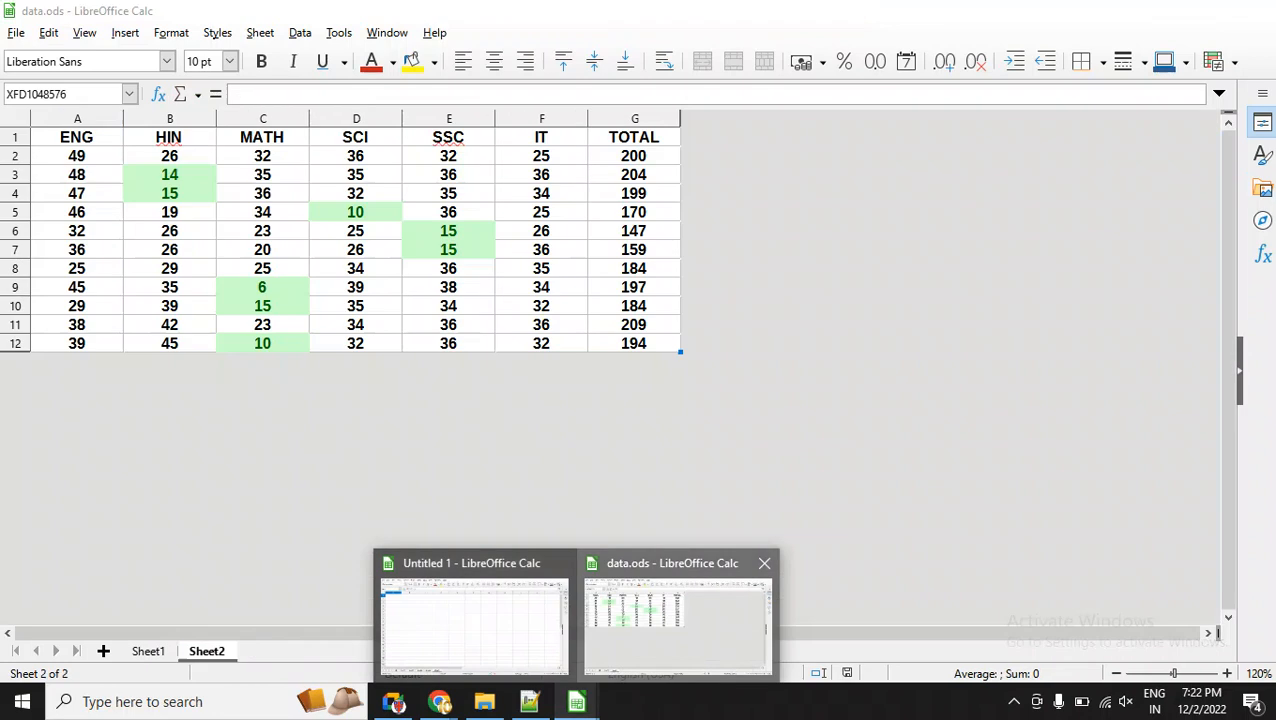
left_click(677, 620)
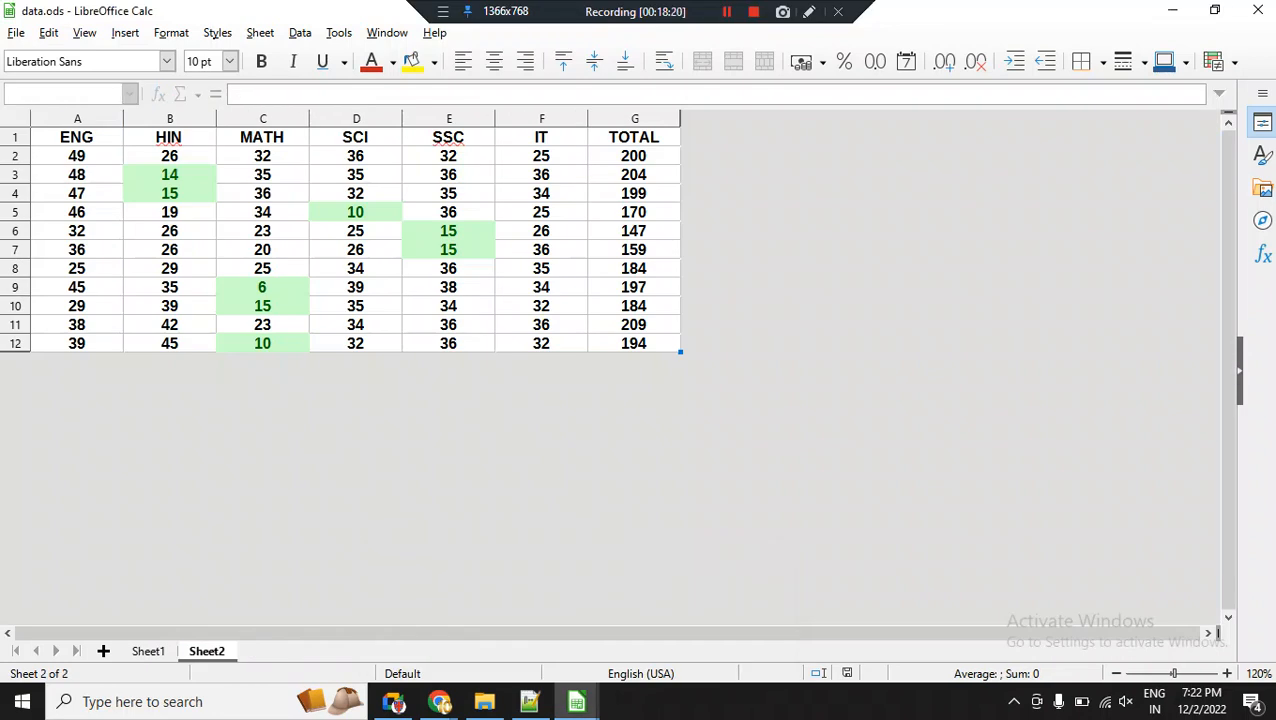
key("Return")
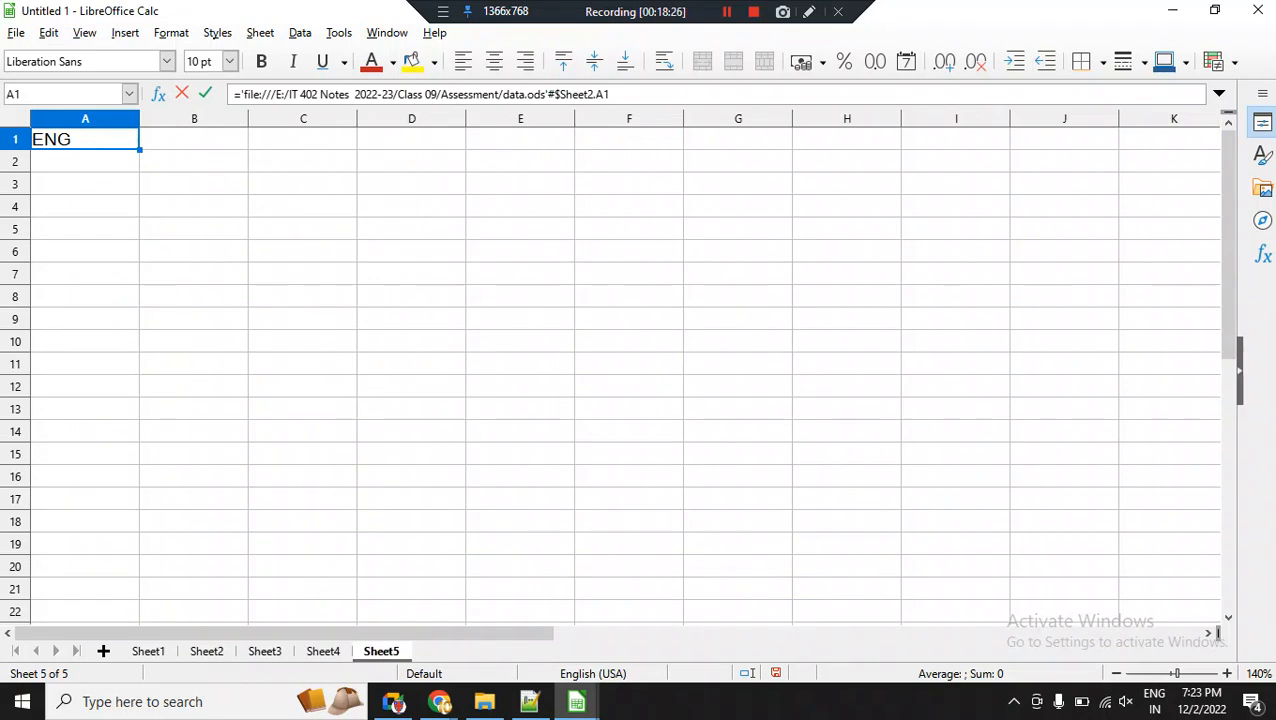
key("Delete")
Link Sheet5 cell A1 to cell A1 on Sheet2 of data.ods, and fill the formula through the range A1:H14.
type("=")
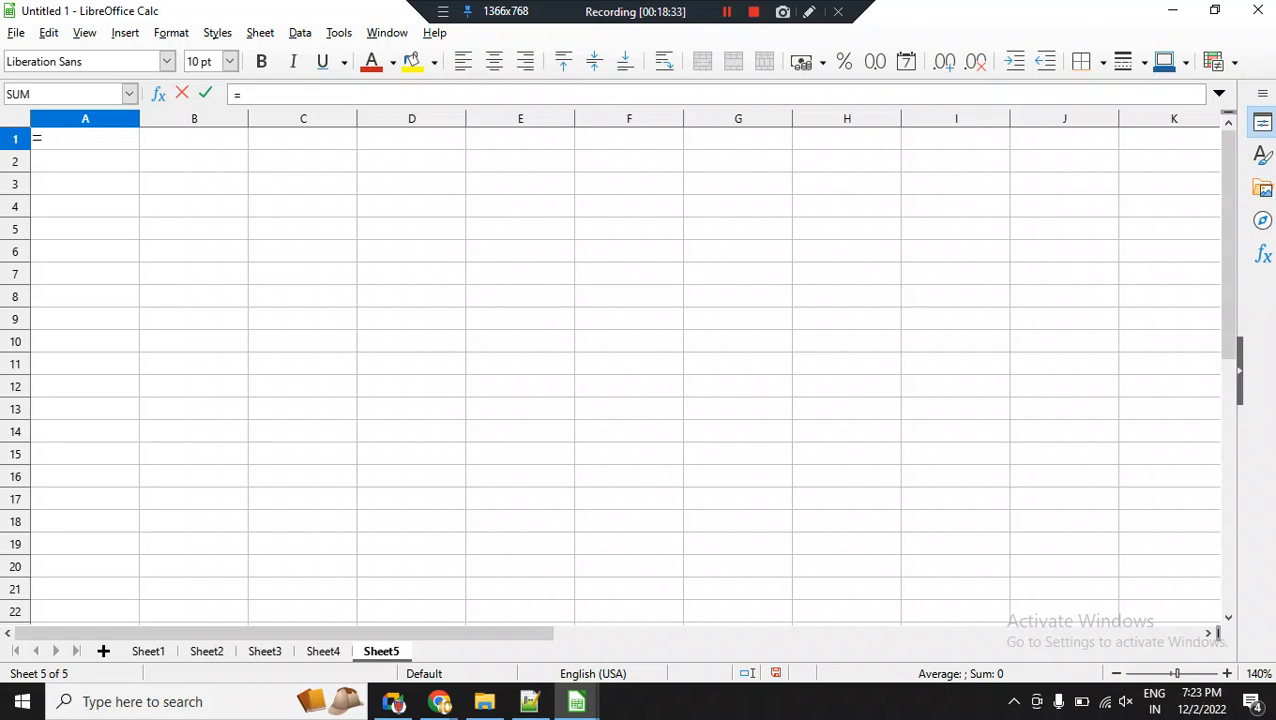
mouse_move(576, 701)
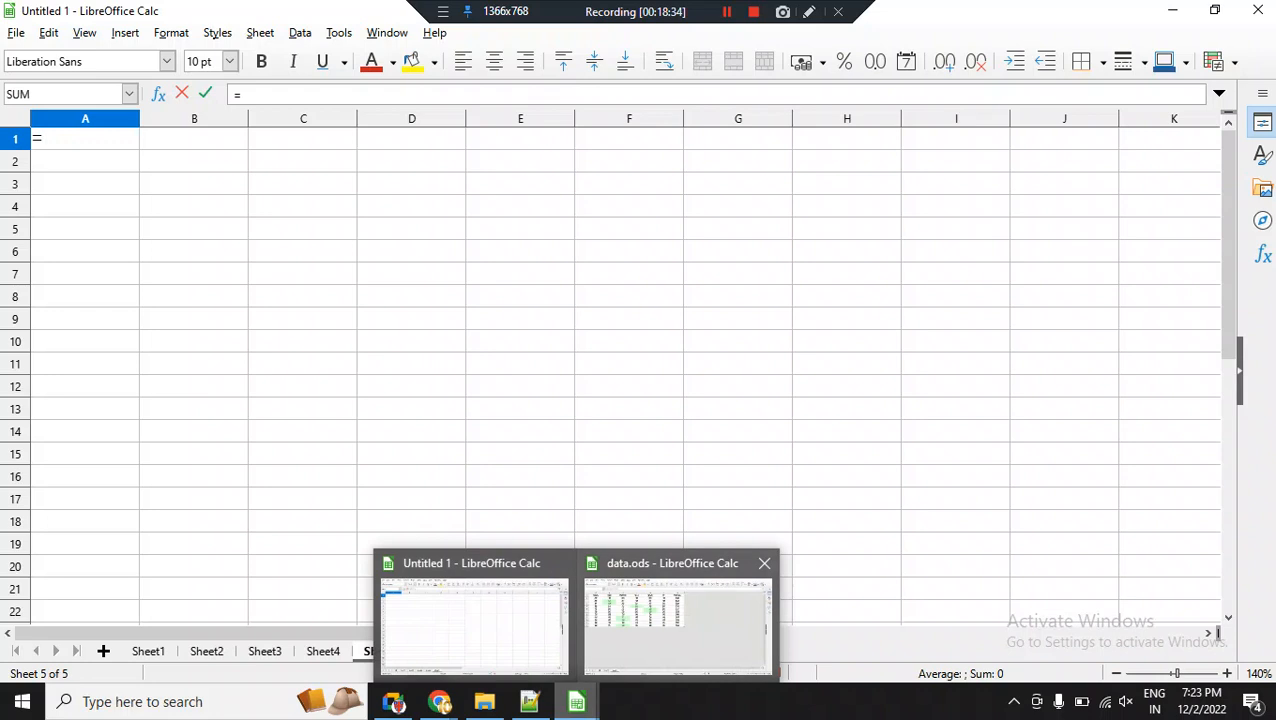
left_click(676, 622)
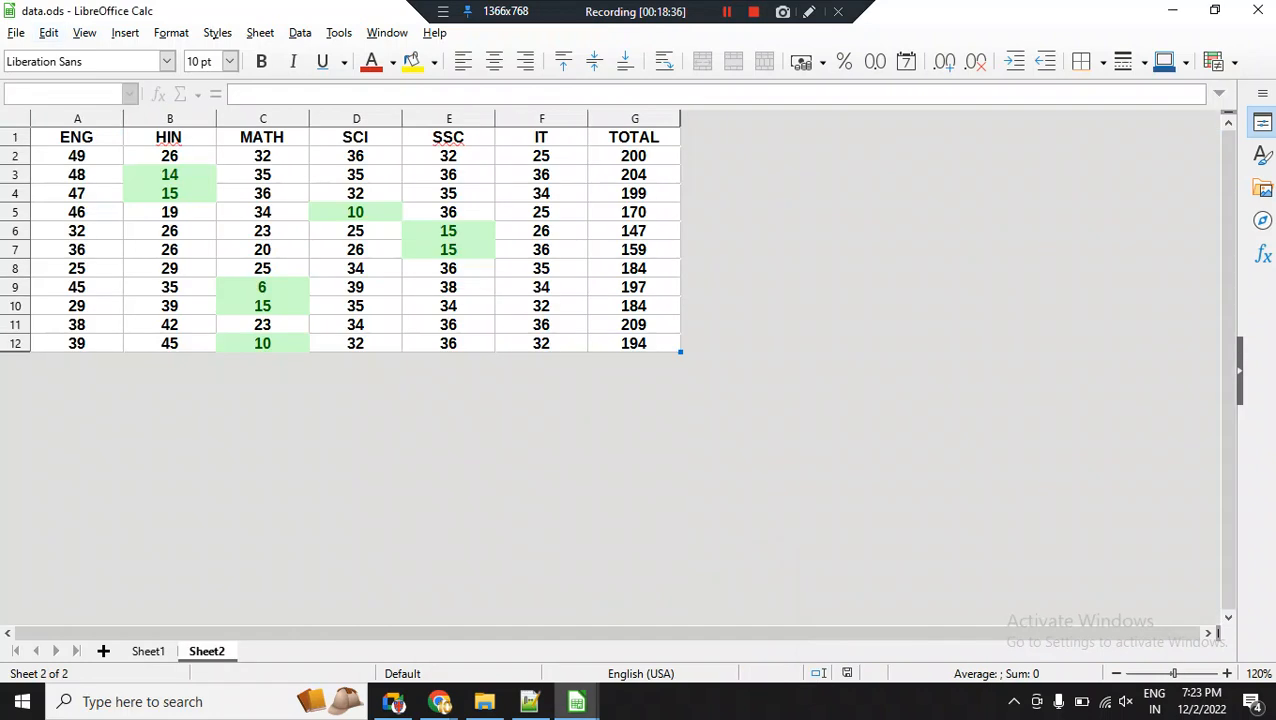
left_click(76, 137)
key("Return")
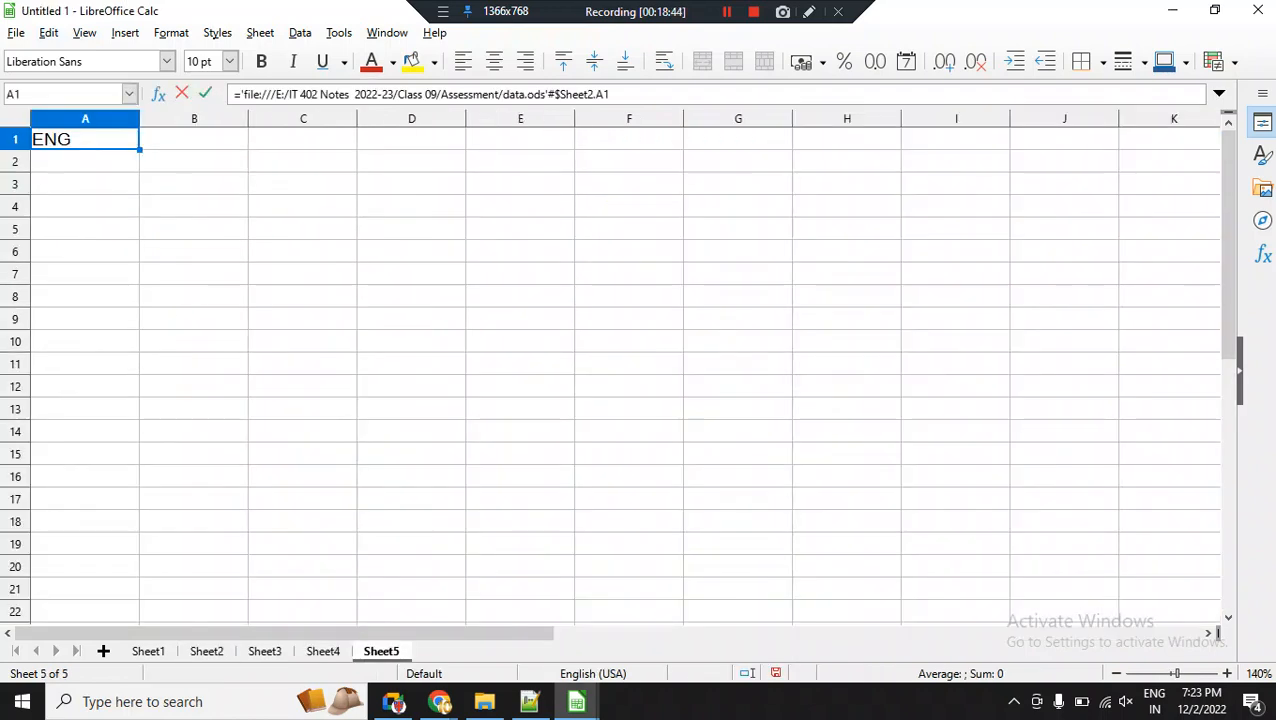
left_click_drag(140, 150, 792, 441)
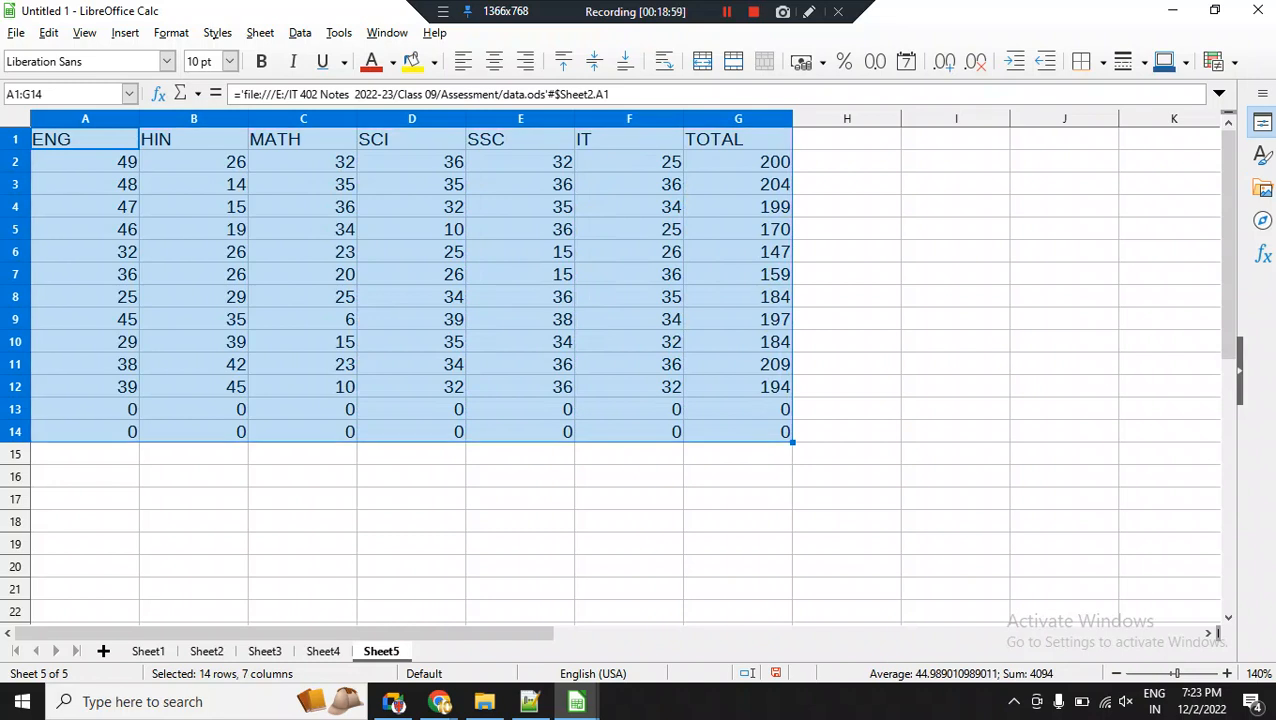
left_click_drag(792, 441, 900, 441)
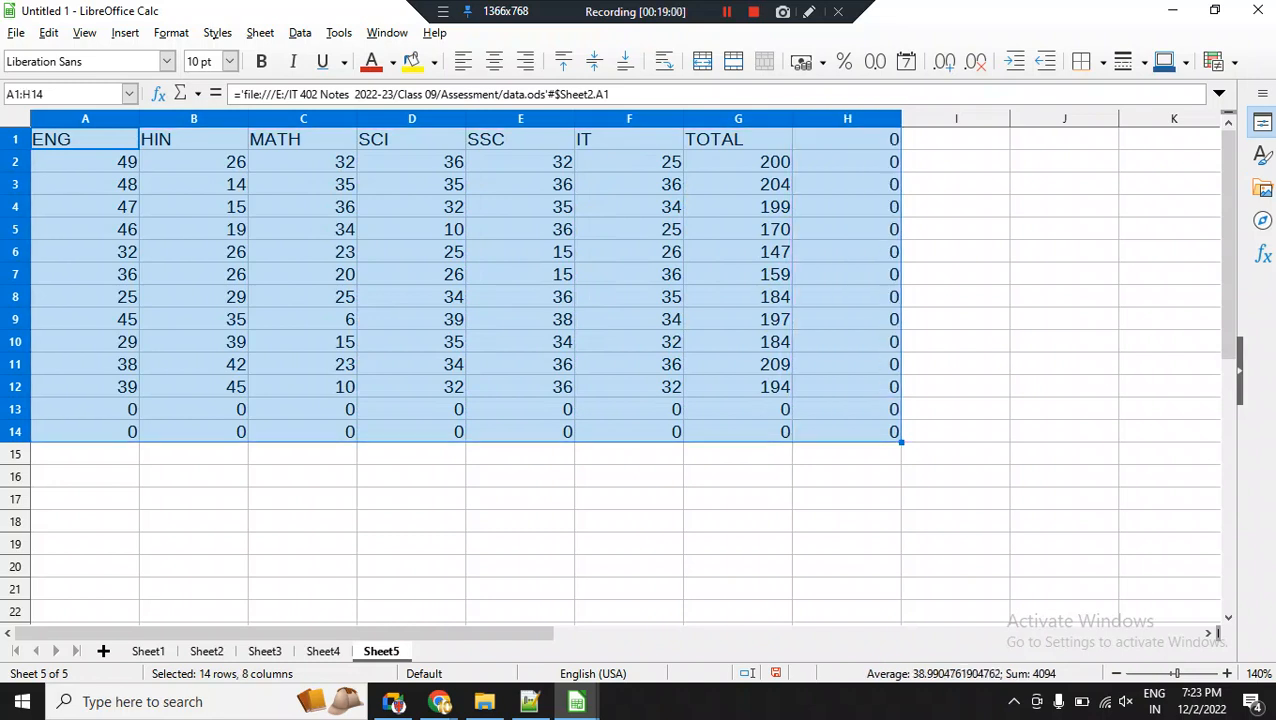
Delete the surplus zero-filled column H and rows 13 to 14 from Sheet5.
left_click(847, 119)
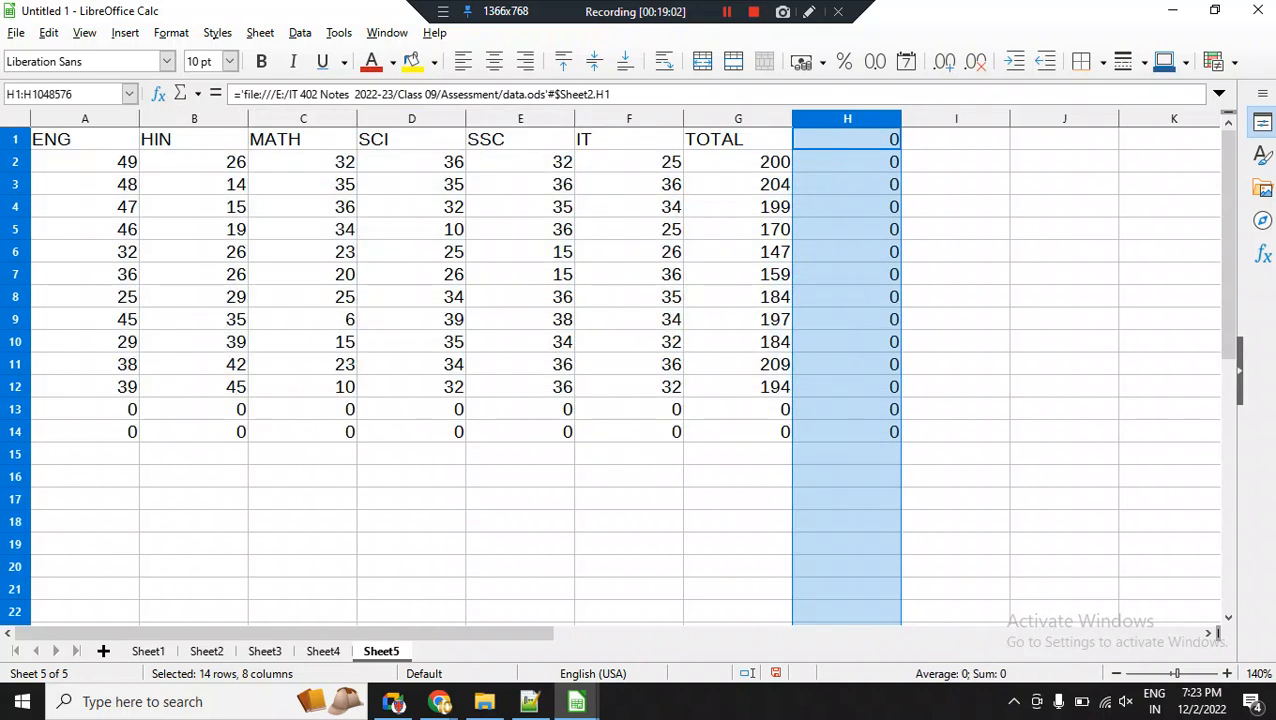
right_click(843, 121)
left_click(919, 260)
left_click_drag(15, 409, 15, 431)
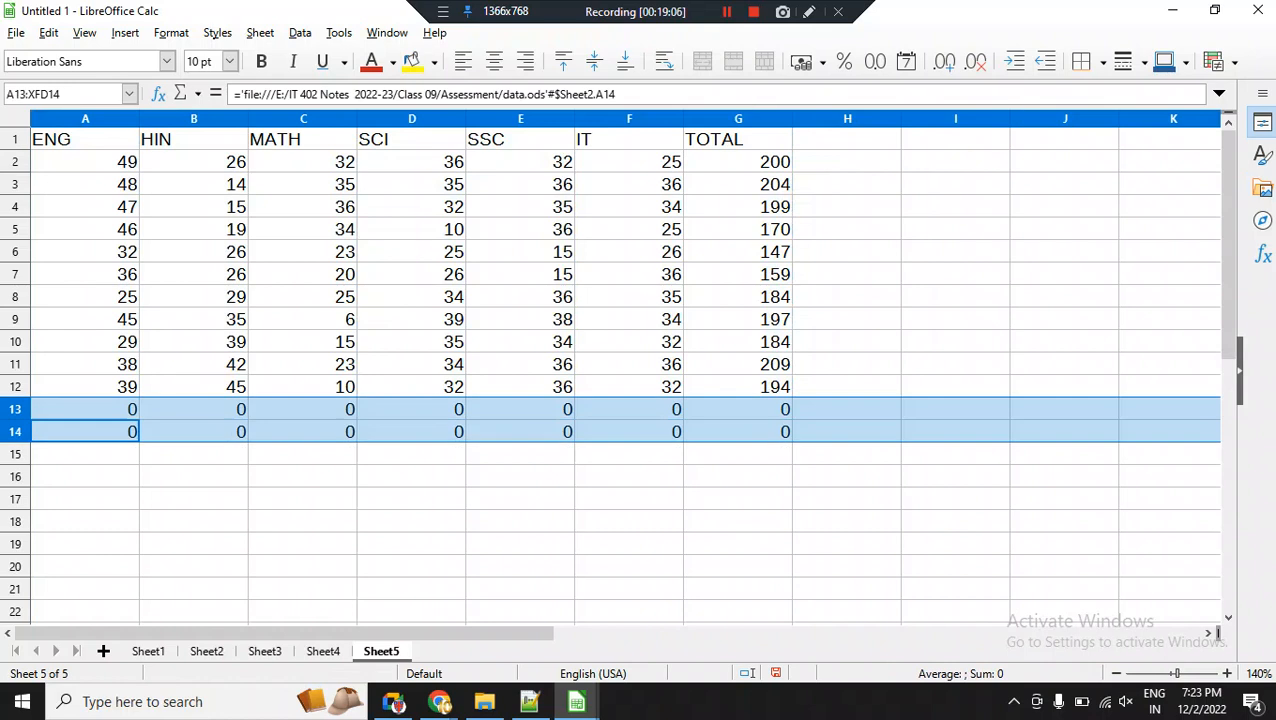
right_click(15, 431)
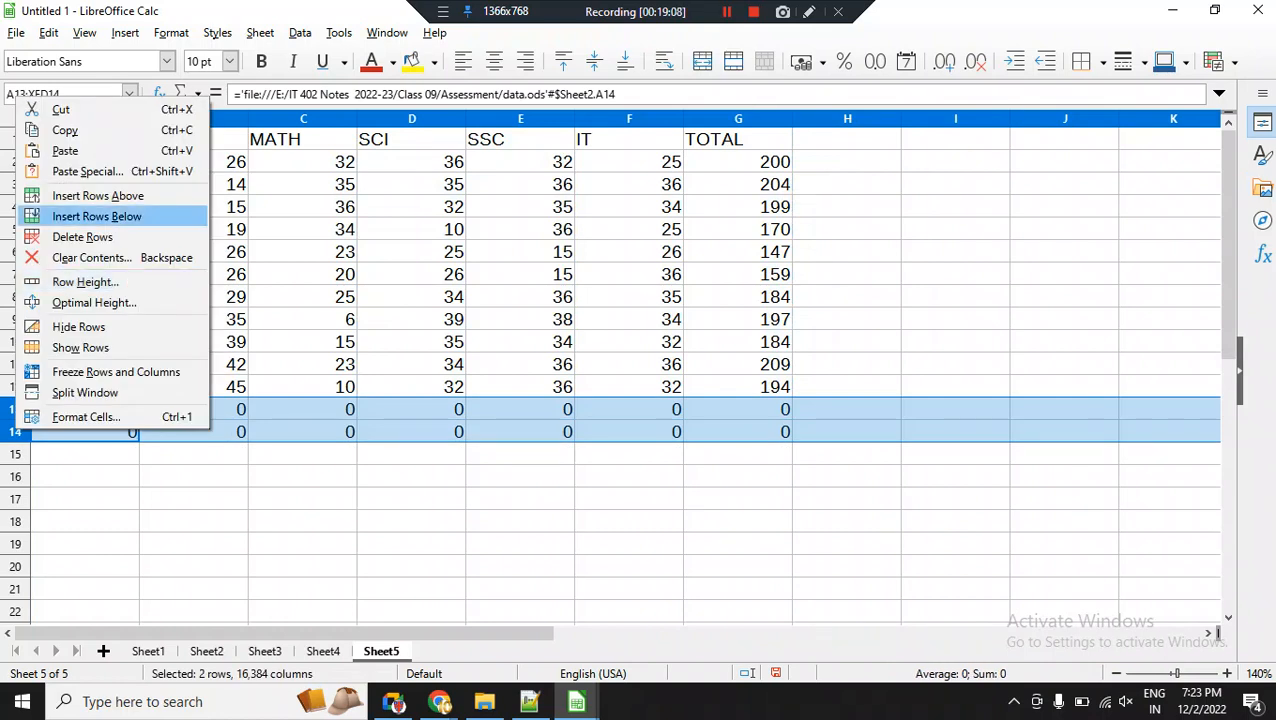
left_click(82, 237)
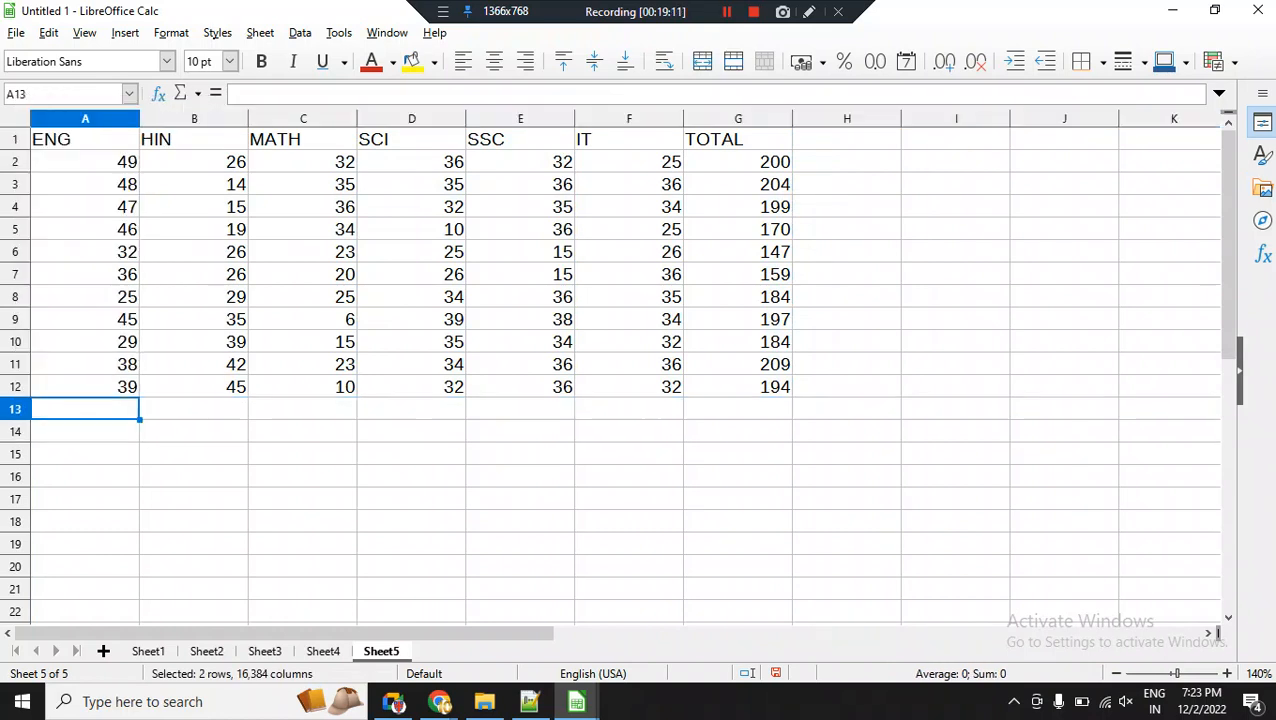
left_click(411, 566)
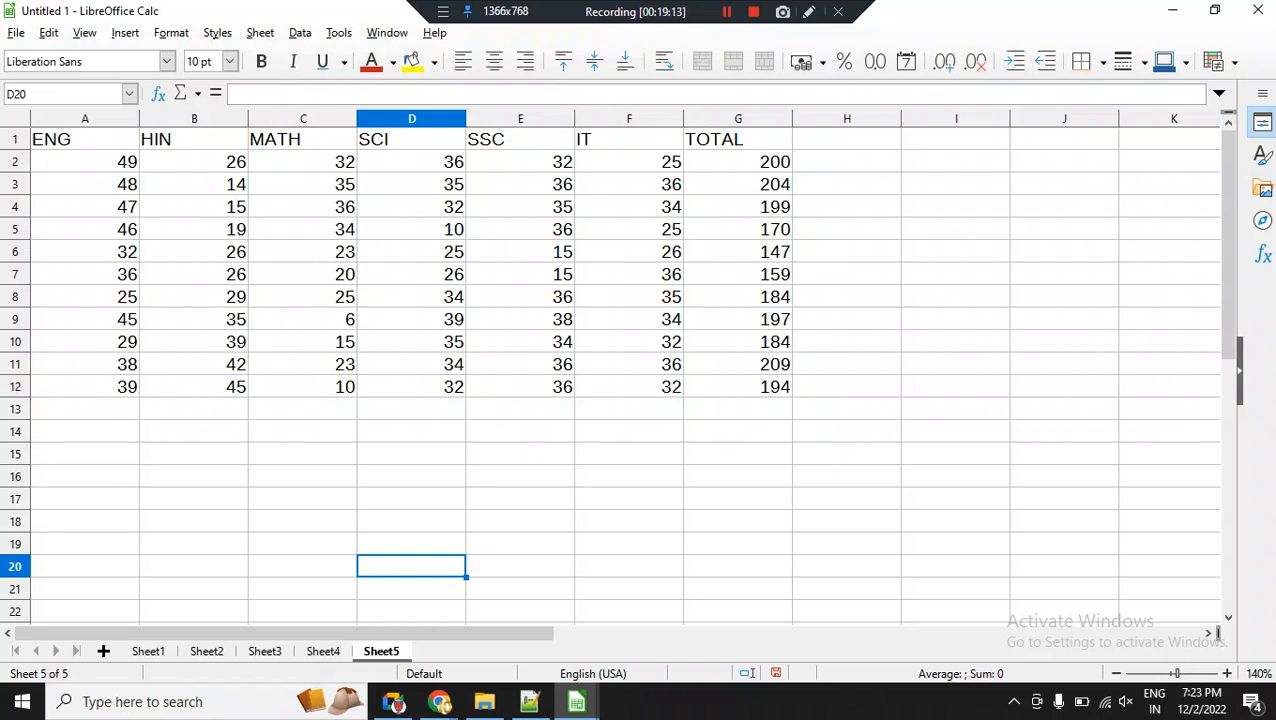
Select the linked range A1:G11 on Sheet5, and switch to the data.ods window.
left_click_drag(85, 139, 738, 364)
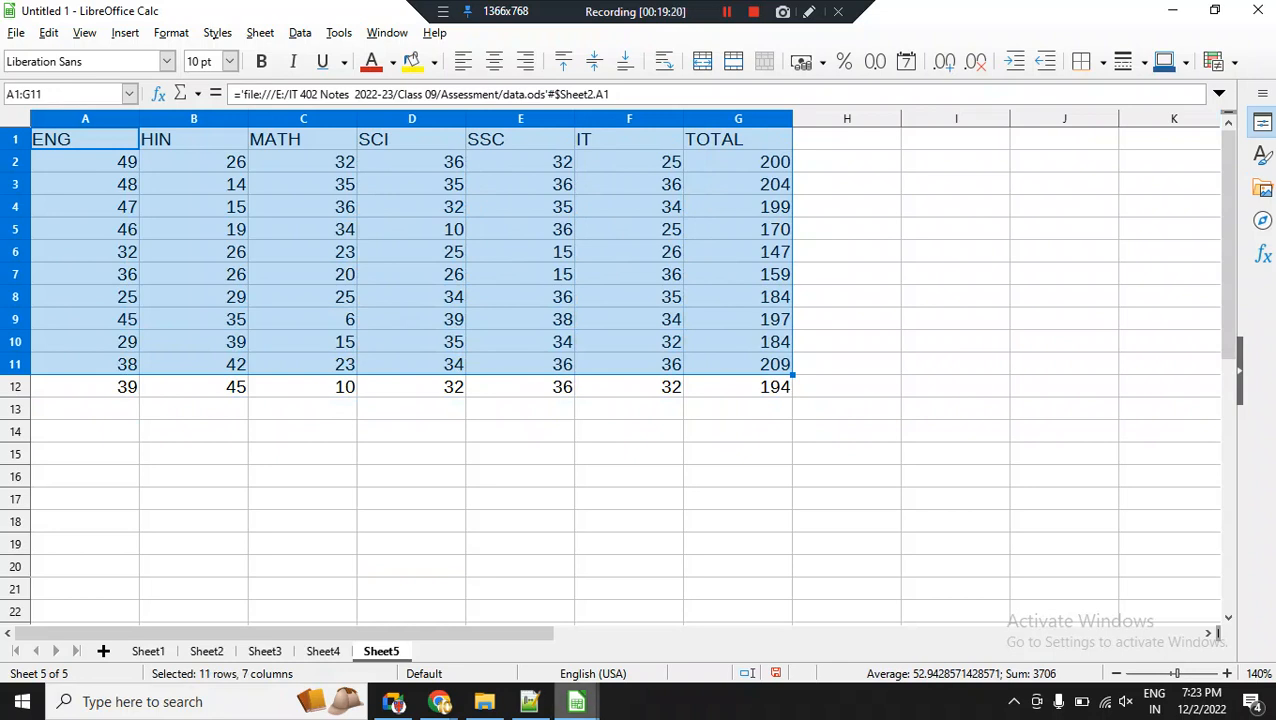
mouse_move(576, 701)
left_click(677, 615)
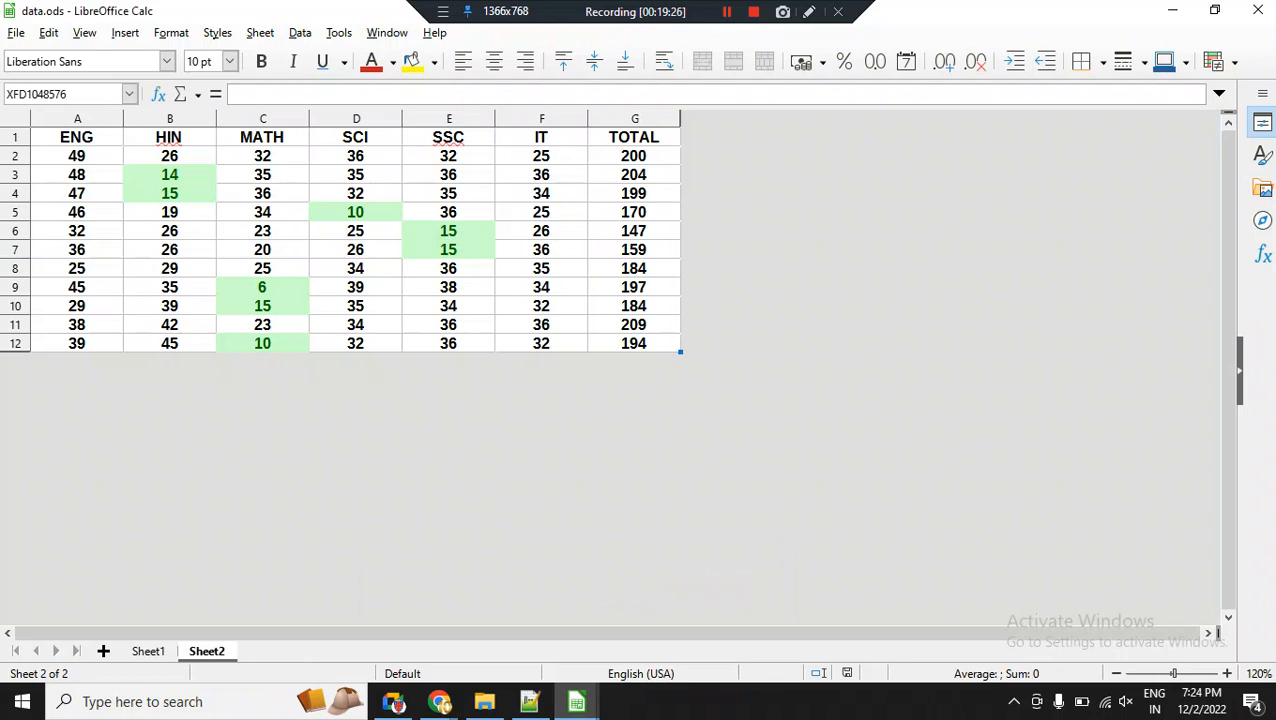
Try to enter 56 as the first SSC mark in cell E2 on Sheet2 of data.ods.
left_click(448, 156)
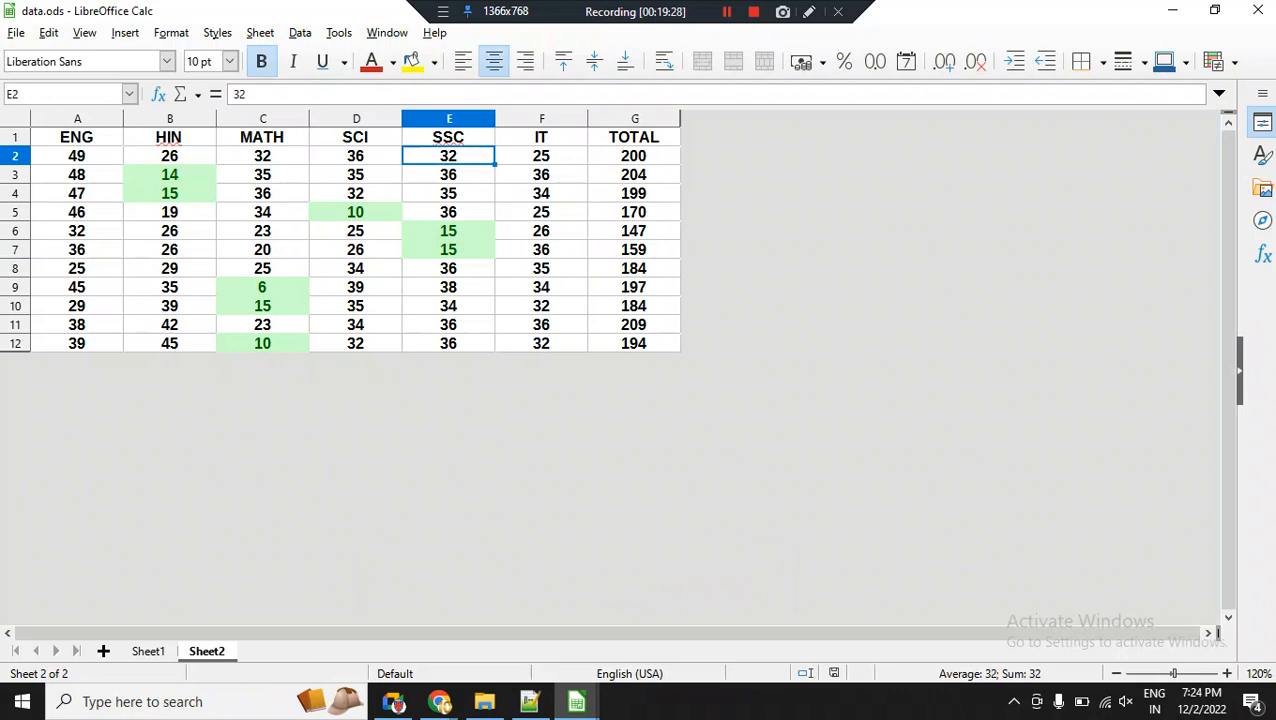
type("56")
key("Return")
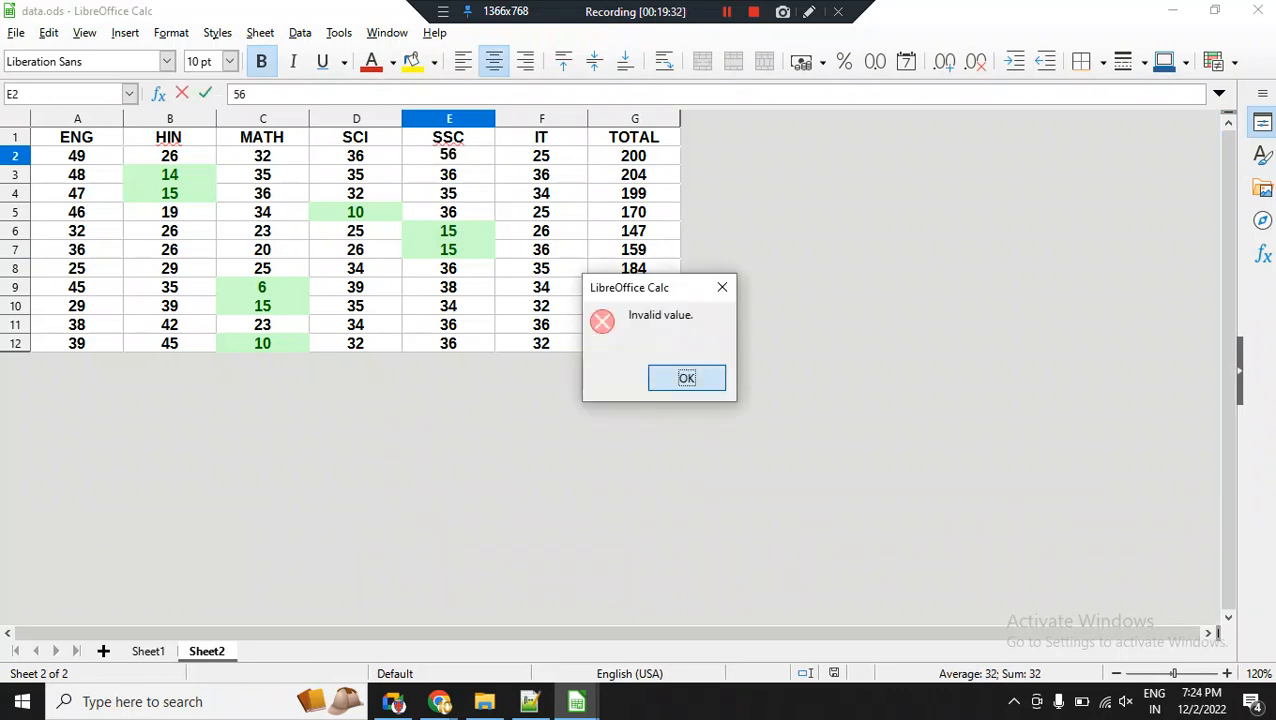
key("Return")
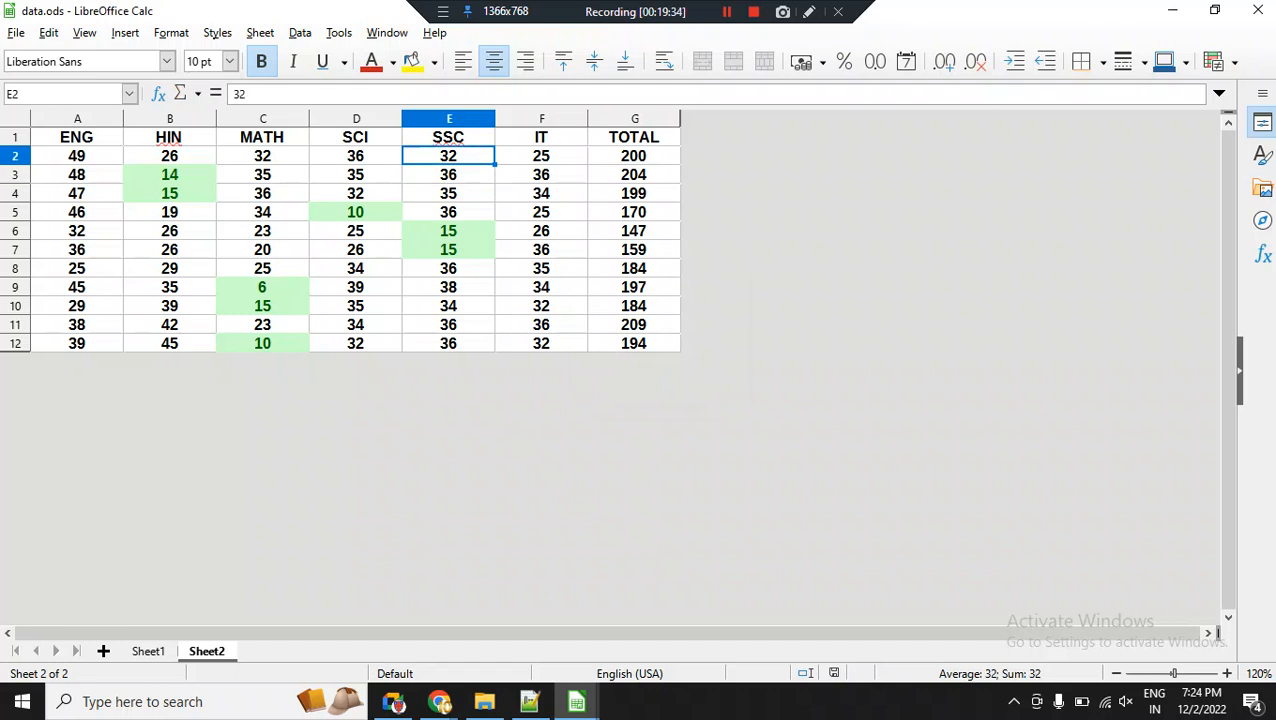
Set the first SSC mark in cell E2 on Sheet2 of data.ods to 45.
type("45")
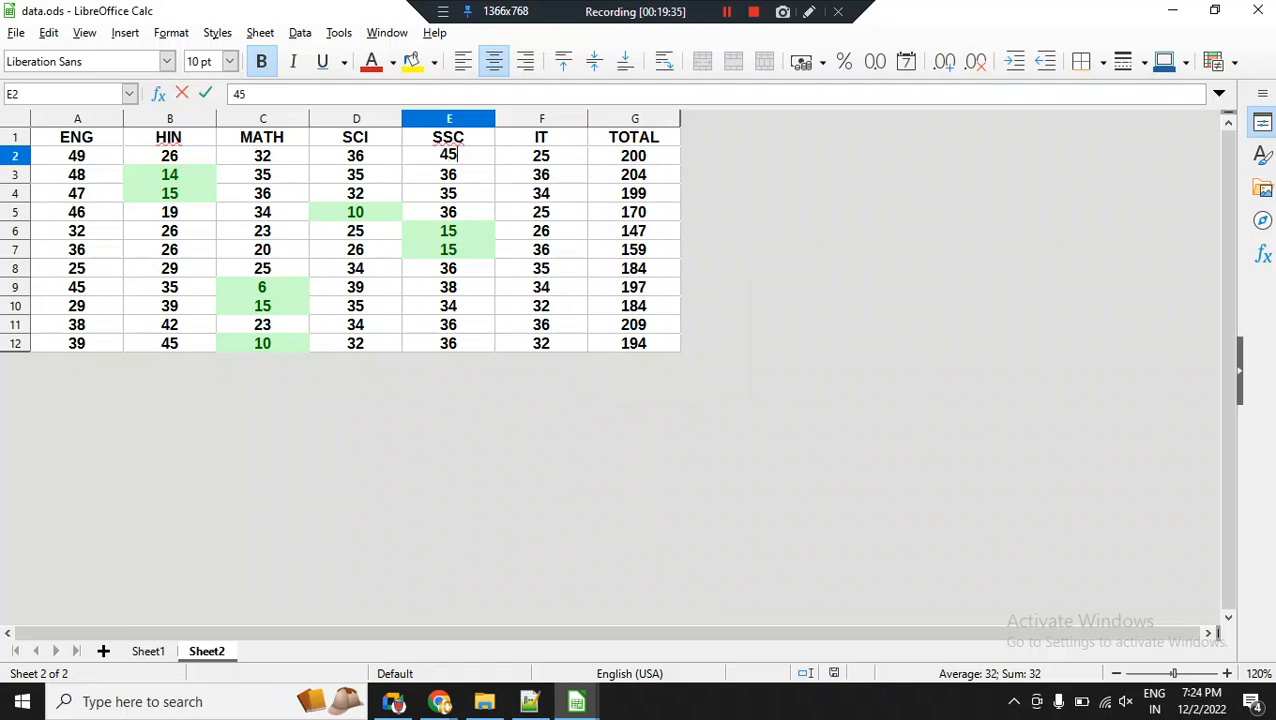
key("Return")
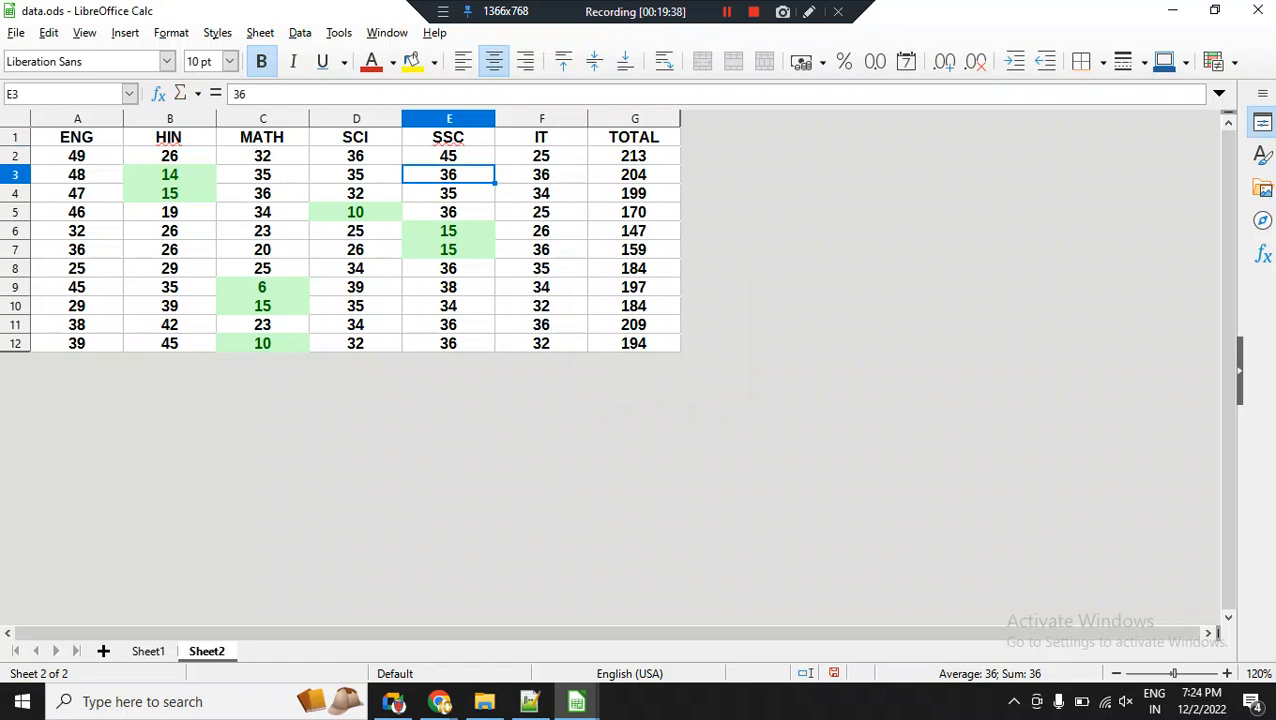
left_click(448, 156)
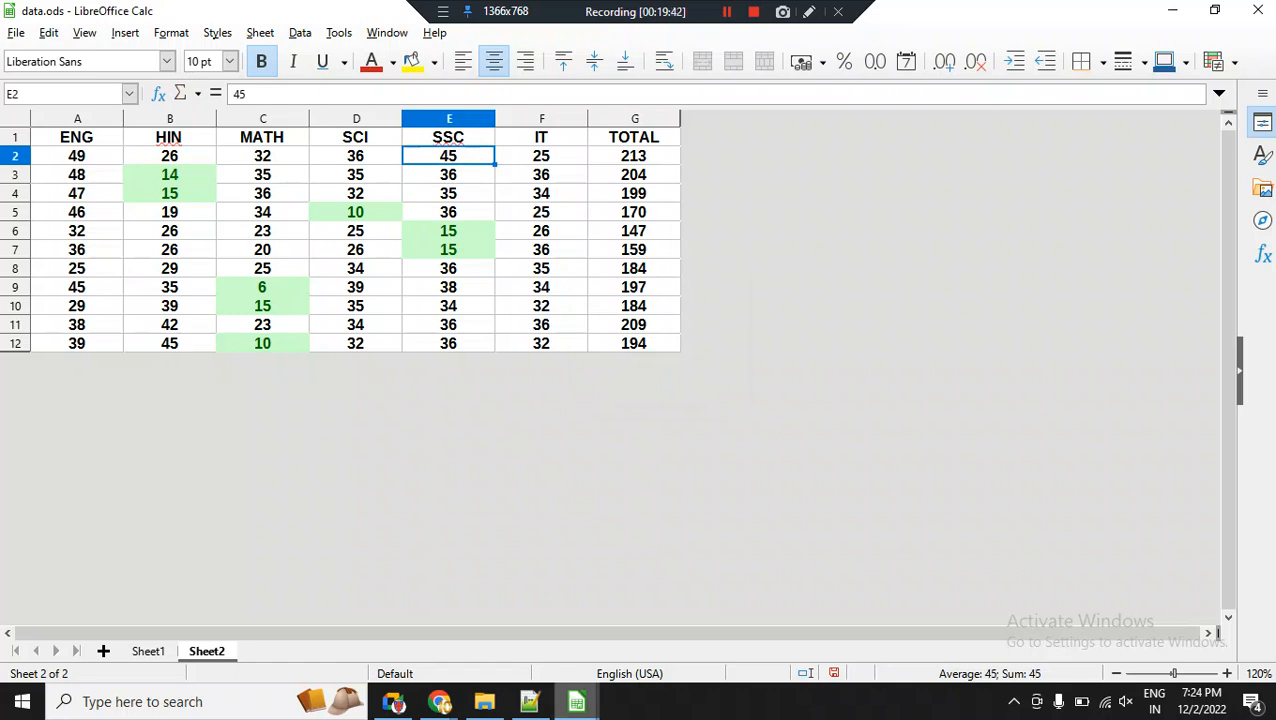
Return to Sheet5 of Untitled 1 to check the linked marks, and select cell F7 to view its formula.
mouse_move(577, 702)
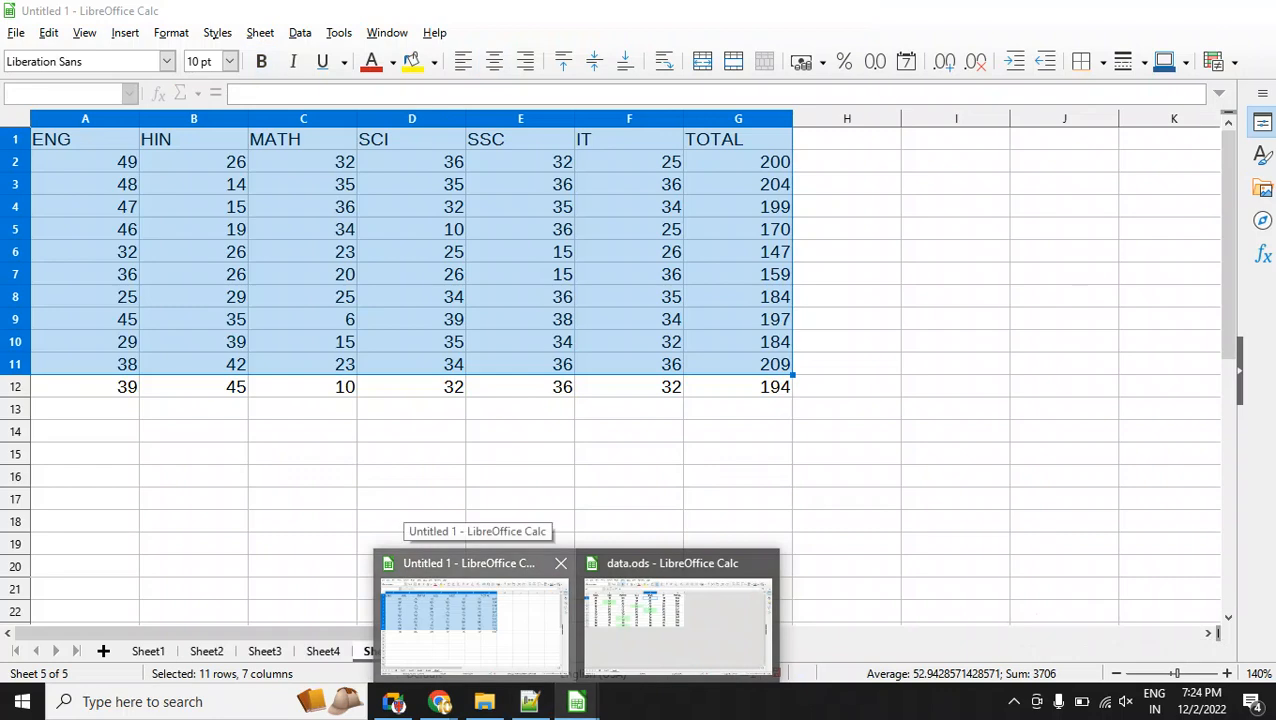
left_click(470, 615)
left_click(629, 274)
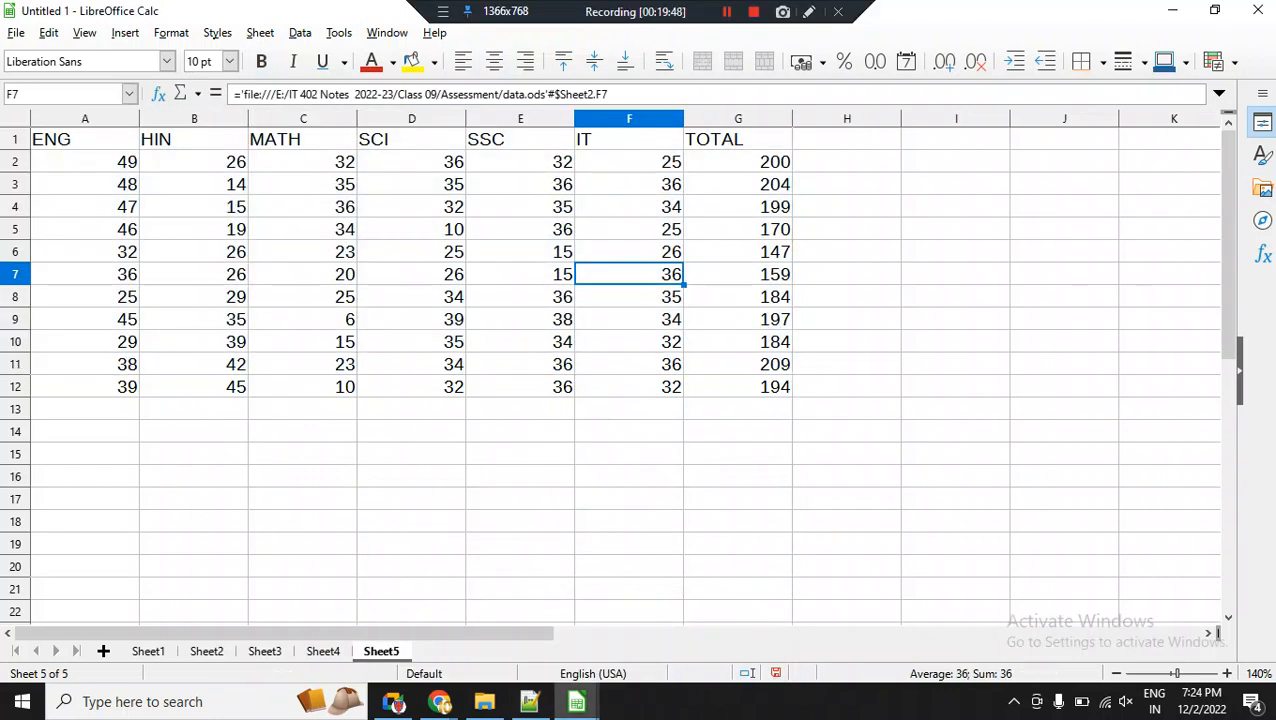
Select the linked first SSC mark in cell E2, switch to the data.ods window, and save that file.
left_click(520, 162)
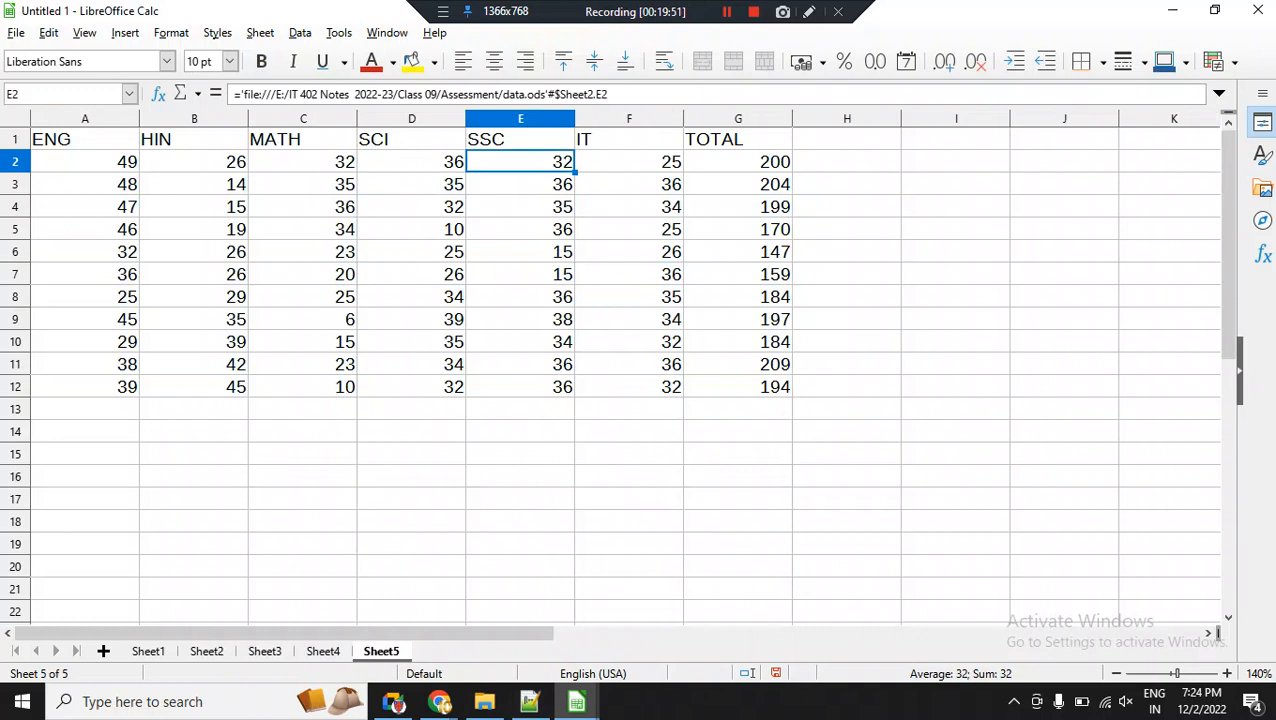
mouse_move(576, 701)
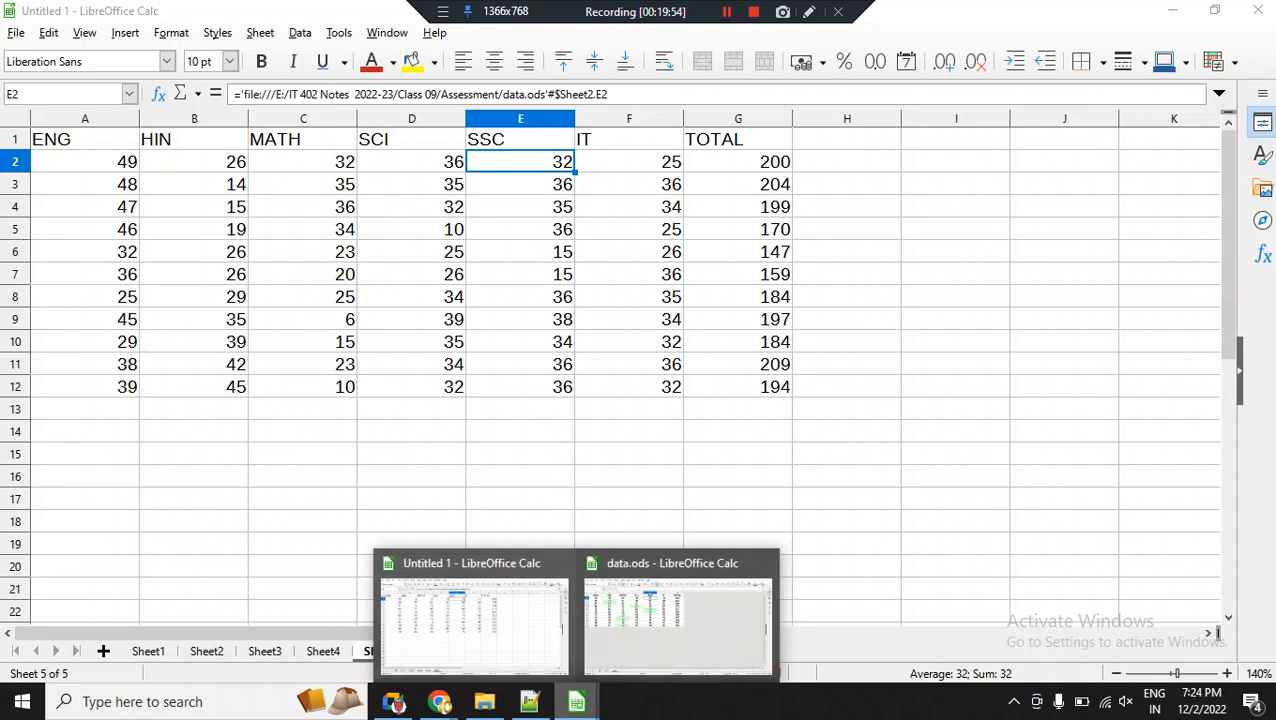
left_click(678, 620)
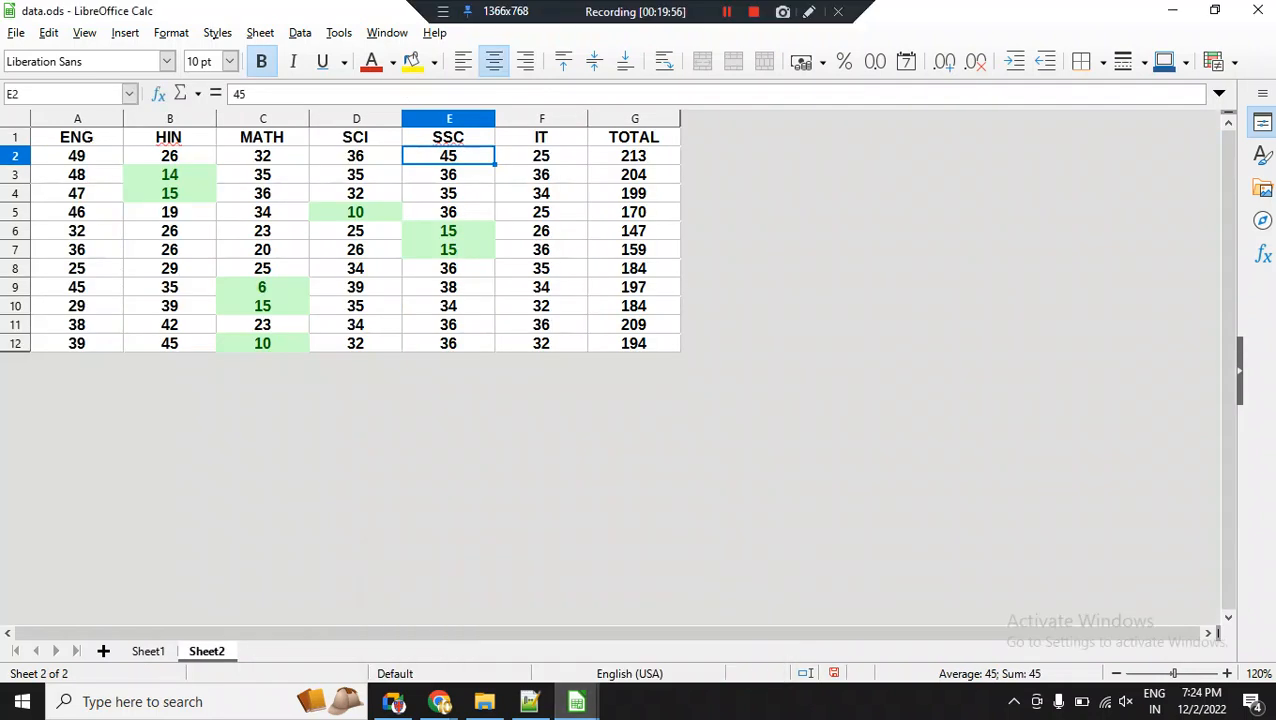
key("ctrl+s")
key("ctrl+s")
Return to Sheet5 of Untitled 1 to check the linked marks, and select cell E7 to view its formula.
mouse_move(576, 701)
left_click(478, 580)
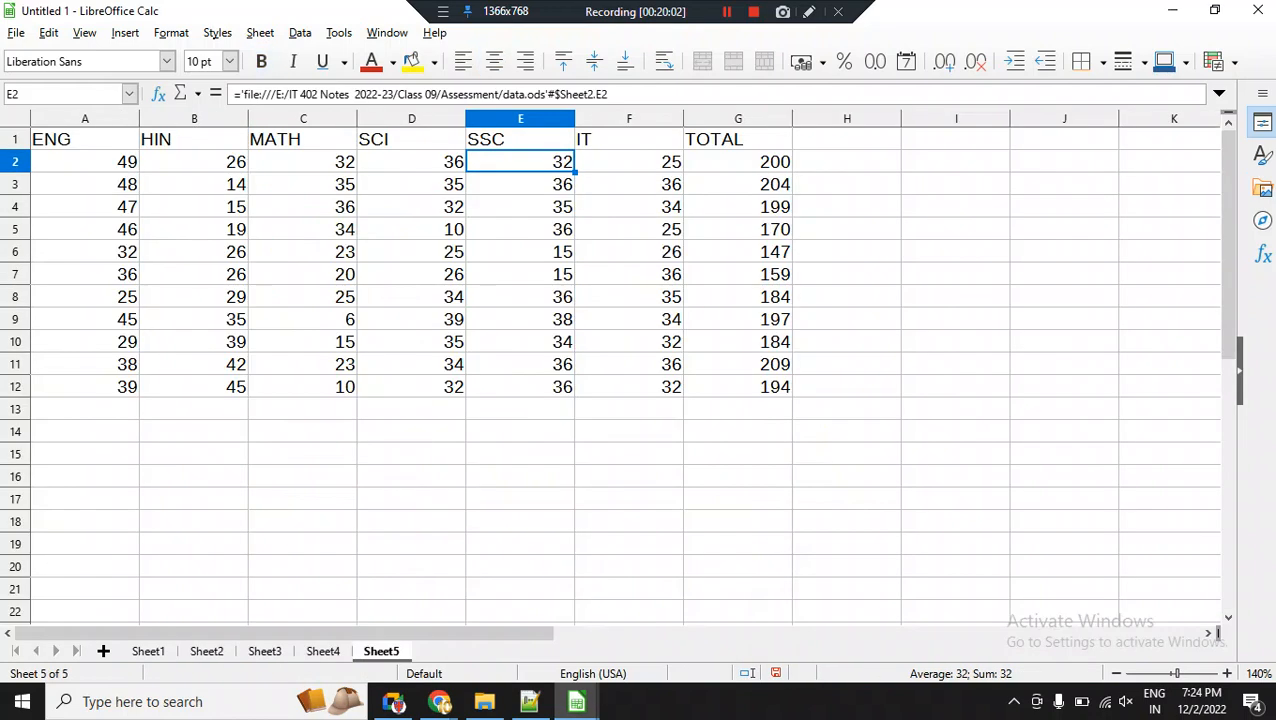
left_click(520, 274)
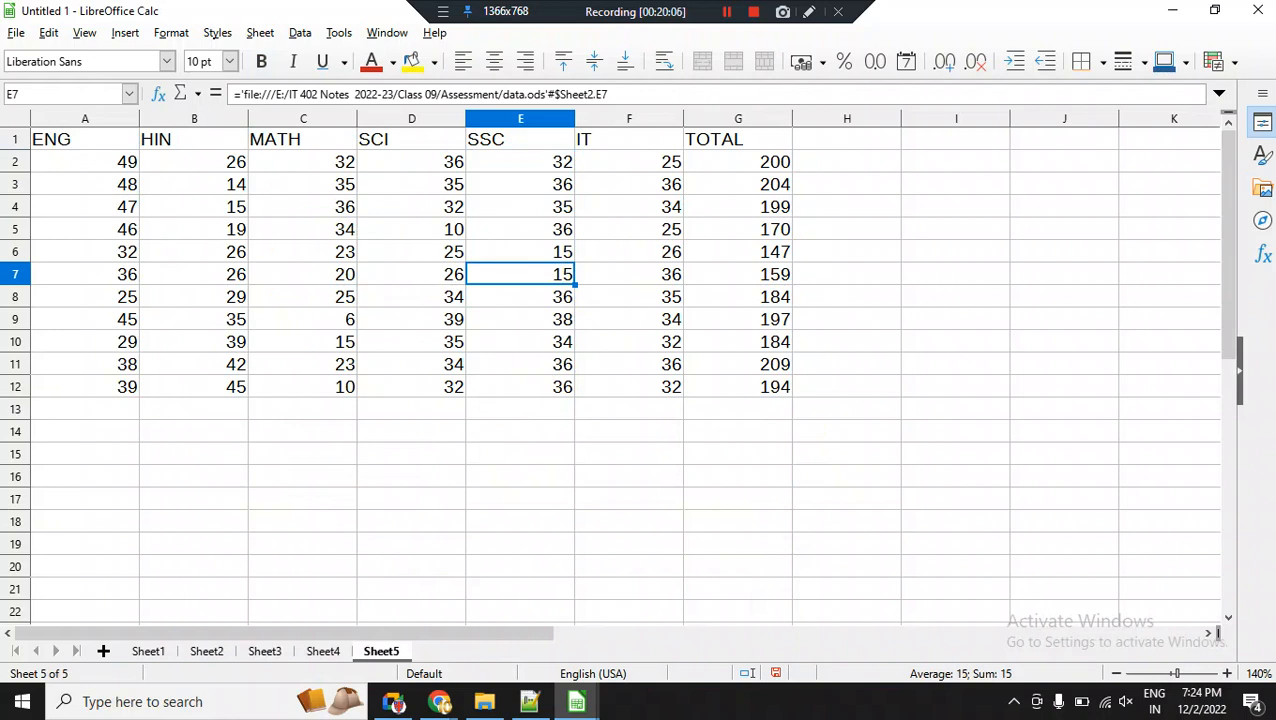
Save the Untitled 1 spreadsheet to the Desktop as an ODF spreadsheet named 1.
key("ctrl+s")
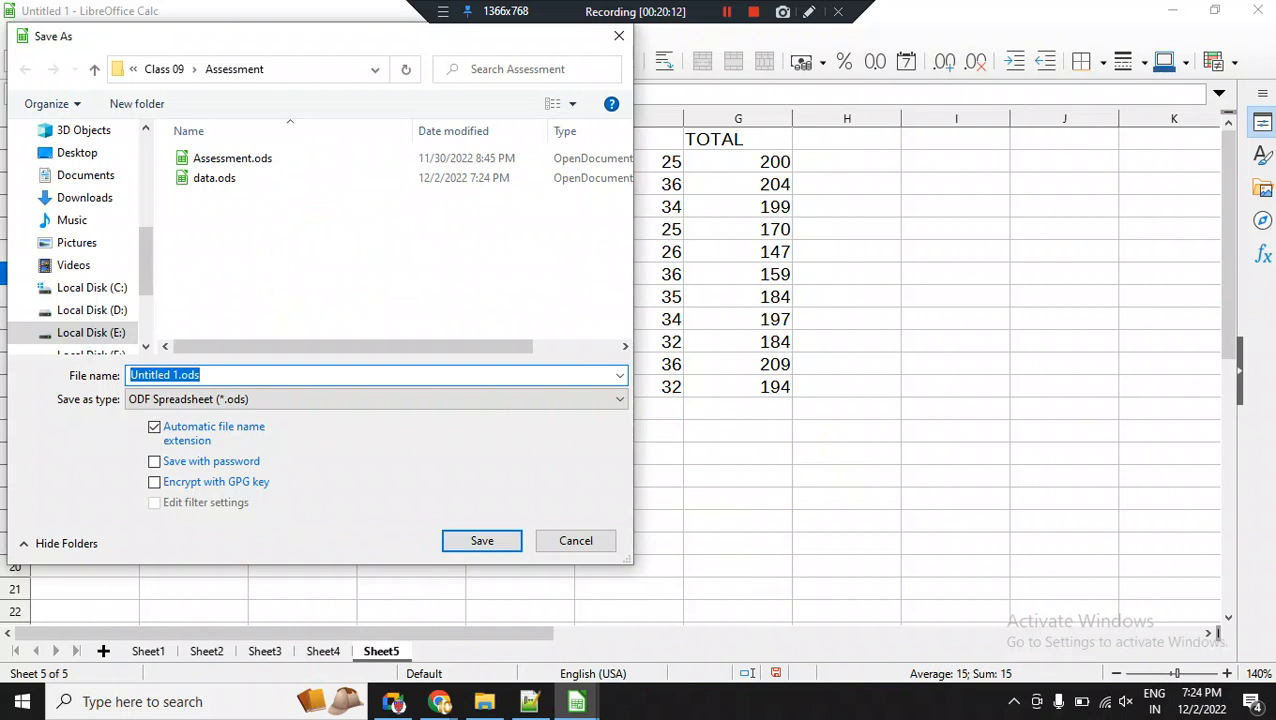
left_click(77, 153)
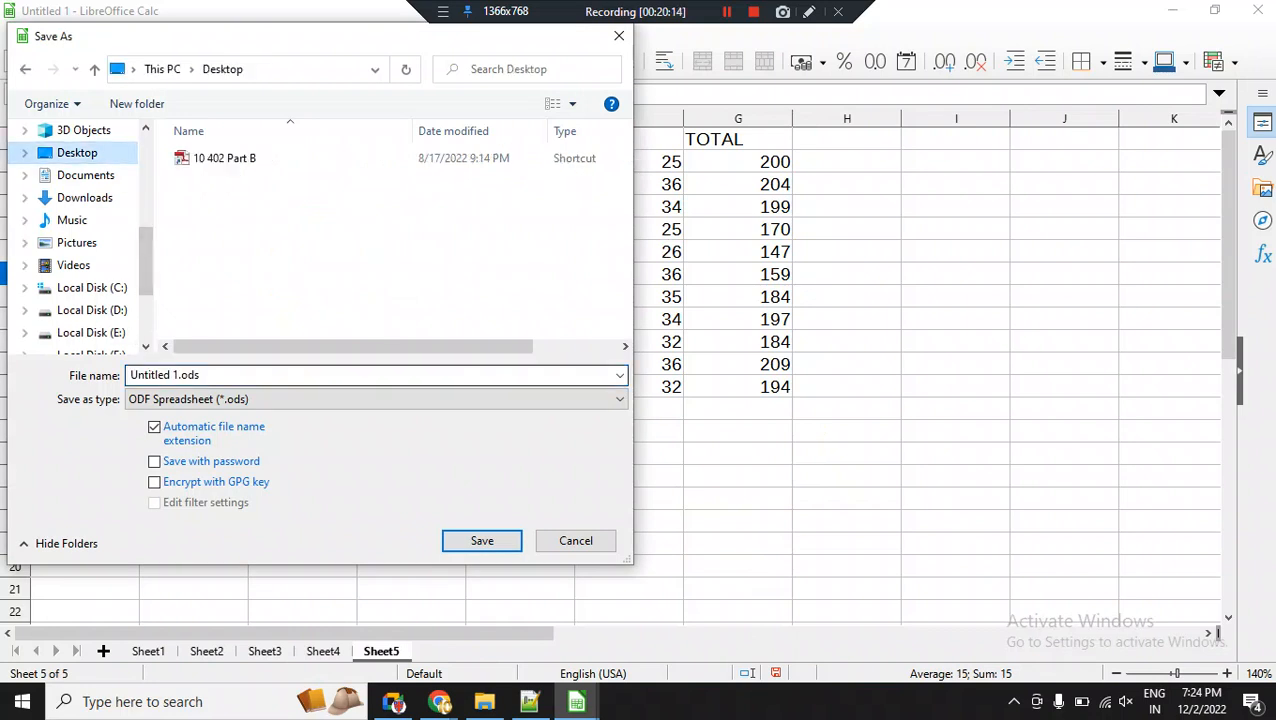
left_click(230, 375)
type("1")
key("Return")
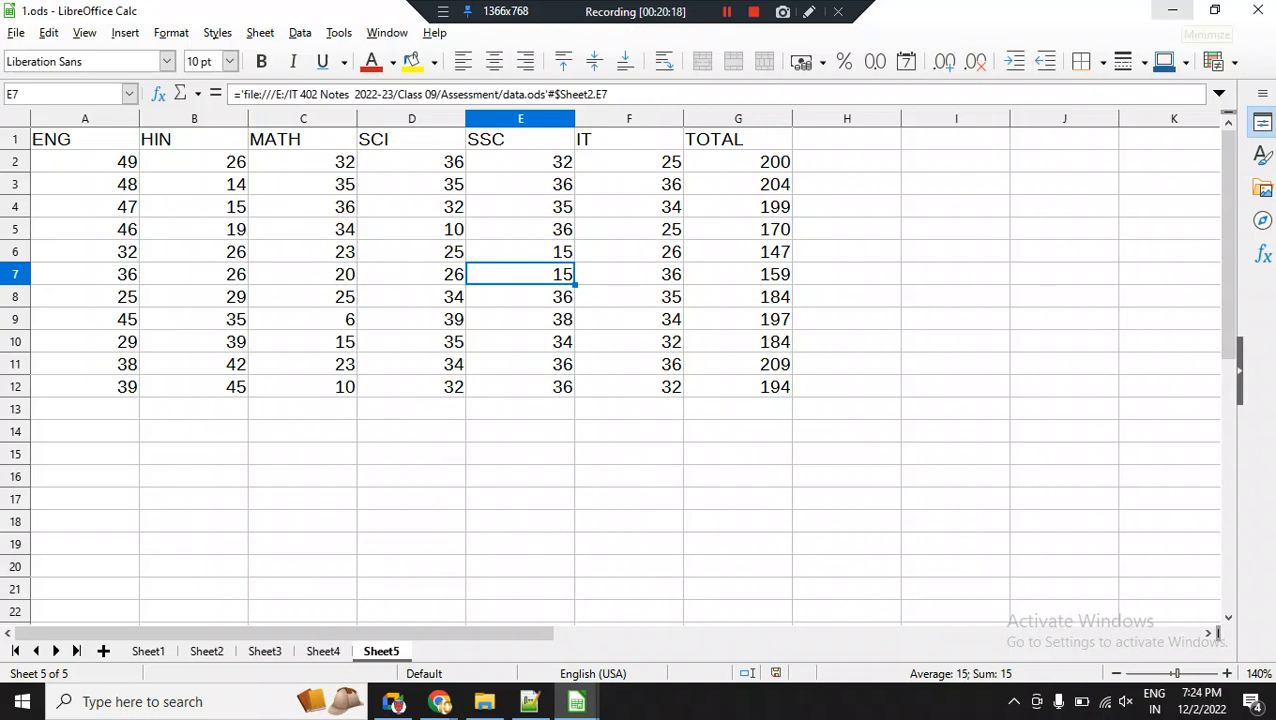
Minimize the spreadsheet windows, open 1.ods from the desktop, and allow updating of its external links.
left_click(1172, 10)
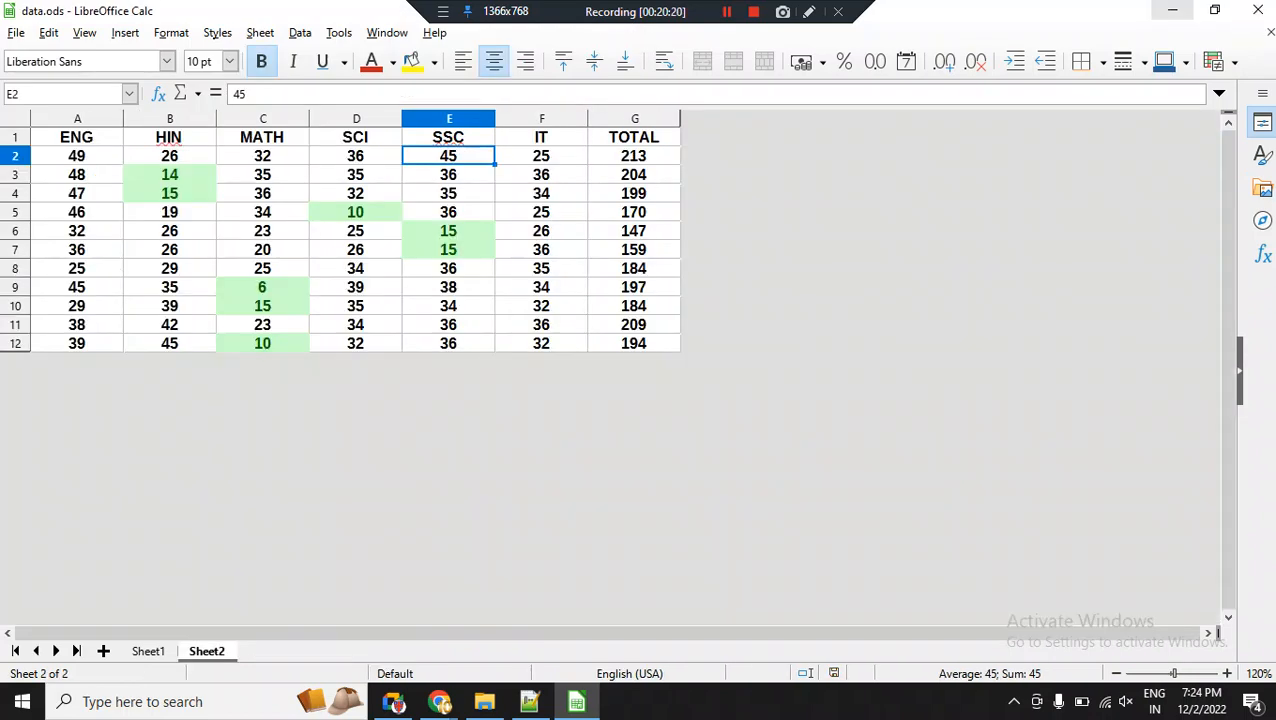
left_click(1172, 10)
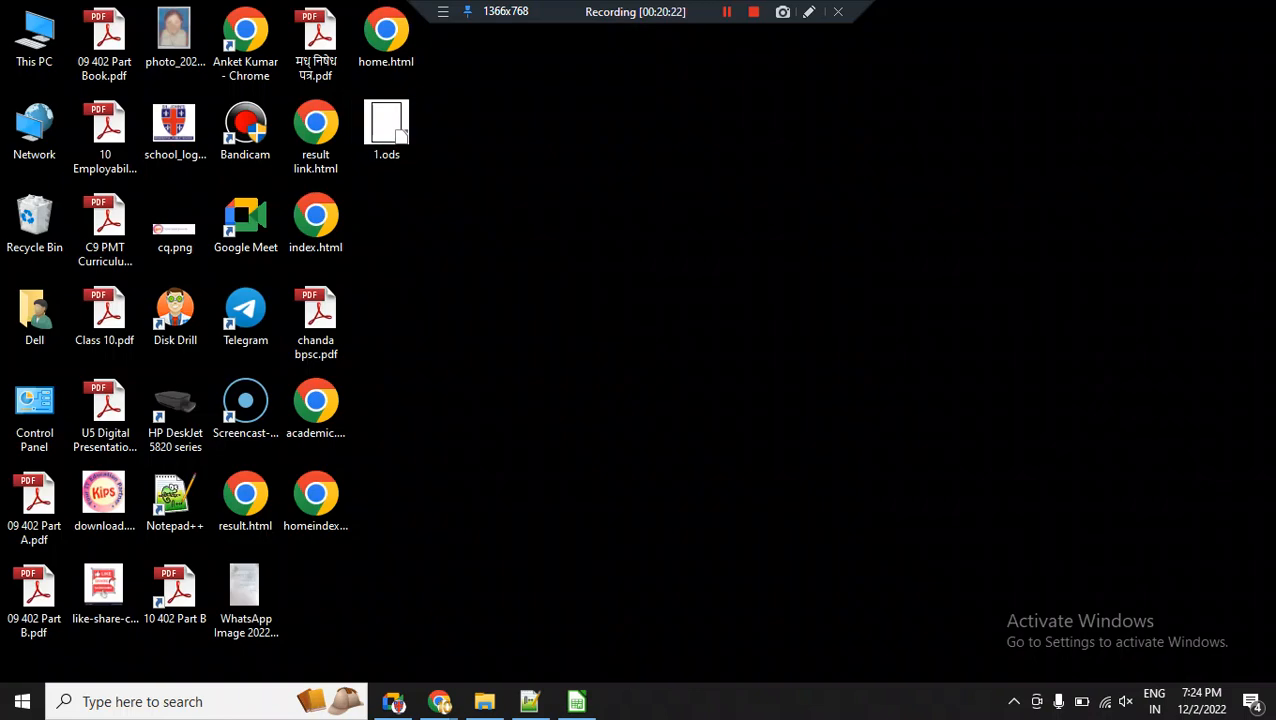
left_click(386, 130)
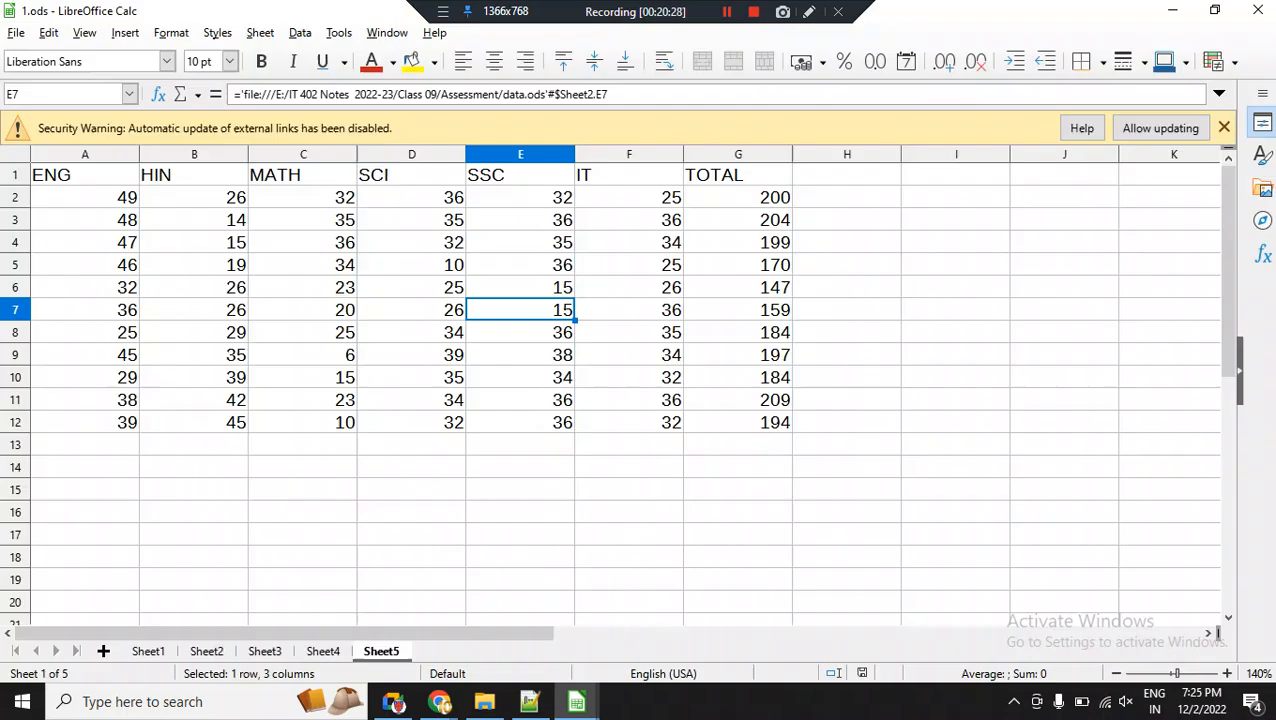
left_click(411, 198)
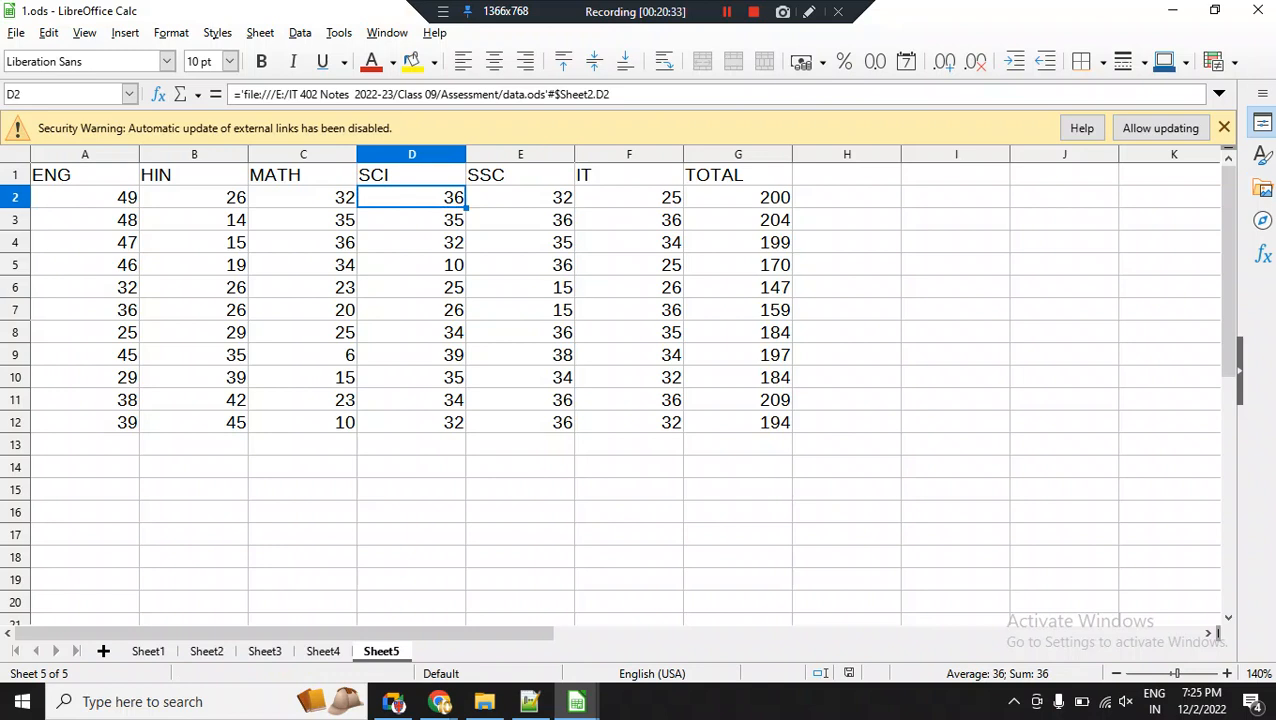
left_click(1160, 128)
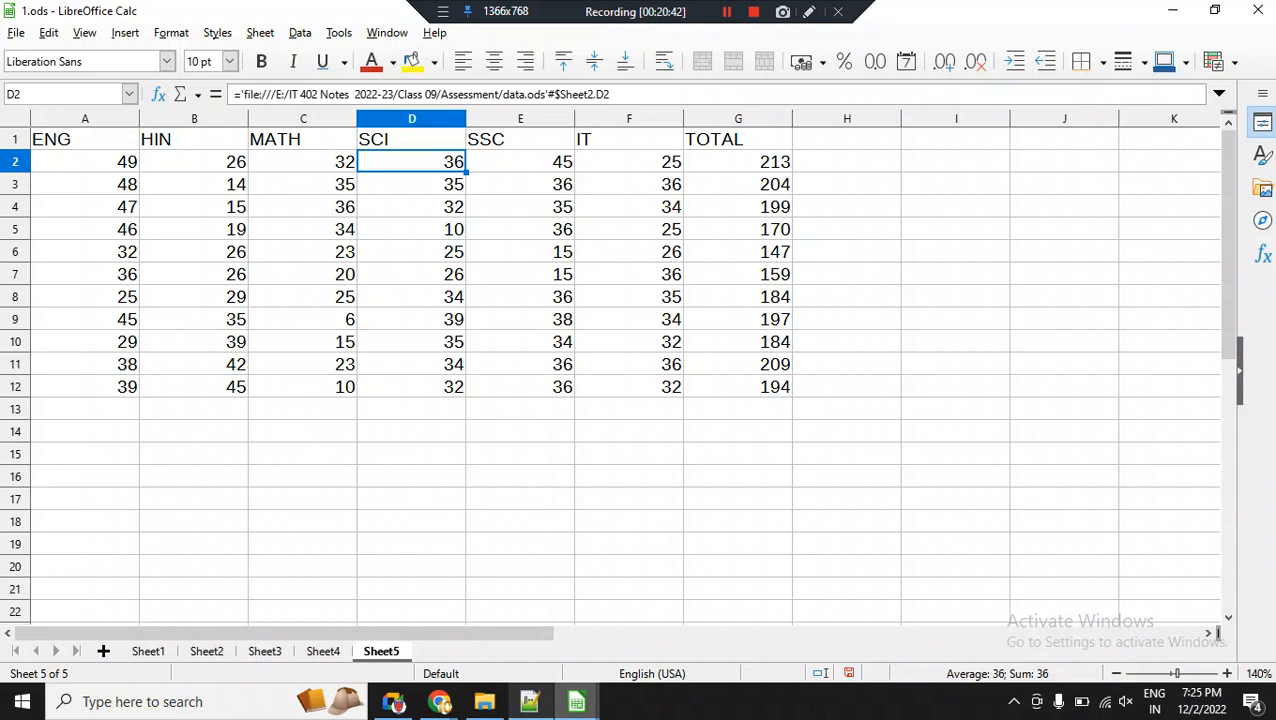
Switch to data.ods and set the first SSC mark in cell E2 on Sheet2 to 47.
mouse_move(576, 701)
left_click(470, 620)
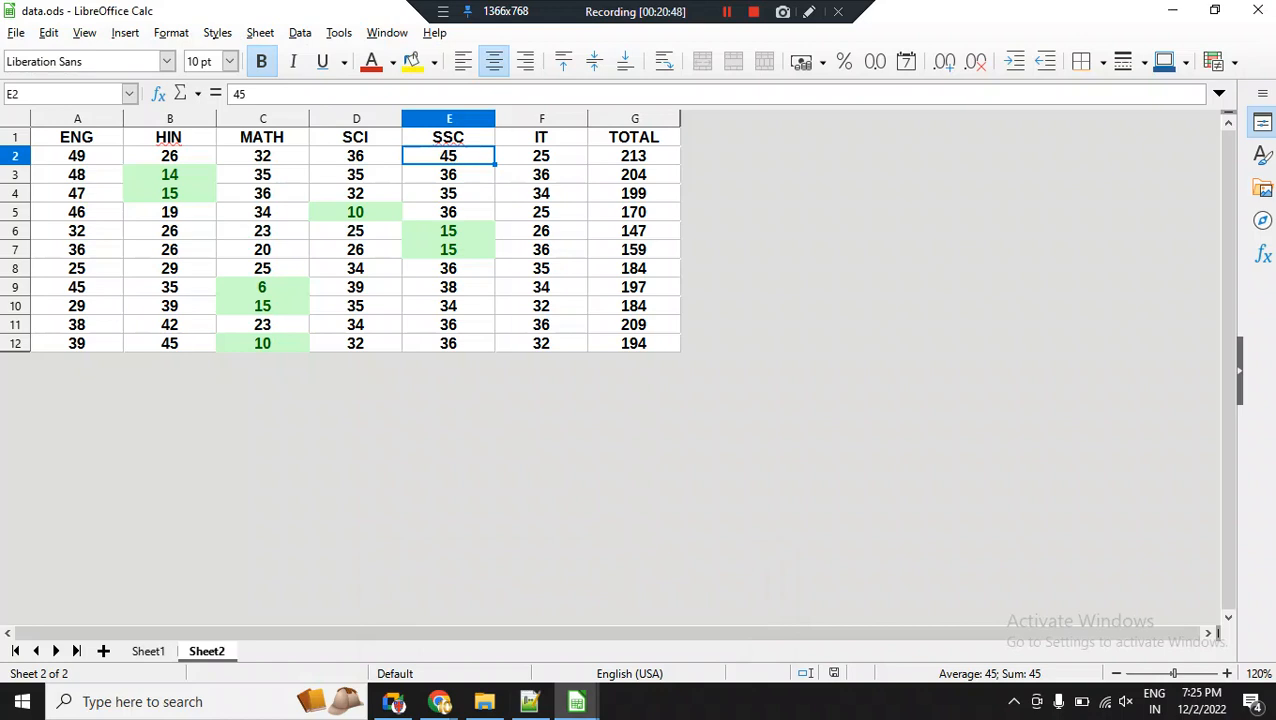
type("47")
key("Return")
key("Return")
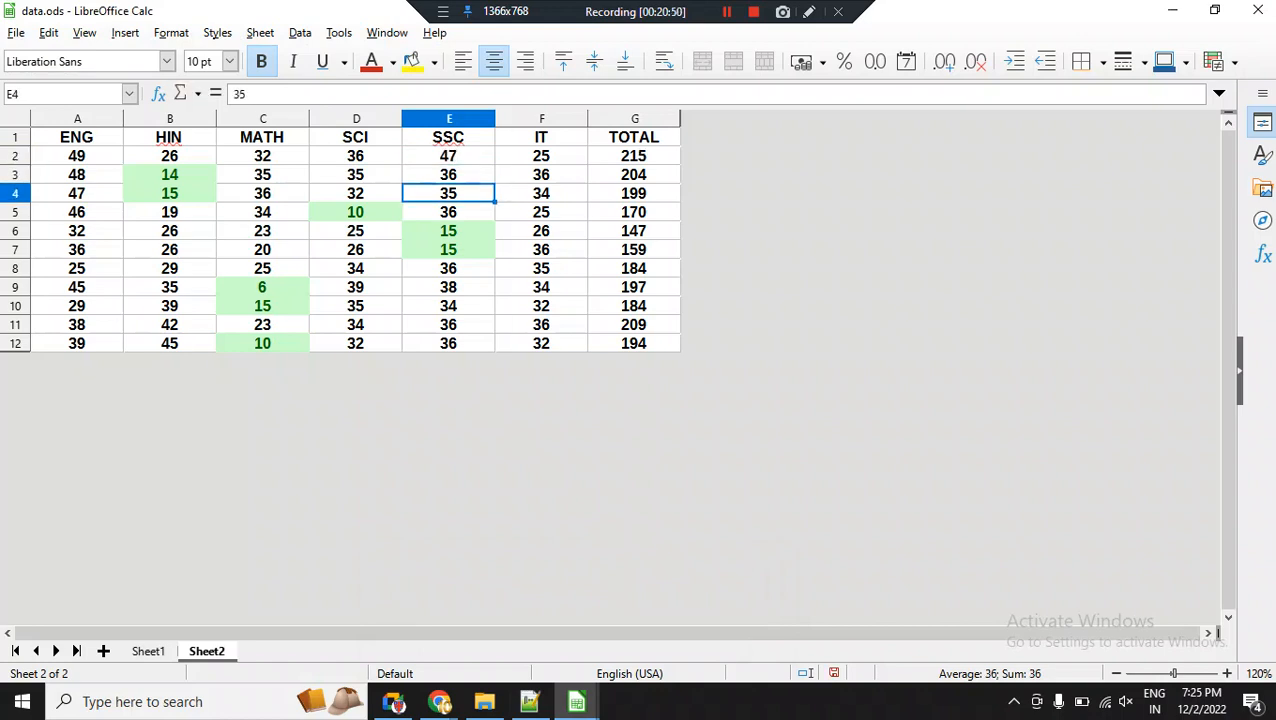
Return to Sheet5 of 1.ods and select cell E2 to check the linked first SSC mark.
mouse_move(576, 701)
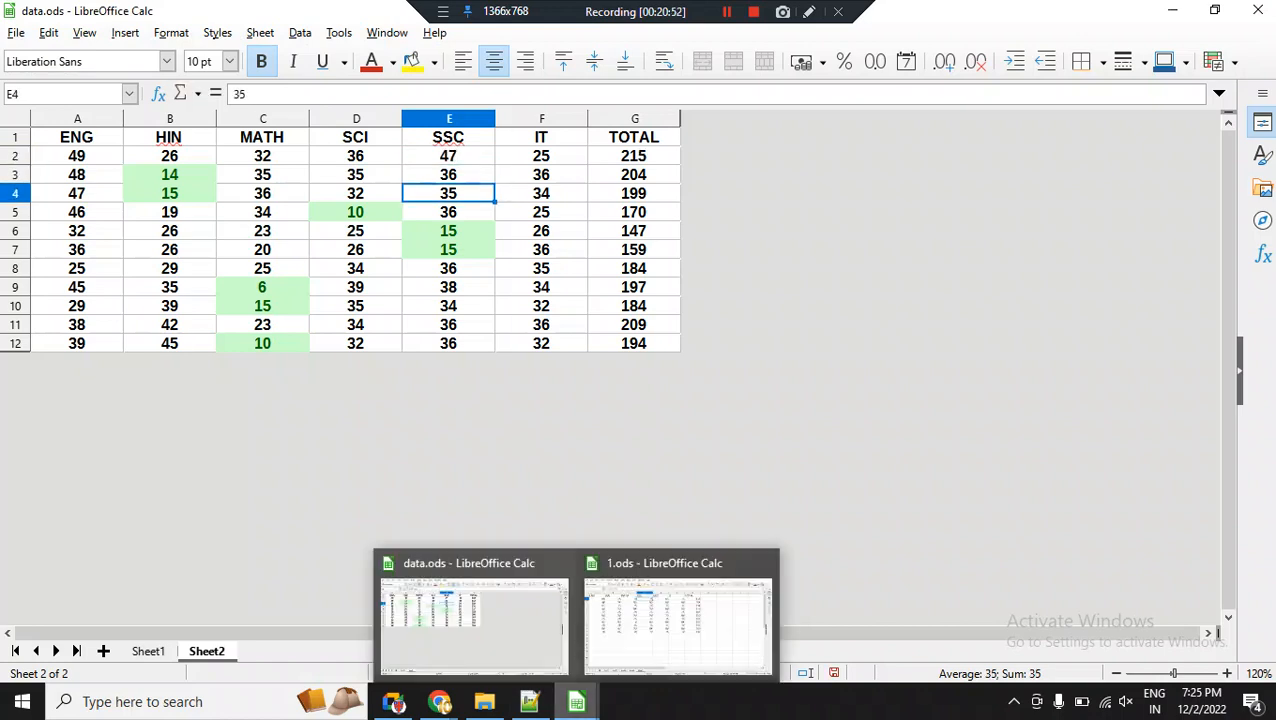
left_click(677, 615)
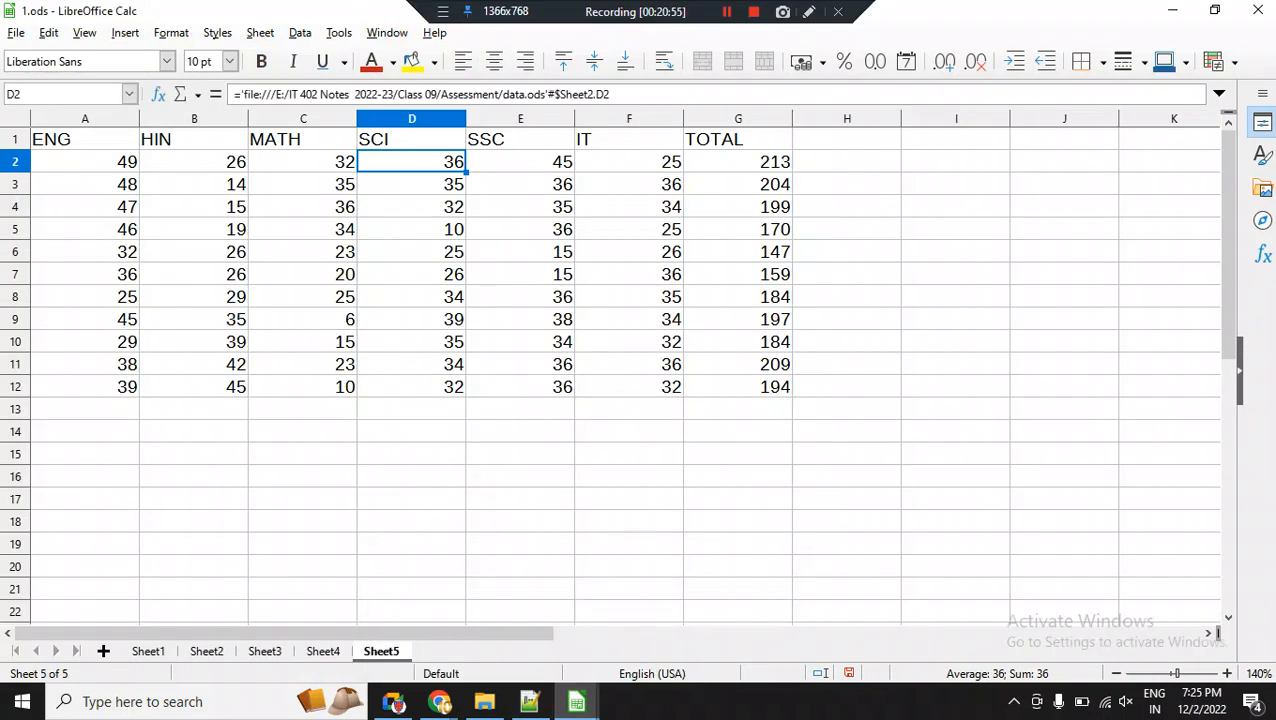
left_click(520, 162)
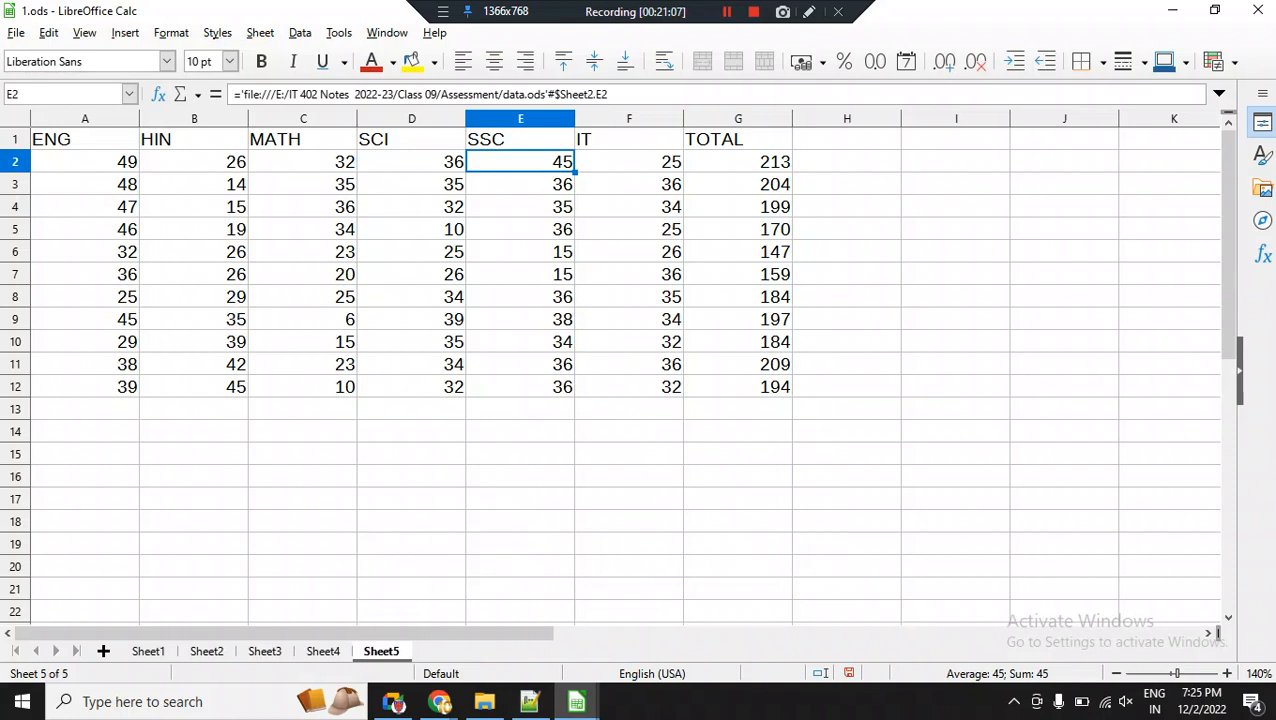
left_click(339, 32)
mouse_move(300, 33)
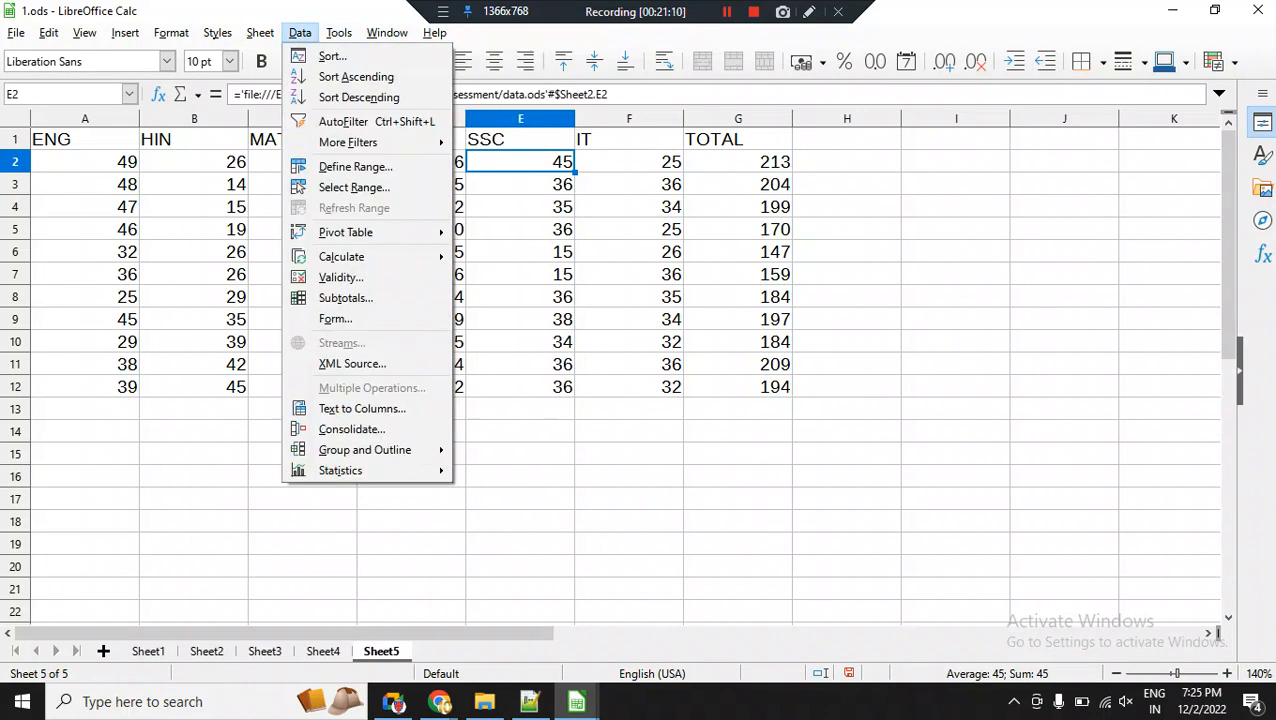
mouse_move(260, 33)
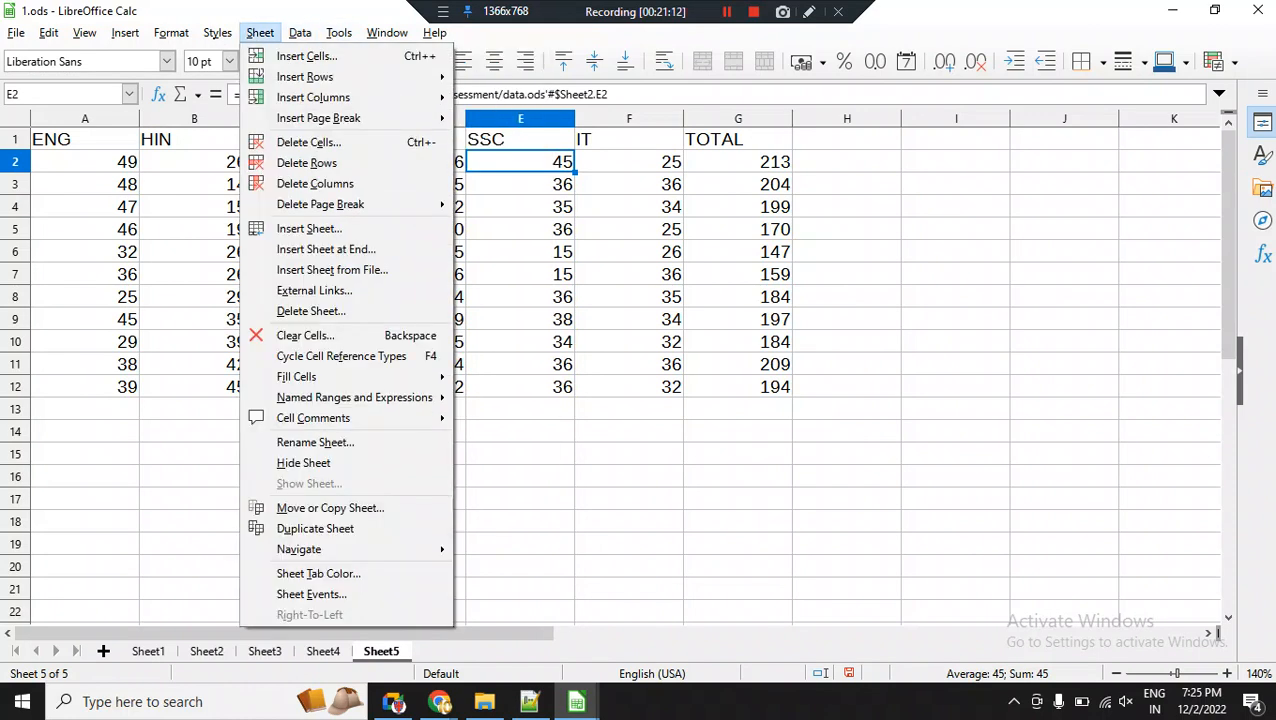
mouse_move(354, 397)
key("Left")
key("Left")
key("Left")
key("Left")
key("Left")
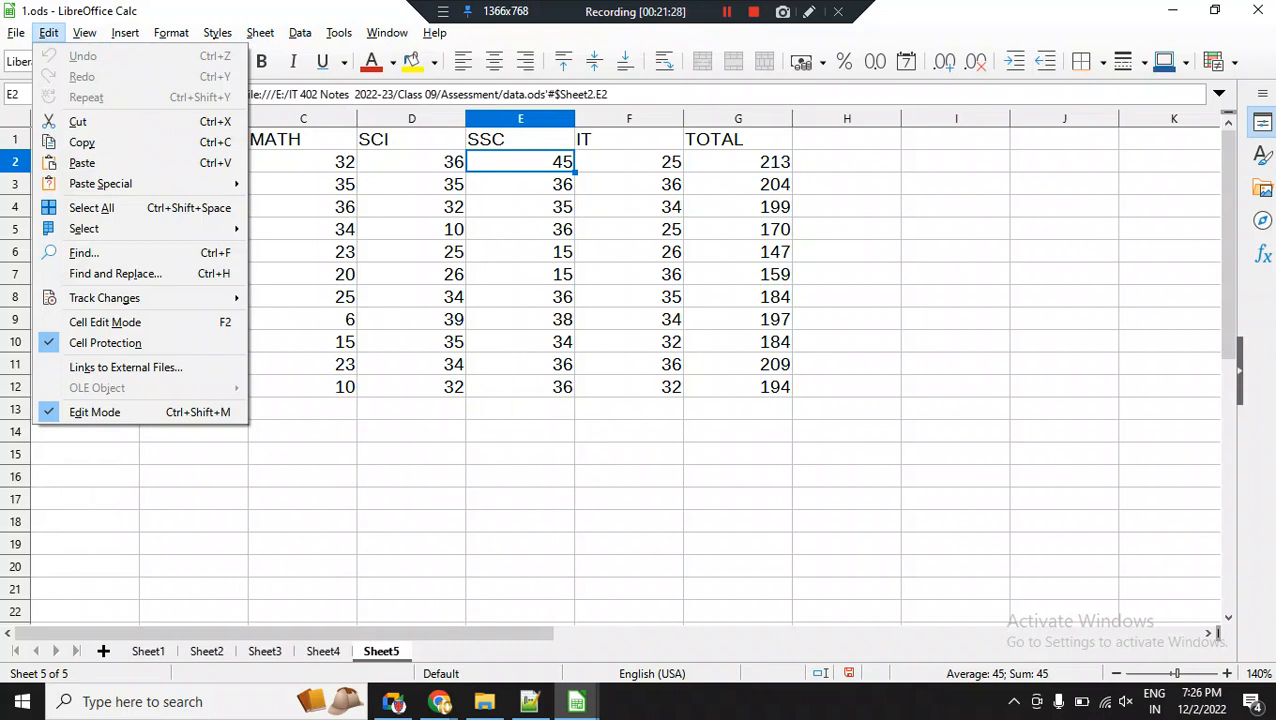
key("Right")
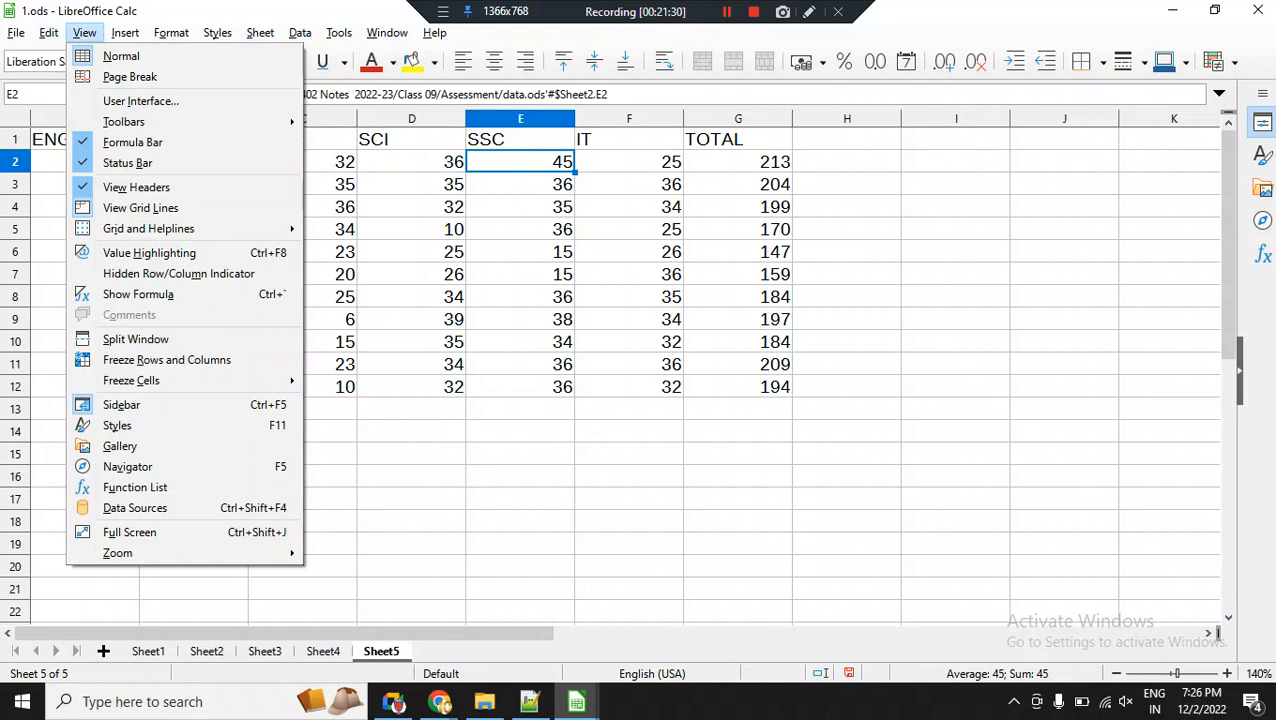
key("Left")
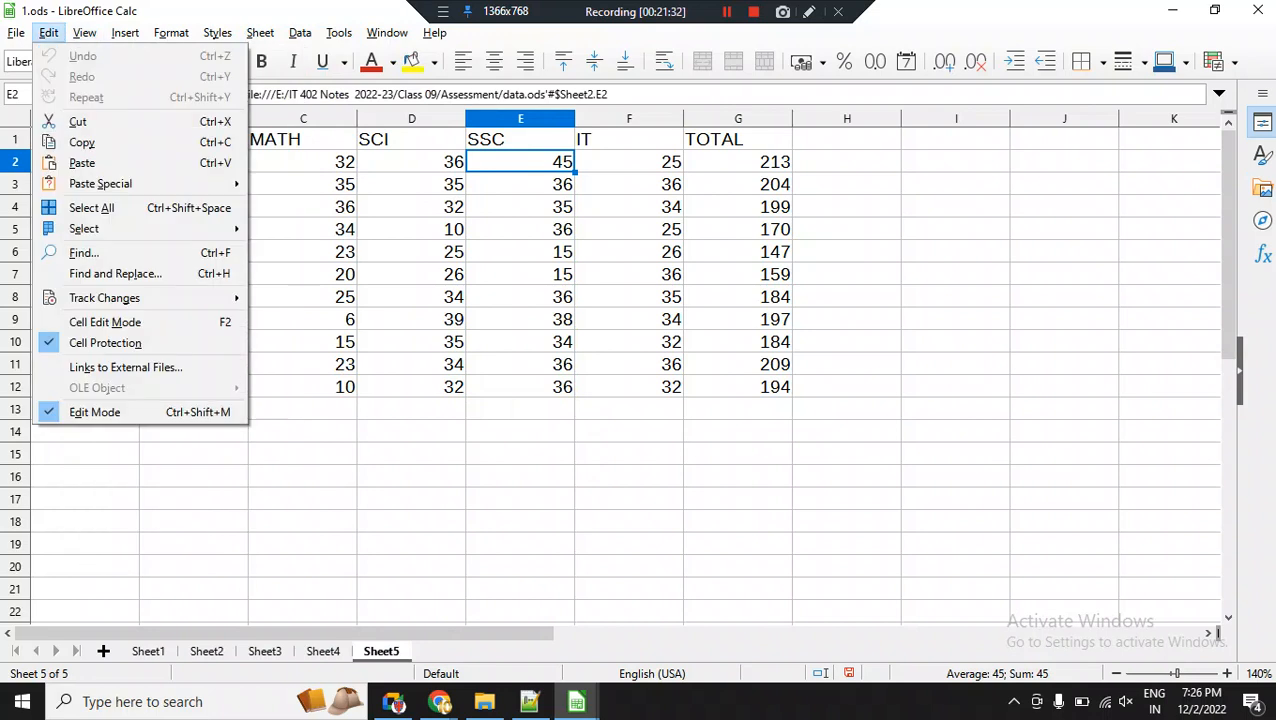
key("Right")
key("Escape")
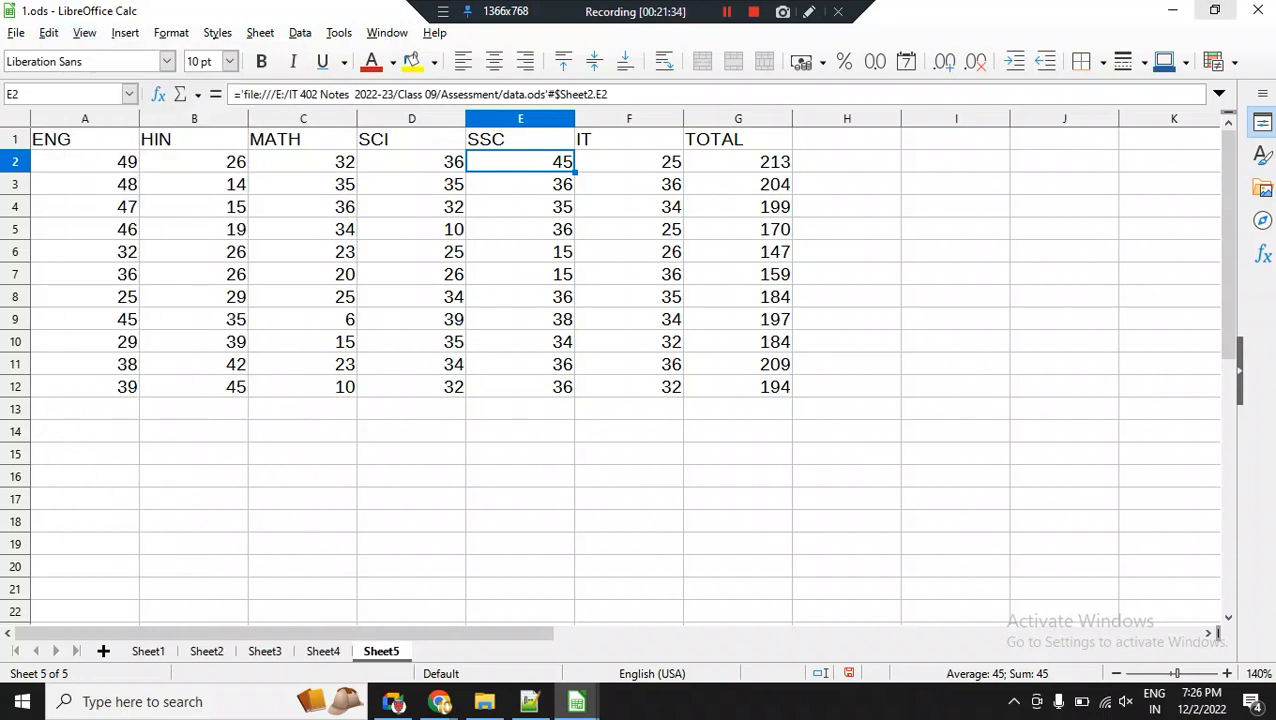
Close 1.ods with its changes saved, and reopen it from the desktop with external link updating allowed to check cell E2.
left_click(1258, 10)
key("Return")
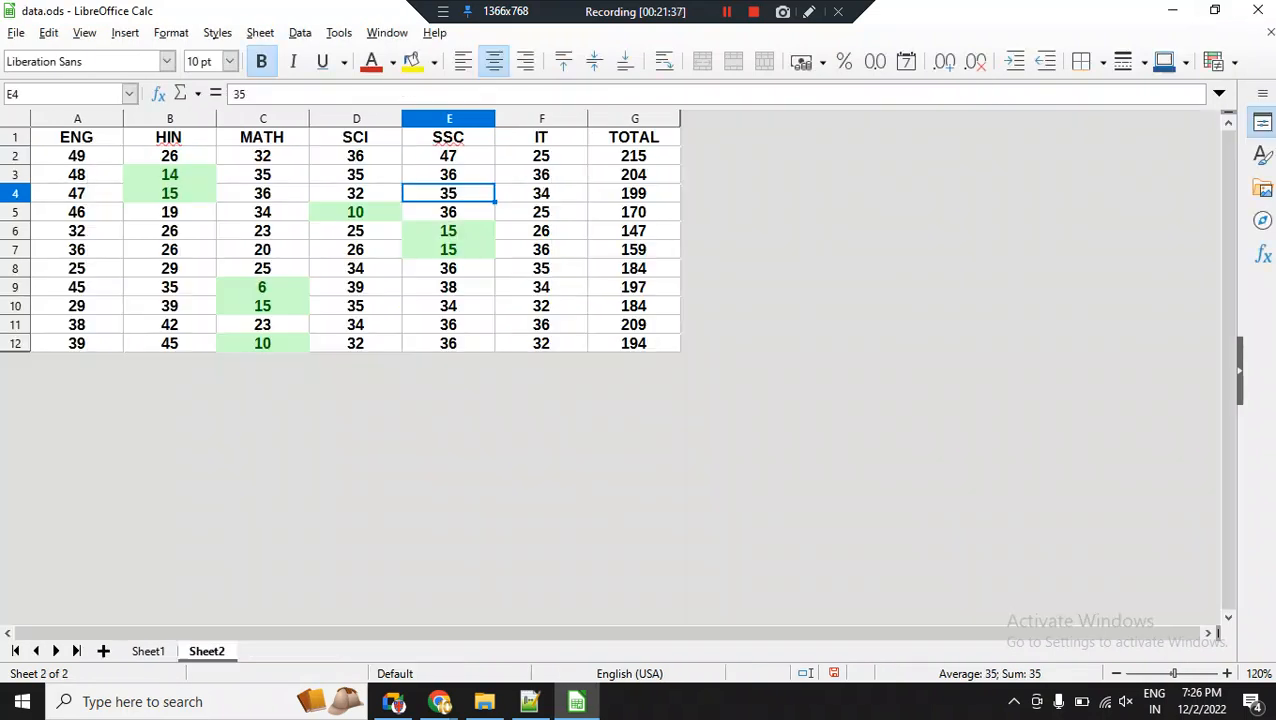
left_click(1172, 10)
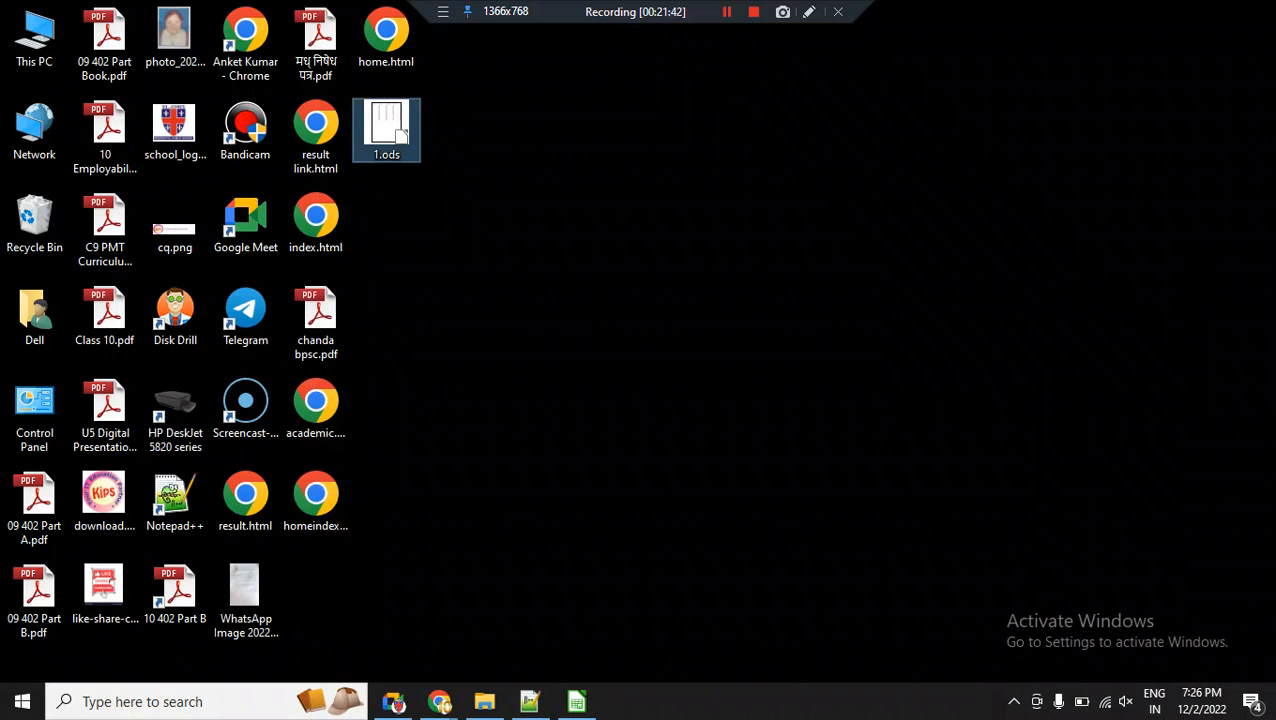
double_click(386, 128)
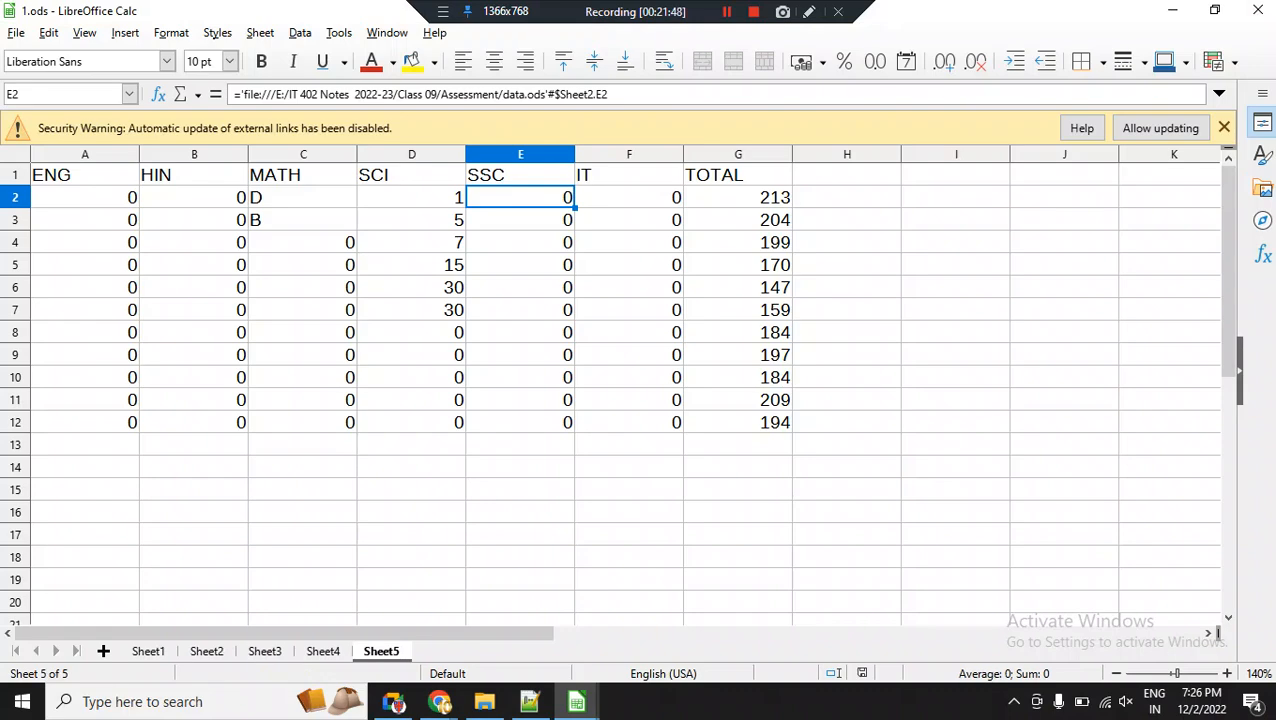
left_click(520, 287)
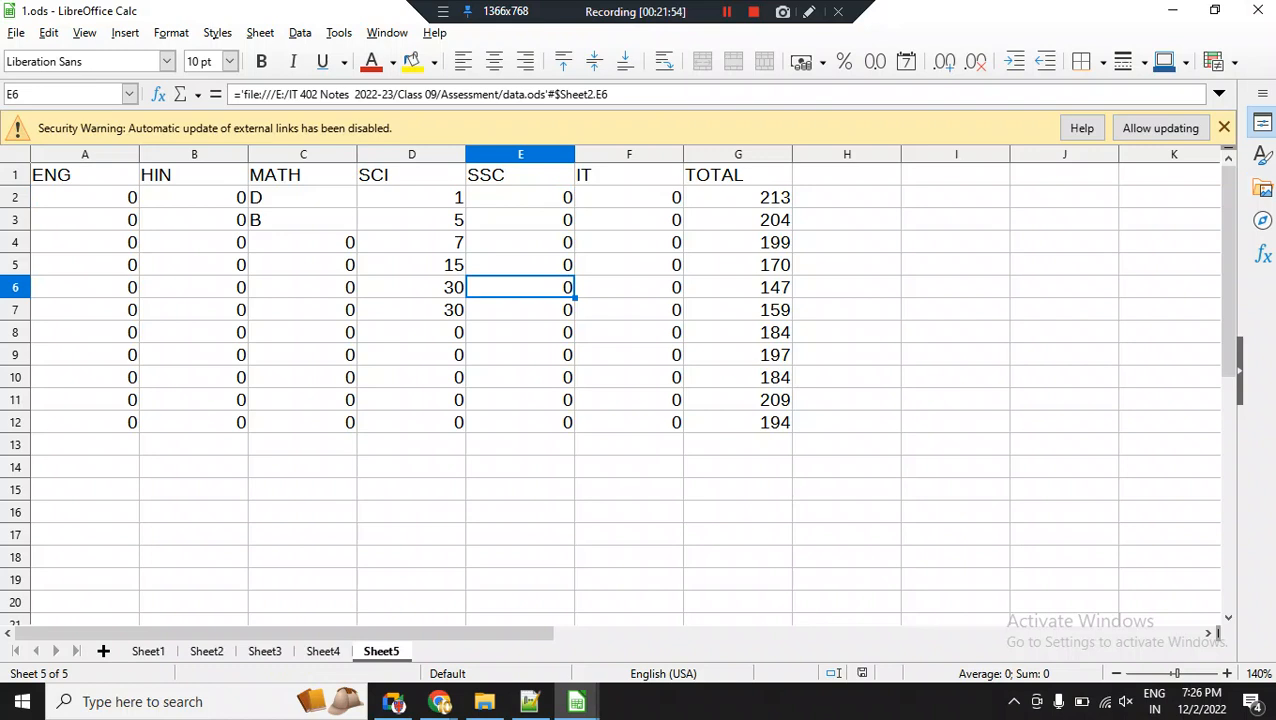
left_click(1160, 128)
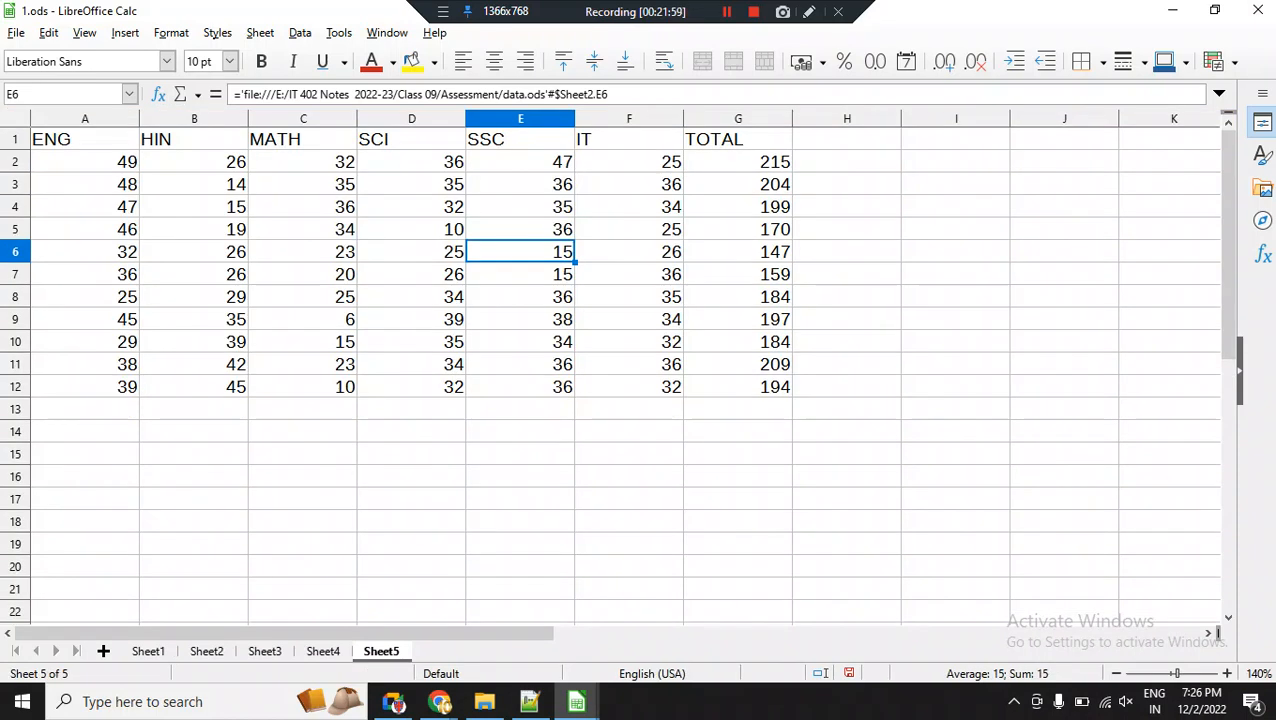
left_click(520, 162)
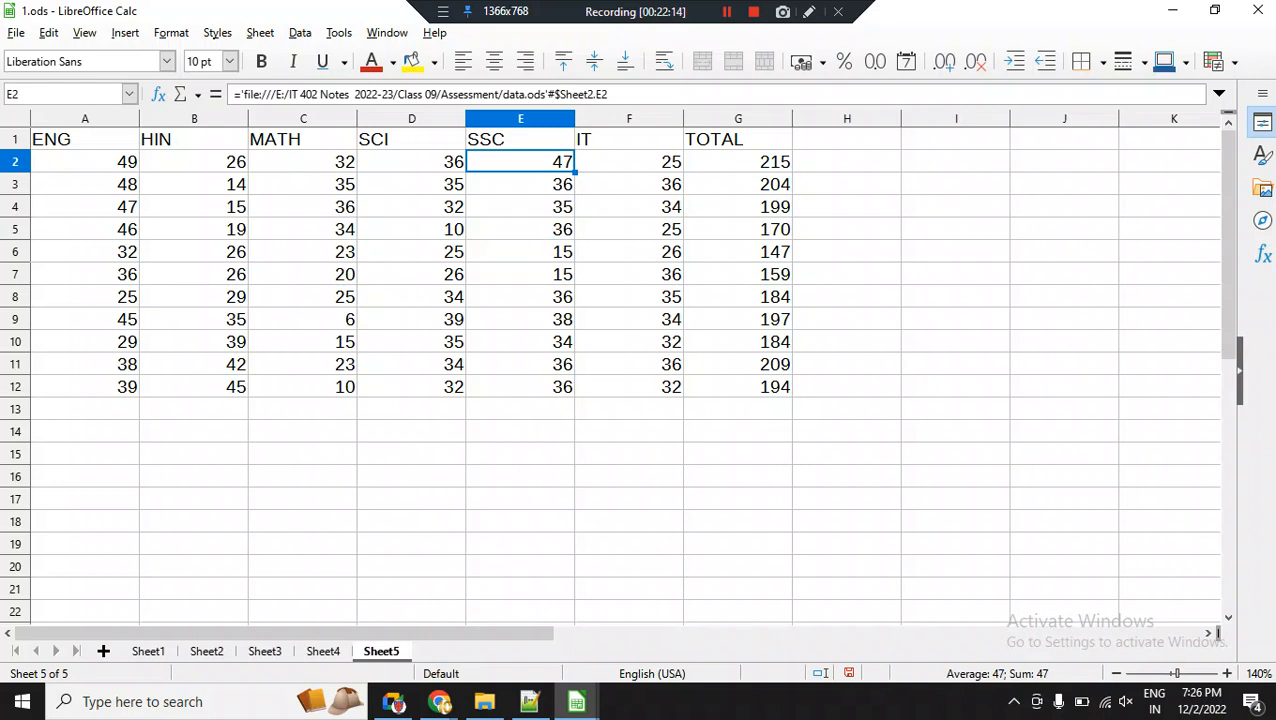
Enter the heading PERCENT in cell H1 on Sheet5, beside the TOTAL column.
left_click(847, 162)
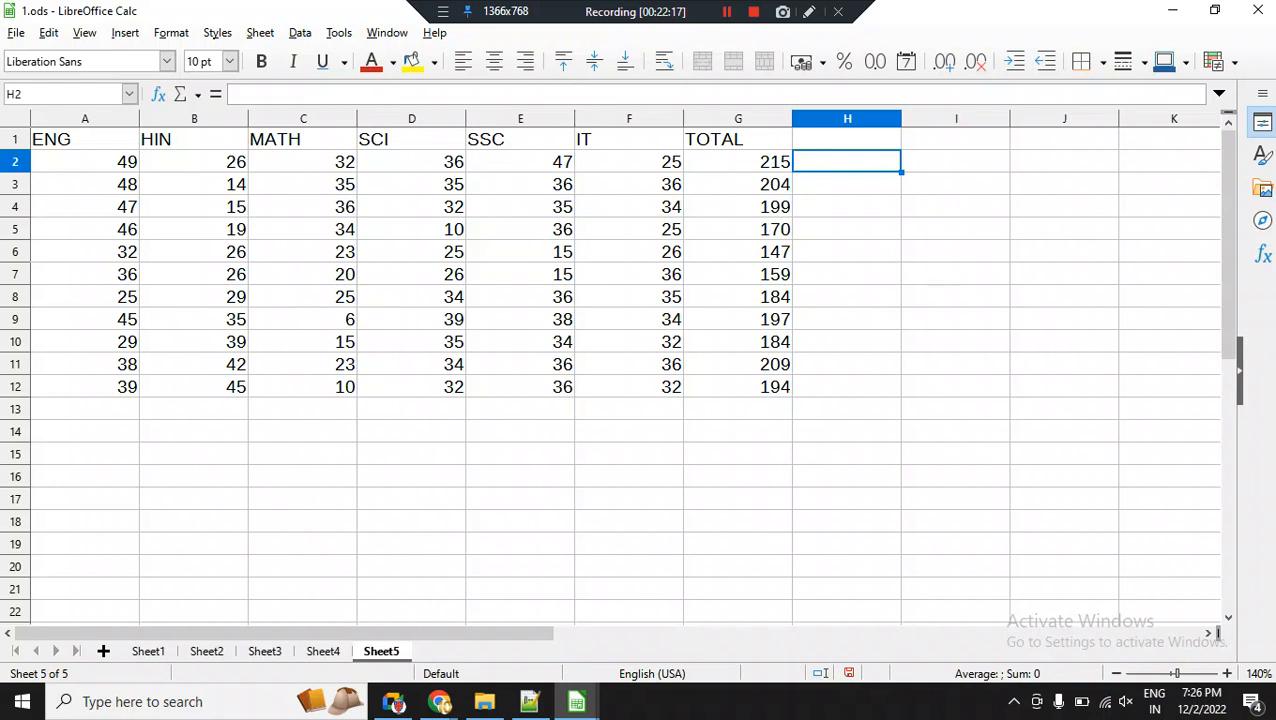
left_click(847, 139)
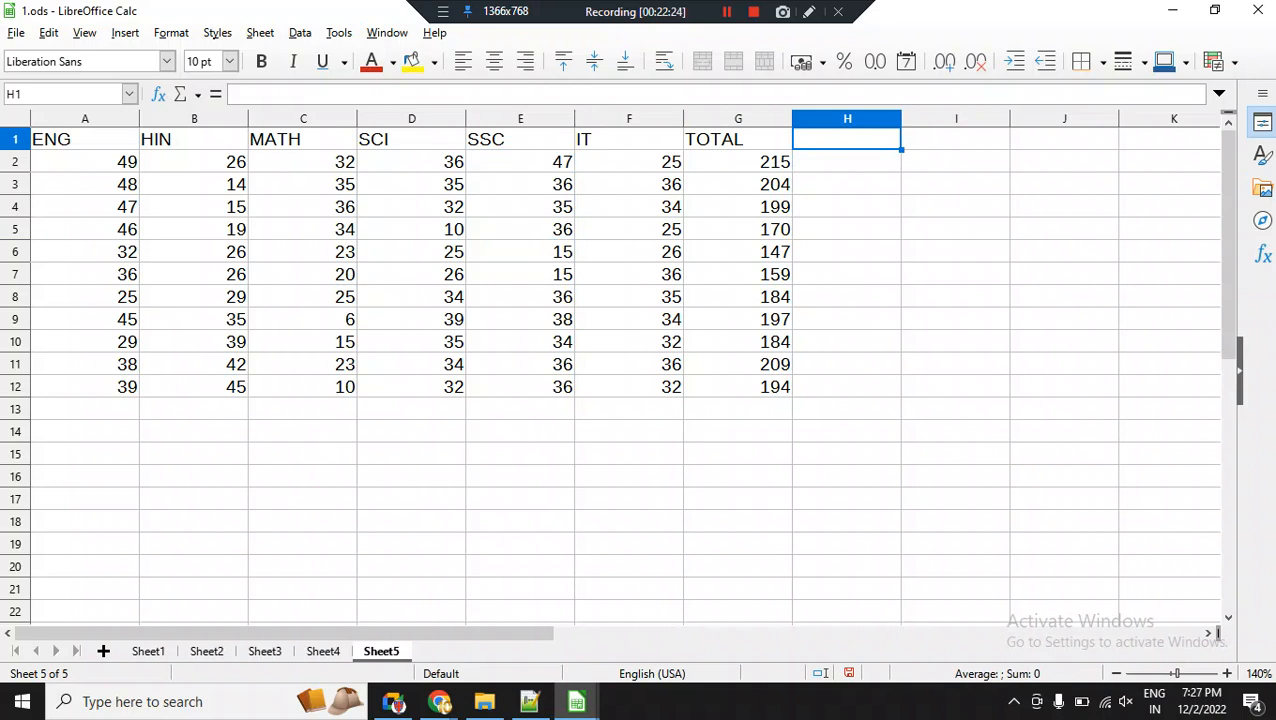
type("p")
key("BackSpace")
type("per")
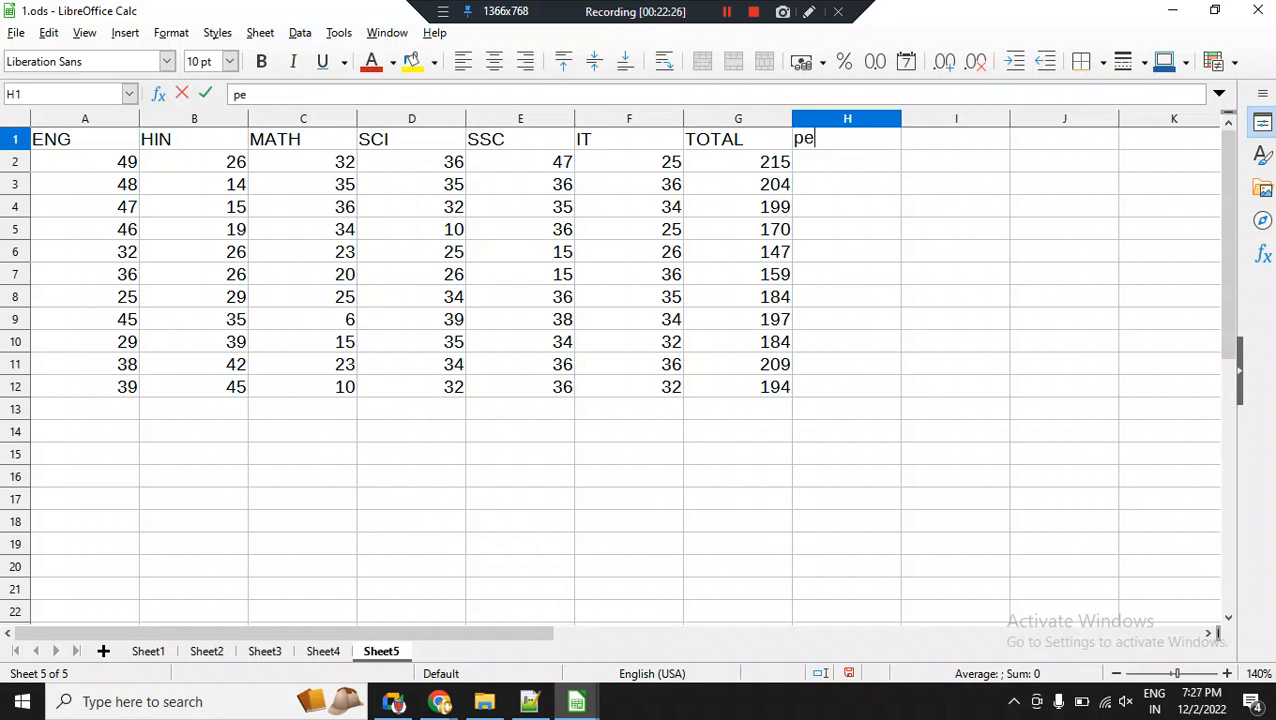
key("BackSpace")
key("BackSpace")
key("BackSpace")
type("PERCENT")
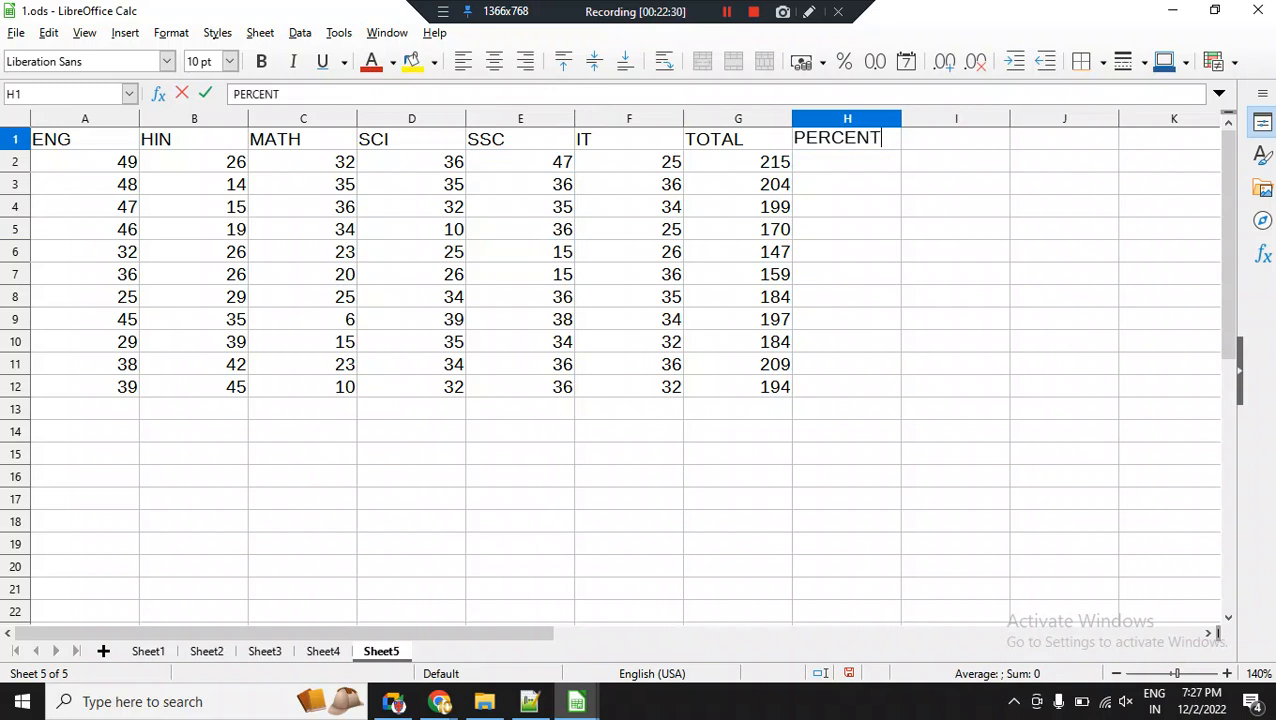
key("Return")
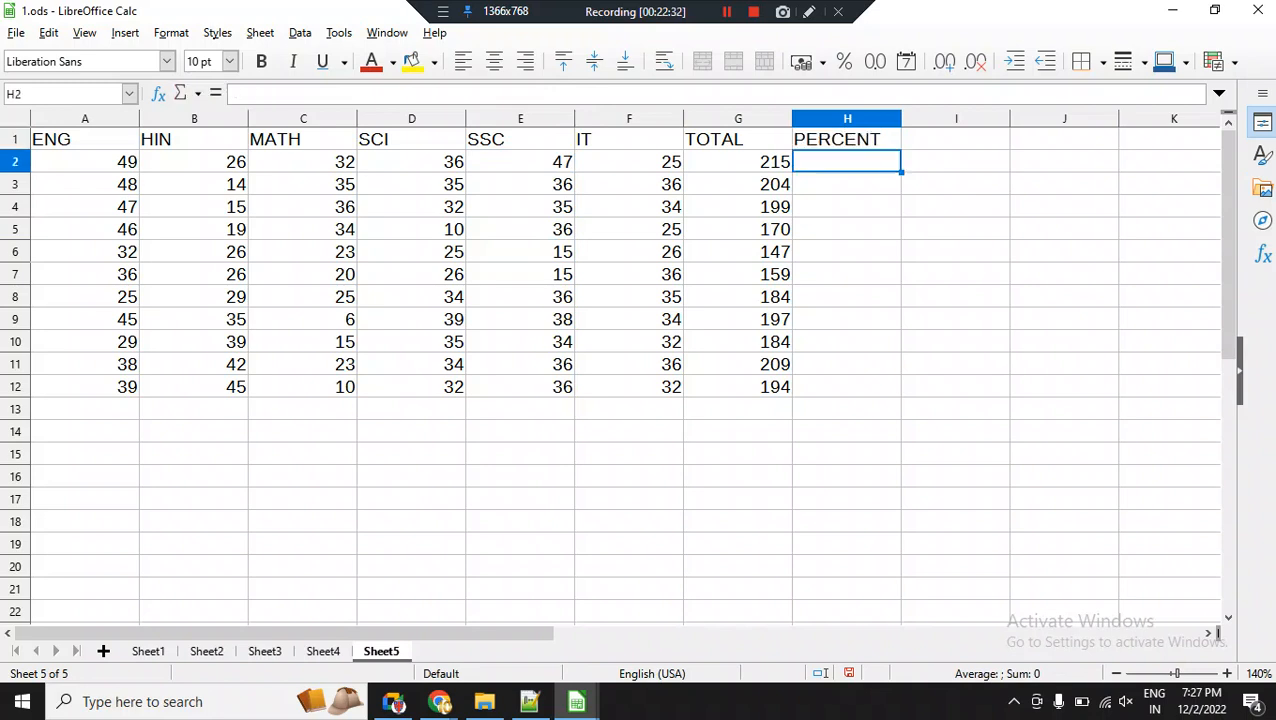
Go through the marks in row 2 from the ENG column to the TOTAL column to examine the subjects being totalled.
key("Home")
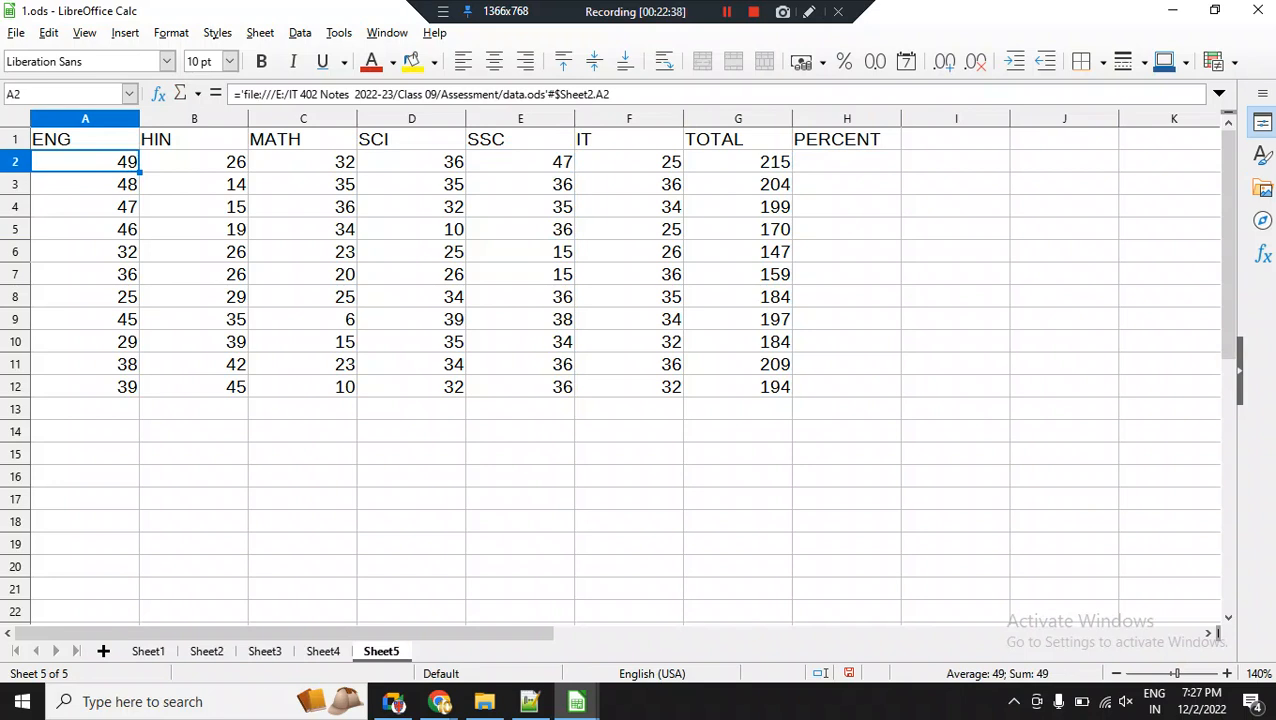
key("Right")
key("Right")
key("Right")
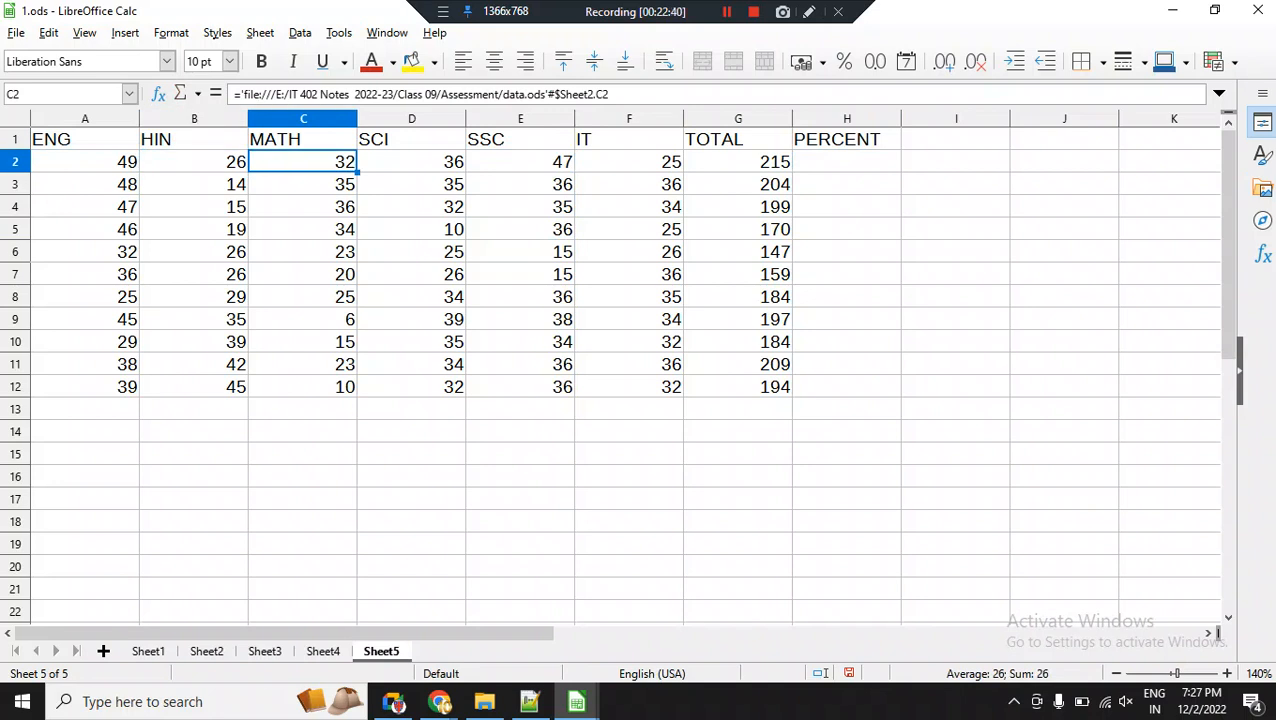
key("Right")
key("Right")
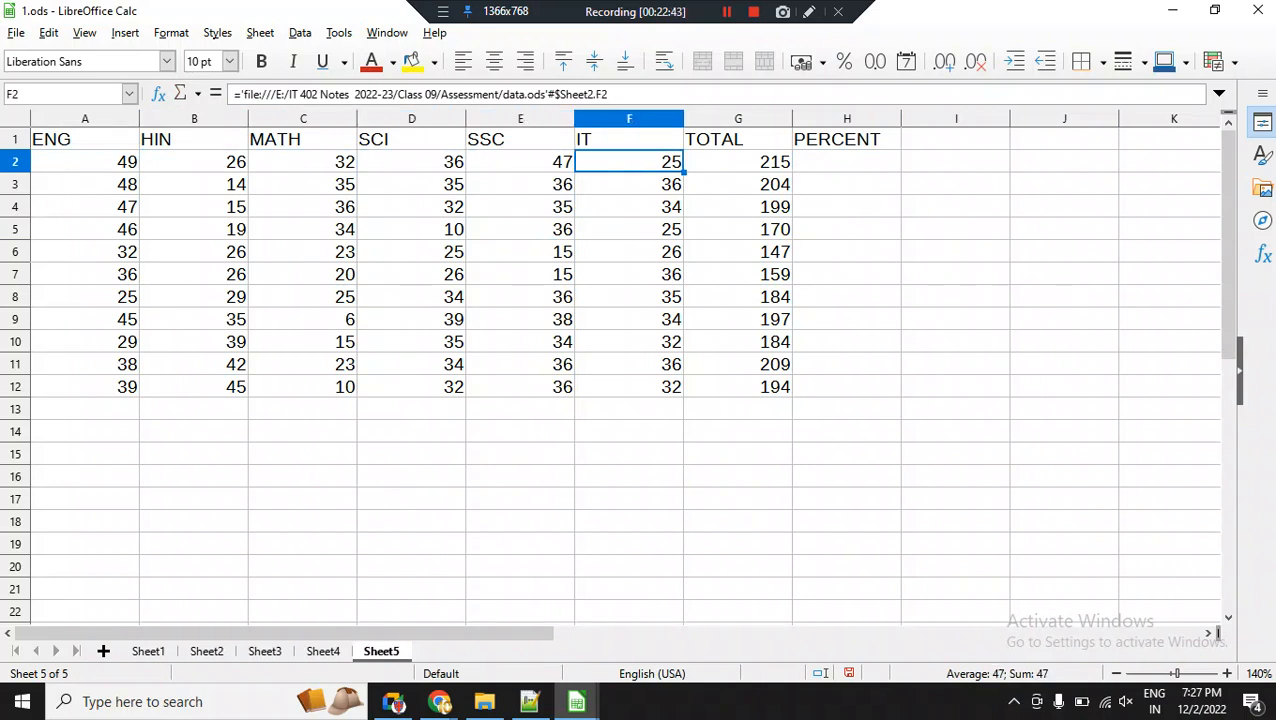
key("Right")
key("Right")
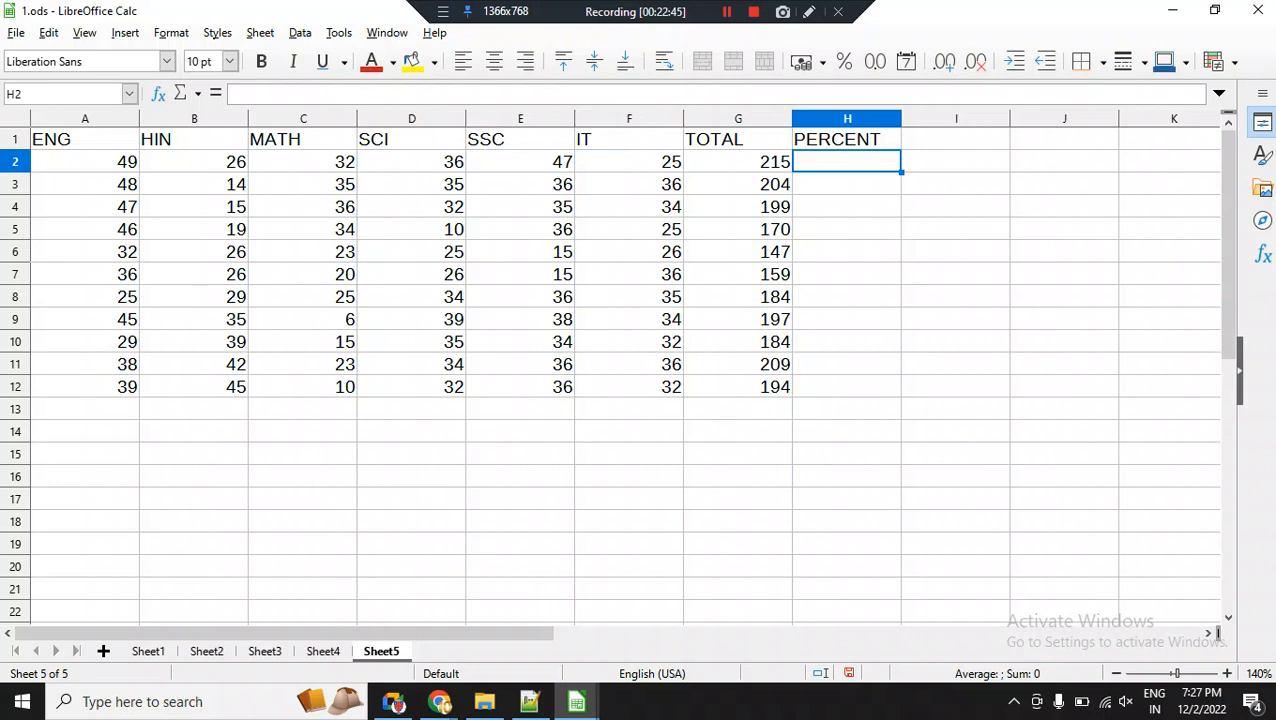
Calculate the percentage in cell H2 with the formula =G2/3 and fill it down to H12.
type("=")
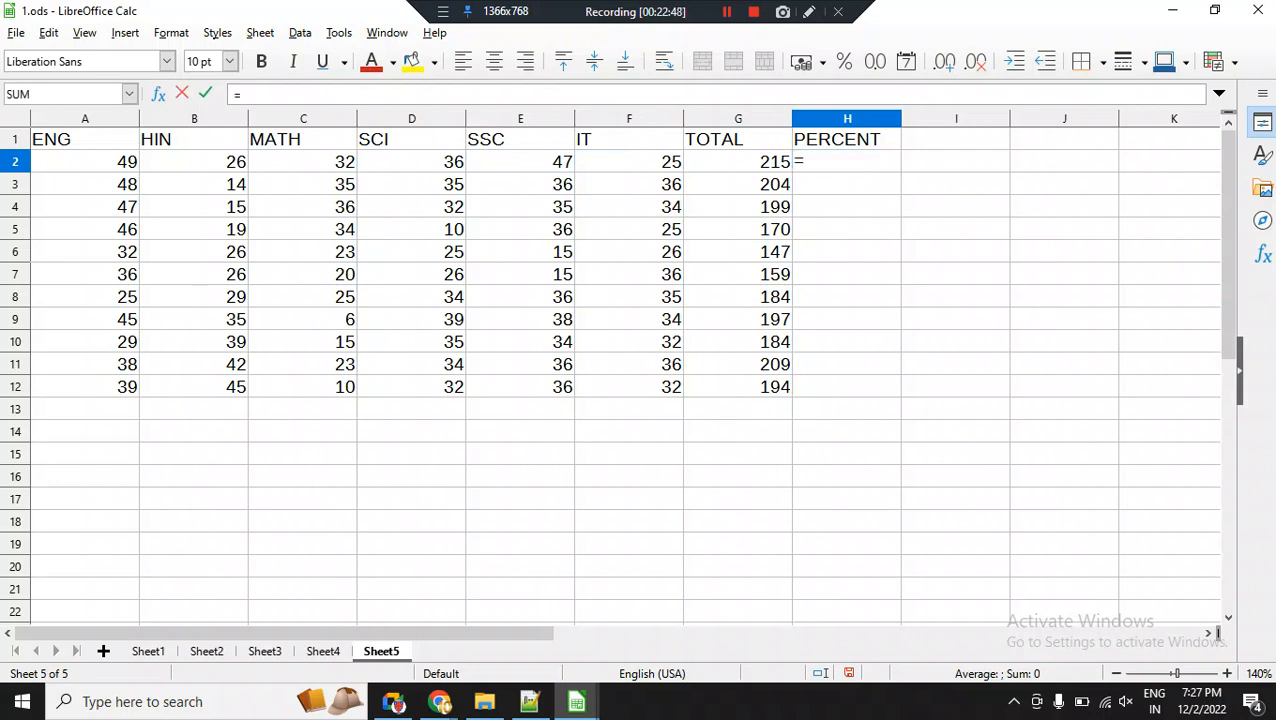
key("Left")
type("/3")
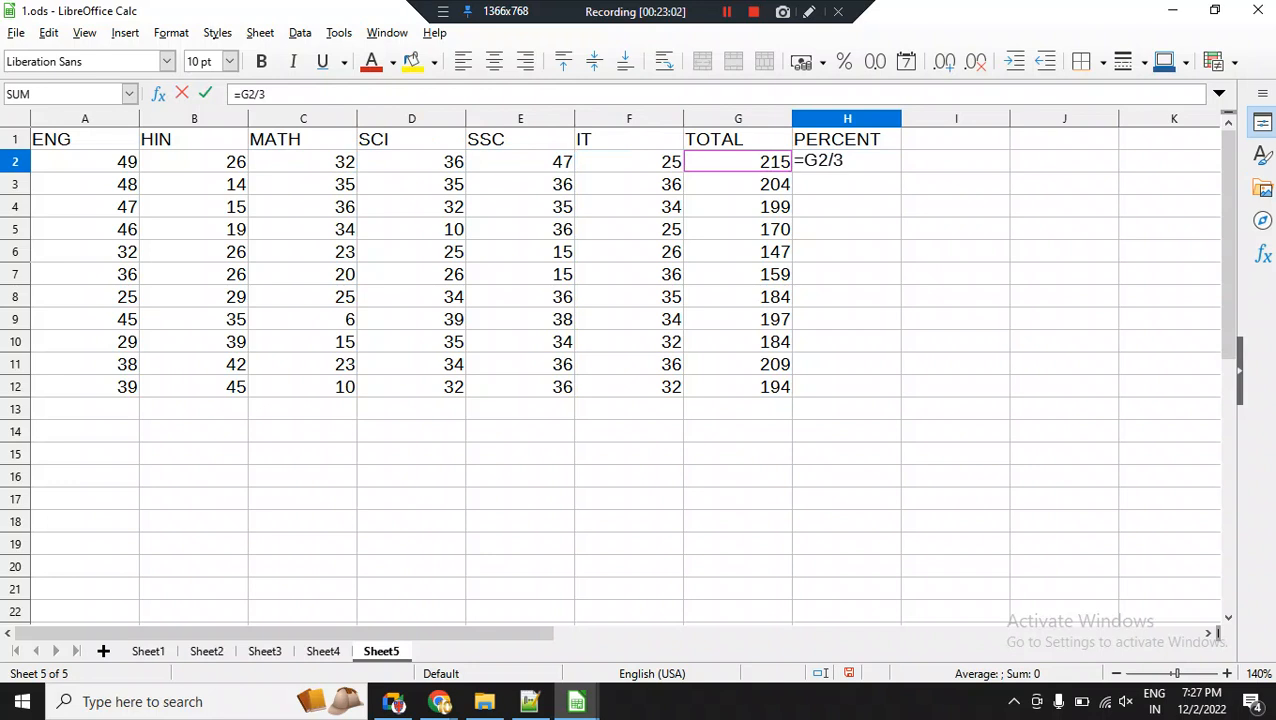
key("Return")
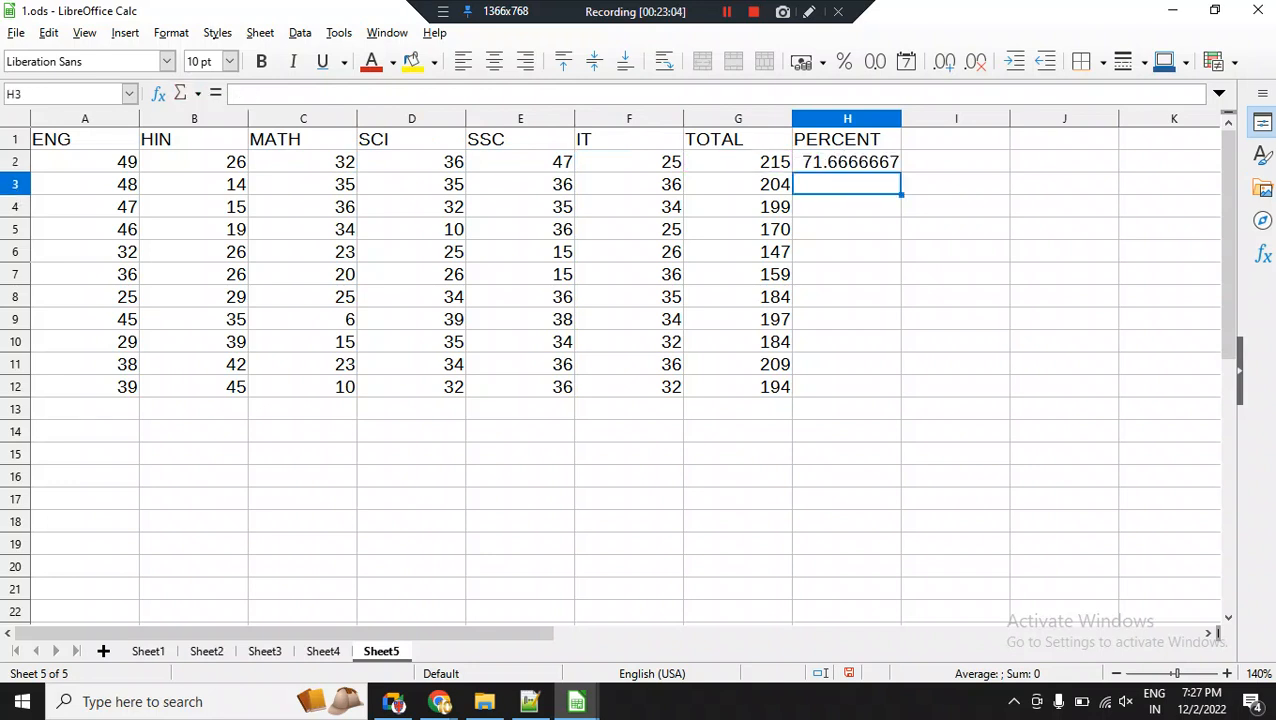
left_click(847, 162)
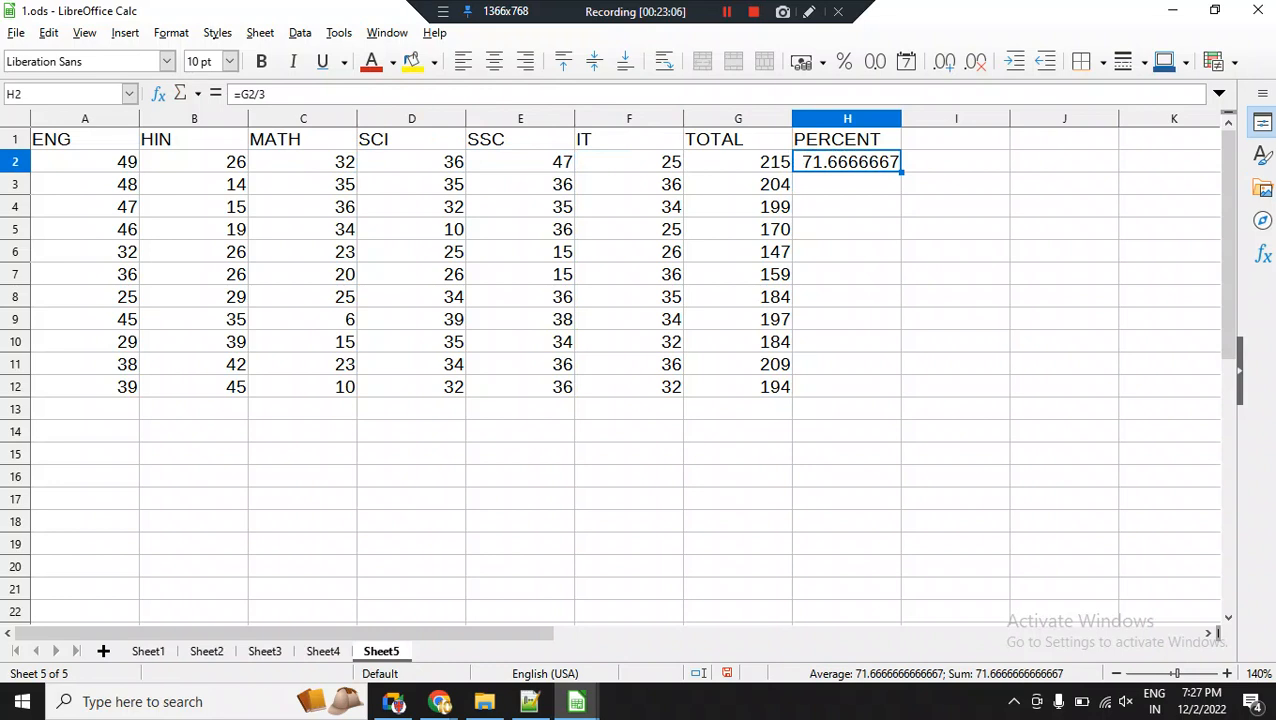
double_click(901, 172)
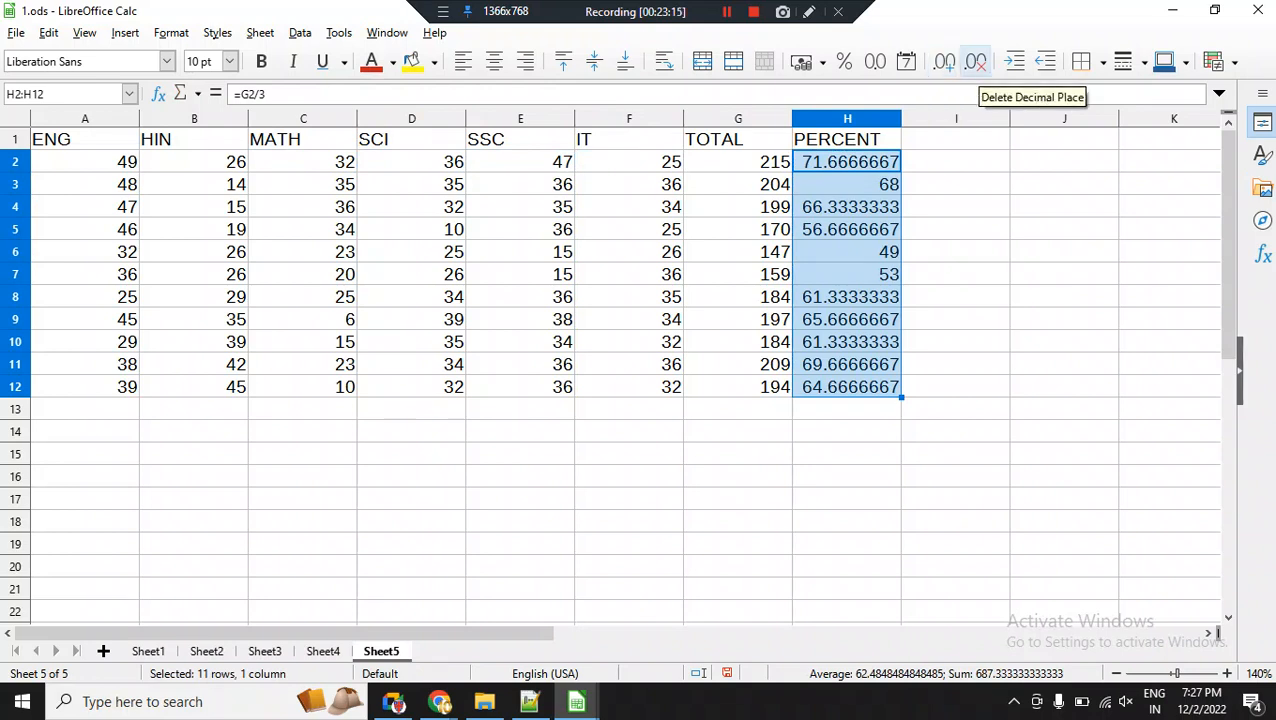
Format the PERCENT values in H2:H12 to one decimal place, widening column H to fit them.
left_click(976, 62)
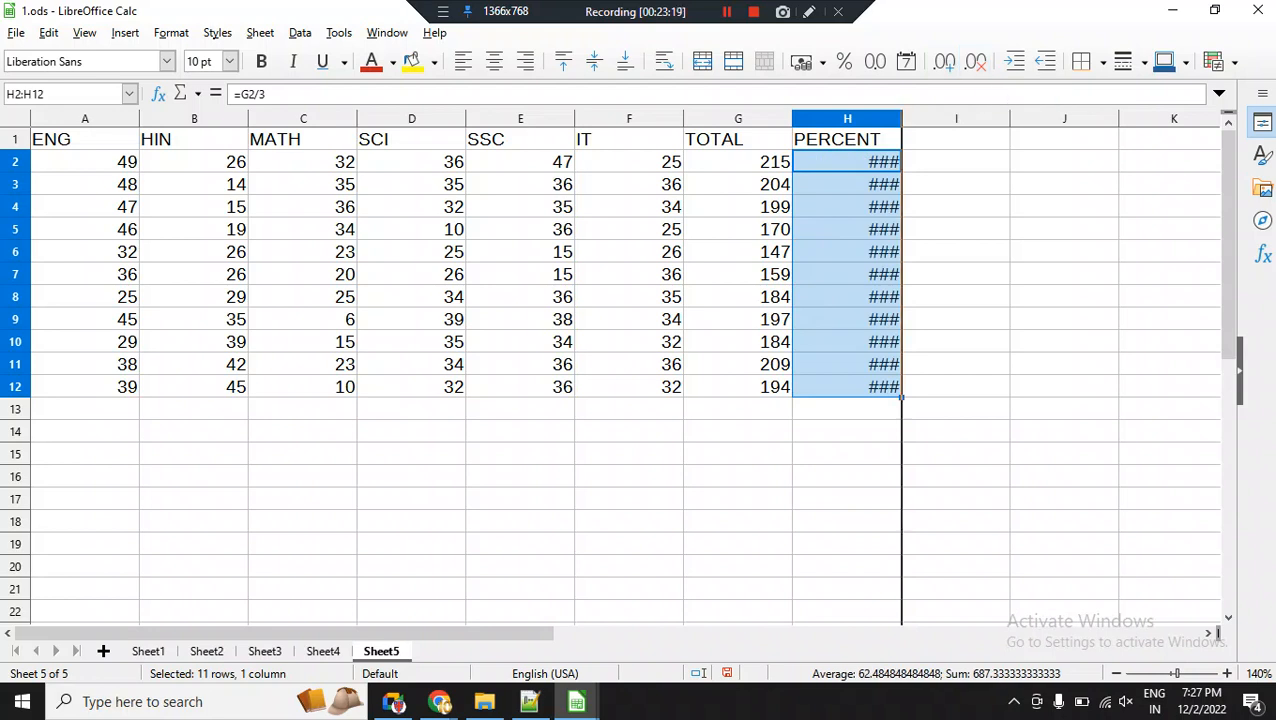
double_click(901, 119)
left_click(944, 62)
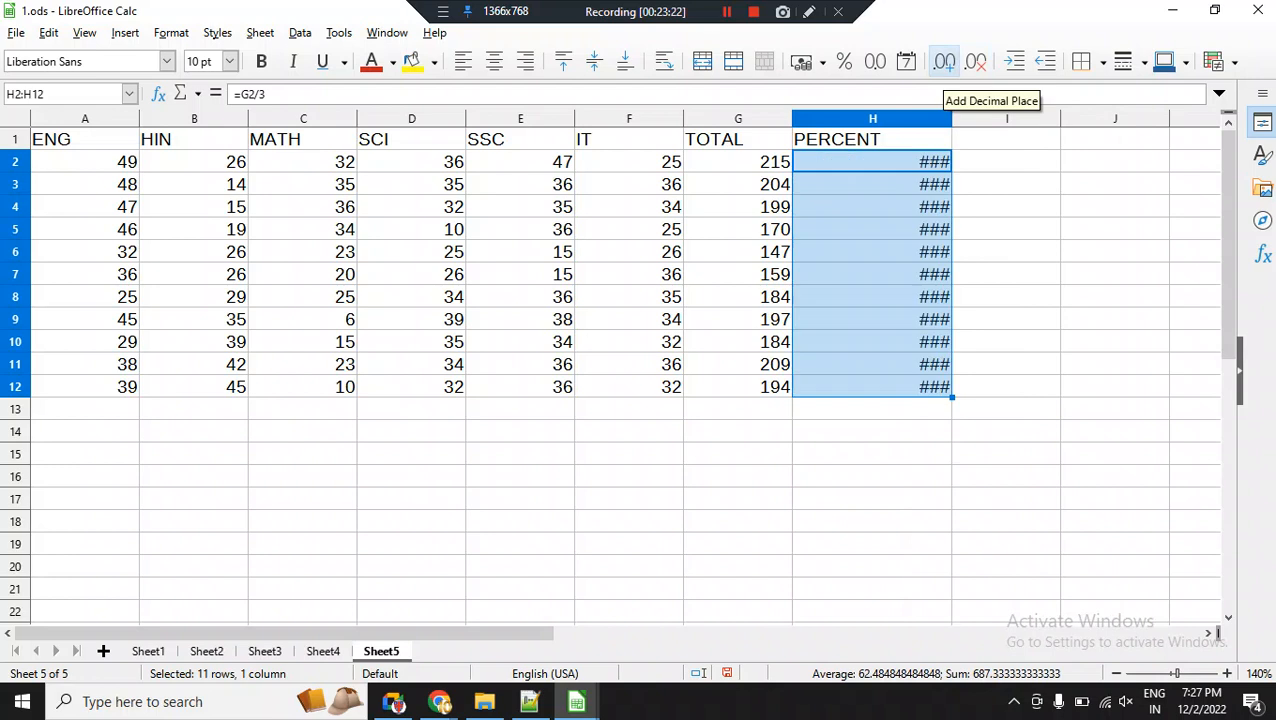
left_click(975, 62)
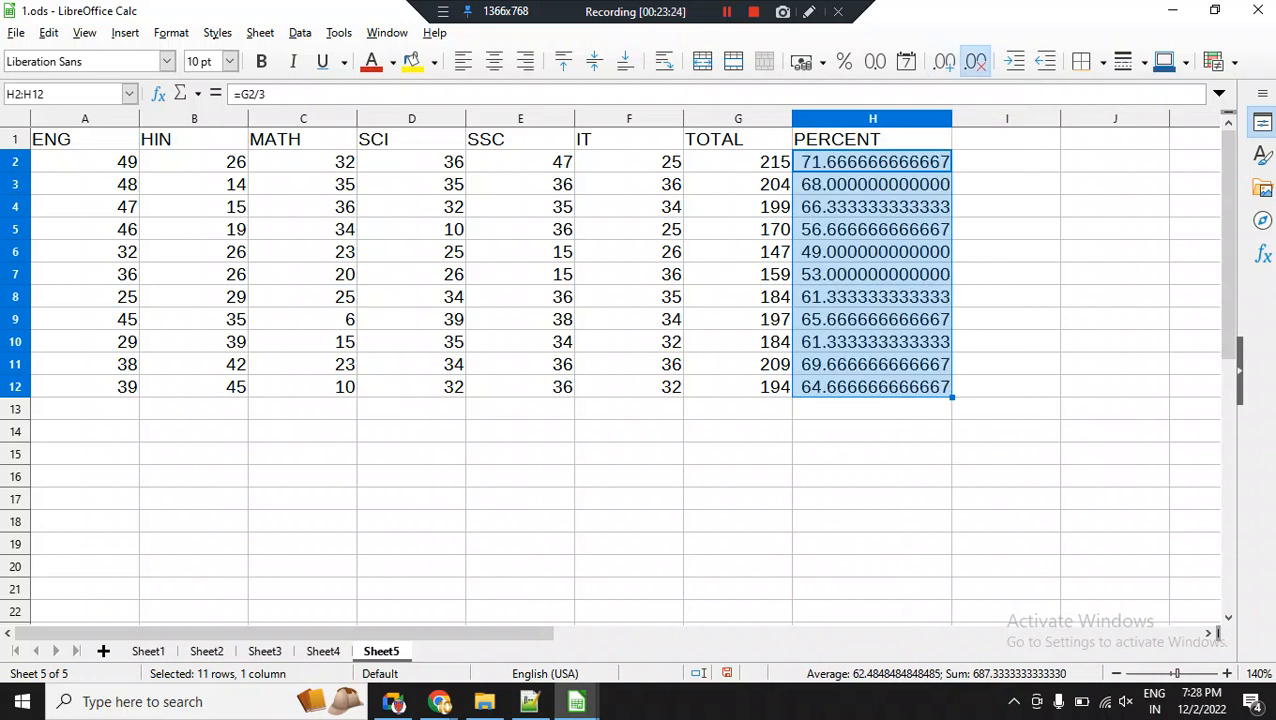
left_click(975, 62)
left_click(975, 62)
left_click(975, 62)
left_click(975, 62)
left_click(975, 62)
left_click(975, 62)
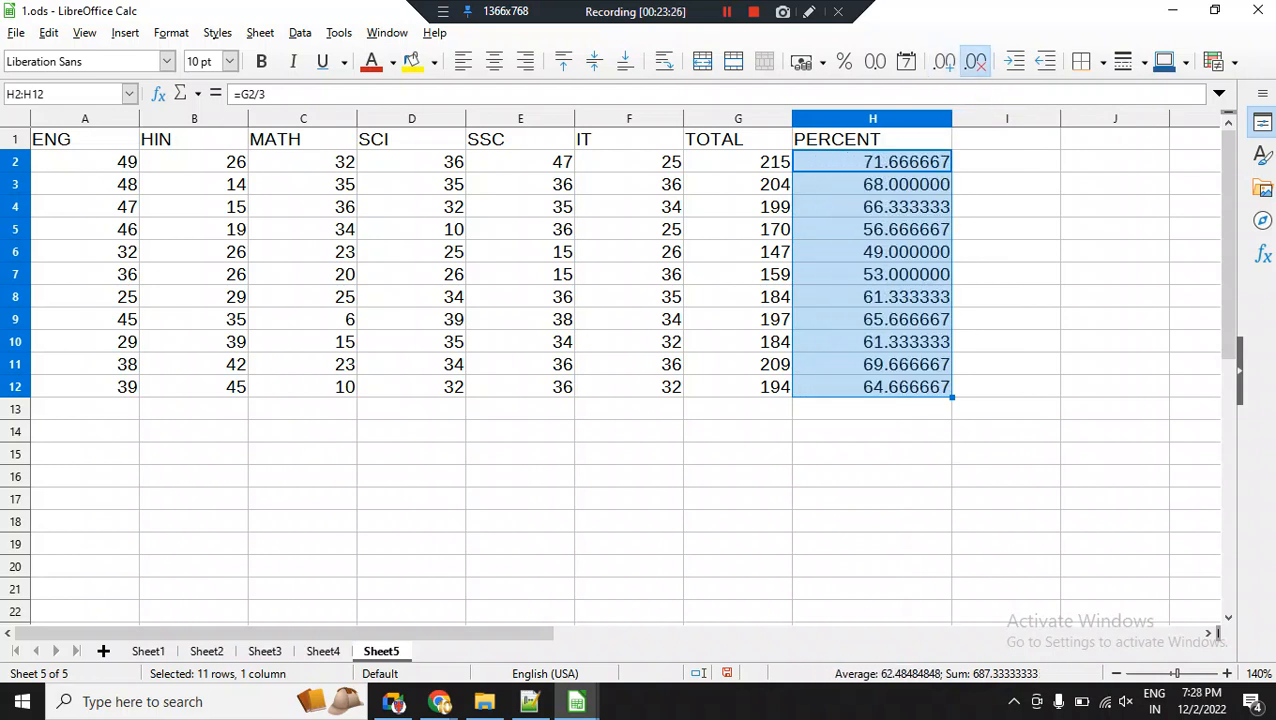
left_click(975, 62)
left_click(975, 62)
left_click(975, 62)
left_click(975, 62)
left_click(975, 62)
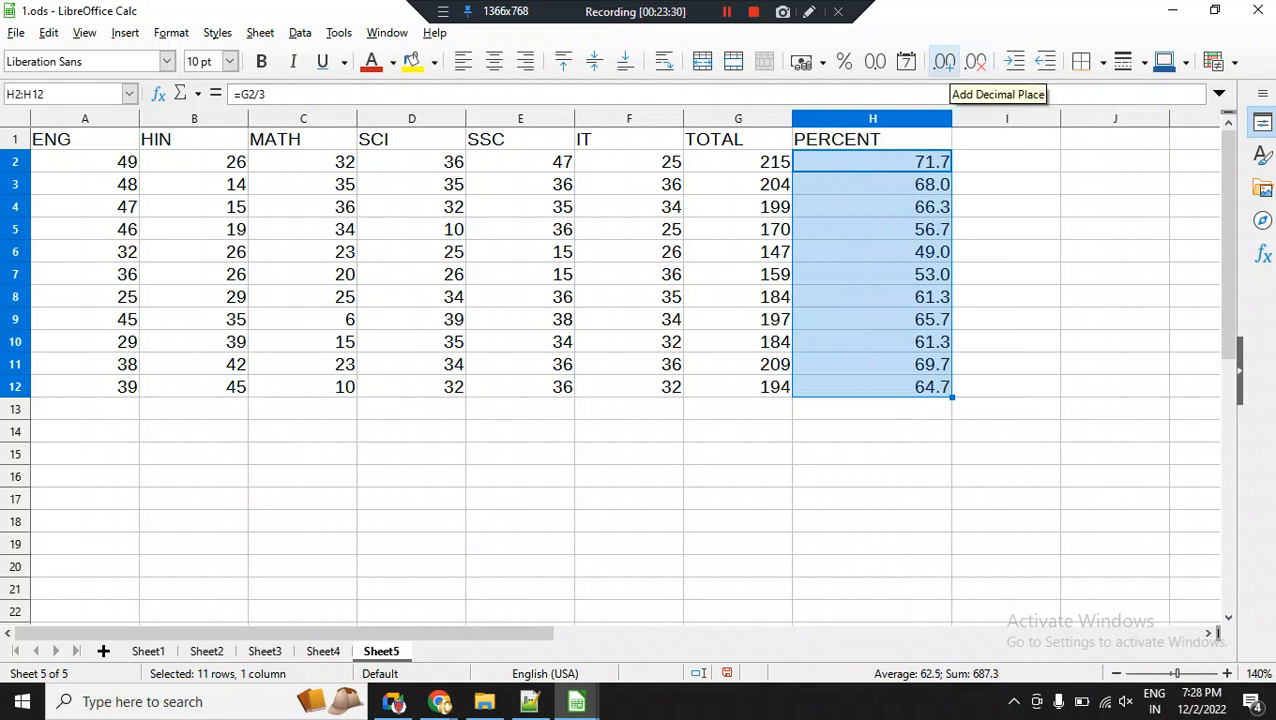
Narrow column H and fit its width to the PERCENT heading.
left_click_drag(952, 119, 841, 119)
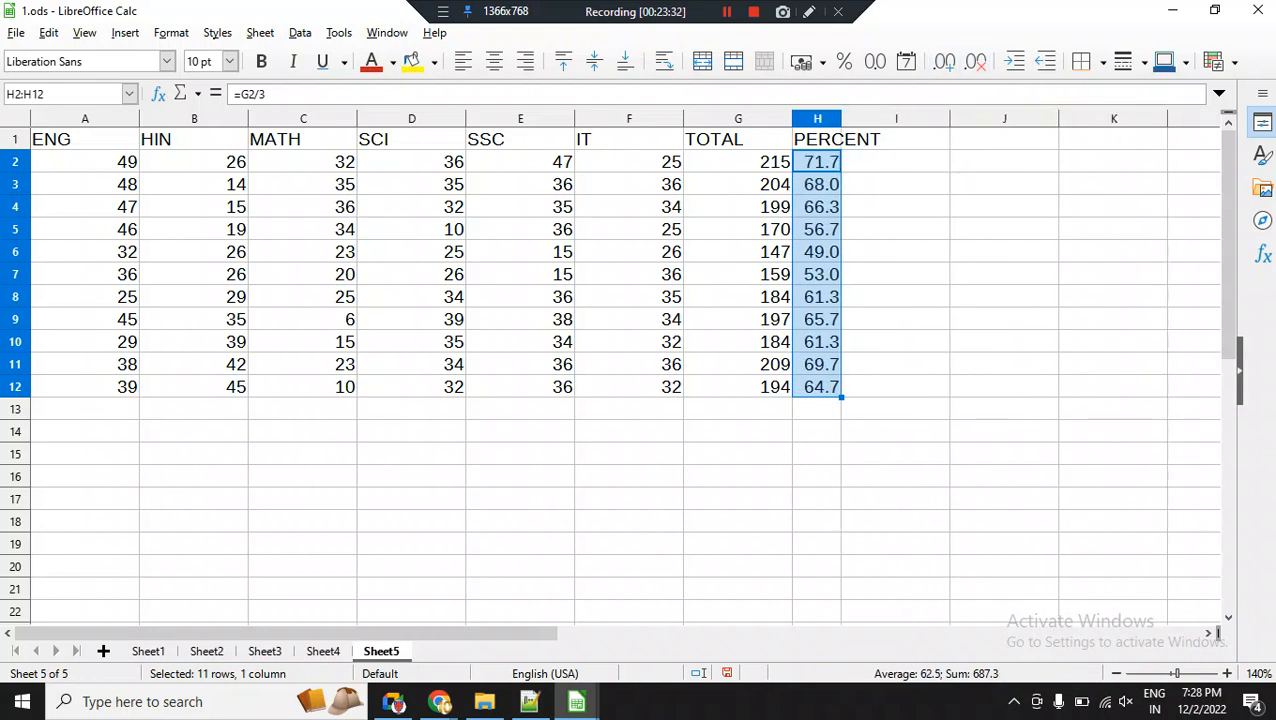
left_click(895, 139)
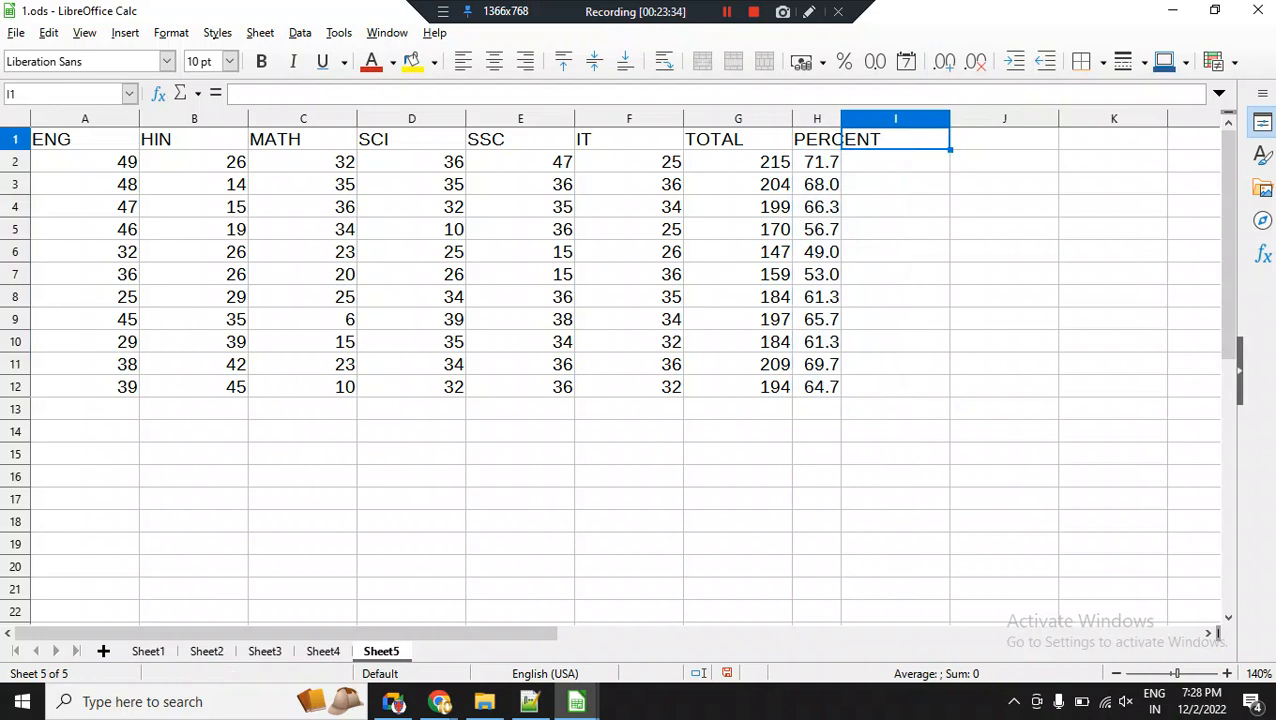
double_click(841, 119)
left_click(947, 162)
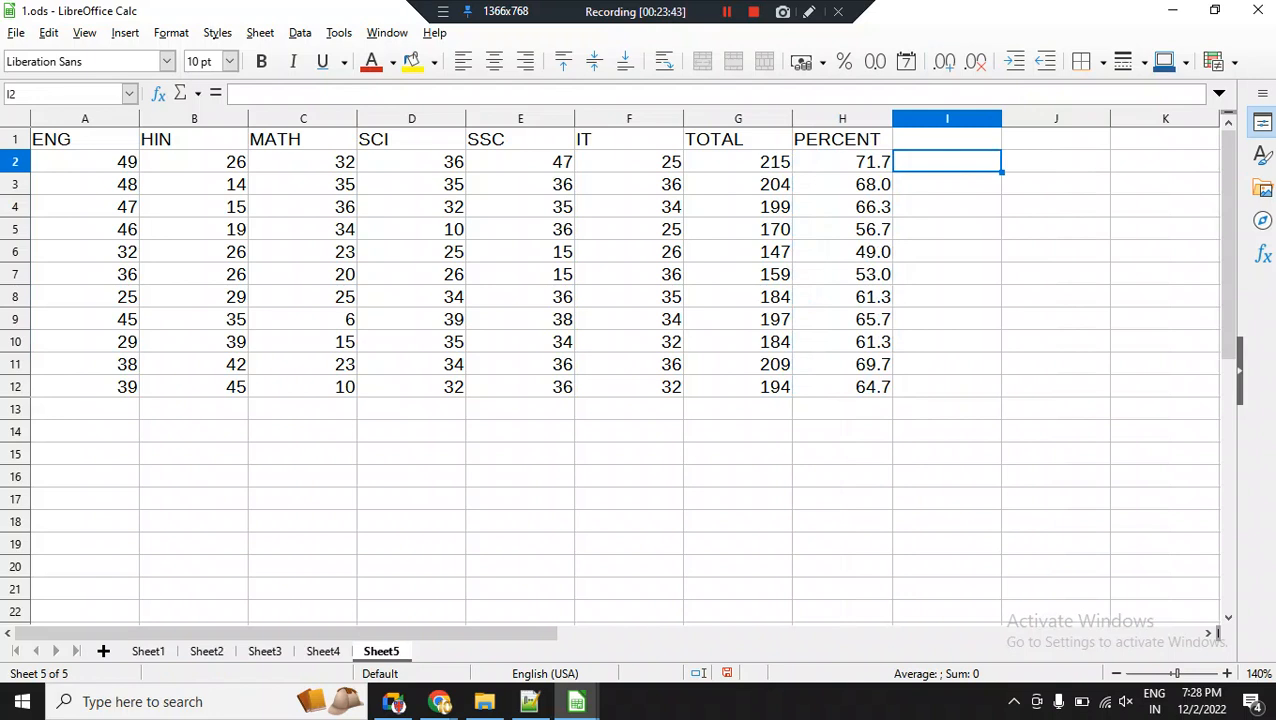
Add a new sheet after Sheet5 and merge and center cells A1:F1 on it.
left_click(103, 651)
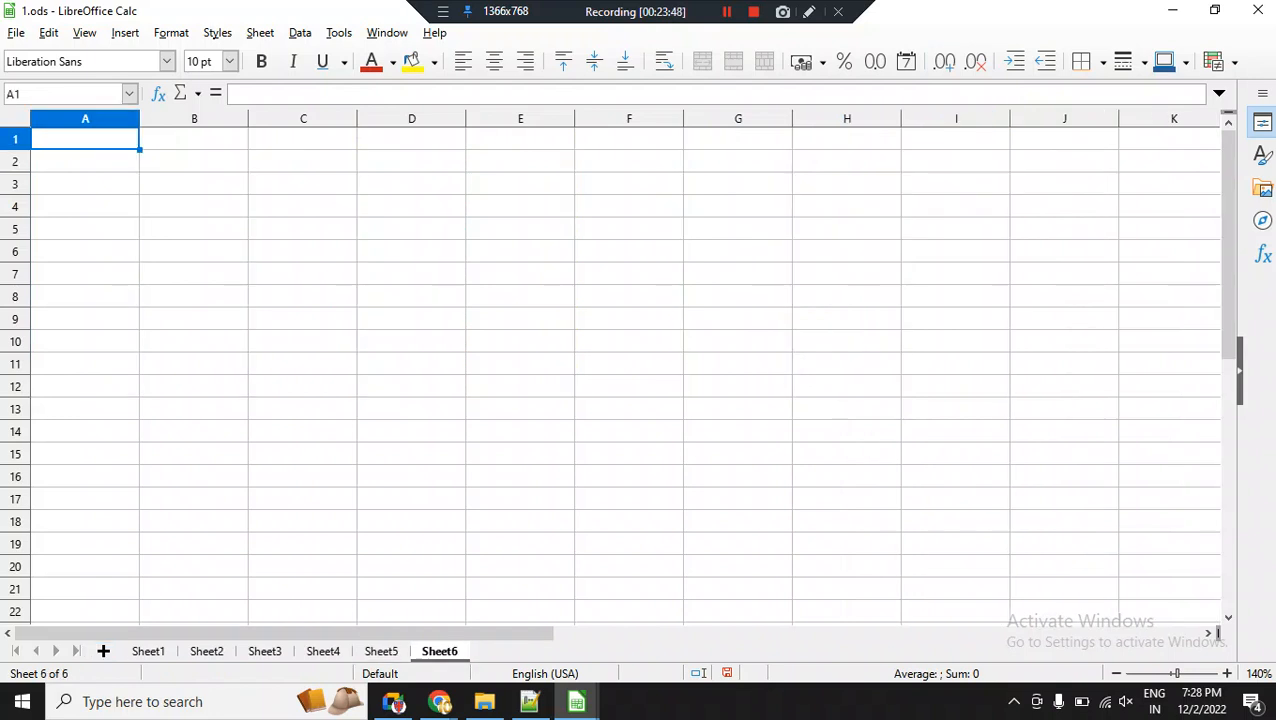
key("shift+Right")
key("shift+Right")
key("shift+Right")
key("shift+Right")
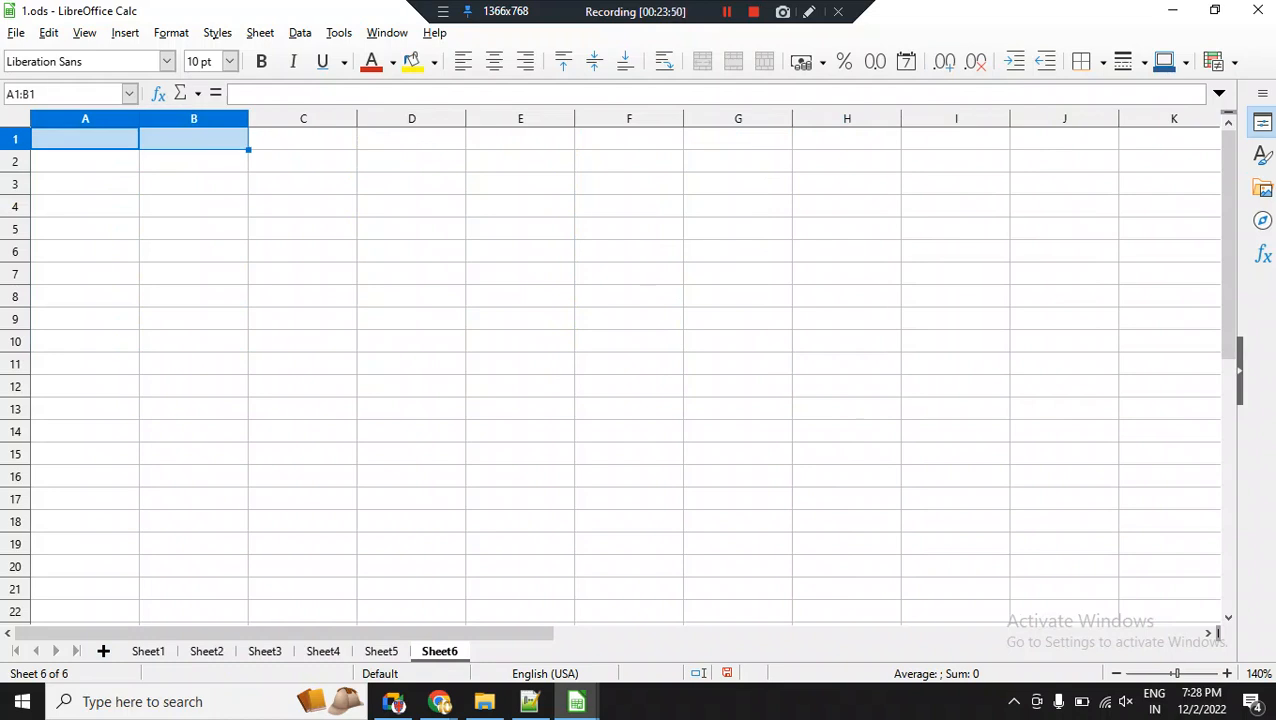
key("shift+Right")
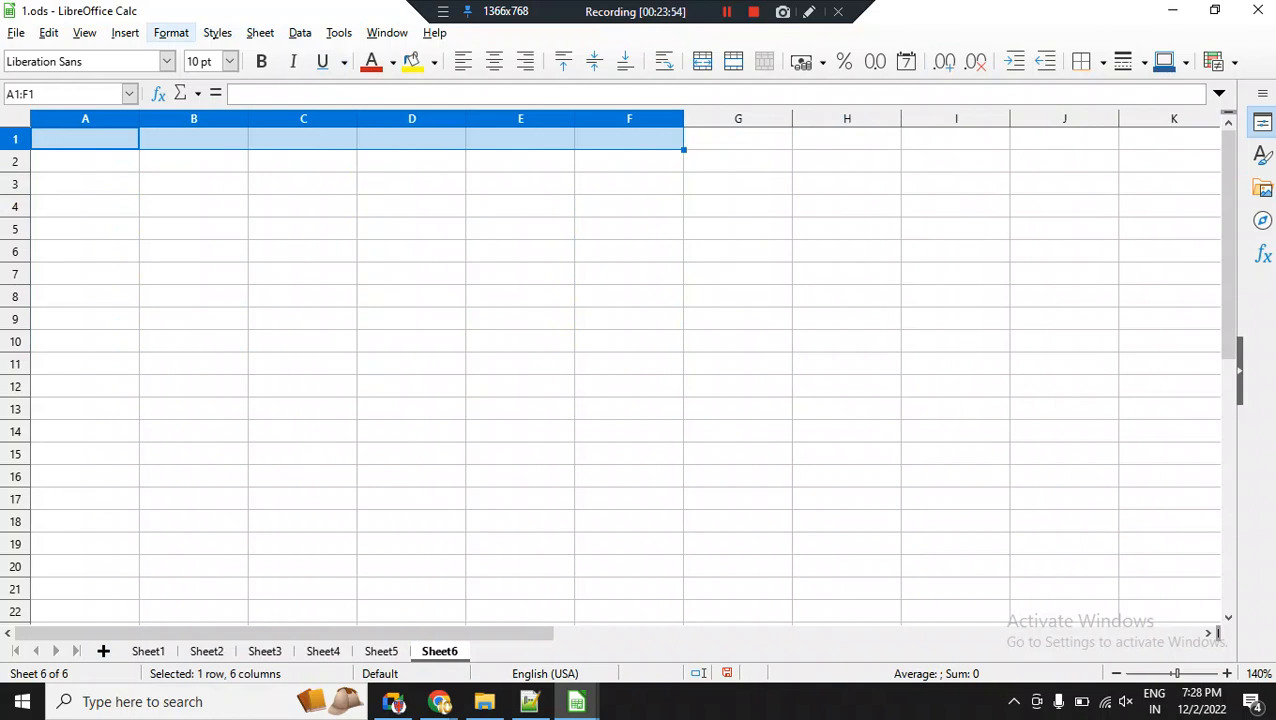
left_click(171, 32)
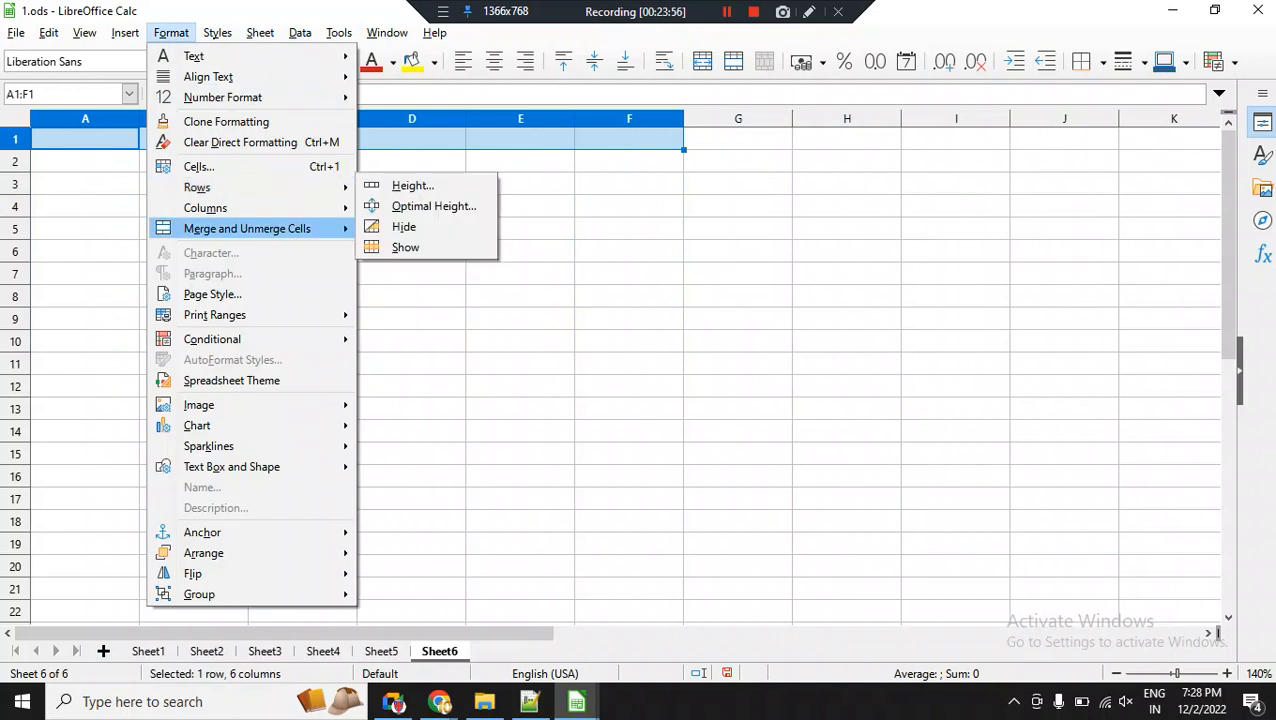
mouse_move(300, 228)
left_click(425, 226)
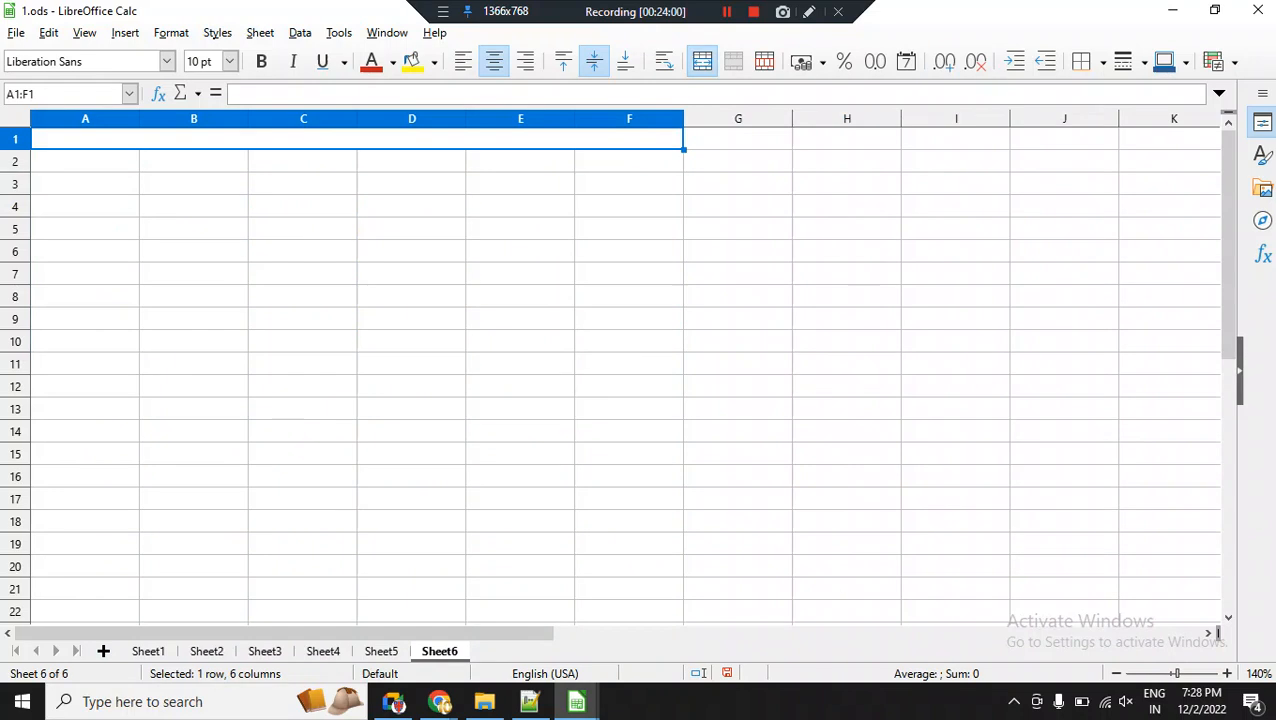
Enter the title "Input a number and check for positive or negative" in the merged cell A1:F1.
type("In")
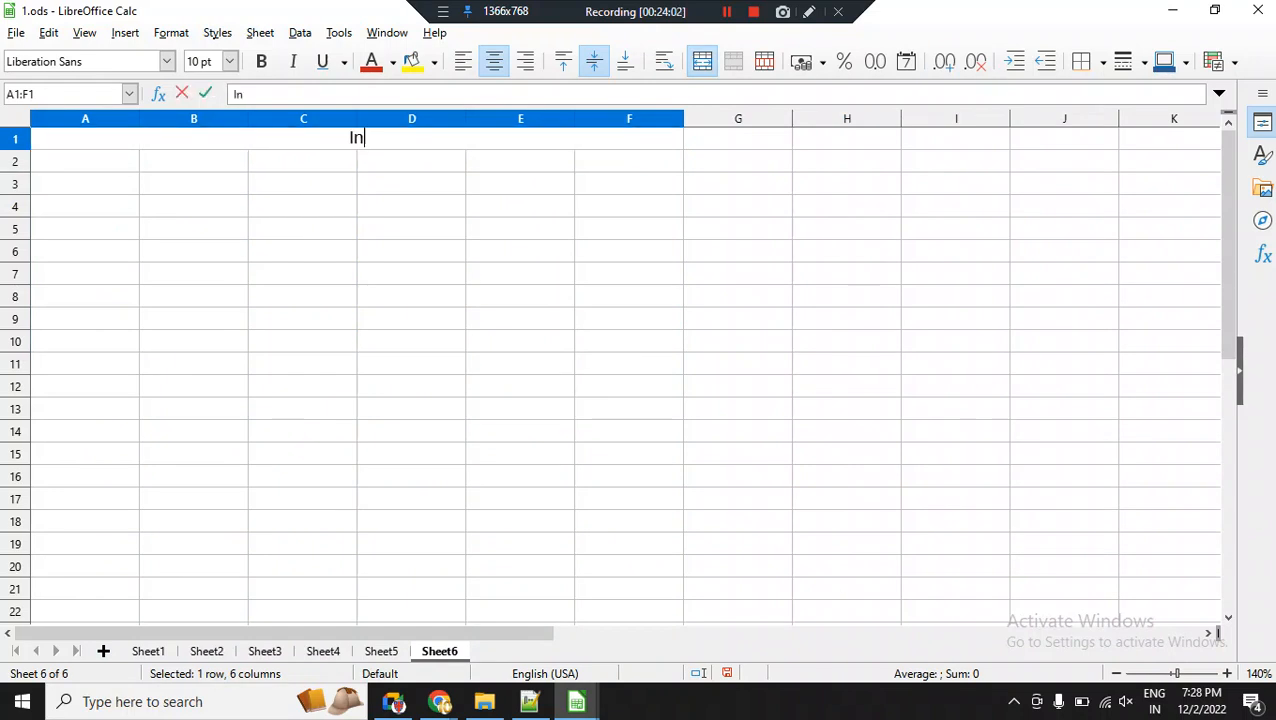
type("put an")
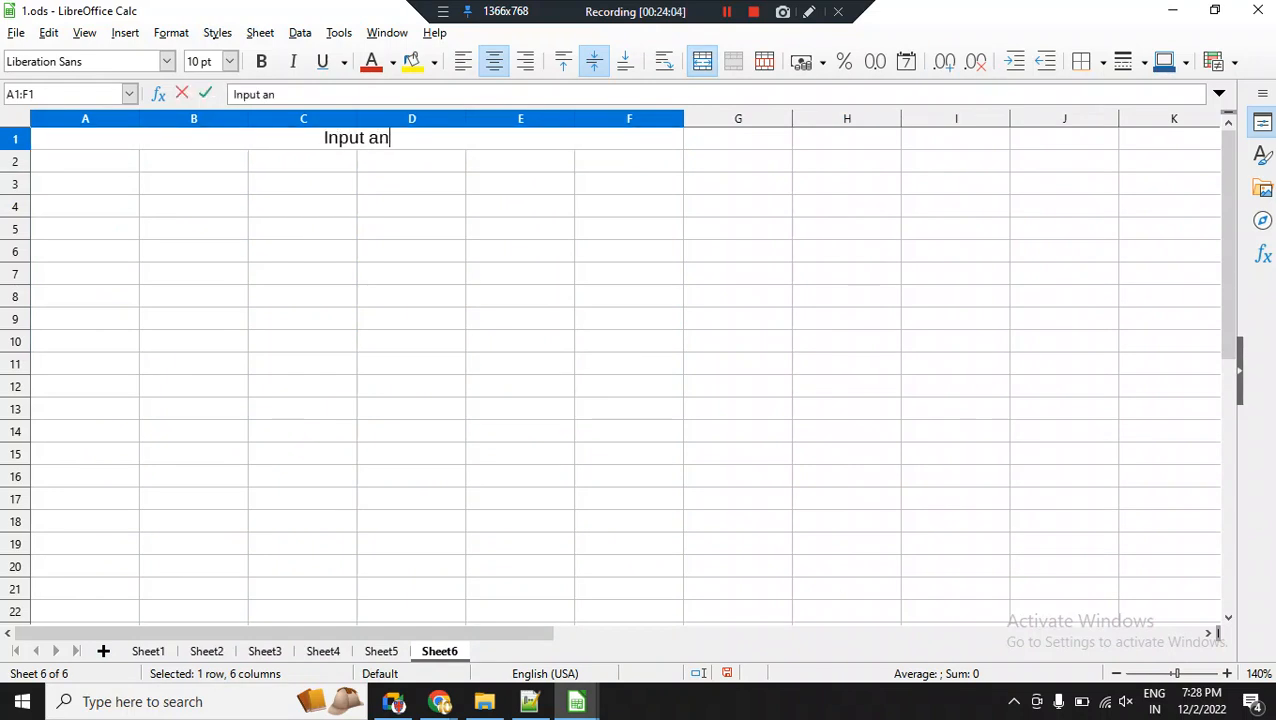
key("BackSpace")
key("BackSpace")
type("number and c")
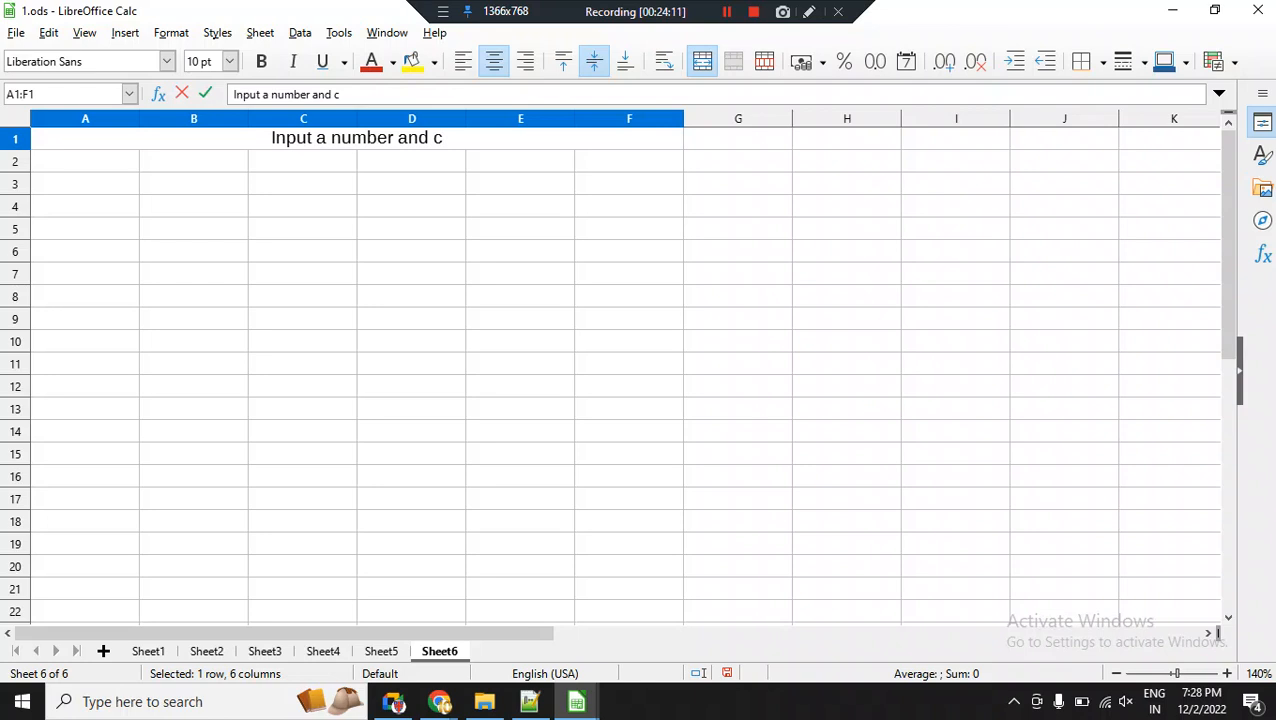
type("heck for po")
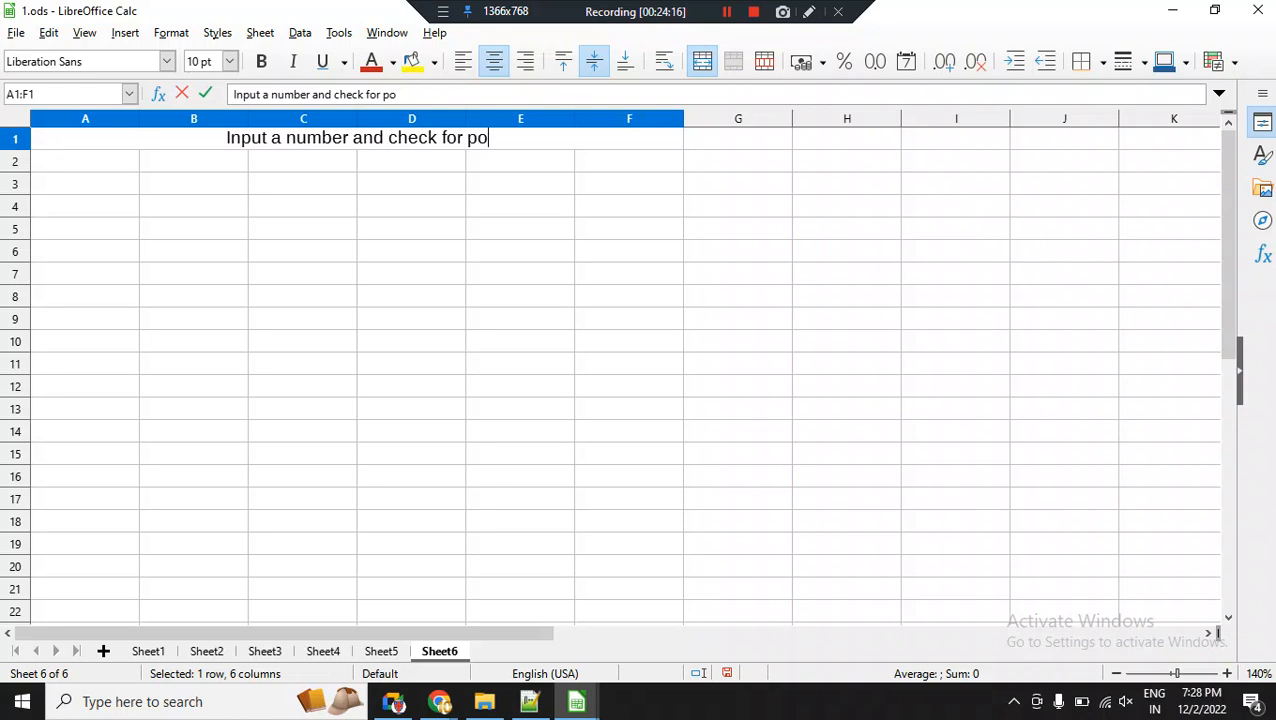
type("sitive or ")
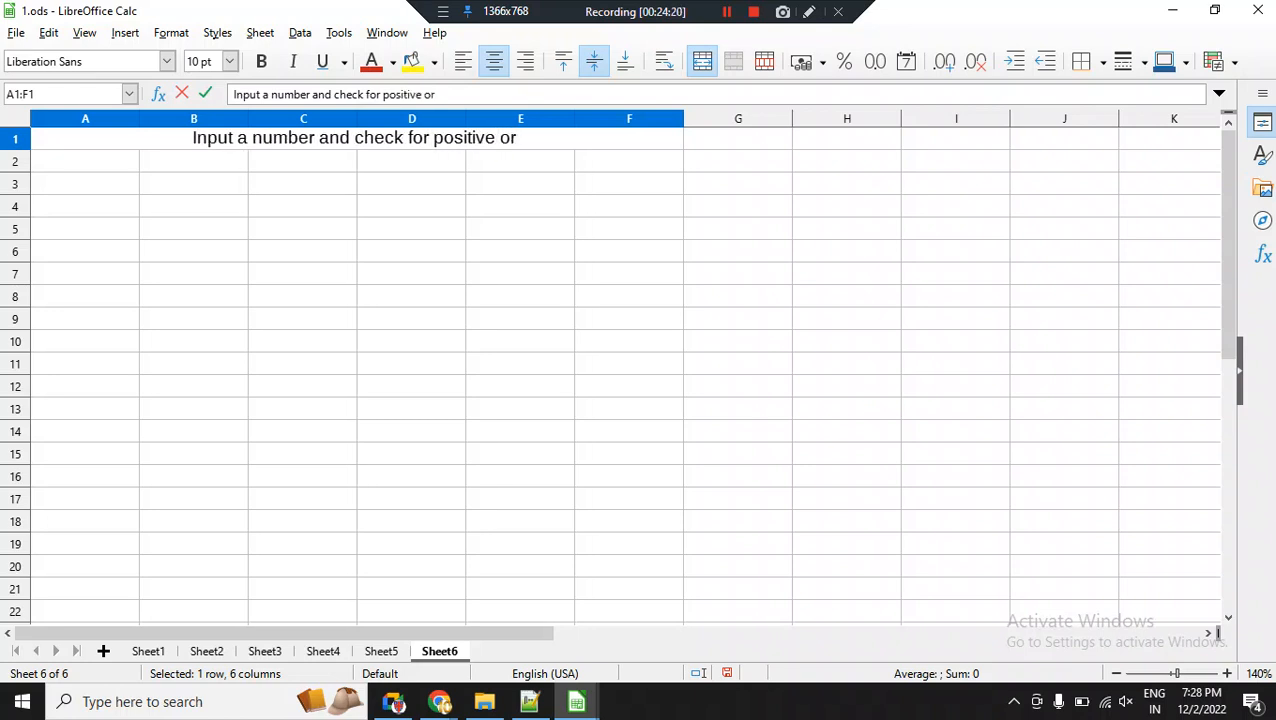
type("negative")
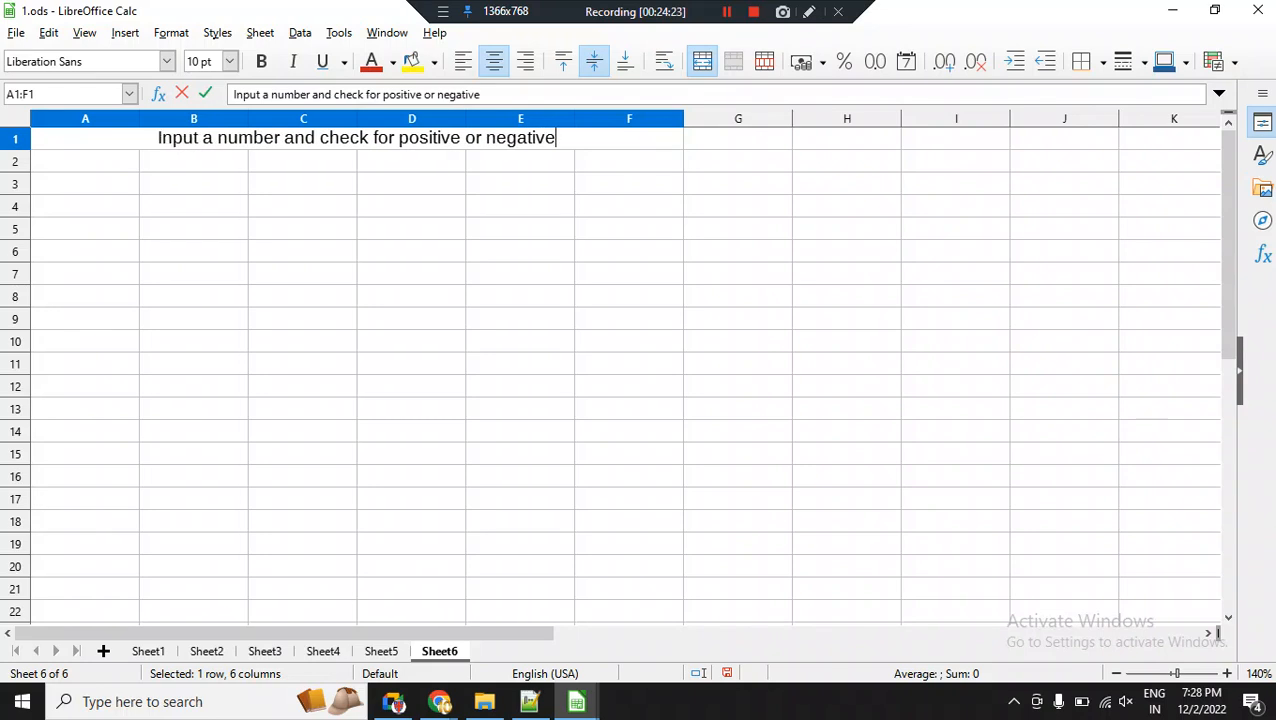
key("Return")
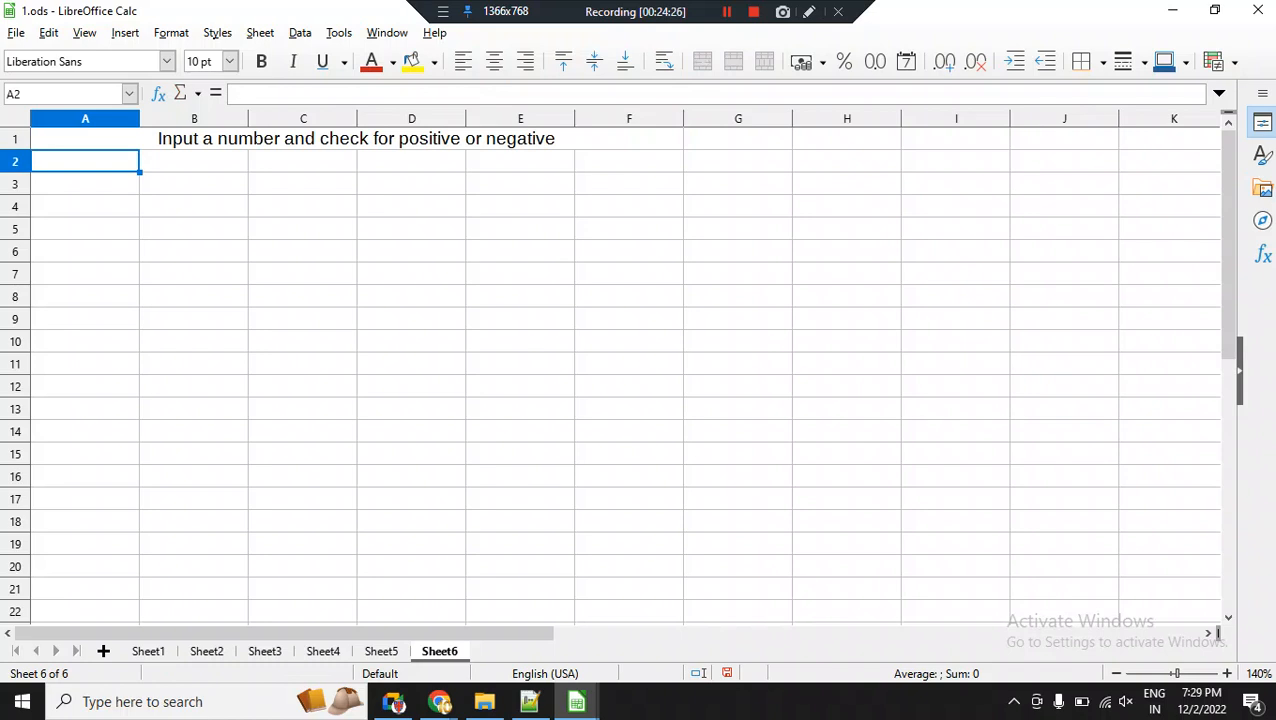
type("6")
key("Return")
type("-5")
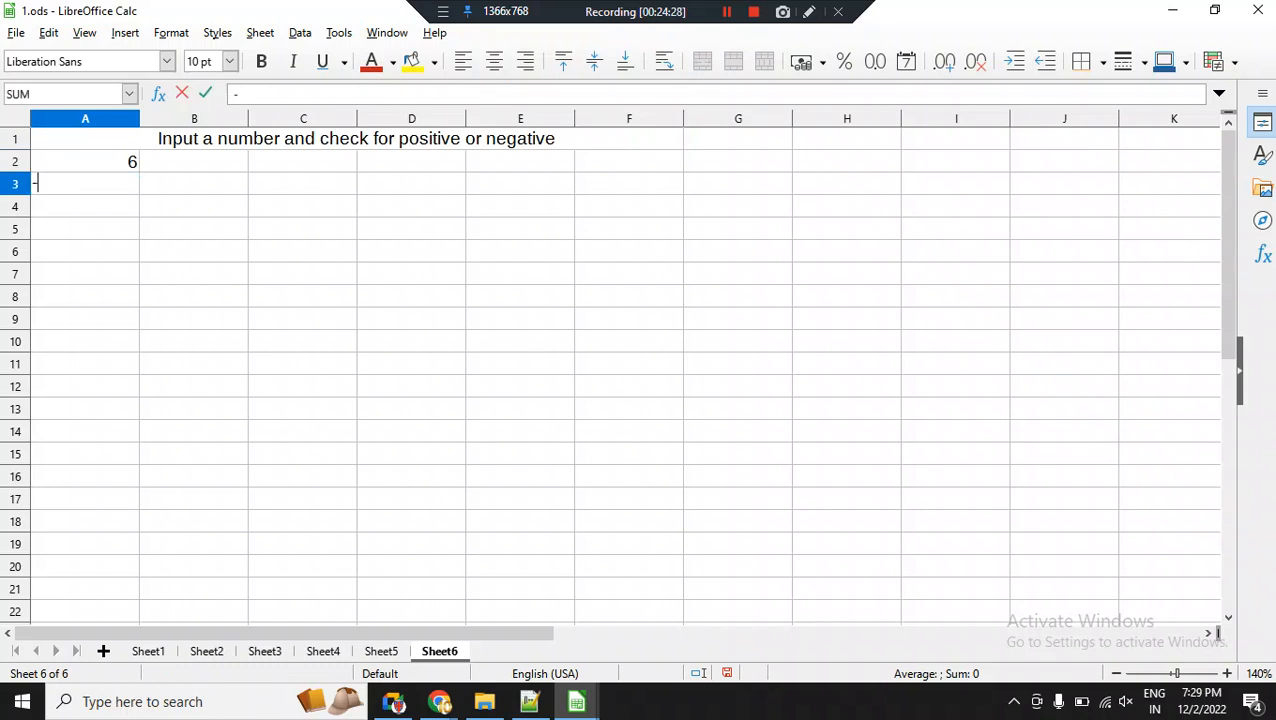
key("Return")
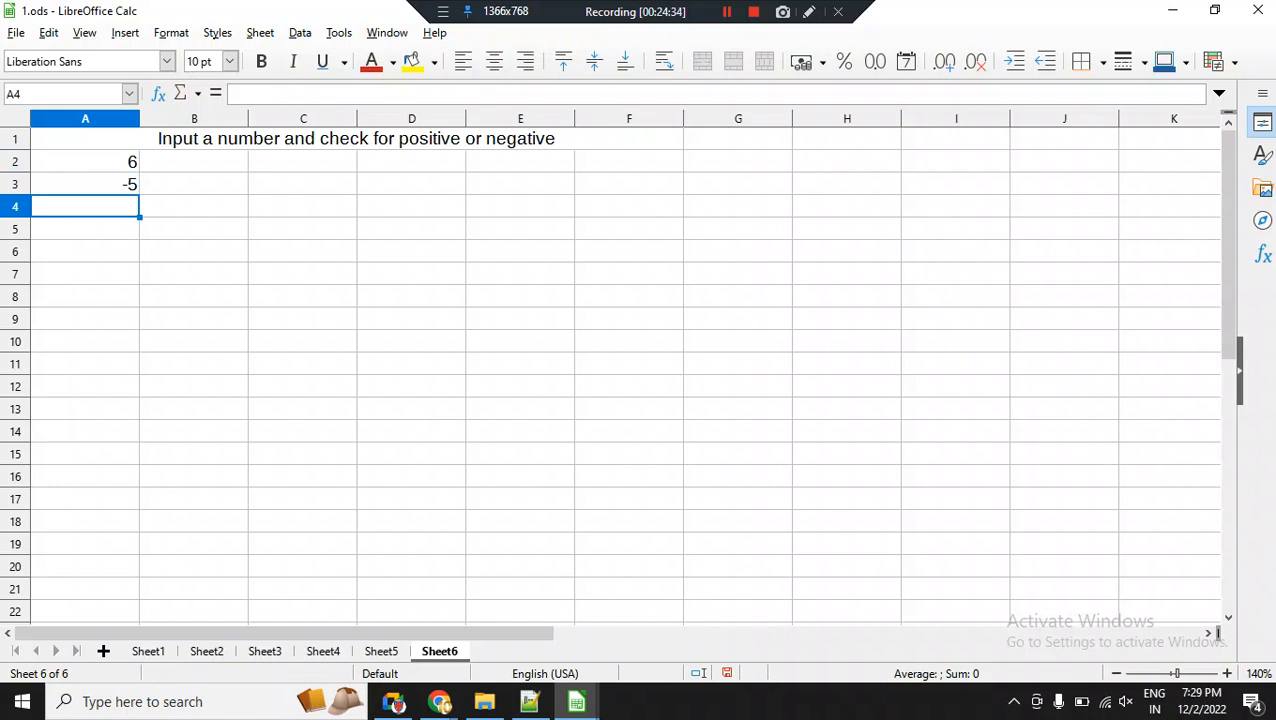
left_click(194, 162)
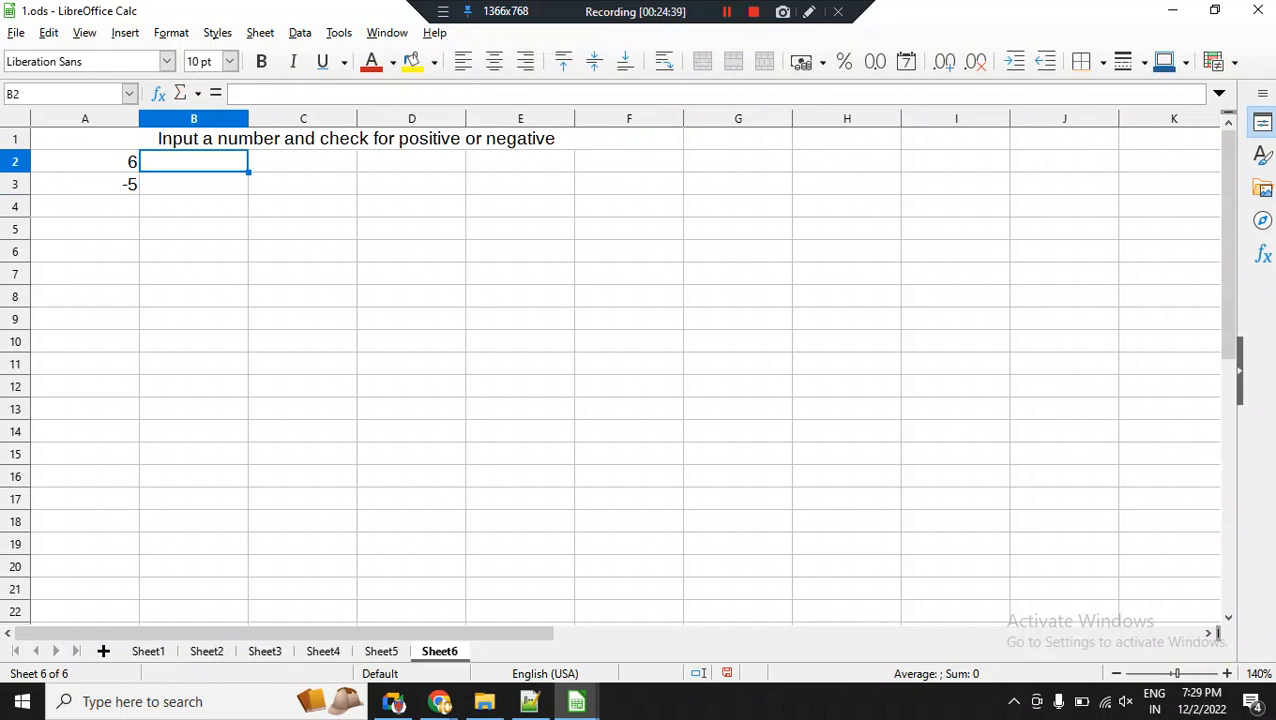
left_click_drag(85, 162, 85, 184)
key("Delete")
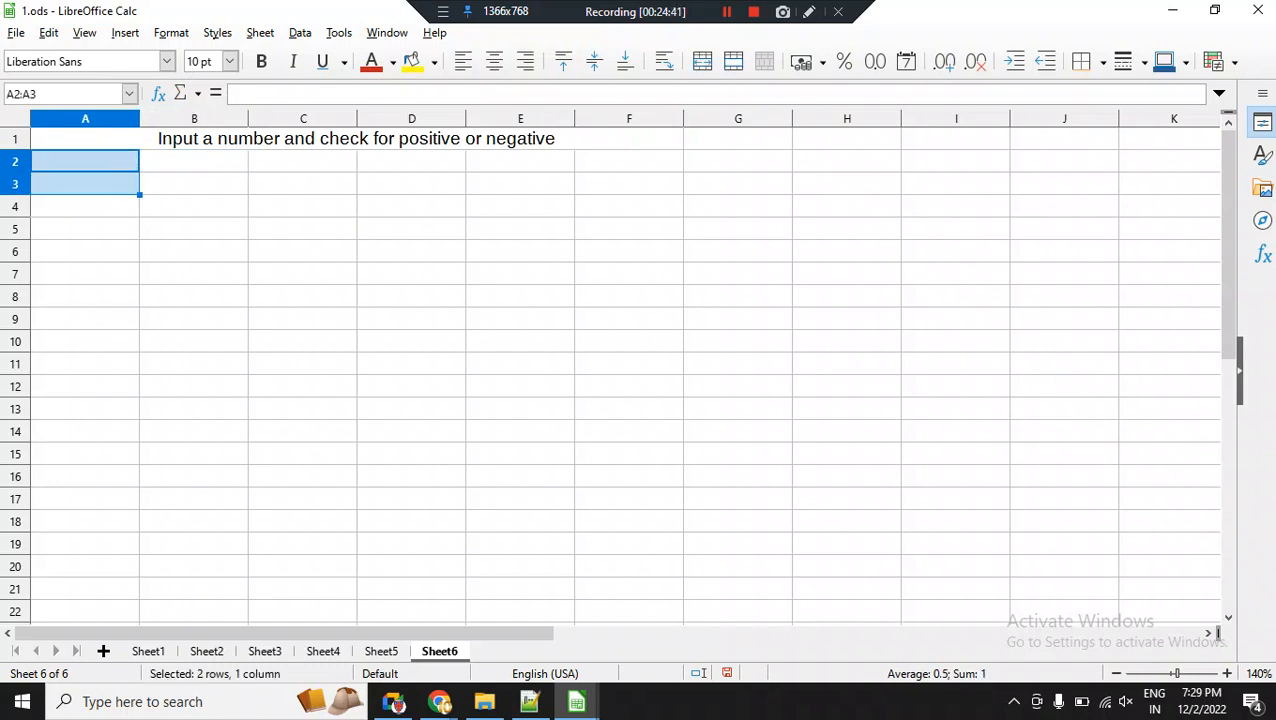
Enter the column headings "Number" in A3 and "Status" in B3.
left_click(85, 184)
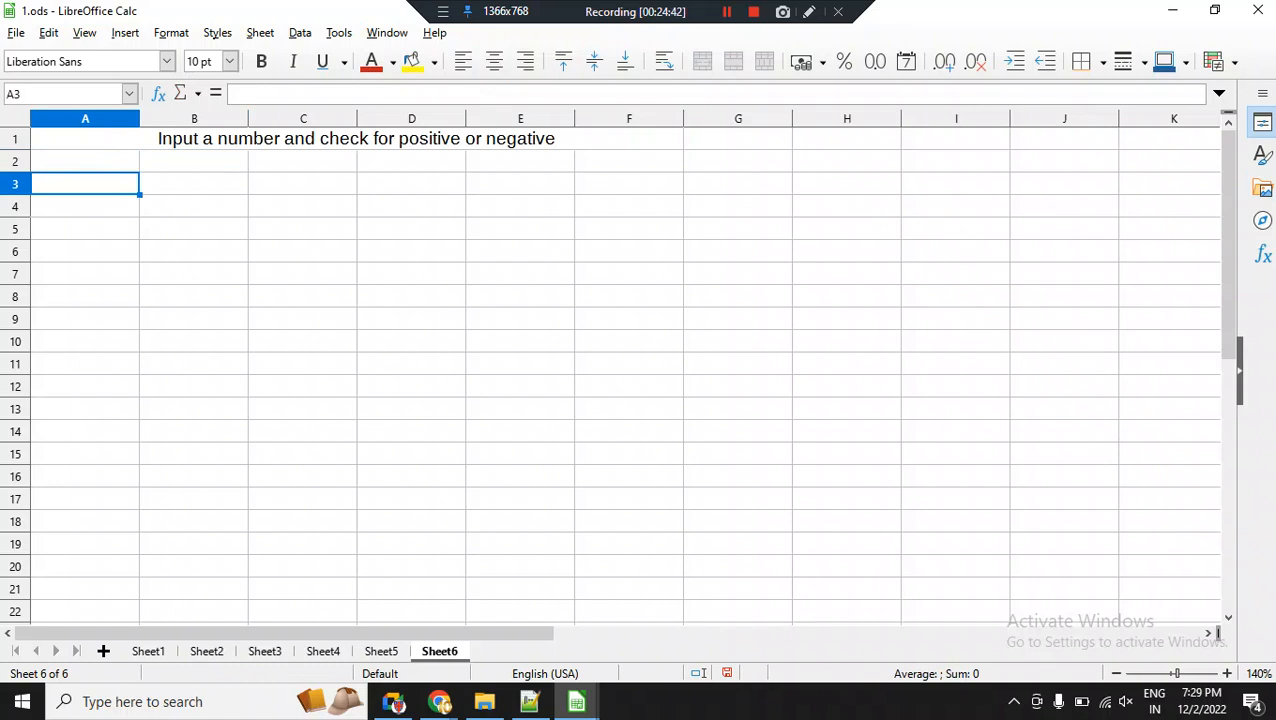
type("Number")
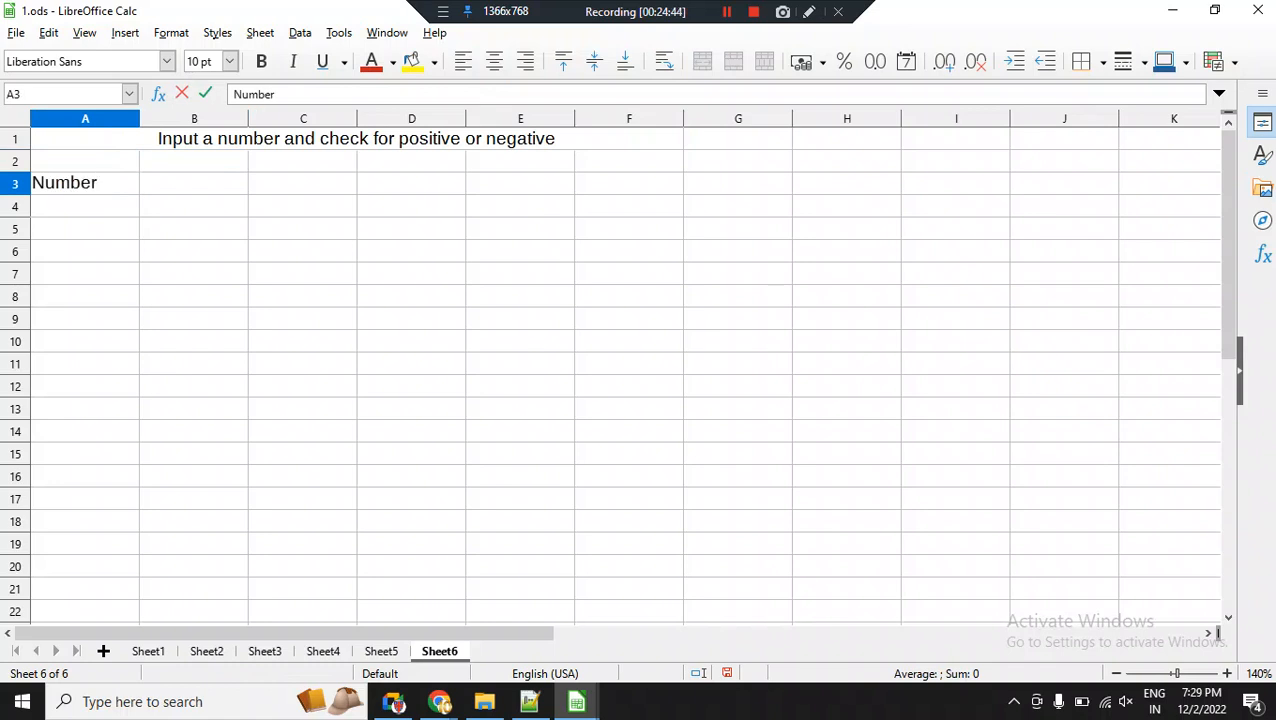
key("Tab")
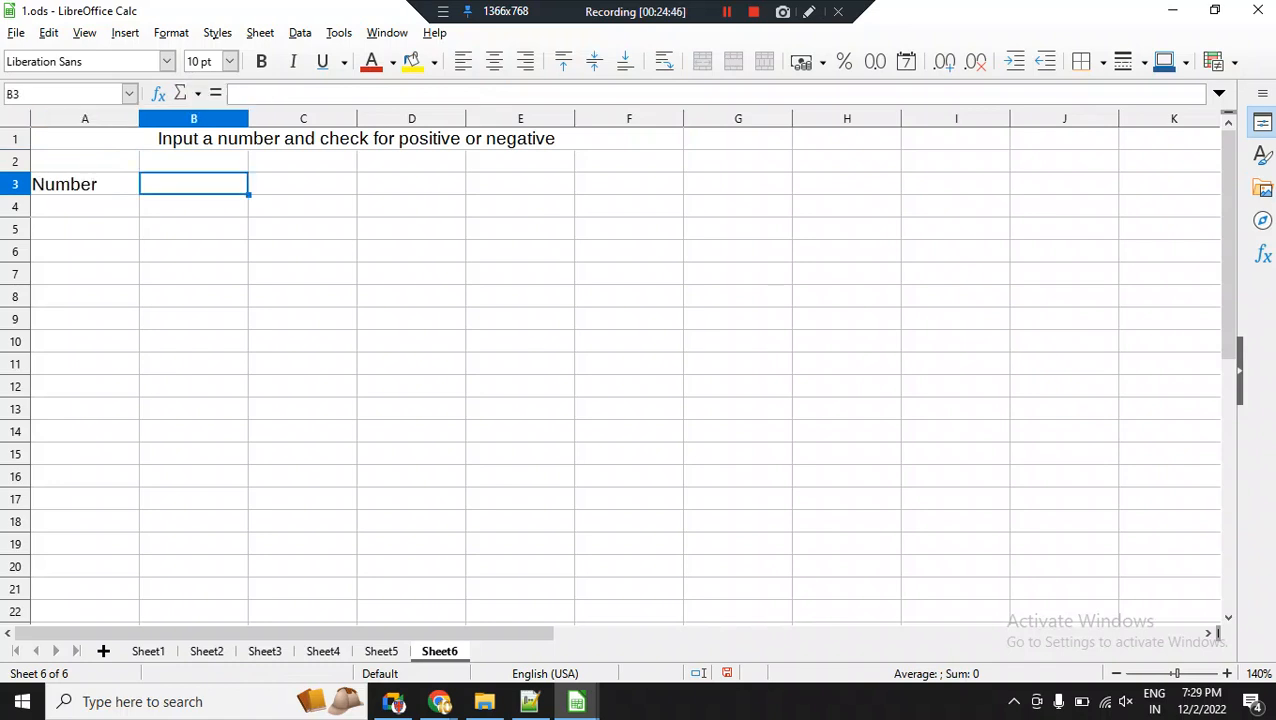
type("S")
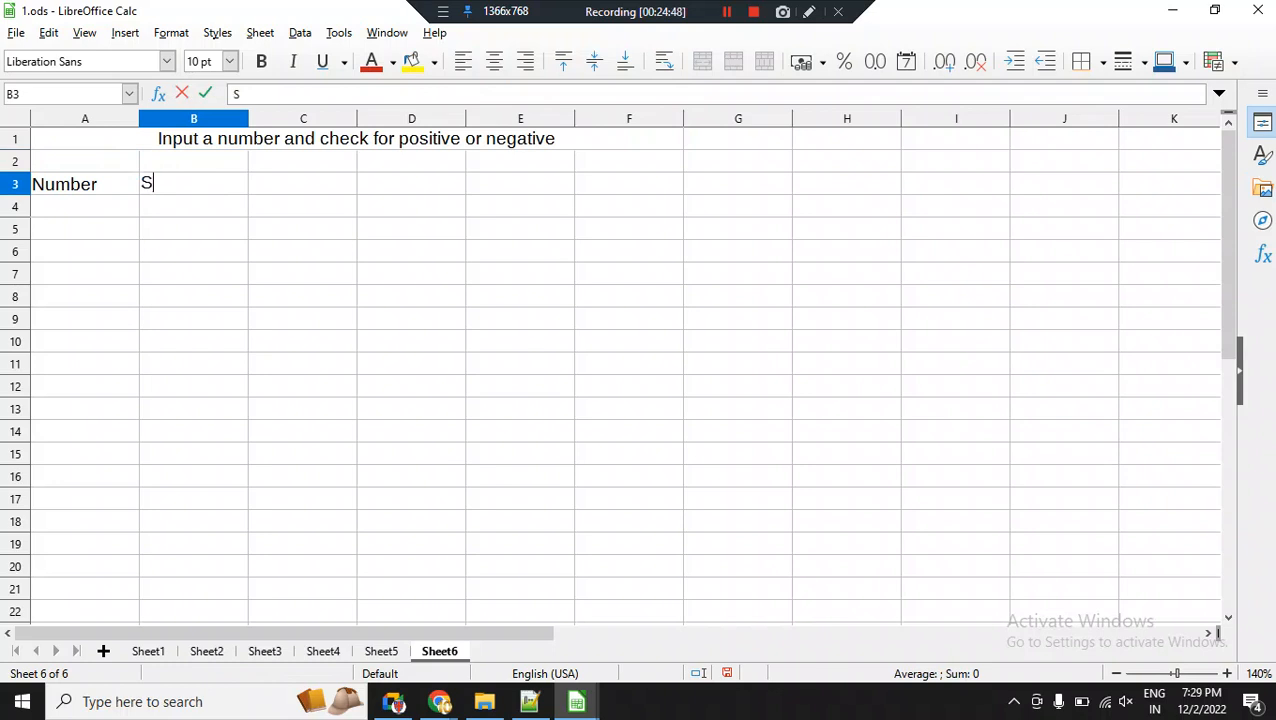
type("tatus")
key("Return")
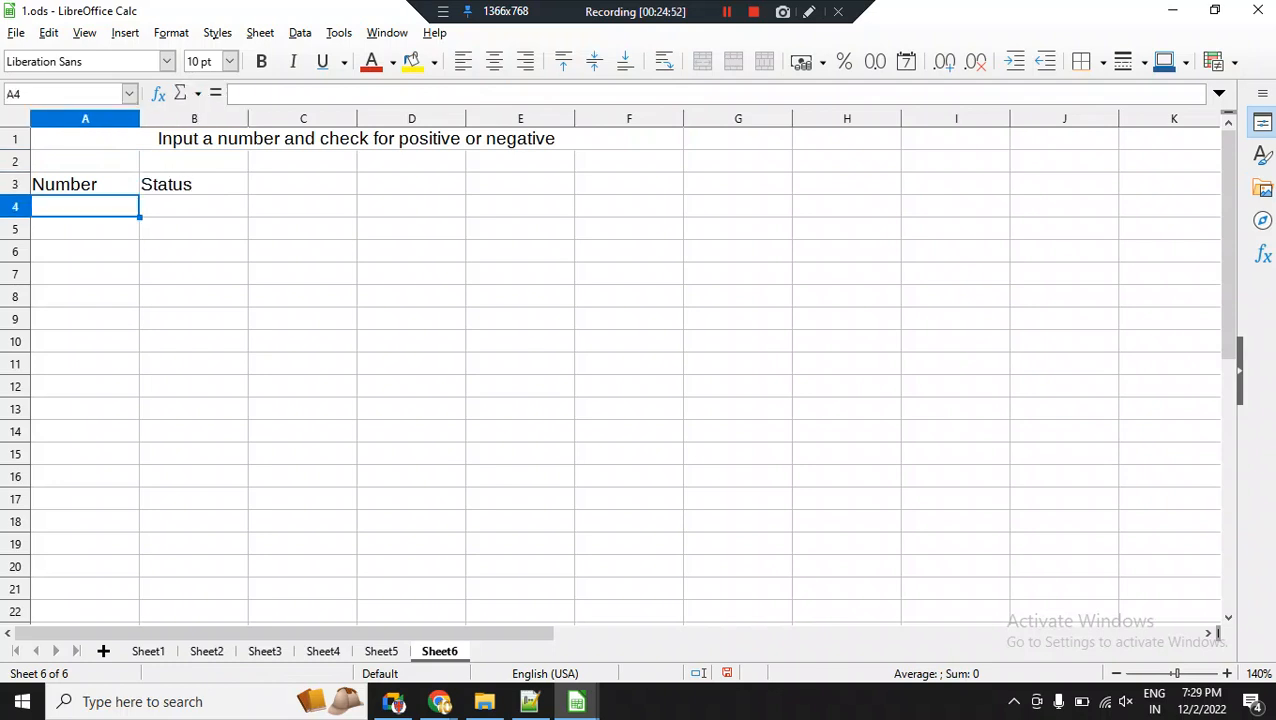
Start an IF formula in B4 under Status with the test A4>0.
key("Tab")
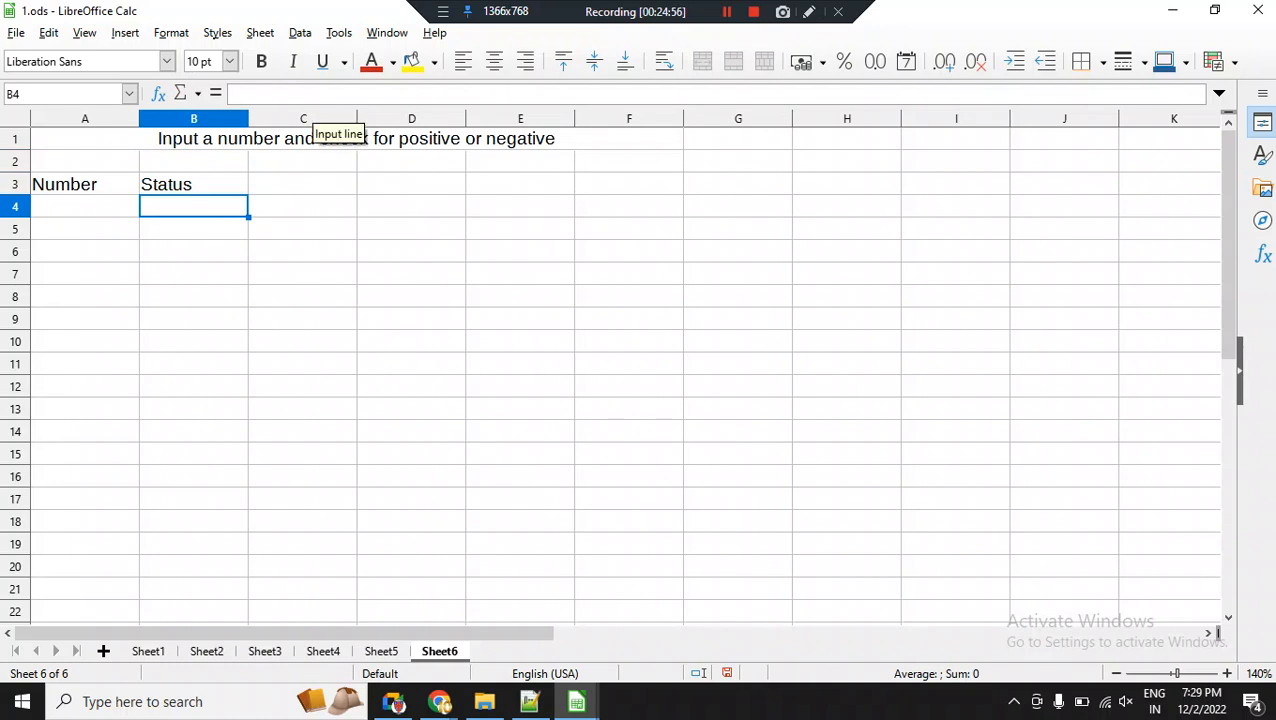
left_click(320, 93)
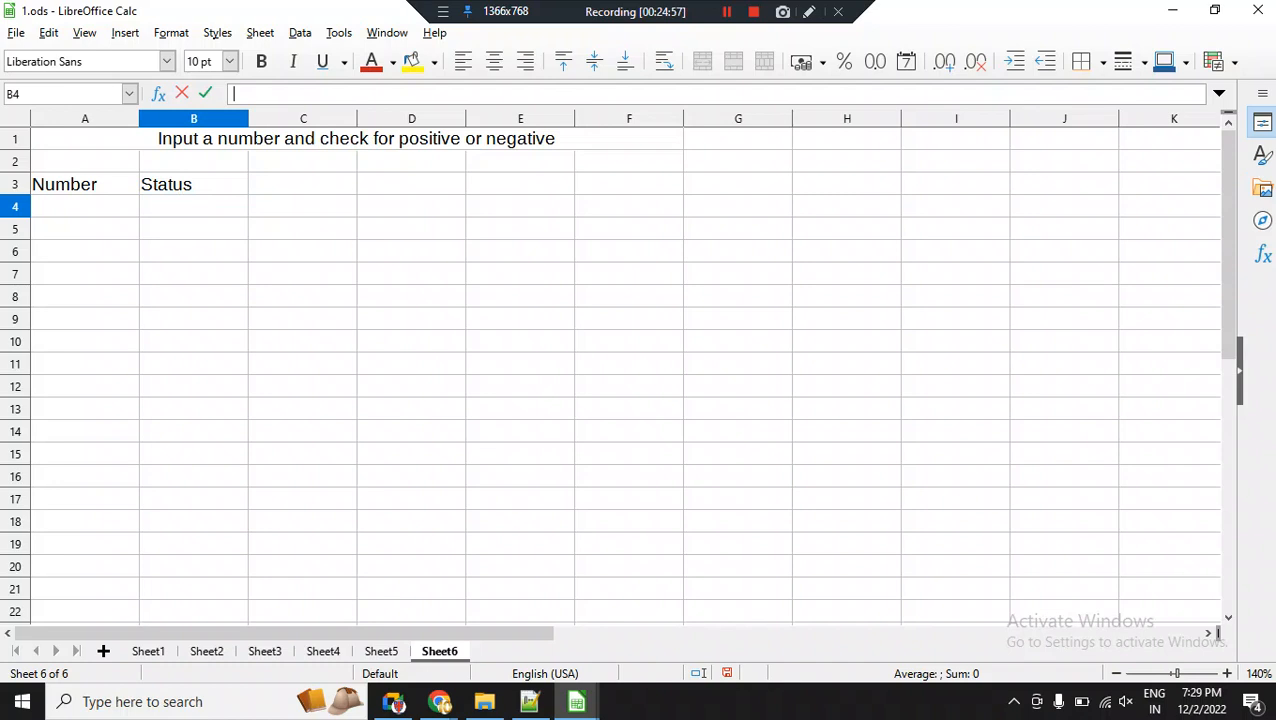
left_click(193, 184)
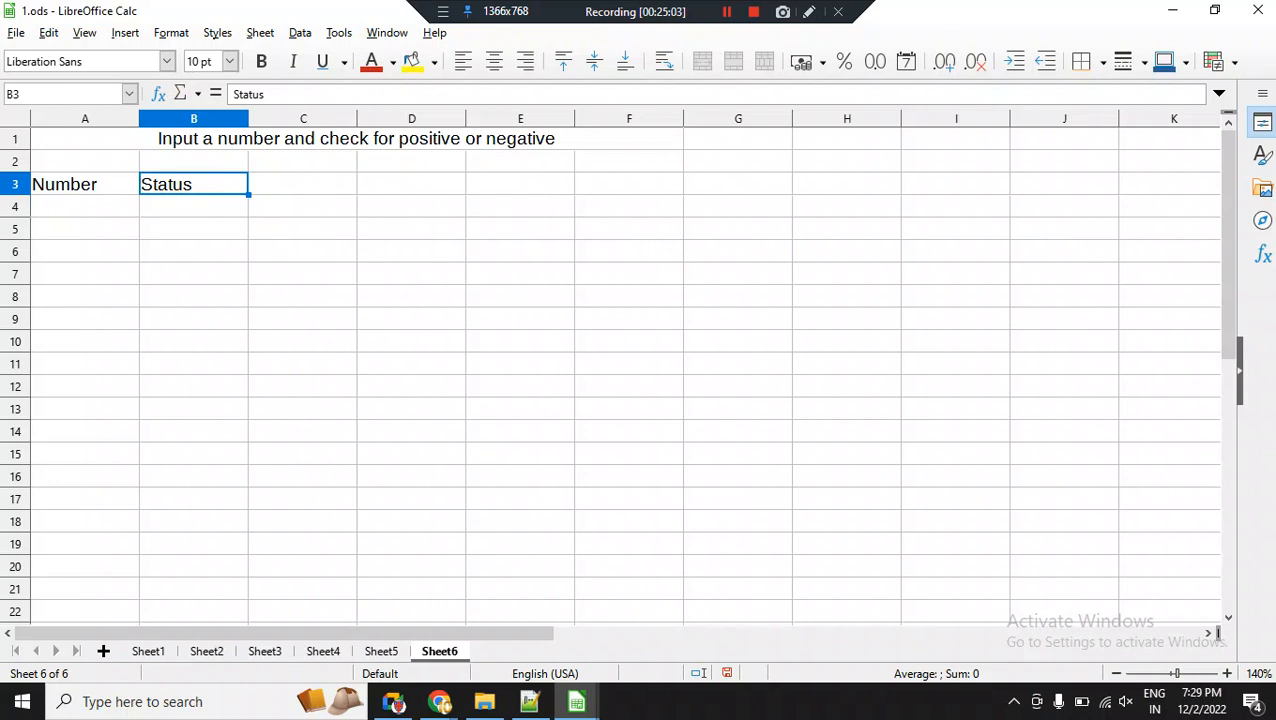
left_click(193, 206)
left_click(234, 94)
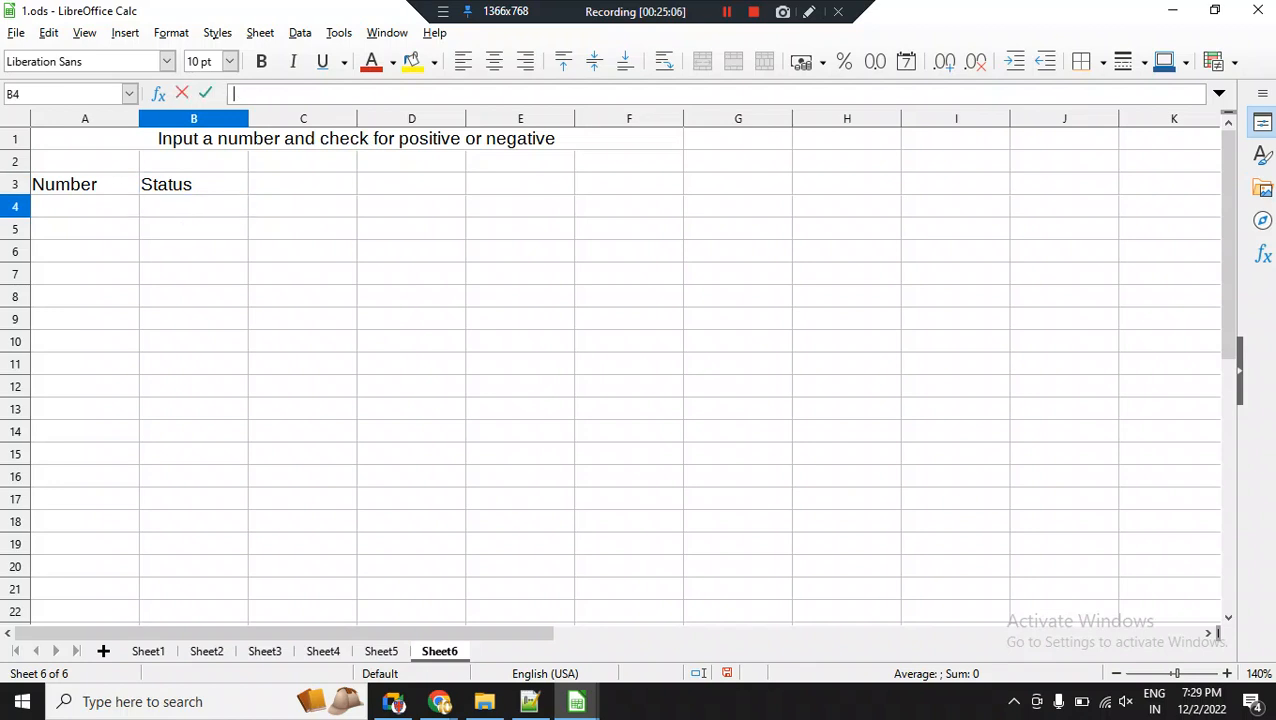
type("=if")
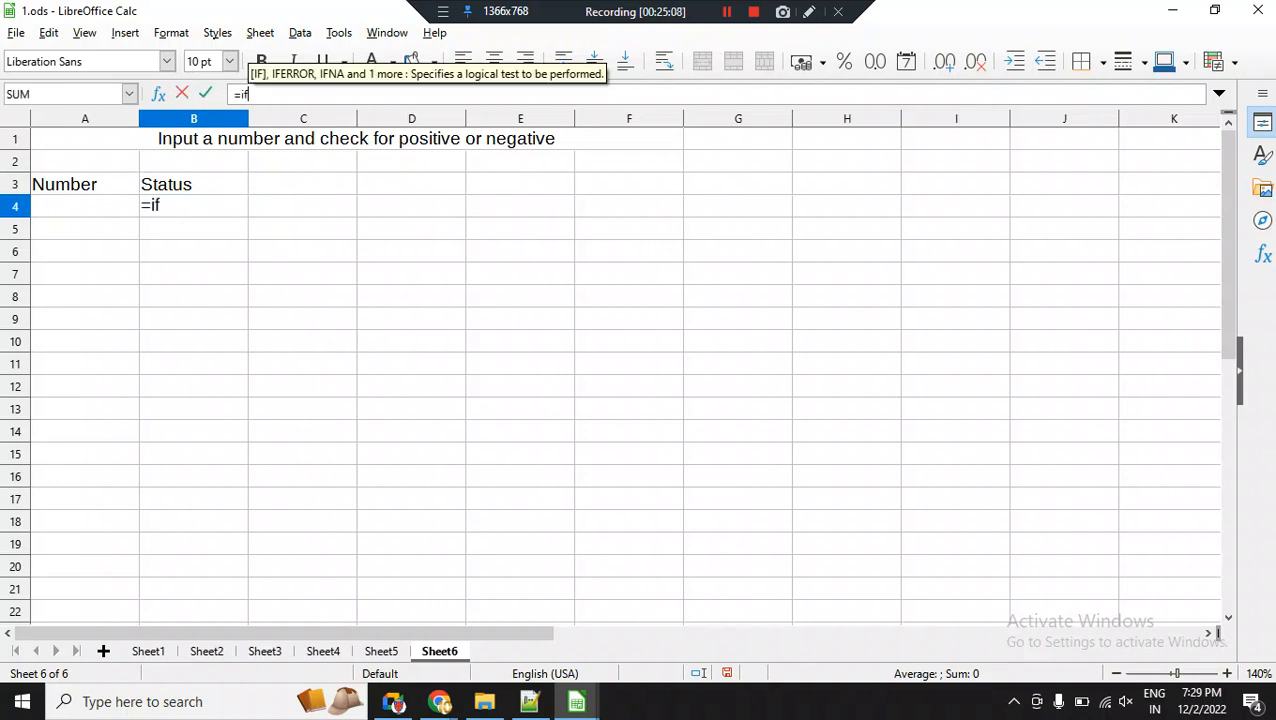
type("(")
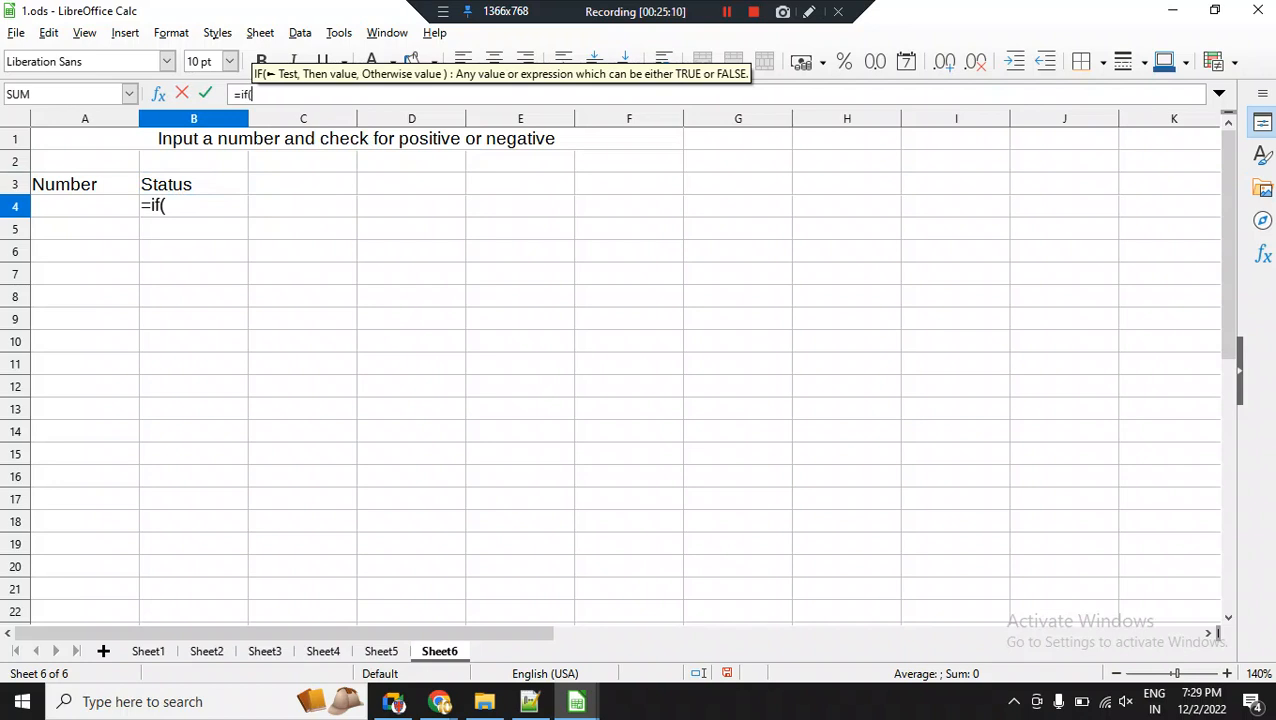
key("Left")
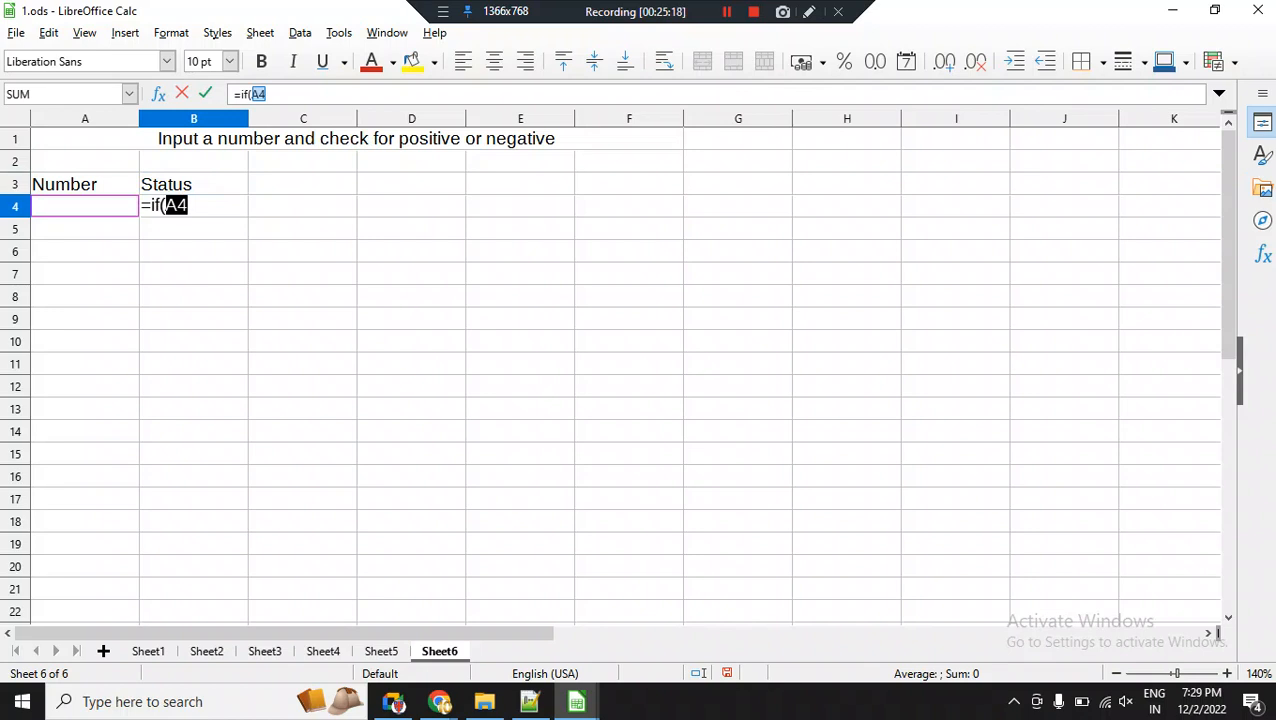
scroll(625, 370, "up", 2)
scroll(610, 367, "up", 3)
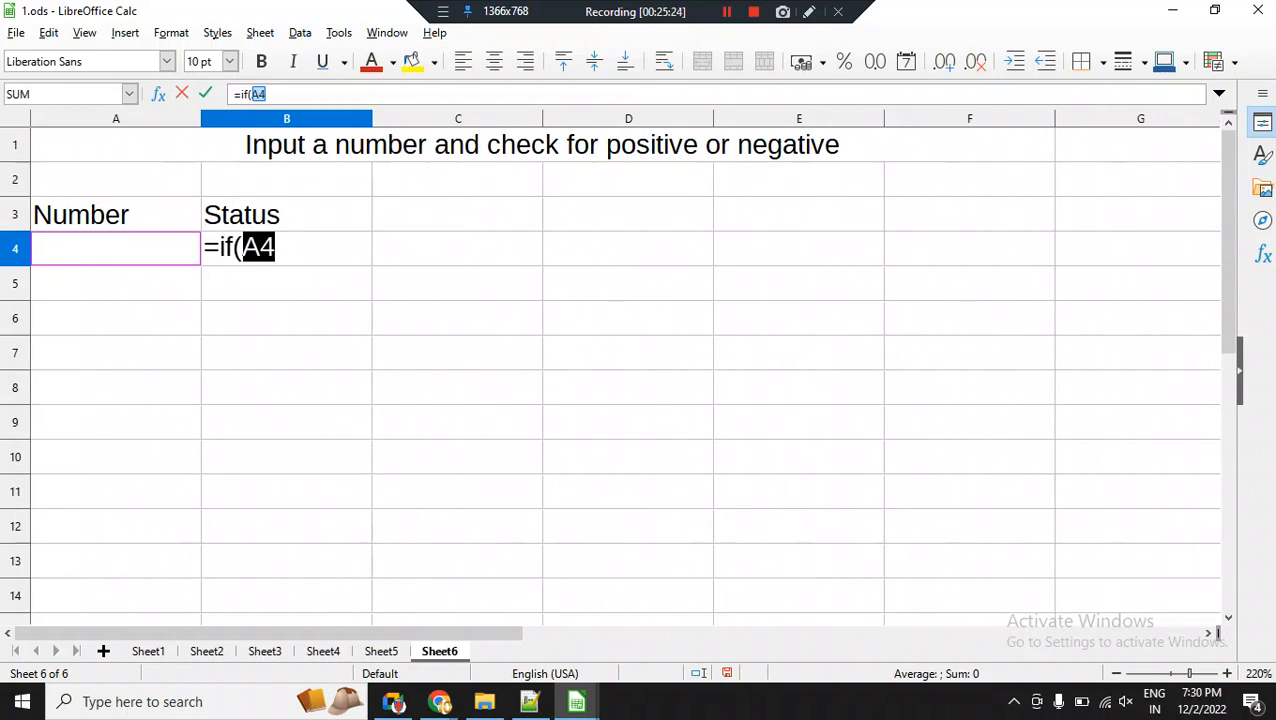
left_click(270, 94)
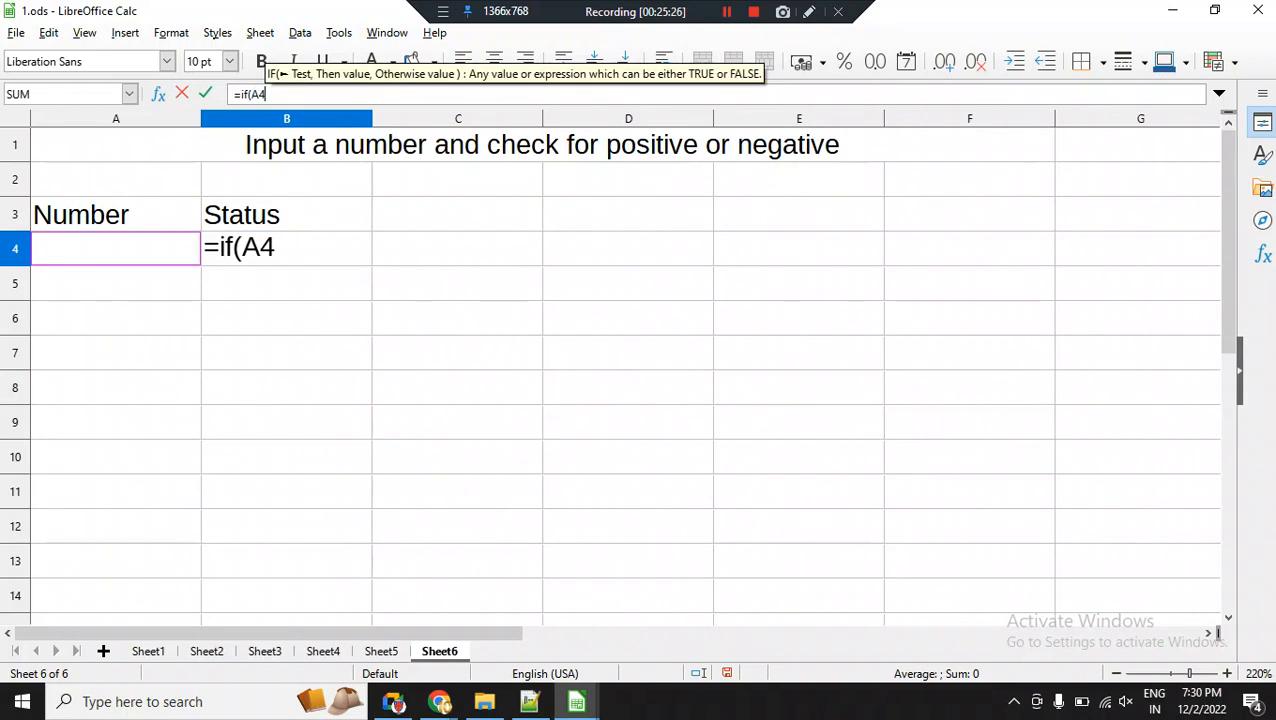
type(">0")
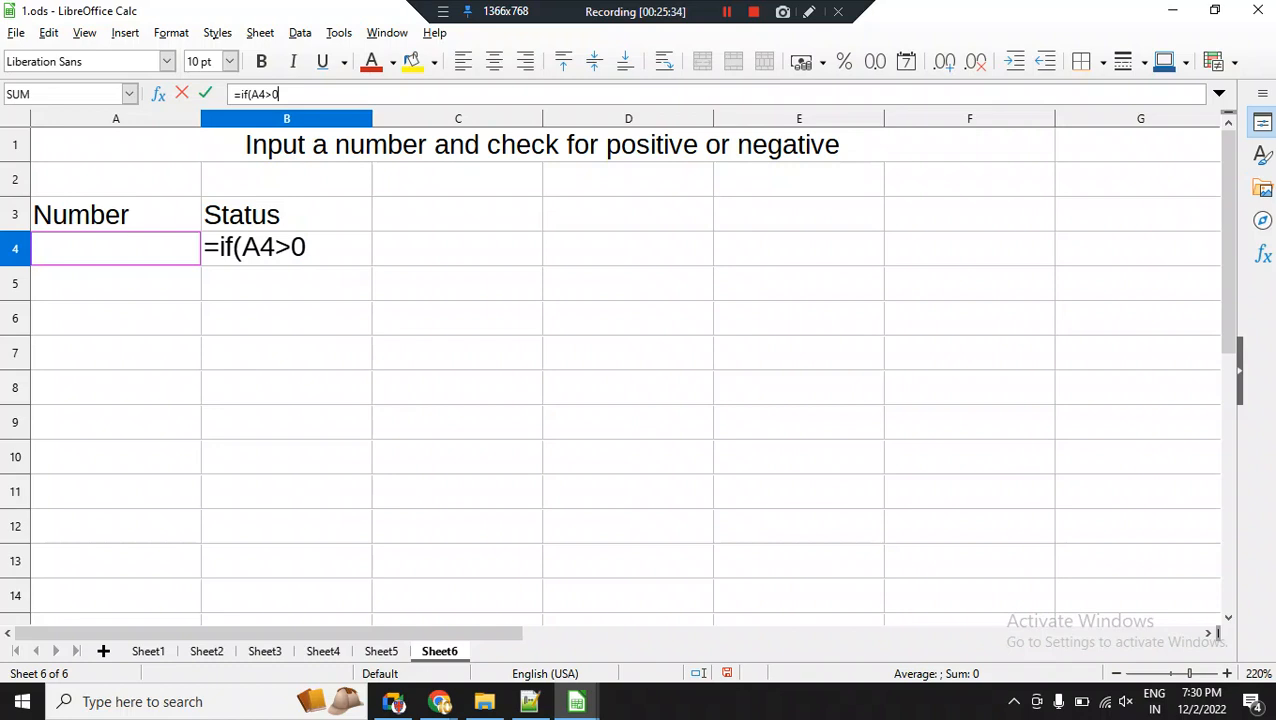
left_click_drag(307, 247, 241, 247)
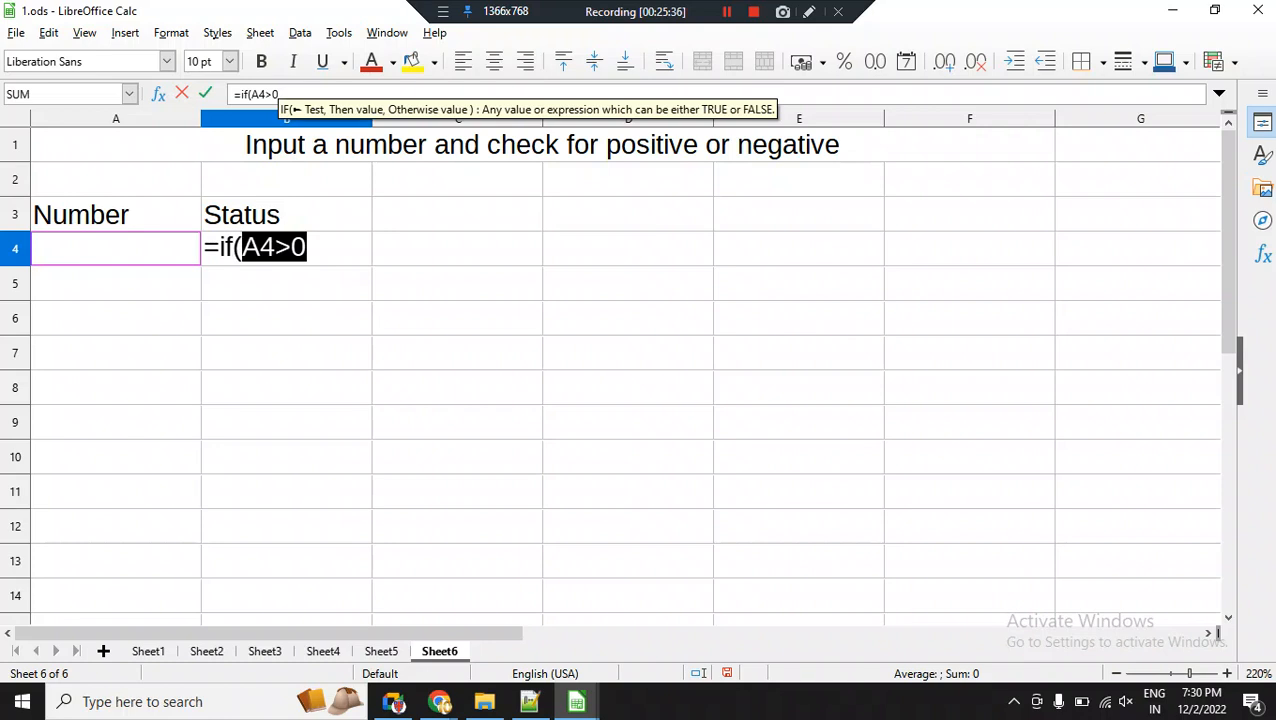
left_click(280, 94)
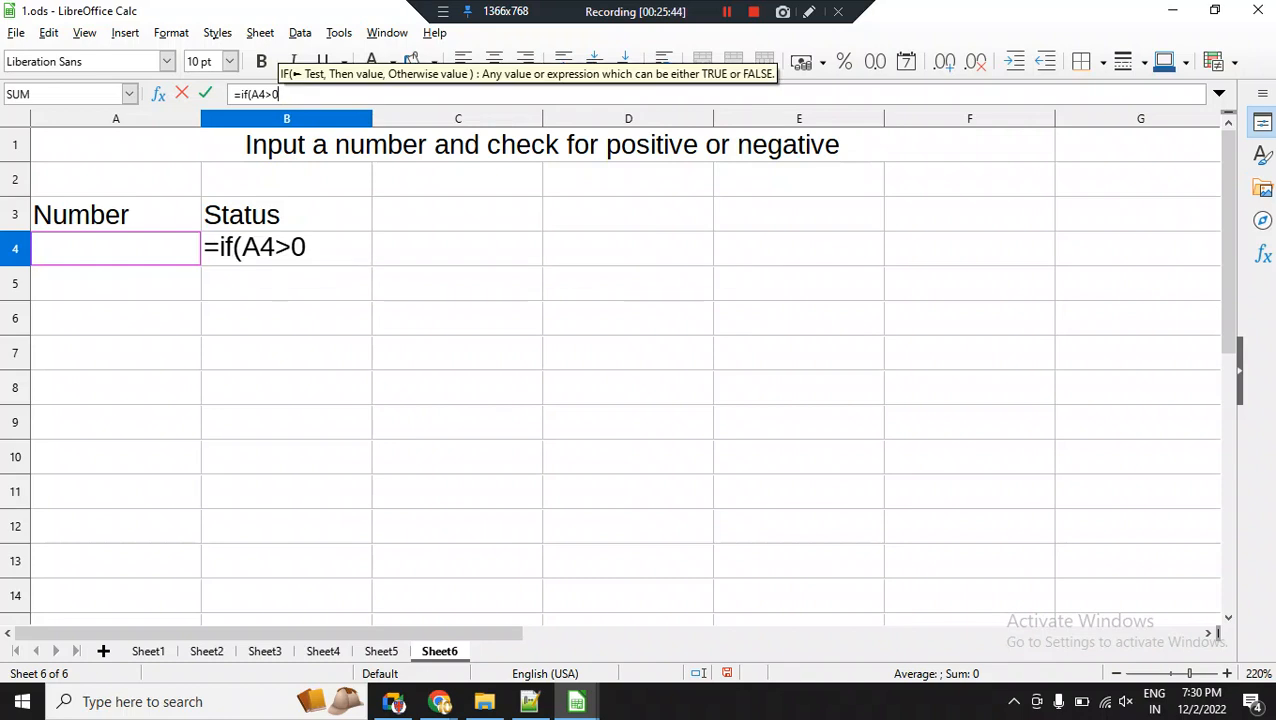
Complete the IF formula in B4 with "Positive" as the then value and "Negative" as the otherwise value.
type(",")
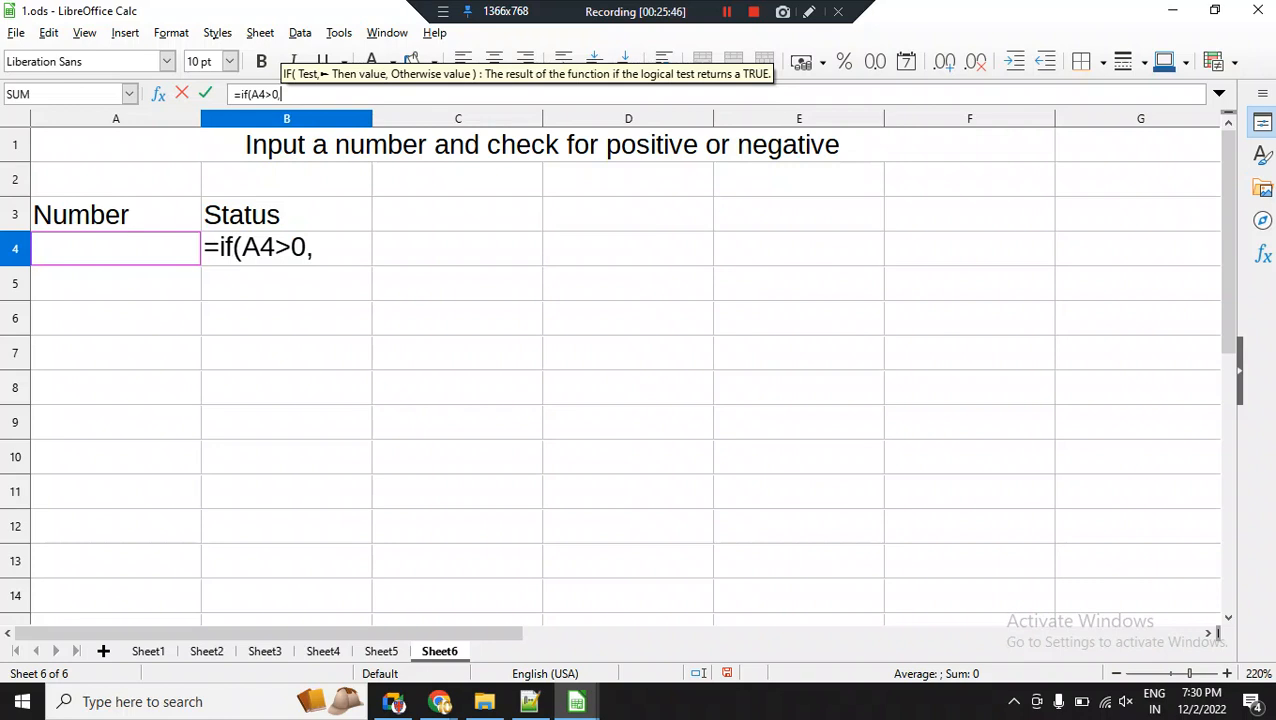
type("\"")
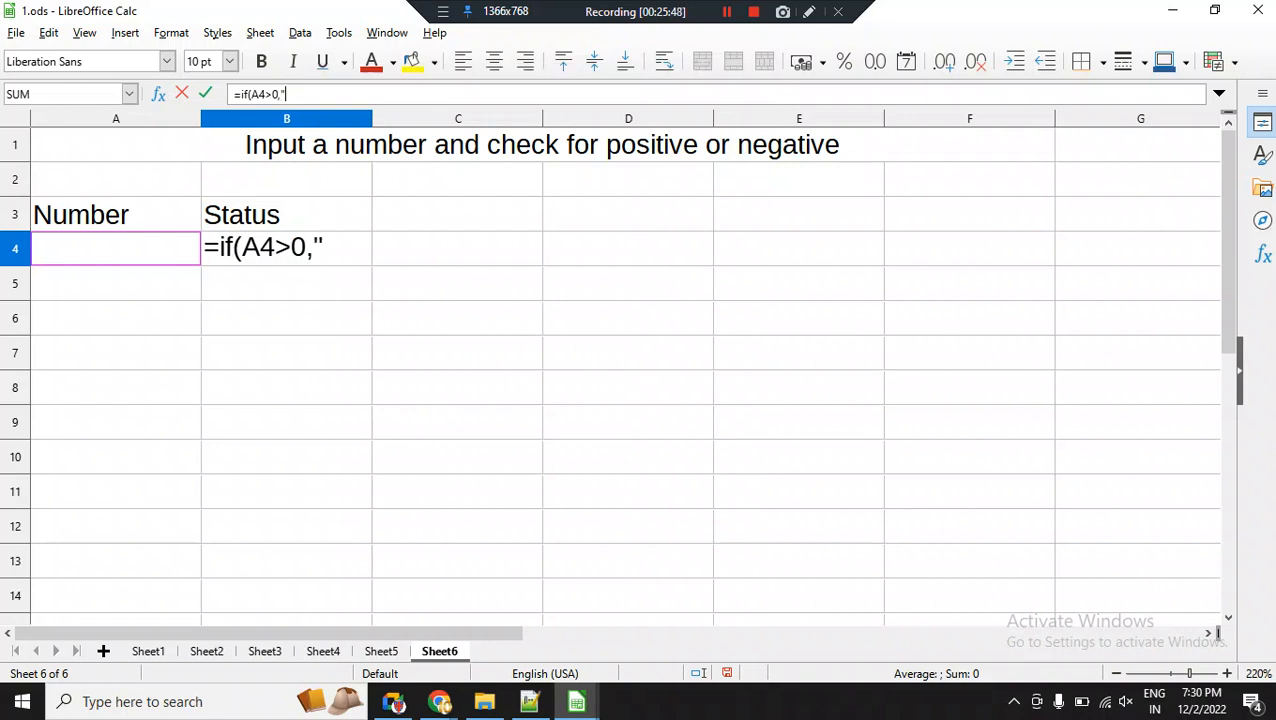
type("Positive")
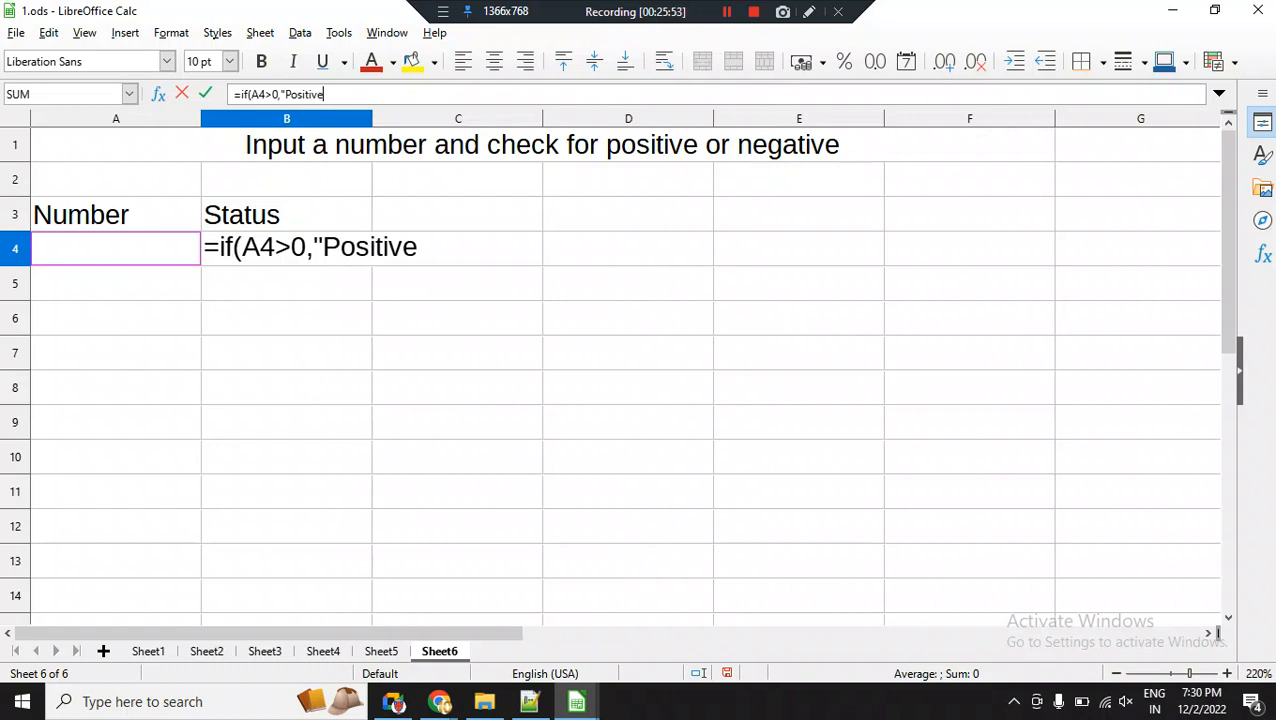
type("\"")
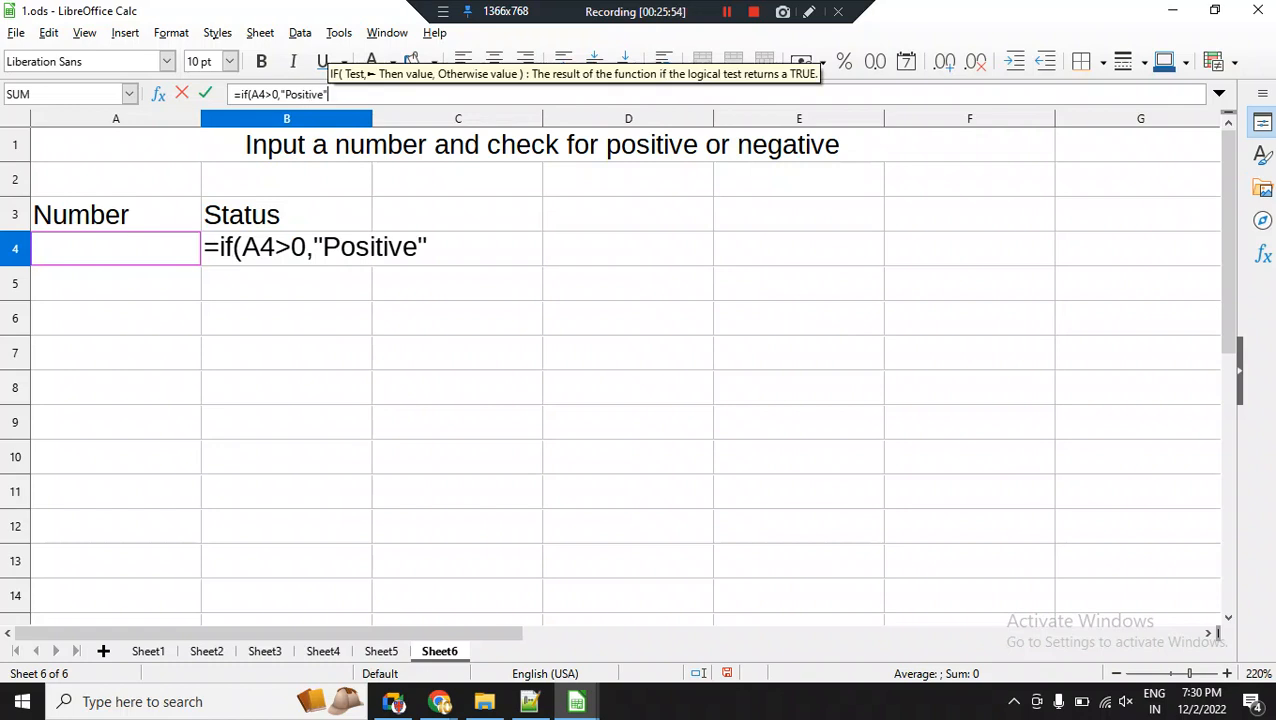
type(",\"")
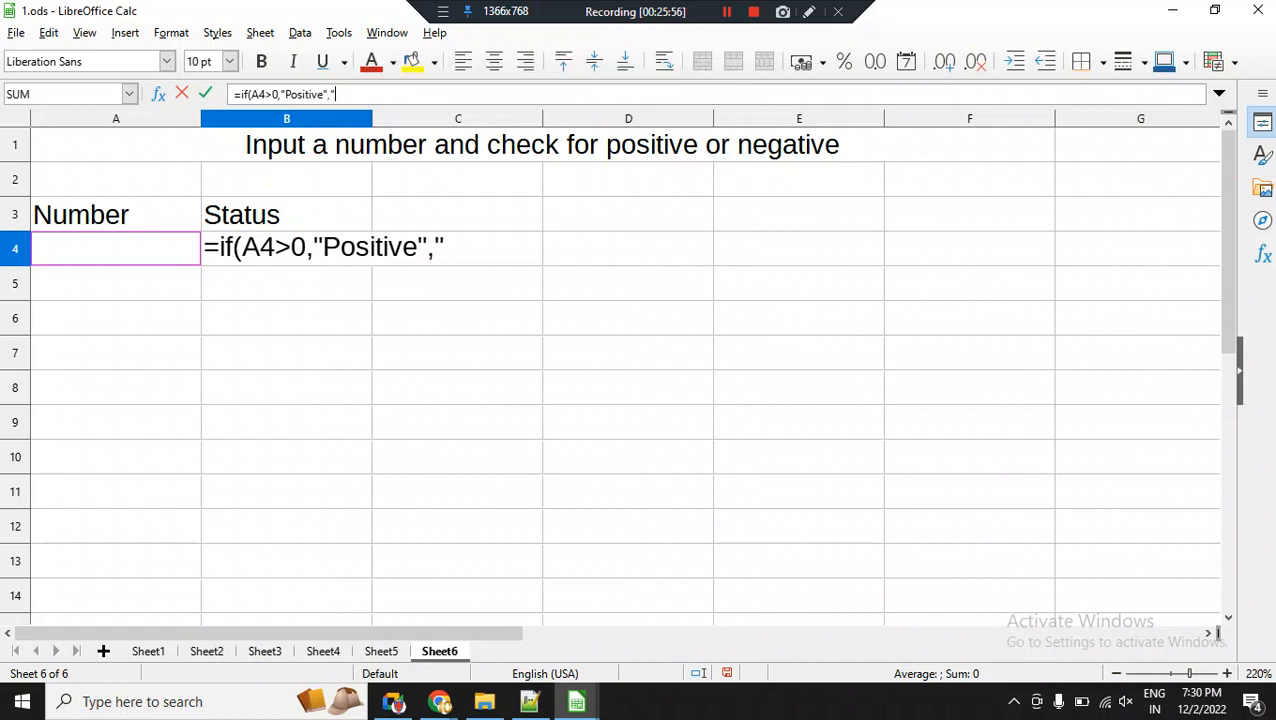
type("Negati")
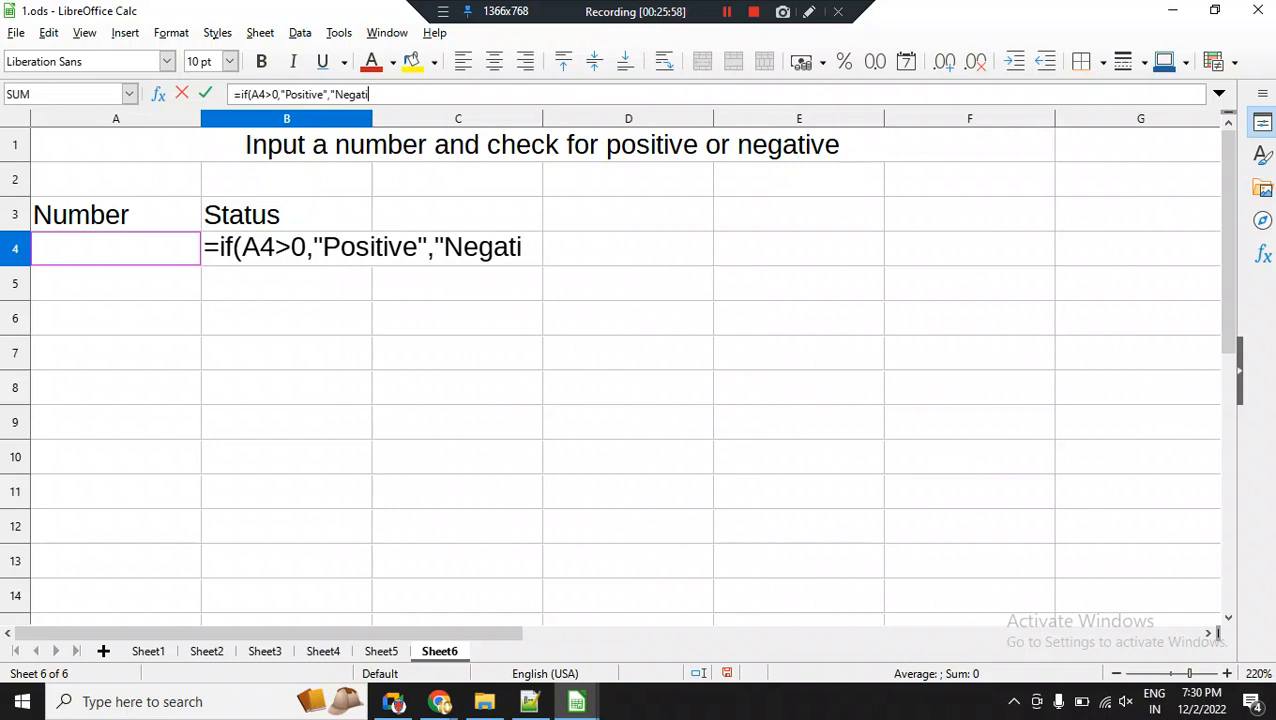
type("ve\")")
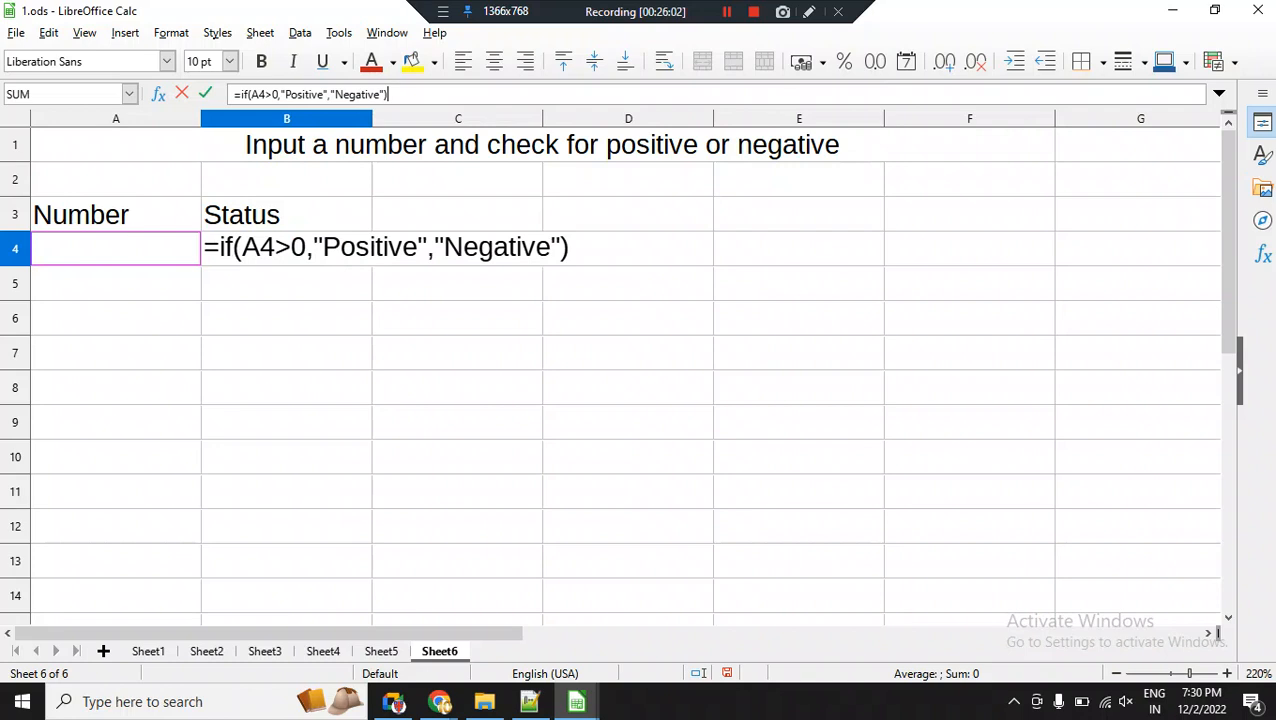
left_click(437, 247)
key("Return")
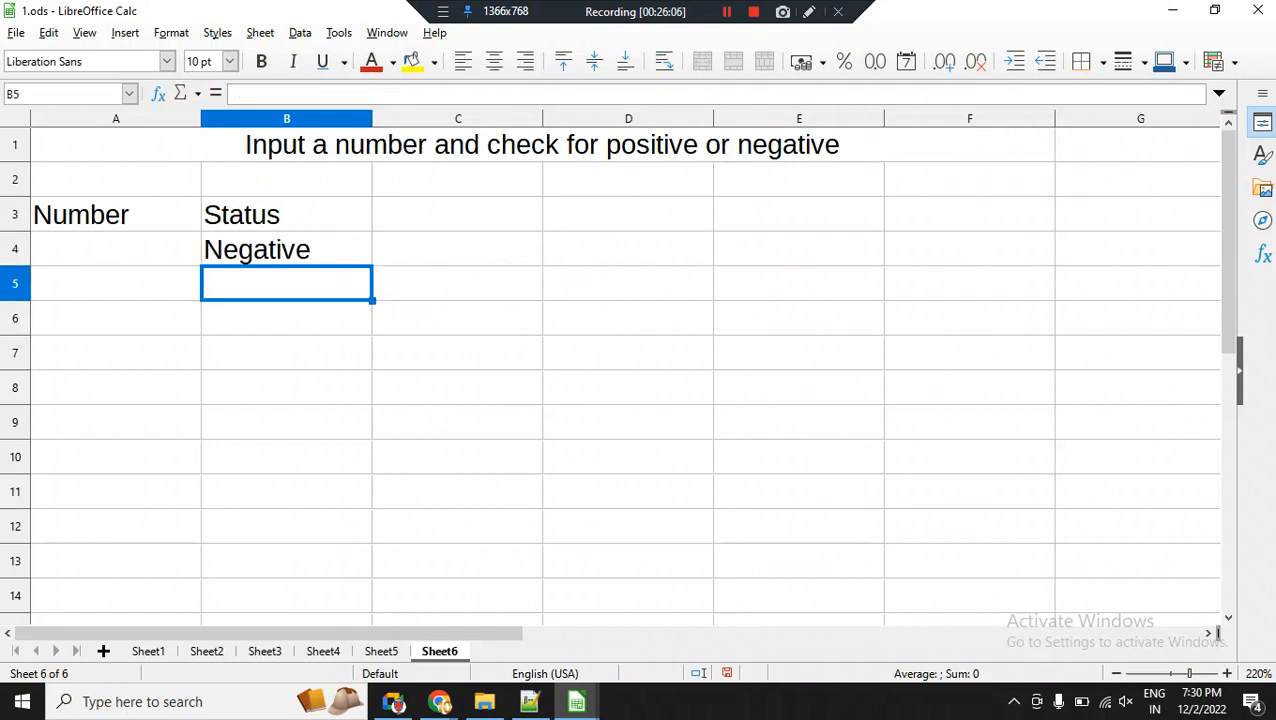
Change the test in B4's formula to A4>=0 and fill the formula down through B12.
key("Up")
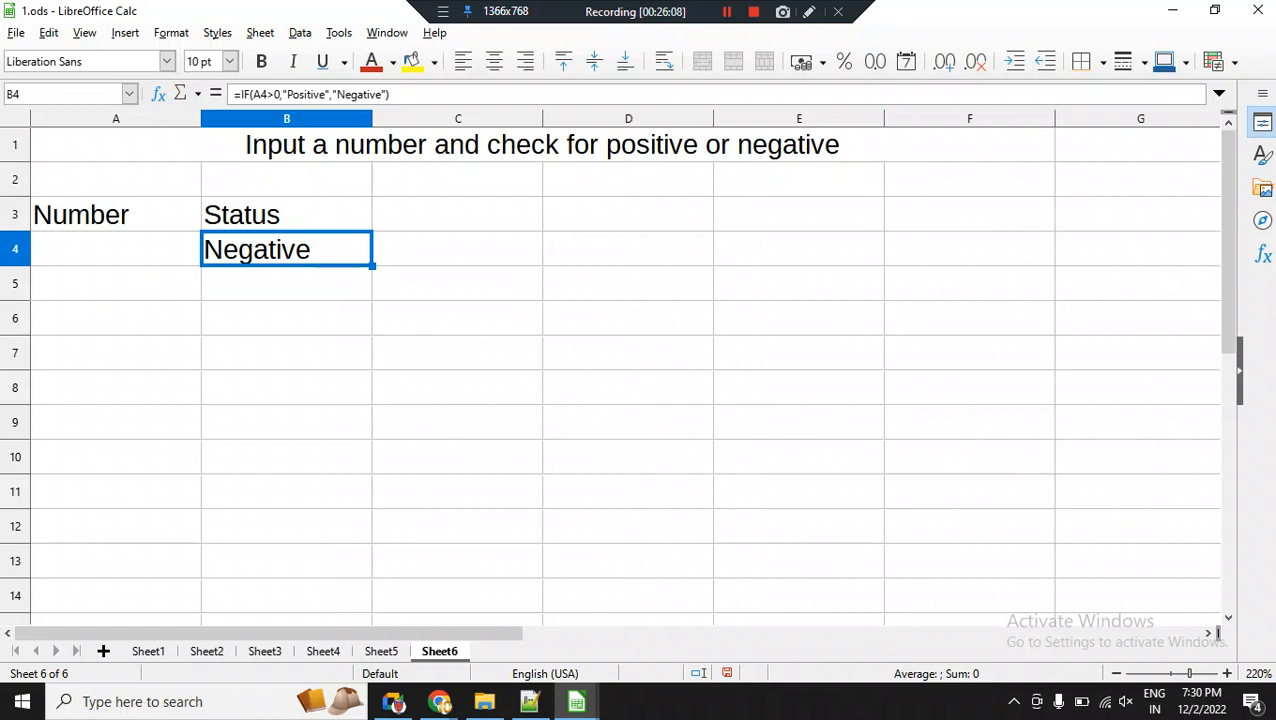
left_click(275, 94)
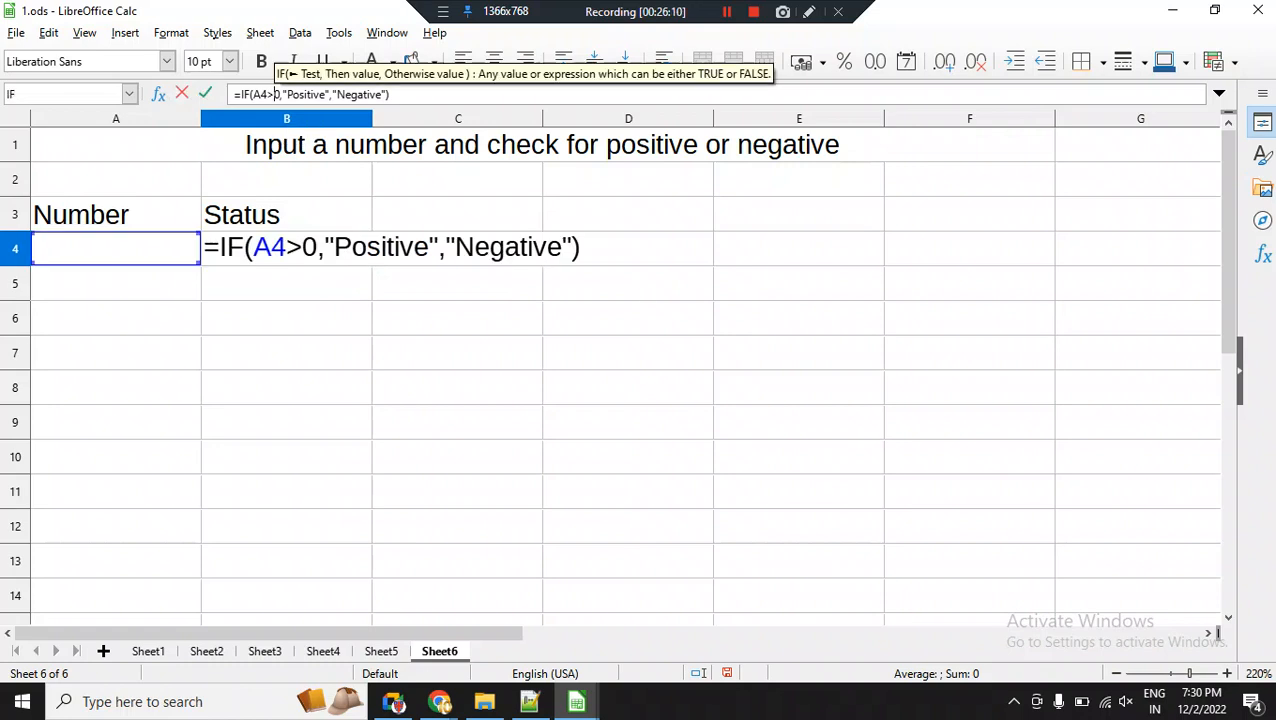
type("=")
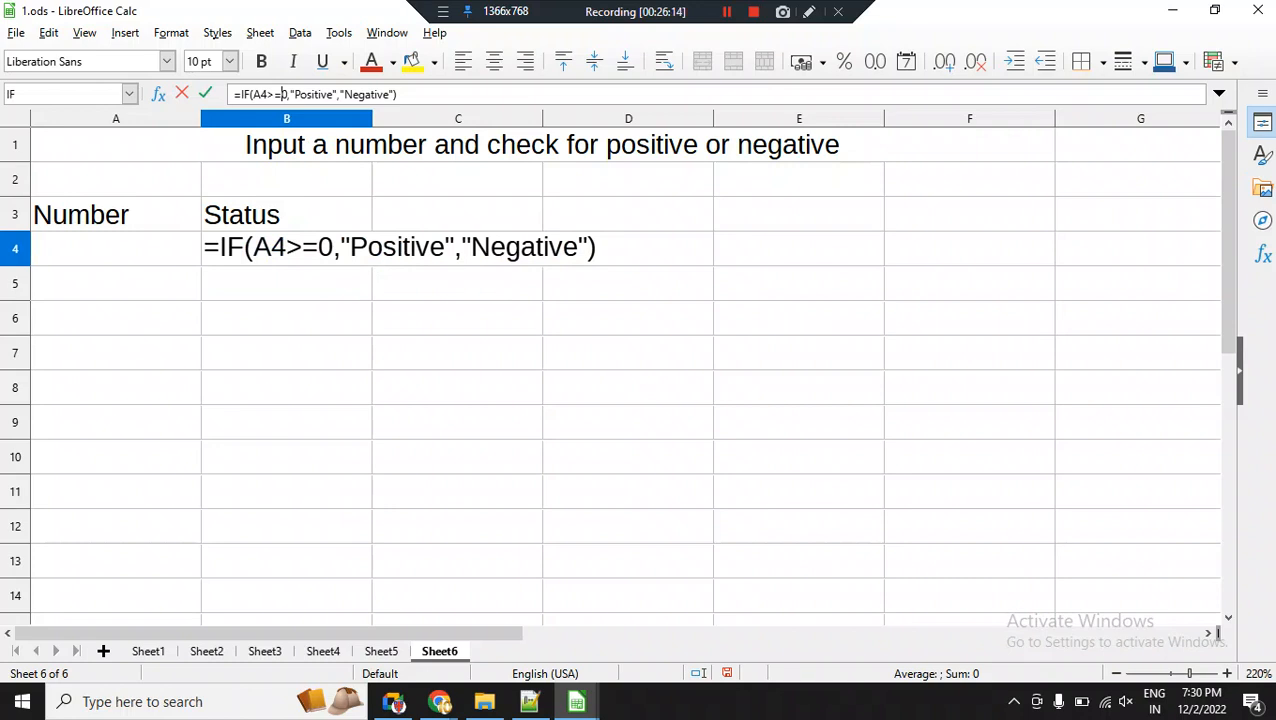
key("Return")
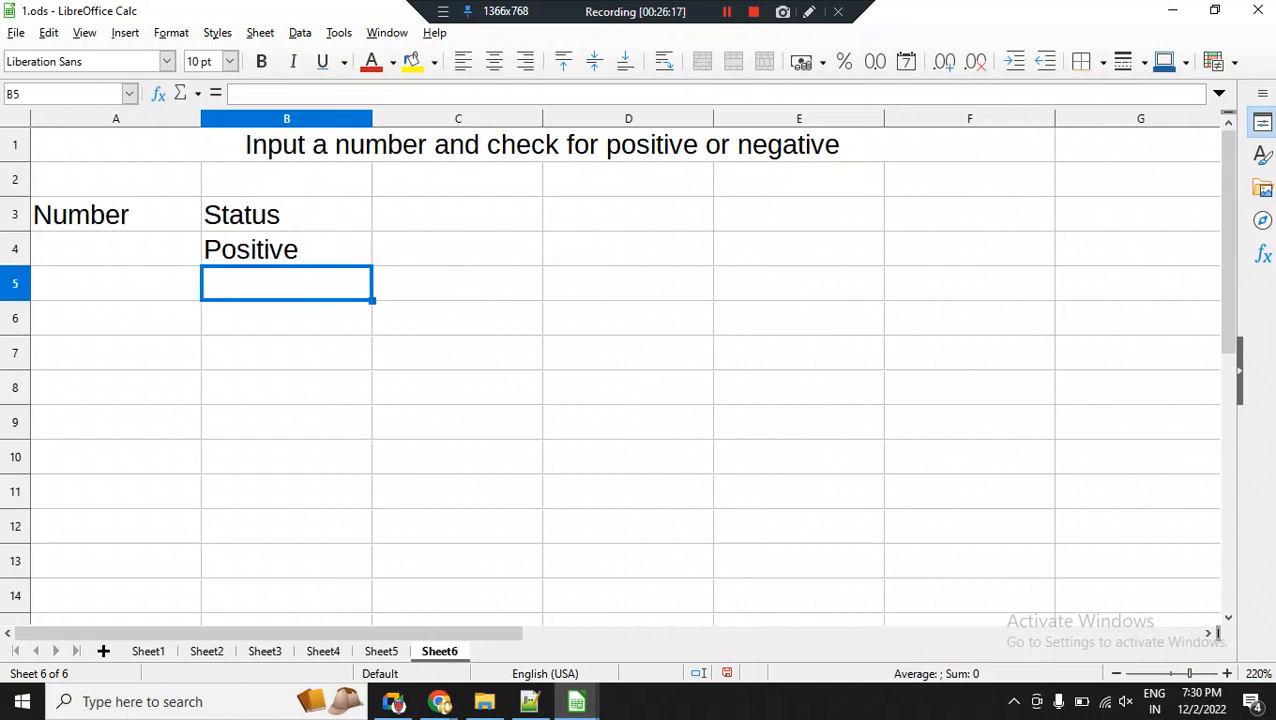
key("Up")
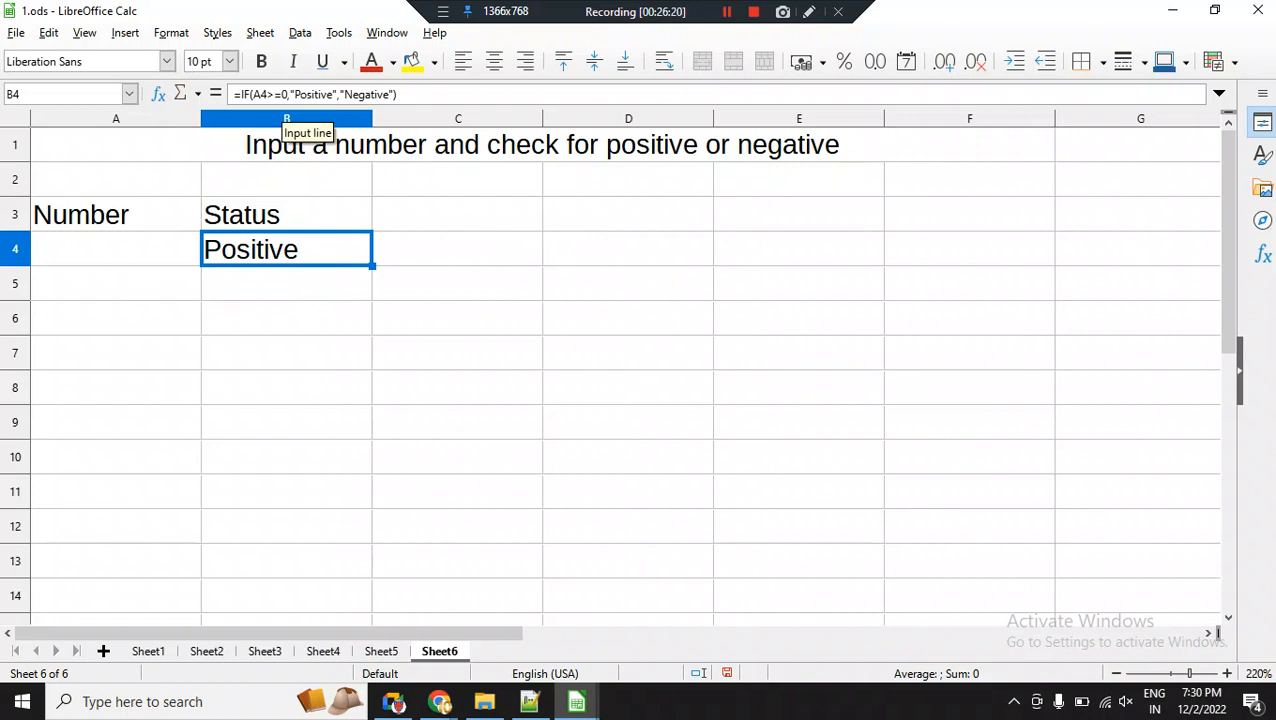
left_click_drag(372, 266, 372, 542)
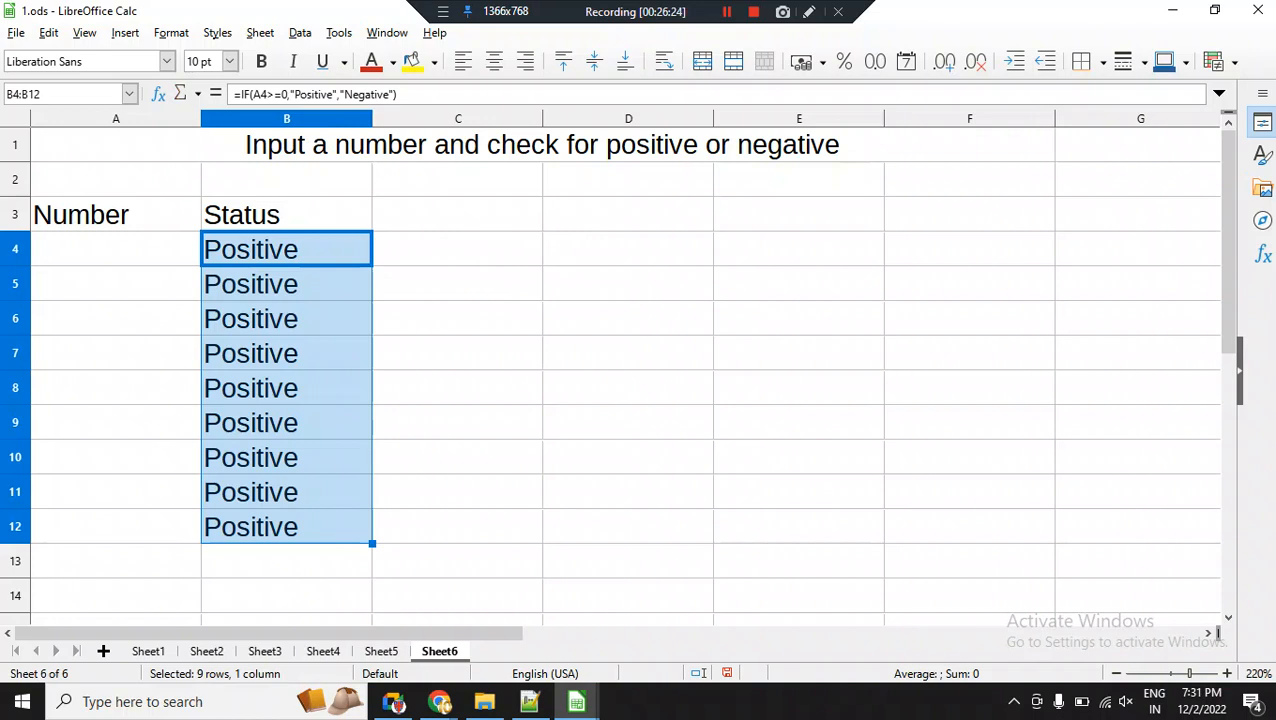
Enter the test numbers -10, 5 and 0.2 in cells A4 to A6 of the Number column.
left_click(116, 249)
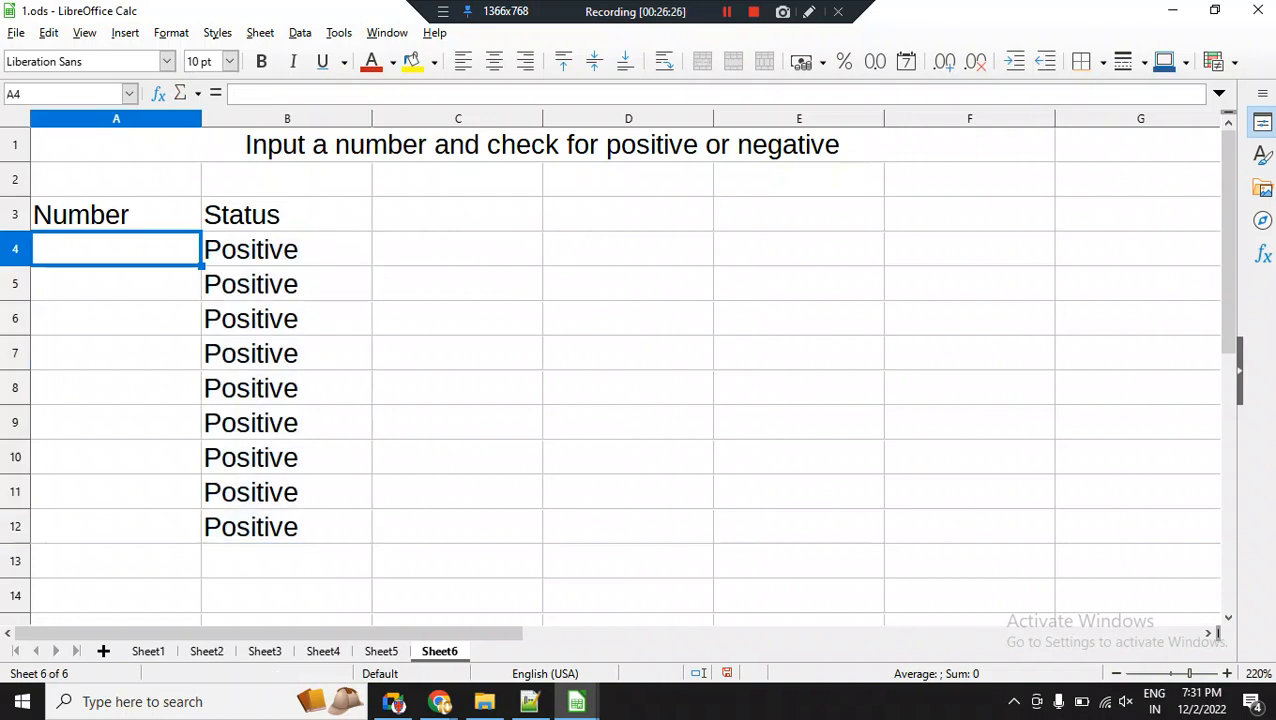
type("-10")
key("Return")
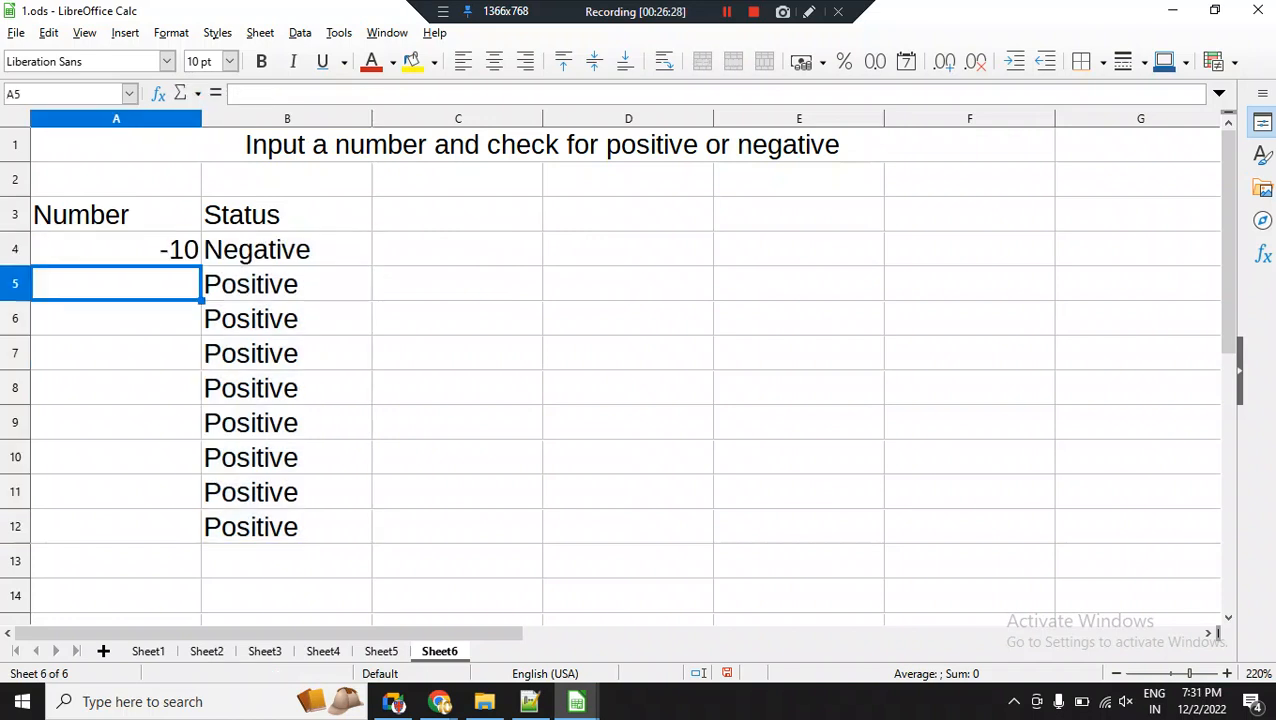
type("5")
key("Return")
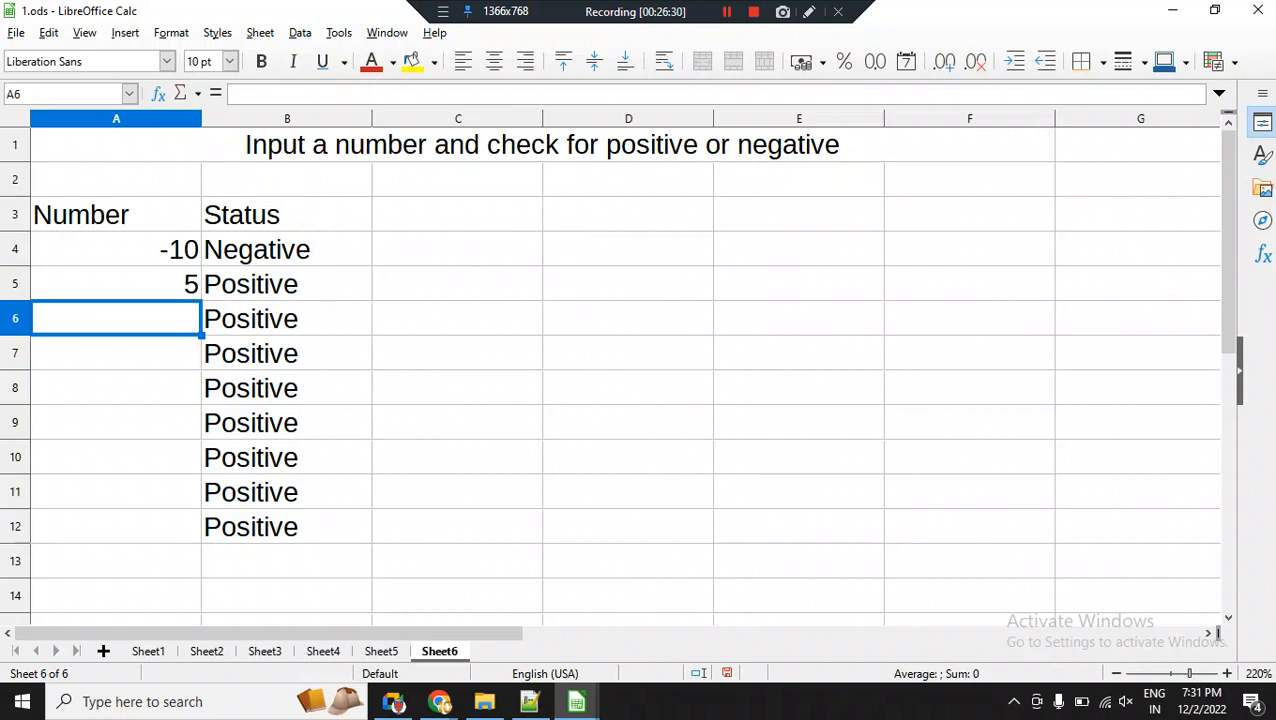
type("0.2")
key("Return")
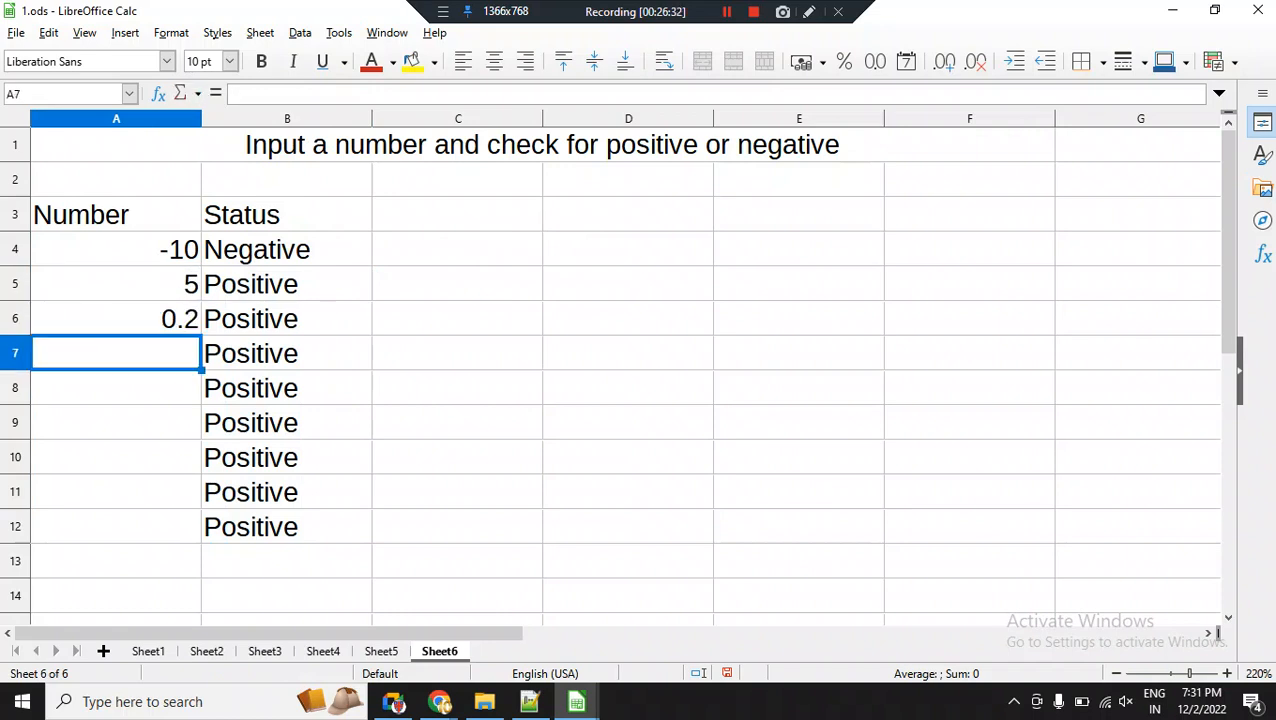
Enter the test numbers -564, -541, 25, 36, 36 and -14 in cells A7 to A12 of the Number column.
type("-564")
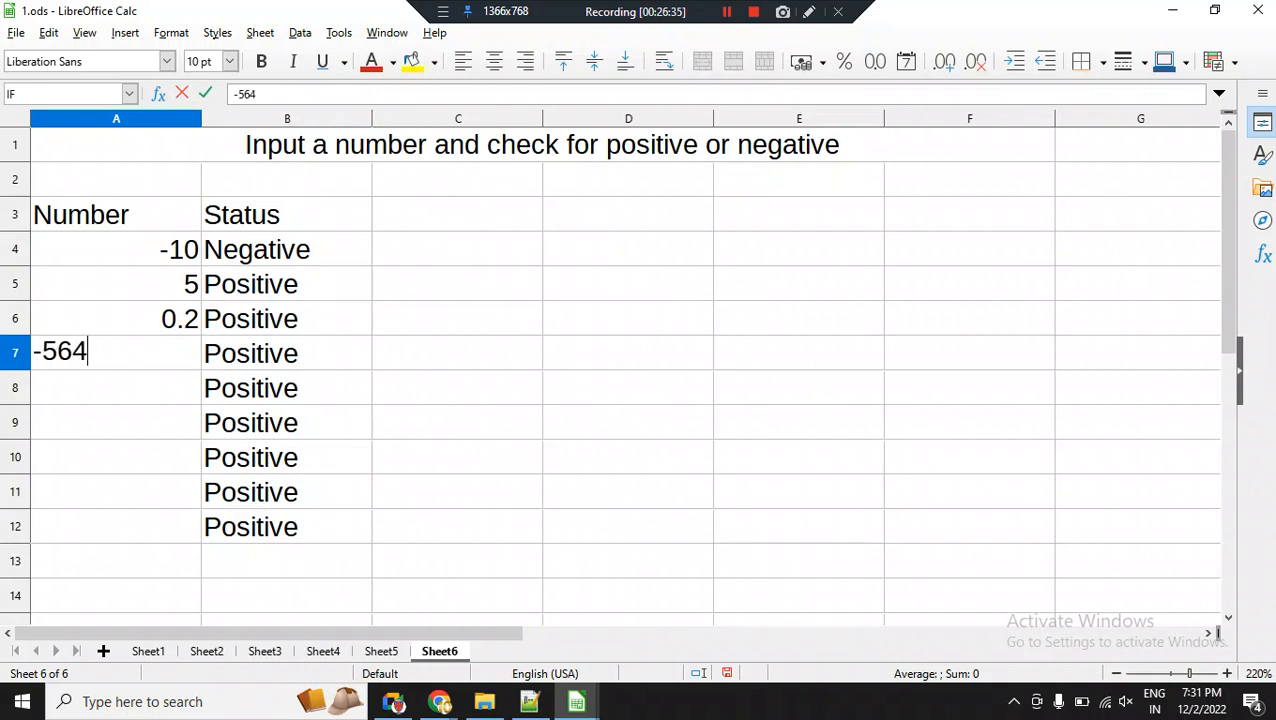
key("Return")
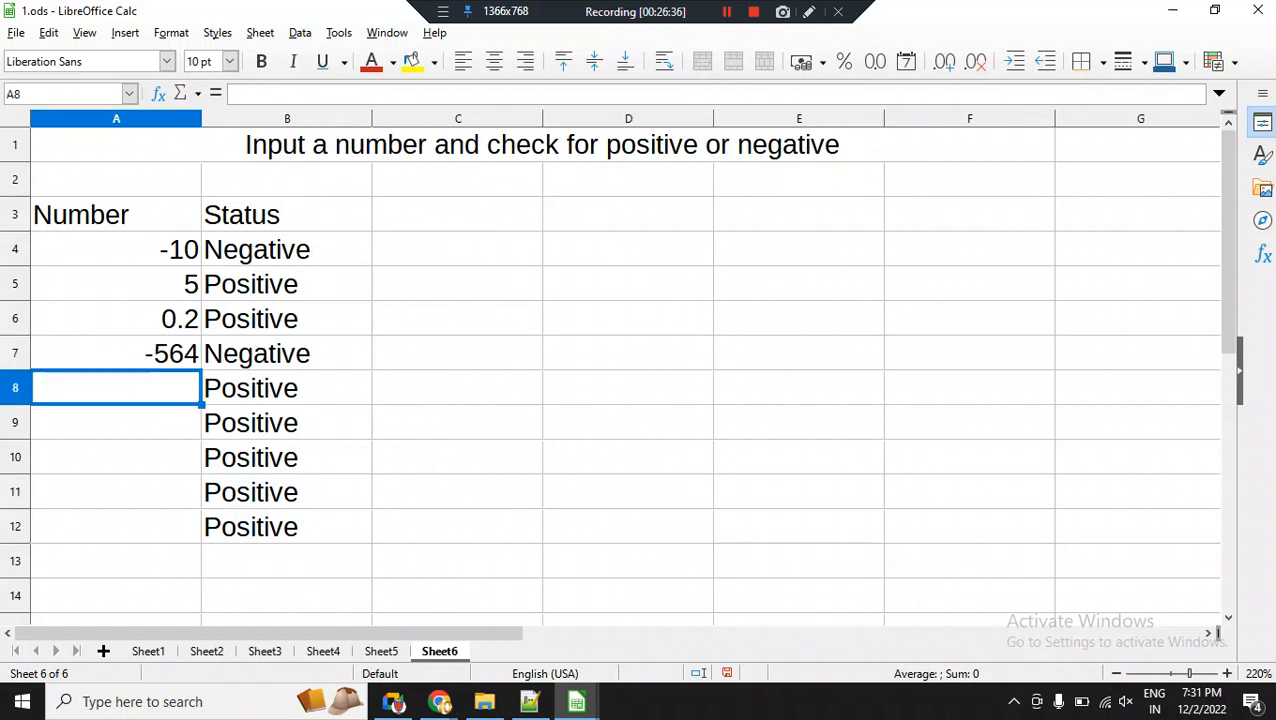
type("-541")
key("Return")
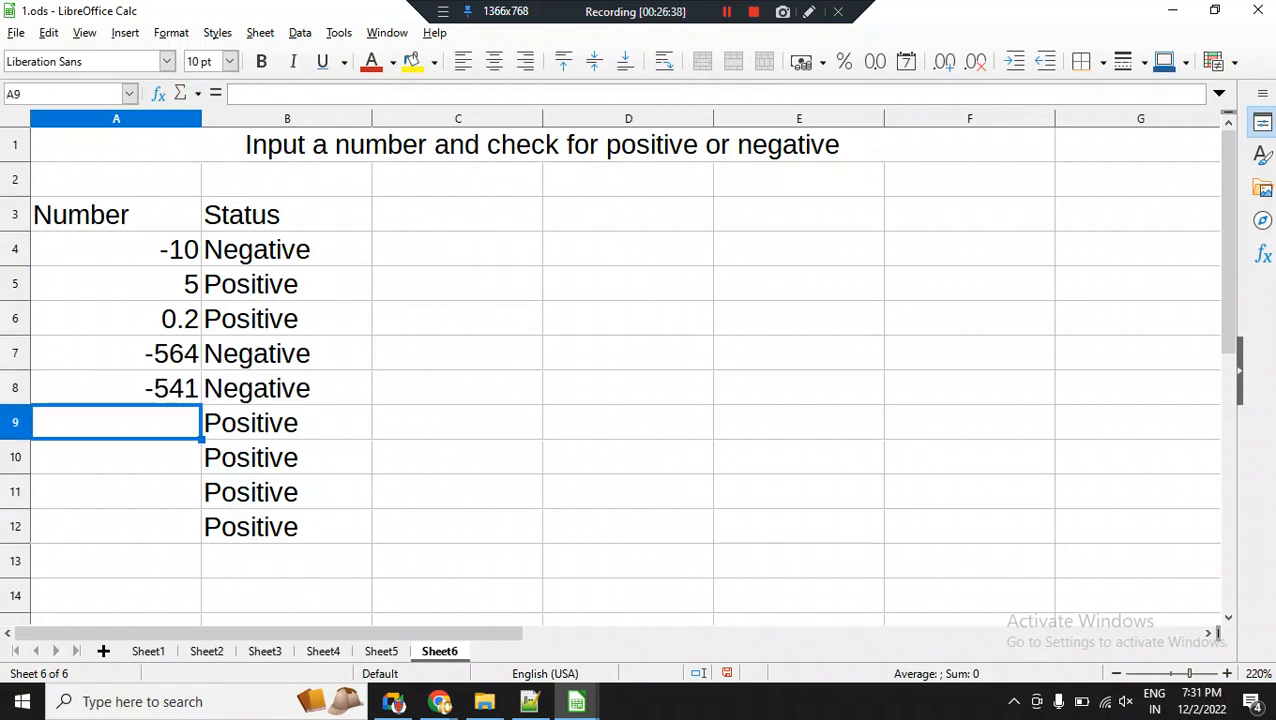
type("25")
key("Return")
type("36")
key("Return")
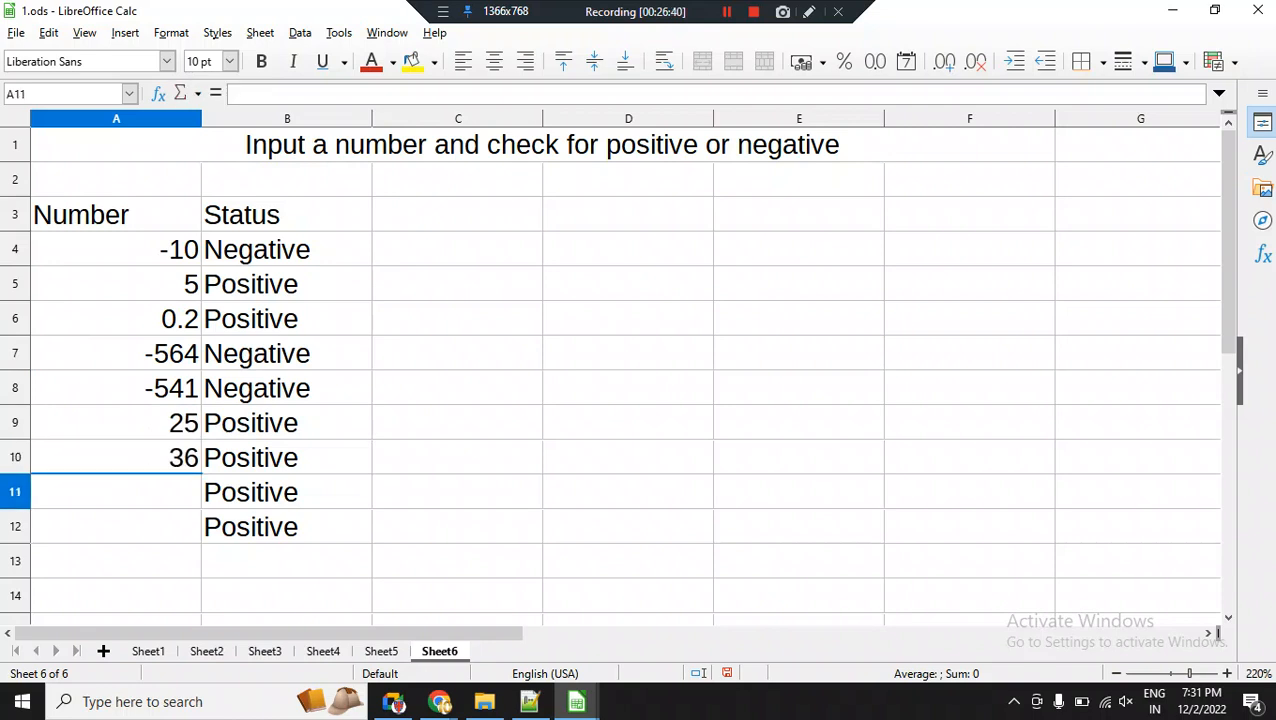
type("36")
key("Return")
type("-14")
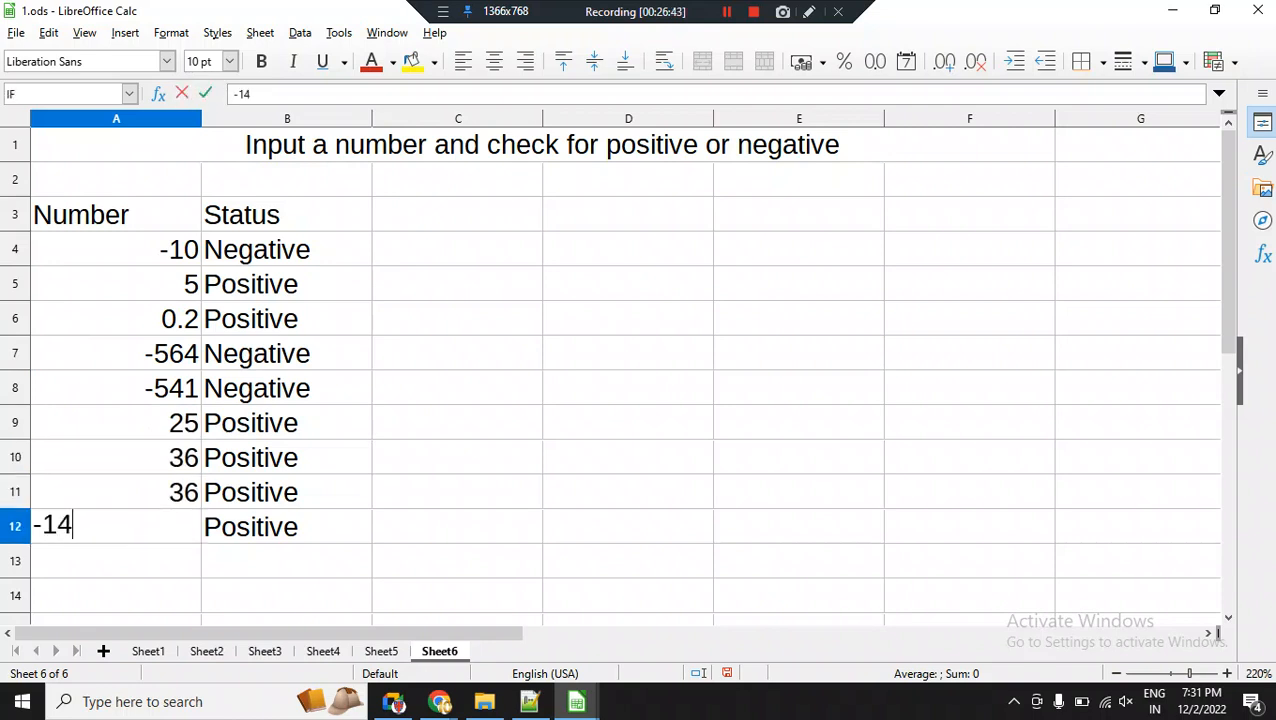
key("Return")
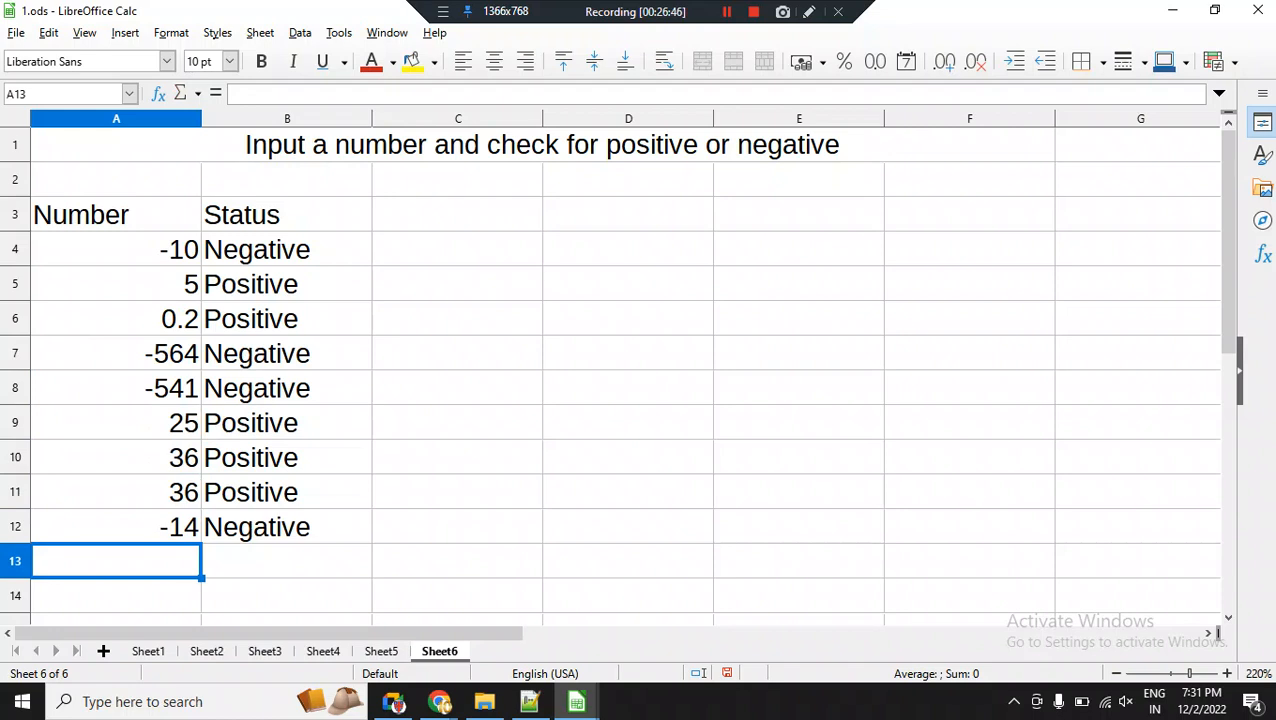
Extend the Number column by entering -0, -0, 4, 5, 4 and -45 in cells A13 to A18.
type("-0")
key("Return")
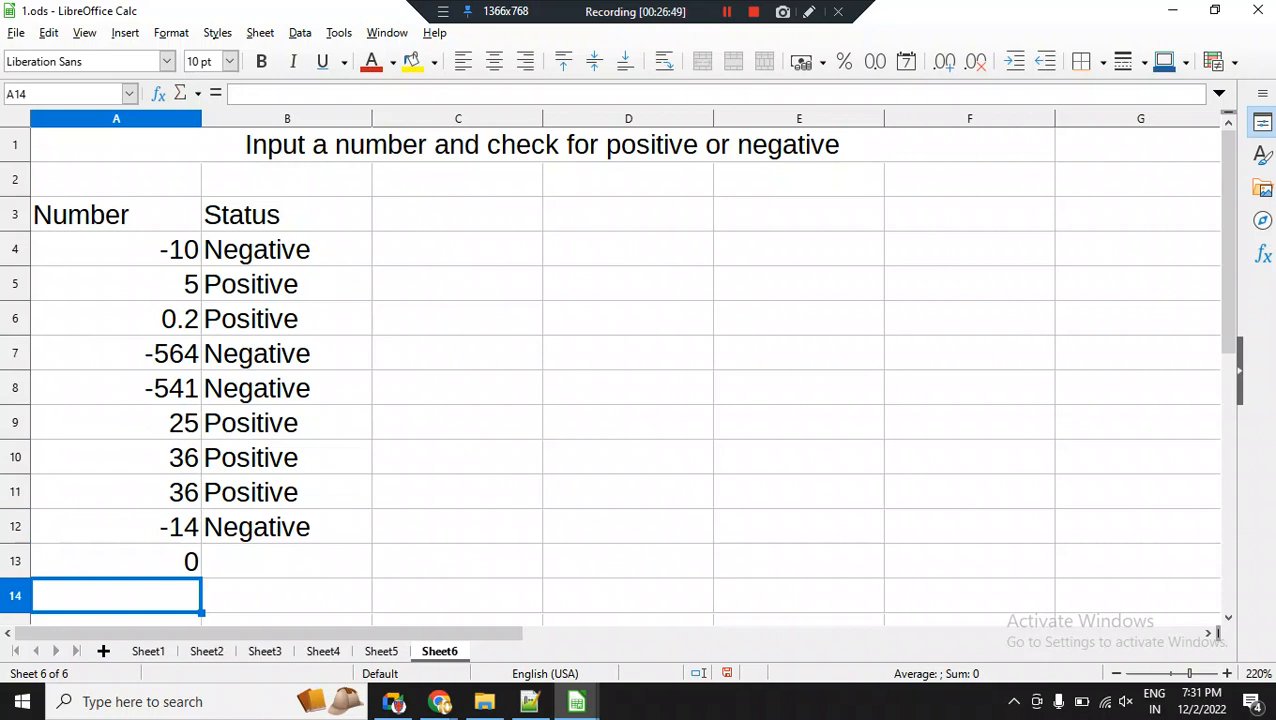
type("-")
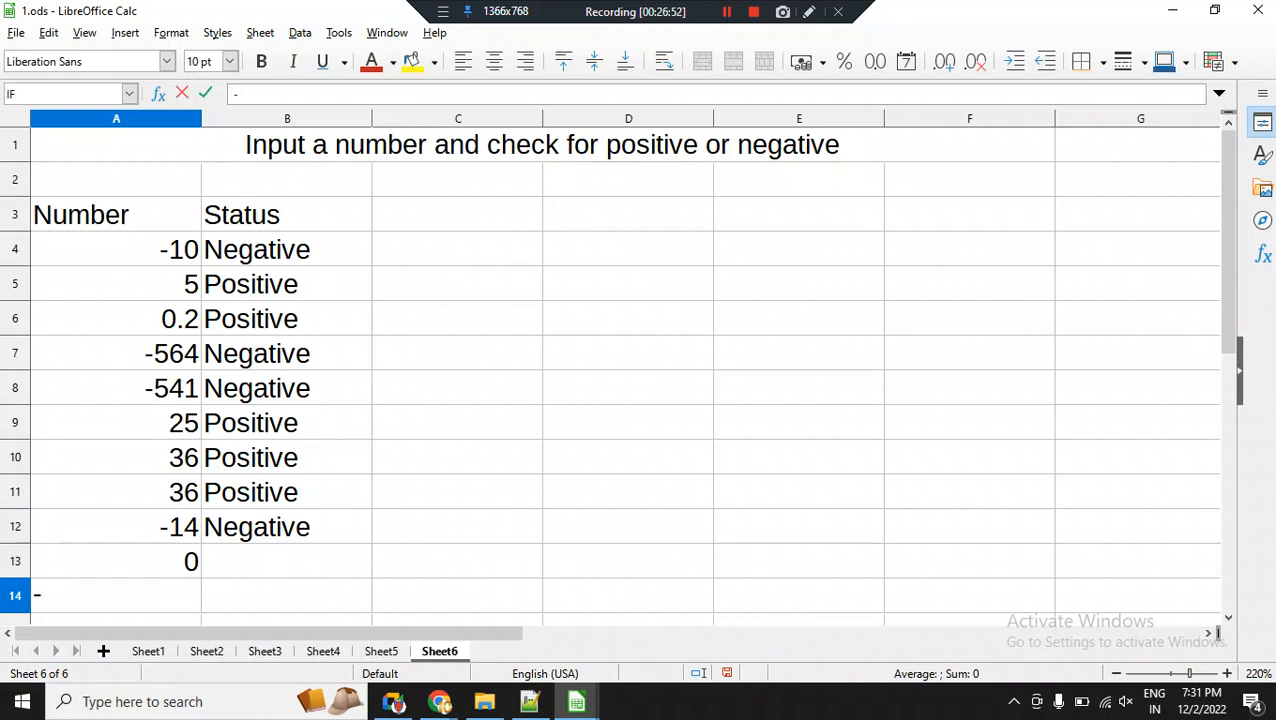
type("0")
key("Return")
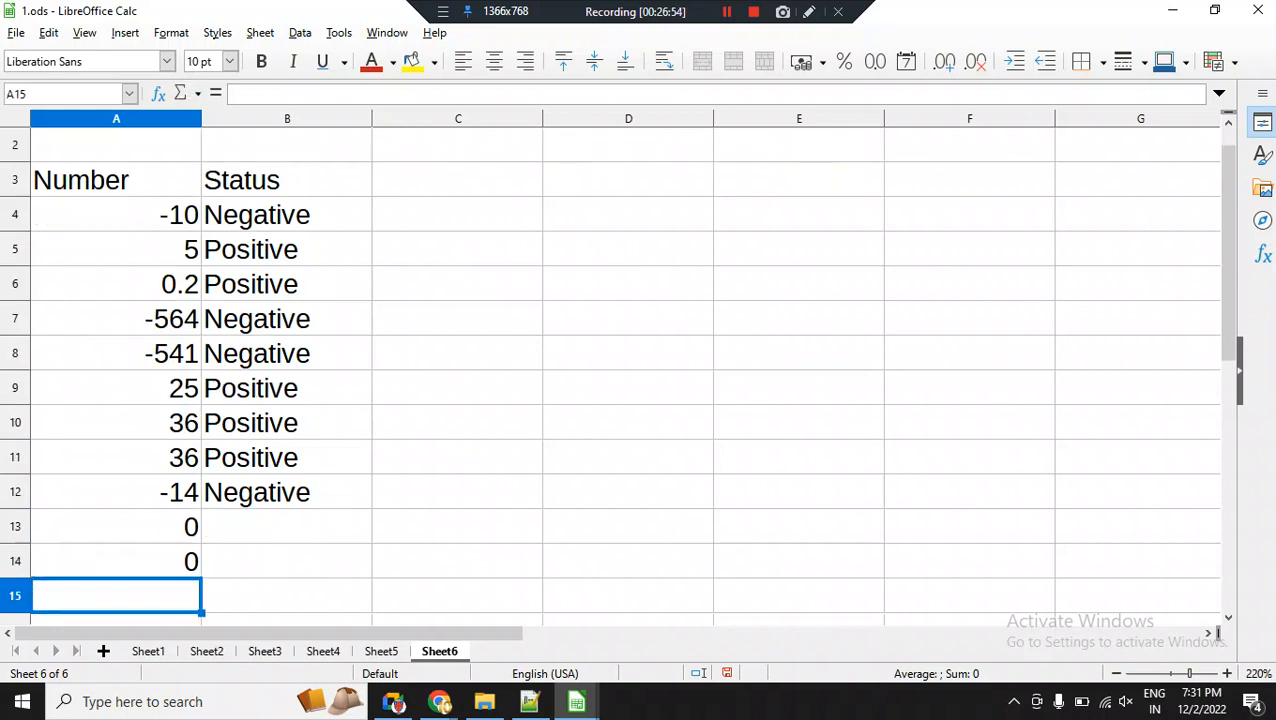
type("4")
key("Return")
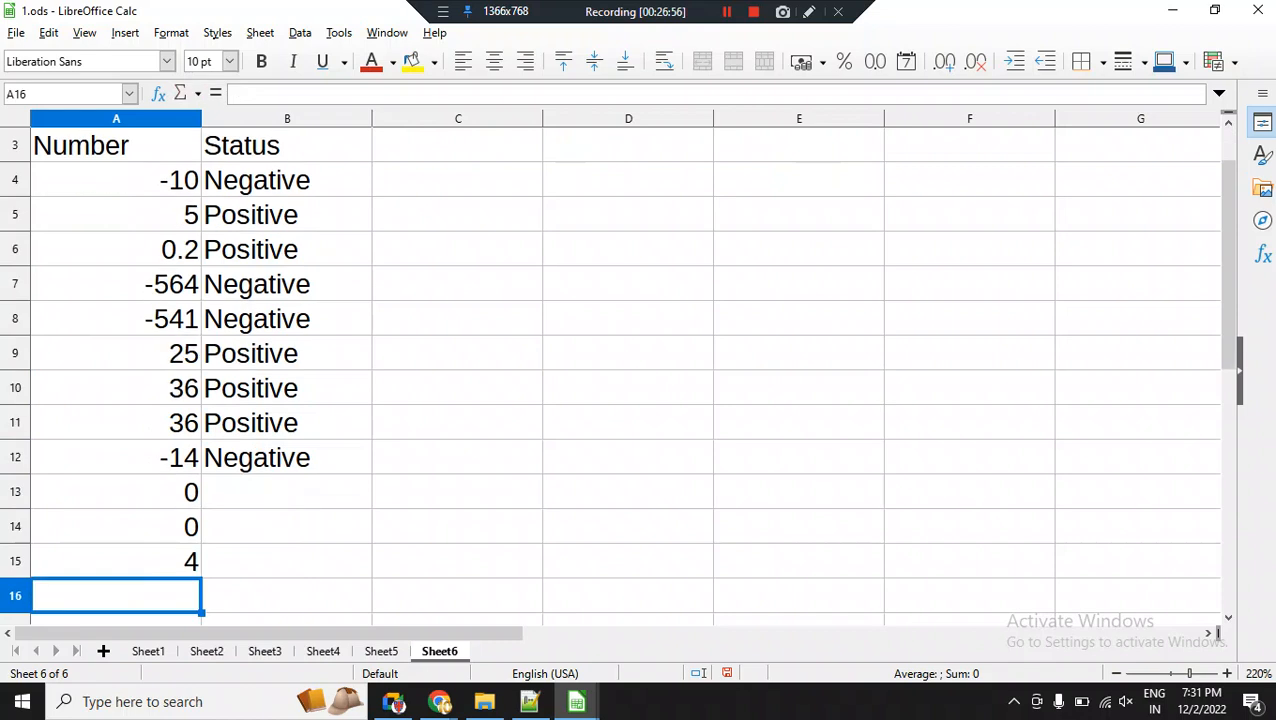
type("5")
key("Return")
type("4")
key("Return")
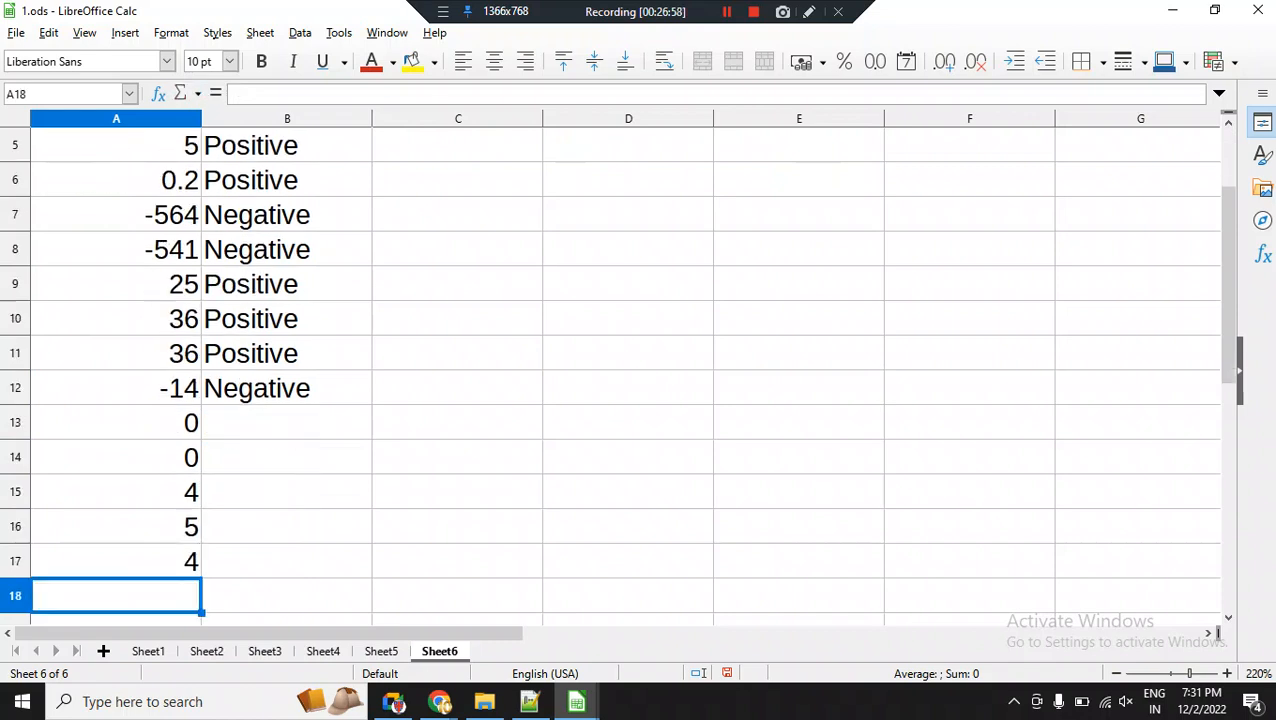
type("-45")
key("Return")
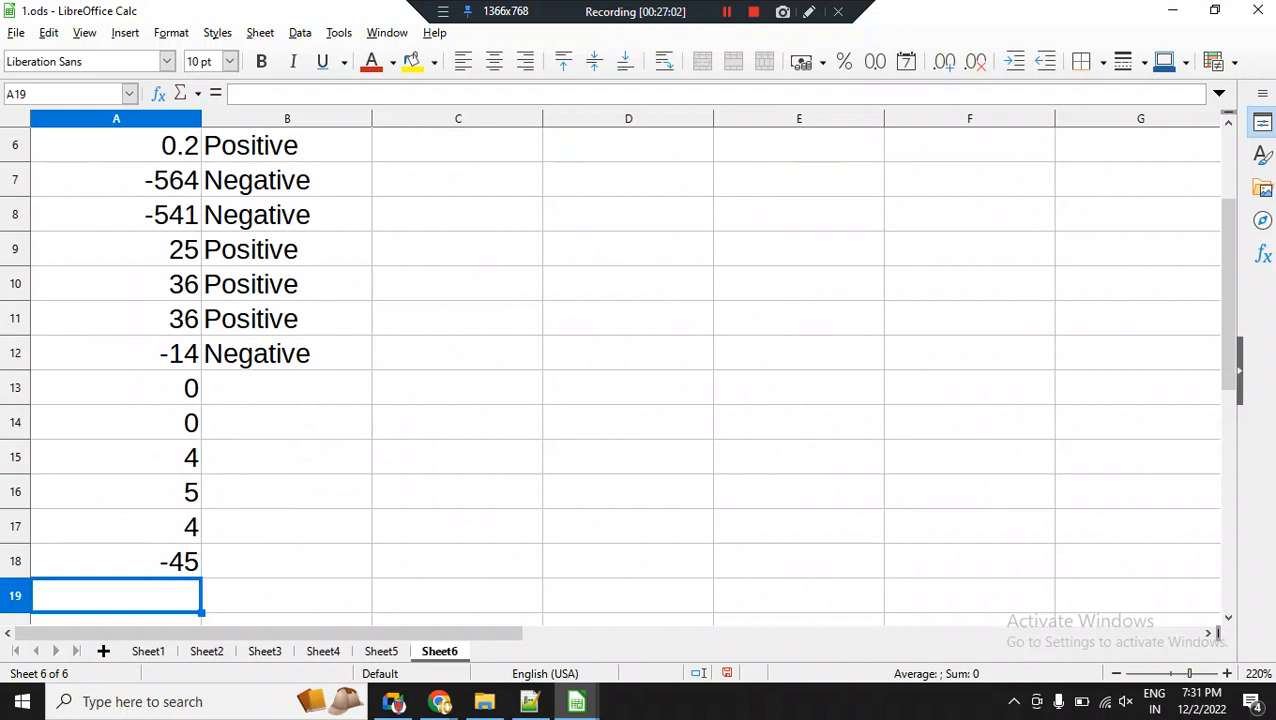
Fill the IF formula from B12 down through B18 and select the Status results in B9 to B18 for review.
left_click(286, 354)
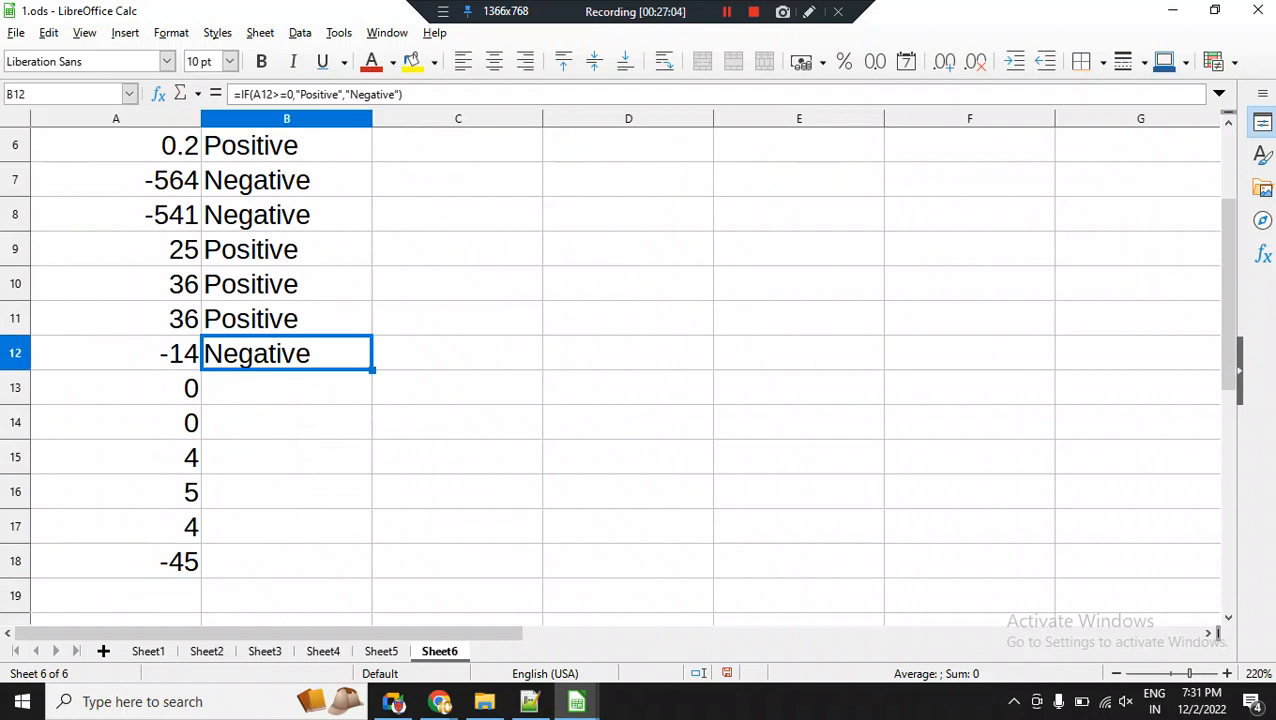
double_click(372, 370)
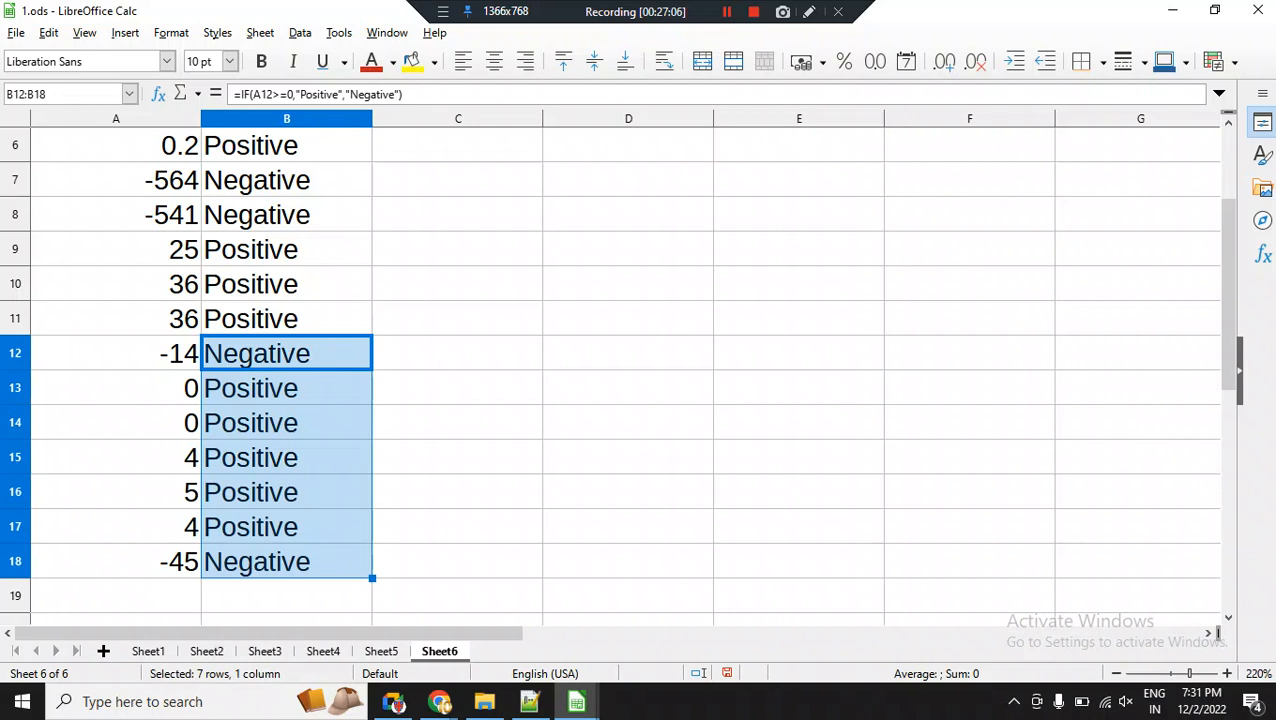
left_click(286, 319)
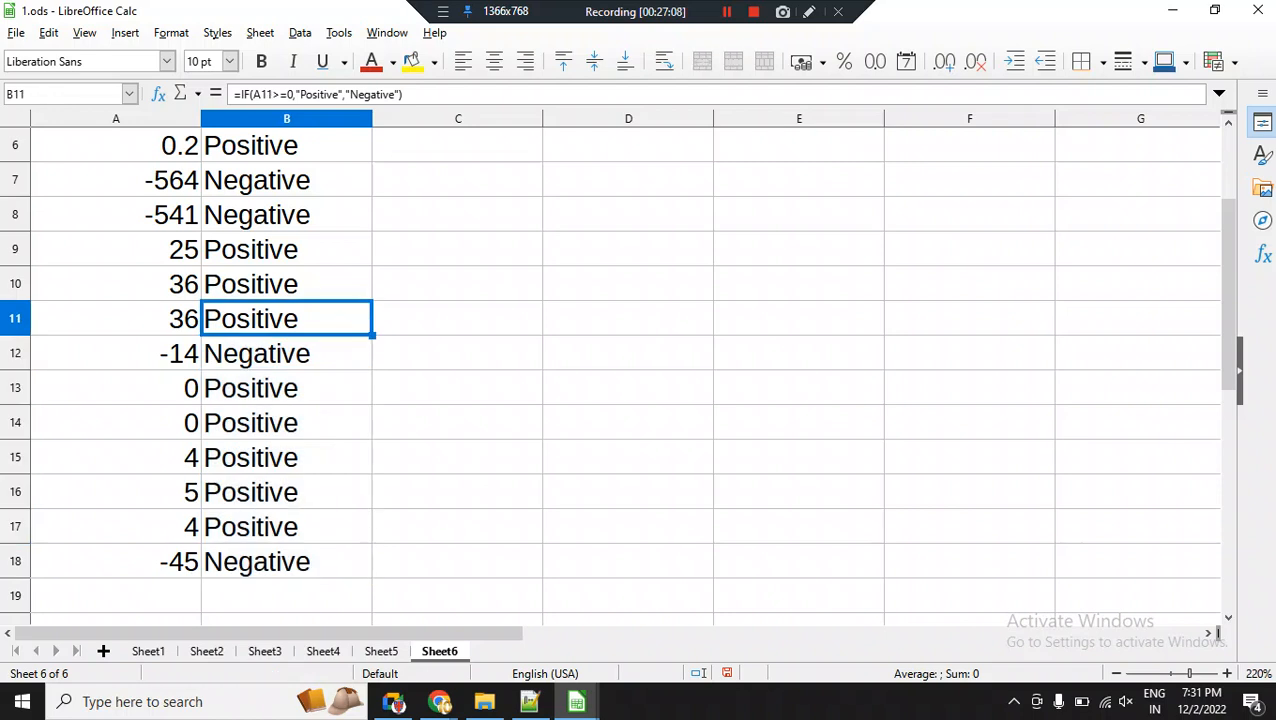
left_click(286, 250)
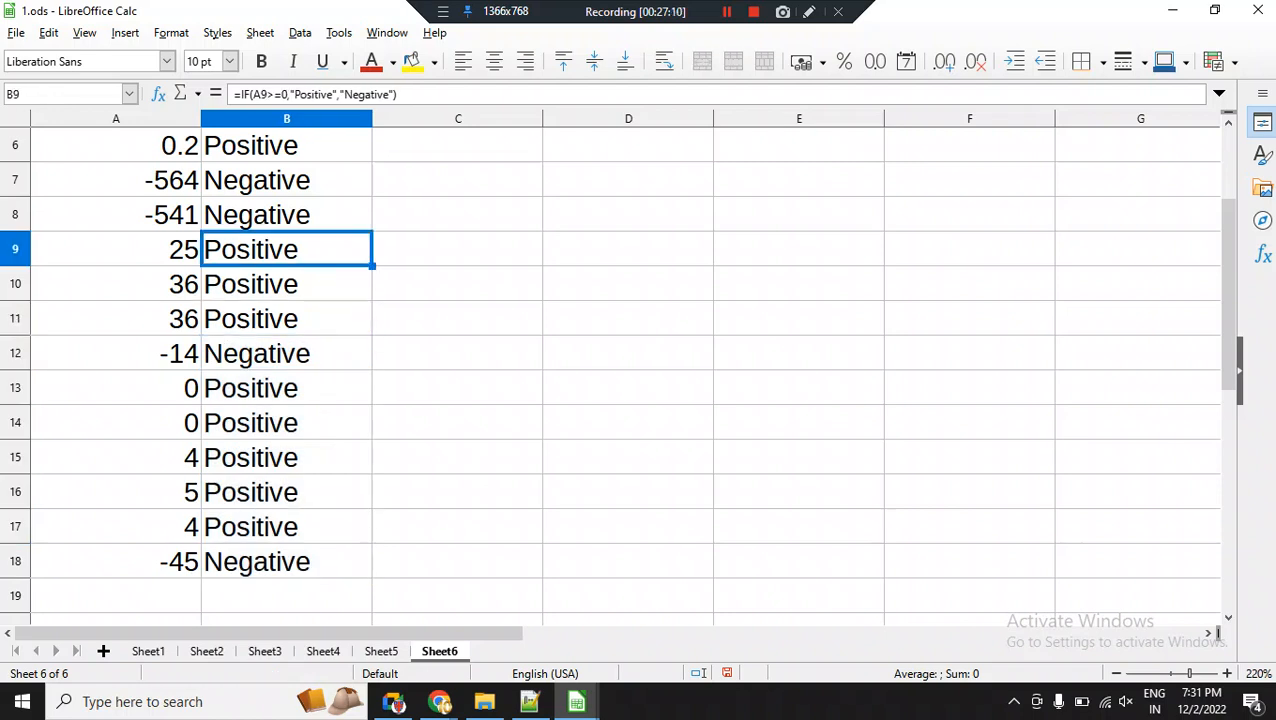
left_click_drag(286, 250, 286, 562)
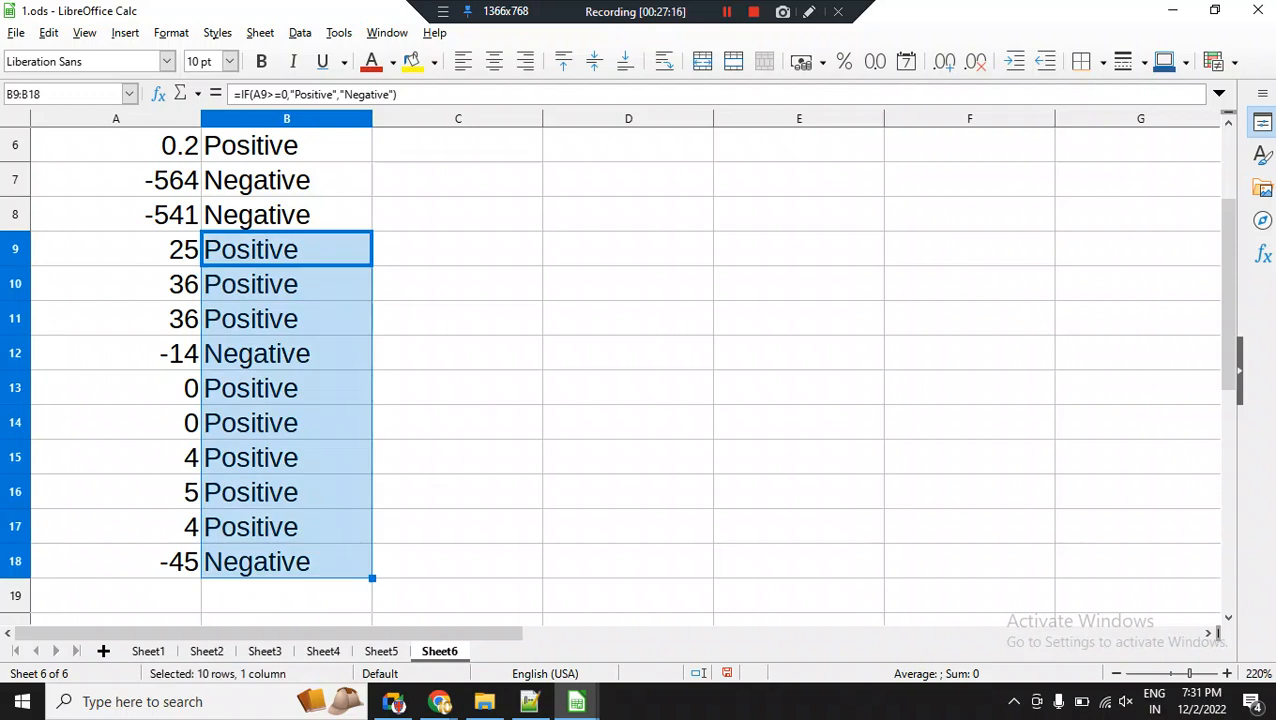
Examine the IF formulas in B4 and B5, comparing the cell reference that each test uses.
scroll(615, 370, "up", 2)
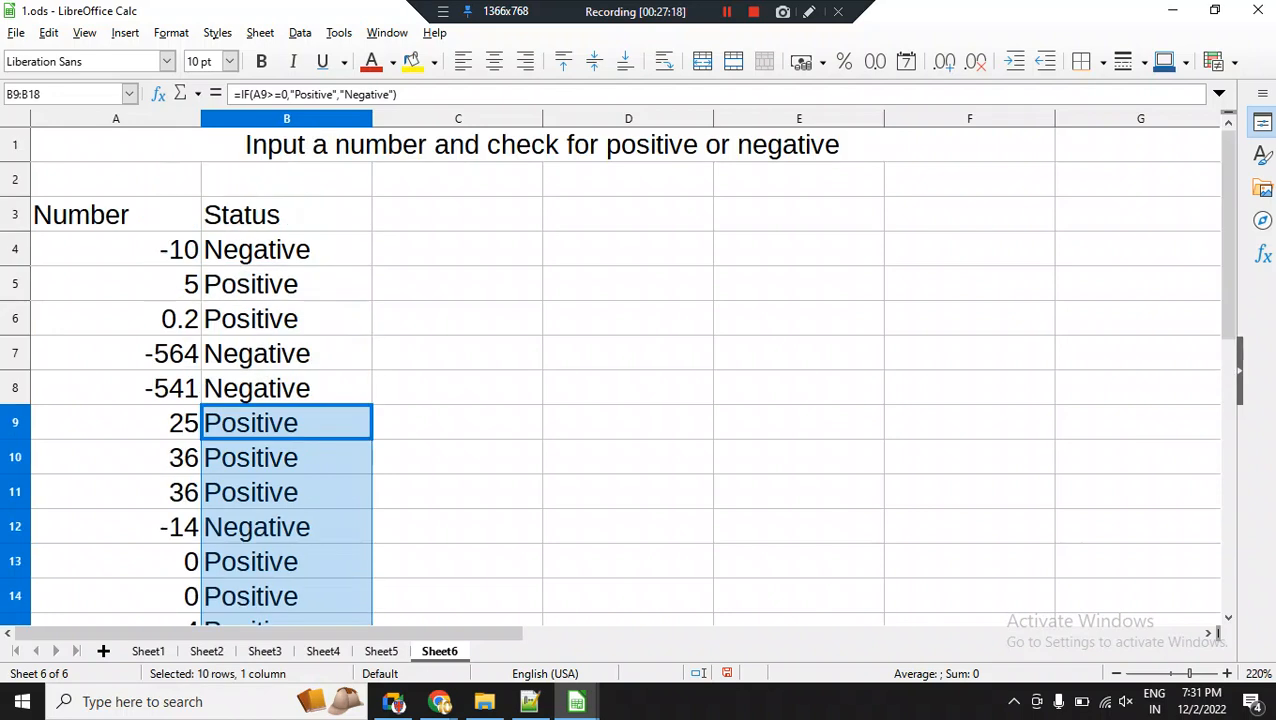
left_click(286, 250)
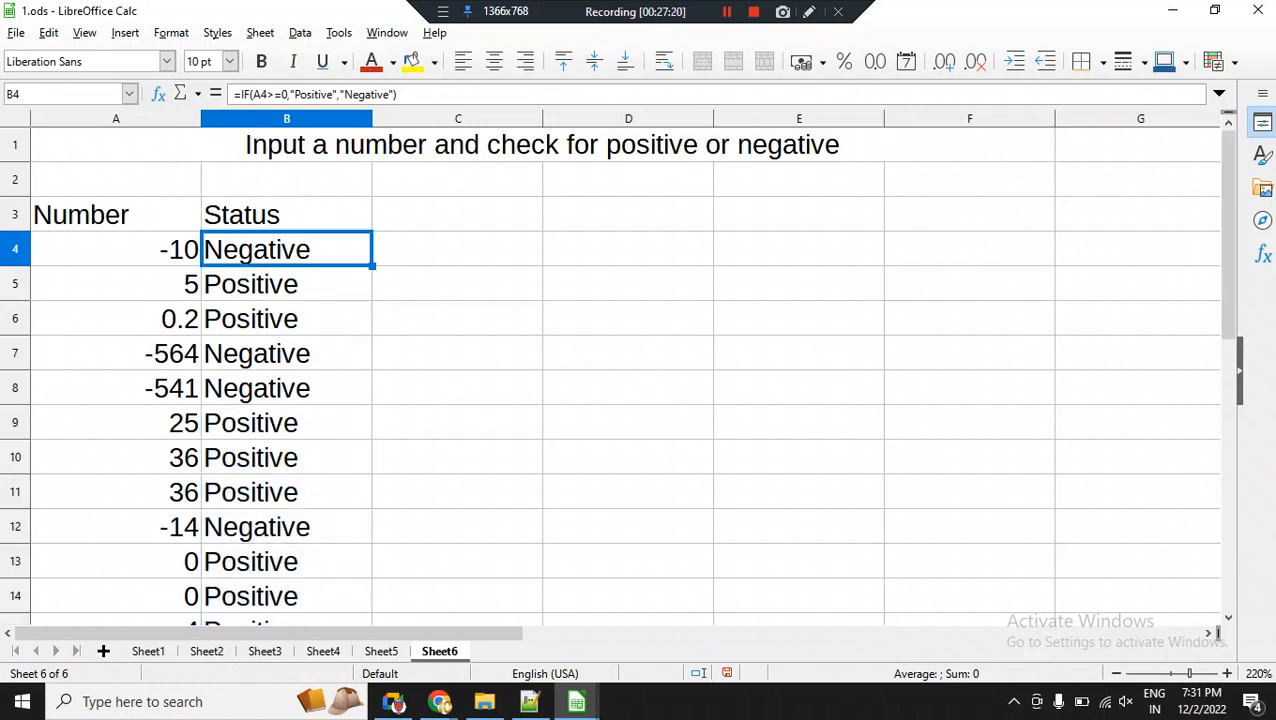
left_click(420, 94)
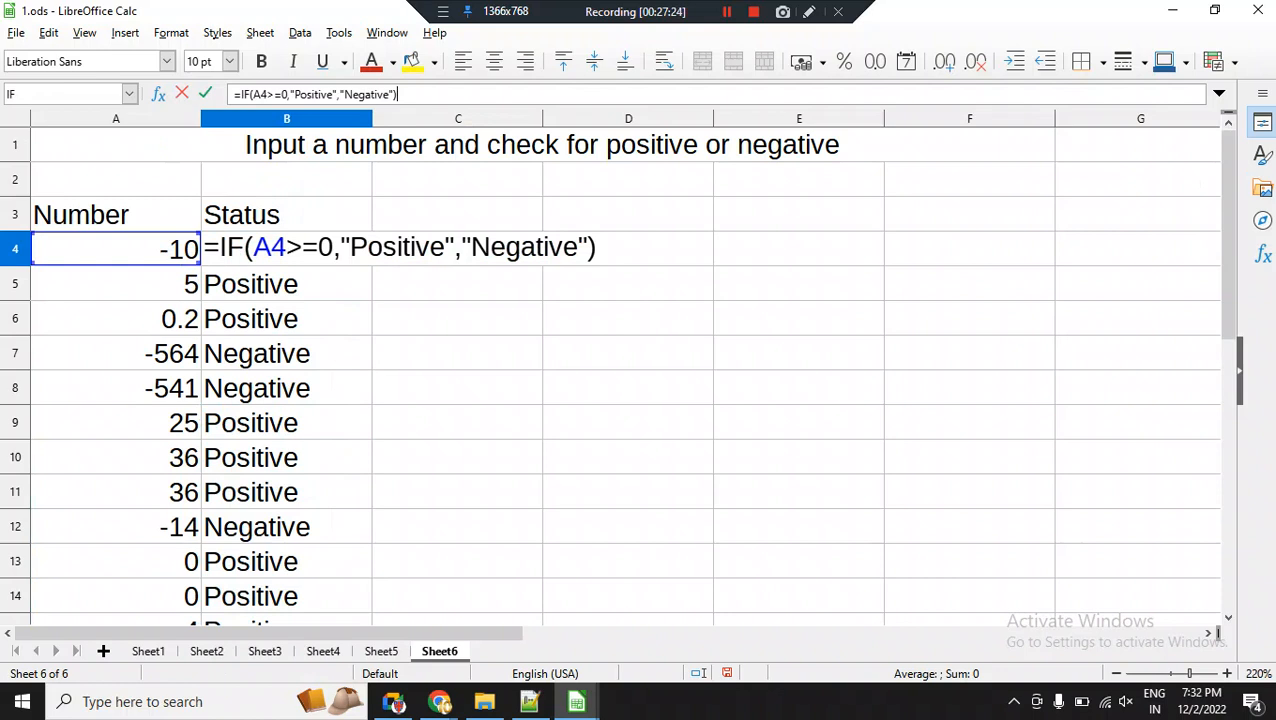
key("Return")
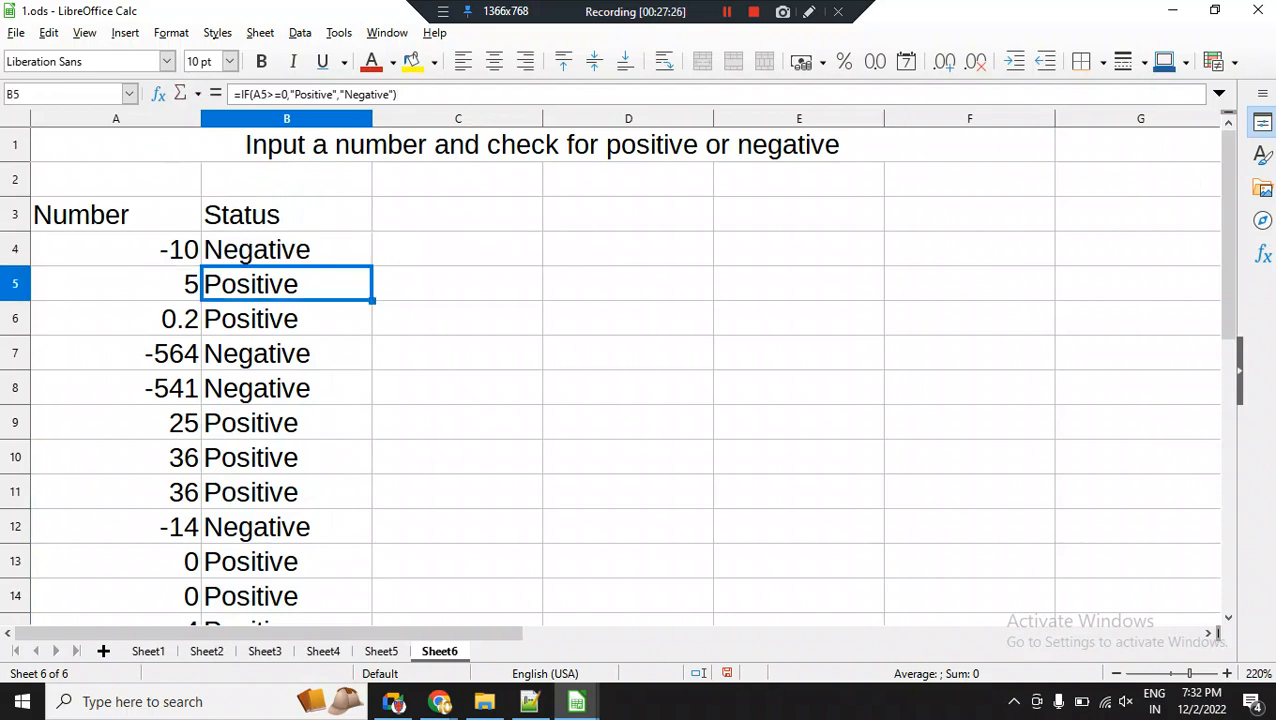
left_click(420, 94)
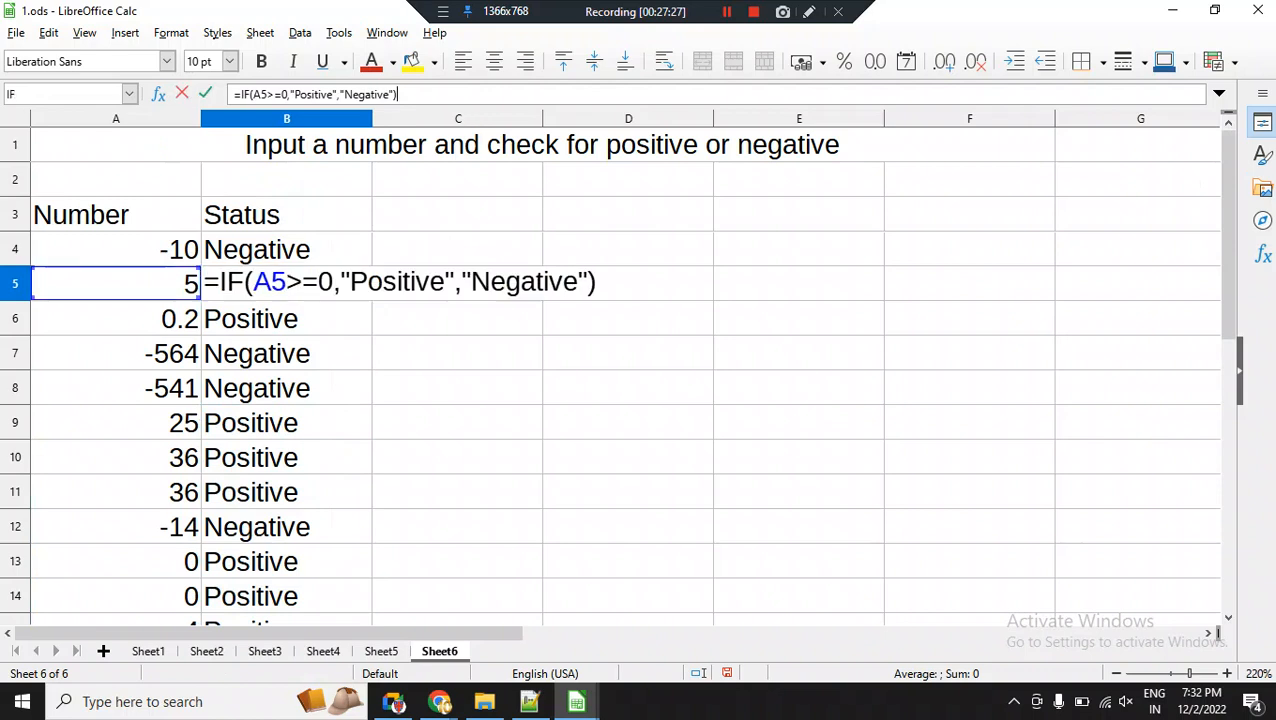
left_click_drag(253, 94, 267, 94)
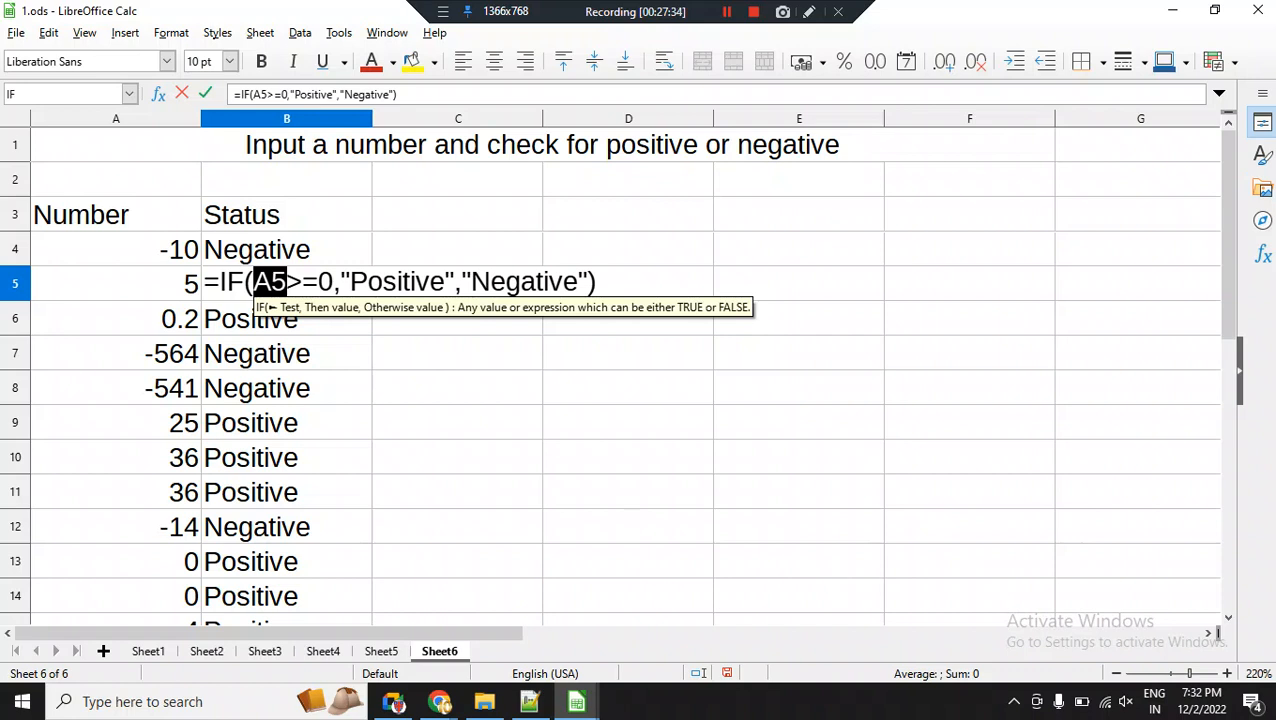
left_click(404, 94)
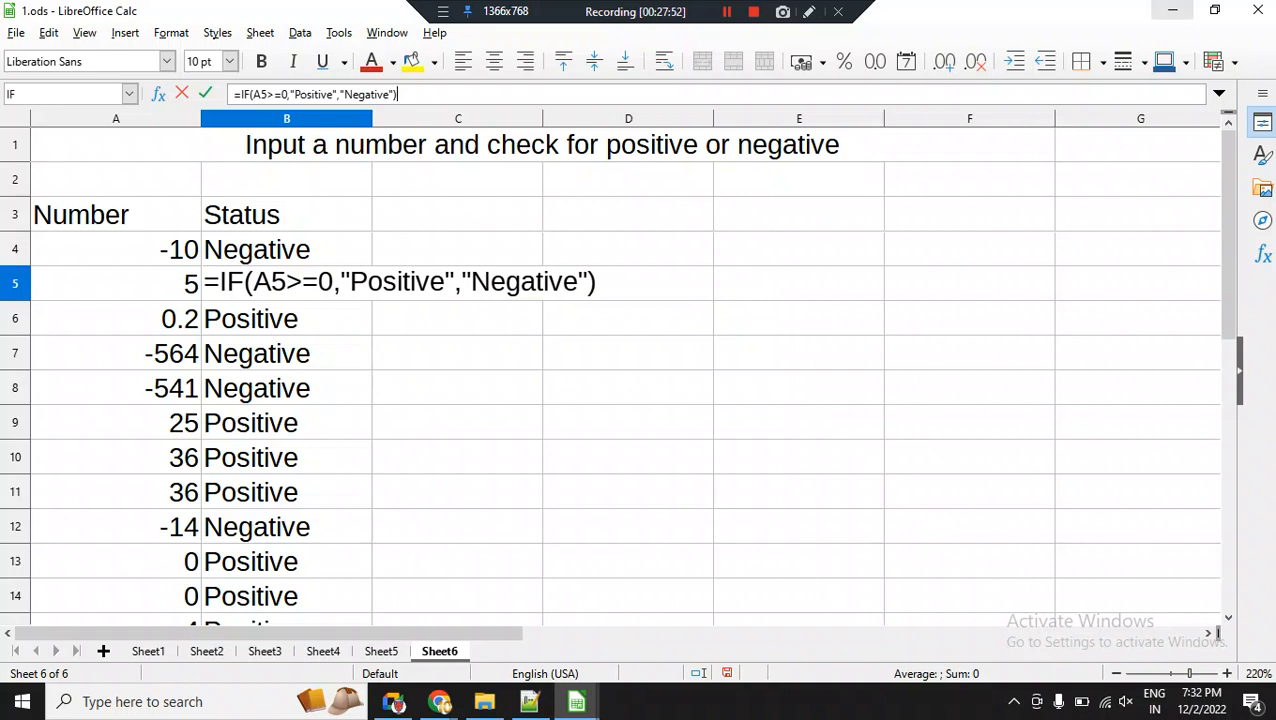
Switch to File Explorer and open the IT 402 Notes 2022-23 folder on Local Disk (E:).
left_click(1172, 10)
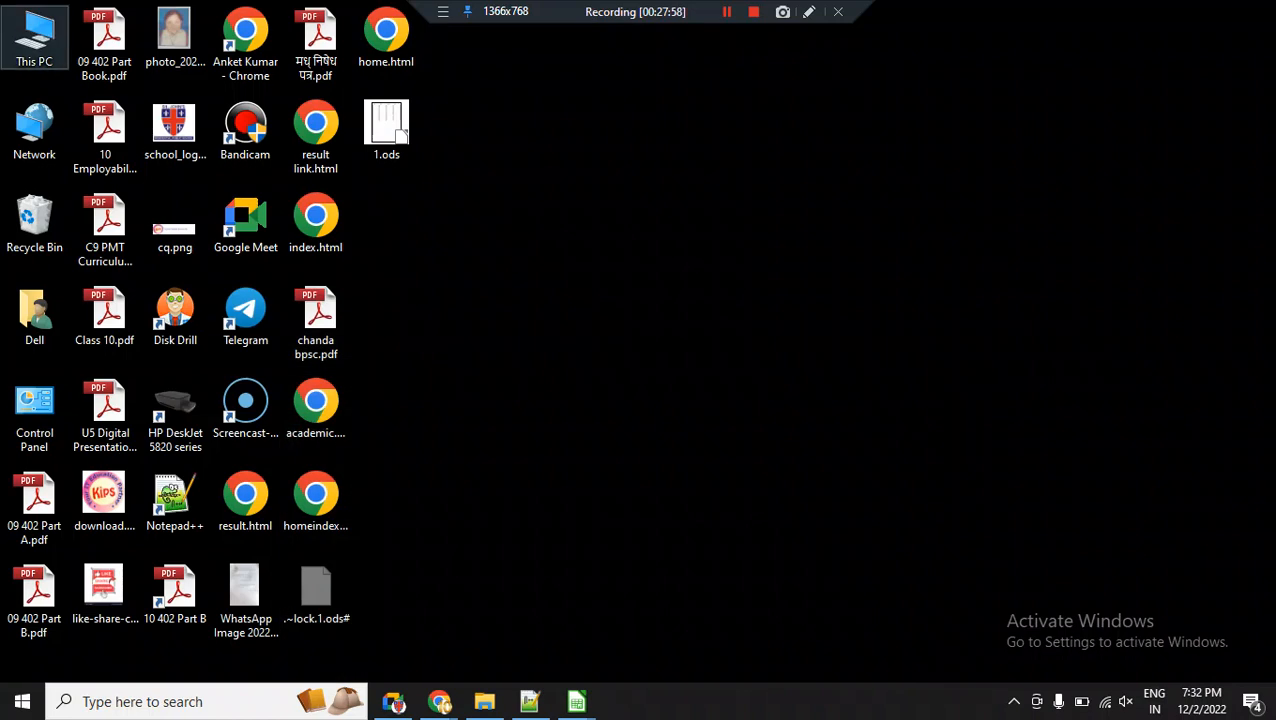
double_click(34, 38)
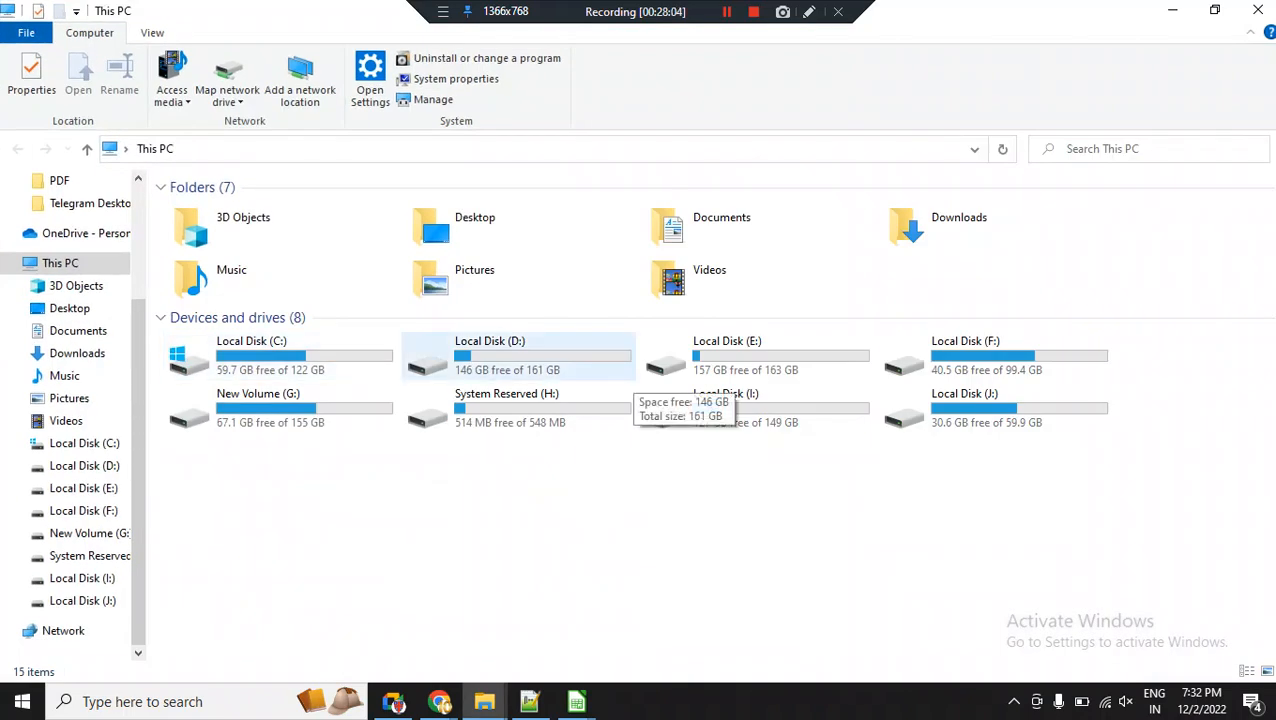
double_click(720, 358)
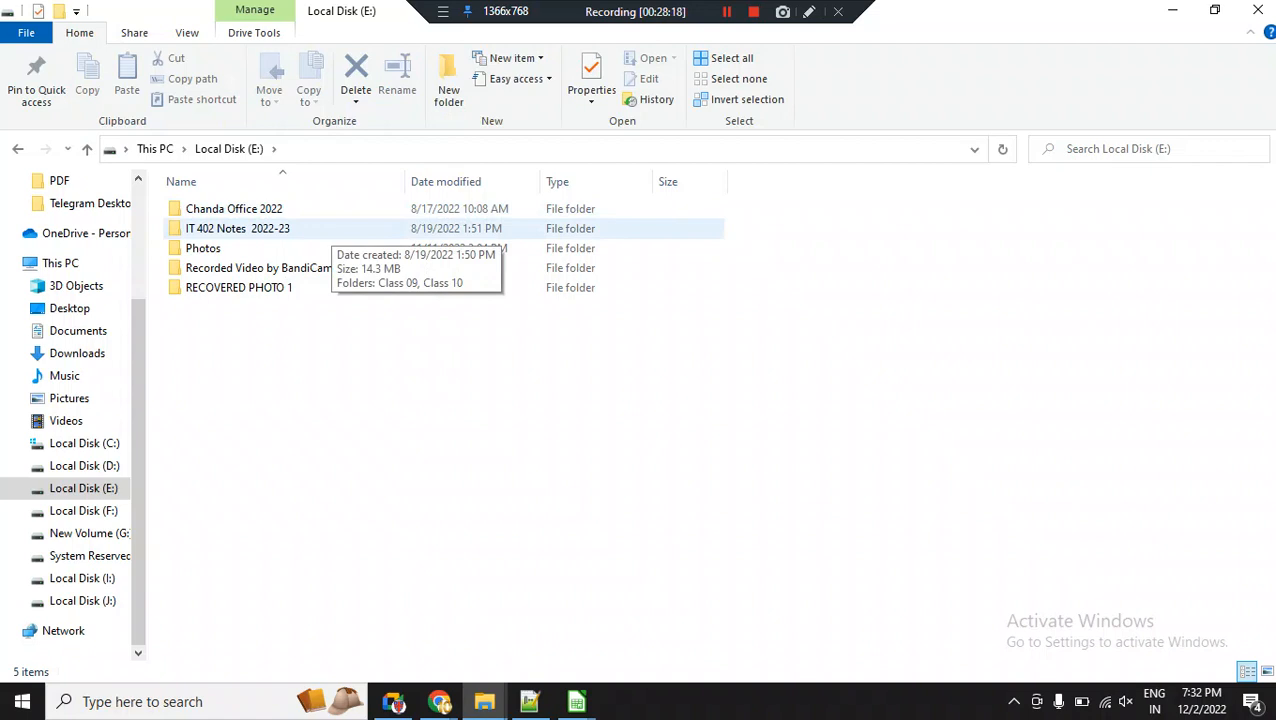
double_click(331, 229)
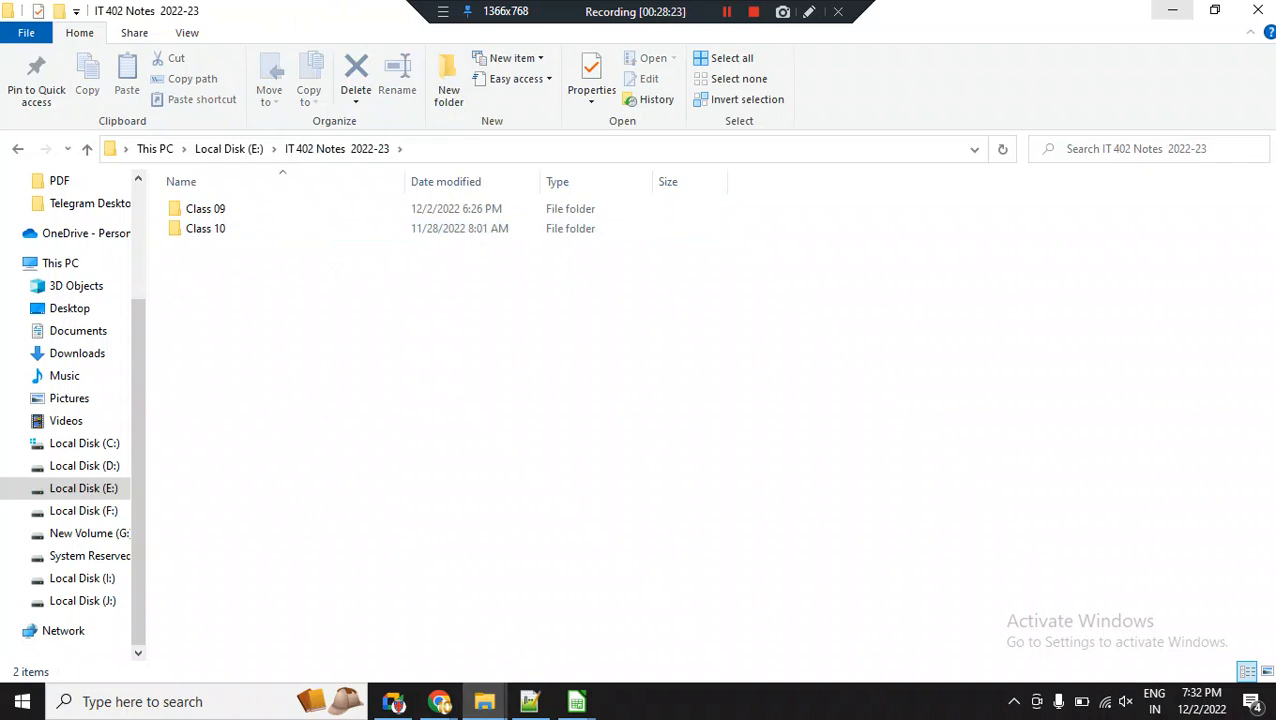
Leave File Explorer and switch to the already open Chrome window with the St. John's school academic page.
left_click(1172, 10)
double_click(245, 44)
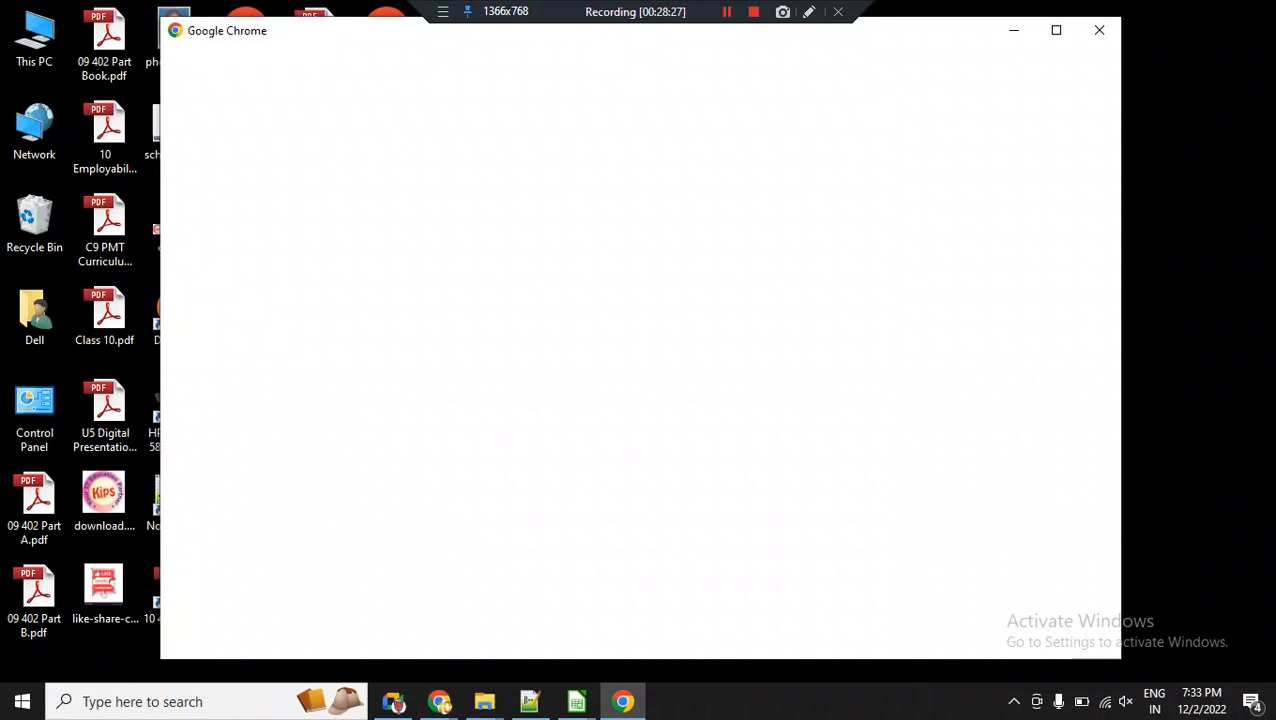
mouse_move(440, 701)
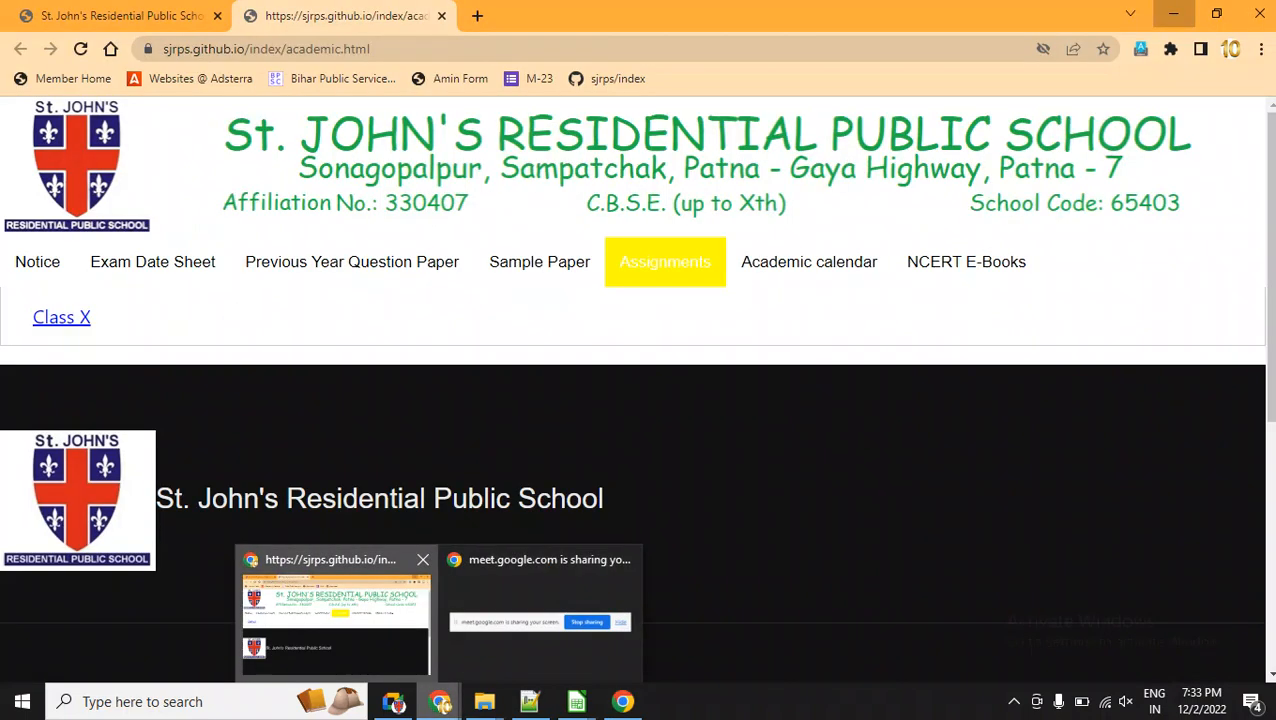
left_click(335, 615)
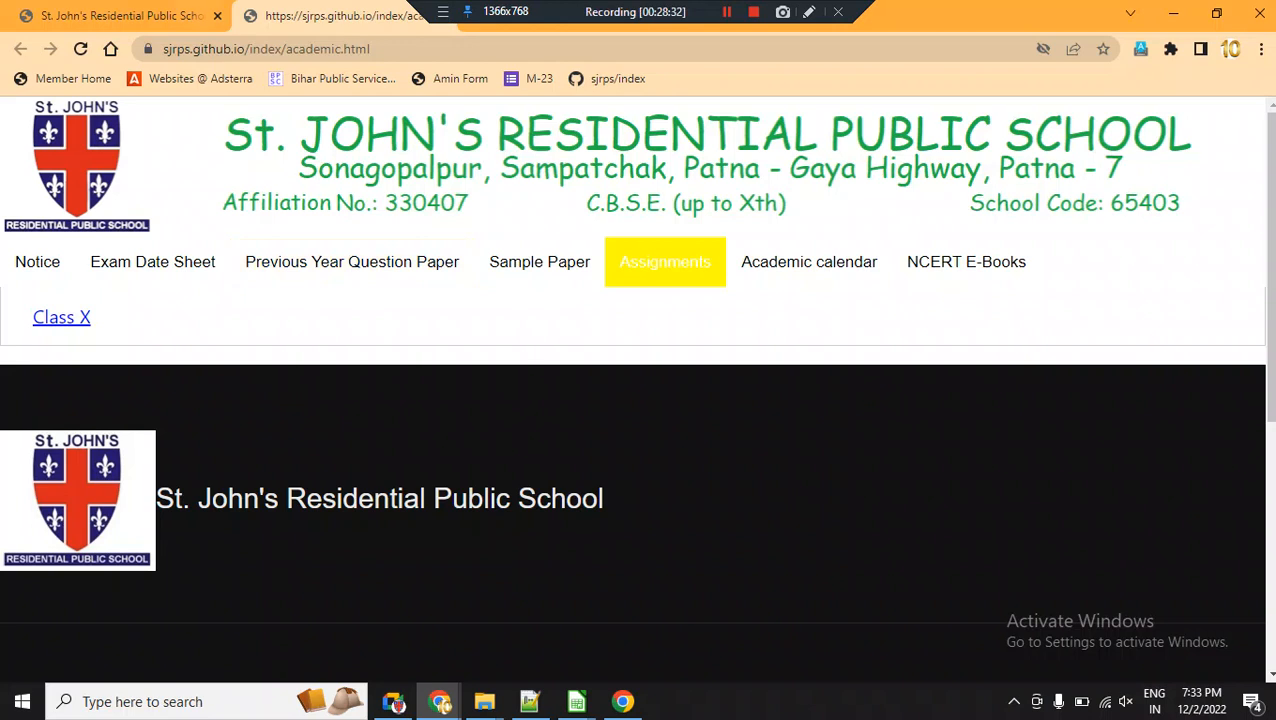
Open the Academic Website from the school's index page and highlight the Class IX 402 Information Technology Practical Project notice.
key("alt+Left")
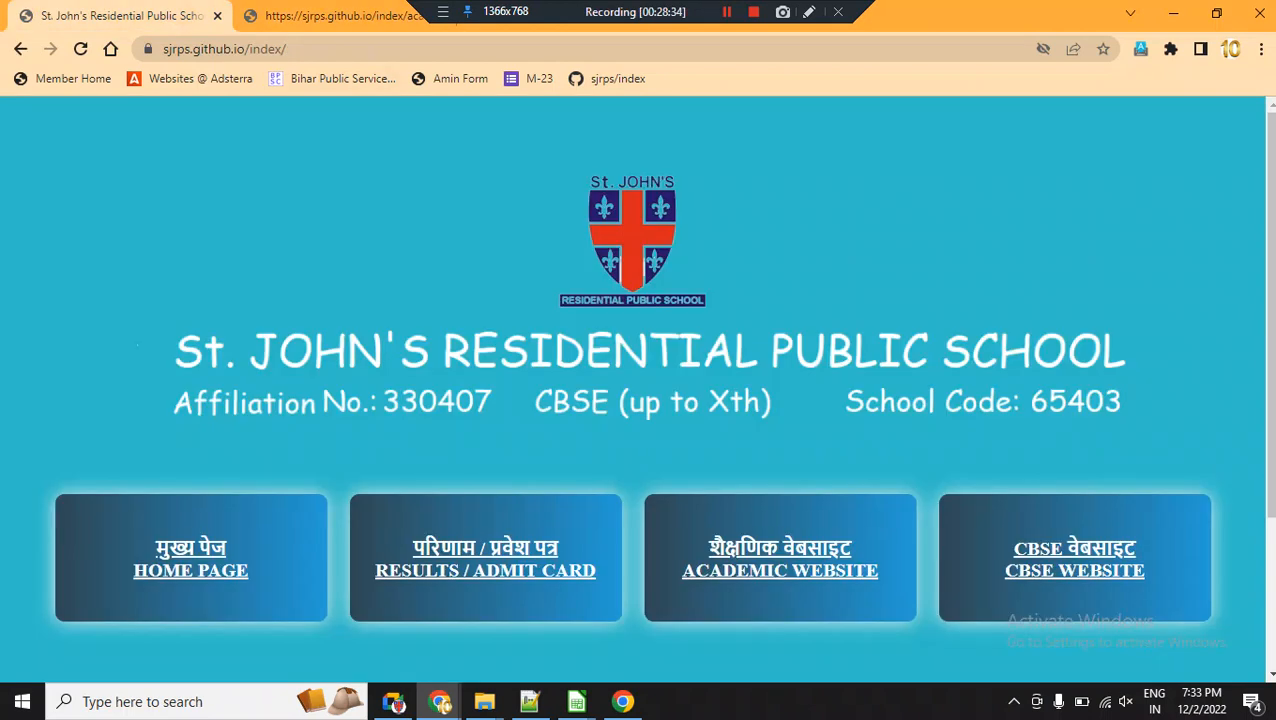
key("ctrl+l")
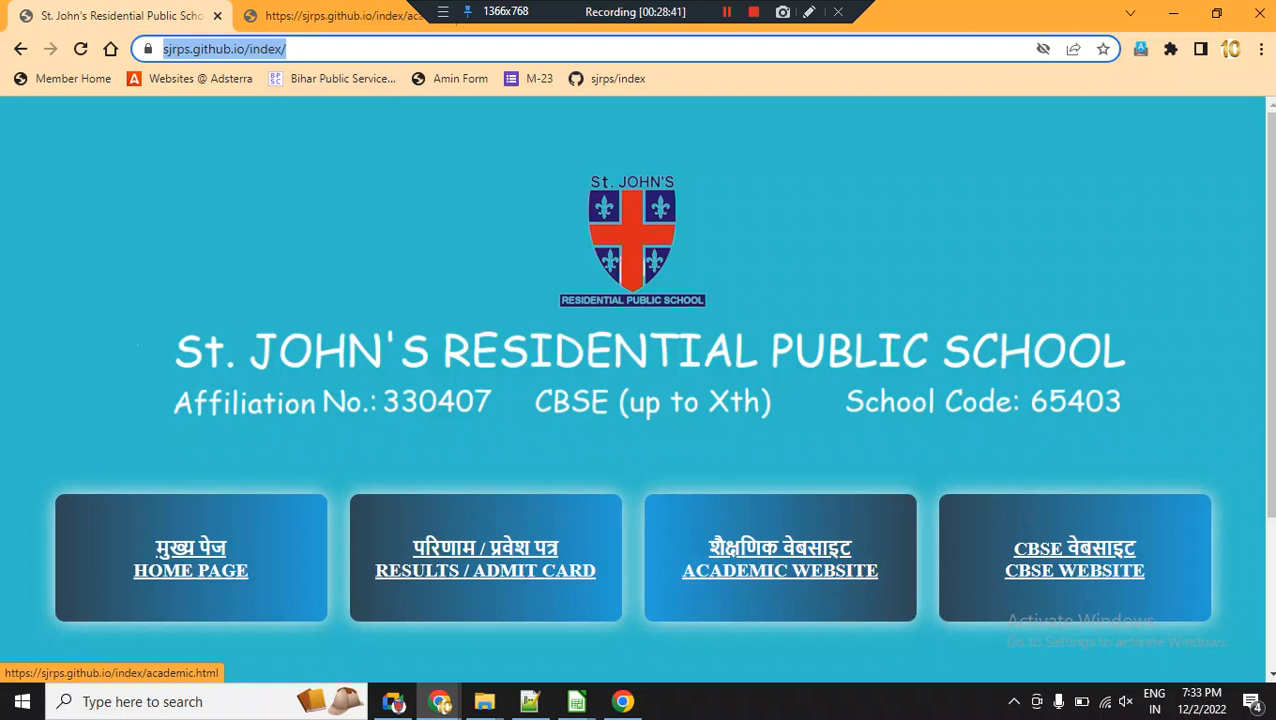
left_click(780, 558)
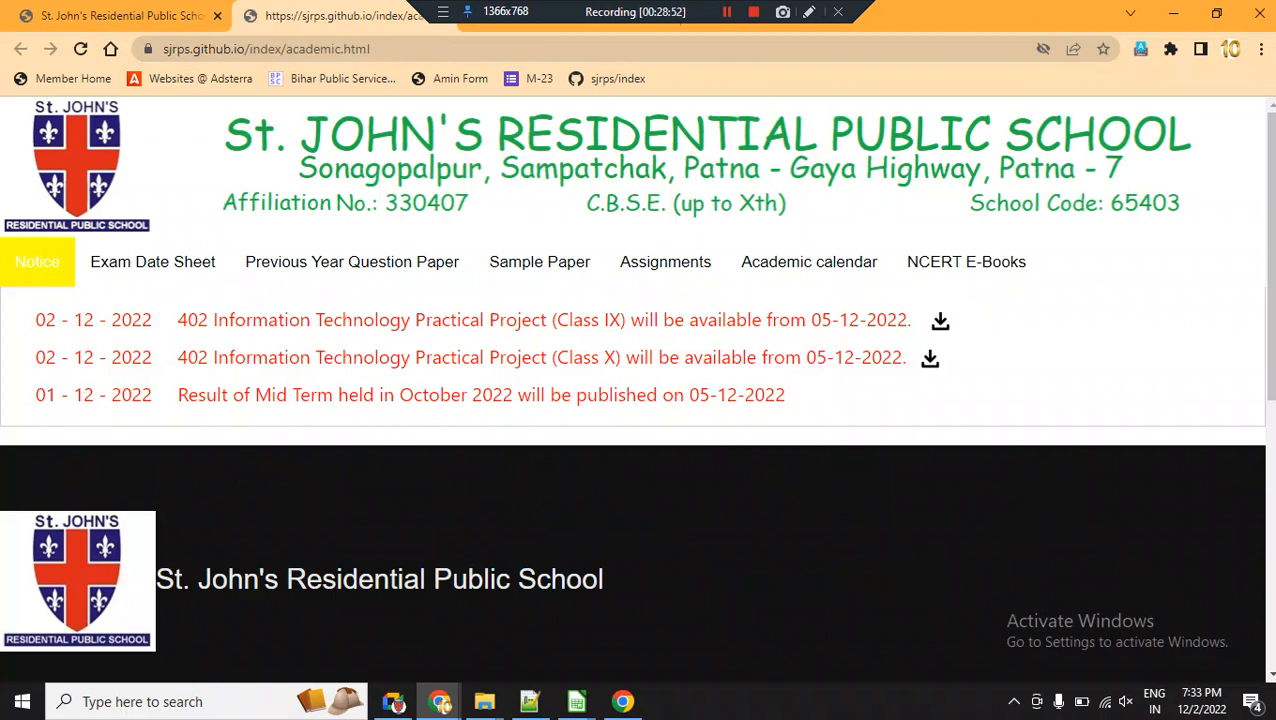
left_click_drag(177, 320, 584, 320)
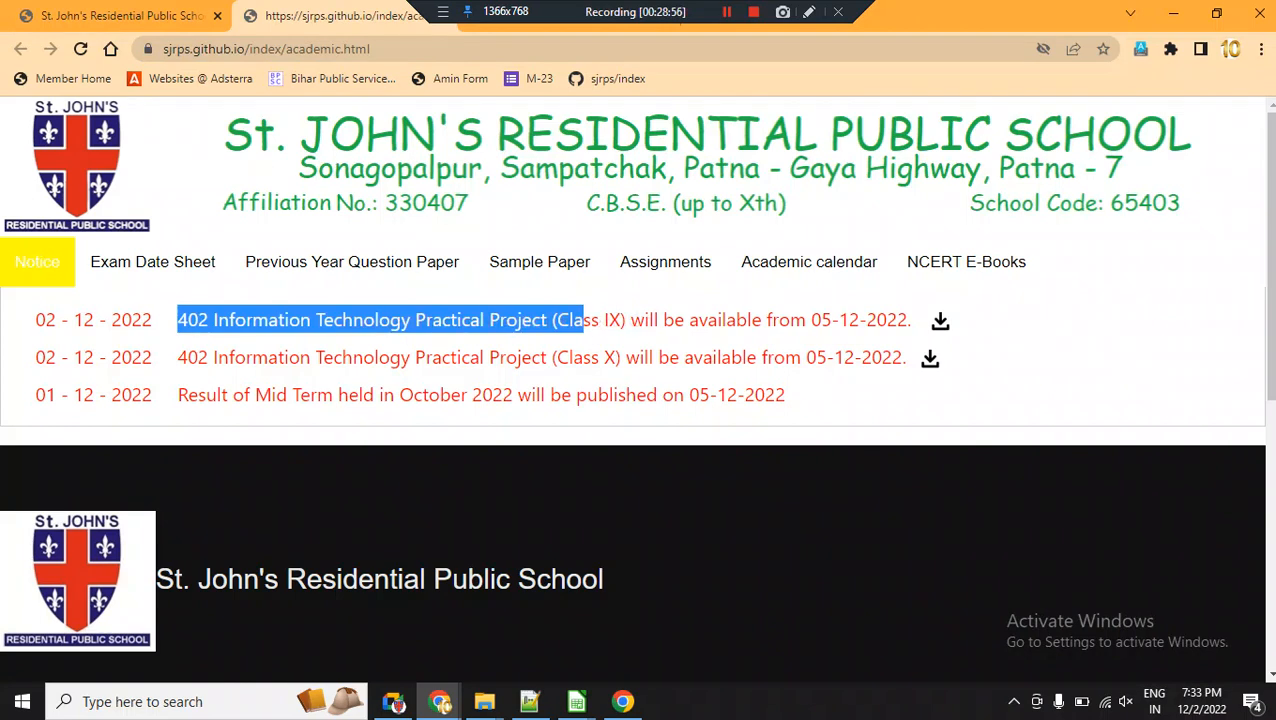
Clear the current text highlight and highlight the availability date 05-12-2022 in the Class IX project notice.
left_click(584, 322)
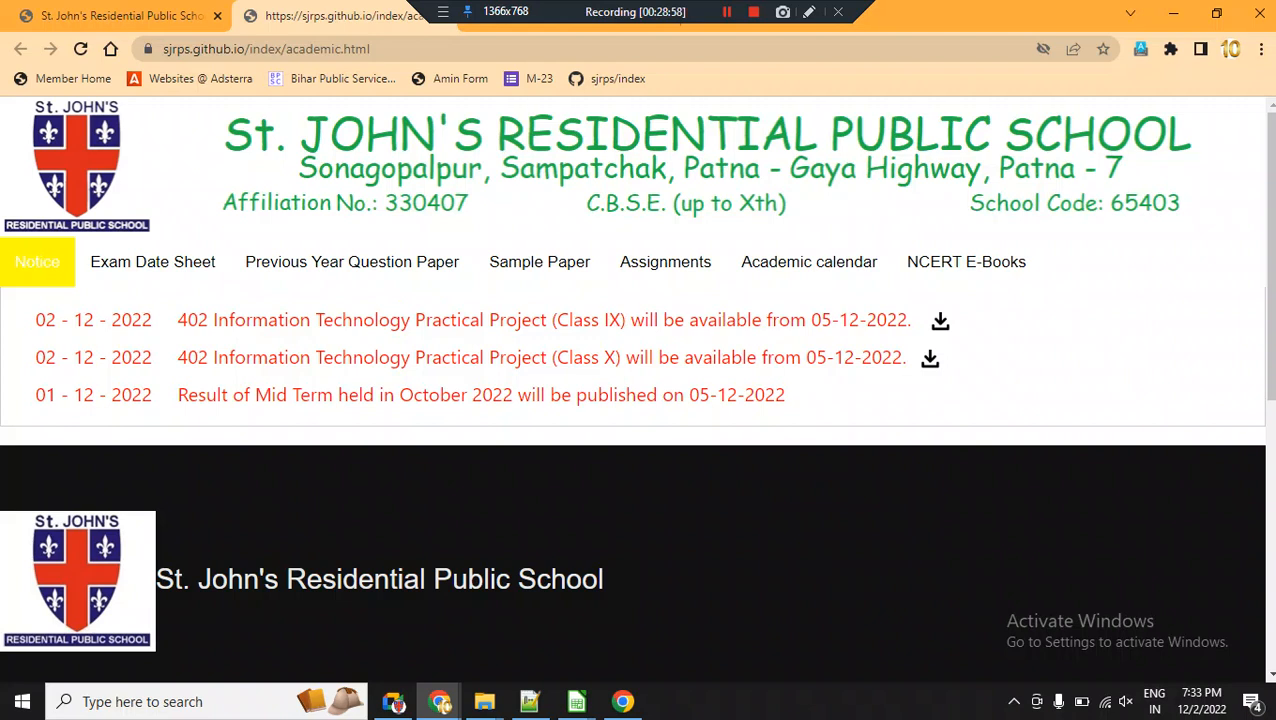
left_click_drag(812, 320, 907, 320)
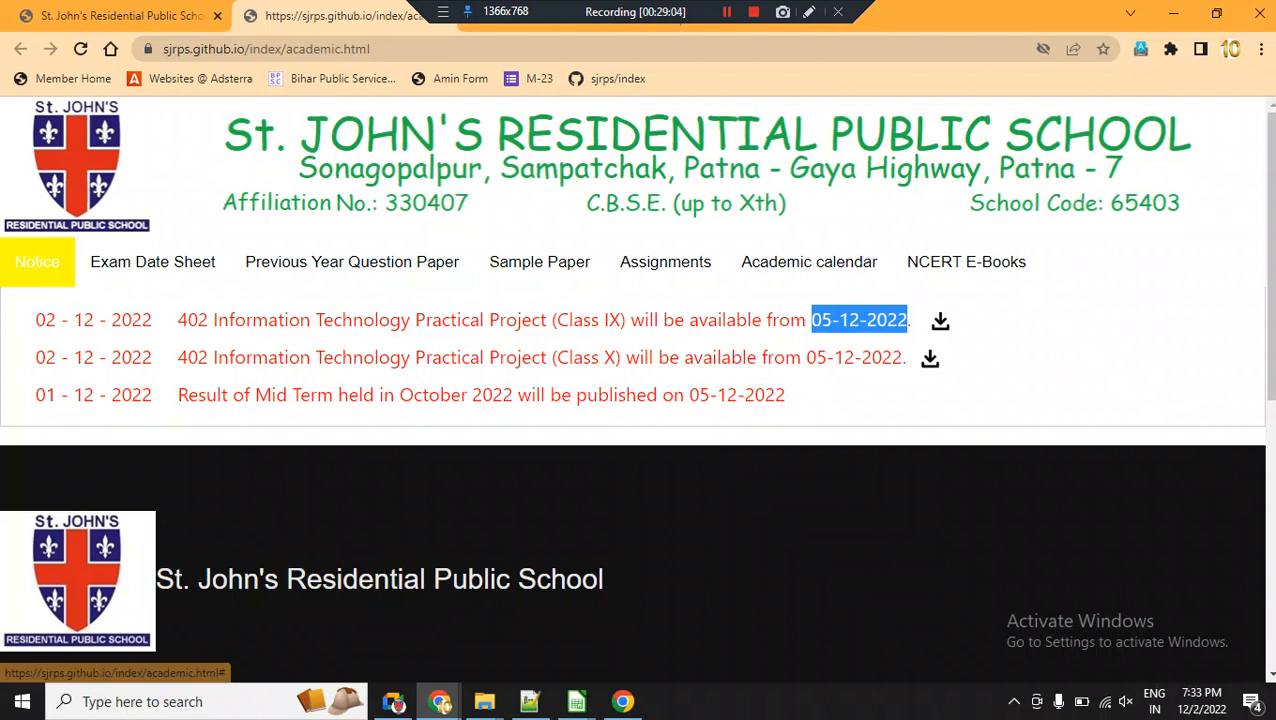
Switch to the IT 402 Notes 2022-23 folder in File Explorer and open C9 402 IT - Project File 2022 - 23.pdf from Class 09.
mouse_move(485, 702)
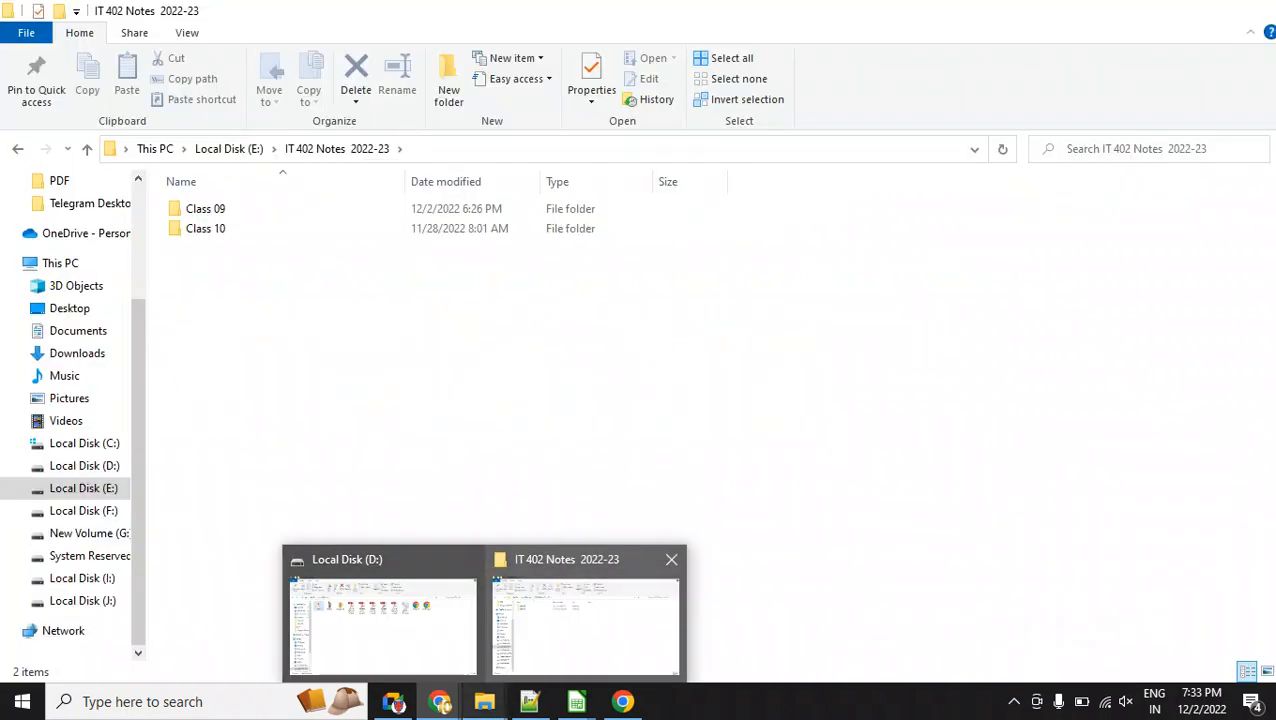
left_click(585, 625)
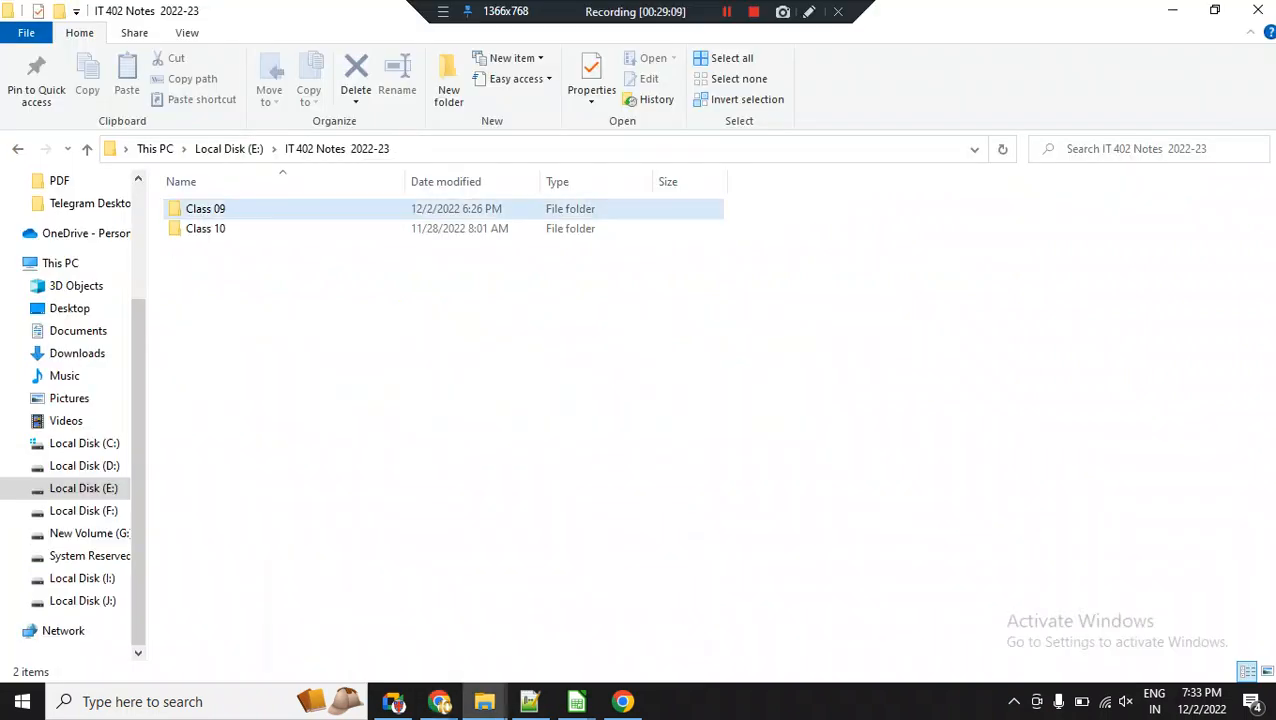
double_click(206, 209)
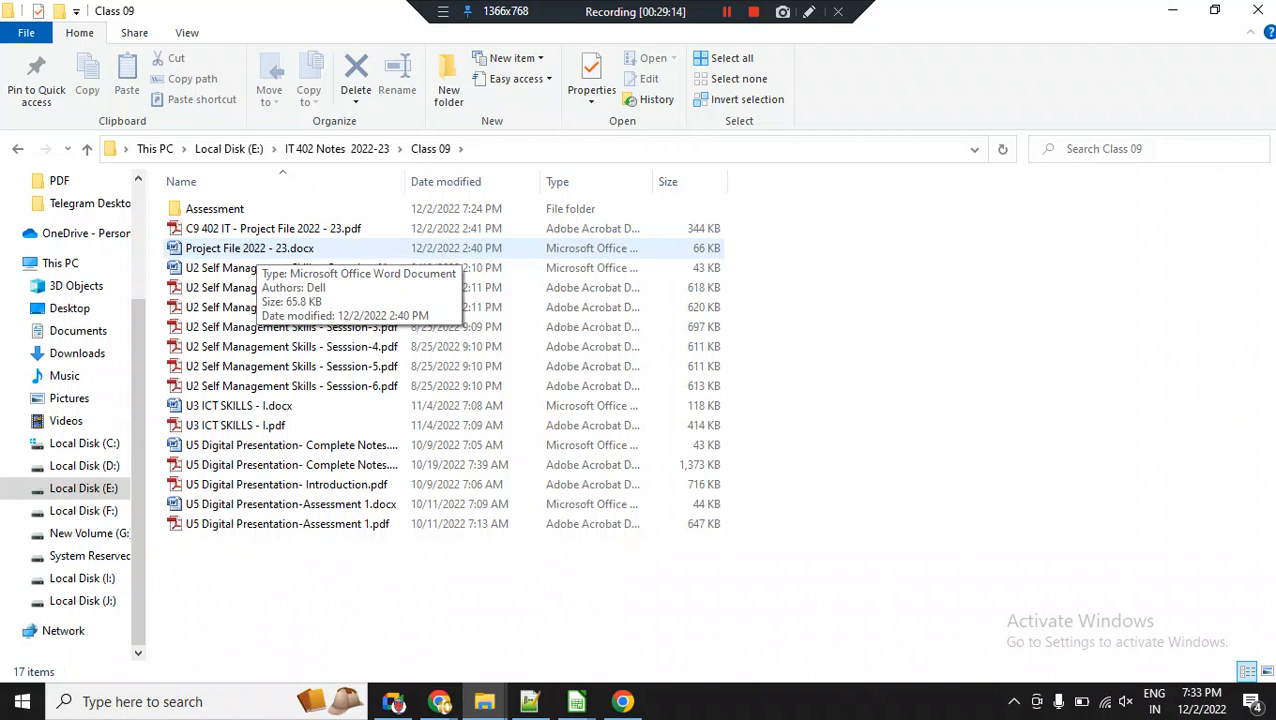
double_click(258, 229)
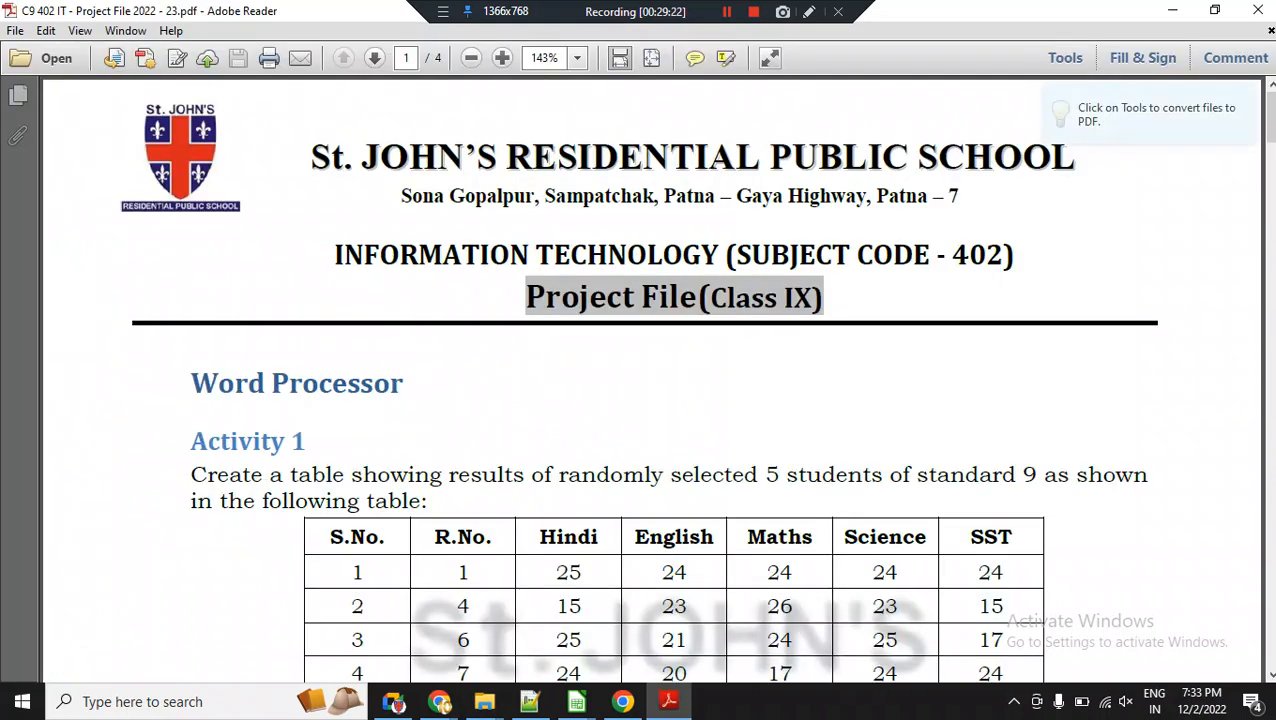
Read Word Processor Activities 1 and 2 in the project file, highlighting the word Activity in each heading.
scroll(648, 380, "down", 4)
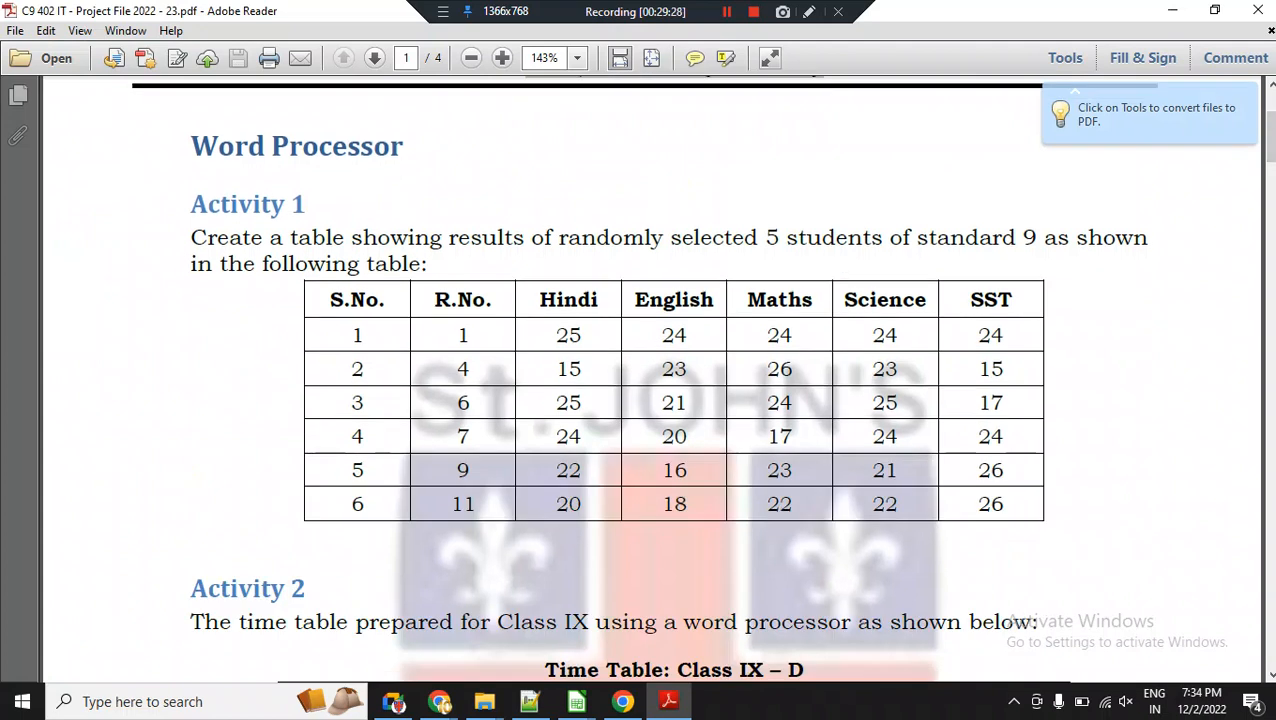
double_click(238, 205)
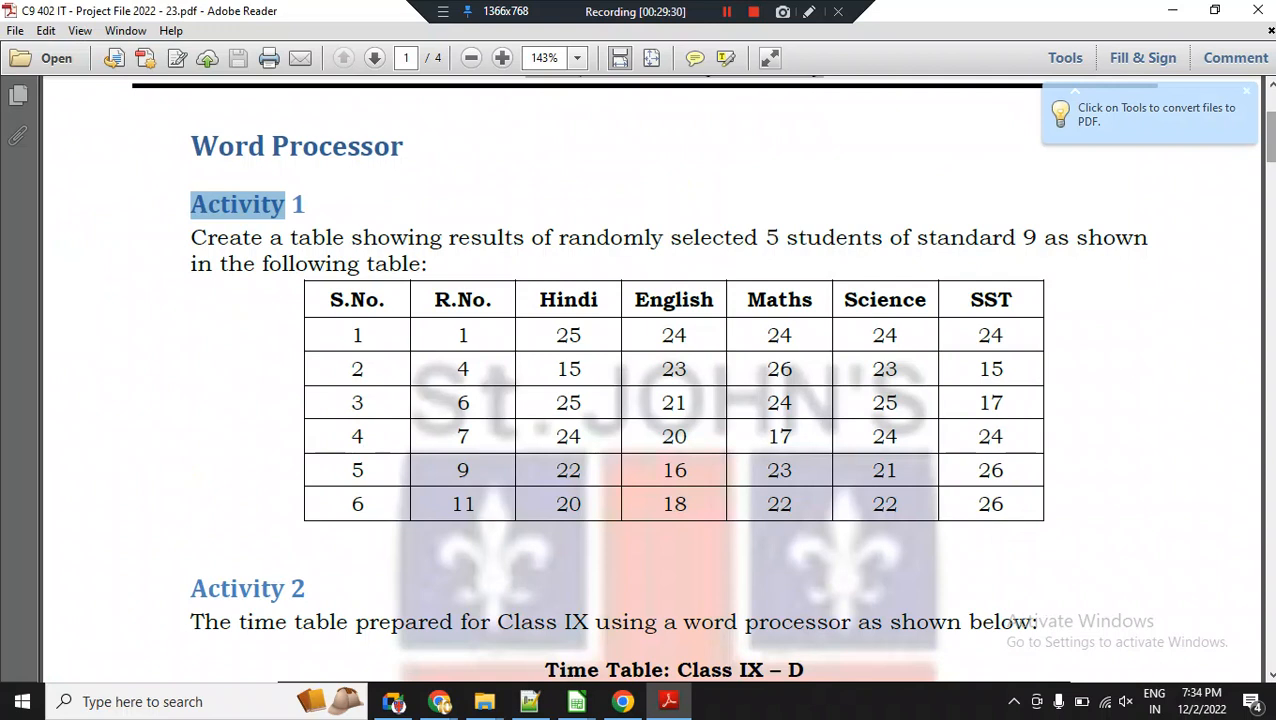
scroll(648, 380, "down", 3)
scroll(648, 380, "down", 1)
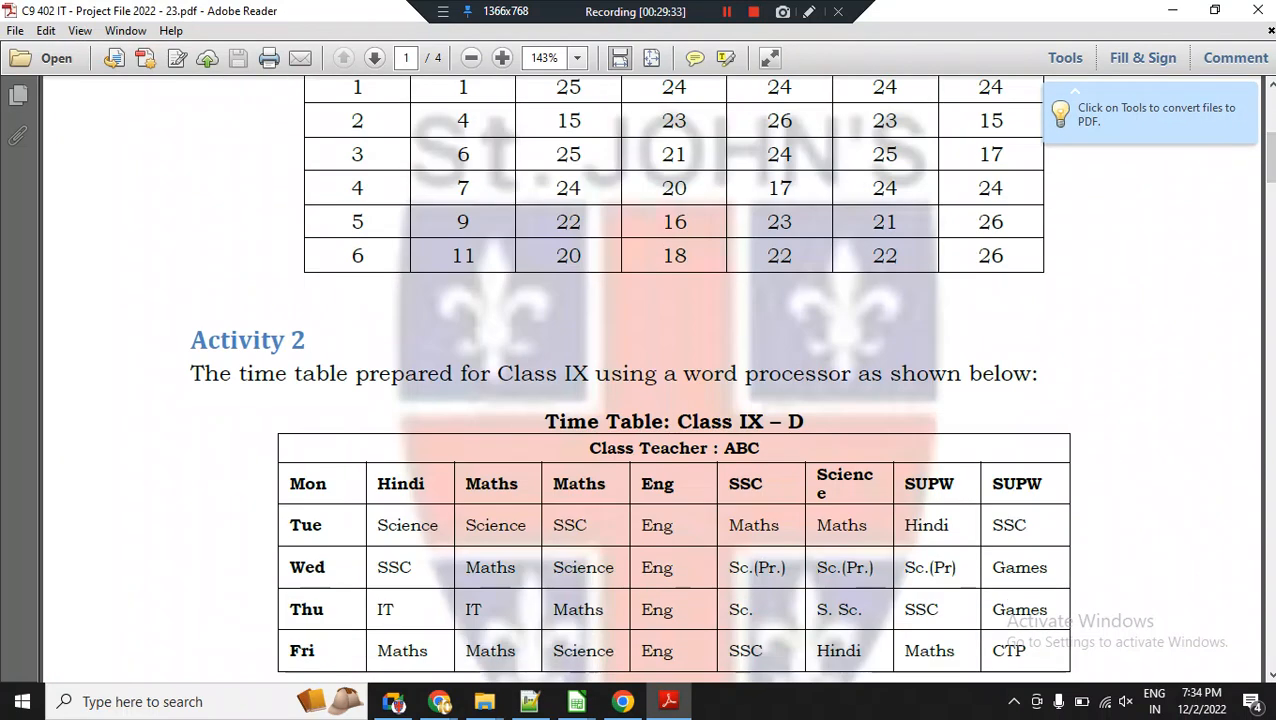
double_click(252, 341)
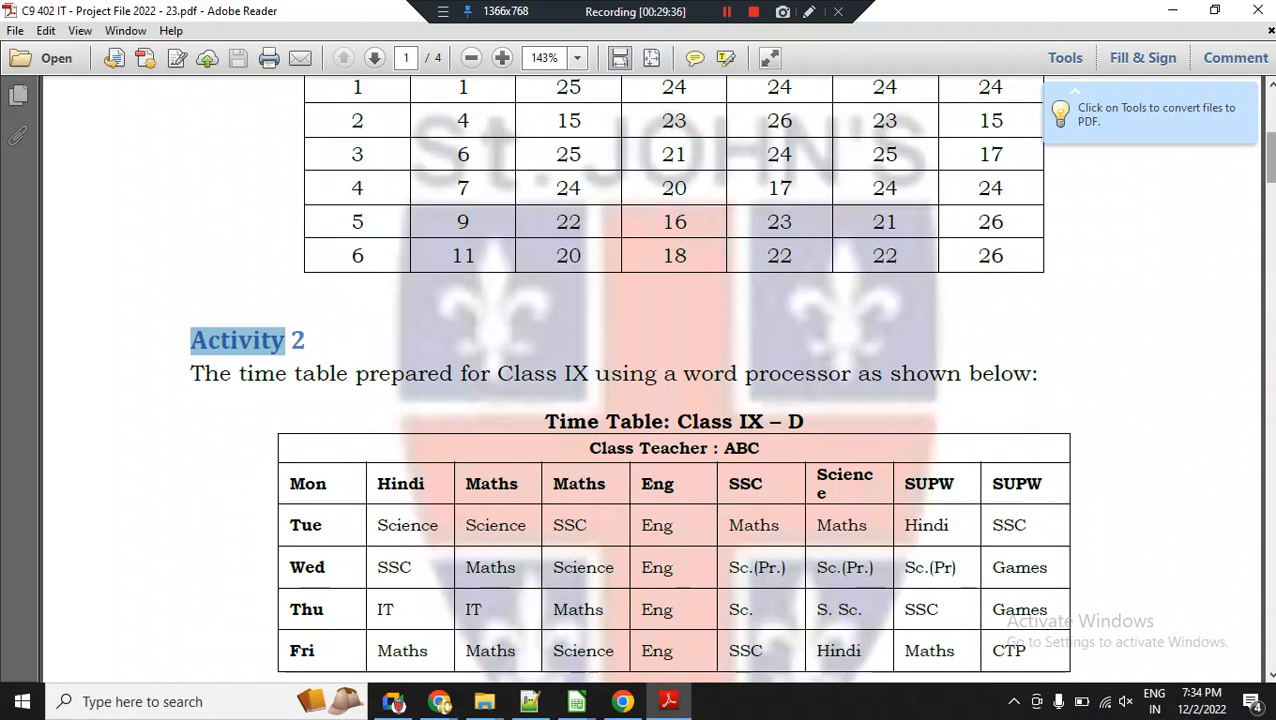
scroll(724, 379, "down", 3)
scroll(670, 379, "down", 7)
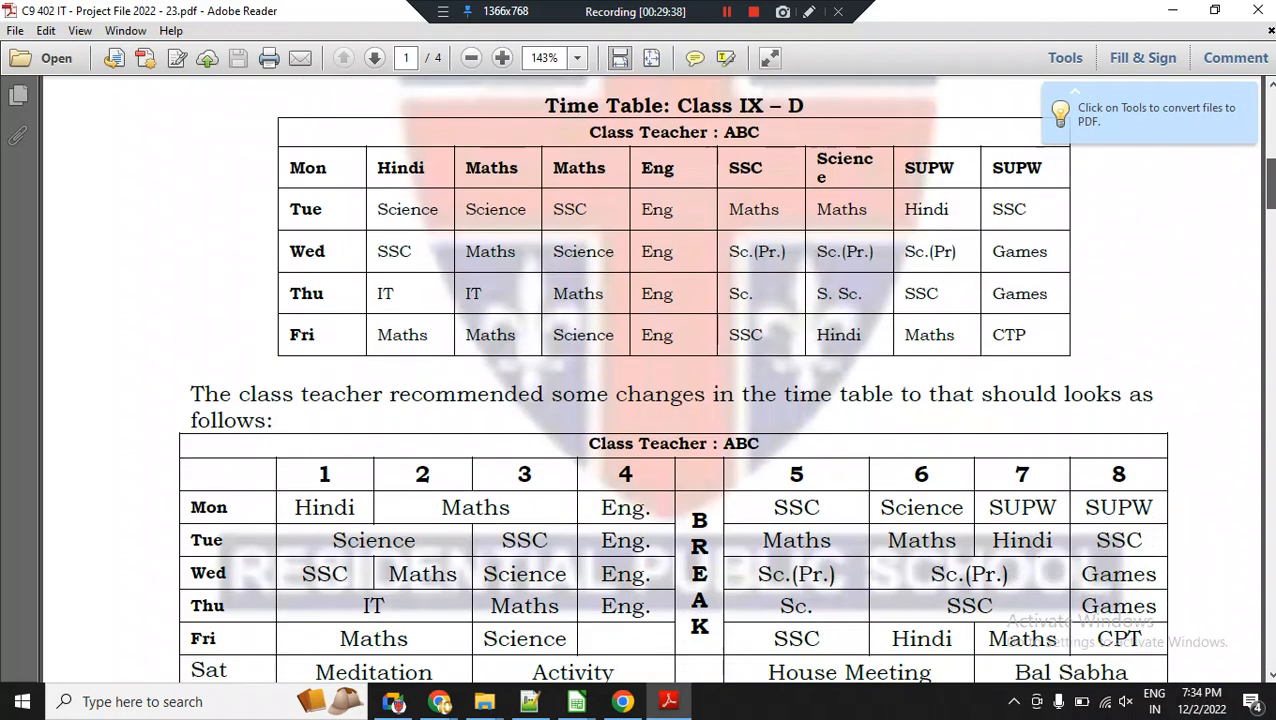
Review the time table change instructions and Word Processor Activities 3 to 5 on the first two pages.
scroll(670, 379, "down", 6)
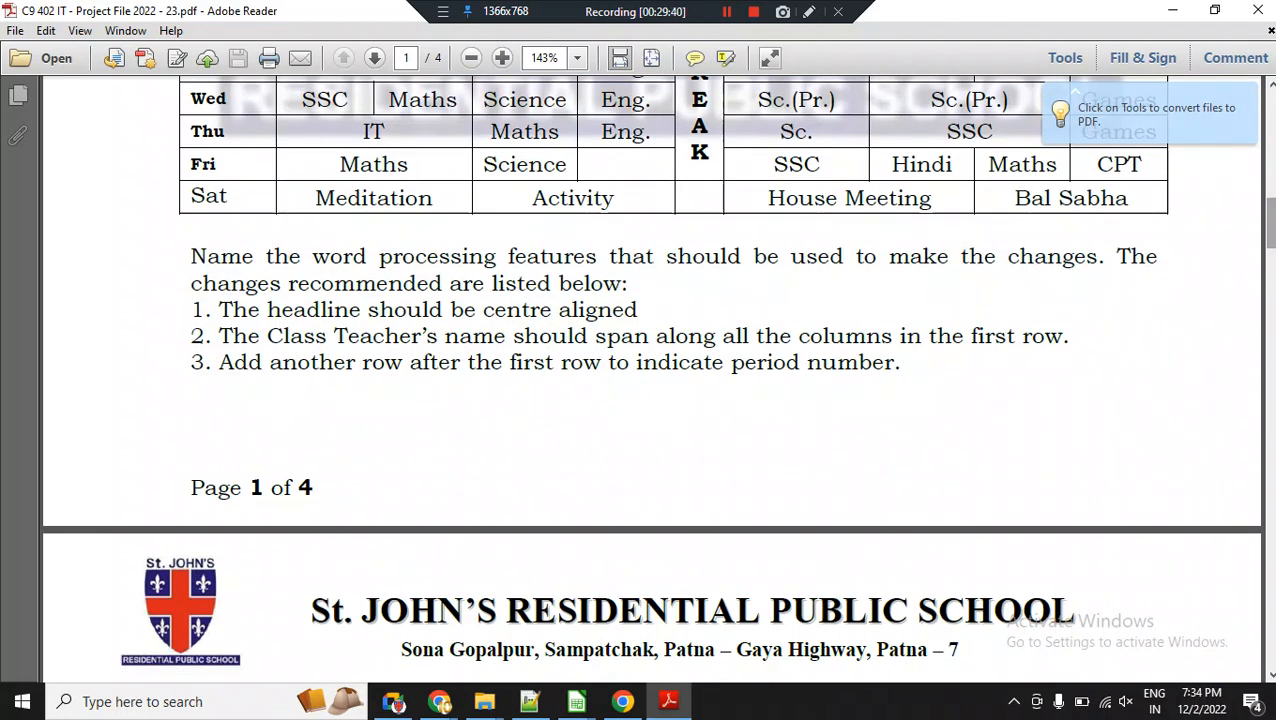
scroll(670, 379, "down", 5)
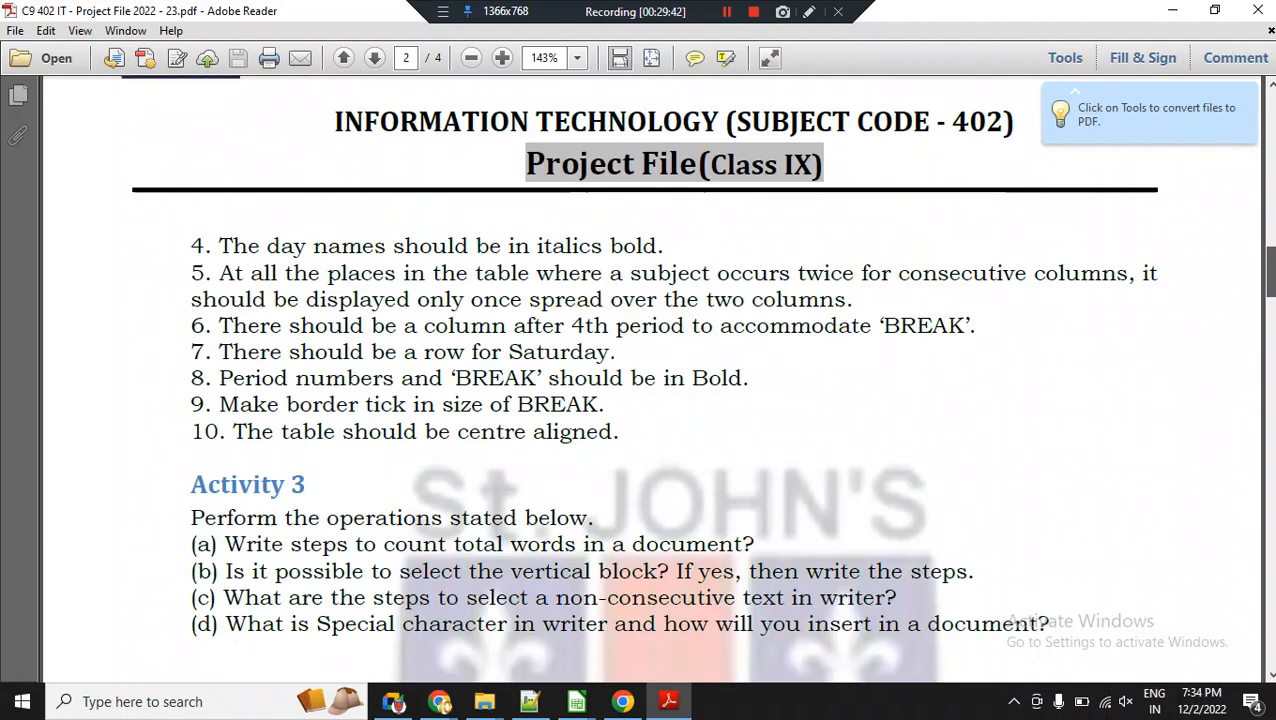
scroll(670, 379, "down", 2)
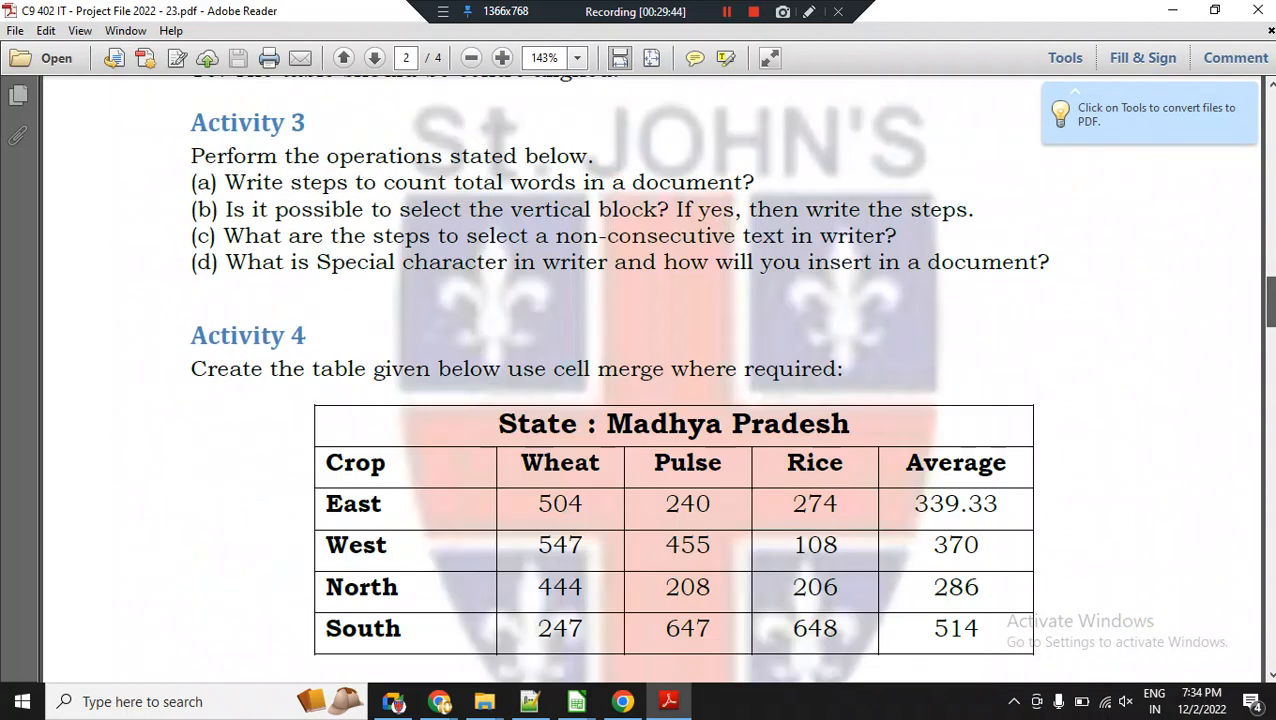
scroll(670, 379, "down", 4)
scroll(670, 379, "down", 2)
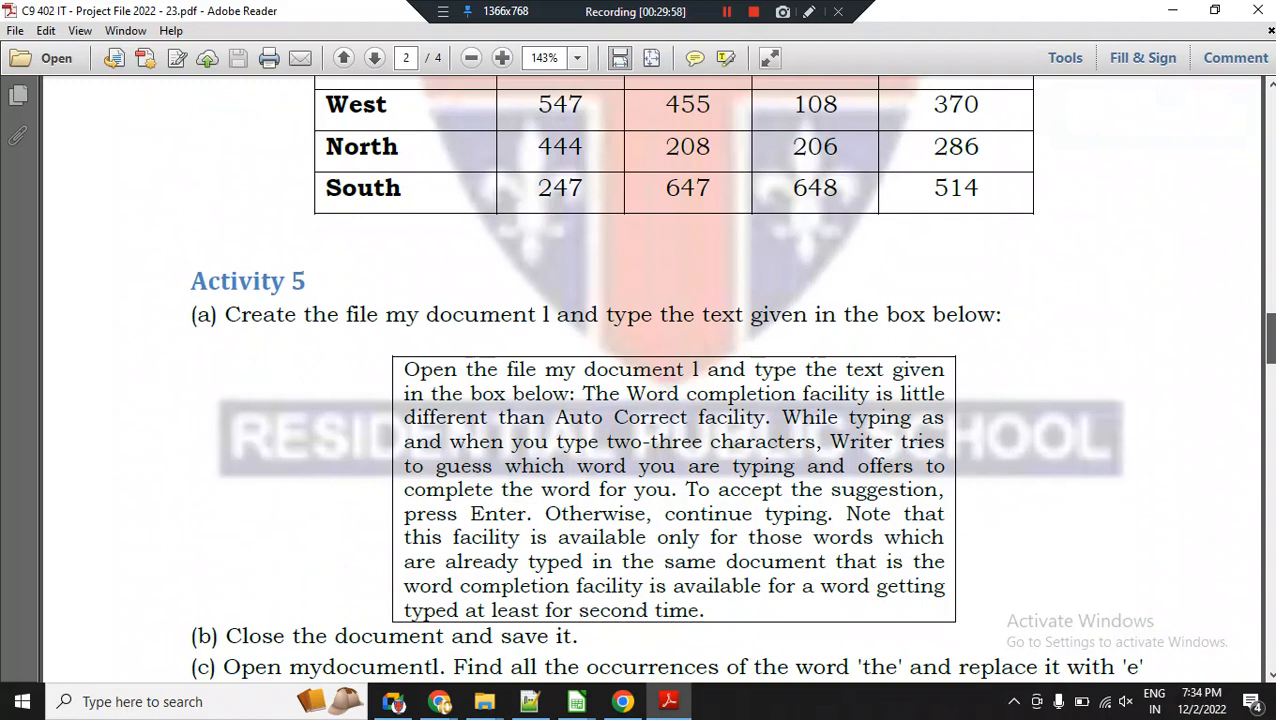
scroll(668, 360, "down", 1)
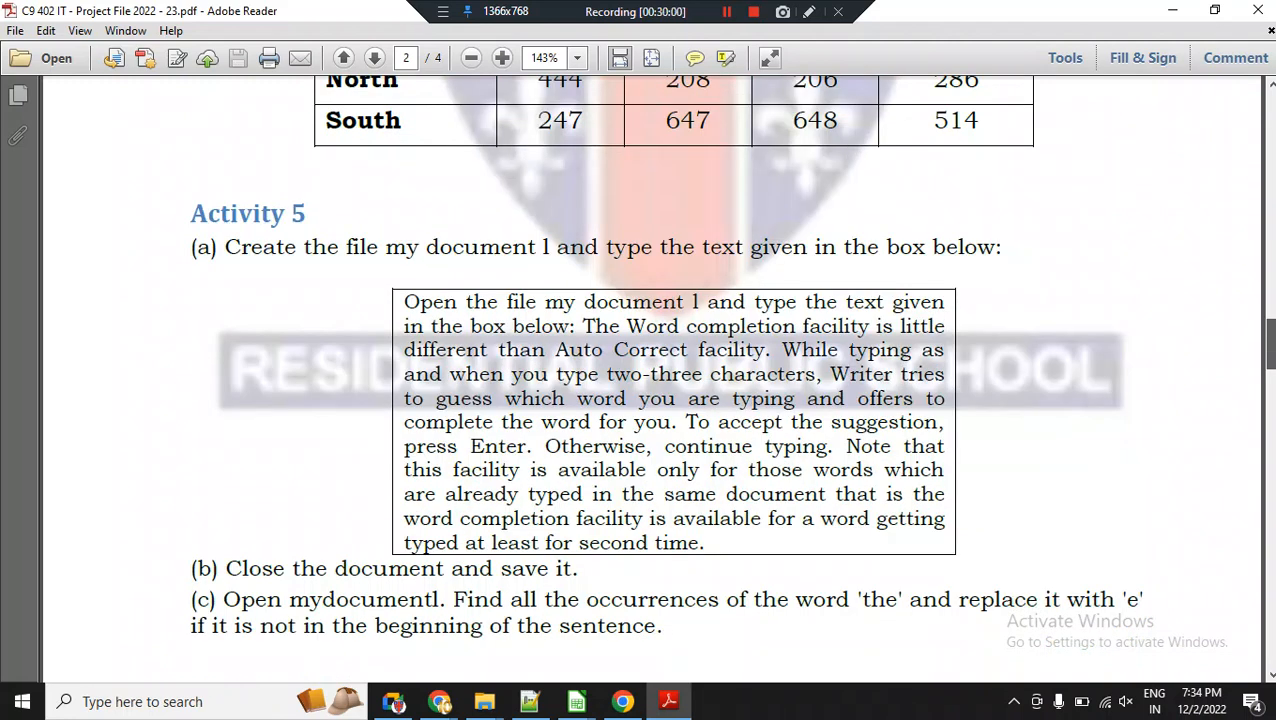
scroll(668, 360, "down", 2)
scroll(668, 360, "up", 3)
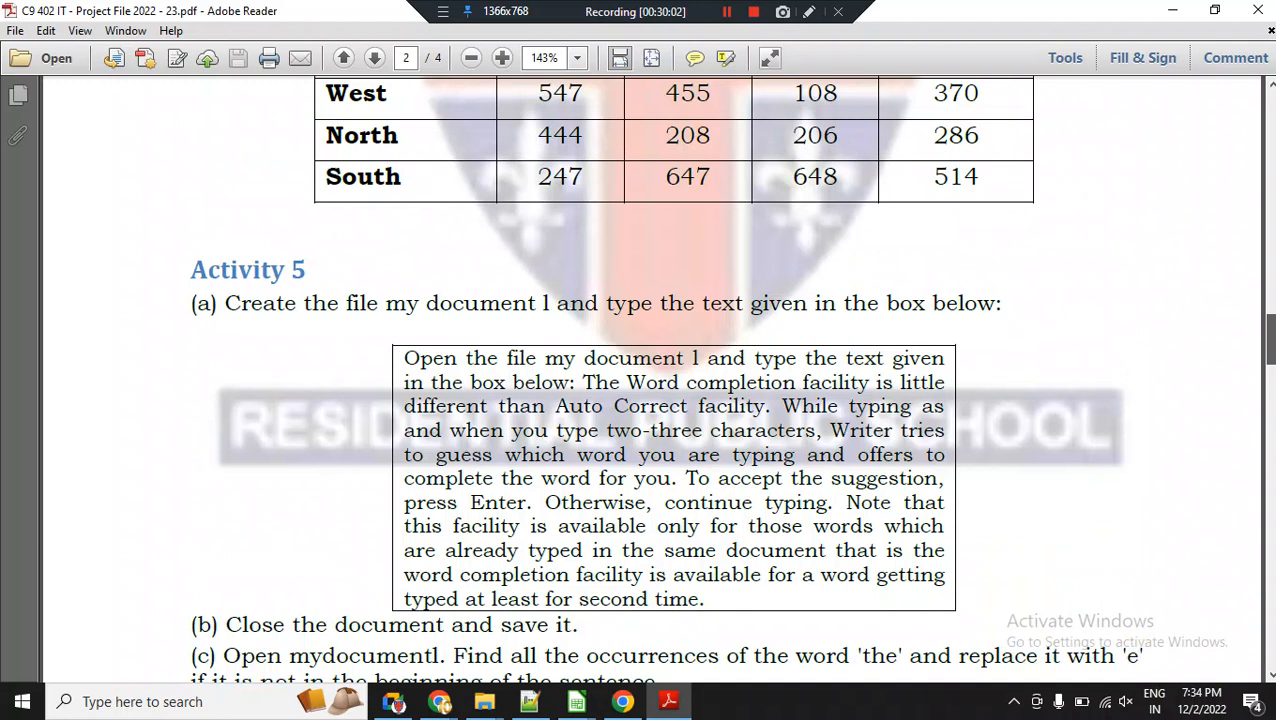
Review Activities 1 to 5 of the Electronic Spreadsheet section on page 3.
scroll(650, 380, "down", 10)
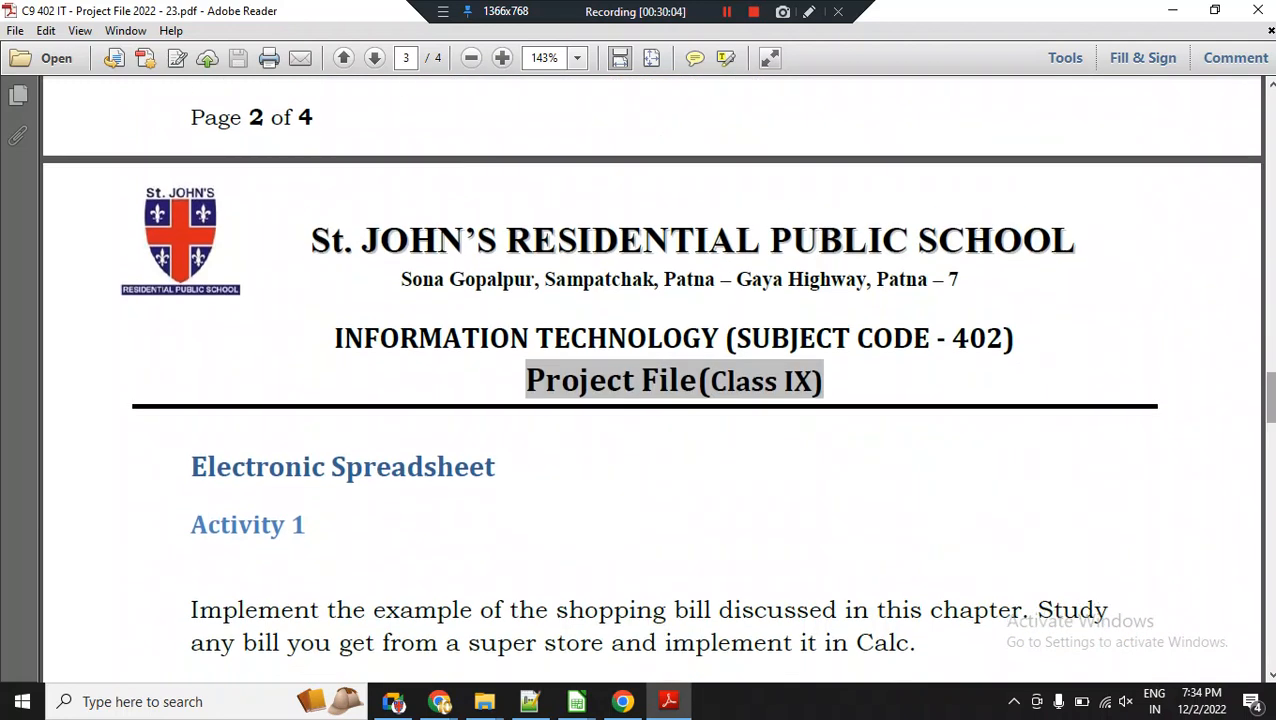
scroll(650, 380, "down", 2)
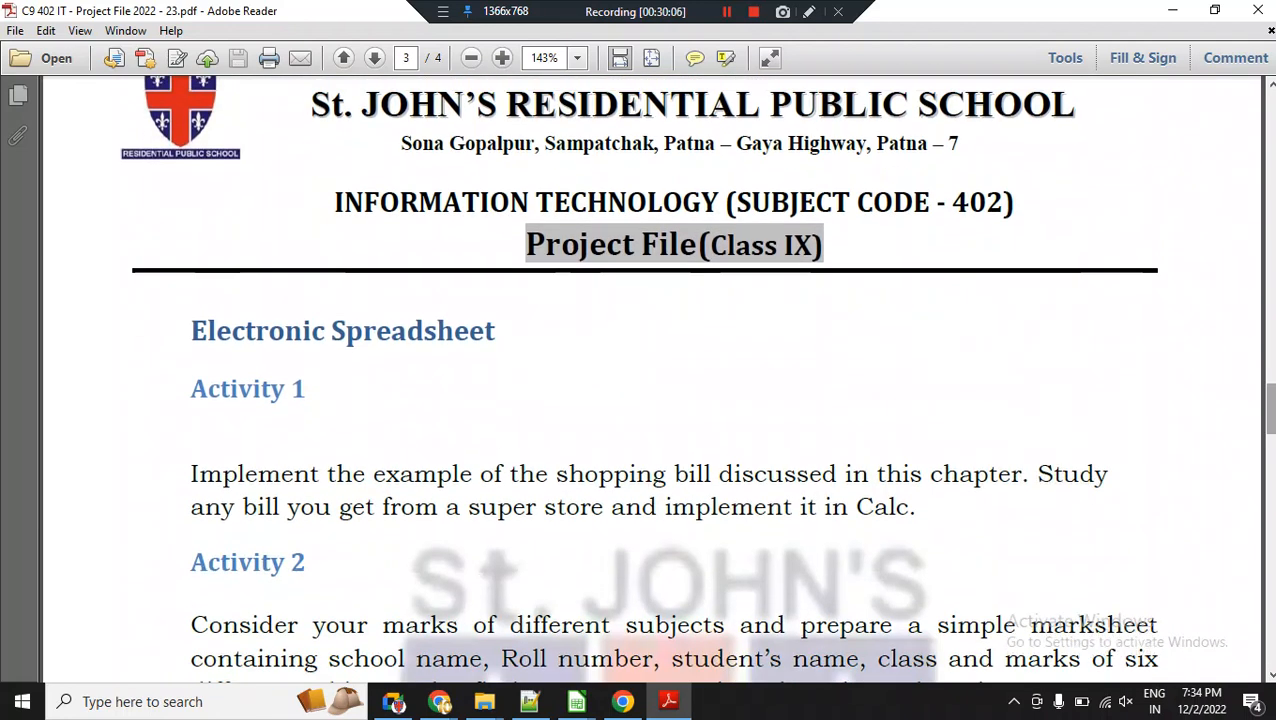
scroll(650, 380, "down", 5)
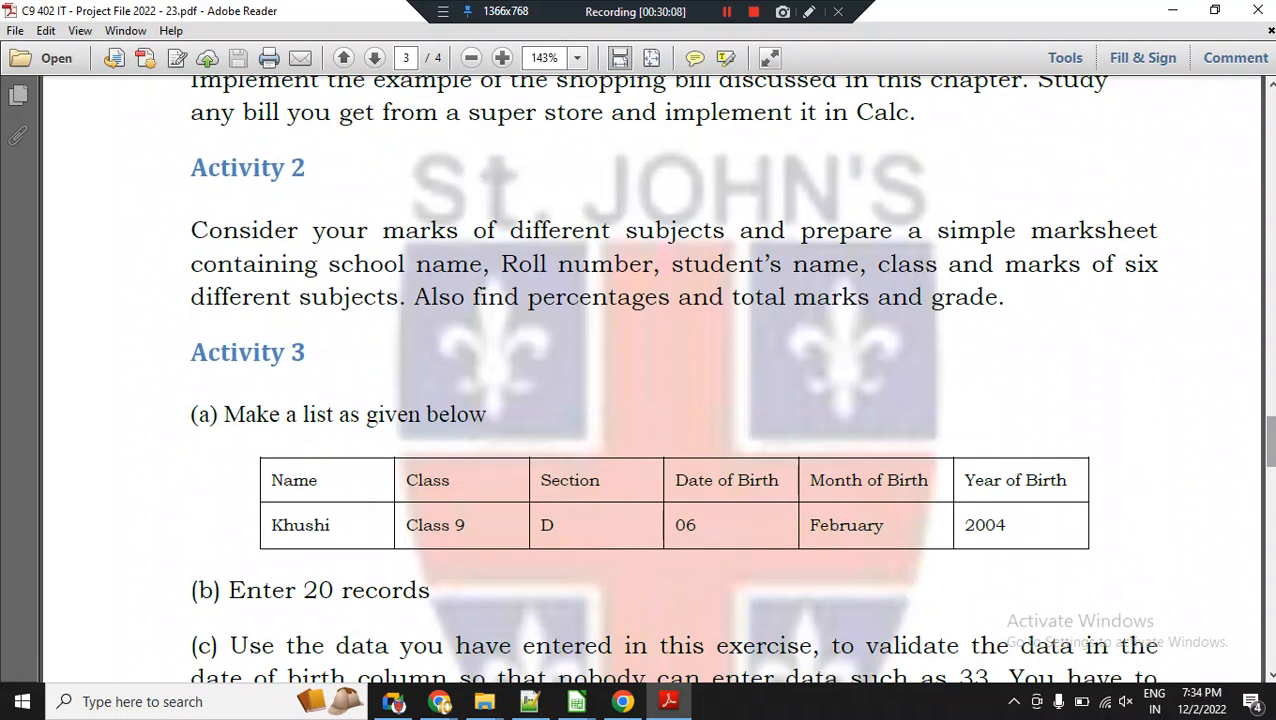
scroll(650, 380, "down", 1)
scroll(640, 380, "down", 2)
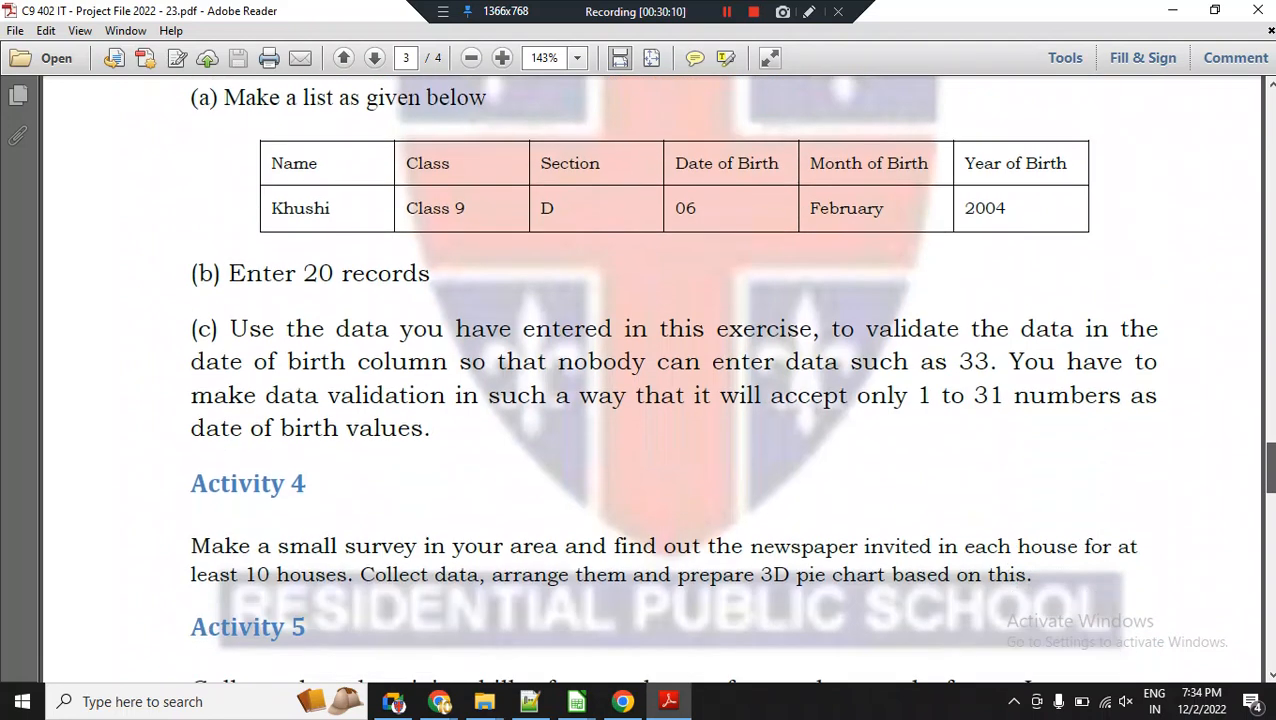
scroll(640, 380, "down", 4)
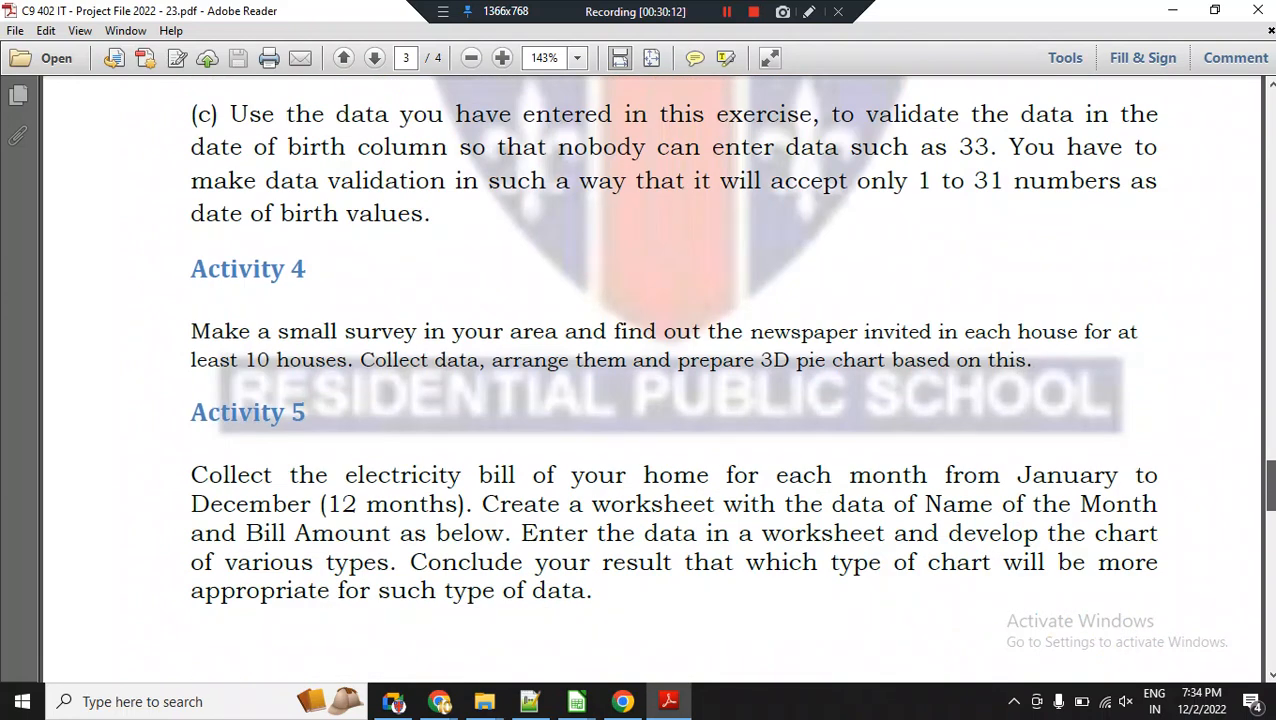
Review the Digital Presentation activities on page 4, through to Activity 5.
scroll(650, 380, "down", 6)
scroll(657, 380, "down", 10)
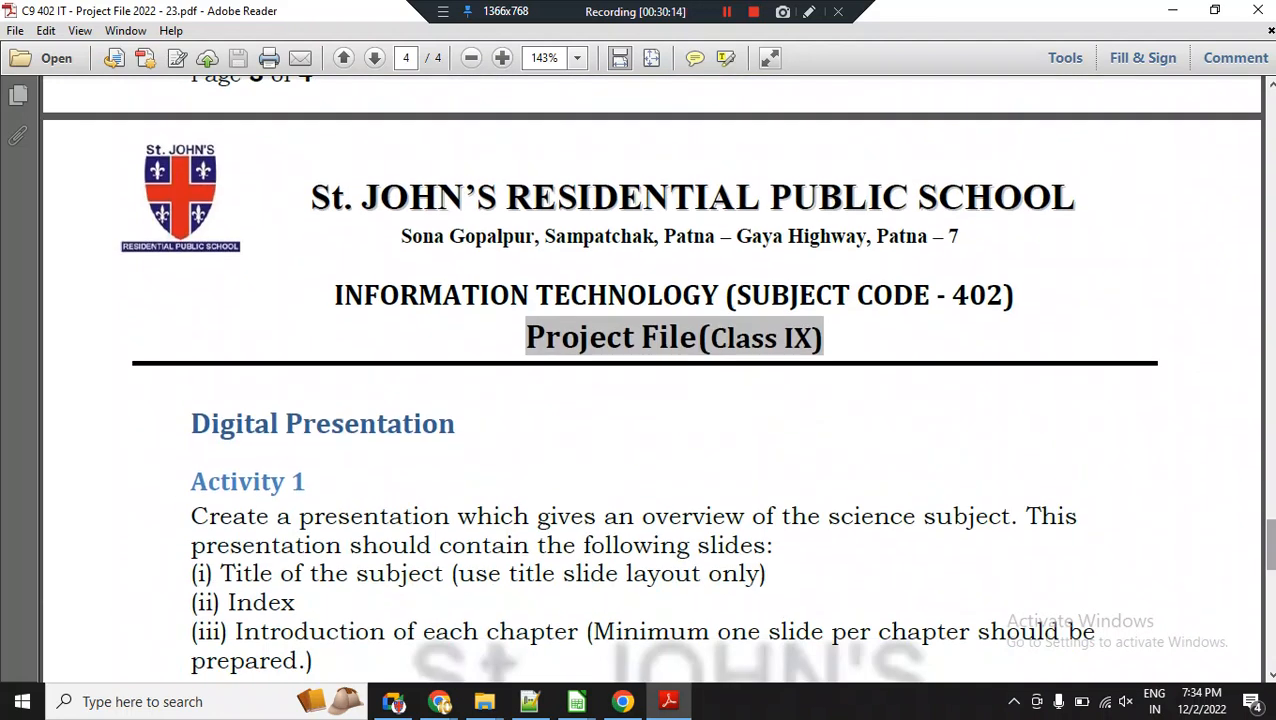
scroll(640, 380, "down", 10)
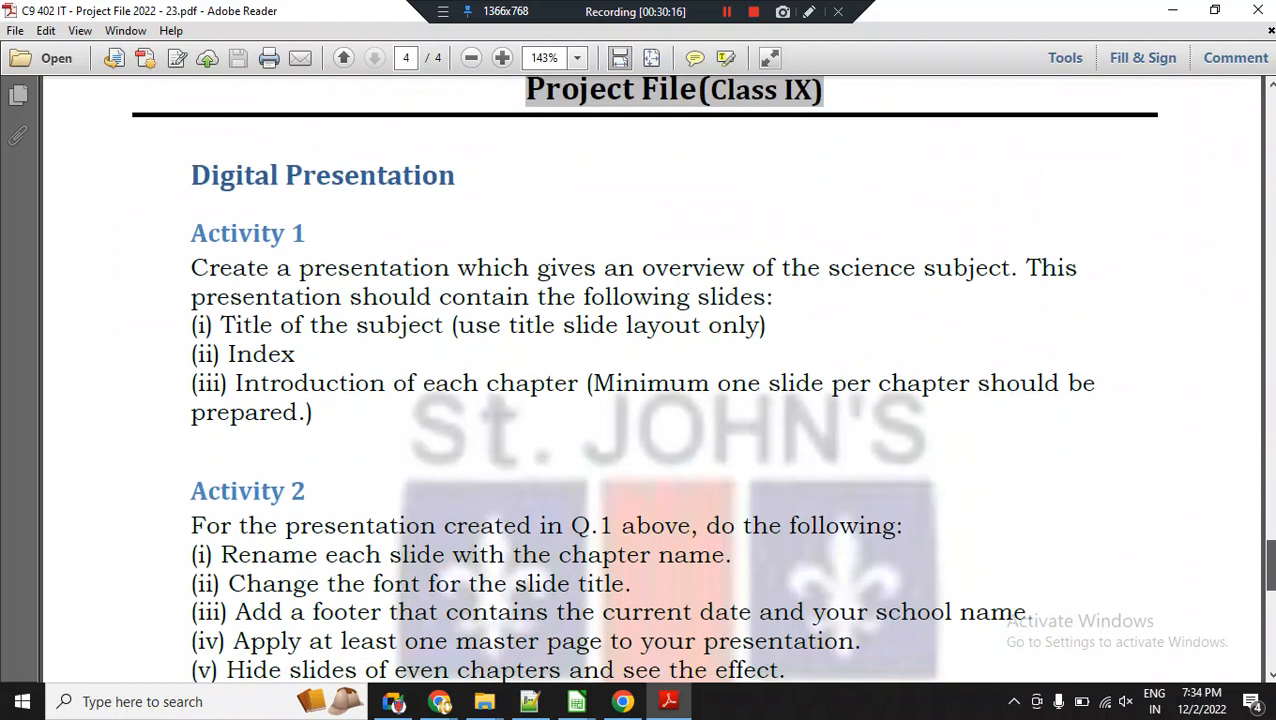
scroll(640, 380, "down", 5)
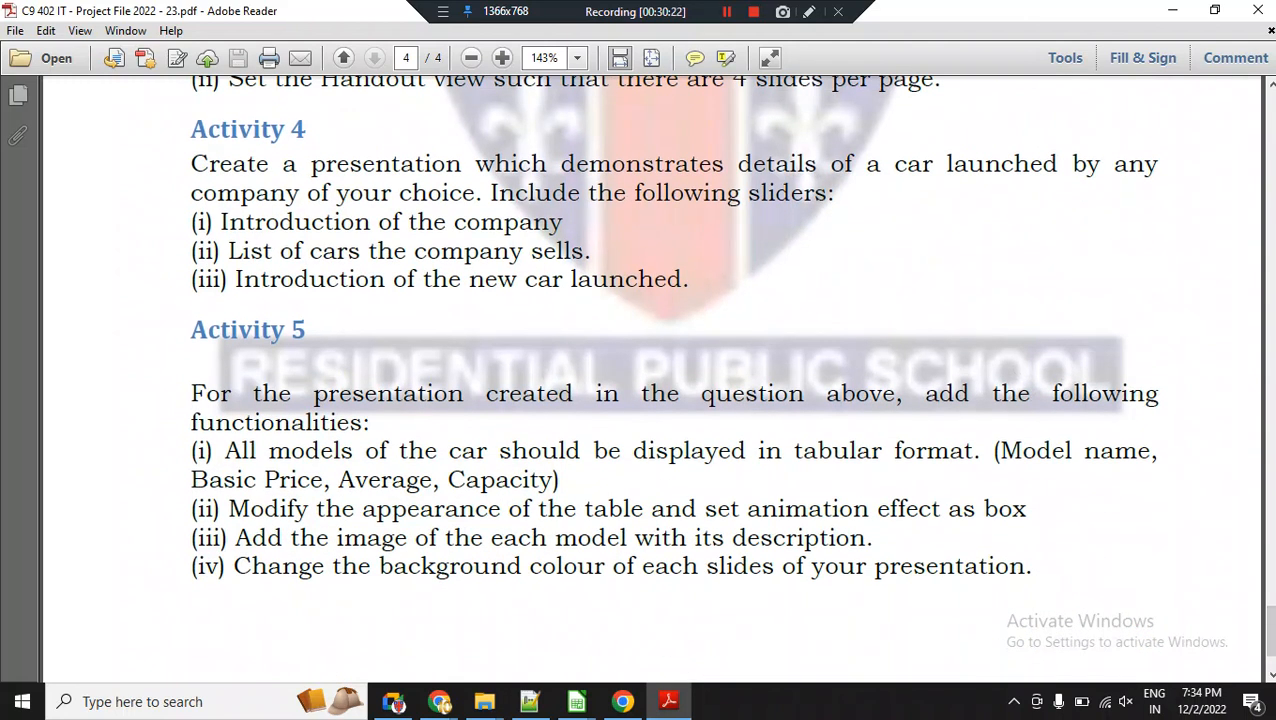
Return to the first page, look over Word Processor Activities 1 and 2, and go back to the Project File heading.
left_click_drag(1270, 630, 1270, 137)
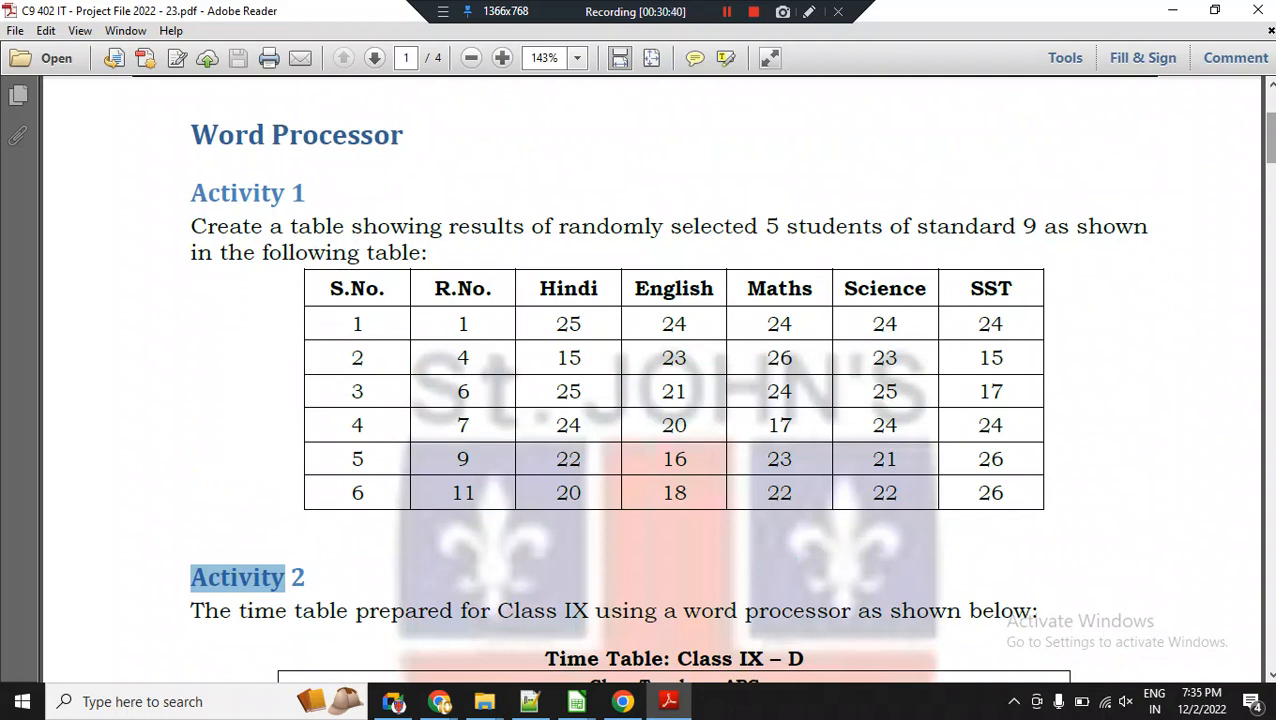
scroll(638, 380, "down", 1)
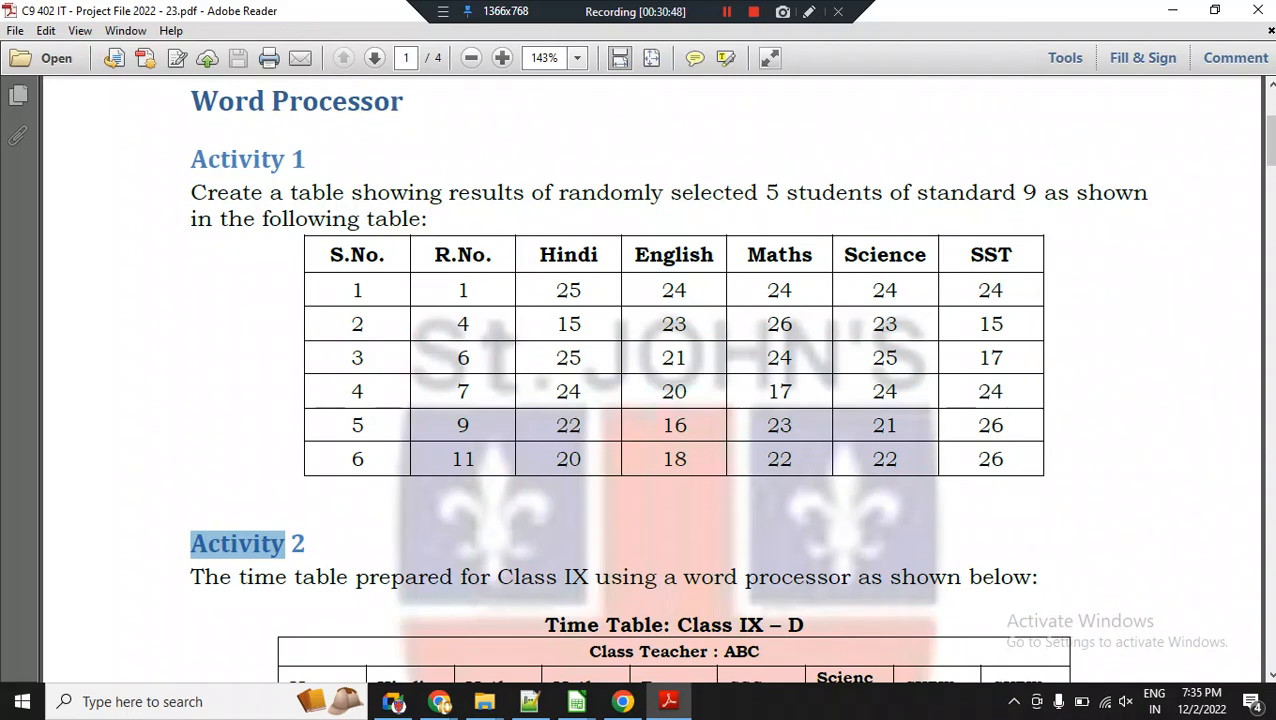
scroll(638, 380, "down", 6)
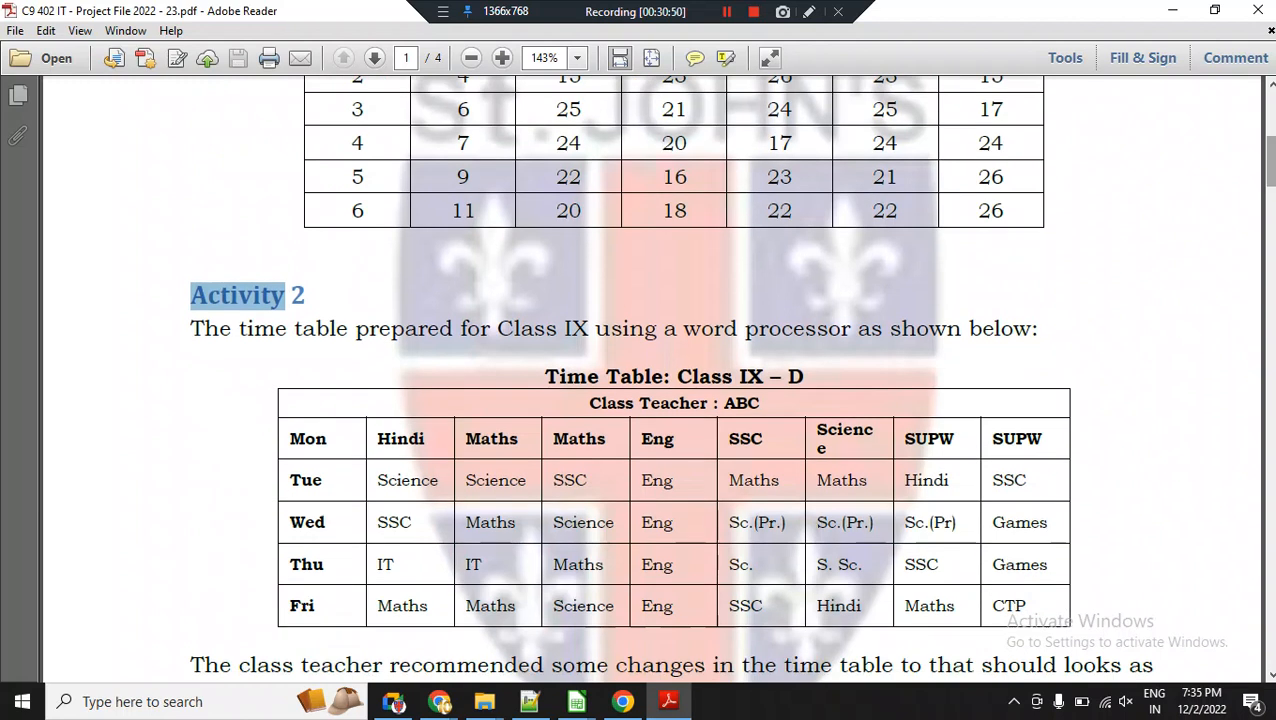
scroll(638, 380, "down", 3)
scroll(638, 380, "up", 15)
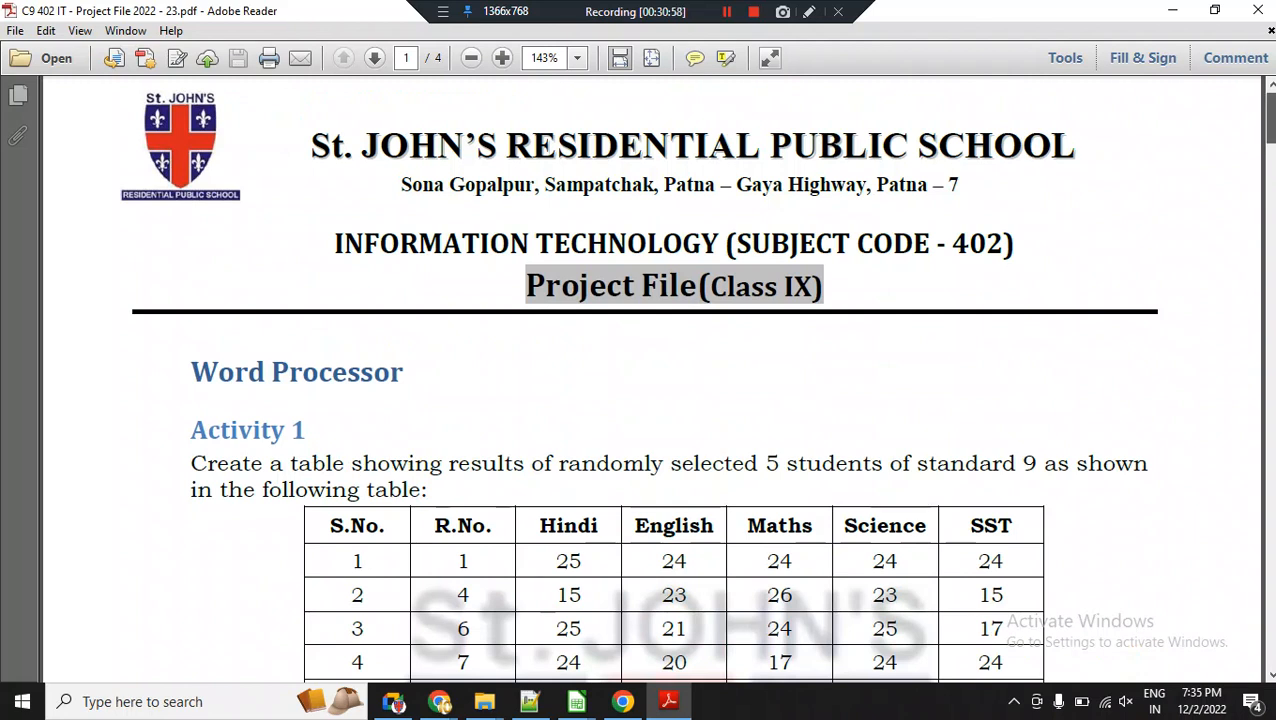
Examine the Activity 1 marks table and the Activity 2 time tables, highlighting "for Class IX using" in the Activity 2 instruction.
scroll(638, 380, "down", 5)
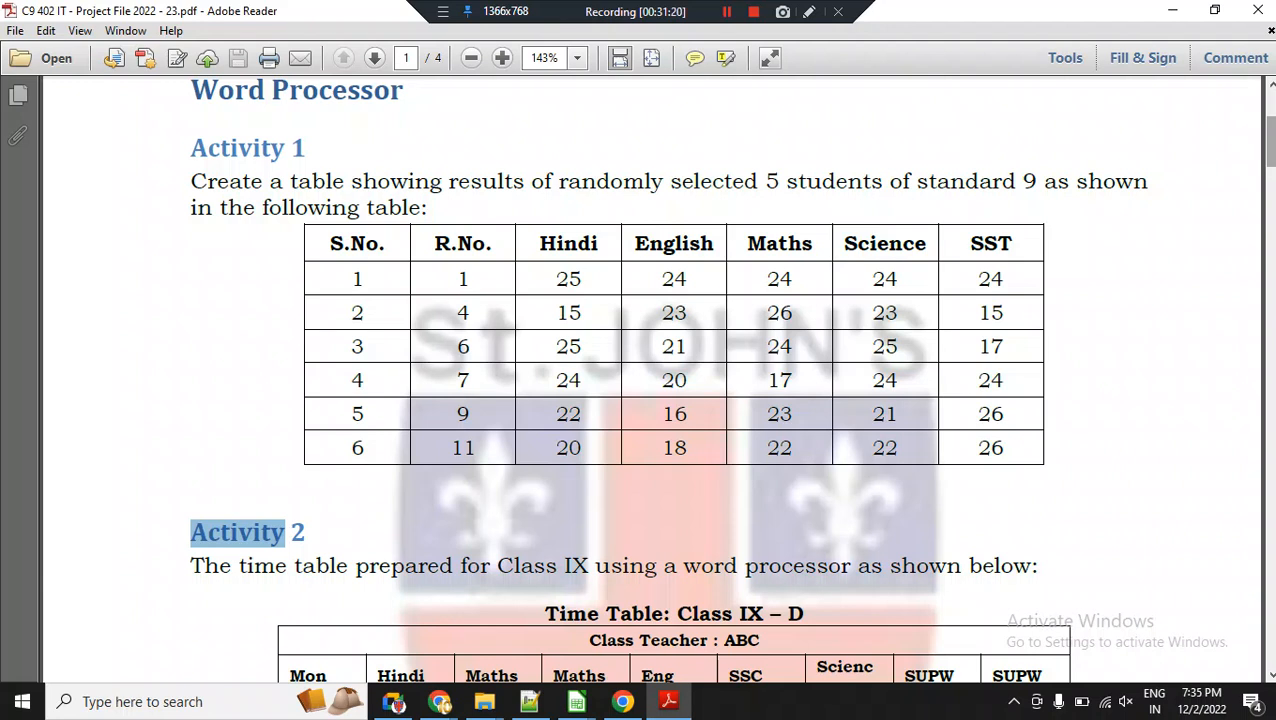
scroll(666, 380, "down", 1)
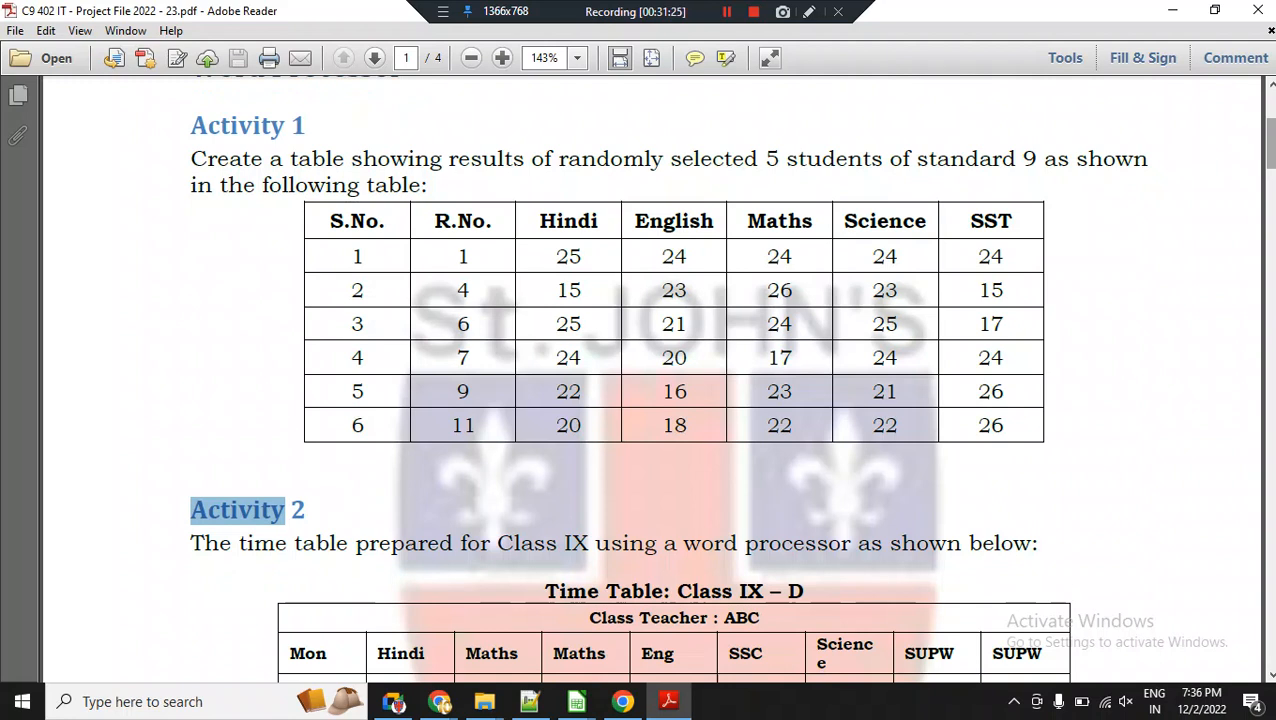
scroll(666, 380, "down", 2)
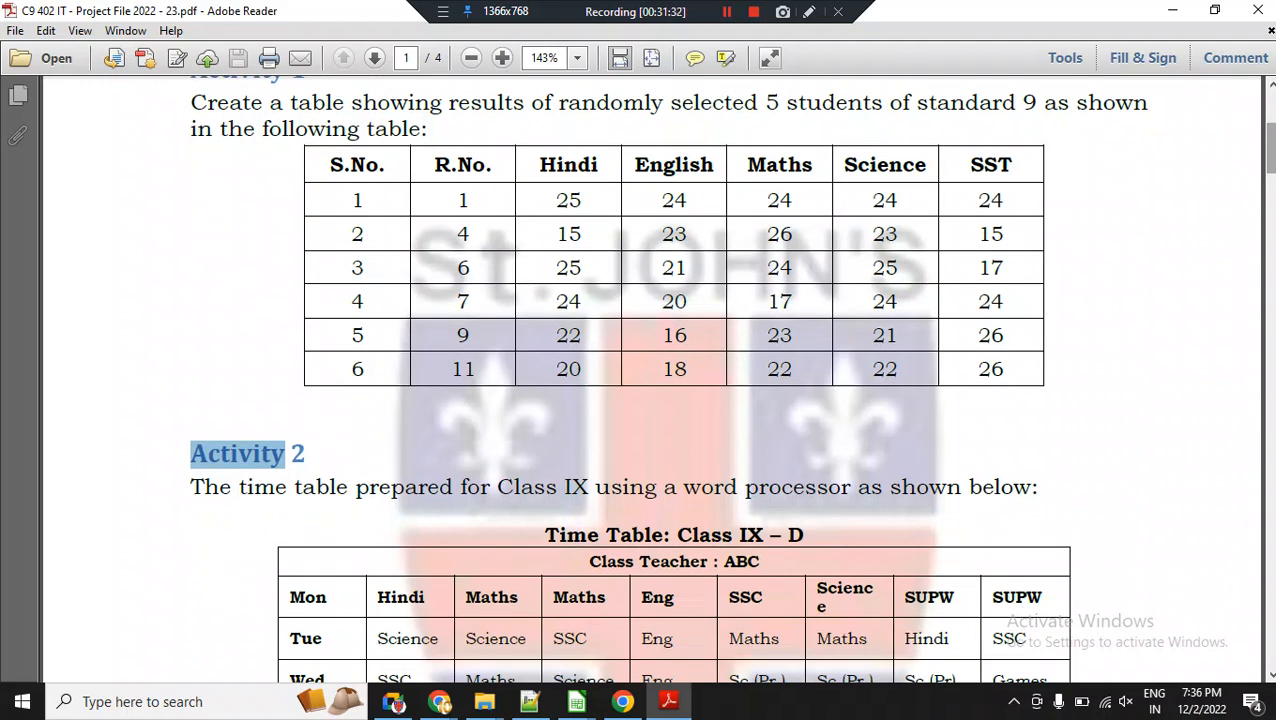
scroll(666, 380, "down", 2)
scroll(666, 380, "down", 6)
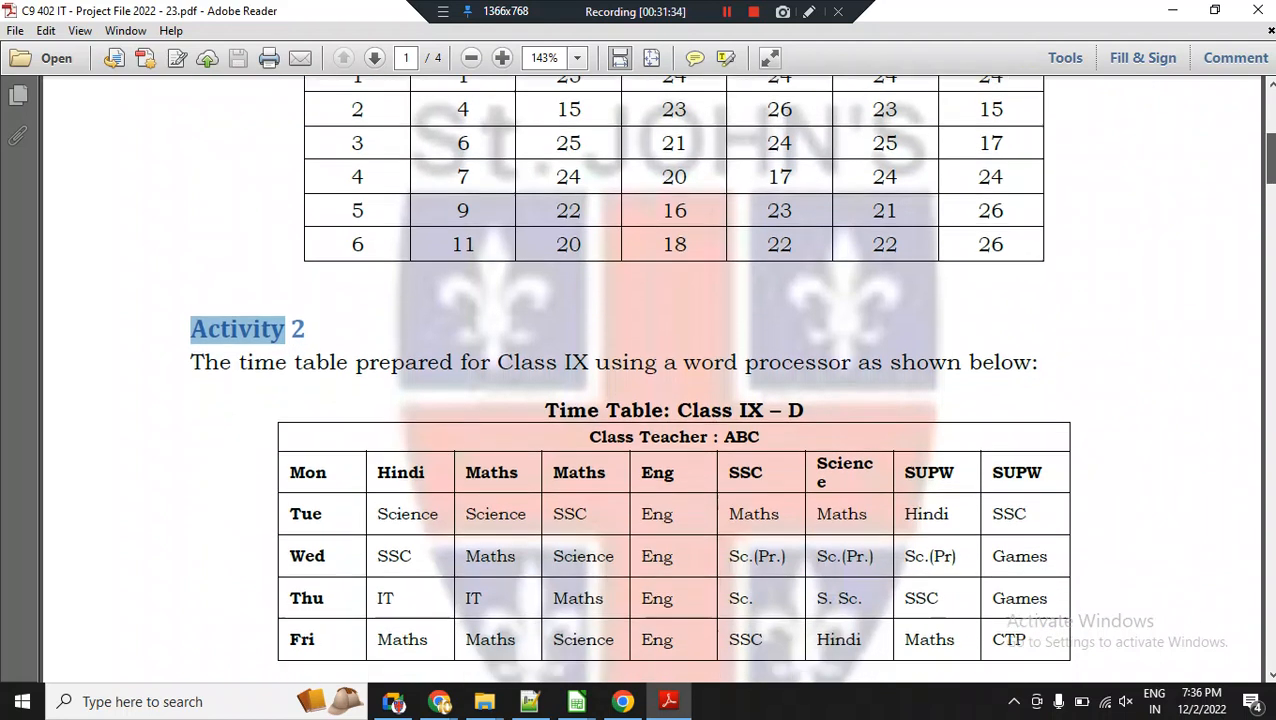
scroll(666, 380, "down", 5)
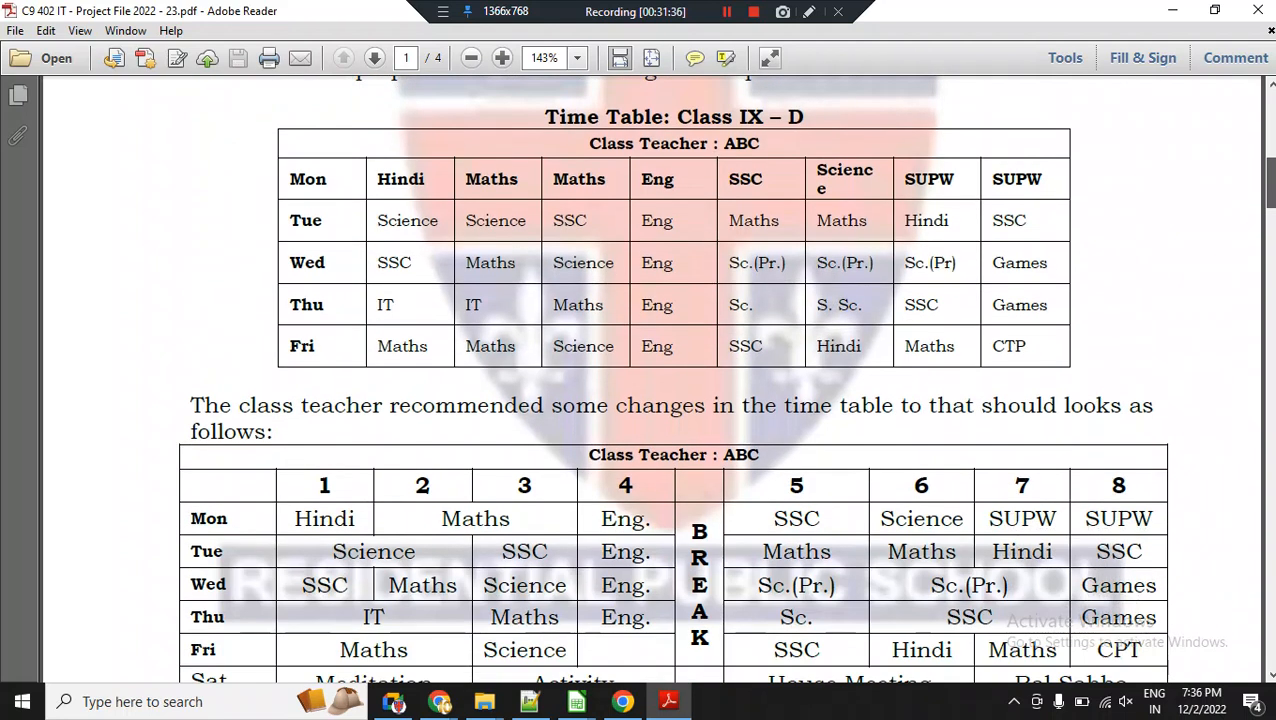
scroll(666, 380, "up", 4)
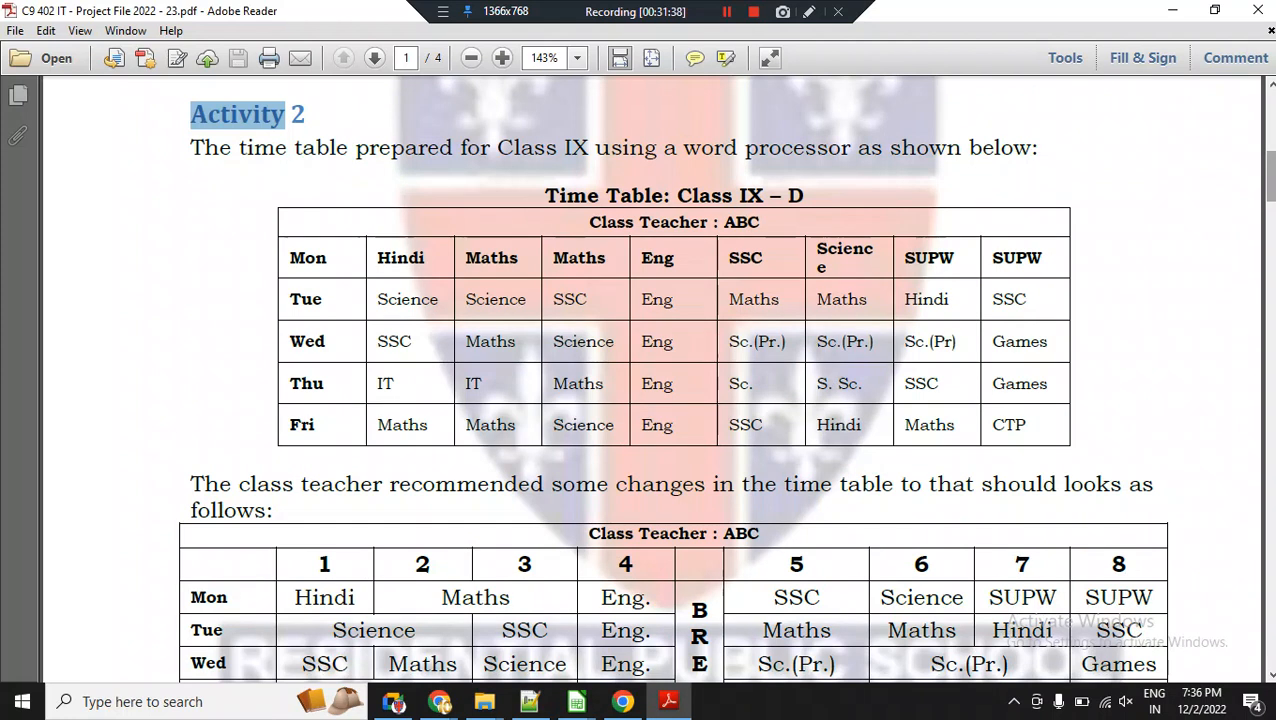
left_click_drag(460, 148, 656, 148)
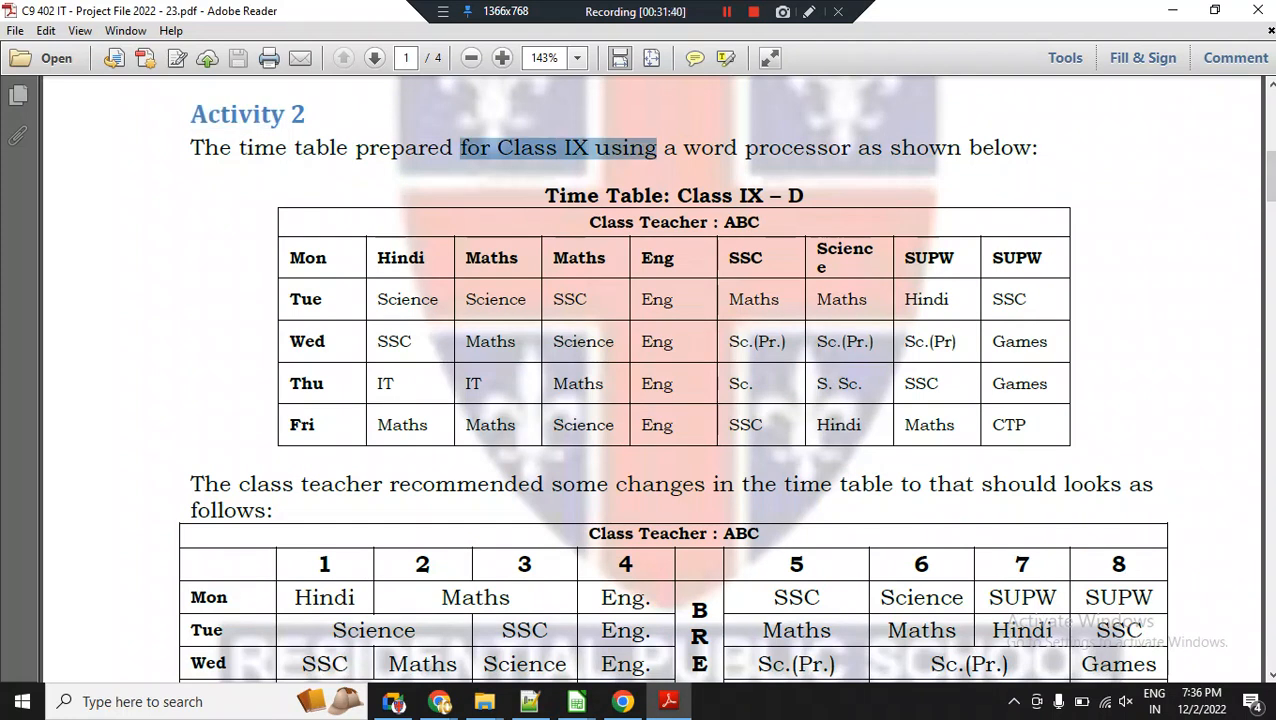